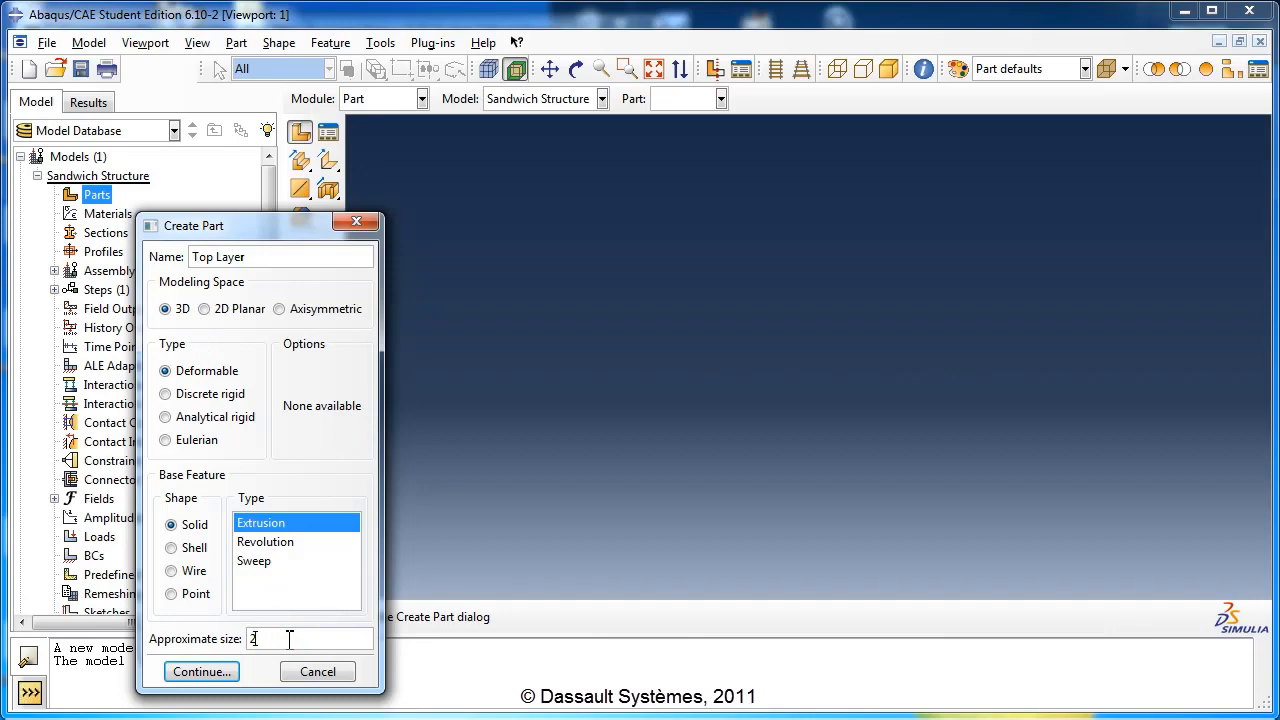
# Step: Confirm the new Top Layer part and sketch a rectangle from the origin, about 0.19 wide and 0.07 high
pyautogui.click(236, 672)
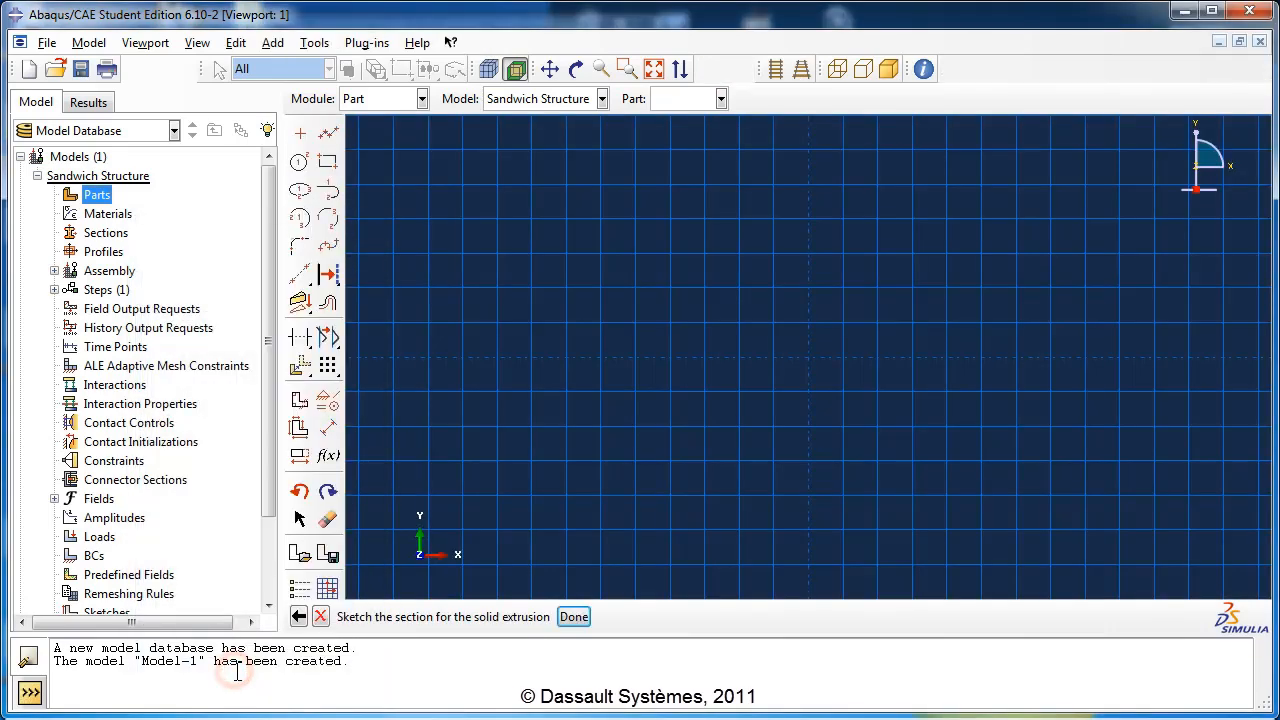
pyautogui.click(327, 161)
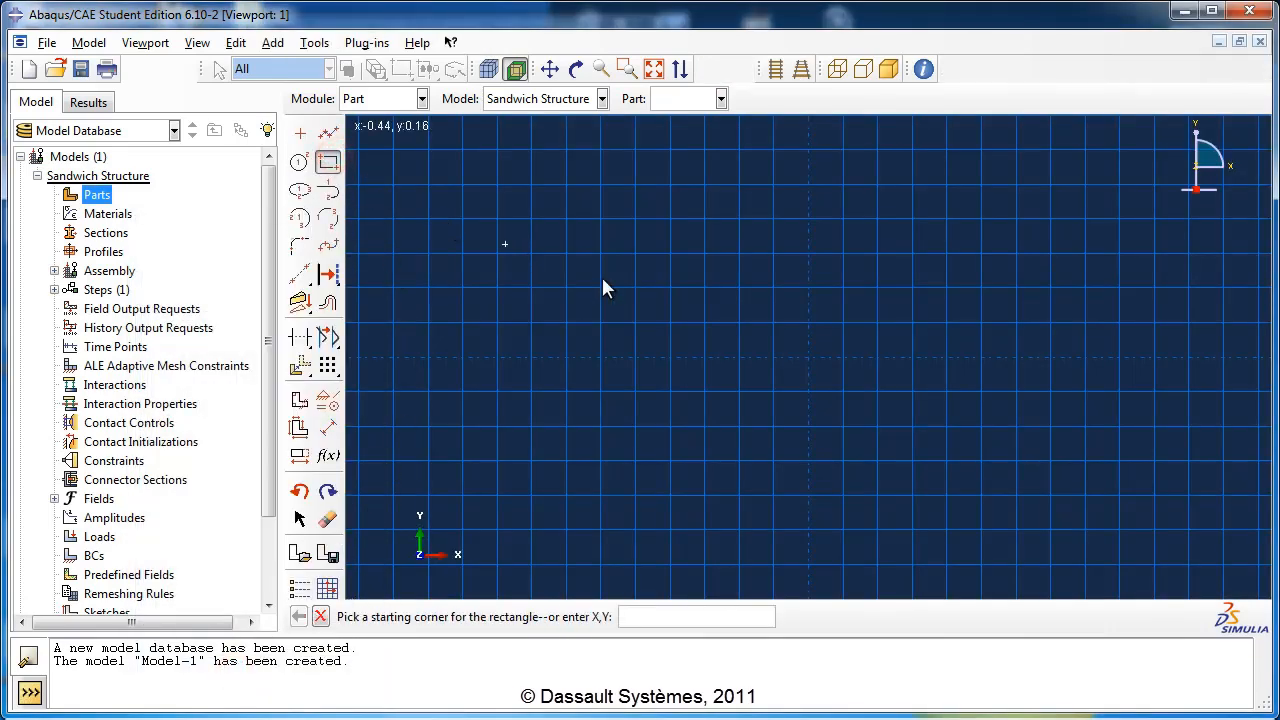
pyautogui.click(811, 361)
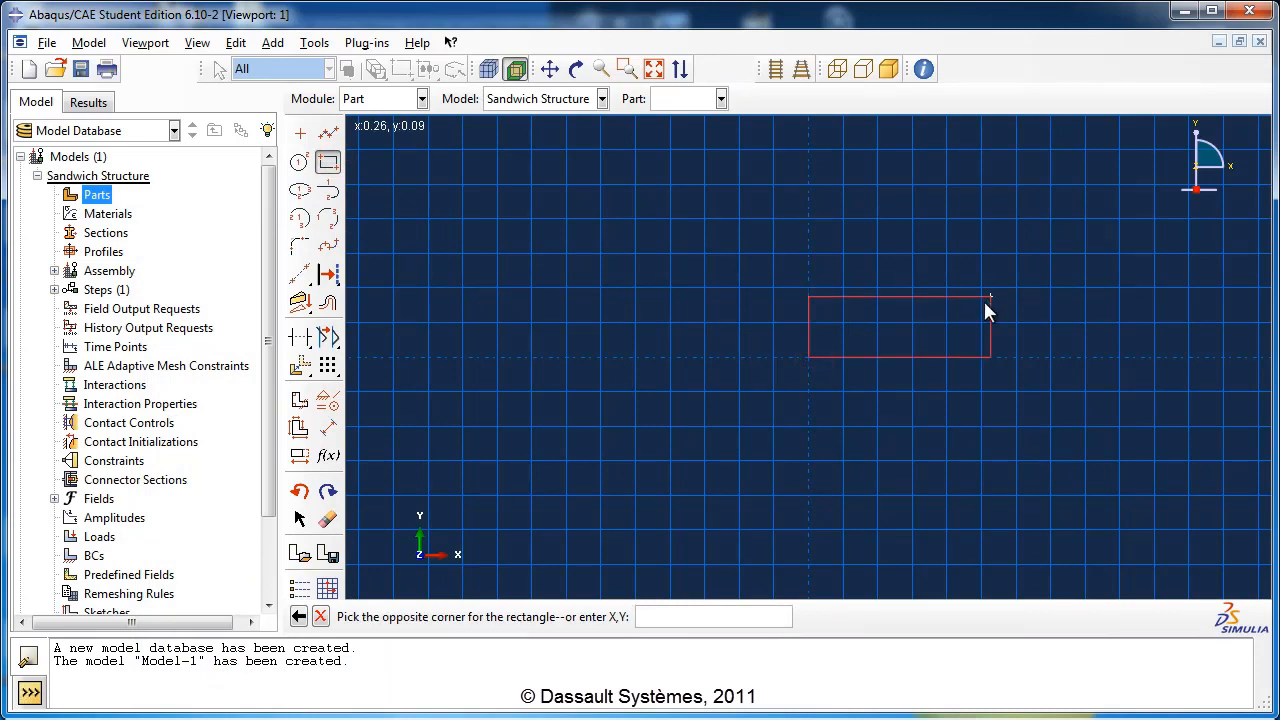
pyautogui.click(937, 309)
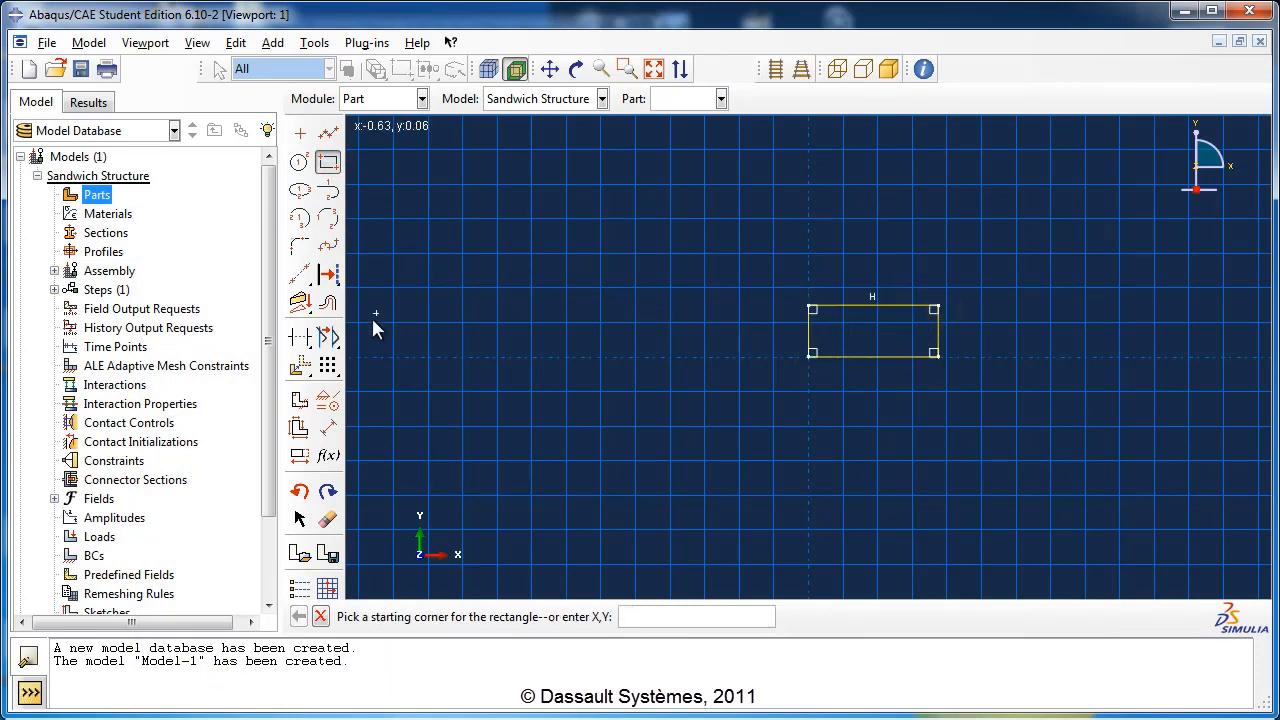
# Step: Dimension the Top Layer rectangle with a height of 0.03 and a width of 0.2
pyautogui.click(327, 428)
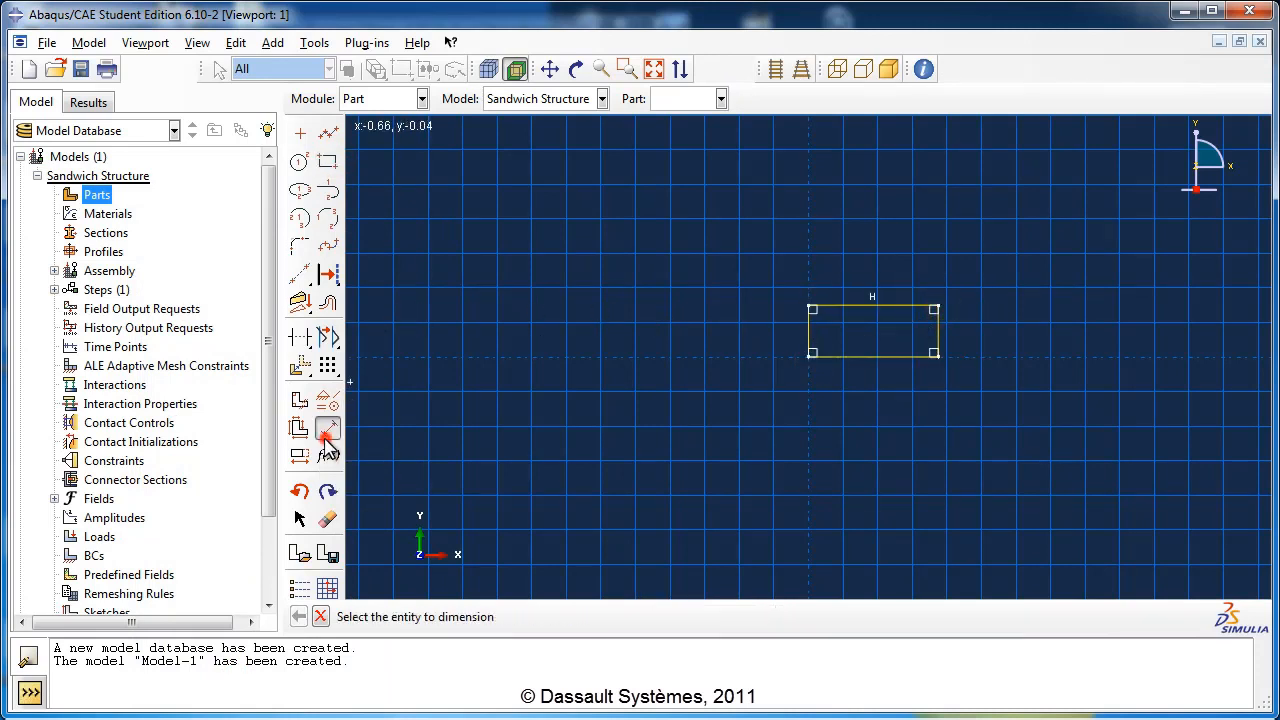
pyautogui.click(810, 340)
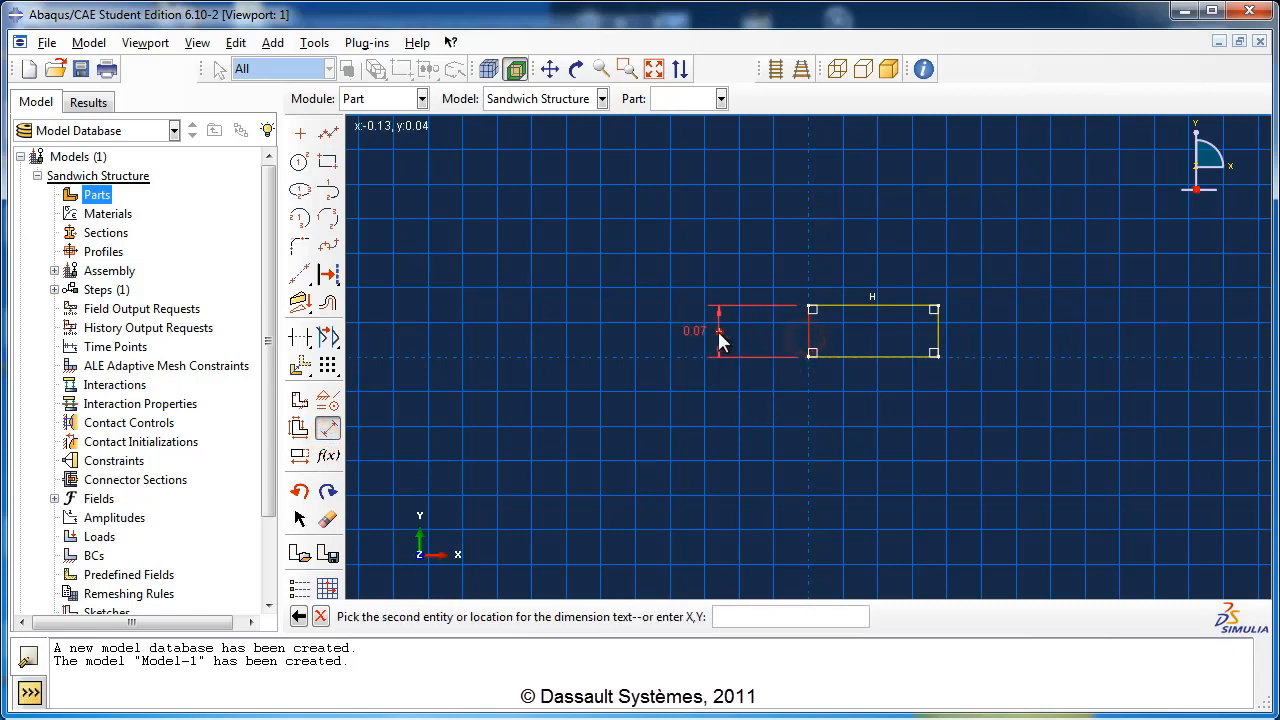
pyautogui.click(719, 331)
pyautogui.write('0.03')
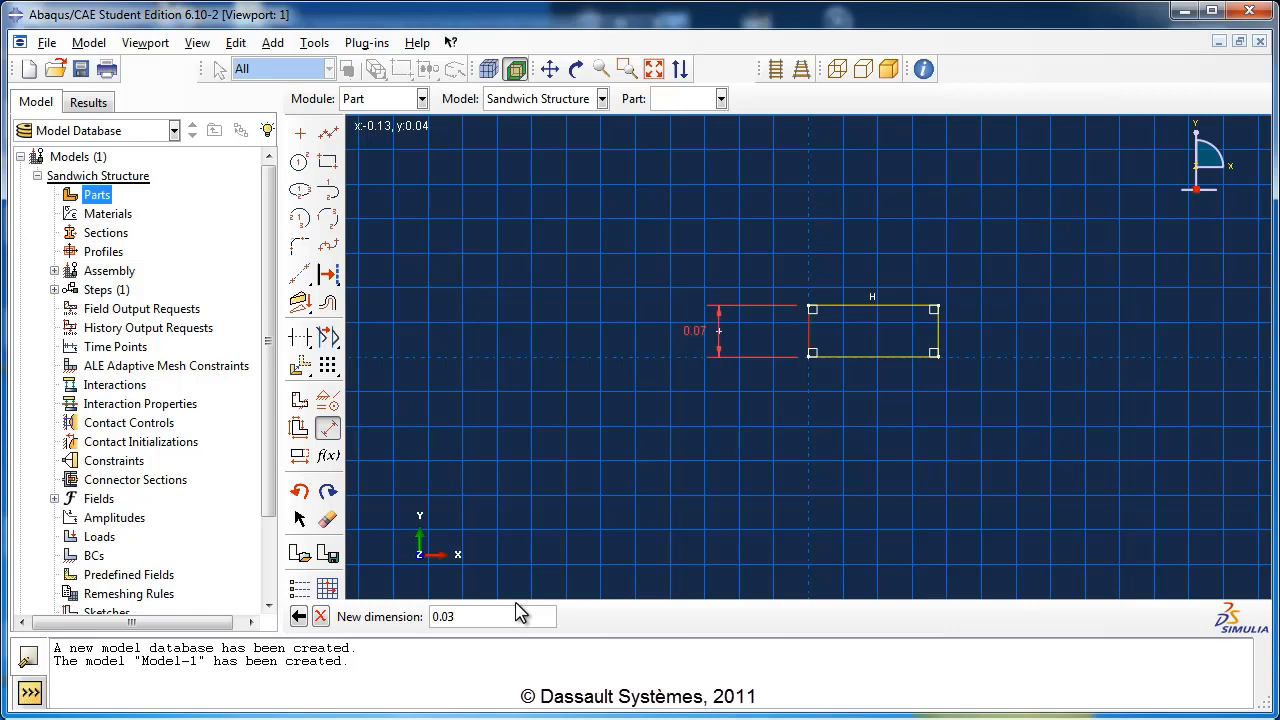
pyautogui.press('Return')
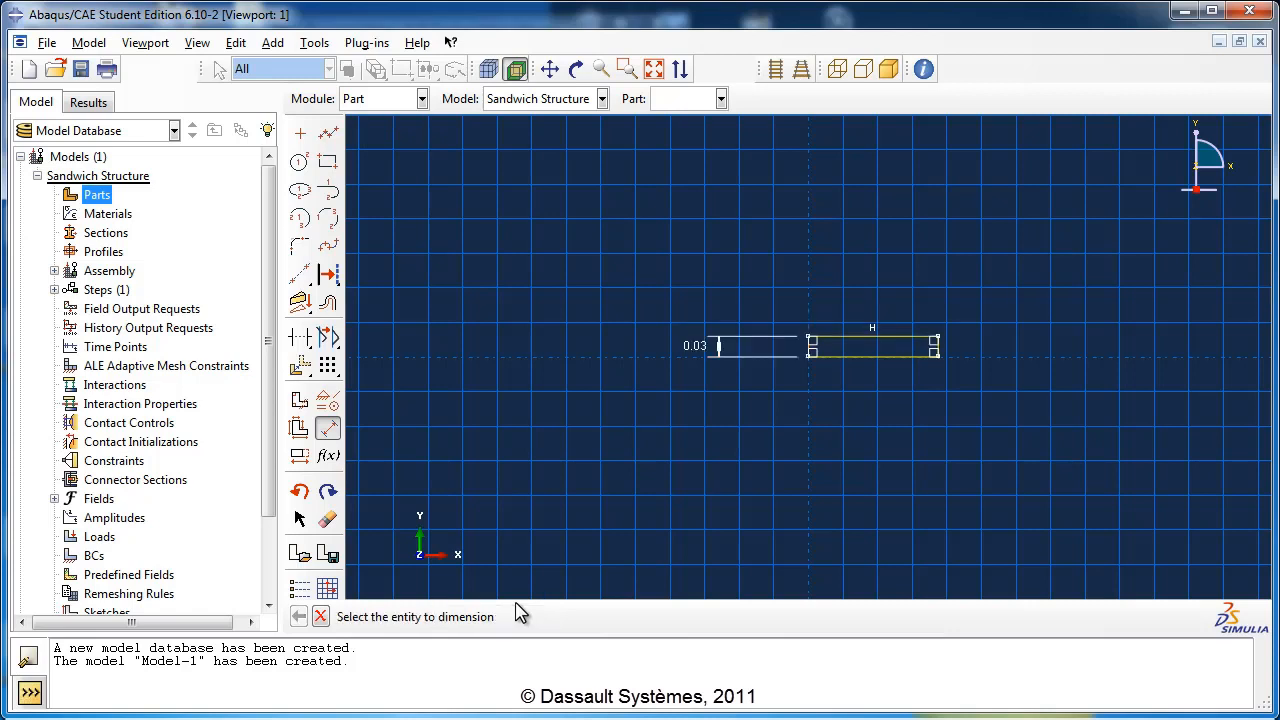
pyautogui.click(835, 357)
pyautogui.click(839, 384)
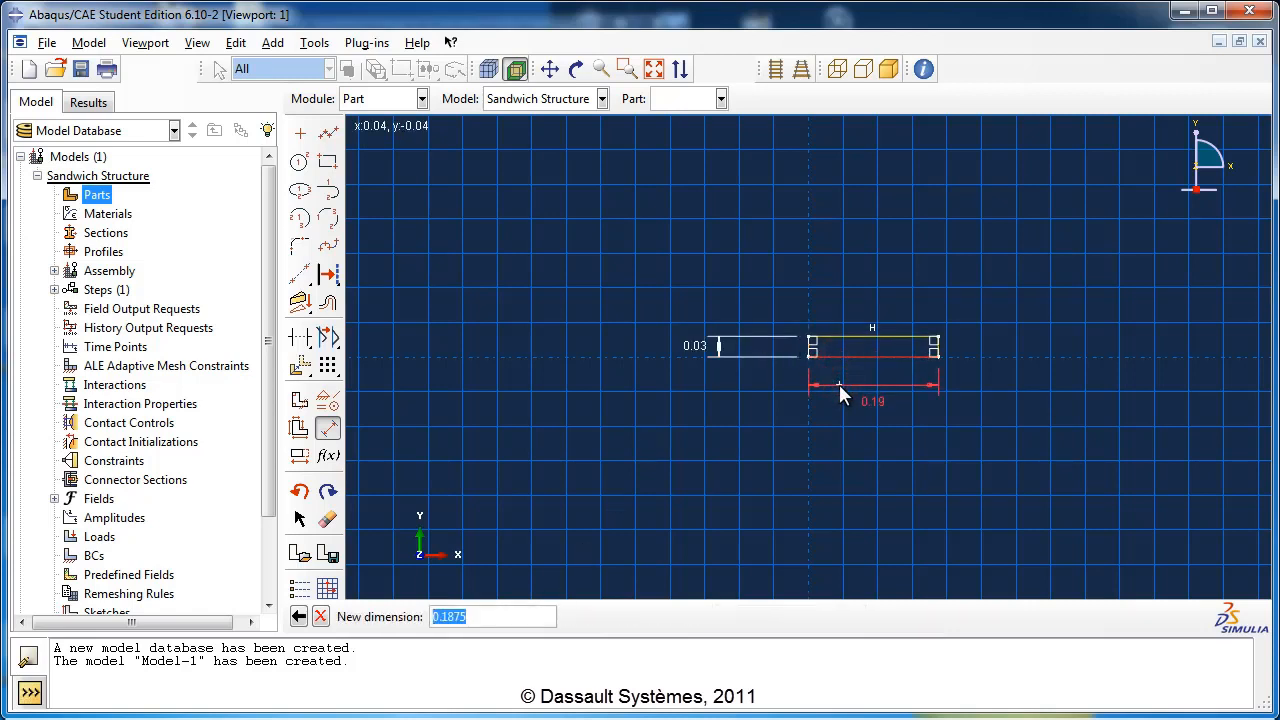
pyautogui.write('0.2')
pyautogui.press('Return')
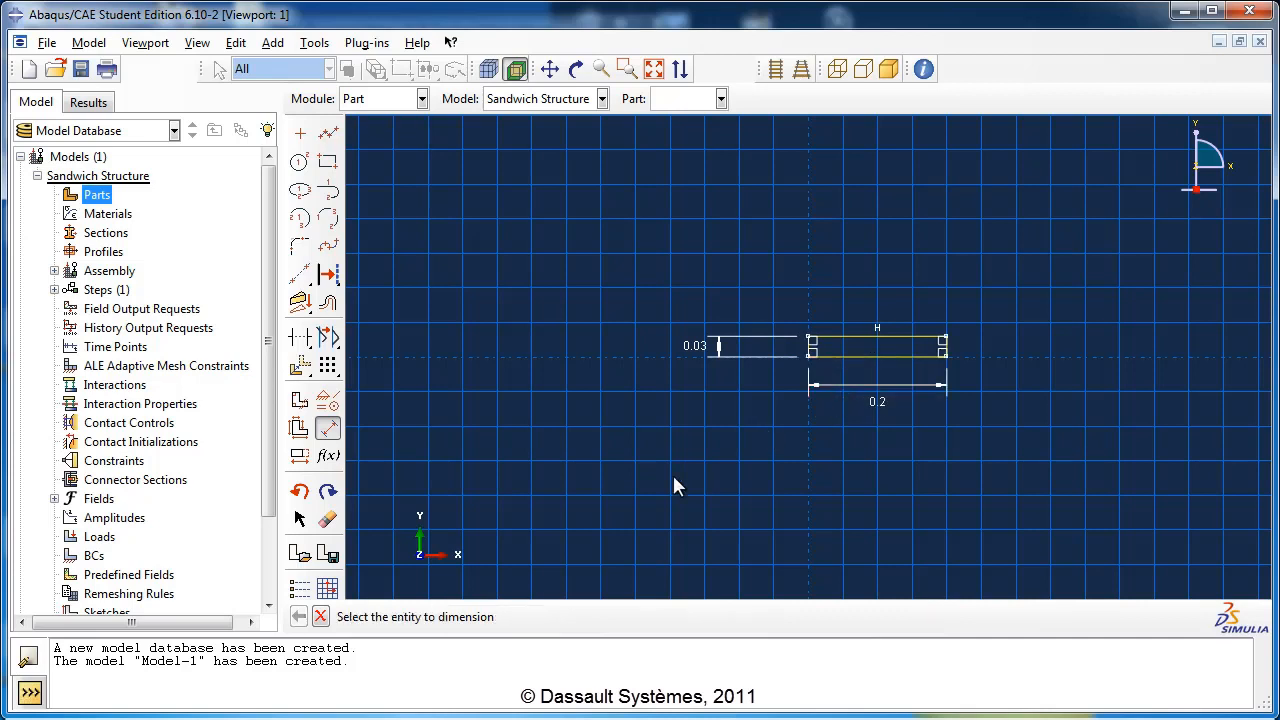
pyautogui.click(320, 616)
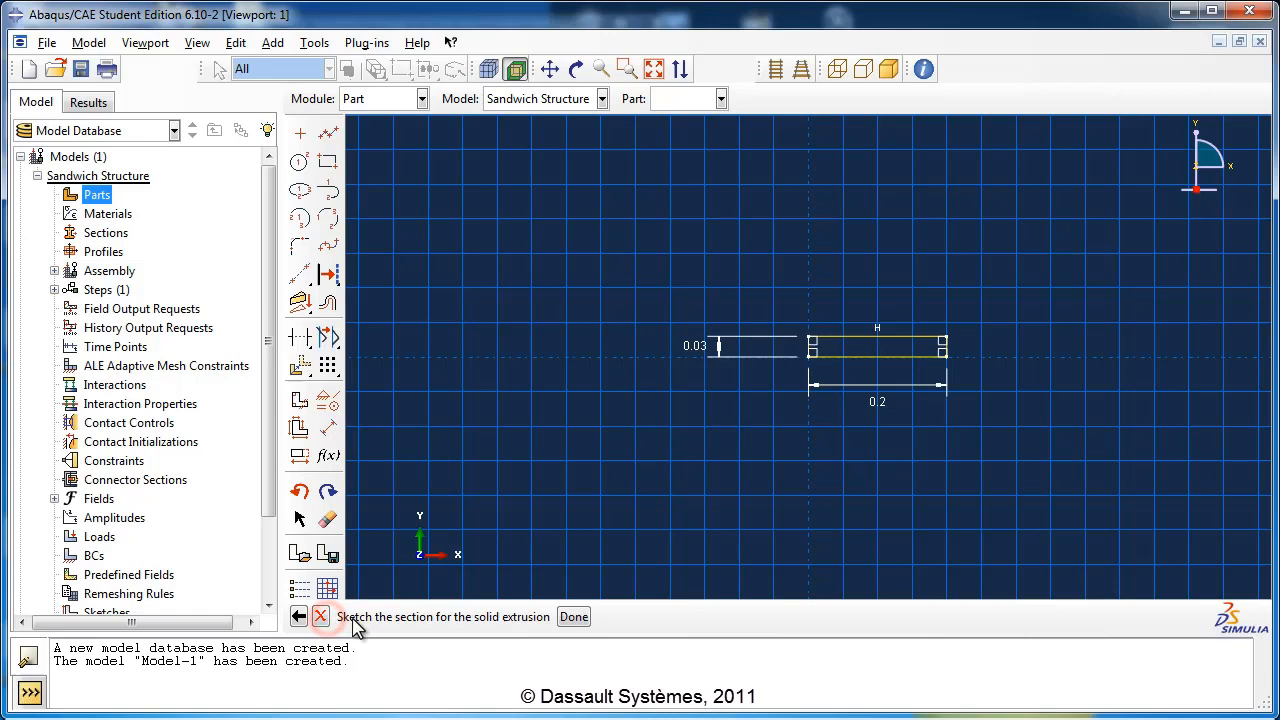
# Step: Finish the section sketch and extrude the Top Layer to a depth of 0.8
pyautogui.click(573, 617)
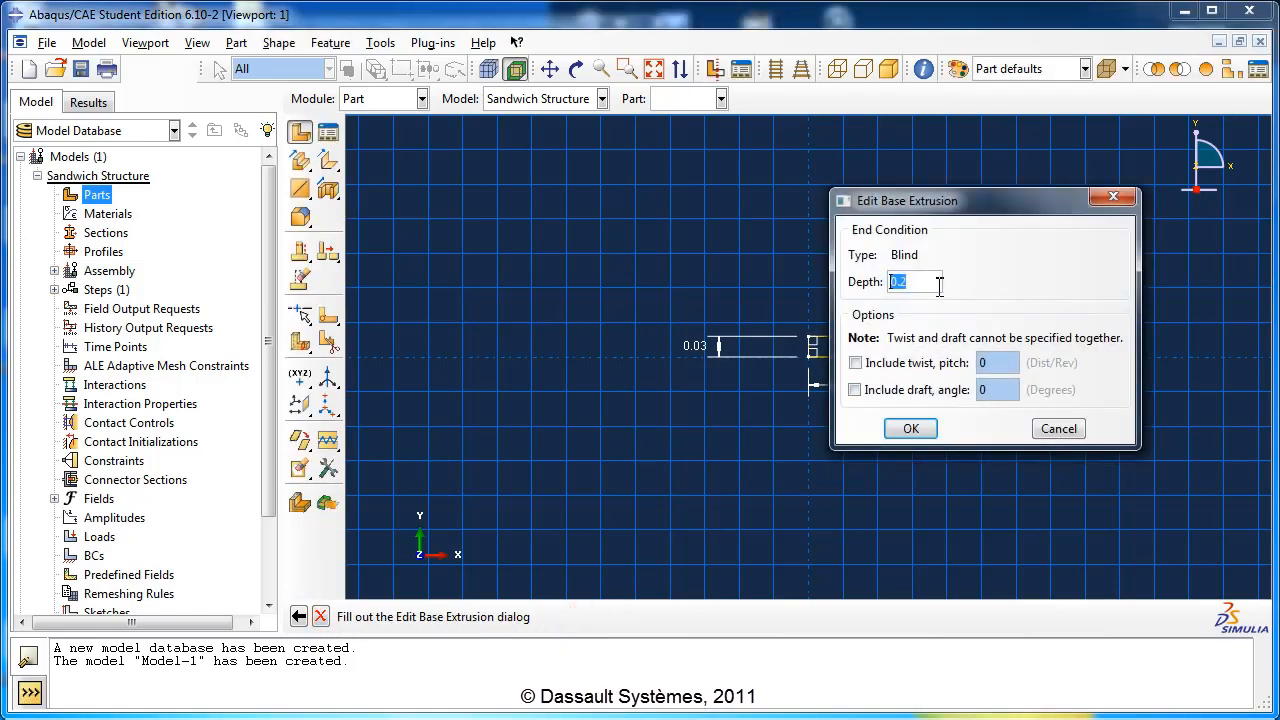
pyautogui.click(939, 286)
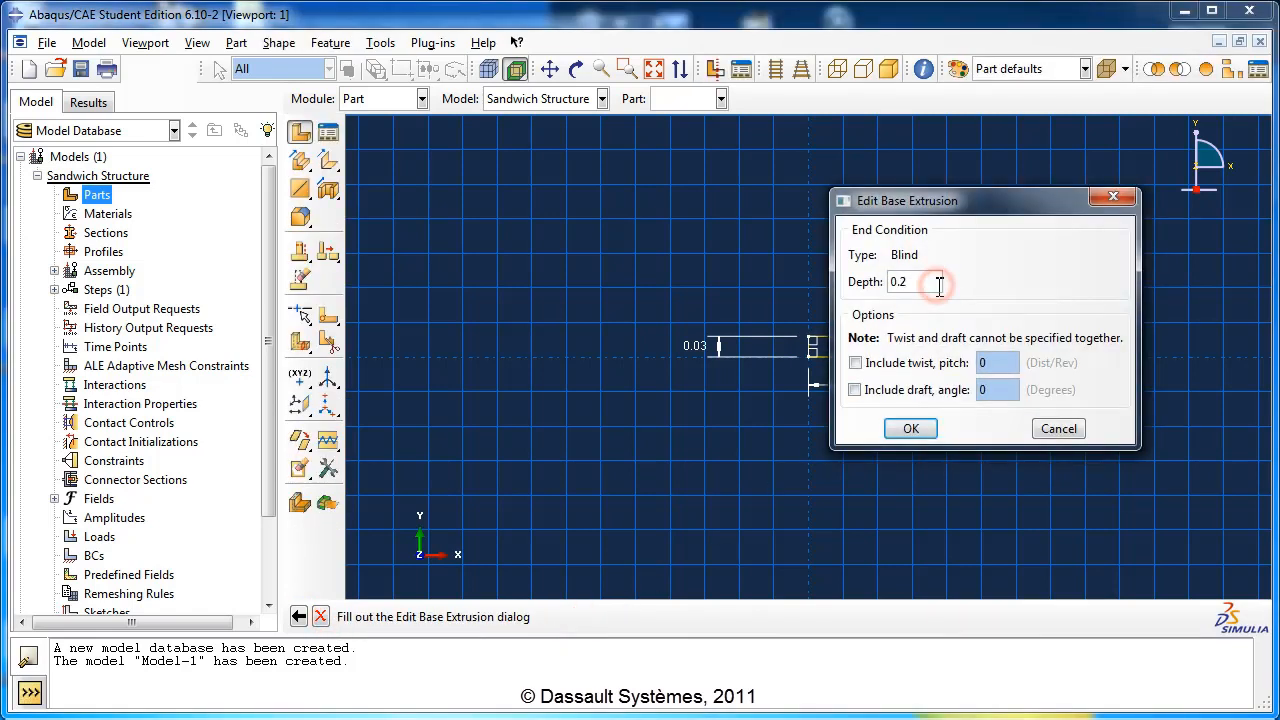
pyautogui.press('BackSpace')
pyautogui.press('BackSpace')
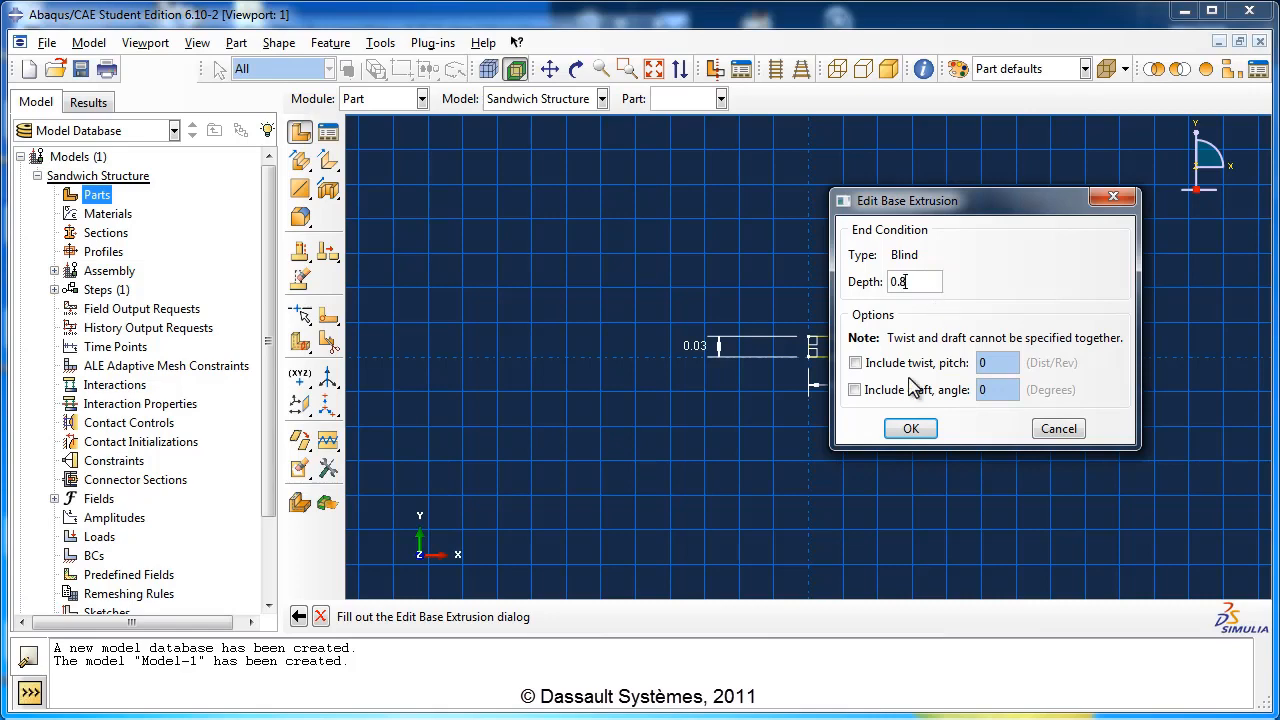
pyautogui.click(908, 429)
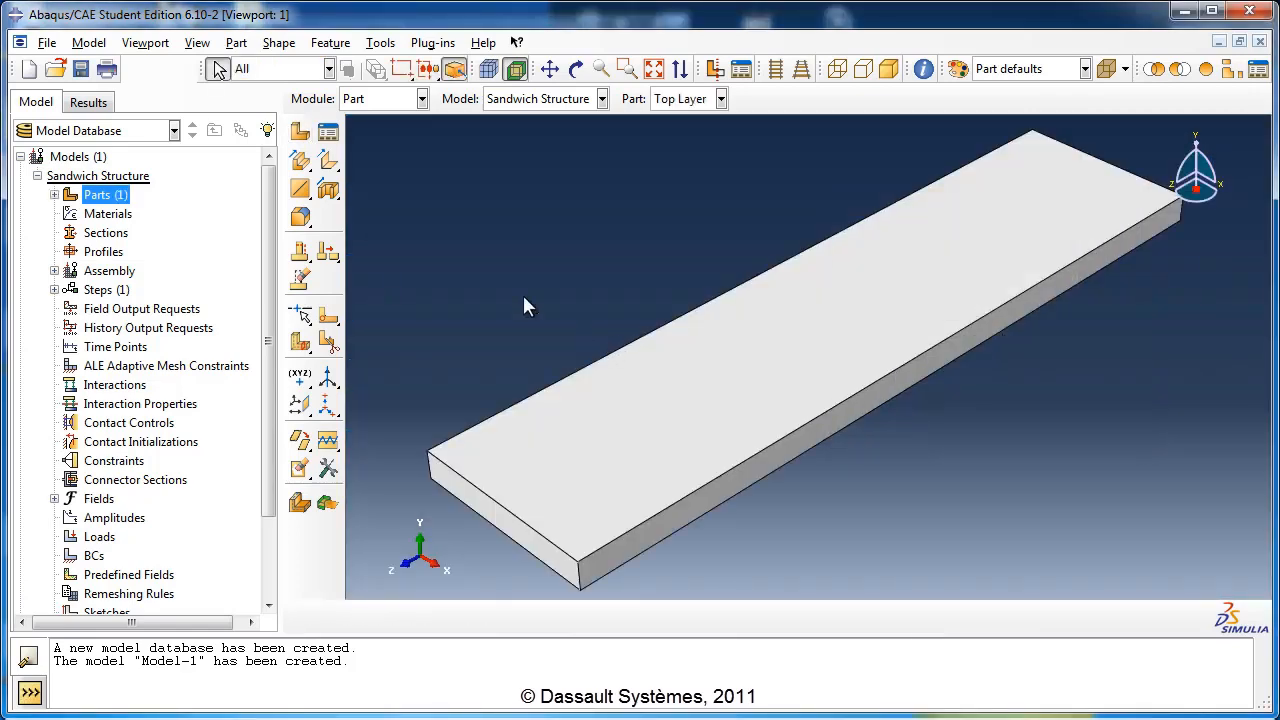
# Step: Create a second part named Core Layer as a 3D deformable solid extrusion with an approximate size of 2
pyautogui.click(54, 195)
pyautogui.doubleClick(105, 195)
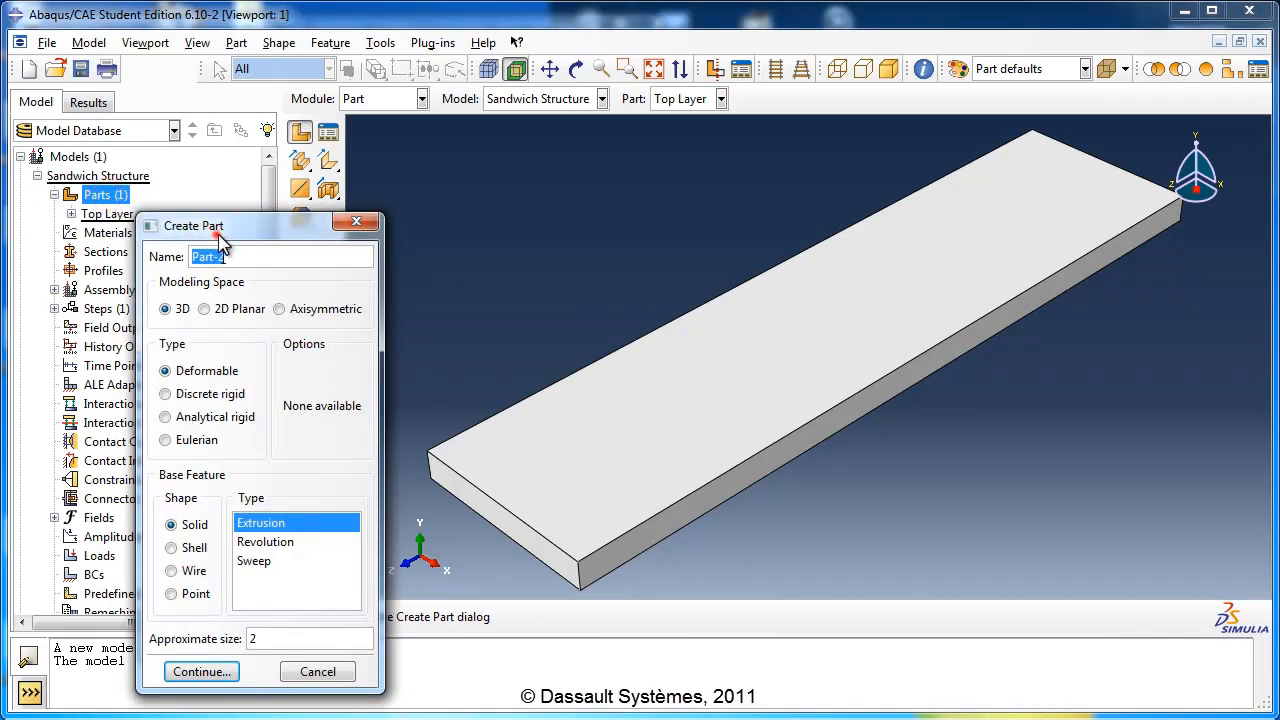
pyautogui.moveTo(212, 228); pyautogui.dragTo(441, 182)
pyautogui.write('C')
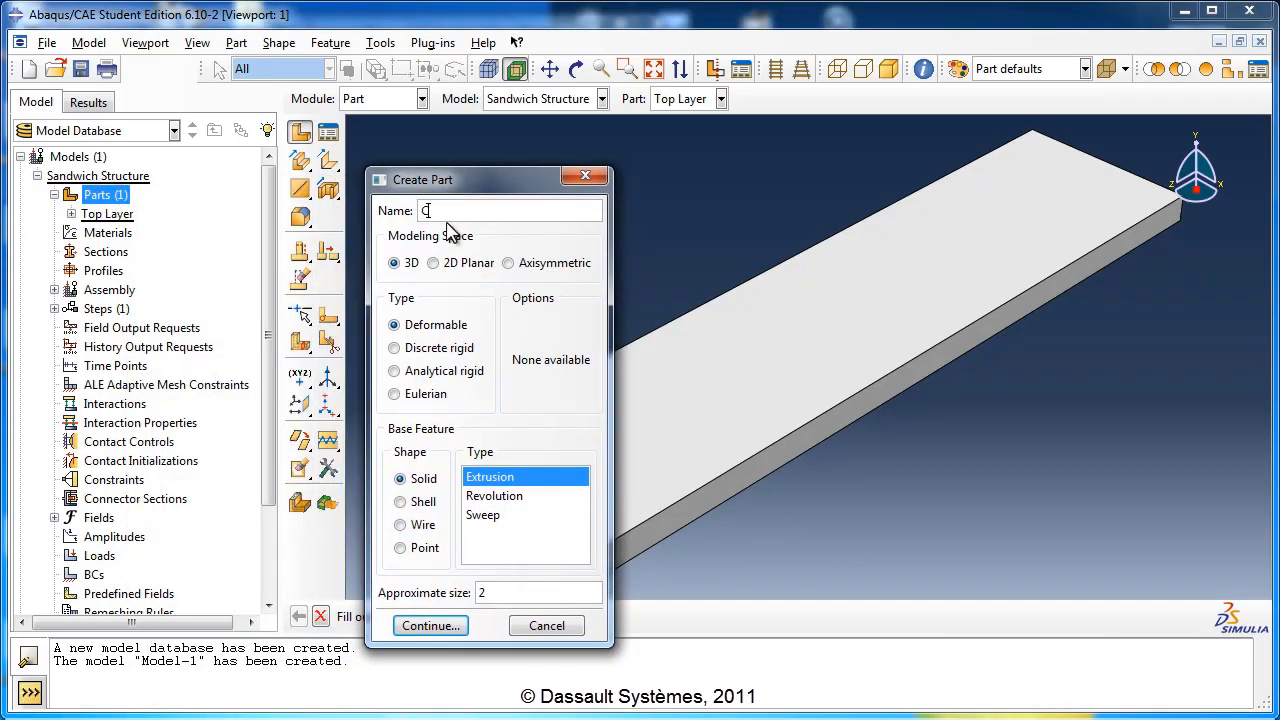
pyautogui.write('ore Layer')
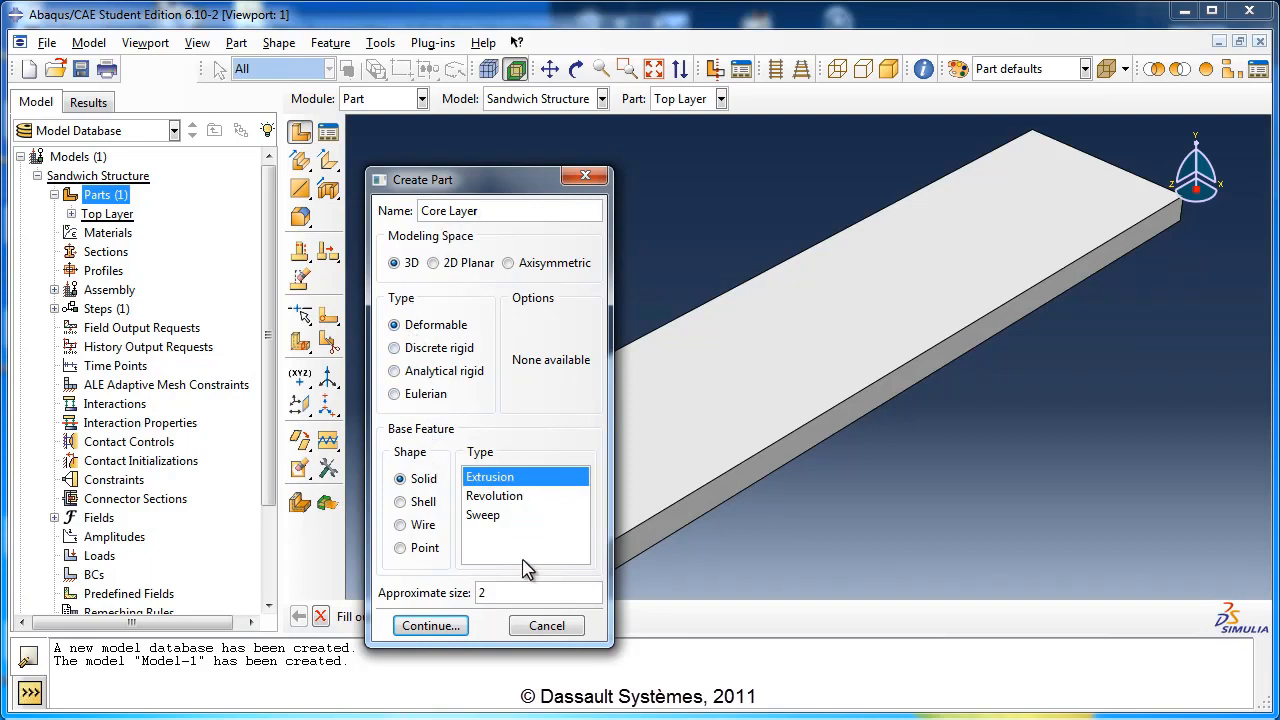
pyautogui.click(430, 625)
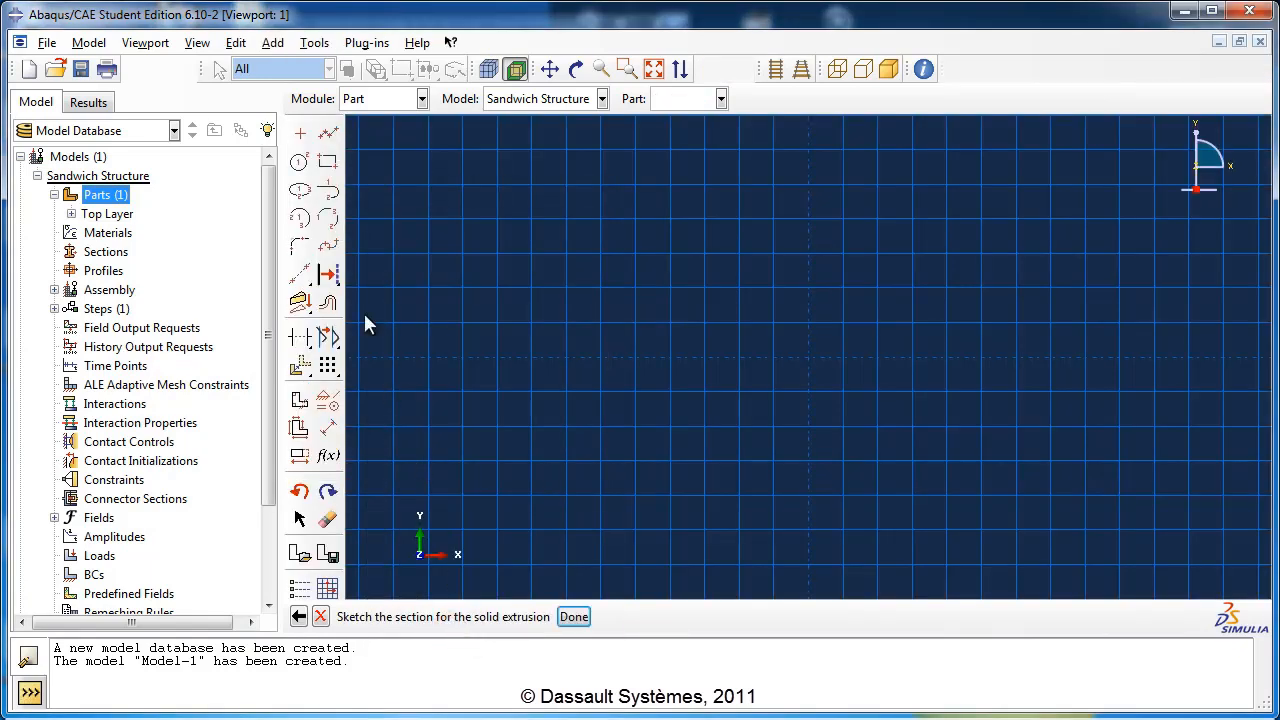
# Step: Sketch the Core Layer section as a rectangle from the origin, about 0.24 wide and 0.09 high
pyautogui.click(327, 161)
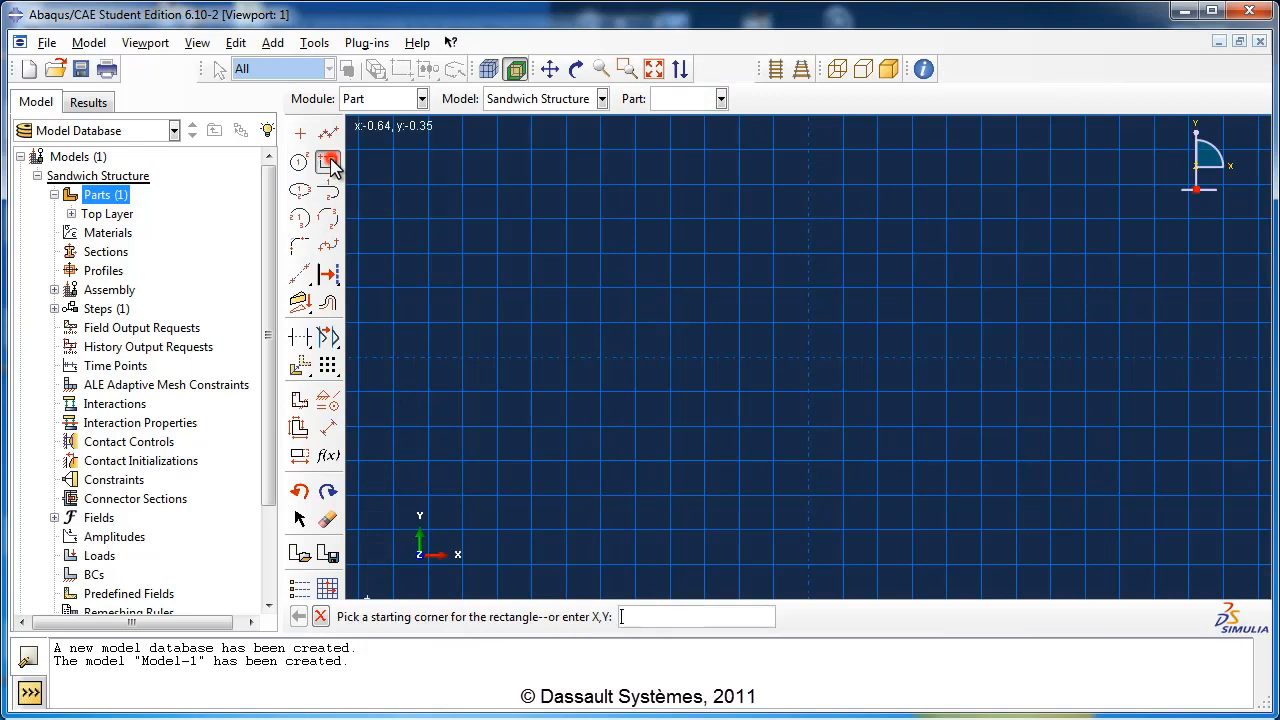
pyautogui.click(808, 356)
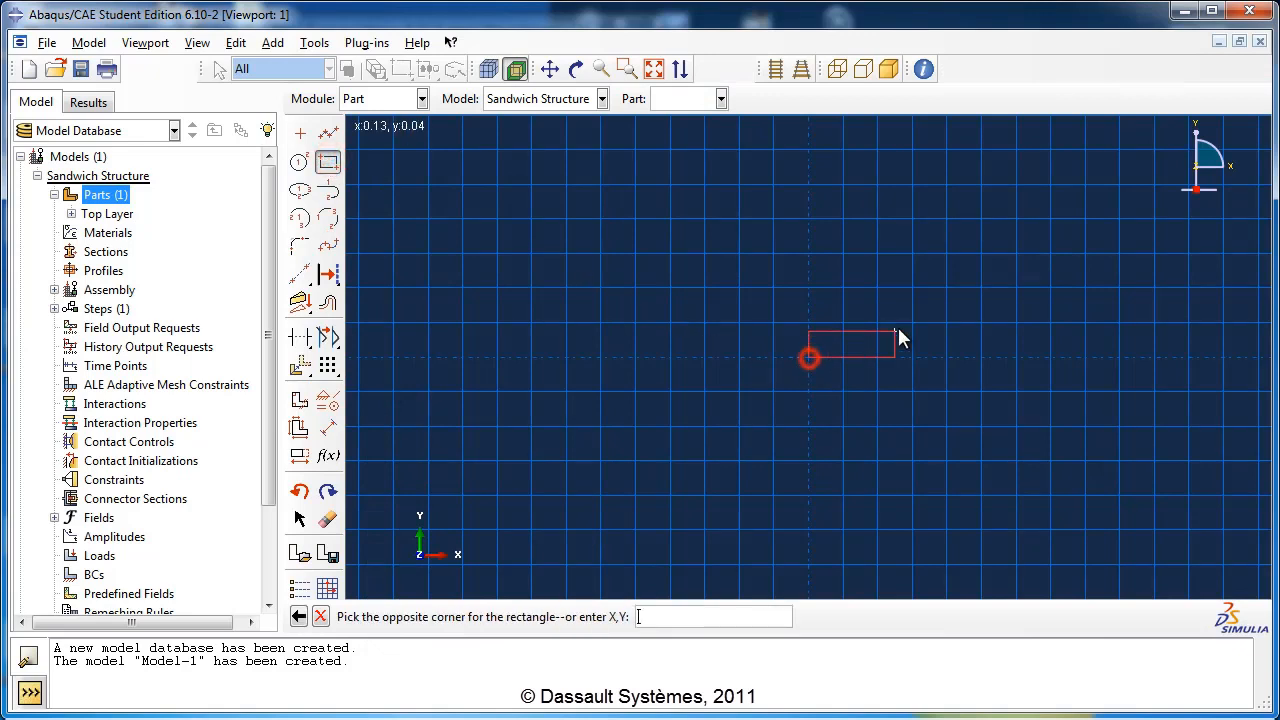
pyautogui.click(972, 298)
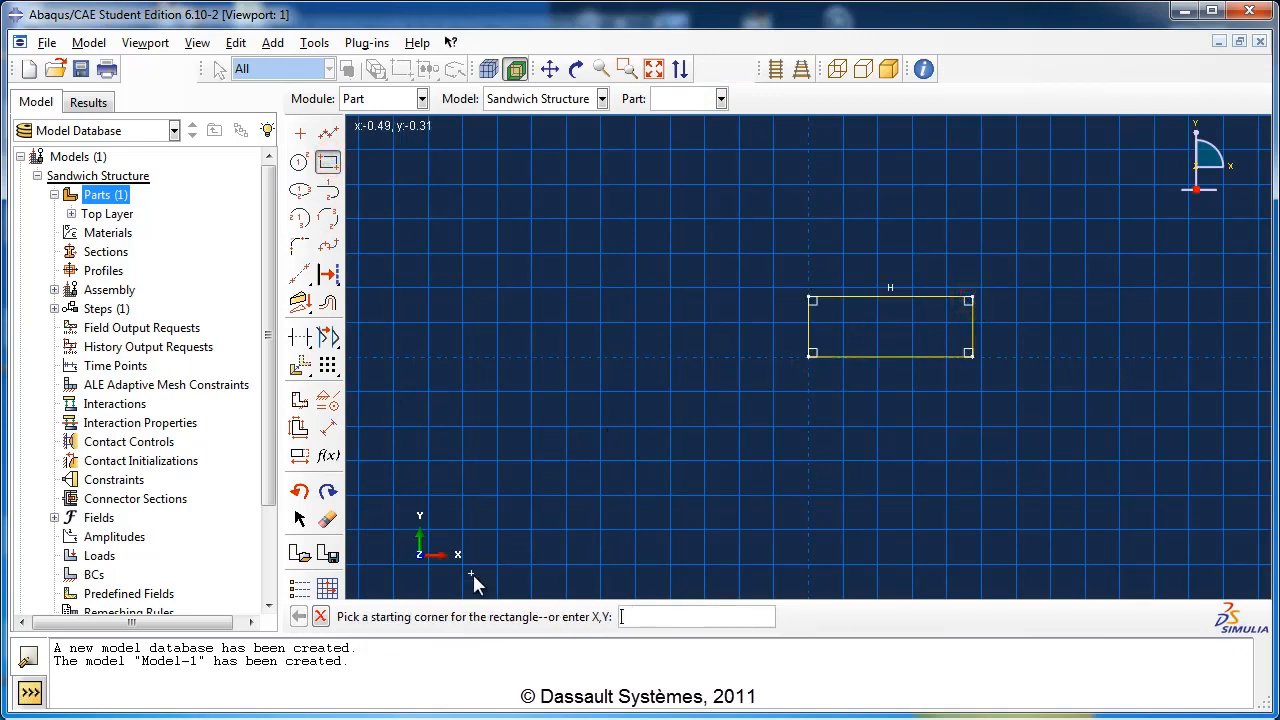
pyautogui.click(321, 616)
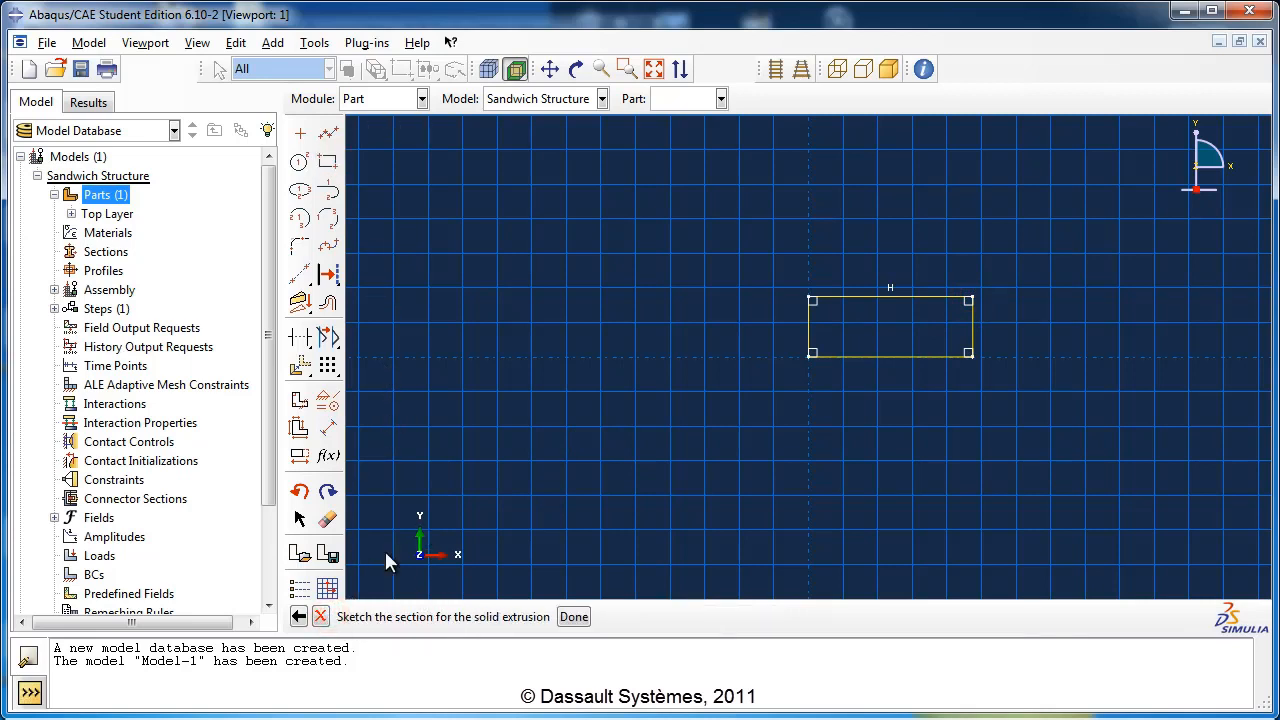
# Step: Dimension the Core Layer rectangle with a height of 0.08 and a width of 0.2
pyautogui.click(329, 425)
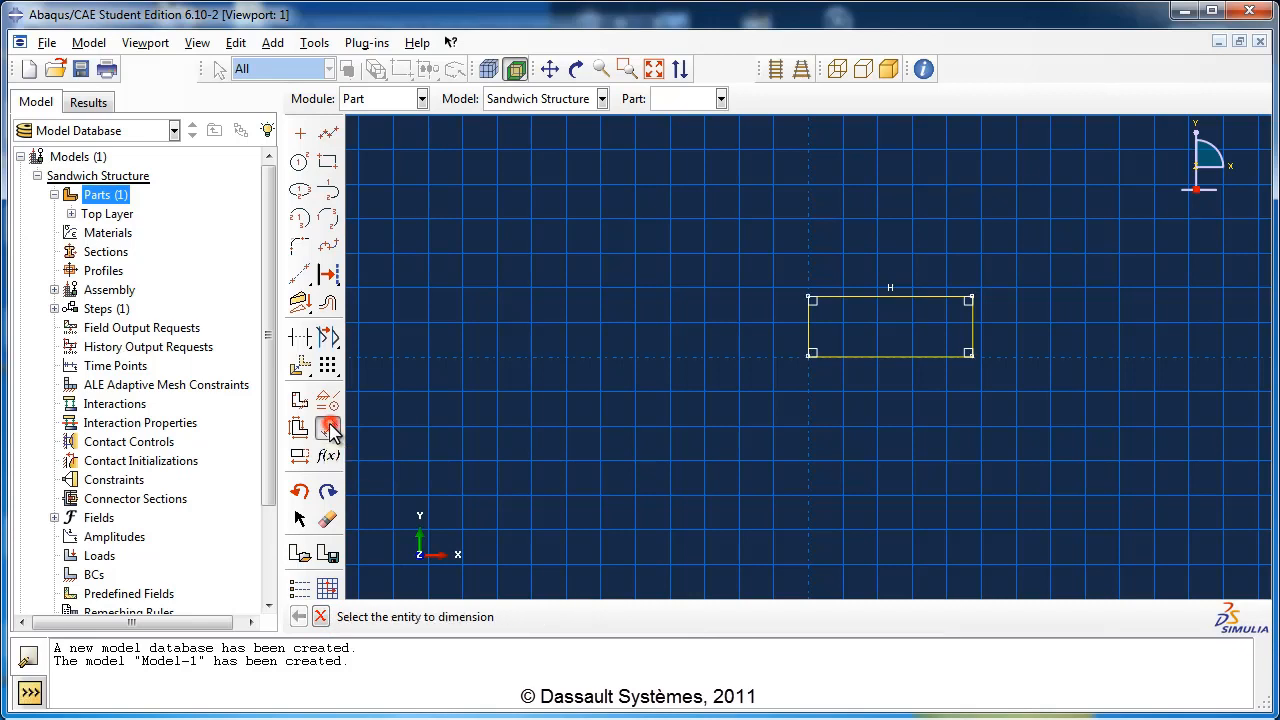
pyautogui.click(809, 332)
pyautogui.click(752, 332)
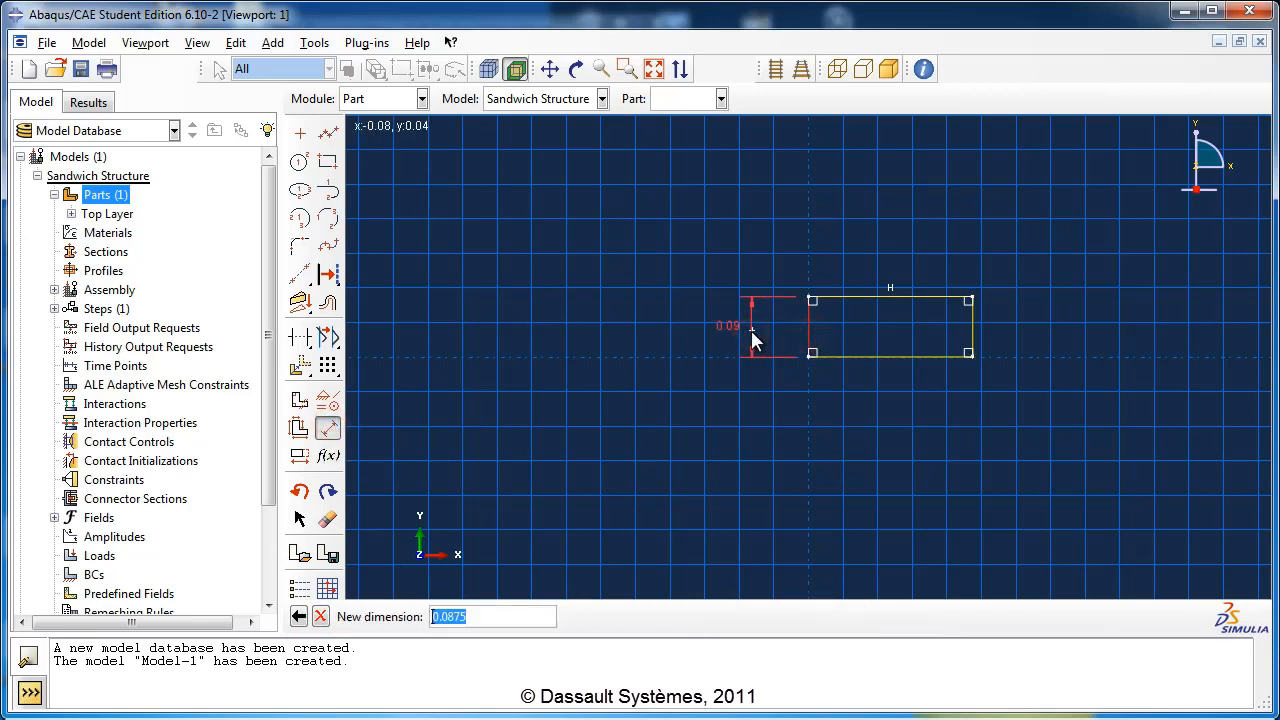
pyautogui.write('0')
pyautogui.press('Return')
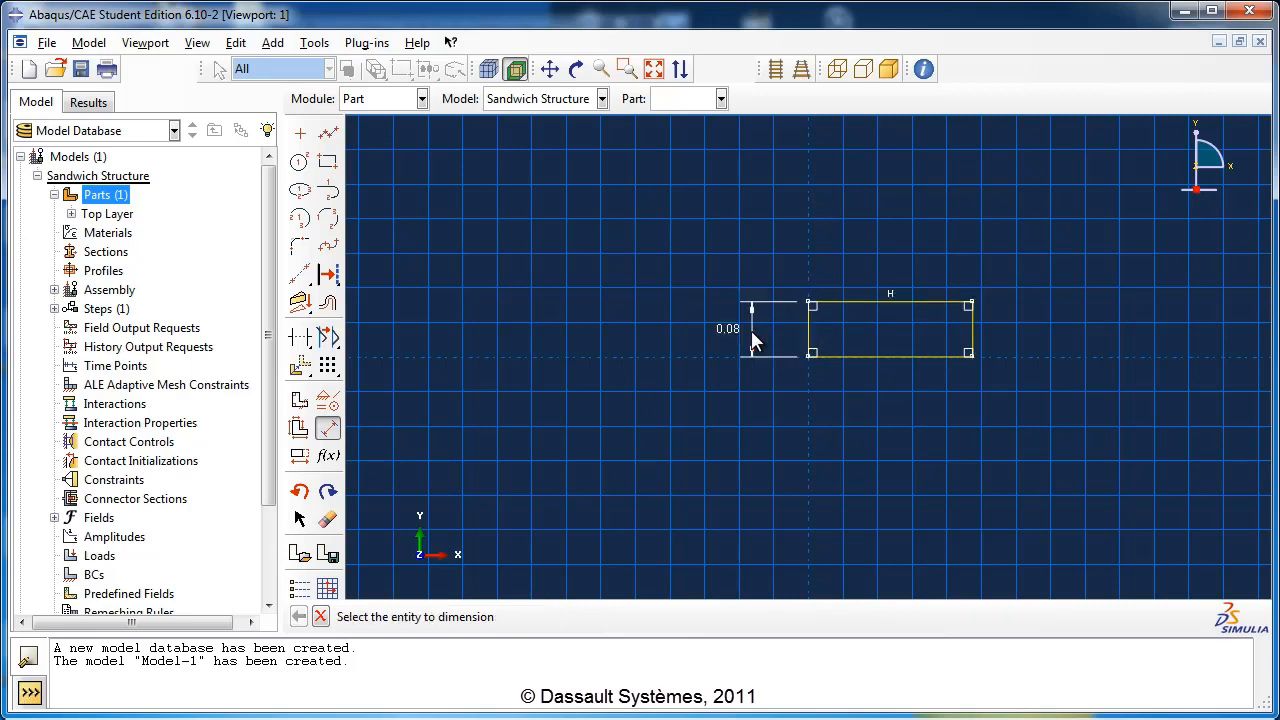
pyautogui.click(843, 356)
pyautogui.click(853, 402)
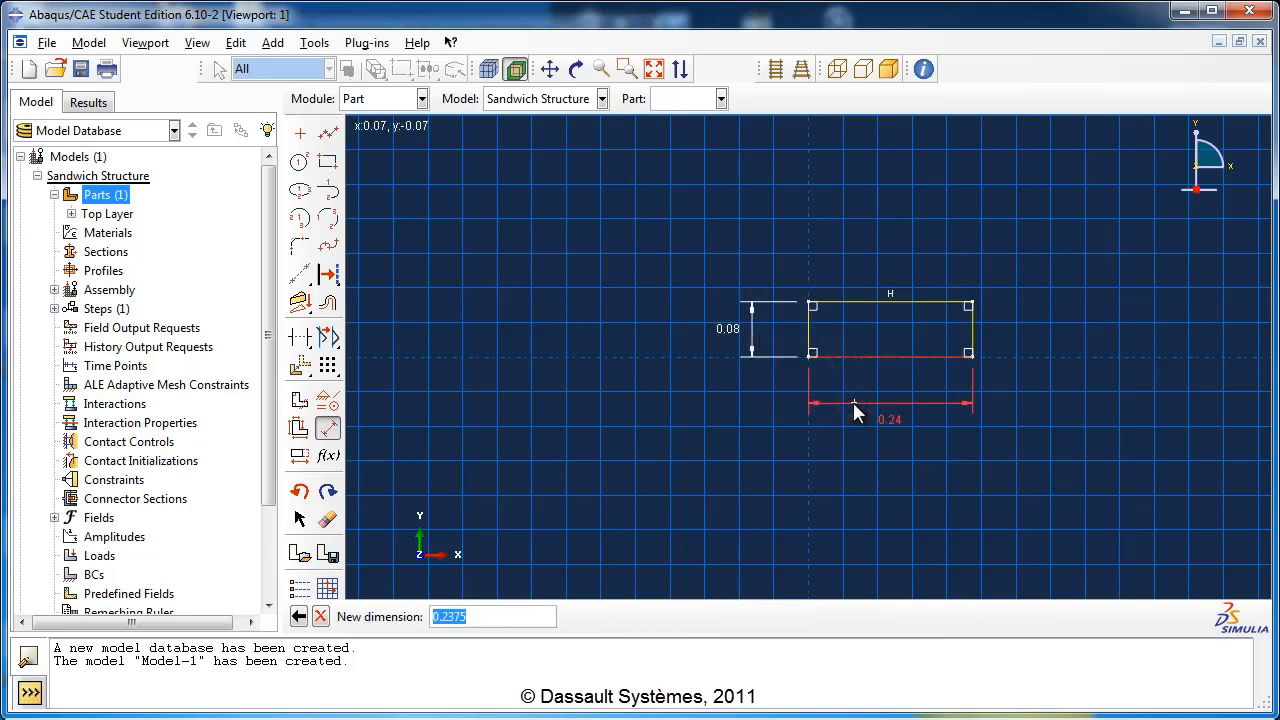
pyautogui.write('0.2')
pyautogui.press('Return')
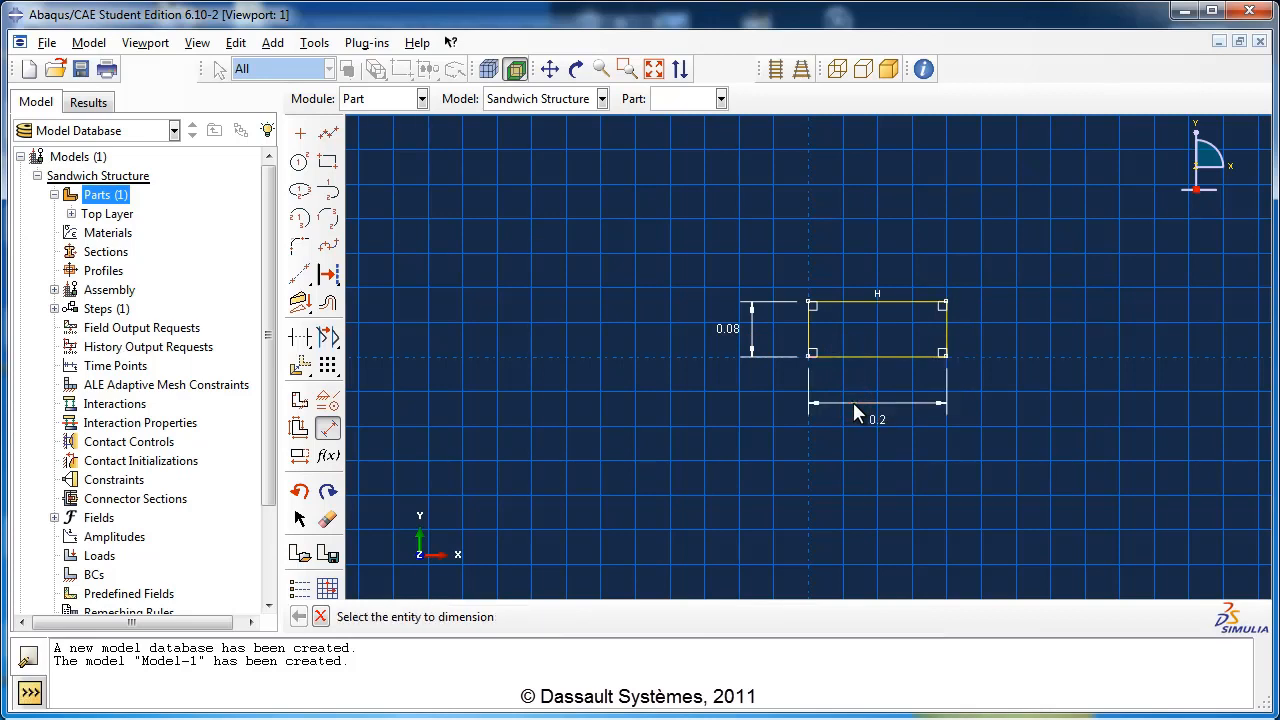
pyautogui.click(321, 616)
# Step: Finish the section sketch and extrude the Core Layer to the same 0.8 depth as the Top Layer
pyautogui.click(573, 616)
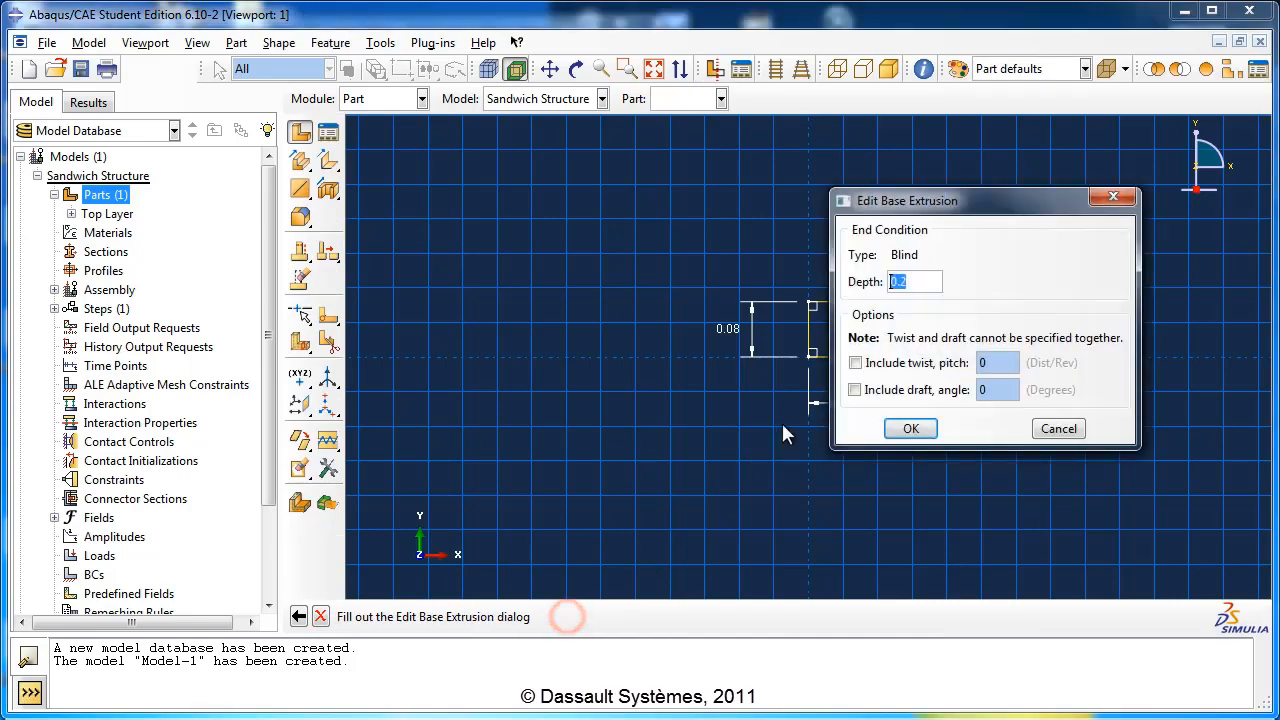
pyautogui.click(925, 284)
pyautogui.write('0.2')
pyautogui.moveTo(900, 281); pyautogui.dragTo(922, 281)
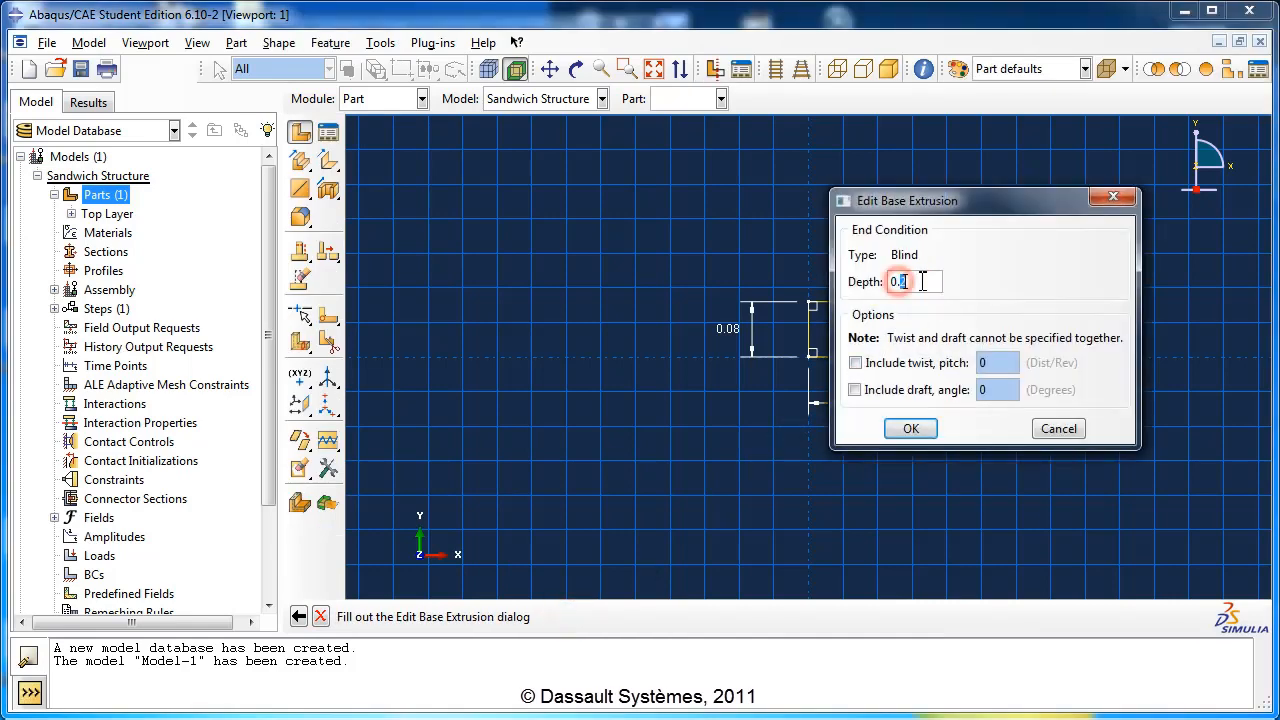
pyautogui.click(910, 428)
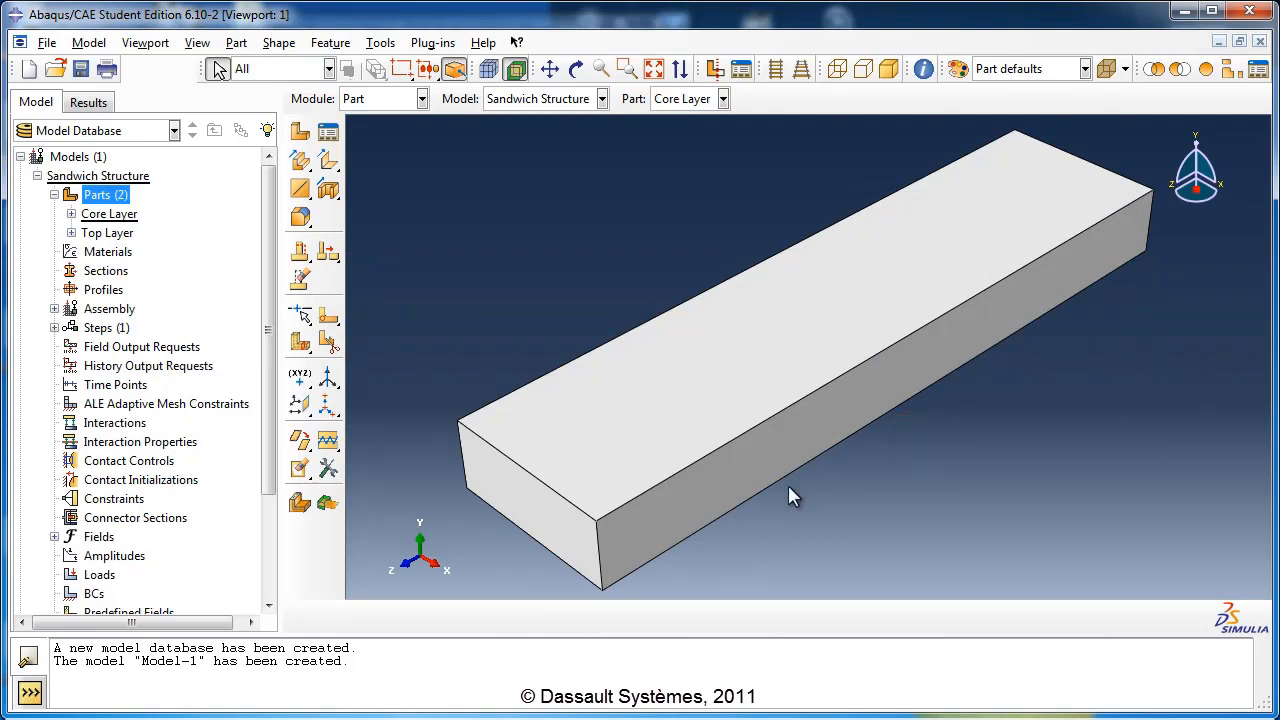
# Step: Begin an extruded cut sketch on the Core Layer's top face, orienting its far short edge vertical and on the right
pyautogui.click(100, 216)
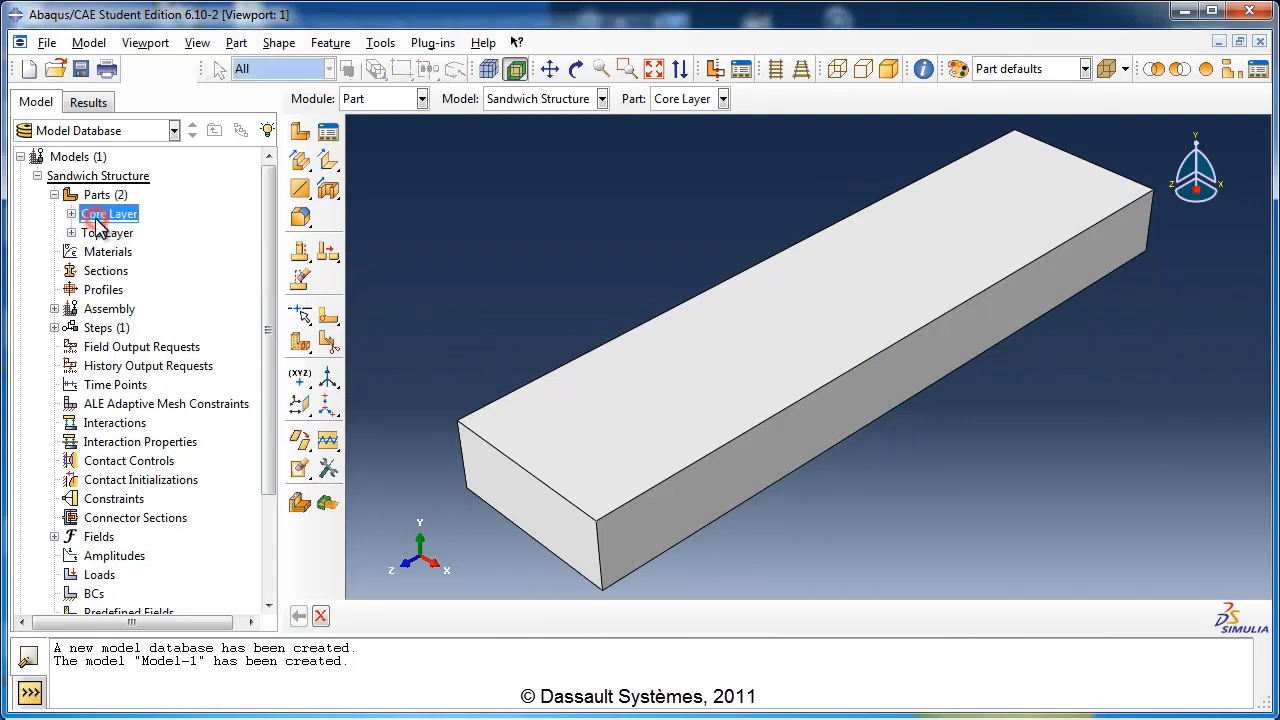
pyautogui.click(329, 190)
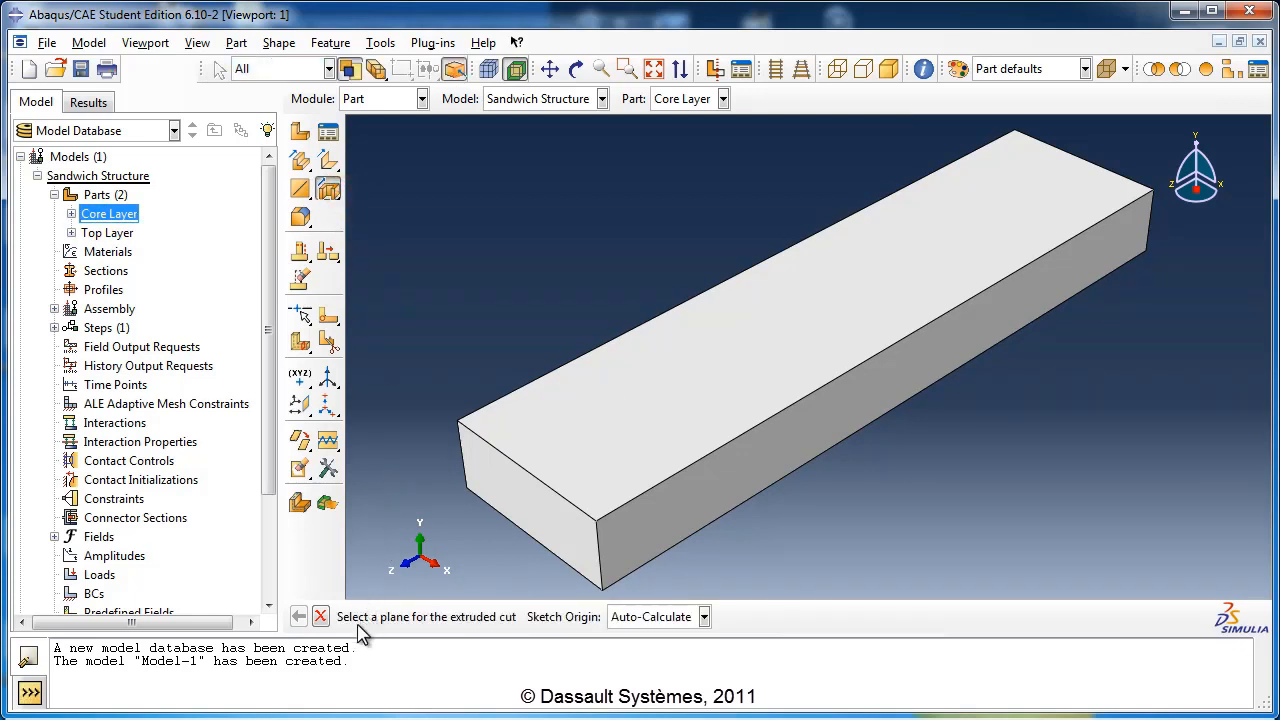
pyautogui.click(690, 390)
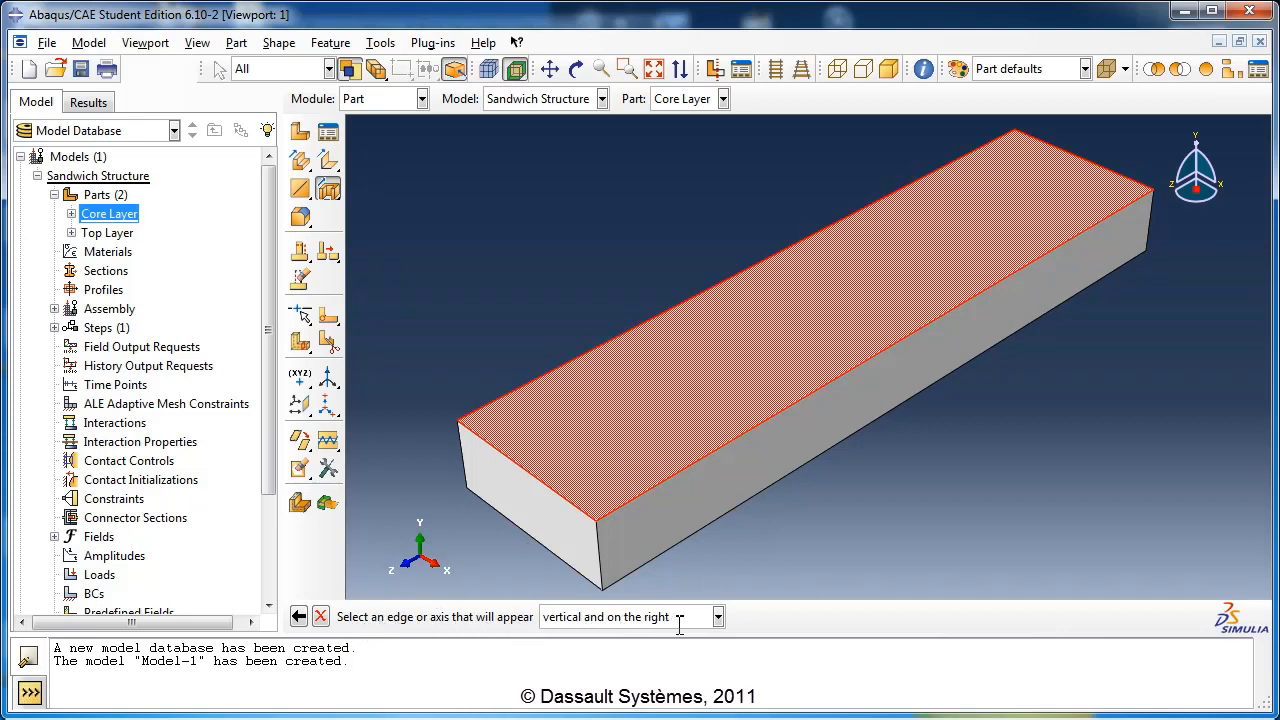
pyautogui.click(1066, 160)
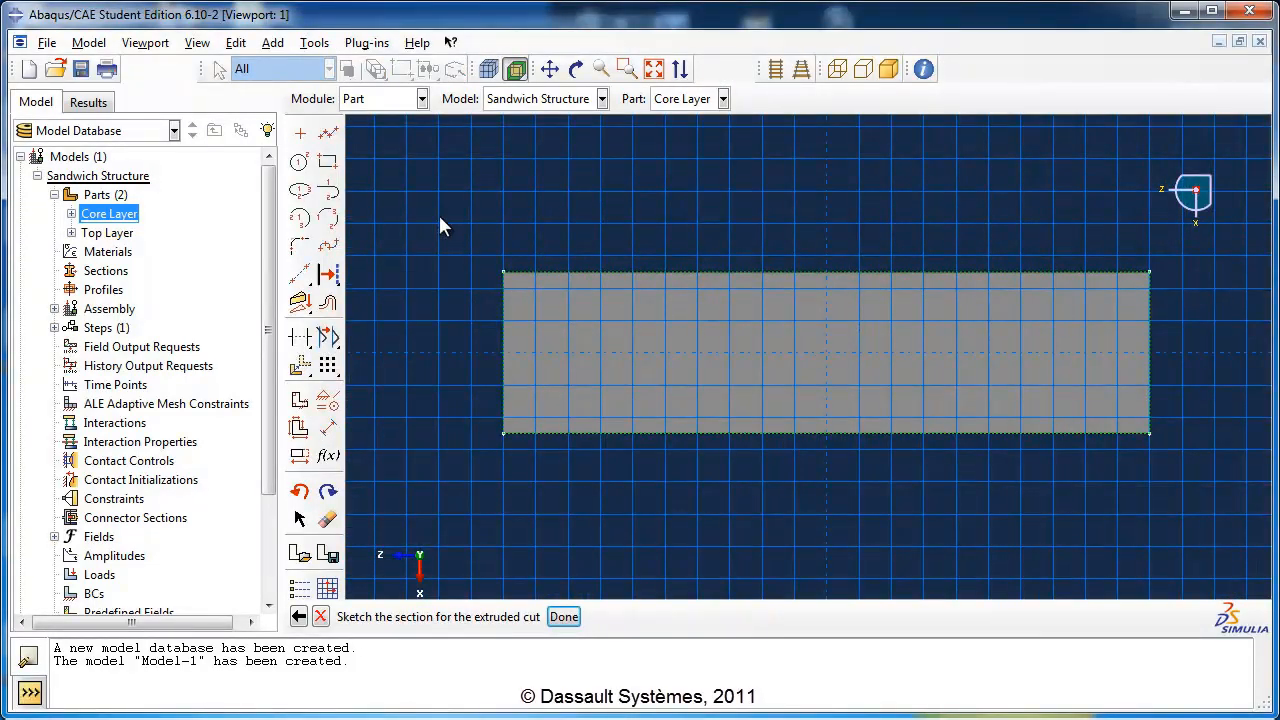
# Step: Sketch six separate rectangles in a row along the Core Layer's top face, each about 0.06 to 0.1 wide and 0.11 to 0.12 high
pyautogui.click(328, 163)
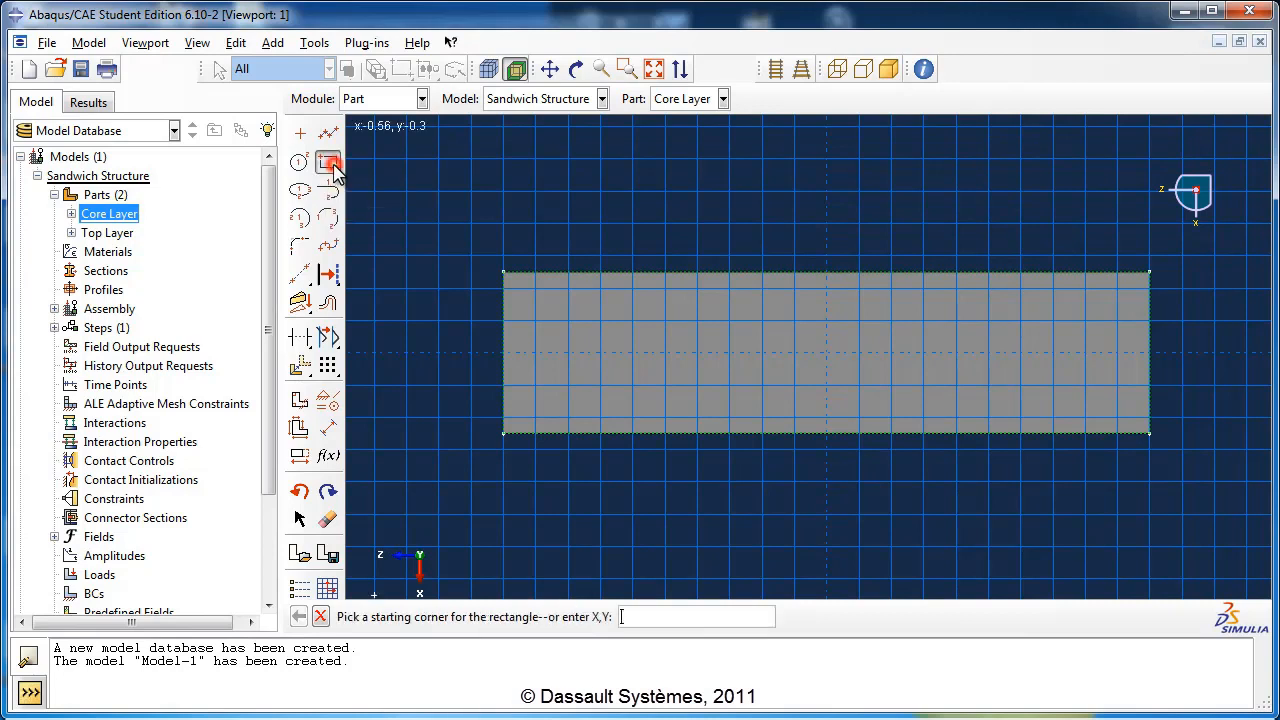
pyautogui.click(535, 322)
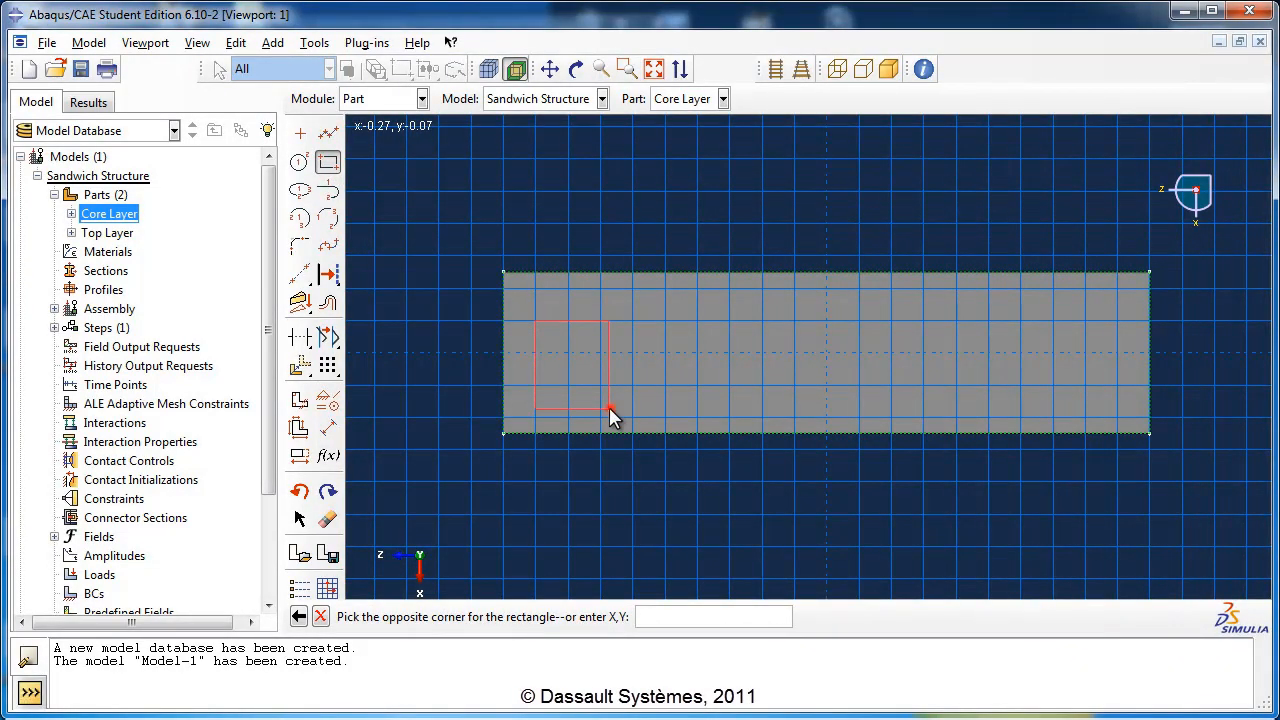
pyautogui.click(607, 408)
pyautogui.click(654, 315)
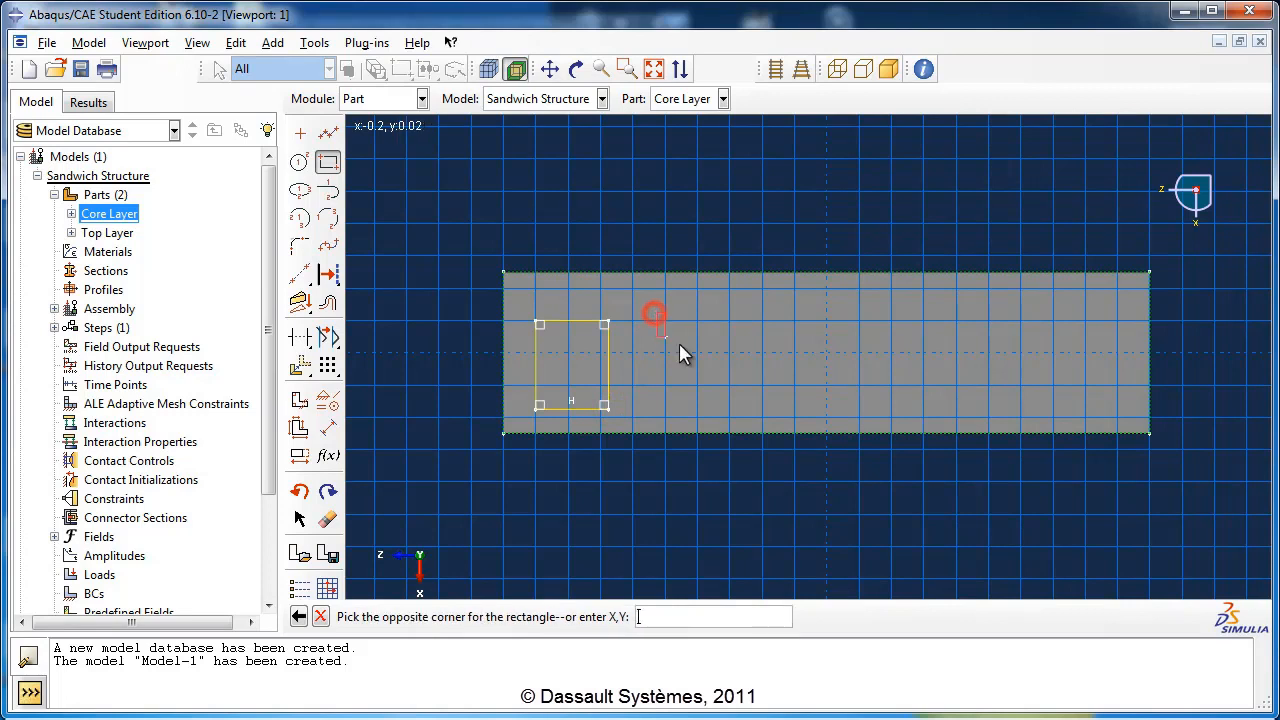
pyautogui.click(715, 407)
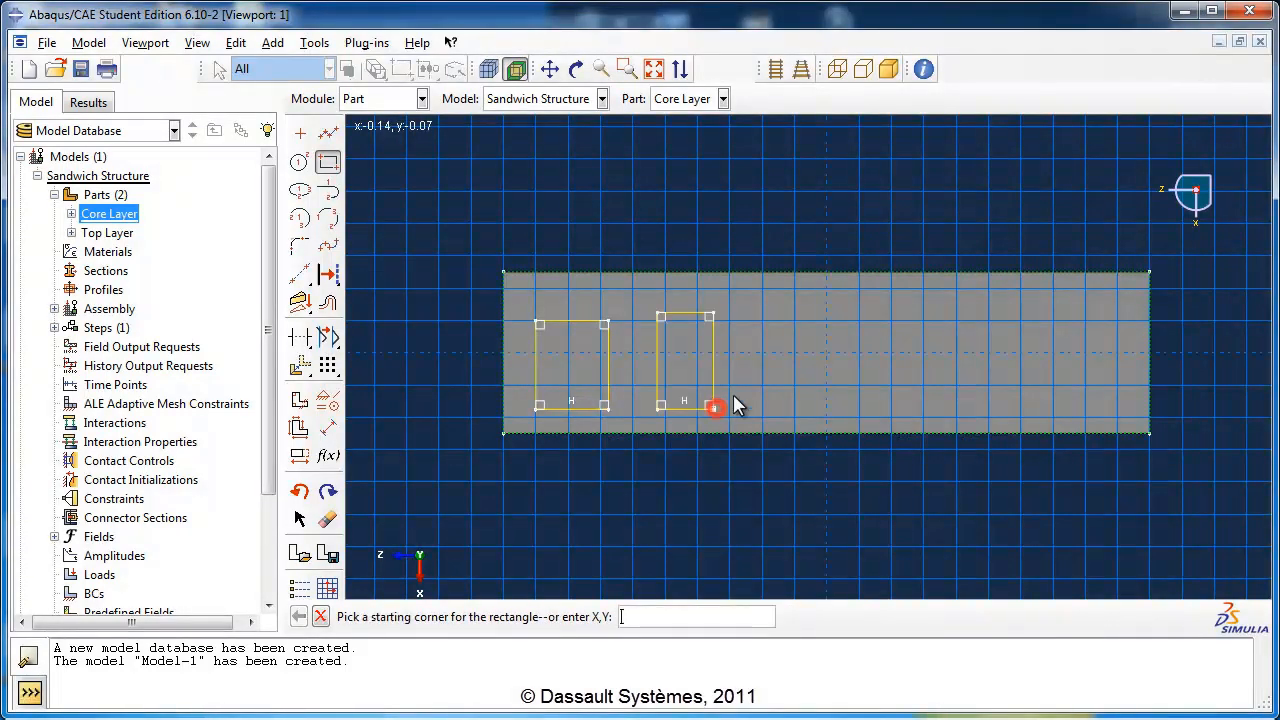
pyautogui.click(771, 316)
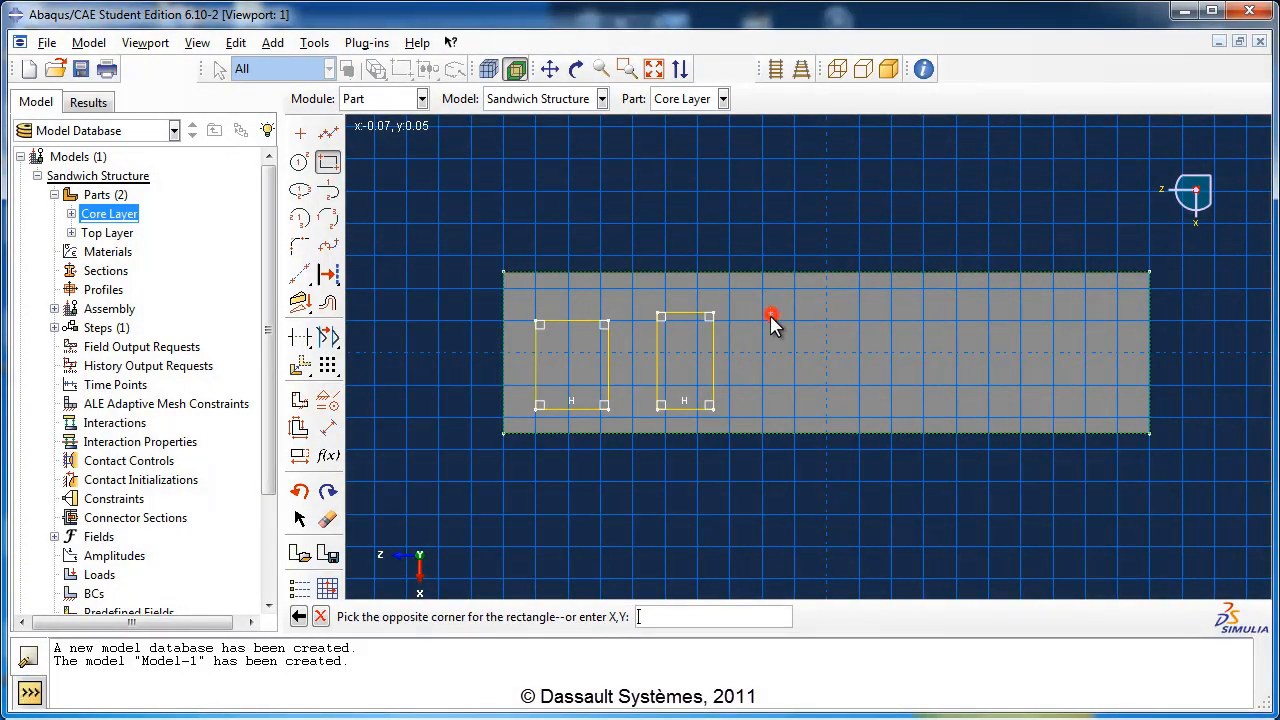
pyautogui.click(817, 399)
pyautogui.click(869, 315)
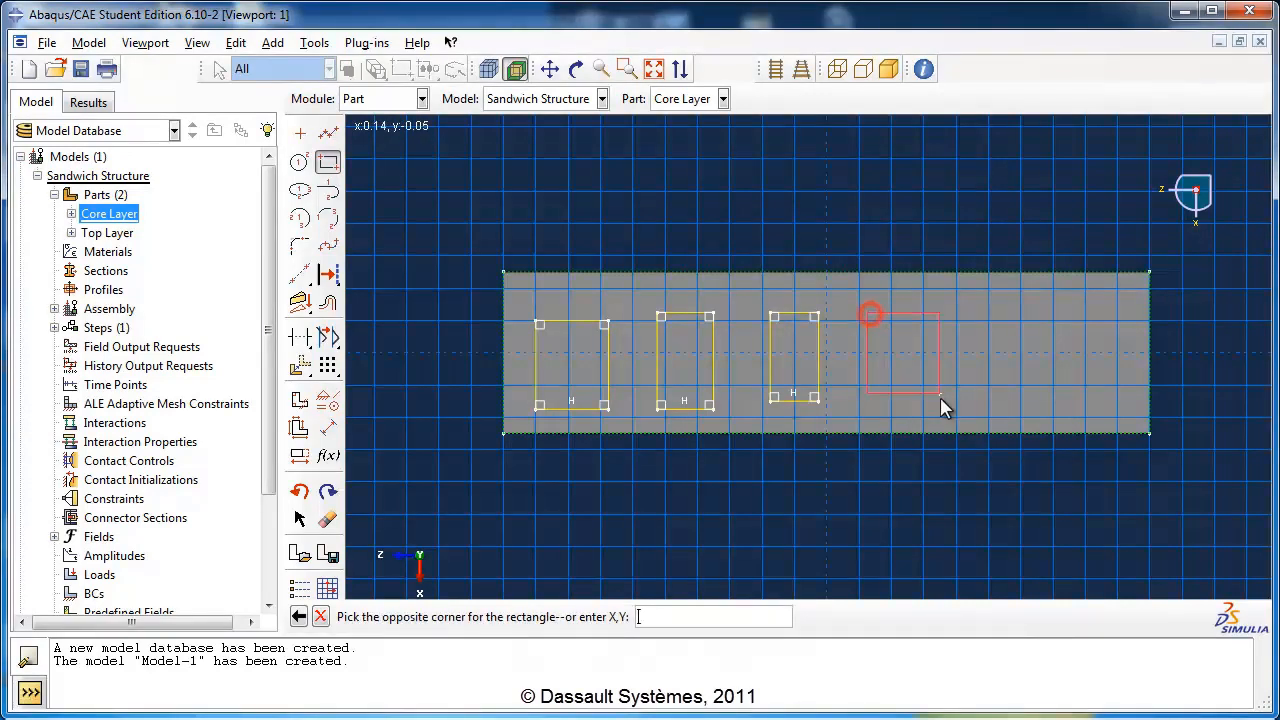
pyautogui.click(944, 405)
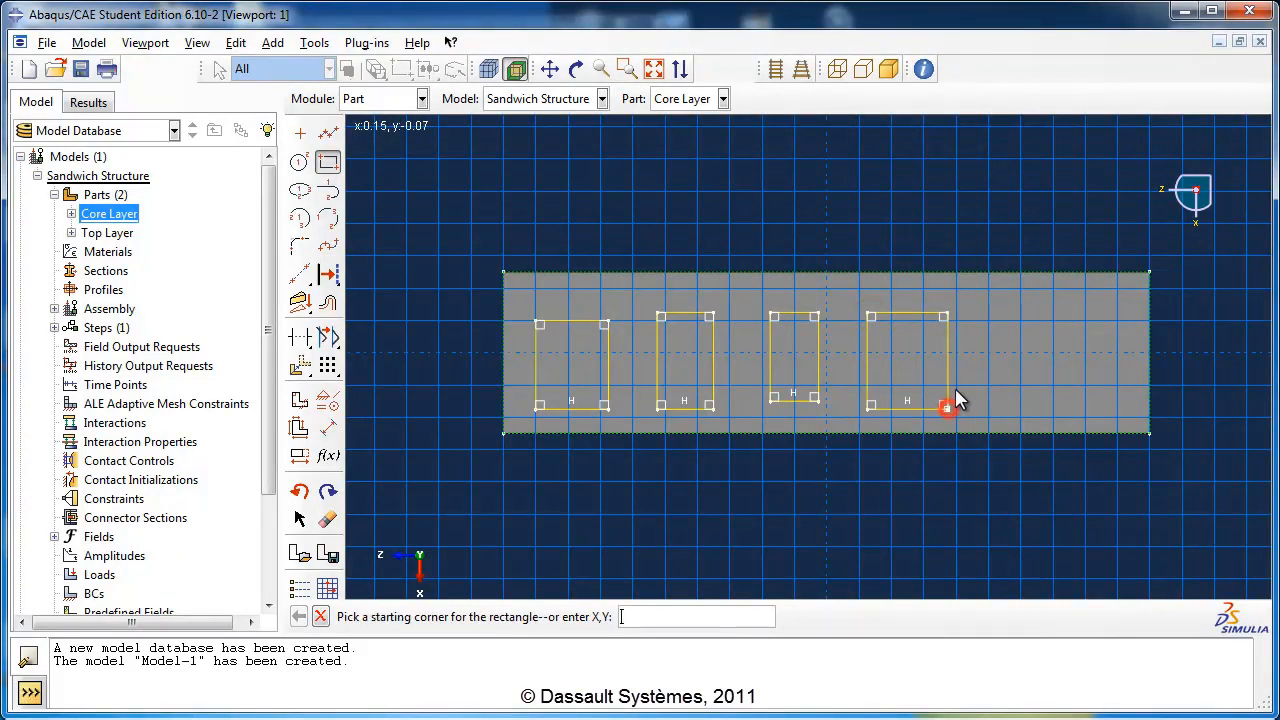
pyautogui.click(989, 316)
pyautogui.click(1033, 405)
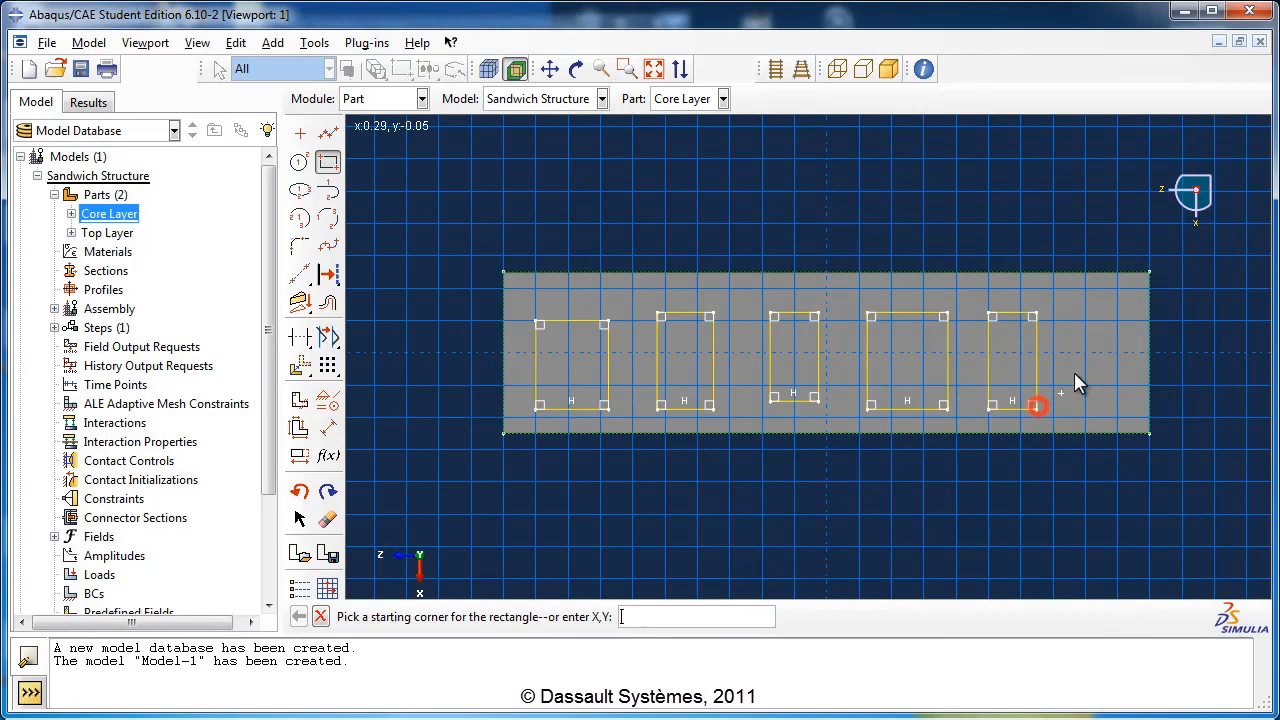
pyautogui.click(1080, 323)
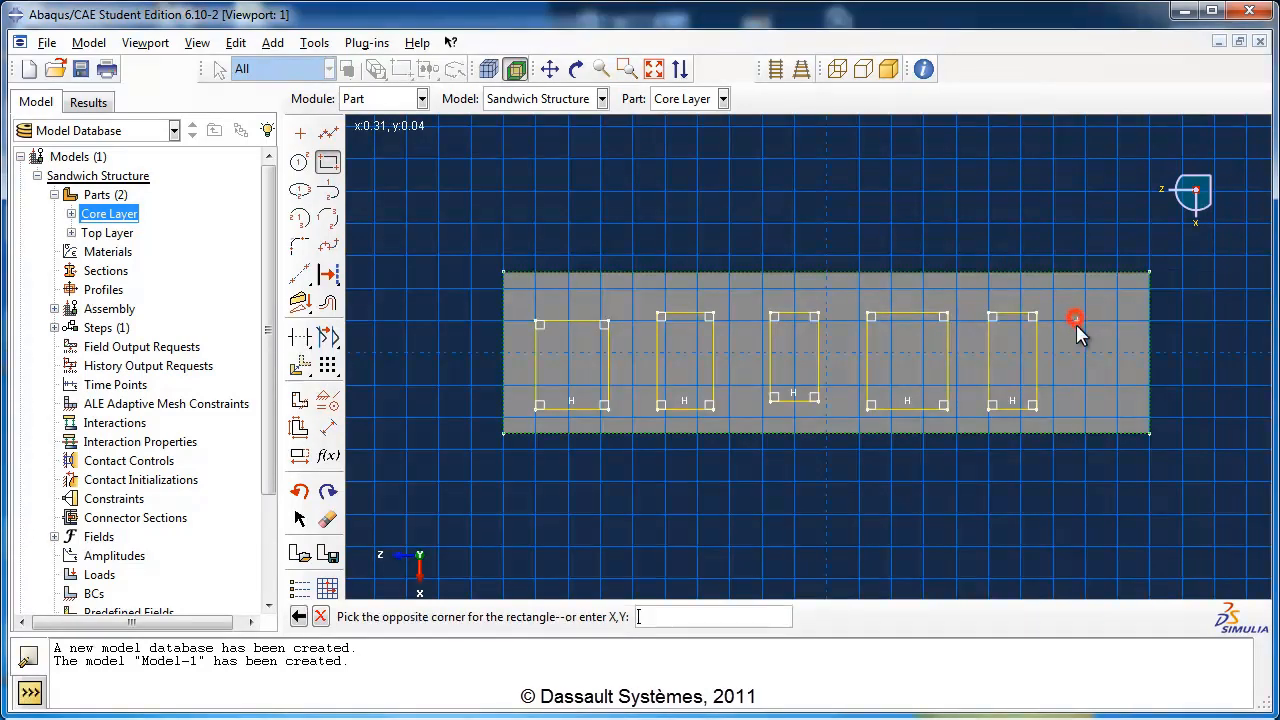
pyautogui.click(1123, 407)
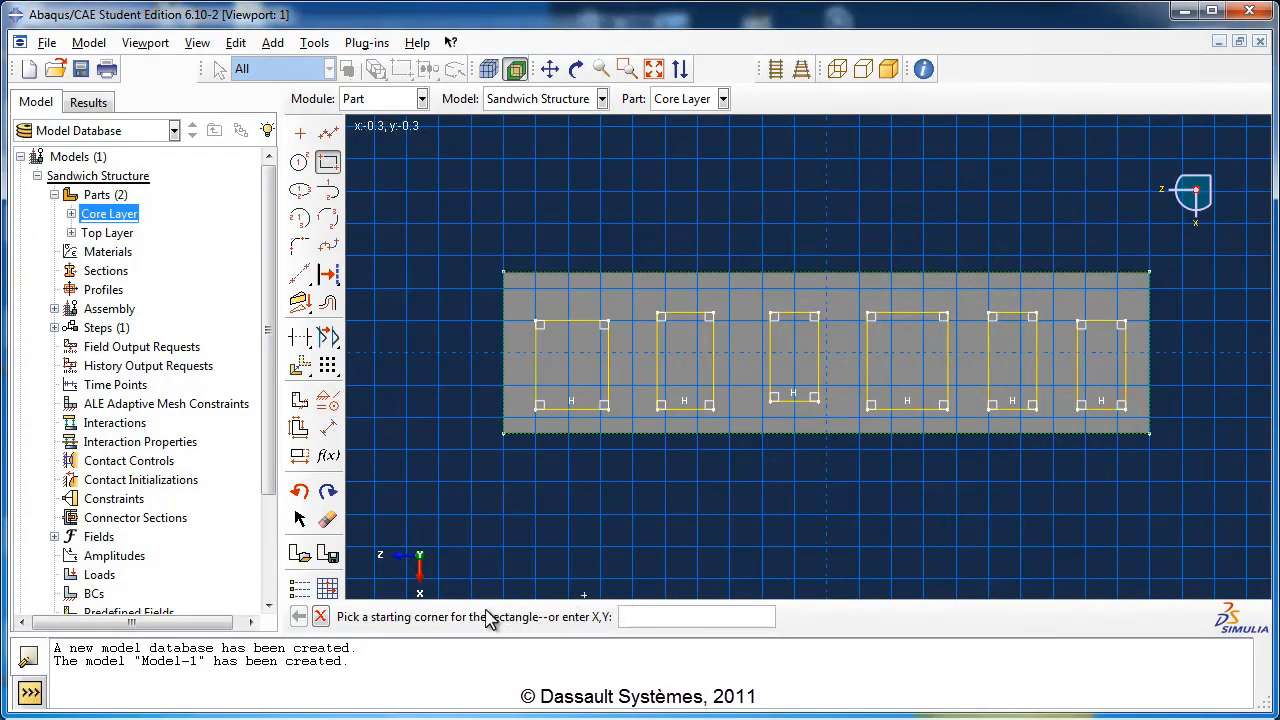
pyautogui.click(320, 616)
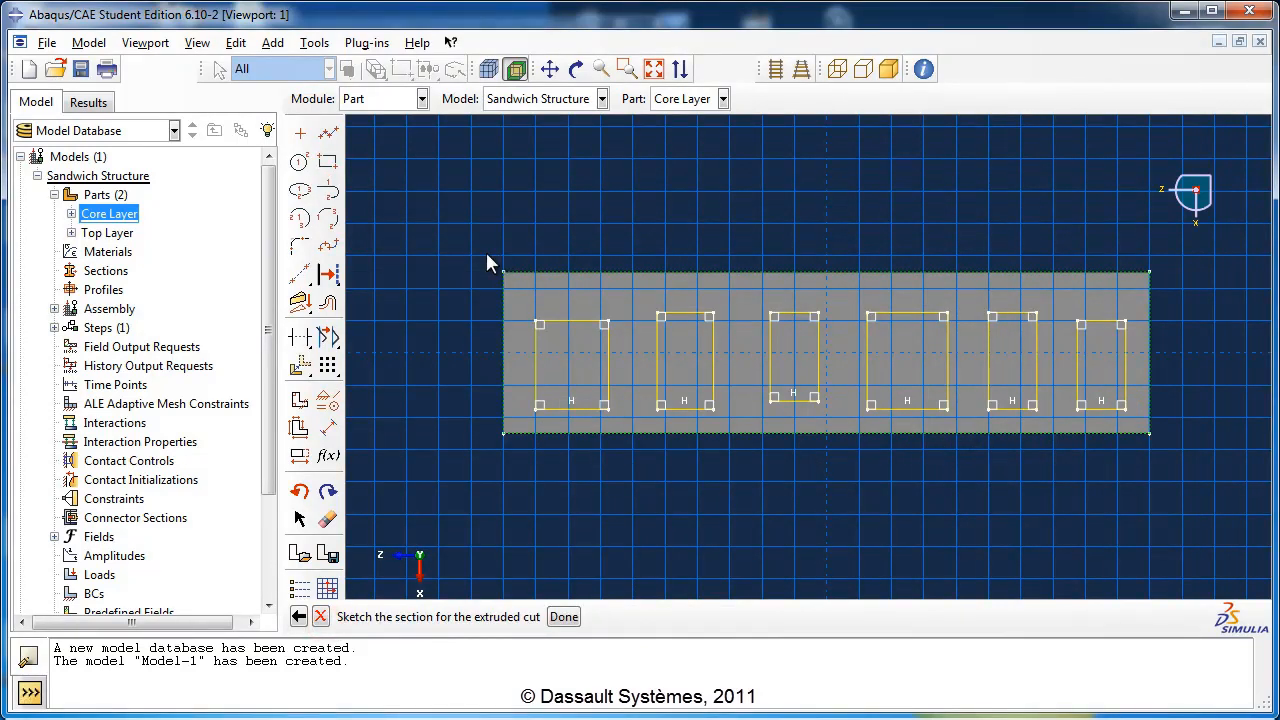
# Step: Dimension the leftmost rectangle with a width of 0.087 and a height of 0.12
pyautogui.click(328, 428)
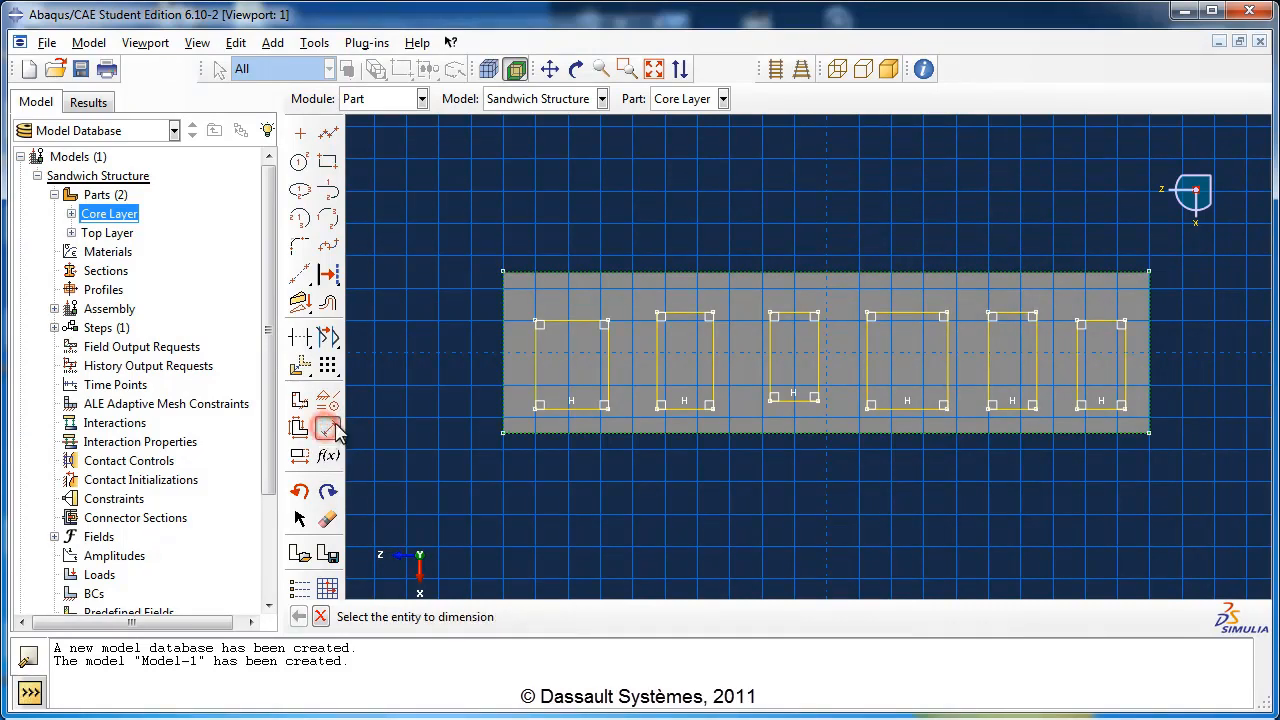
pyautogui.click(557, 325)
pyautogui.click(577, 224)
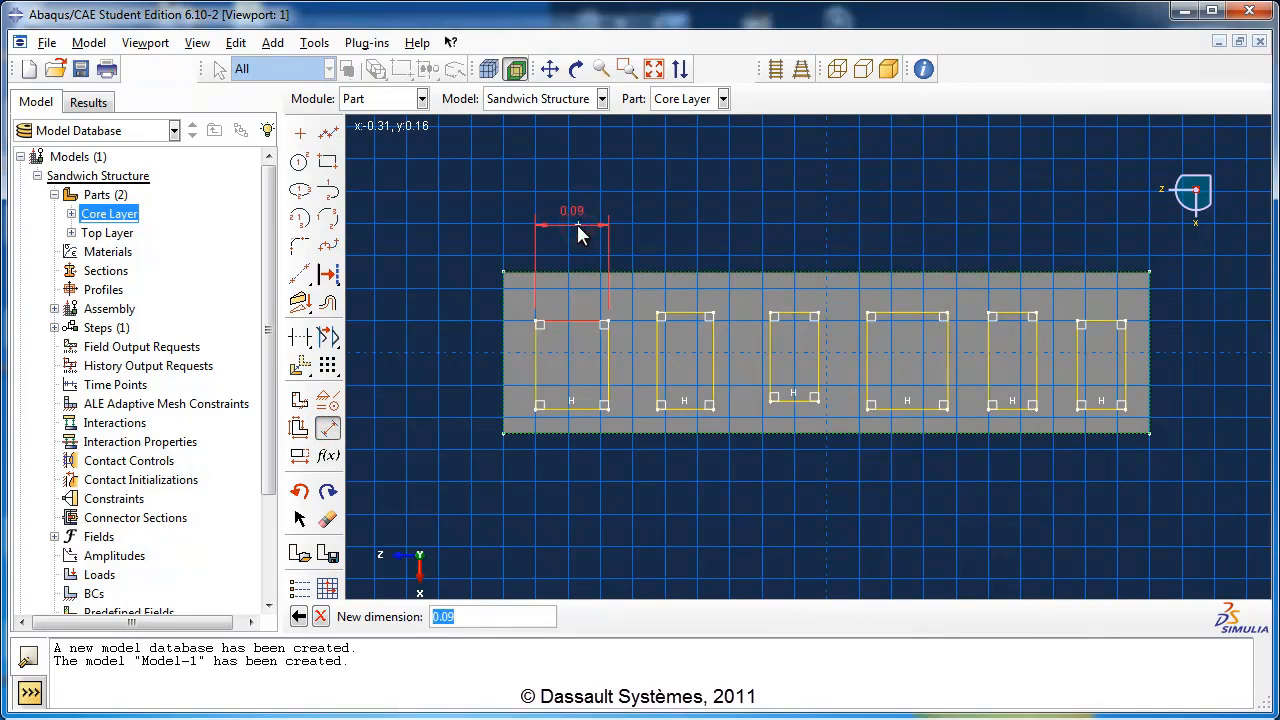
pyautogui.write('0.087')
pyautogui.press('Return')
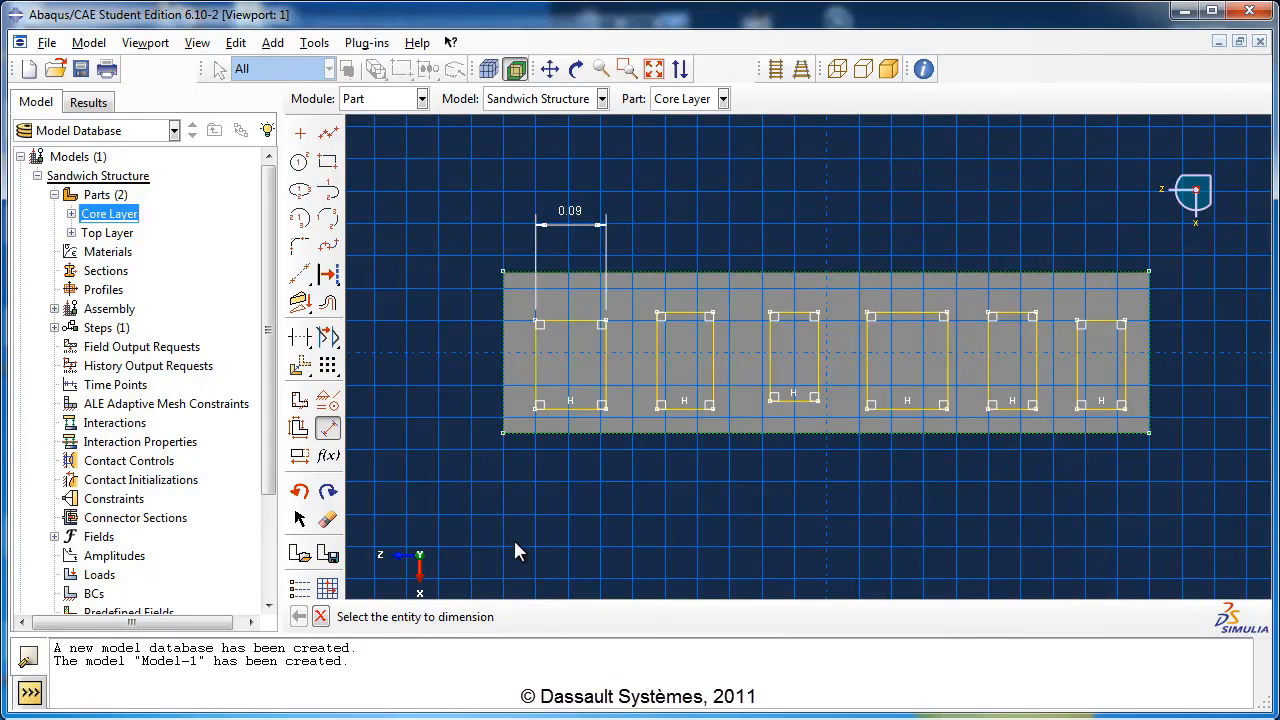
pyautogui.click(537, 384)
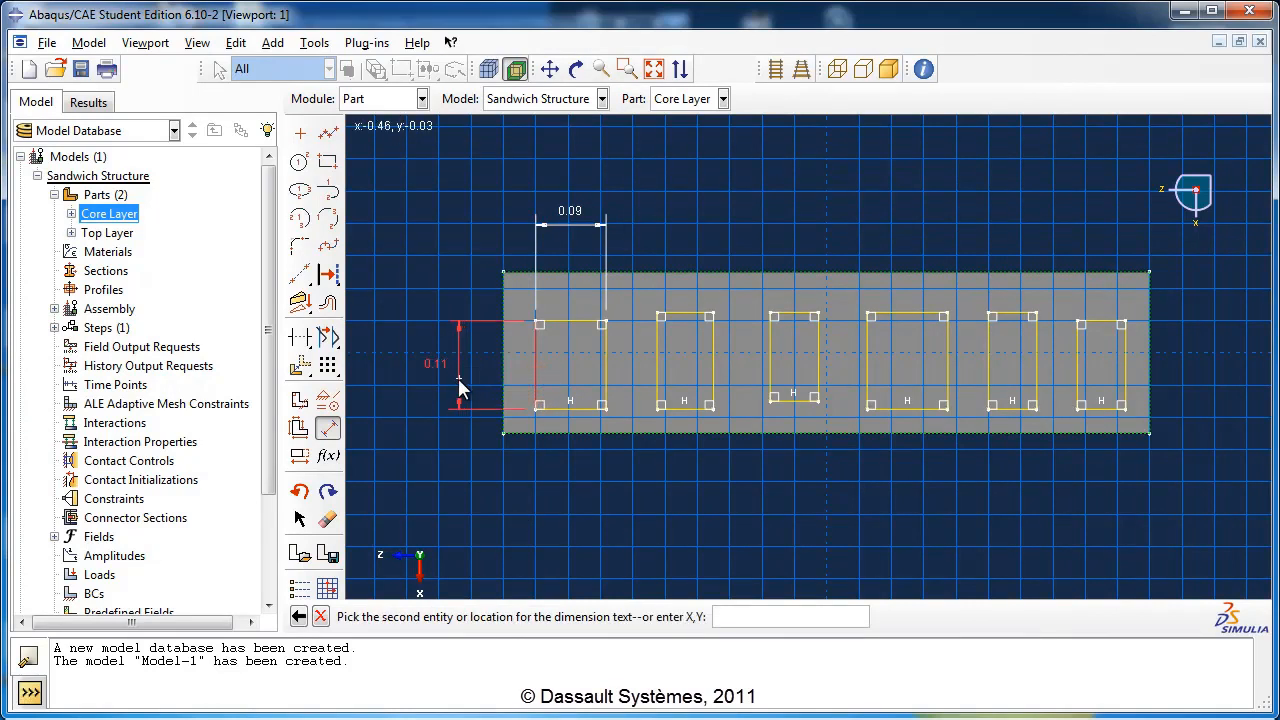
pyautogui.click(459, 388)
pyautogui.write('0.12')
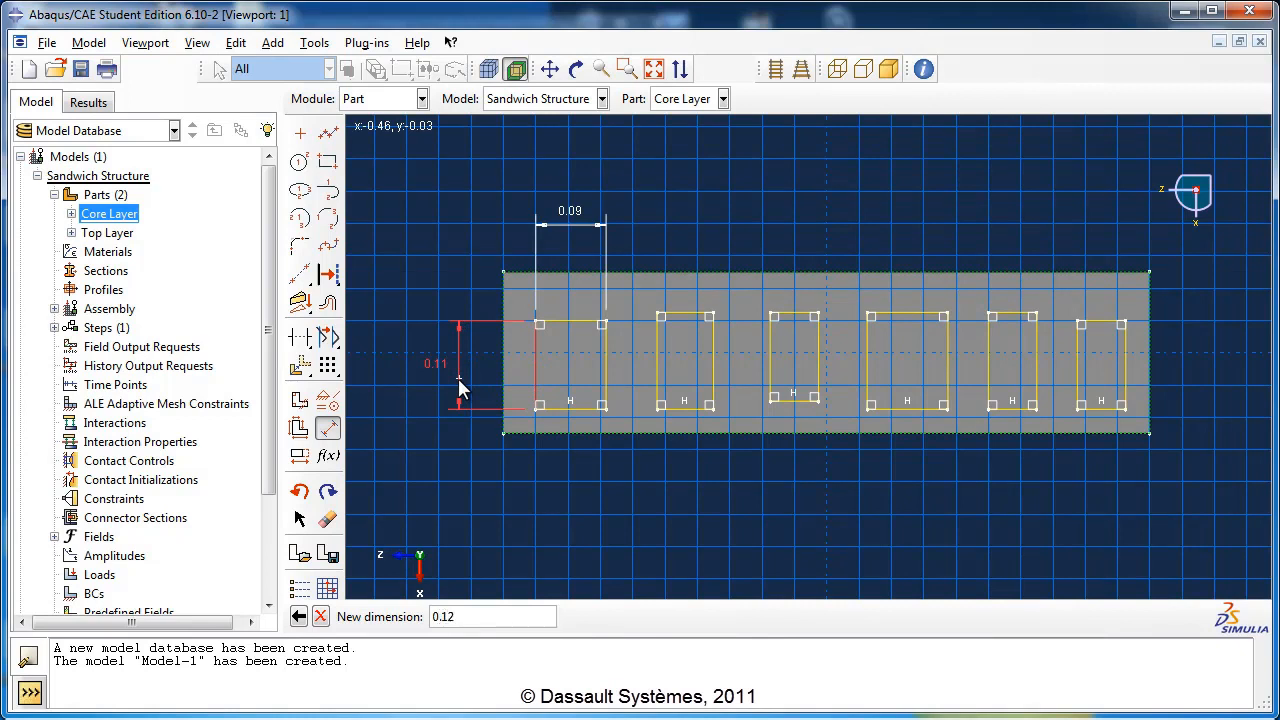
pyautogui.press('Return')
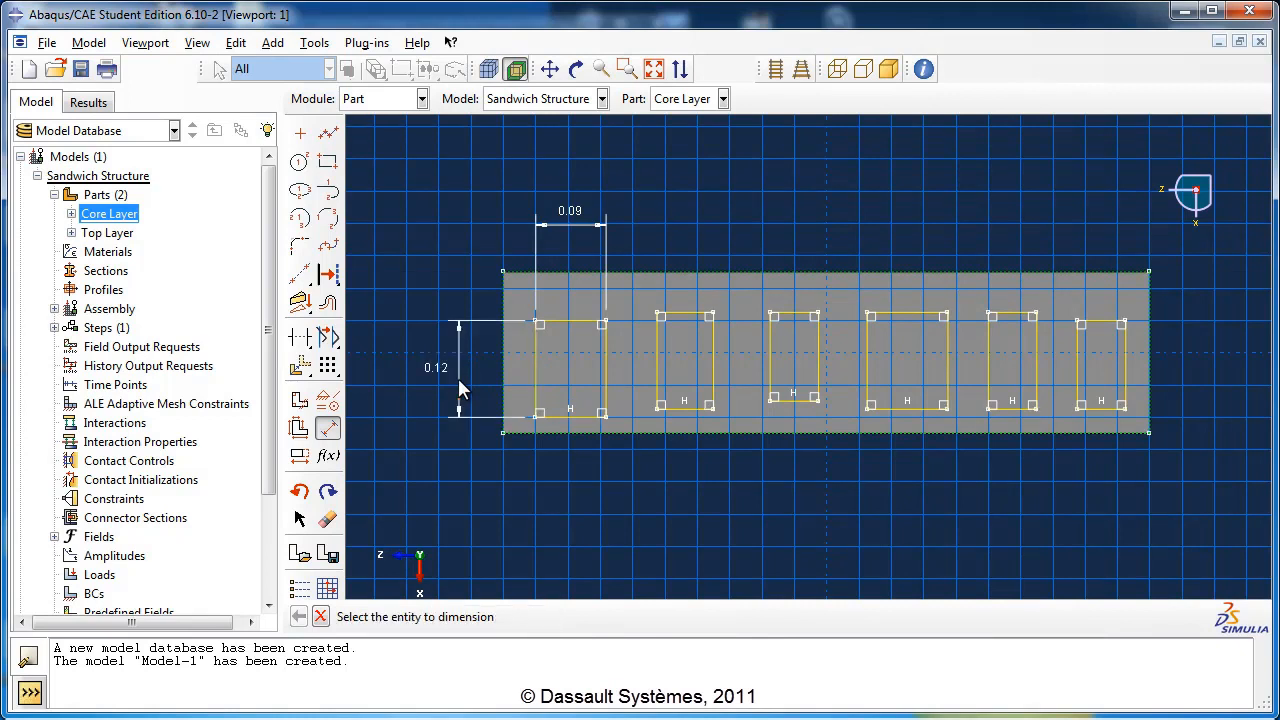
# Step: Apply an Equal length constraint to the upper horizontal edges of all six rectangles
pyautogui.click(328, 426)
pyautogui.moveTo(88, 266); pyautogui.dragTo(169, 239)
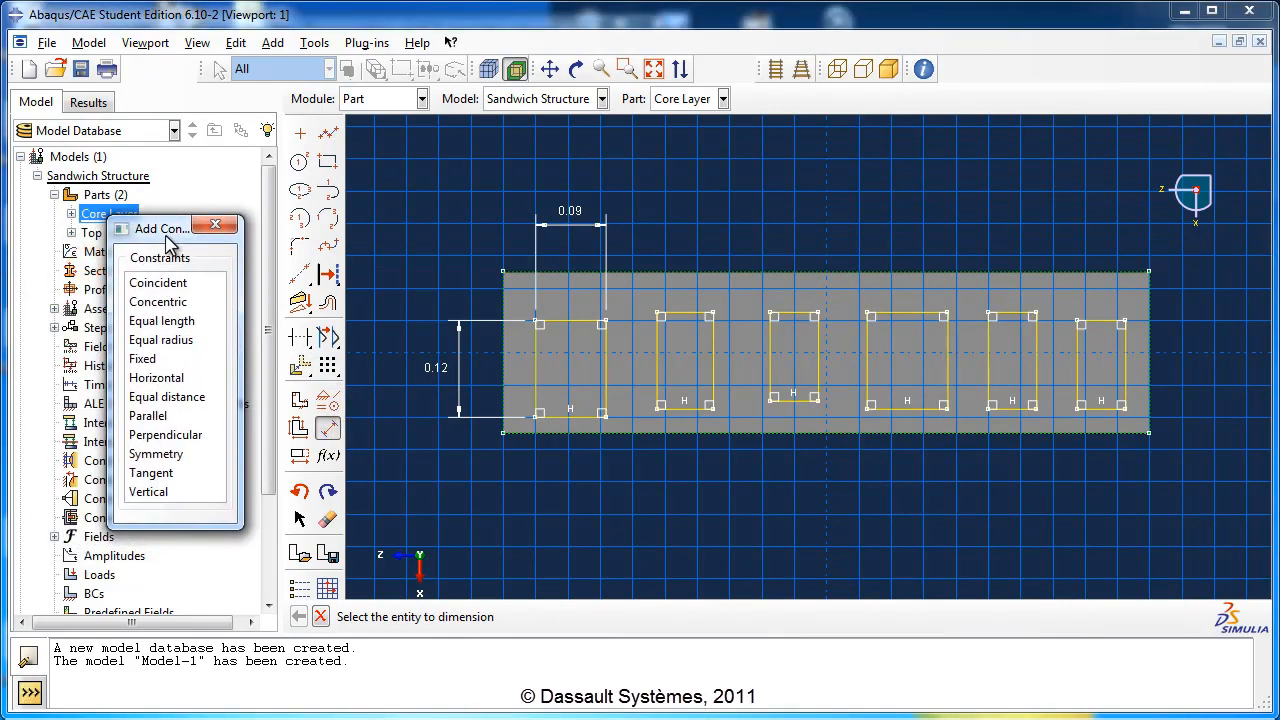
pyautogui.click(165, 324)
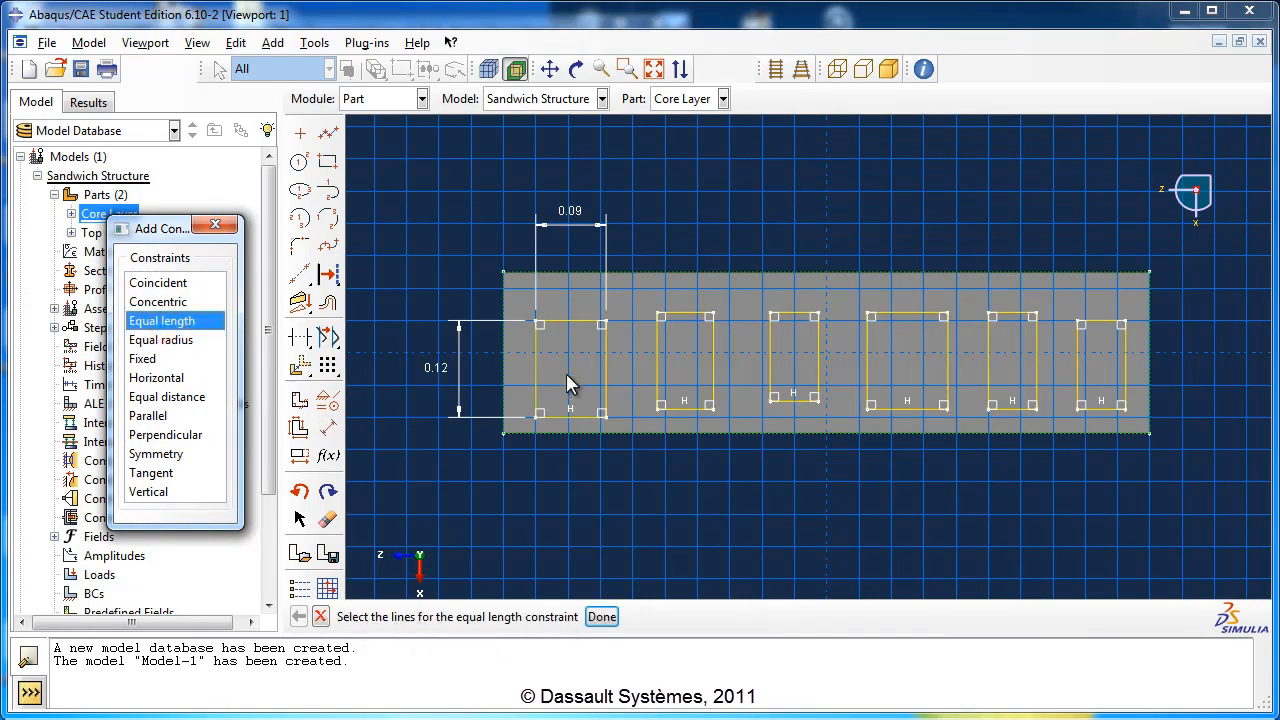
pyautogui.click(567, 322)
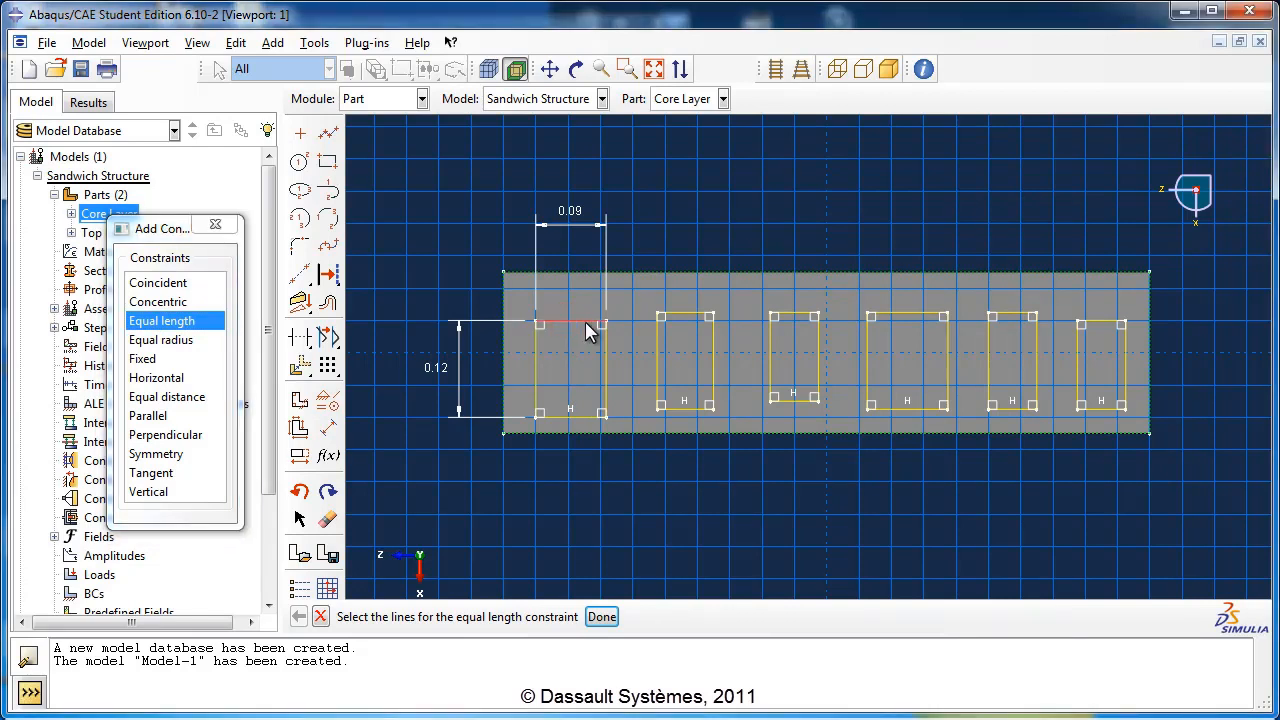
pyautogui.click(697, 316)
pyautogui.click(796, 314)
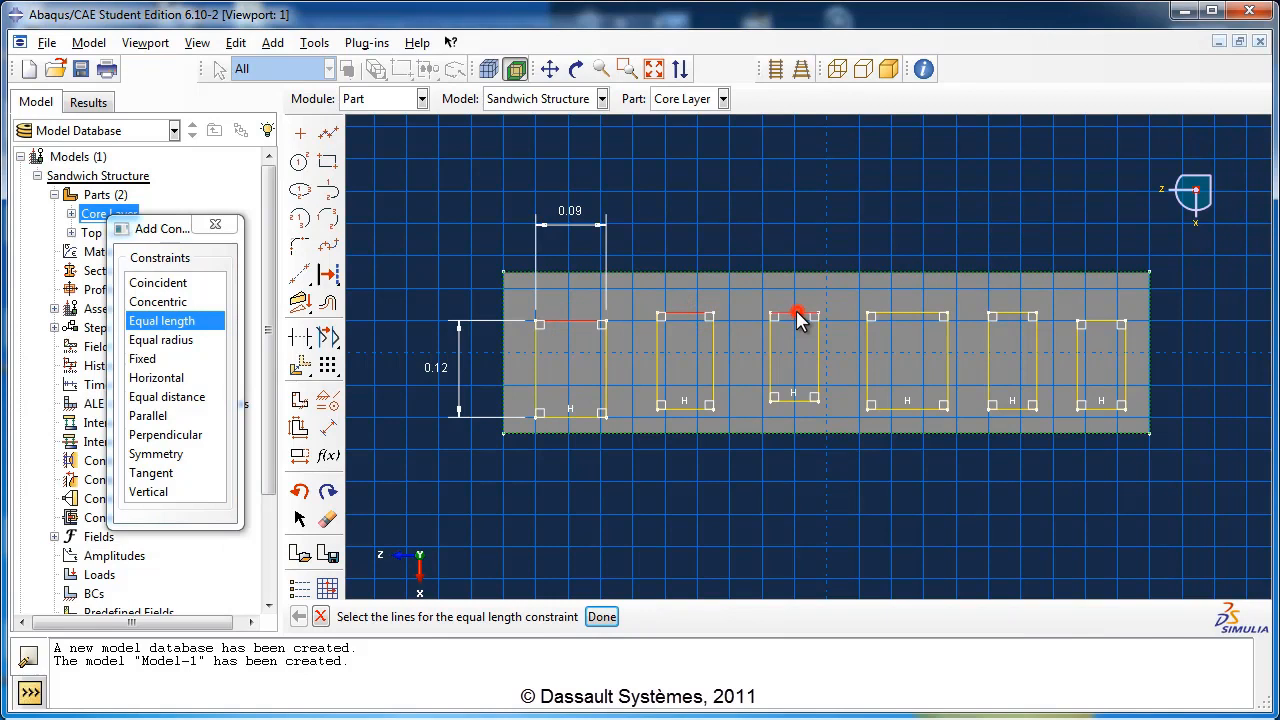
pyautogui.click(918, 313)
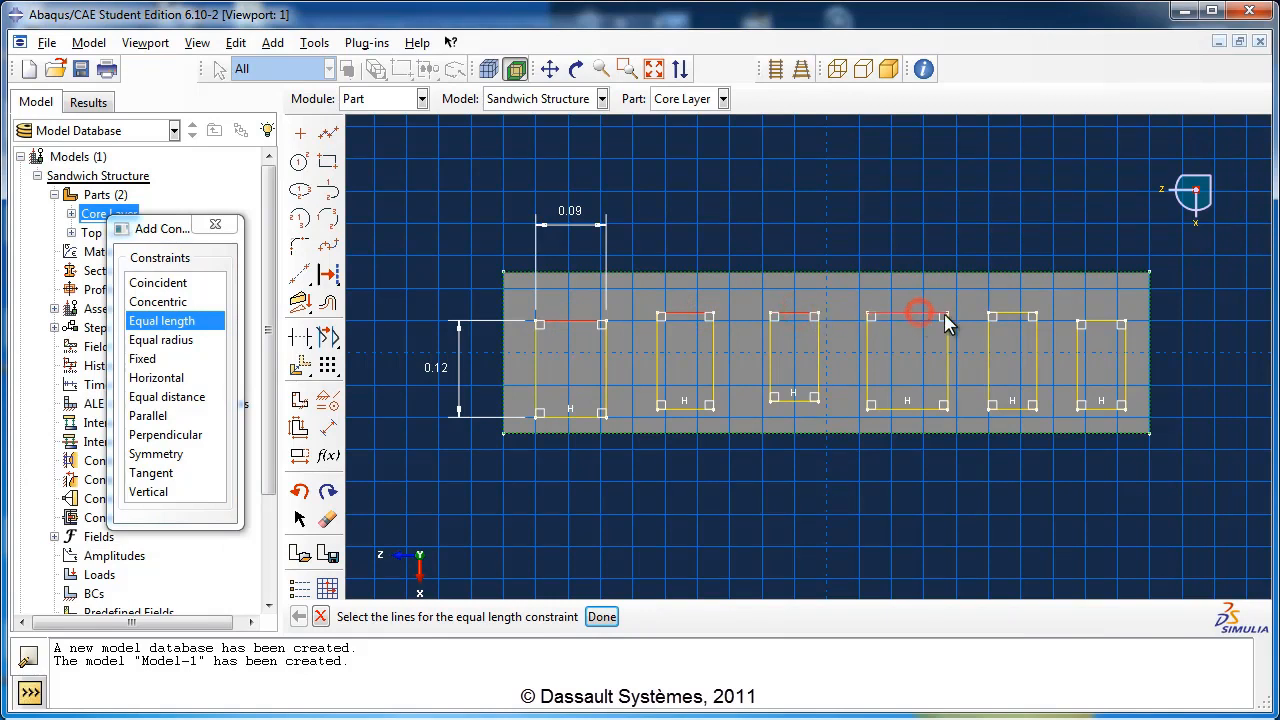
pyautogui.click(1010, 316)
pyautogui.click(1096, 322)
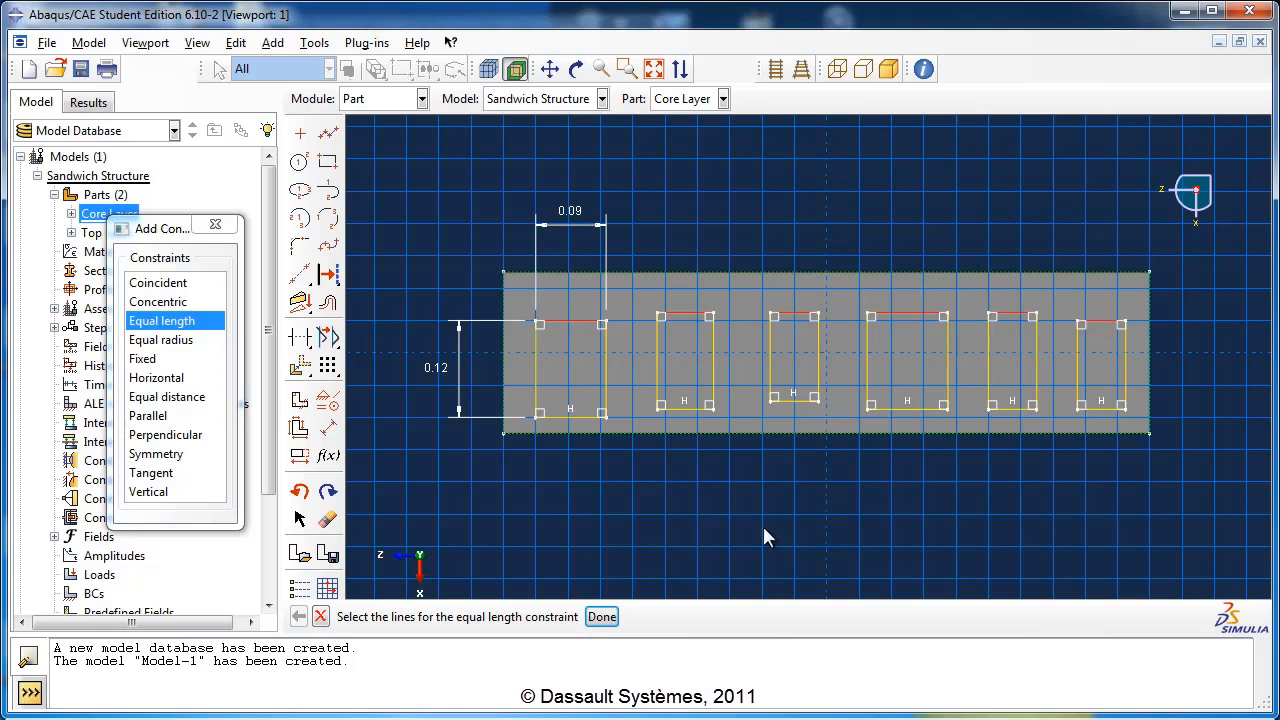
pyautogui.click(605, 617)
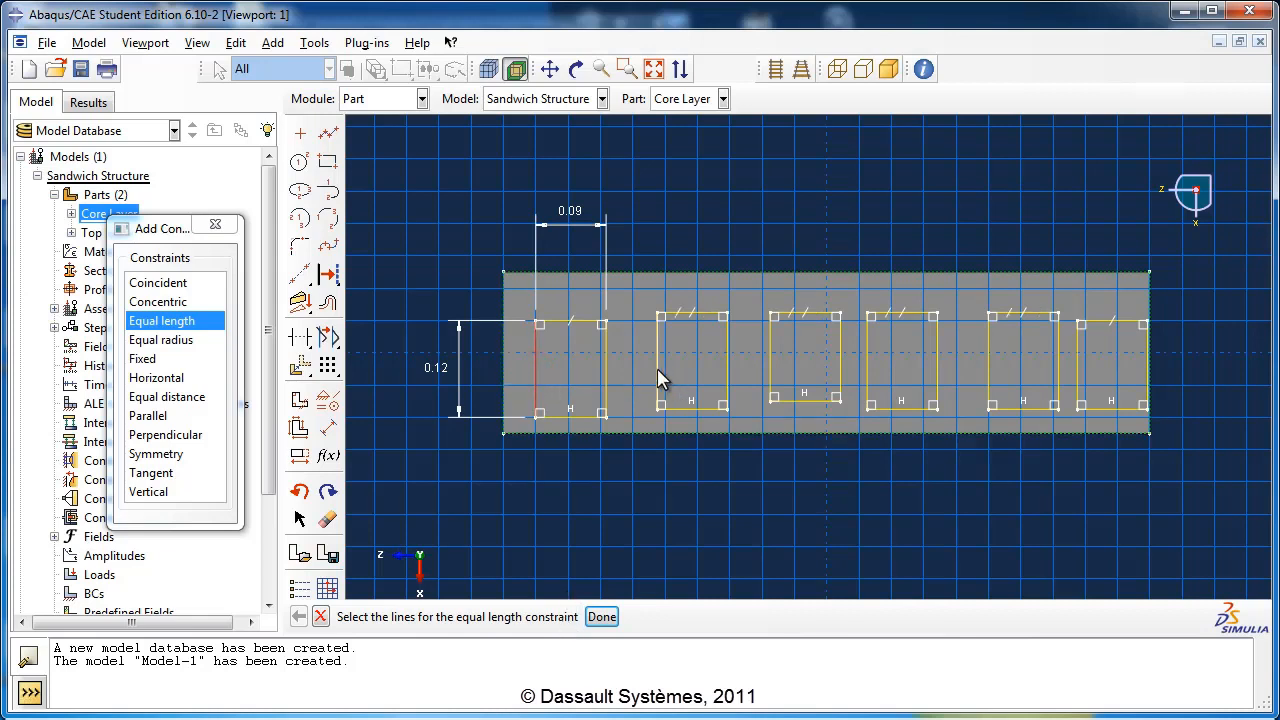
# Step: Apply an Equal length constraint to the left vertical edges of all six rectangles and finish adding constraints
pyautogui.click(772, 372)
pyautogui.click(866, 370)
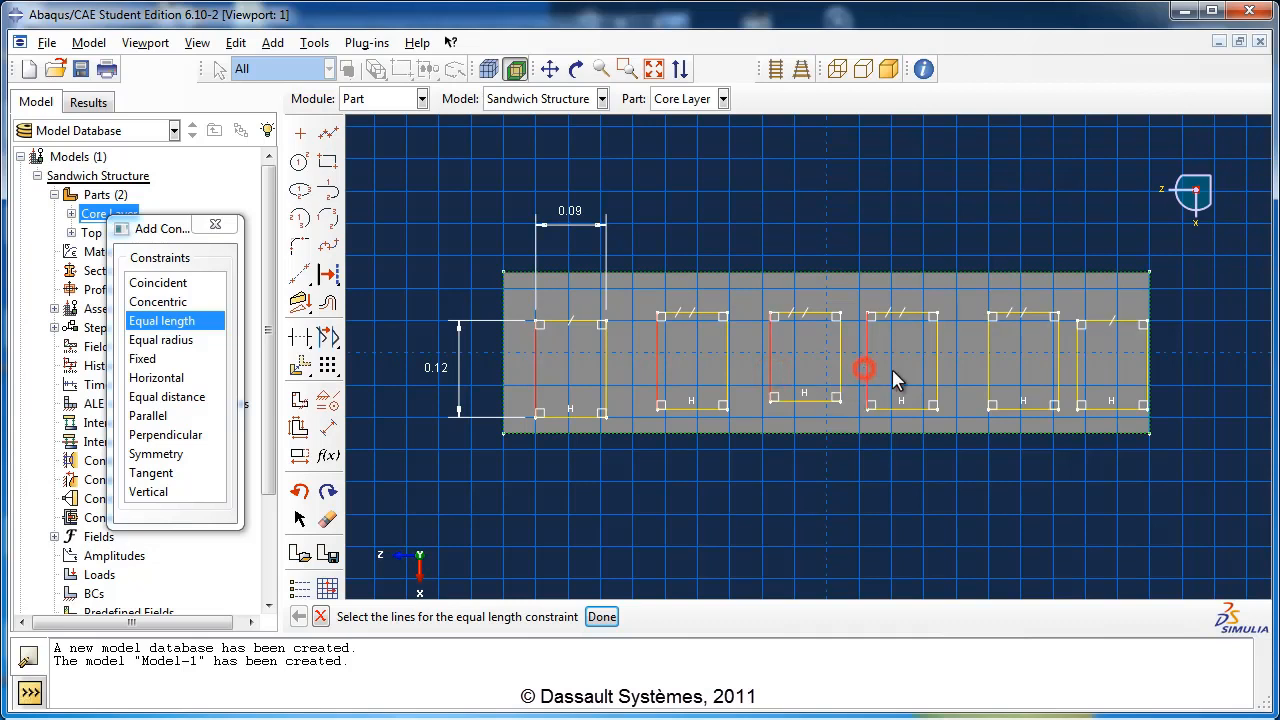
pyautogui.click(988, 370)
pyautogui.click(603, 617)
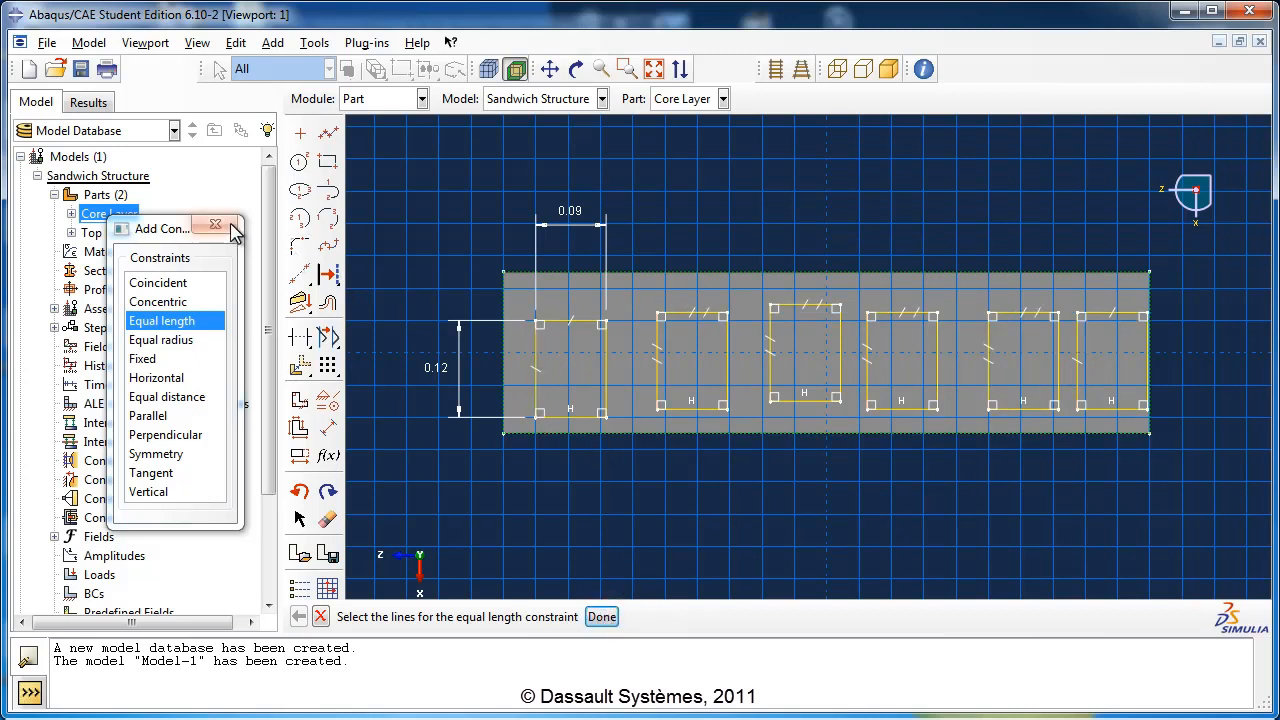
pyautogui.click(215, 224)
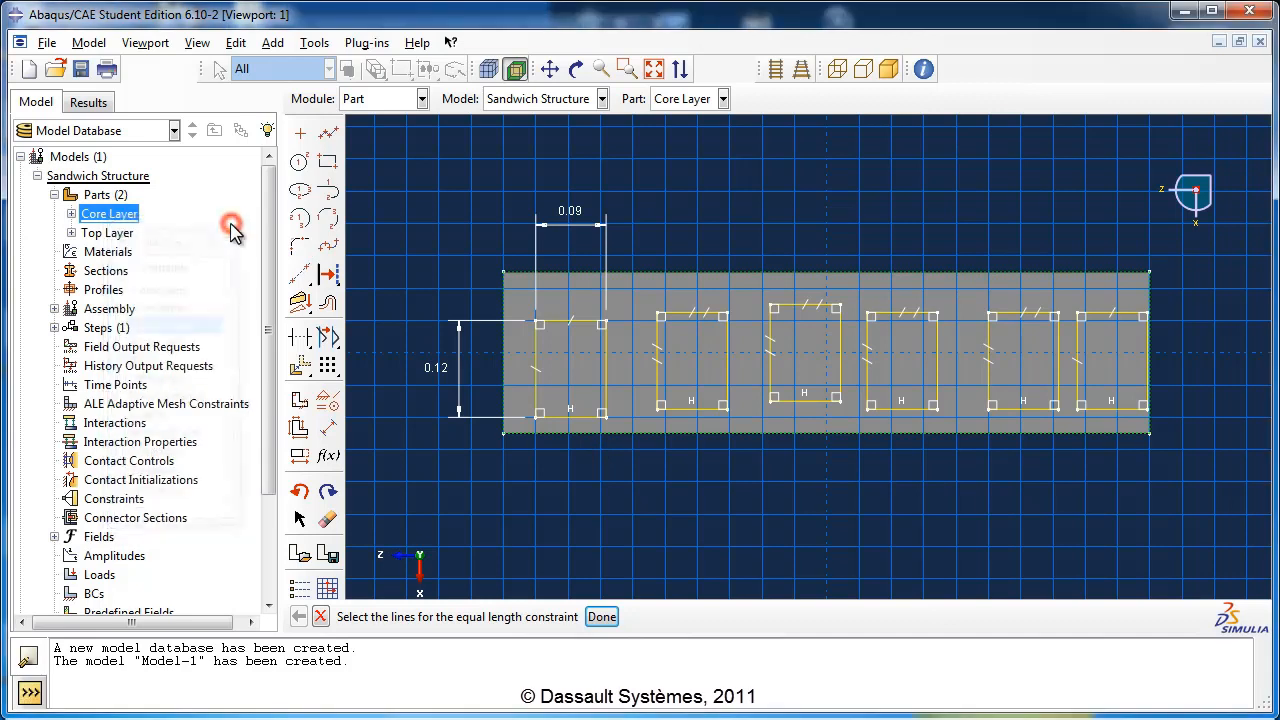
# Step: Dimension the distance from the face's upper long edge to the leftmost rectangle's upper edge as 0.04
pyautogui.click(325, 429)
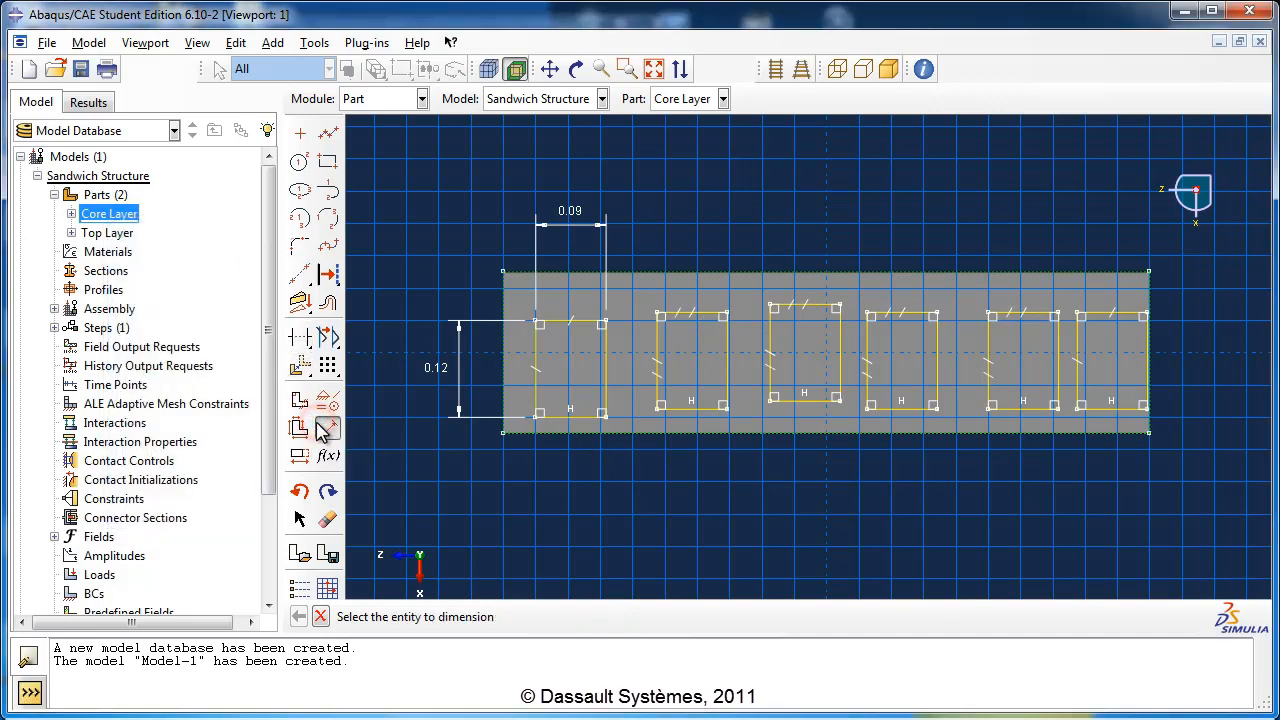
pyautogui.click(559, 274)
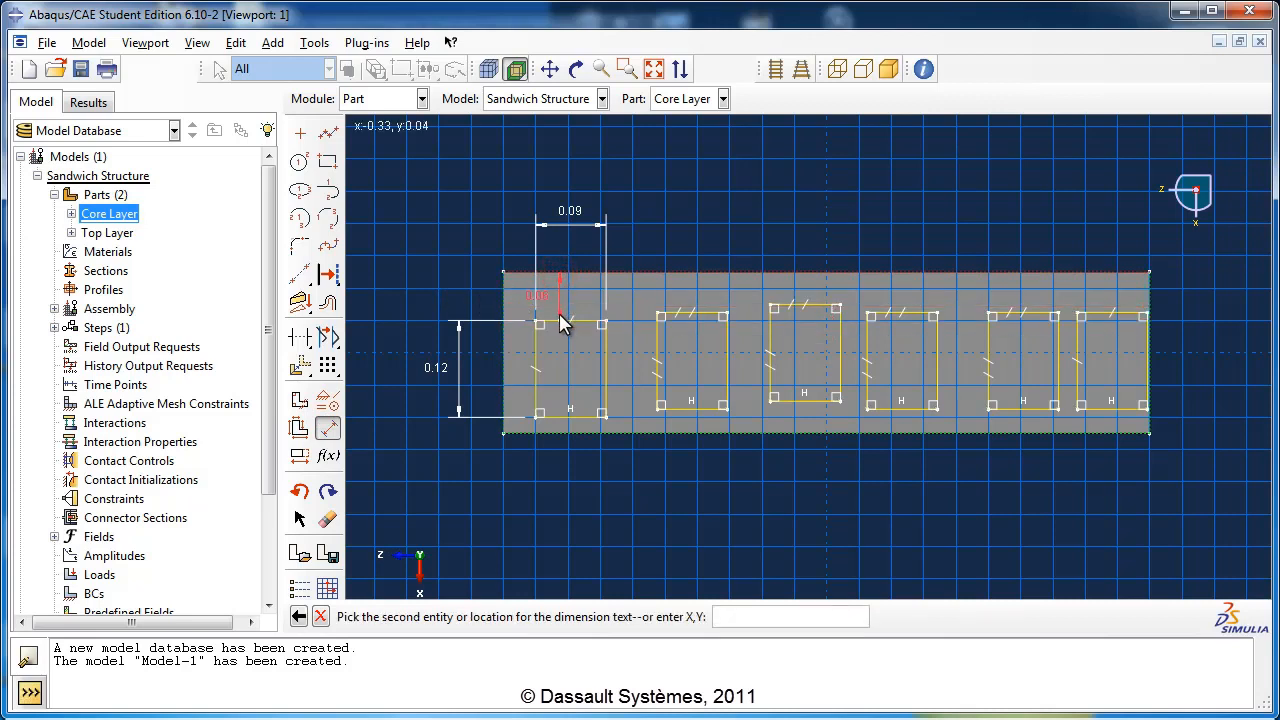
pyautogui.click(560, 322)
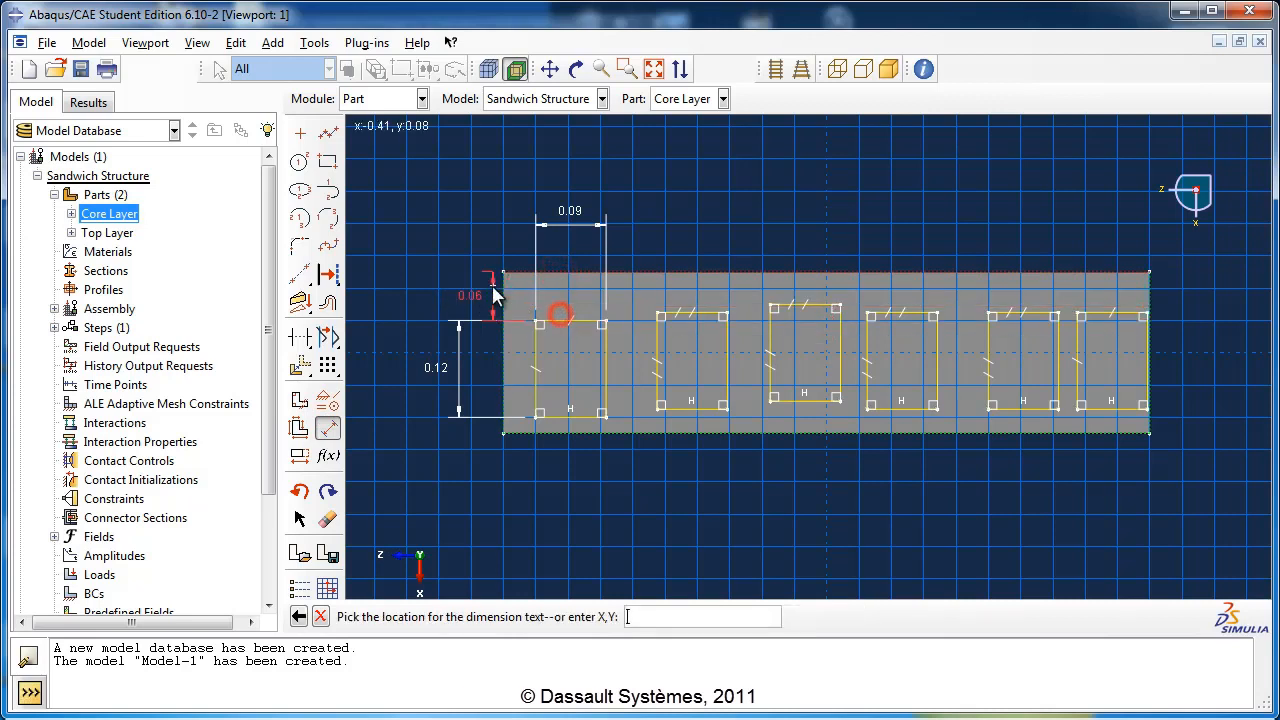
pyautogui.click(436, 258)
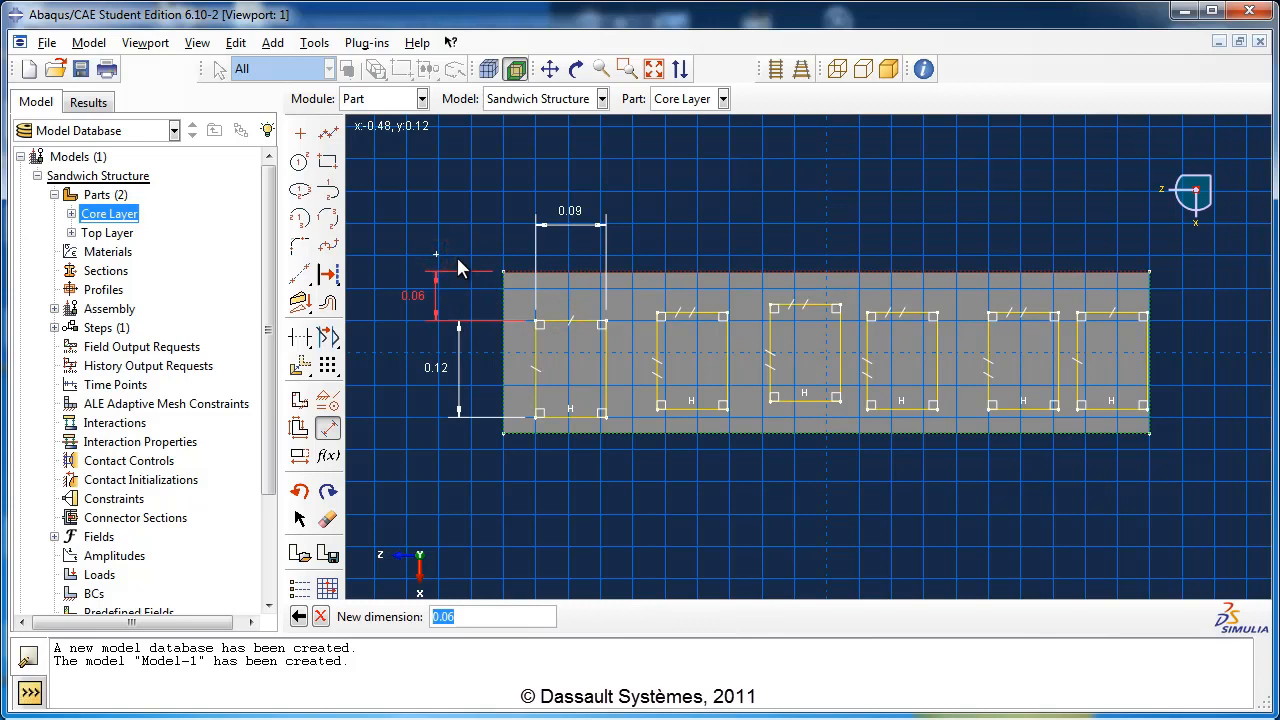
pyautogui.write('0.04')
pyautogui.press('Return')
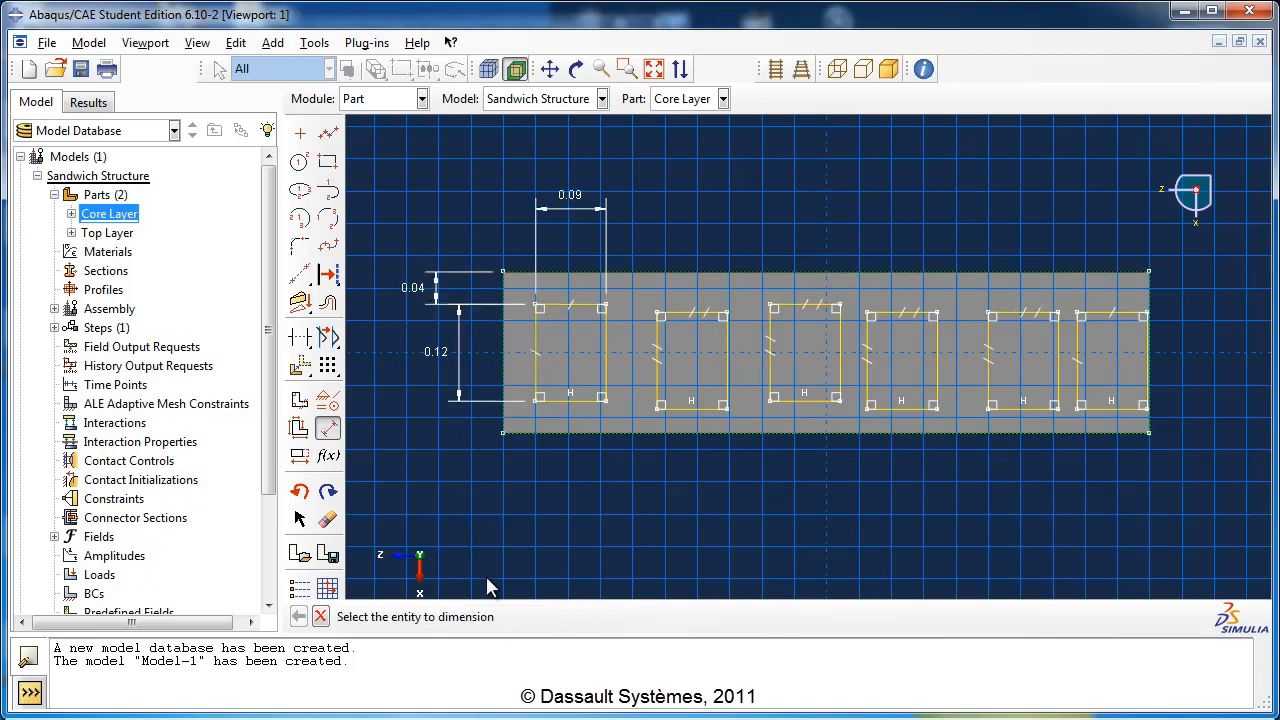
# Step: Apply Coincident constraints between the leftmost rectangle's upper edge and the upper edges of the other five rectangles
pyautogui.click(327, 427)
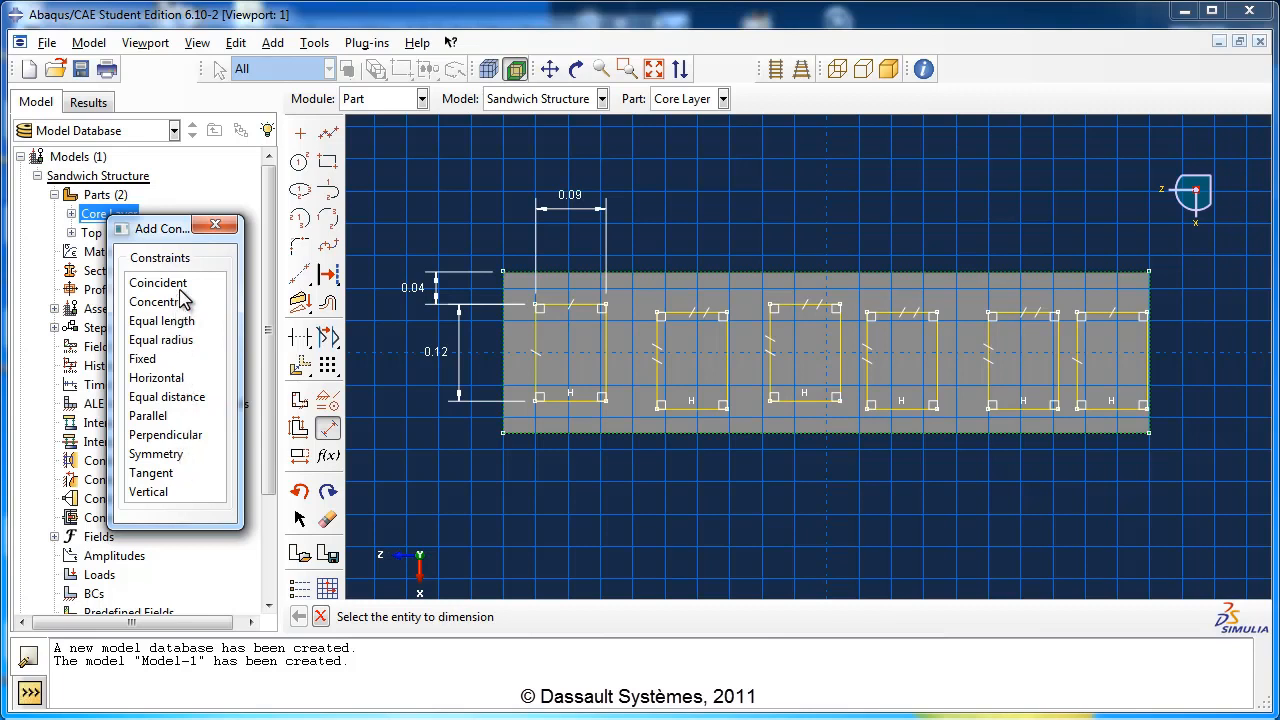
pyautogui.click(160, 283)
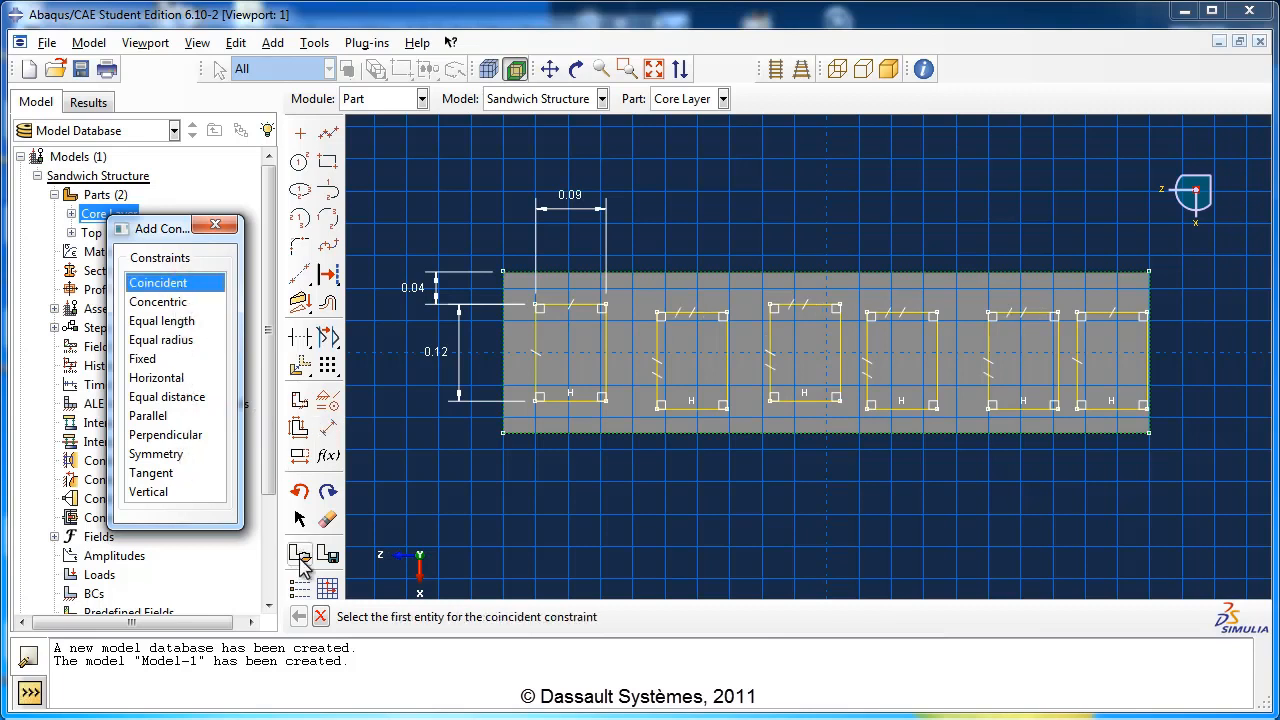
pyautogui.click(560, 306)
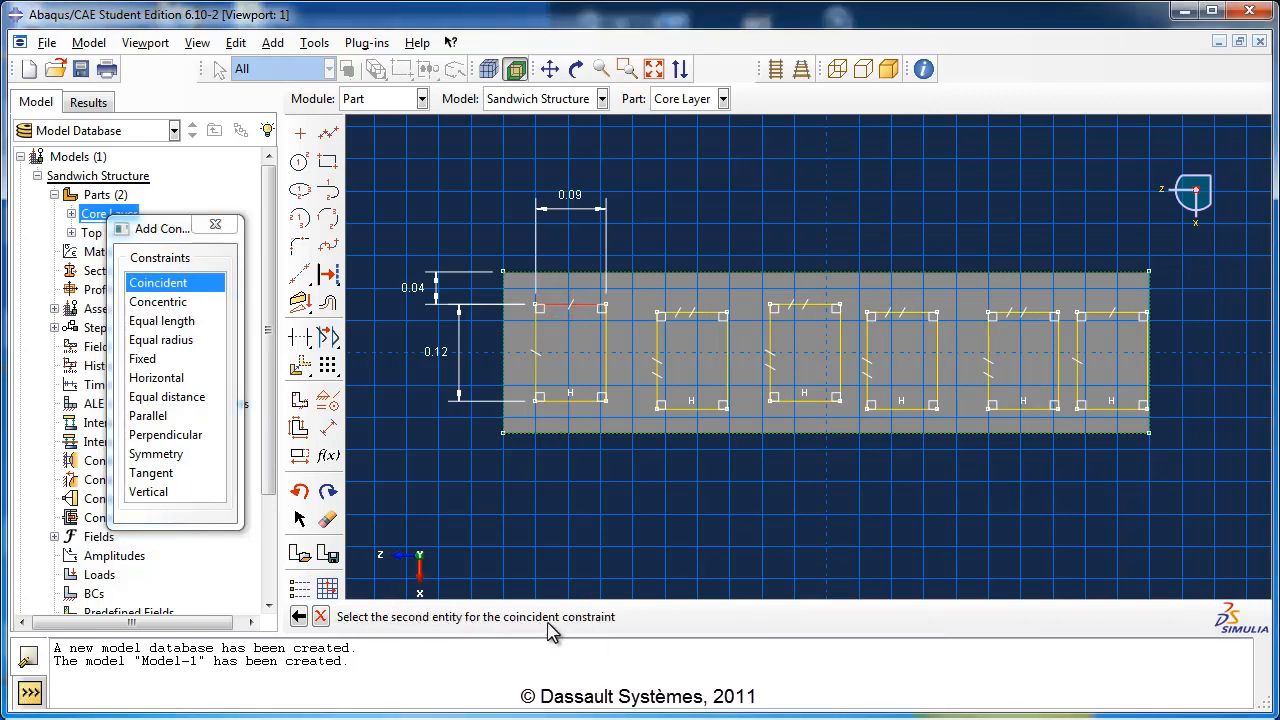
pyautogui.click(698, 314)
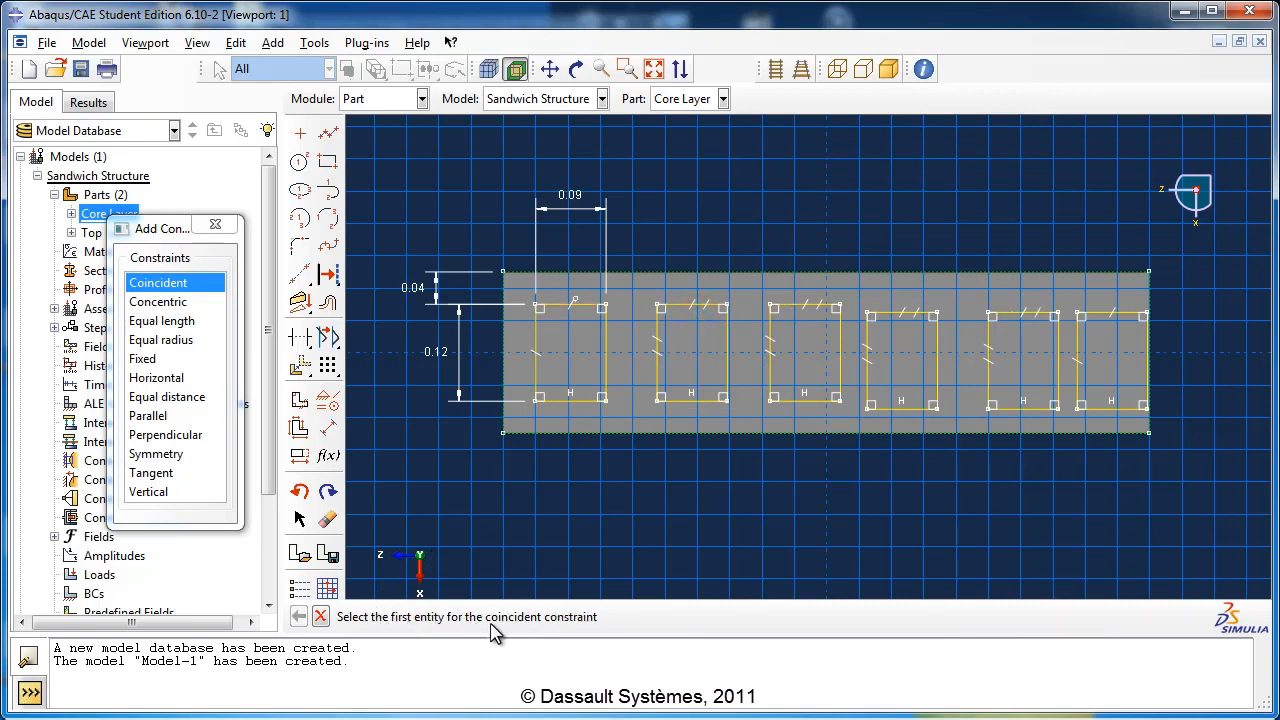
pyautogui.click(560, 305)
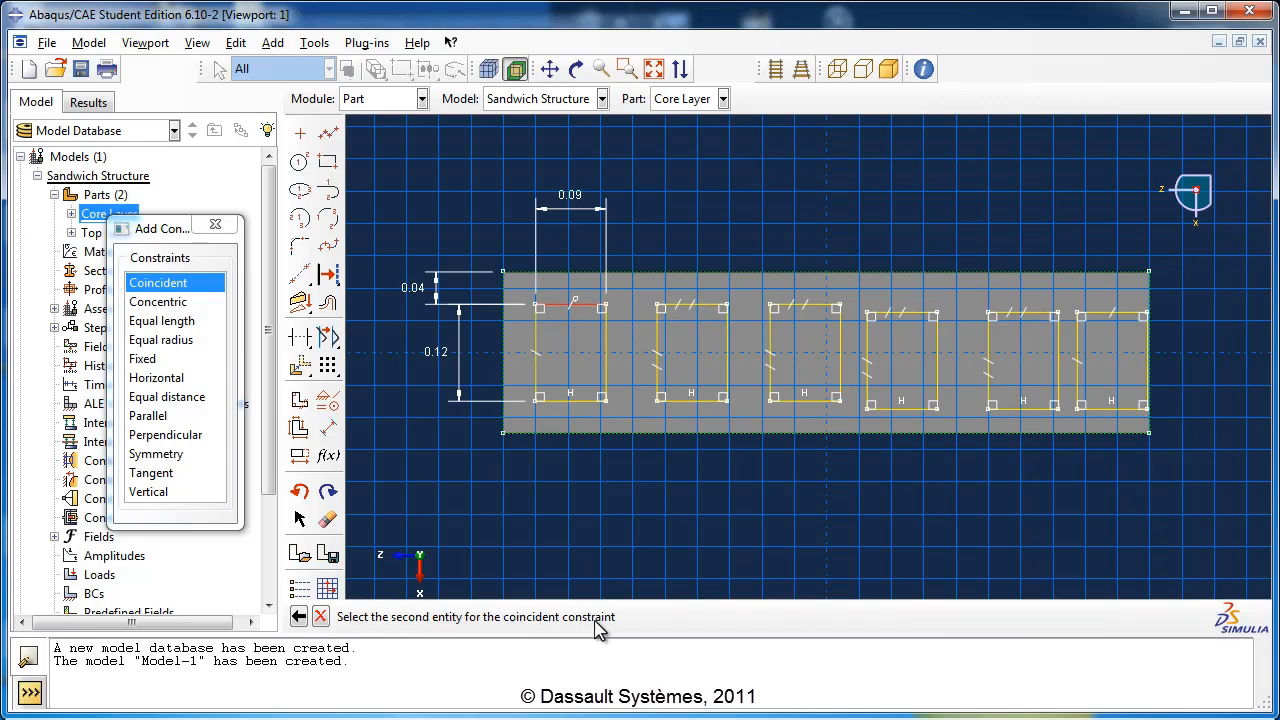
pyautogui.click(788, 305)
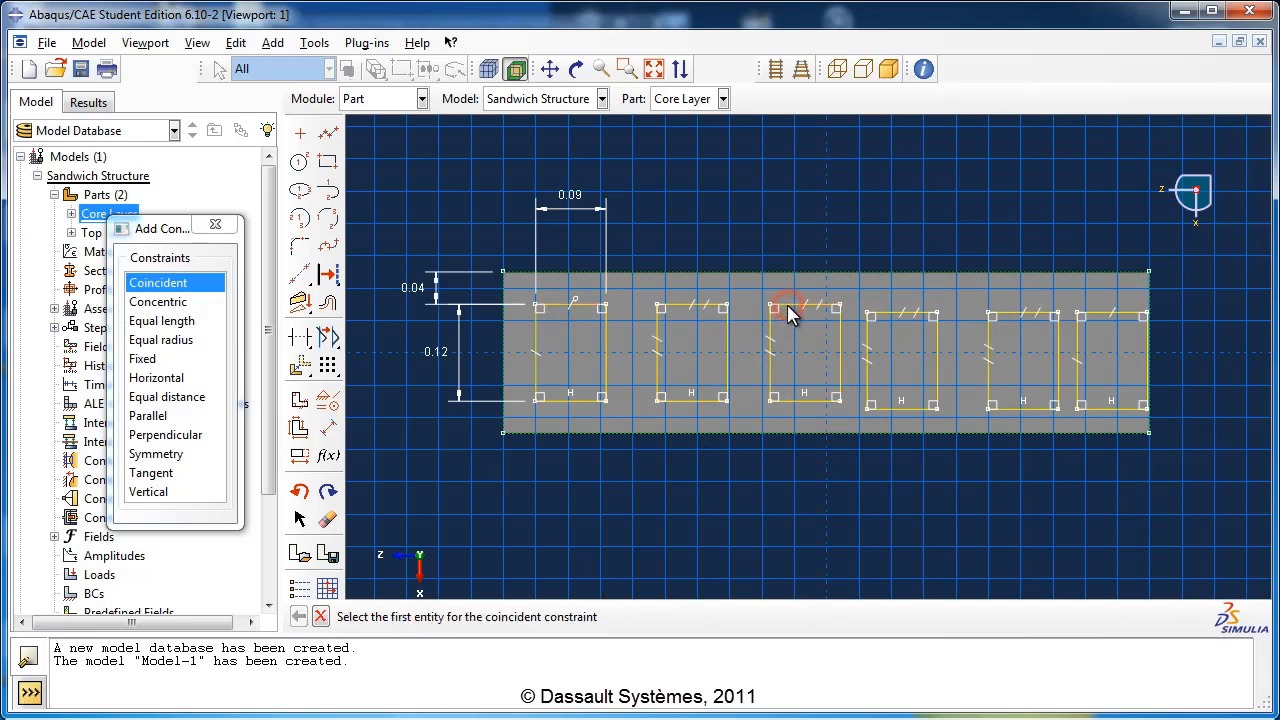
pyautogui.click(580, 304)
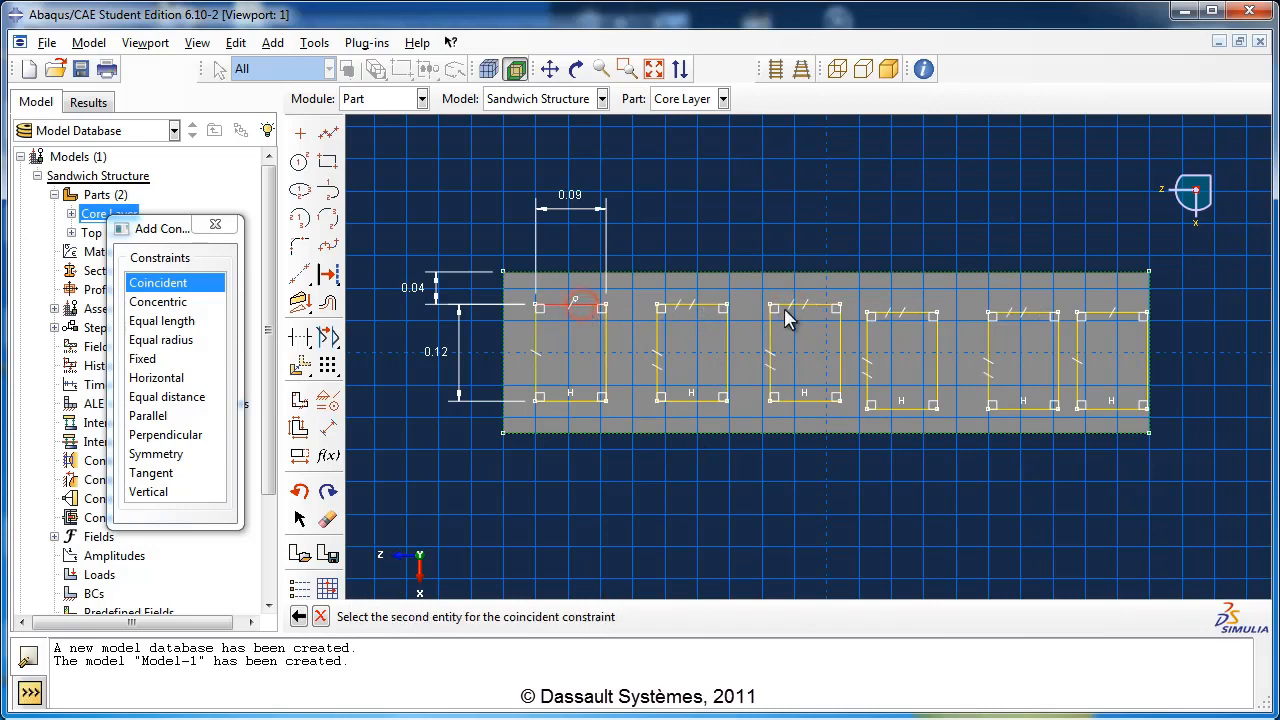
pyautogui.click(892, 315)
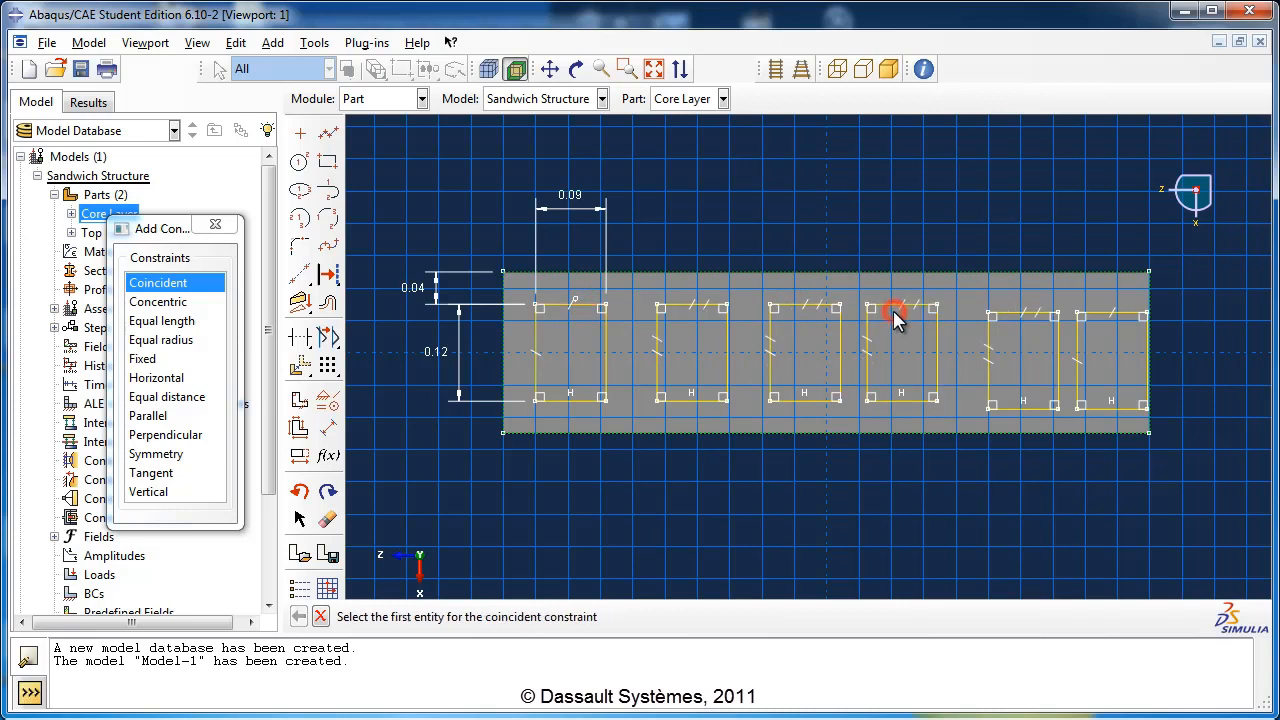
pyautogui.click(582, 305)
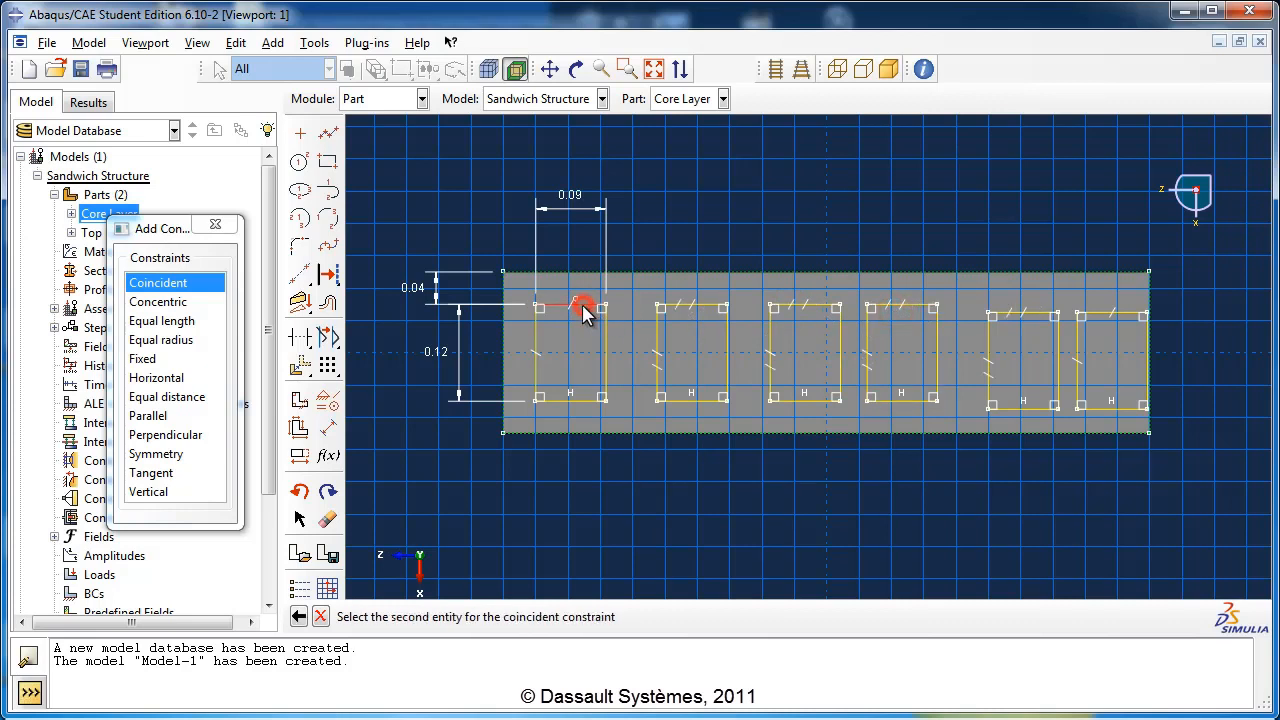
pyautogui.click(1039, 313)
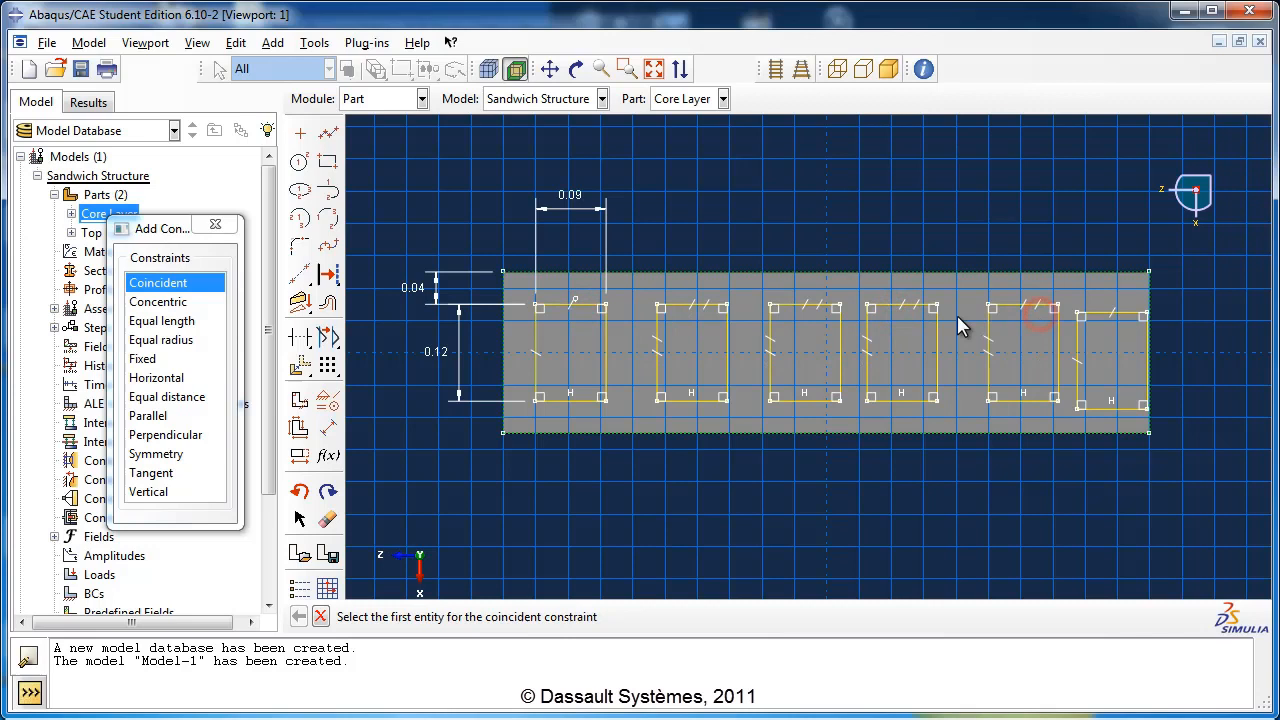
pyautogui.click(548, 304)
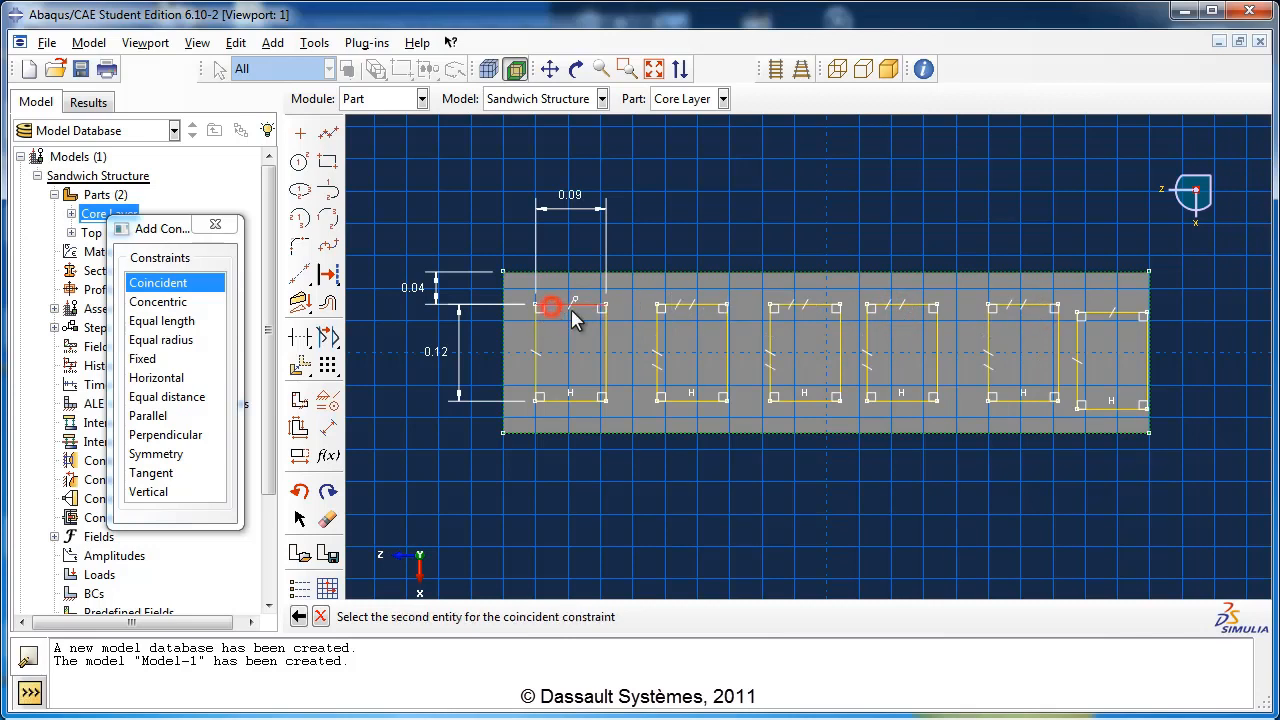
pyautogui.click(1094, 314)
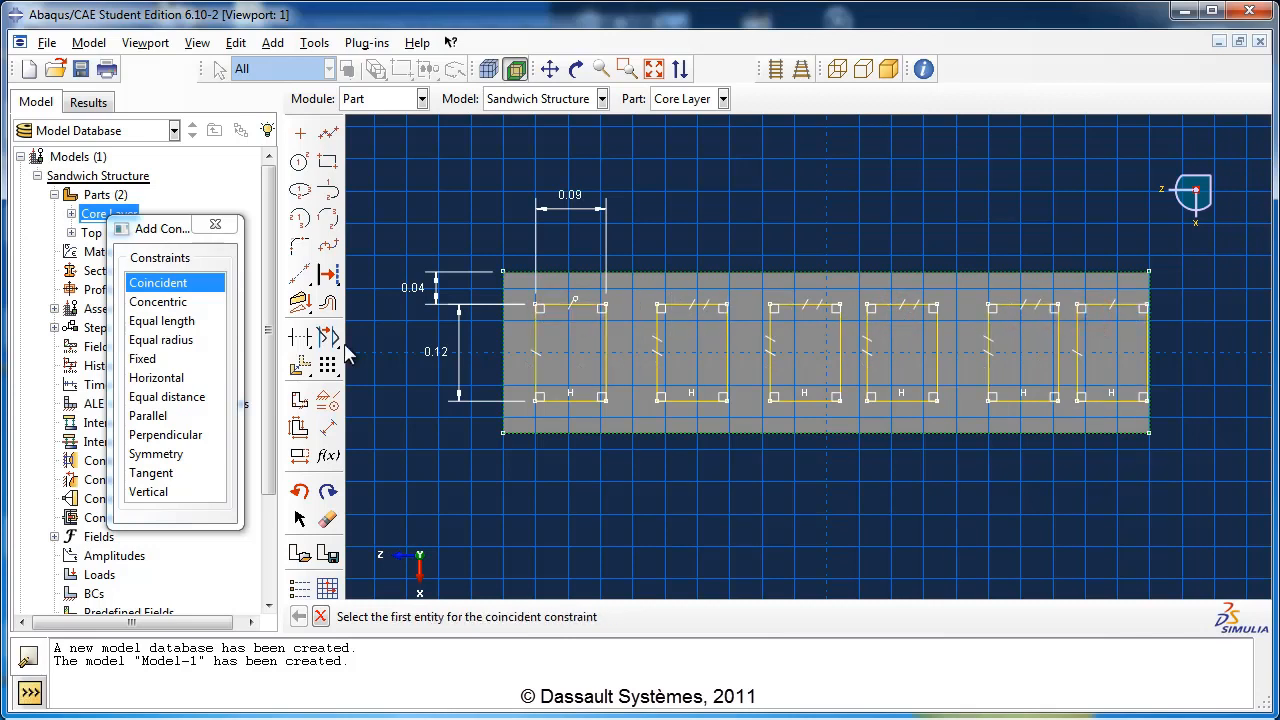
pyautogui.click(218, 226)
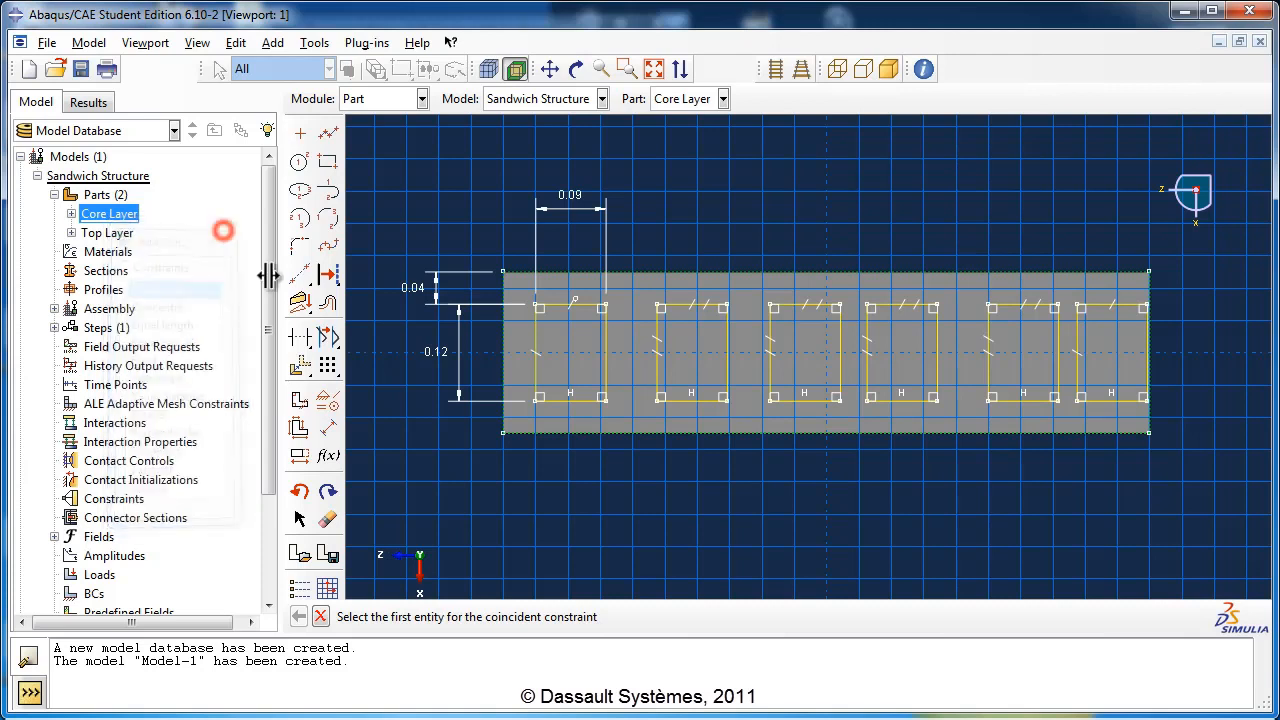
# Step: Dimension the distance from the face's left short edge to the leftmost rectangle's left edge as 0.04
pyautogui.click(329, 429)
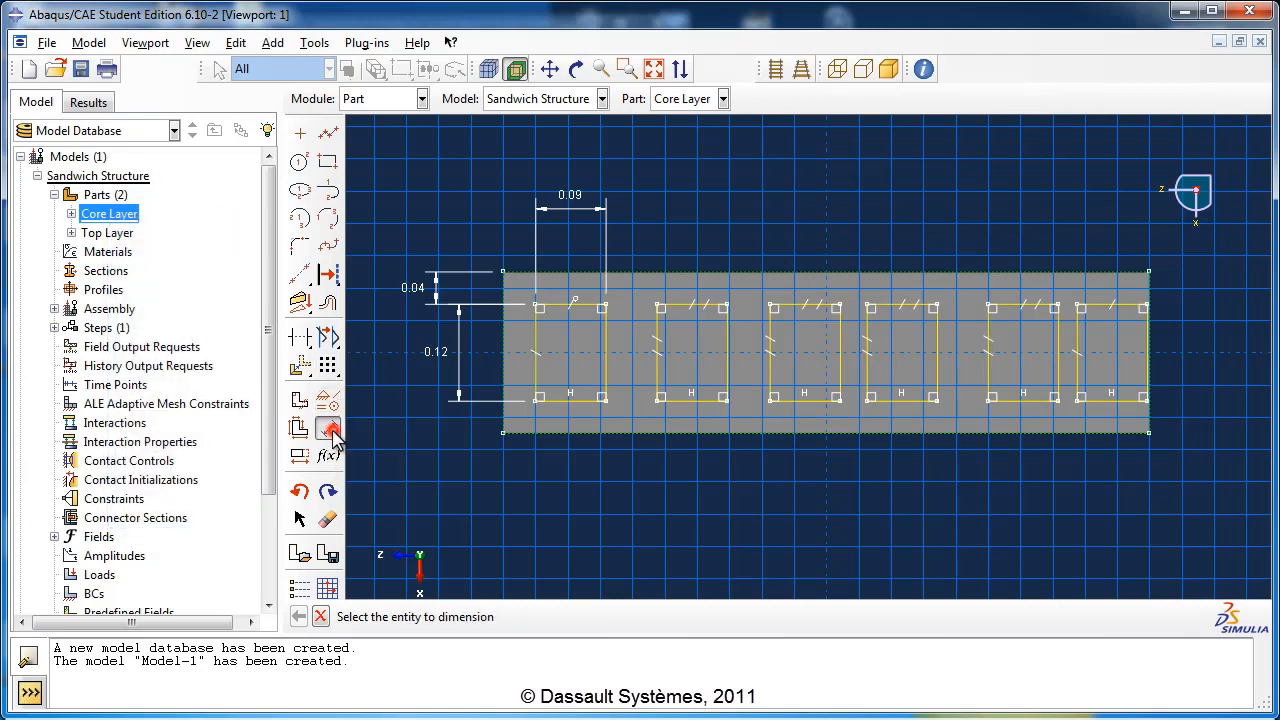
pyautogui.click(535, 378)
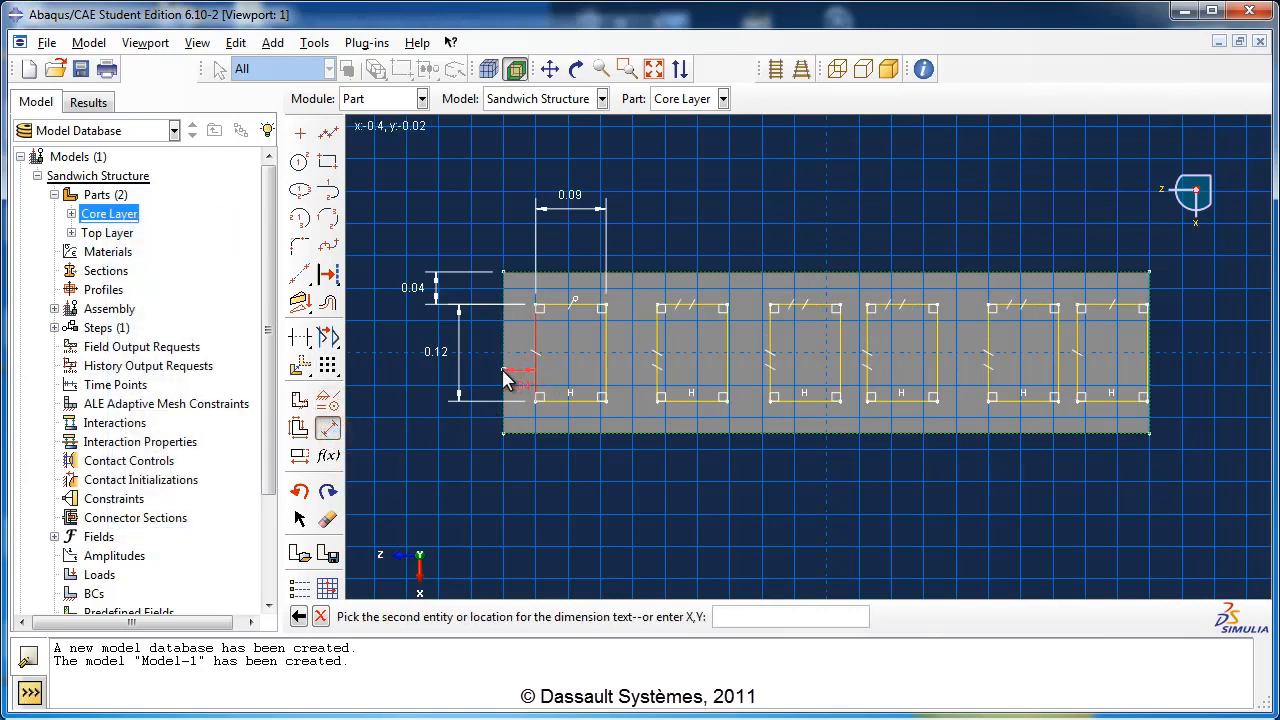
pyautogui.click(502, 369)
pyautogui.click(518, 505)
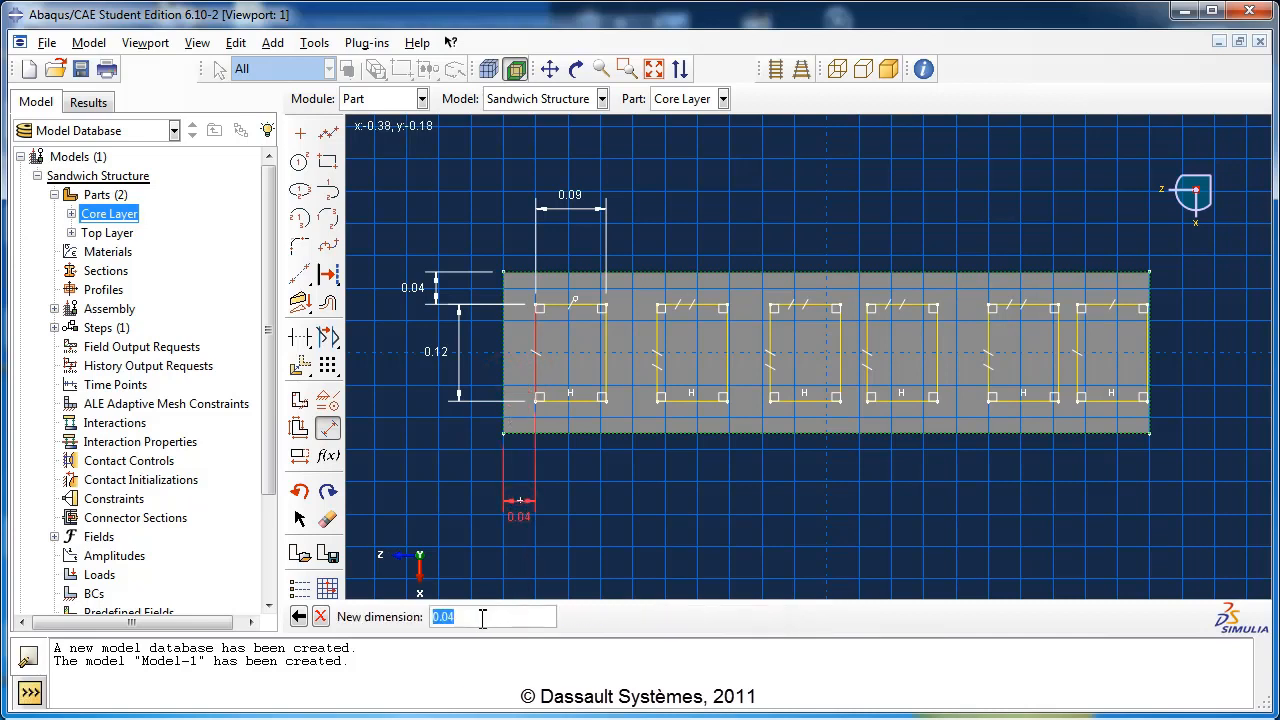
pyautogui.press('Return')
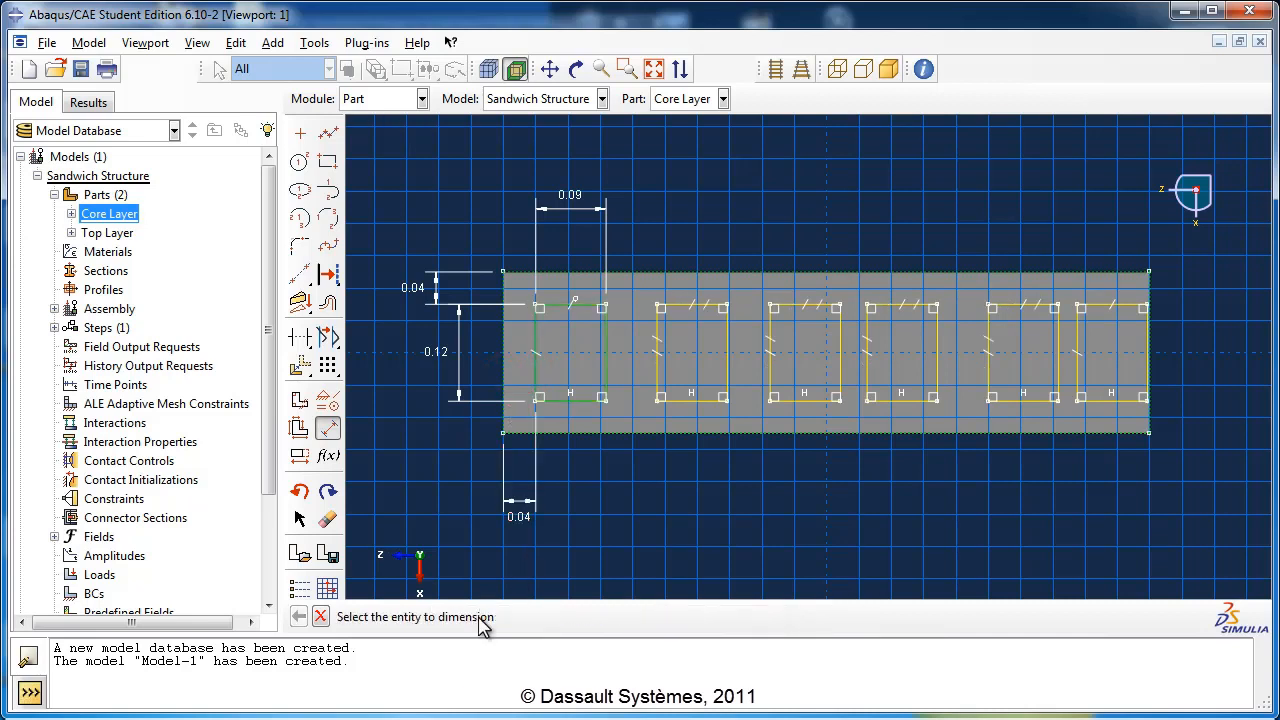
# Step: Dimension the gap between the first and second rectangles from the left as 0.04
pyautogui.click(606, 379)
pyautogui.click(646, 376)
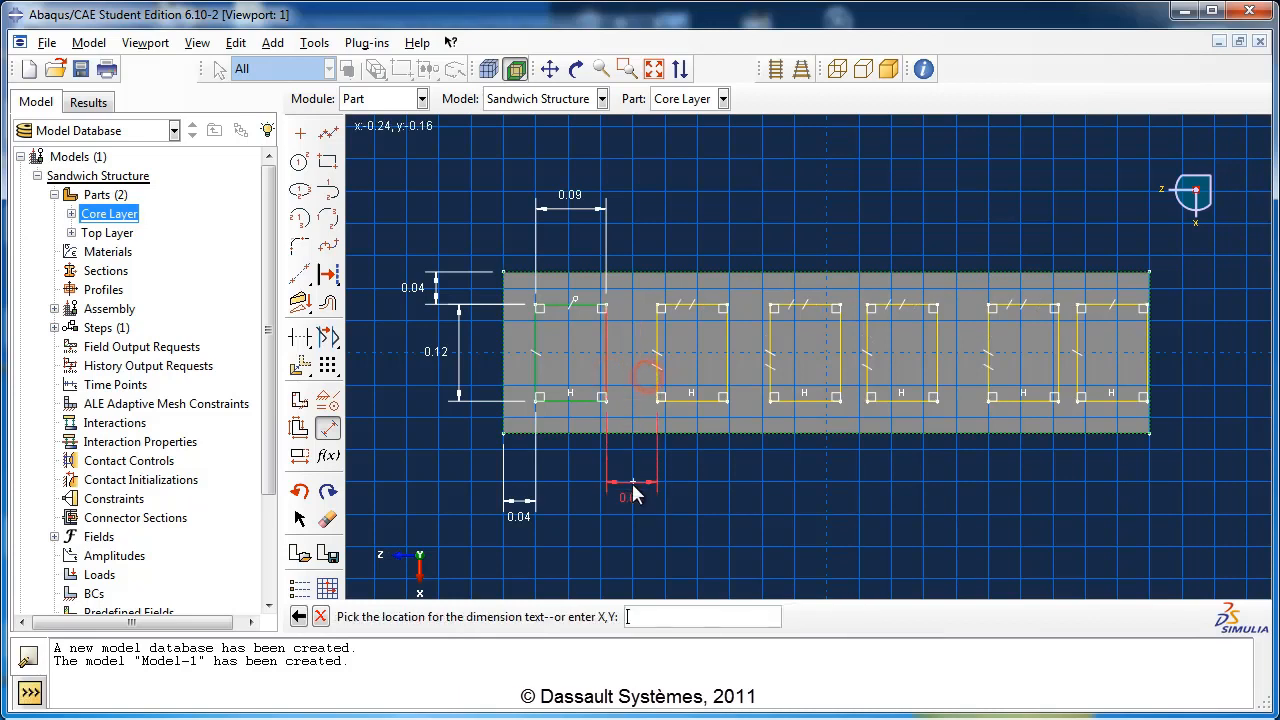
pyautogui.click(635, 497)
pyautogui.write('0')
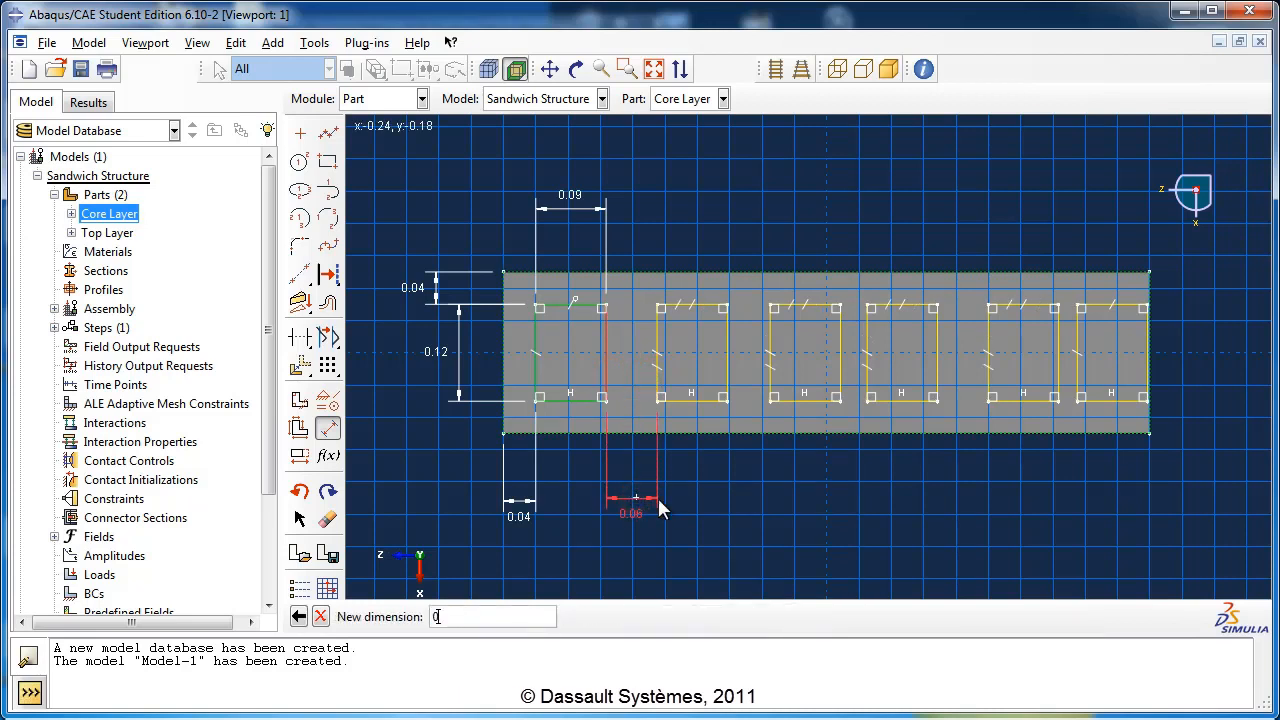
pyautogui.write('.04')
pyautogui.press('Return')
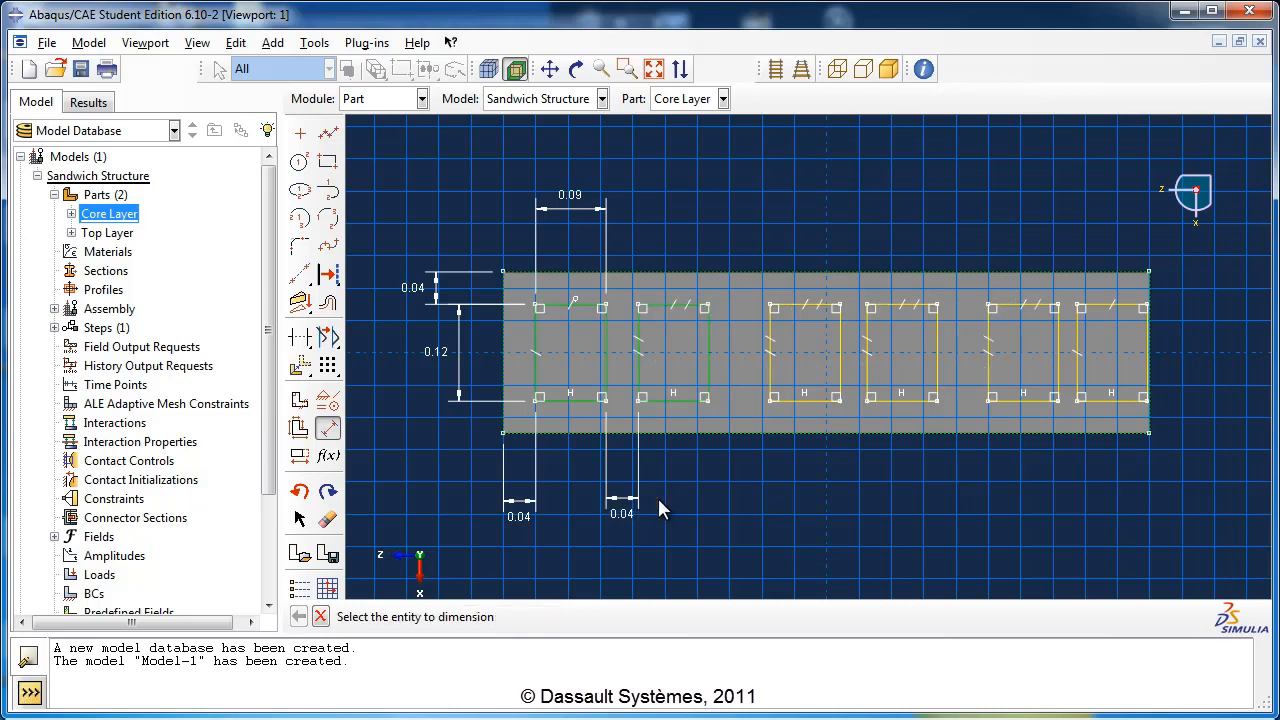
# Step: Dimension the gap between the second and third rectangles as 0.04
pyautogui.click(706, 386)
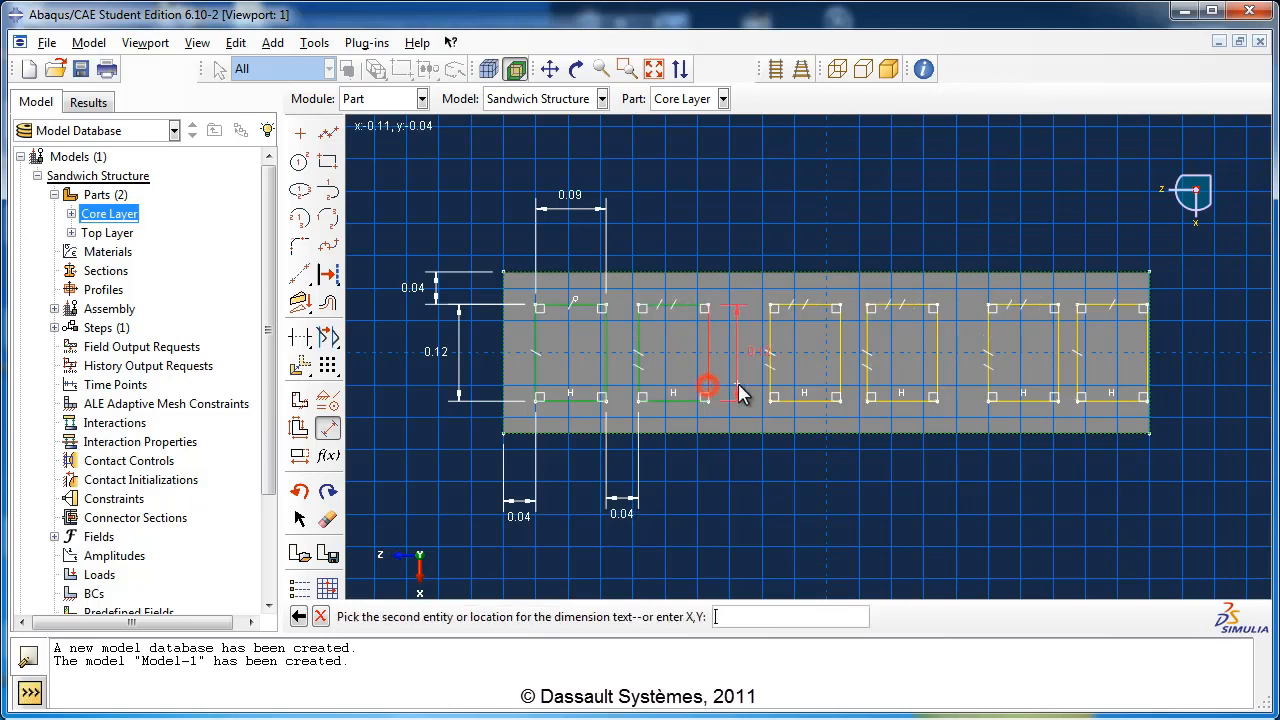
pyautogui.click(772, 390)
pyautogui.click(734, 500)
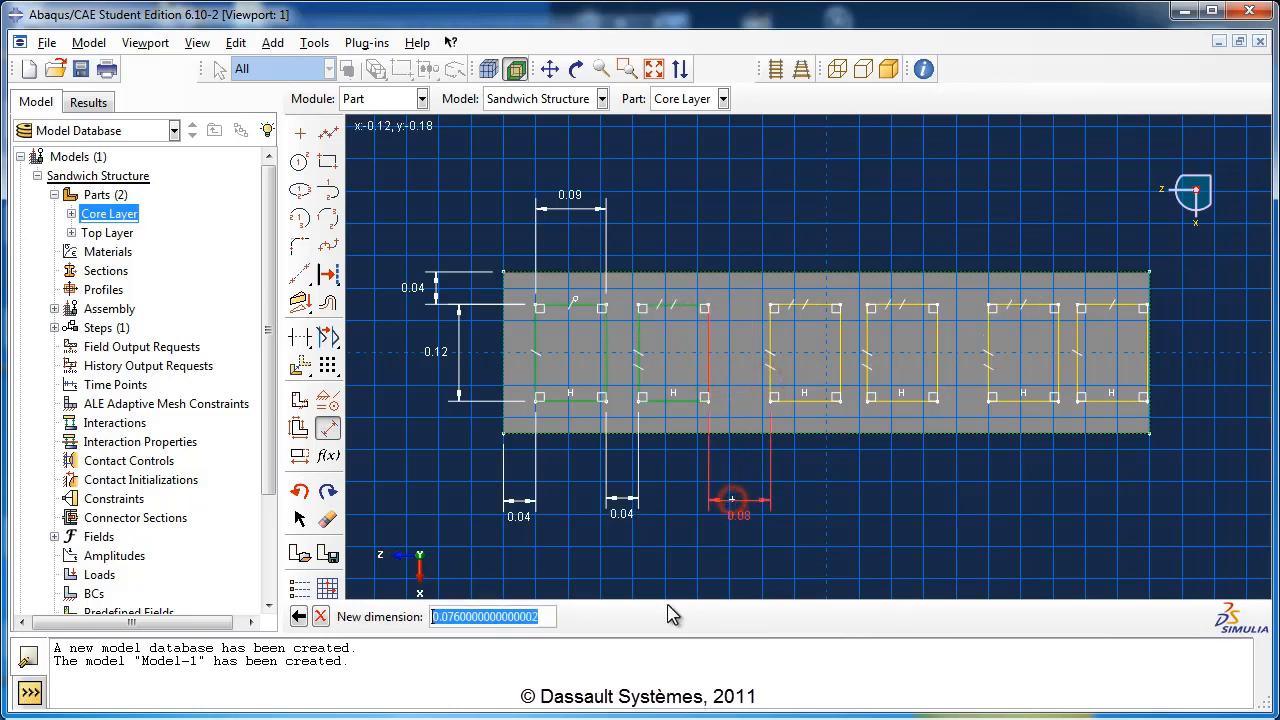
pyautogui.write('0')
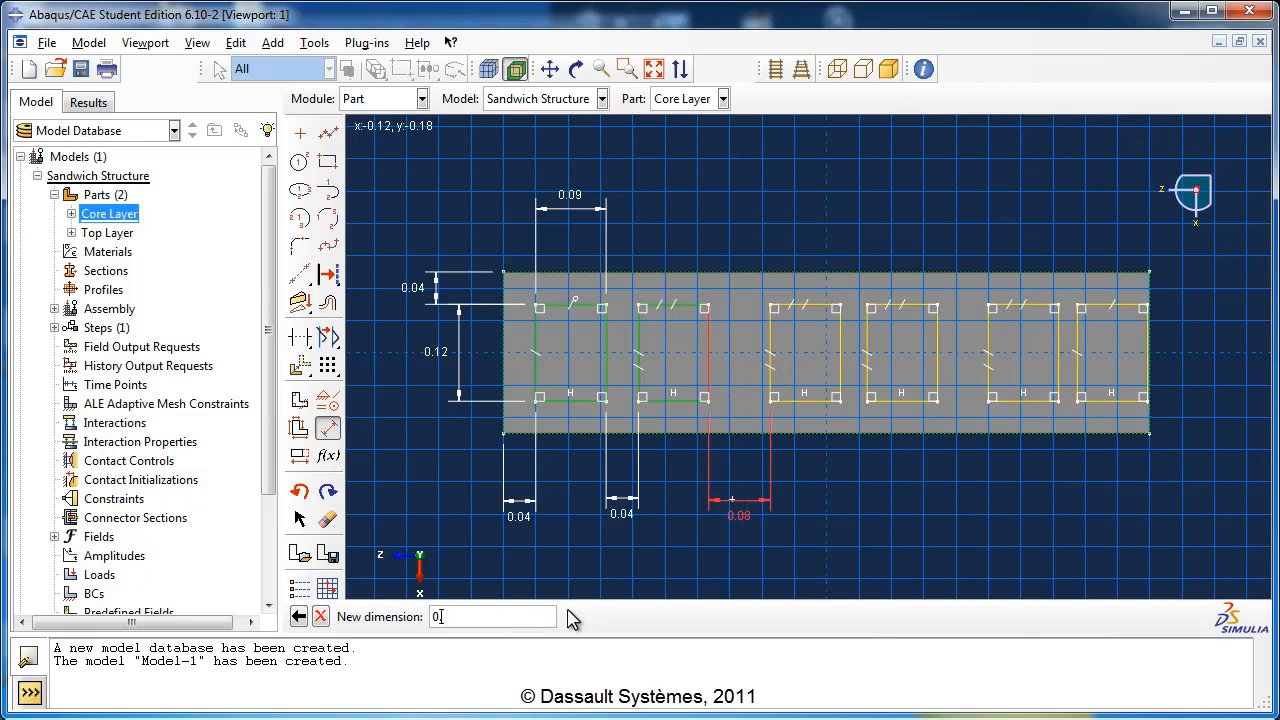
pyautogui.write('.04')
pyautogui.press('Return')
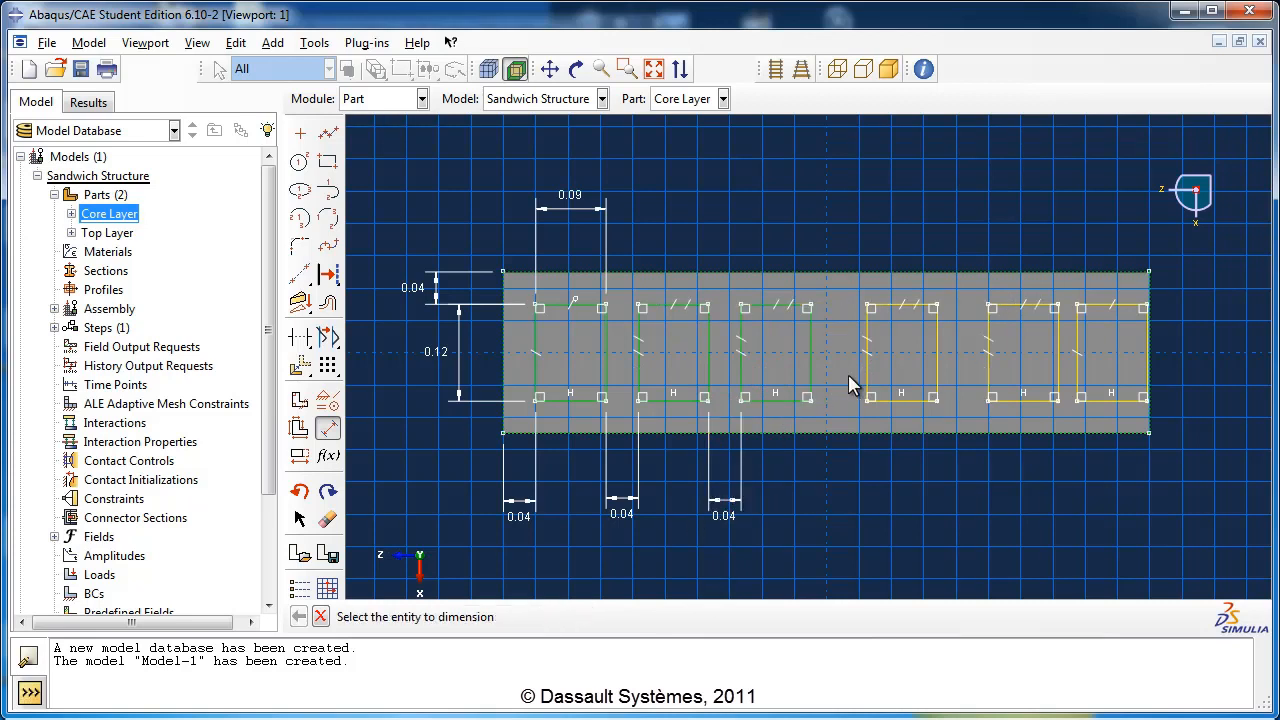
# Step: Dimension the gap between the third and fourth rectangles as 0.04
pyautogui.click(811, 378)
pyautogui.click(866, 382)
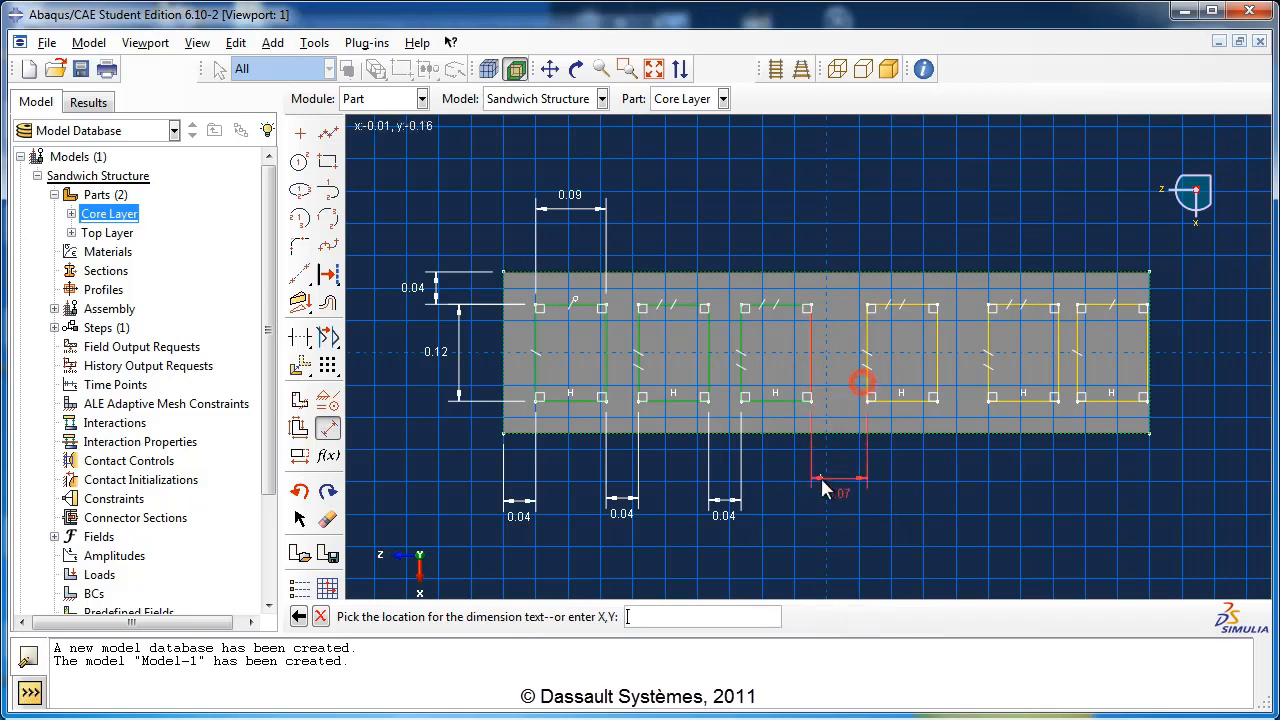
pyautogui.click(828, 505)
pyautogui.write('0')
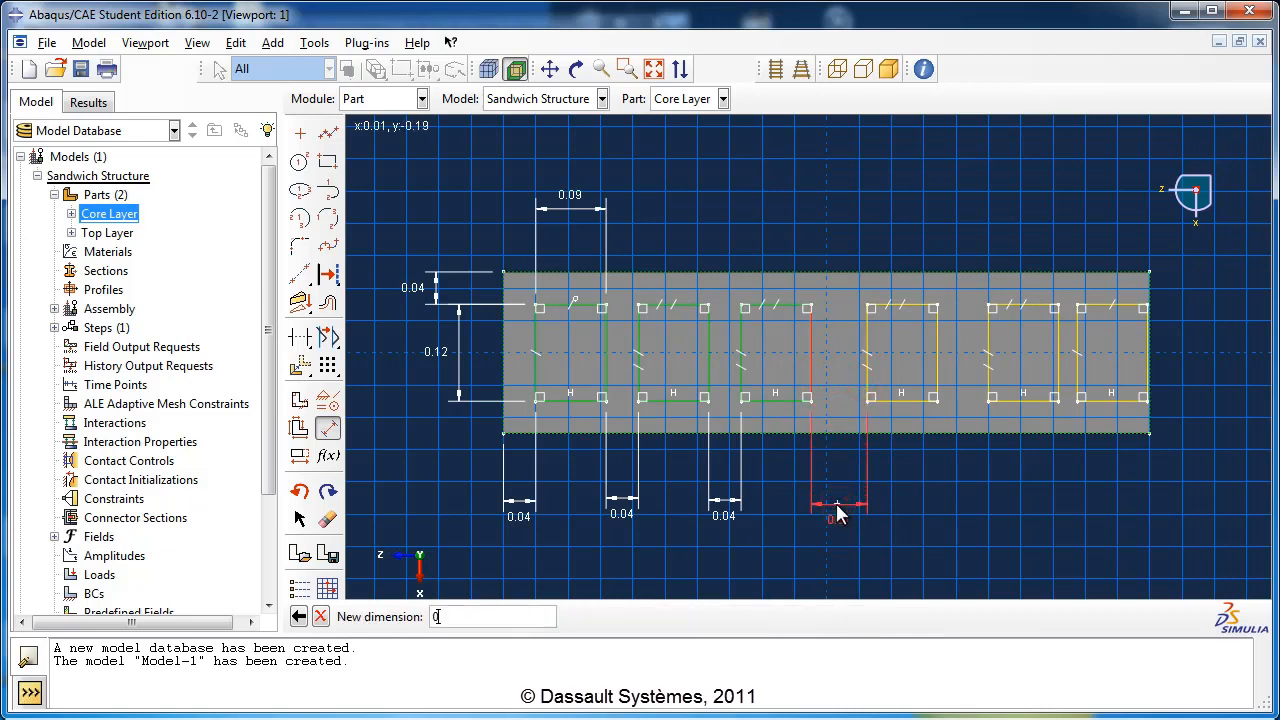
pyautogui.write('.04')
pyautogui.press('Return')
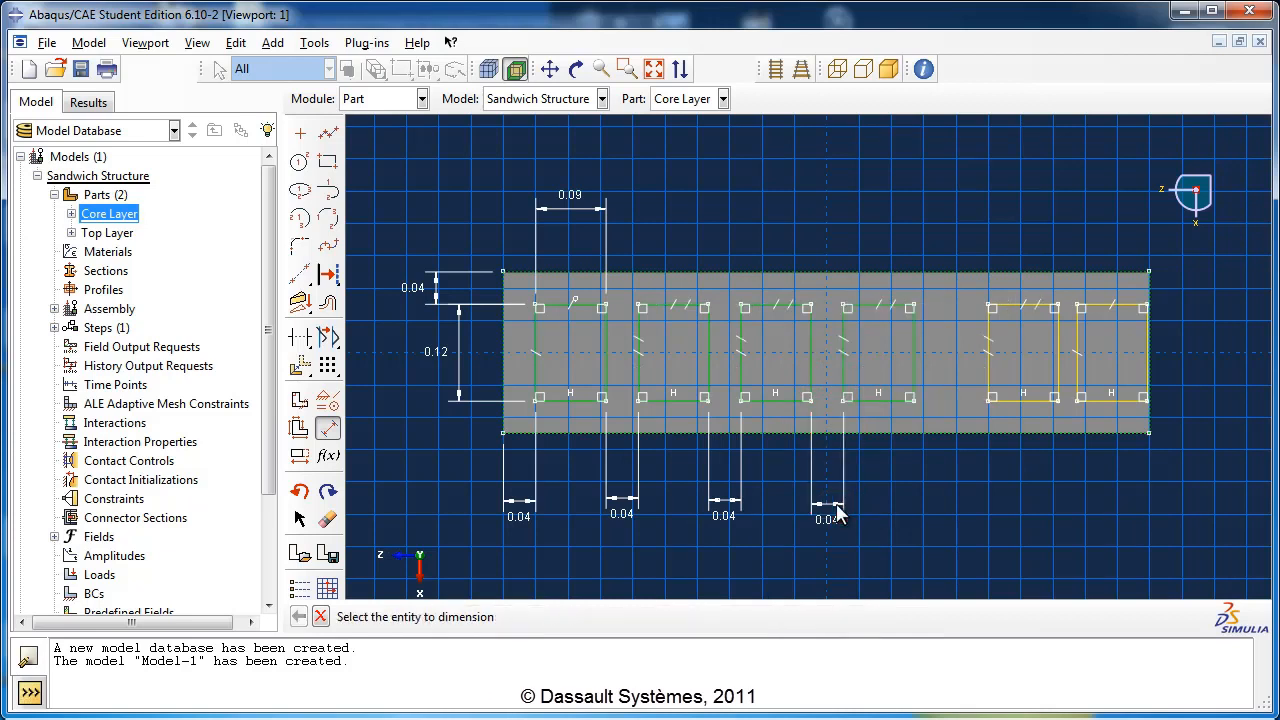
# Step: Dimension the gap between the fourth and fifth rectangles as 0.04
pyautogui.click(913, 362)
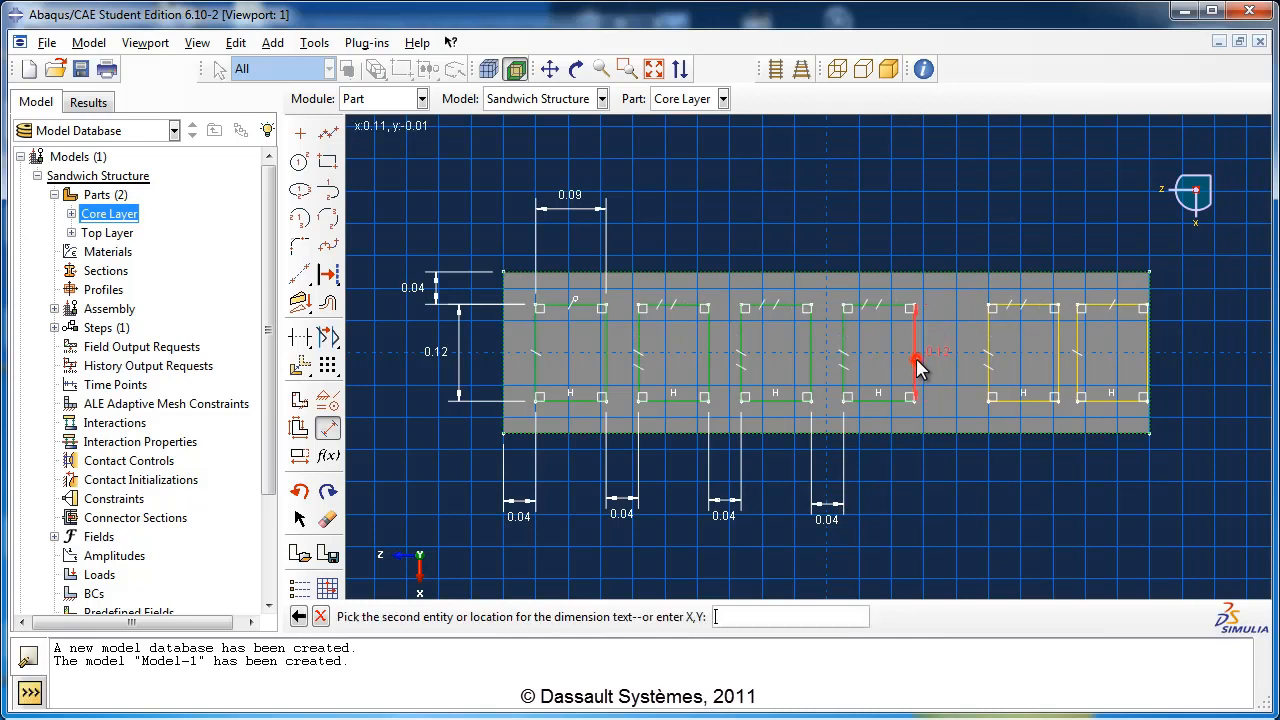
pyautogui.click(990, 383)
pyautogui.click(943, 508)
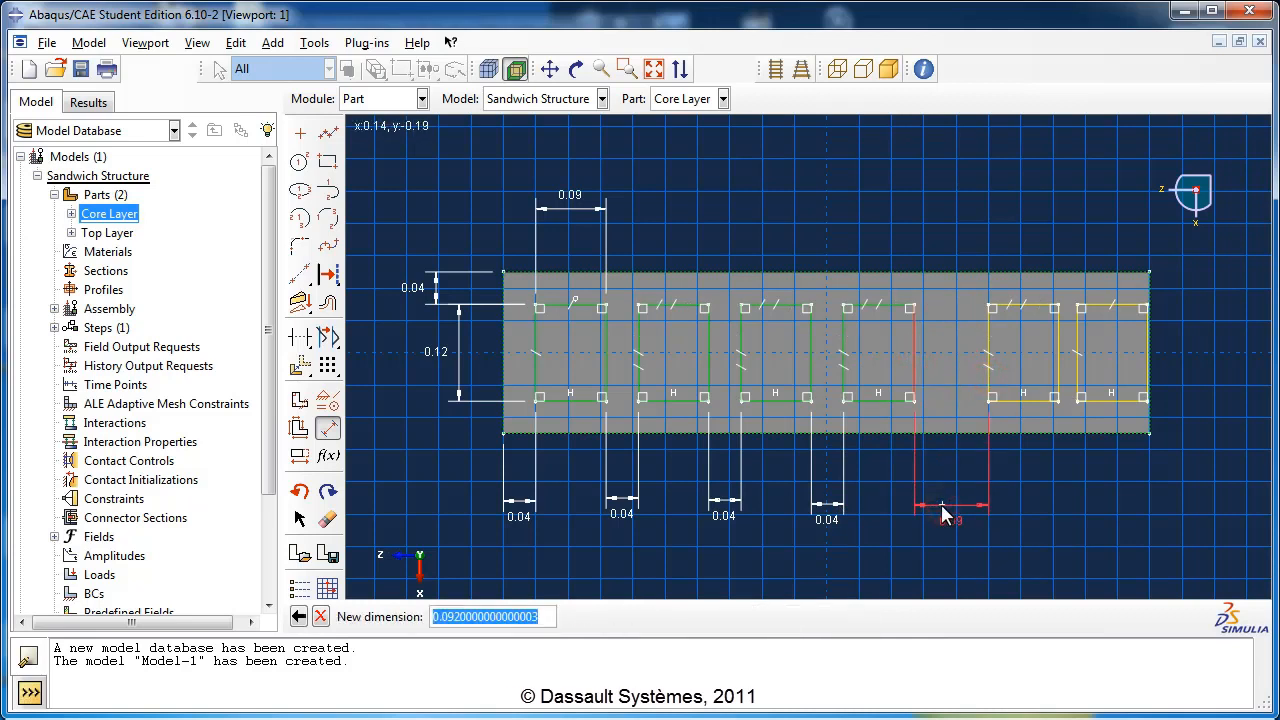
pyautogui.write('0.04')
pyautogui.press('Return')
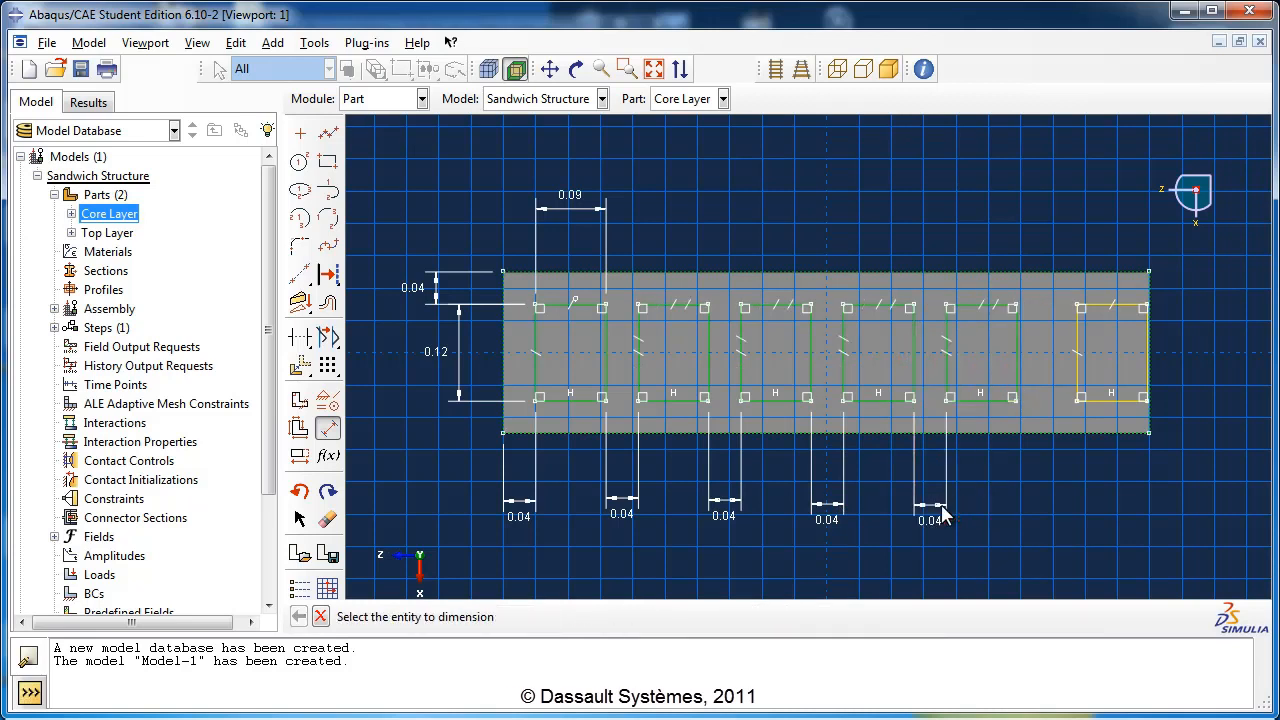
# Step: Dimension the gap between the fifth and sixth rectangles as 0.04 and finish dimensioning
pyautogui.click(1019, 352)
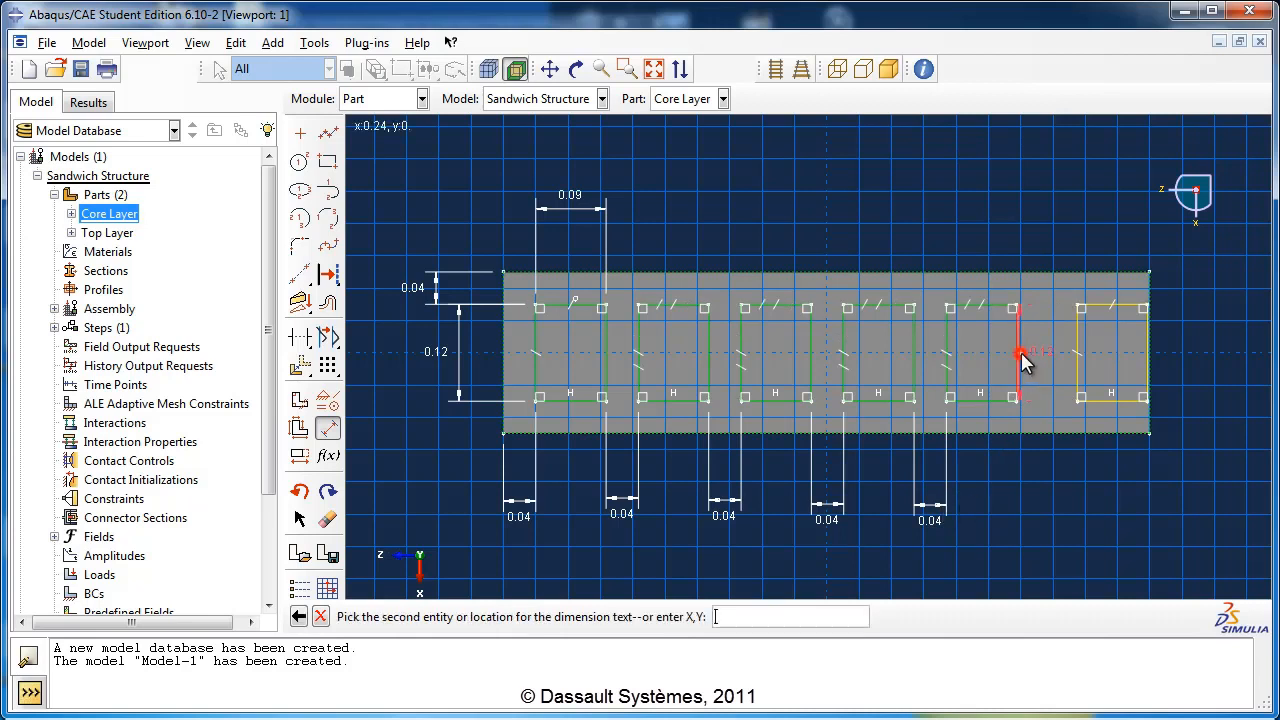
pyautogui.click(1076, 354)
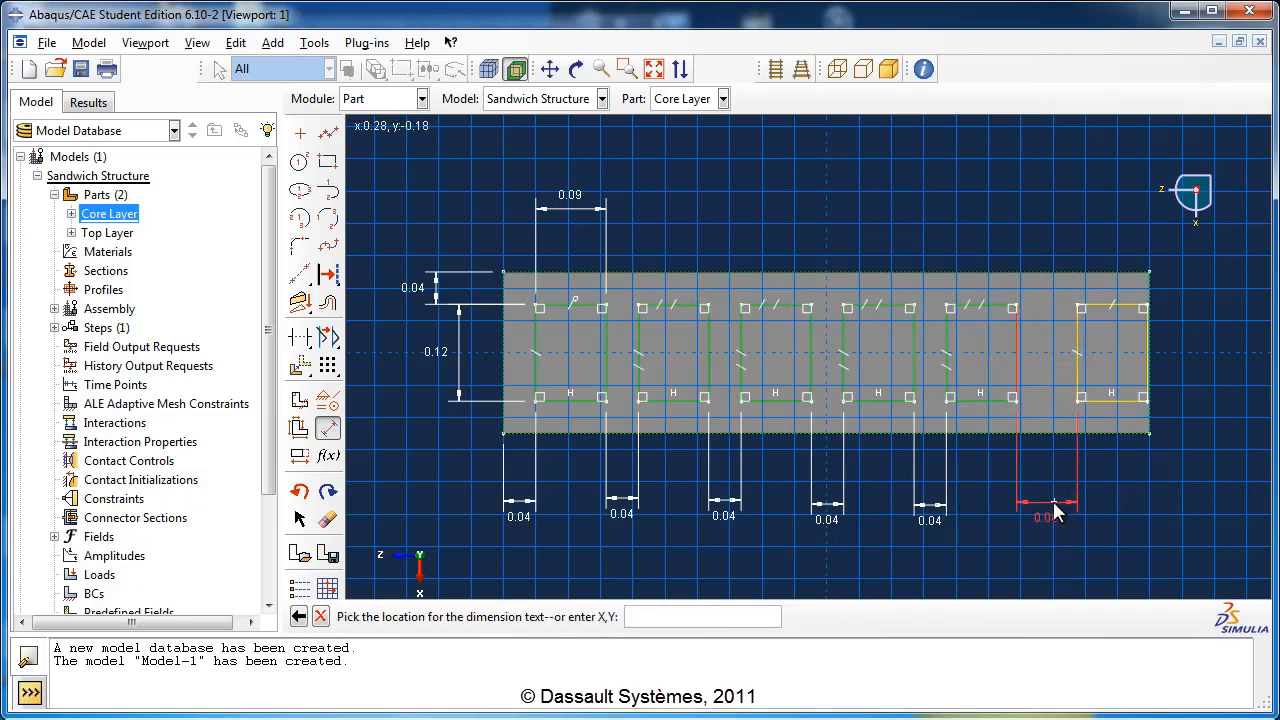
pyautogui.click(1056, 501)
pyautogui.write('0.04')
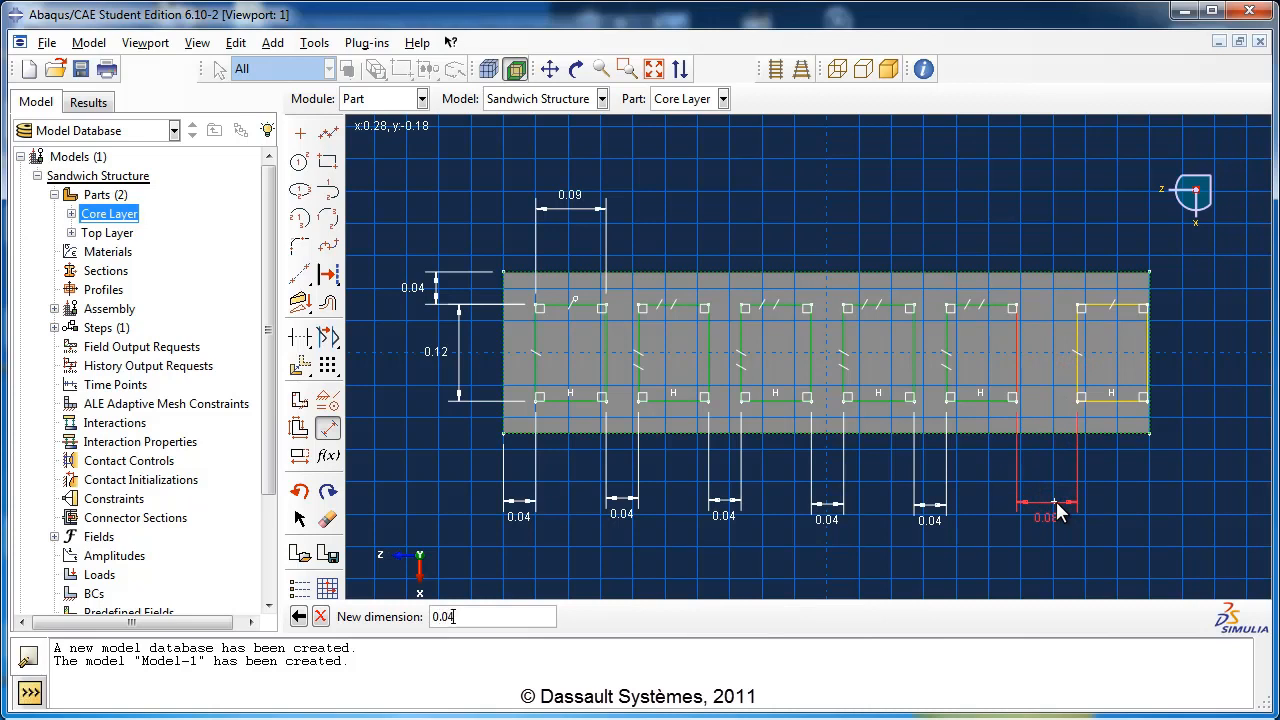
pyautogui.press('Return')
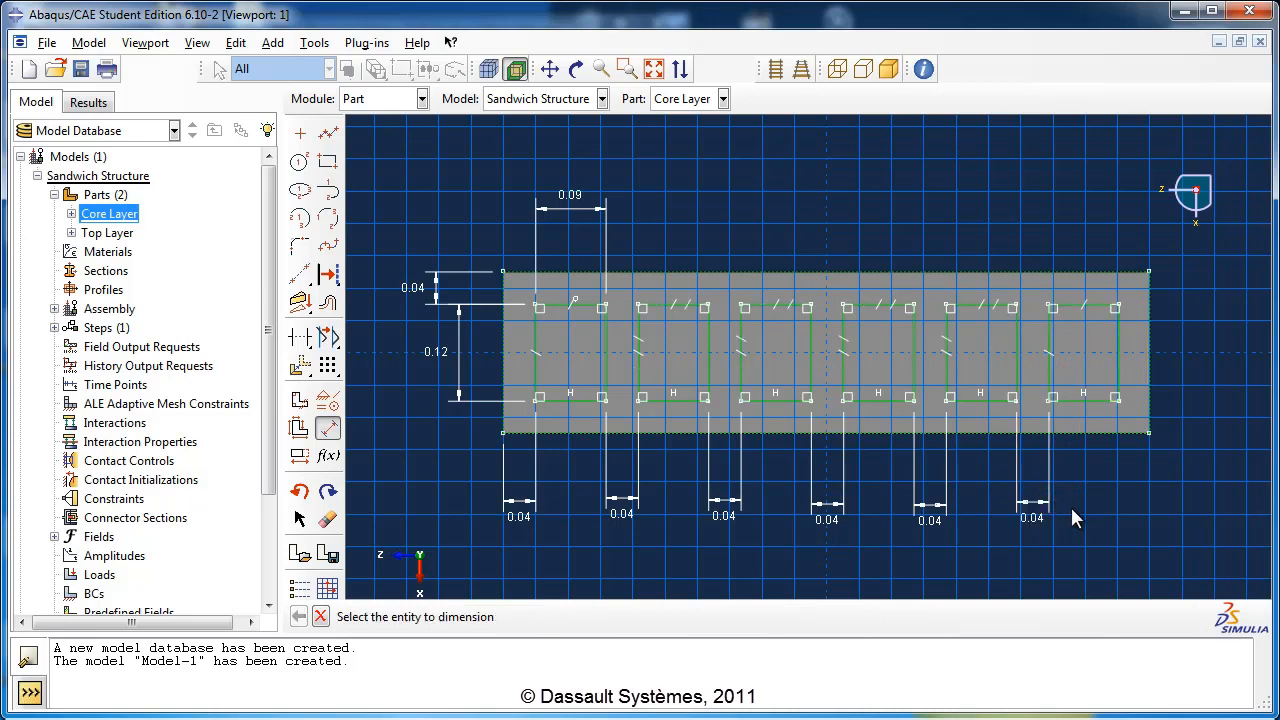
pyautogui.click(319, 617)
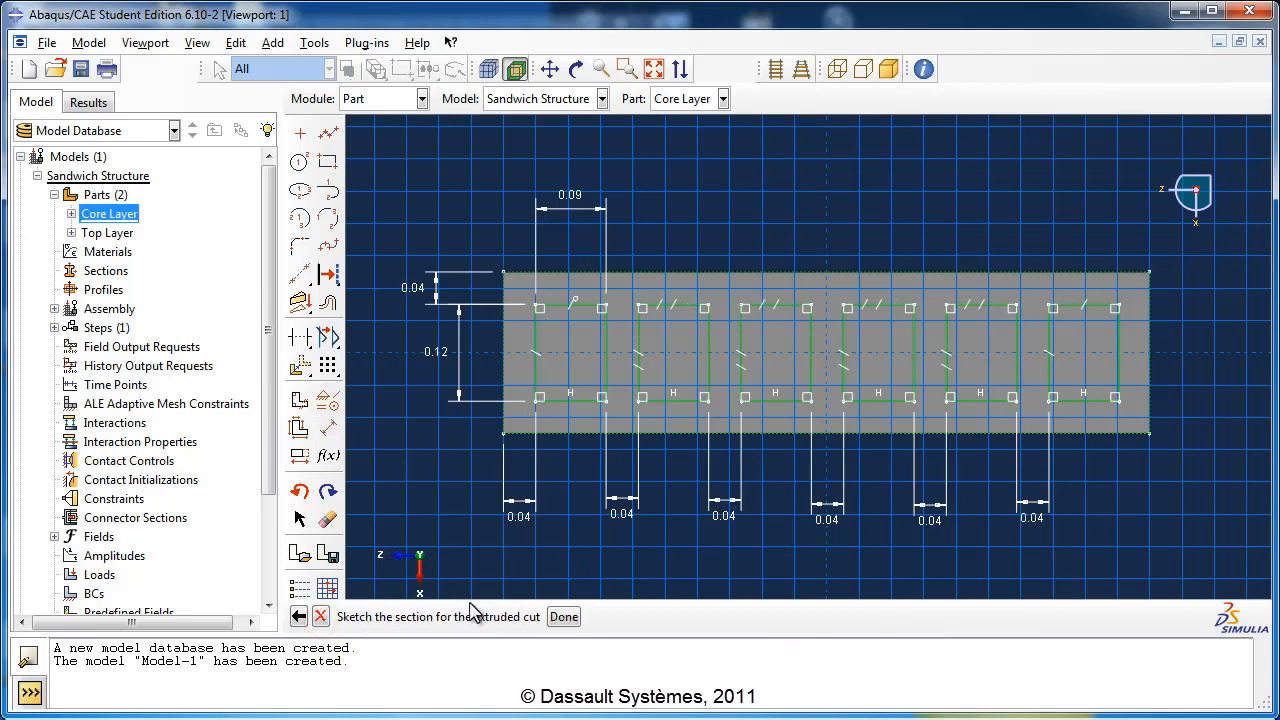
# Step: Finish the sketch of six rectangles and cut them downward through the core layer with the Through All end condition
pyautogui.click(564, 617)
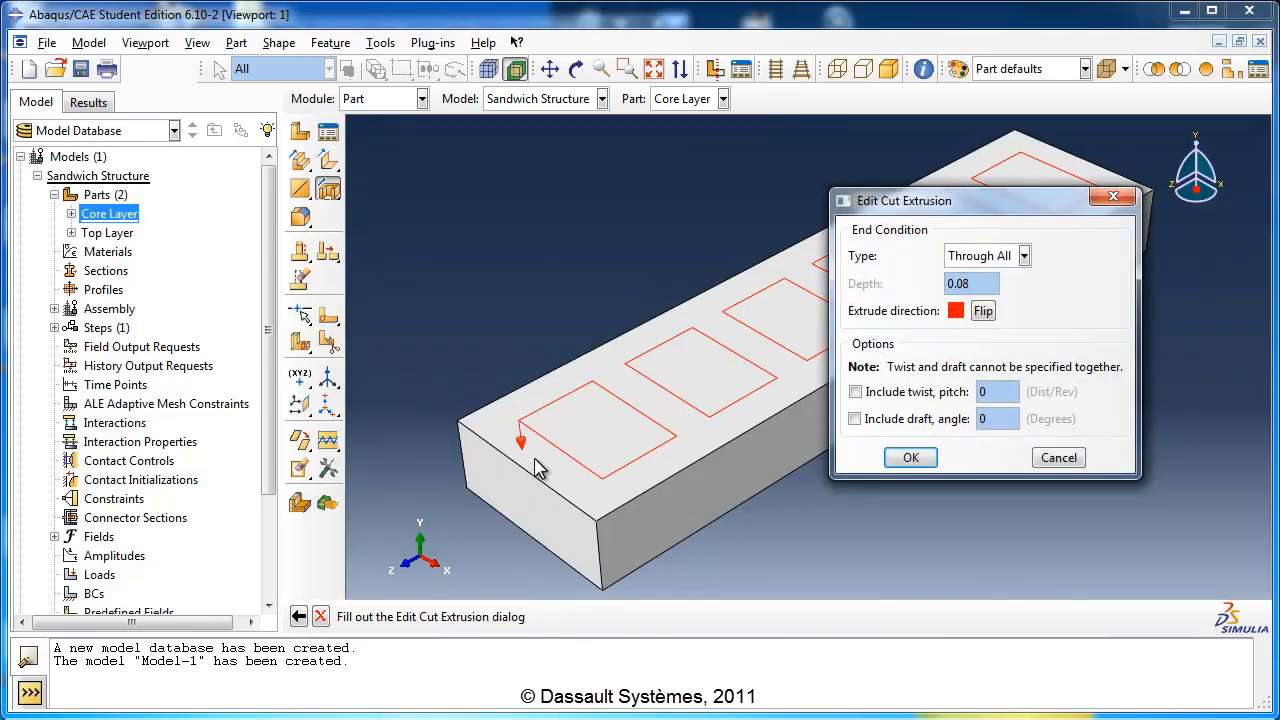
pyautogui.click(982, 312)
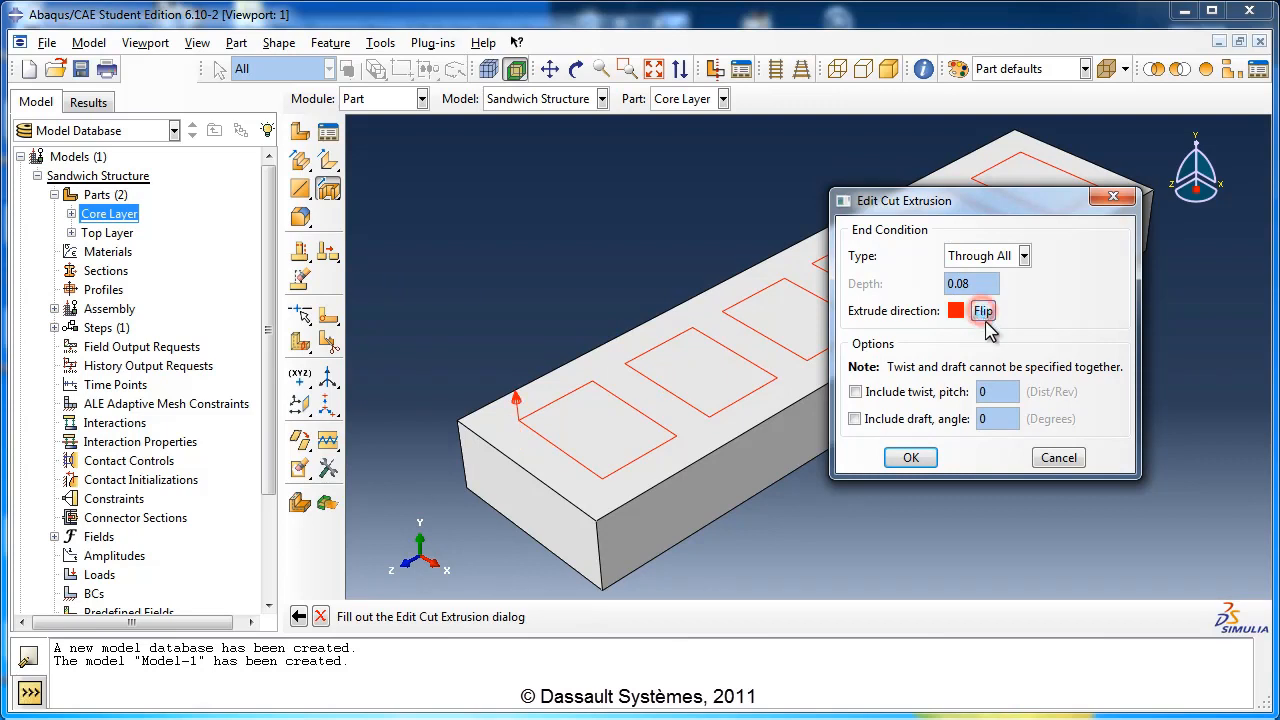
pyautogui.click(983, 312)
pyautogui.click(993, 256)
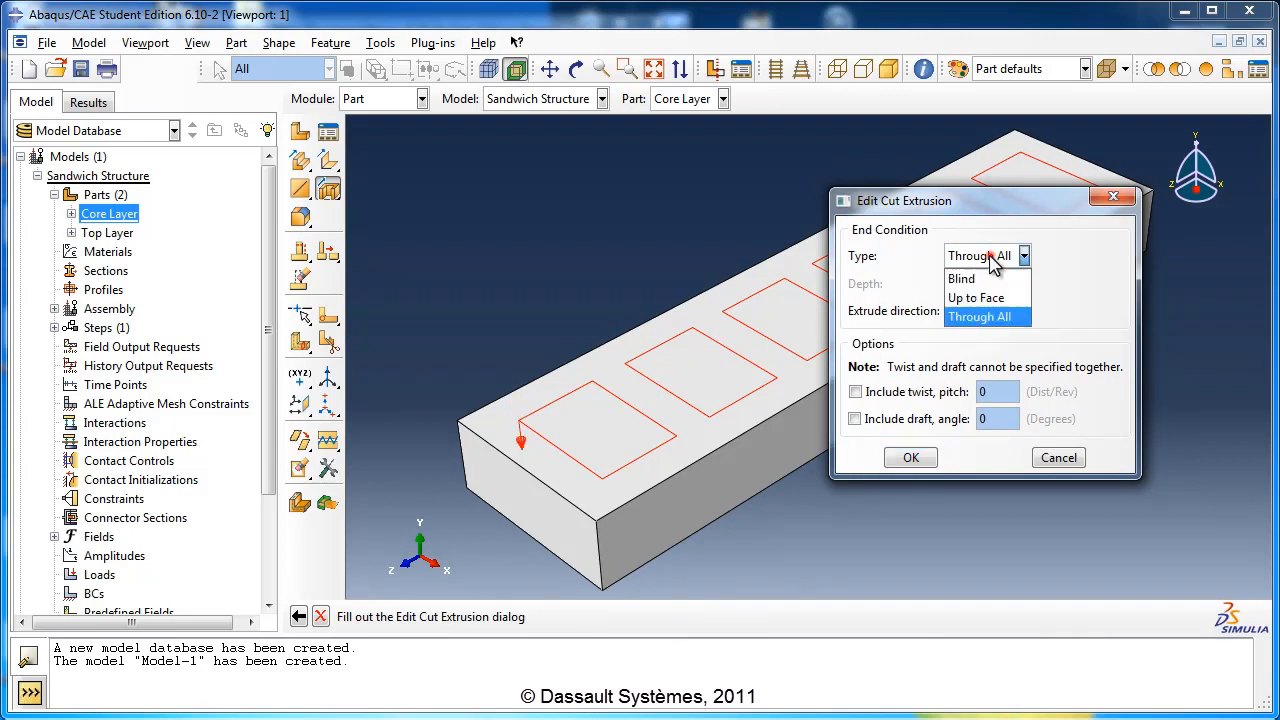
pyautogui.click(990, 317)
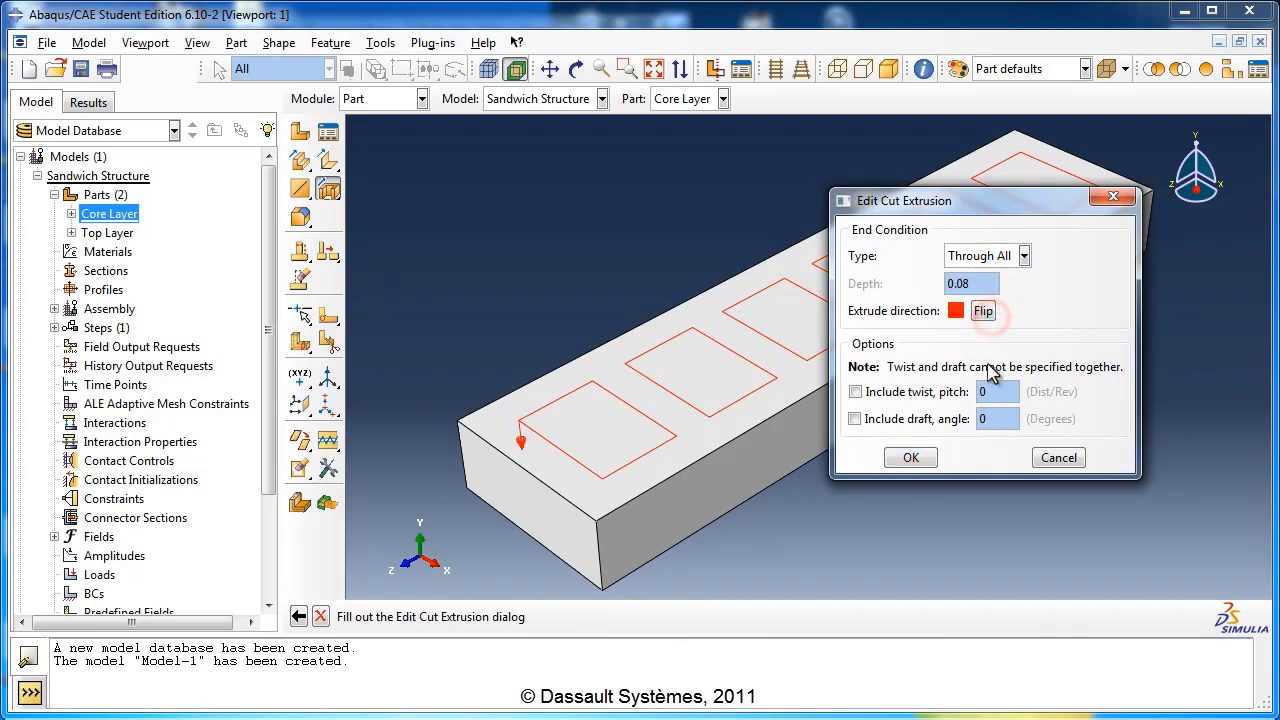
pyautogui.click(910, 459)
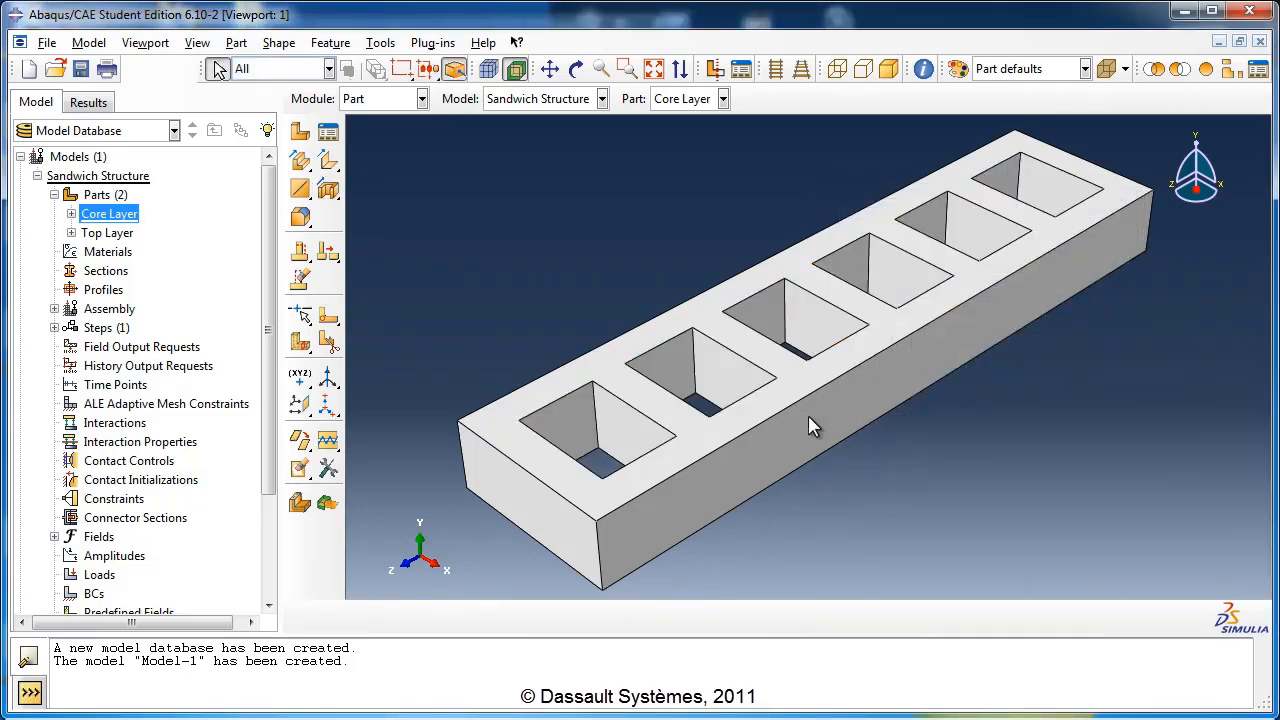
# Step: Examine the cut core layer from another angle and highlight its solid extrusion and cut extrusion features in the model tree
pyautogui.click(577, 69)
pyautogui.moveTo(894, 274)
pyautogui.mouseDown()
pyautogui.moveTo(857, 437)
pyautogui.moveTo(874, 297)
pyautogui.moveTo(849, 329)
pyautogui.mouseUp()
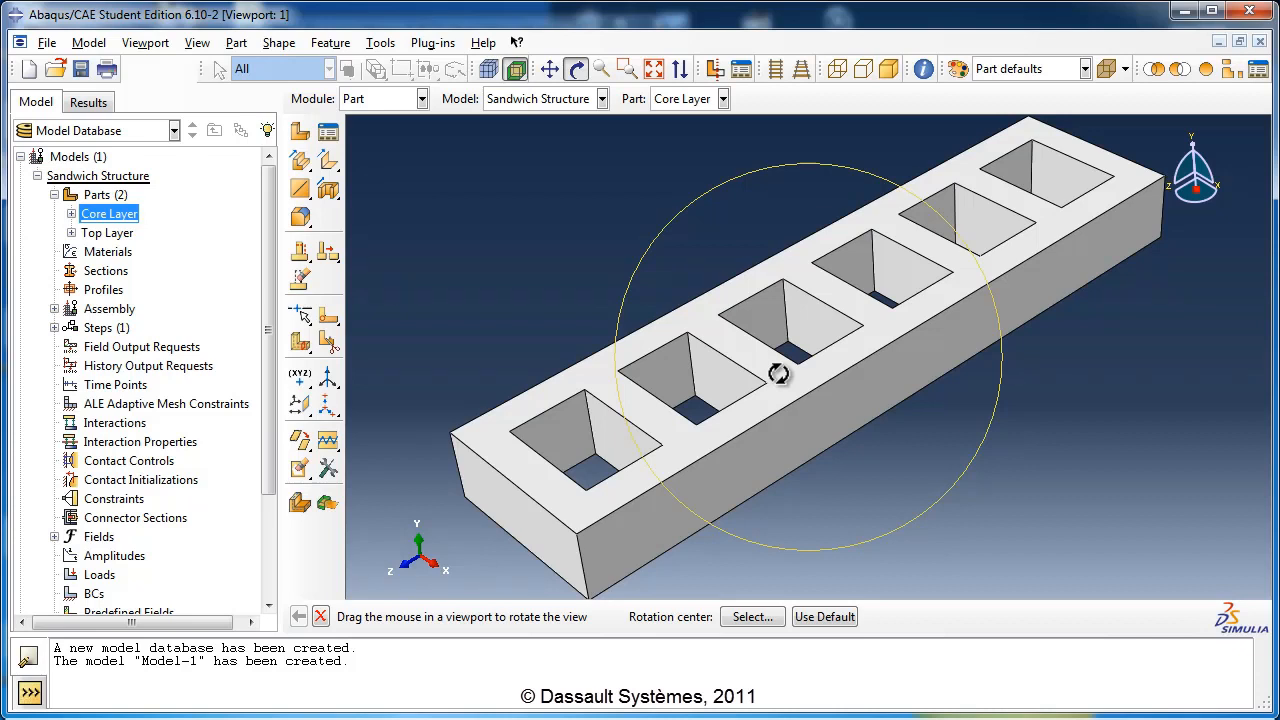
pyautogui.click(71, 214)
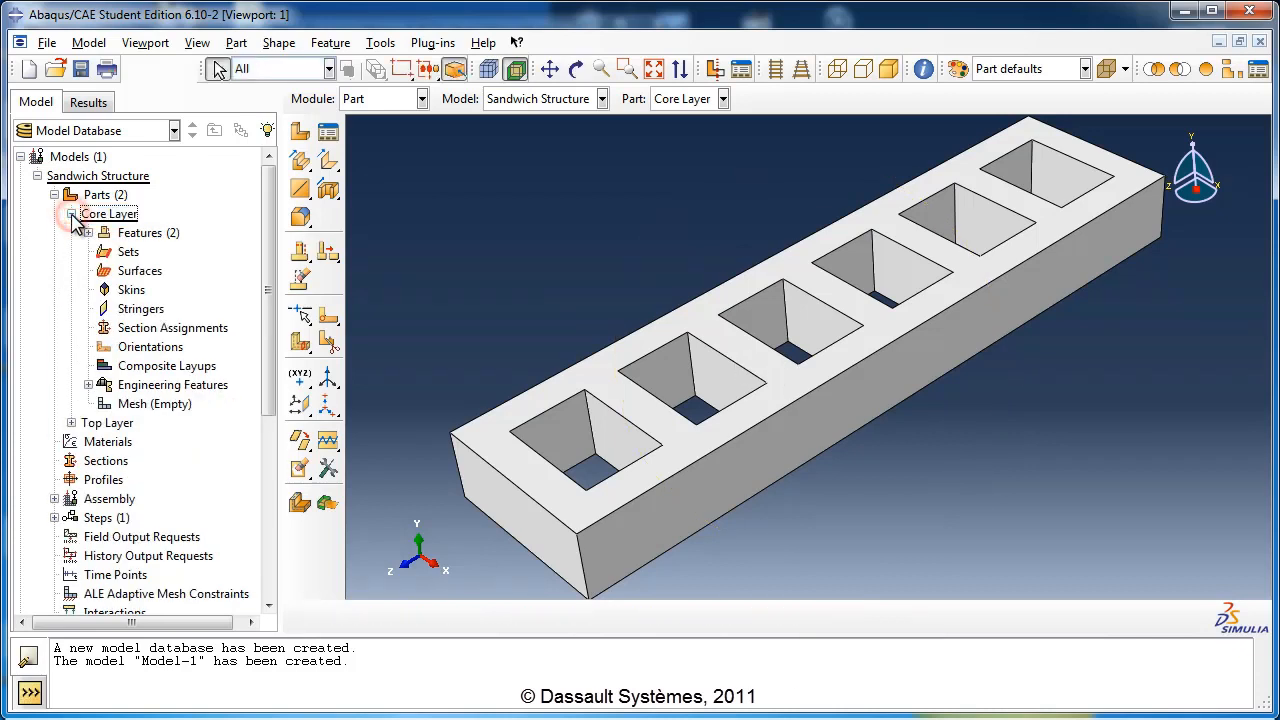
pyautogui.click(88, 232)
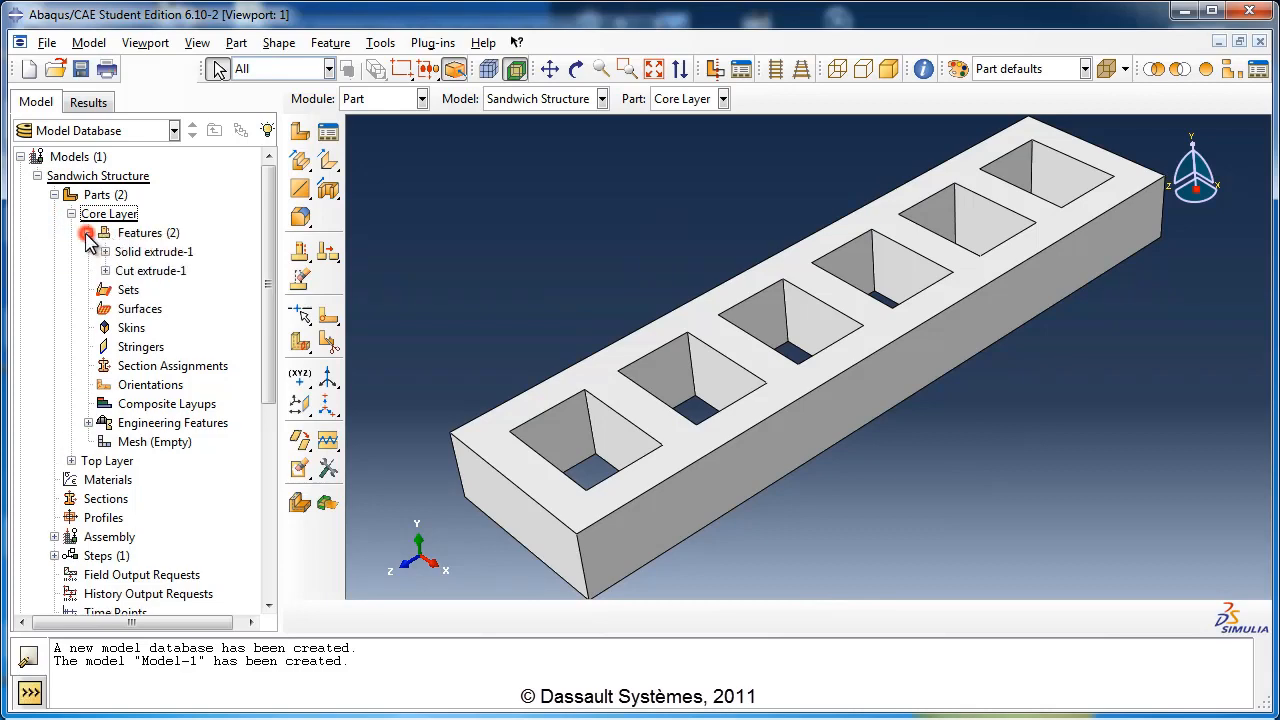
pyautogui.click(149, 254)
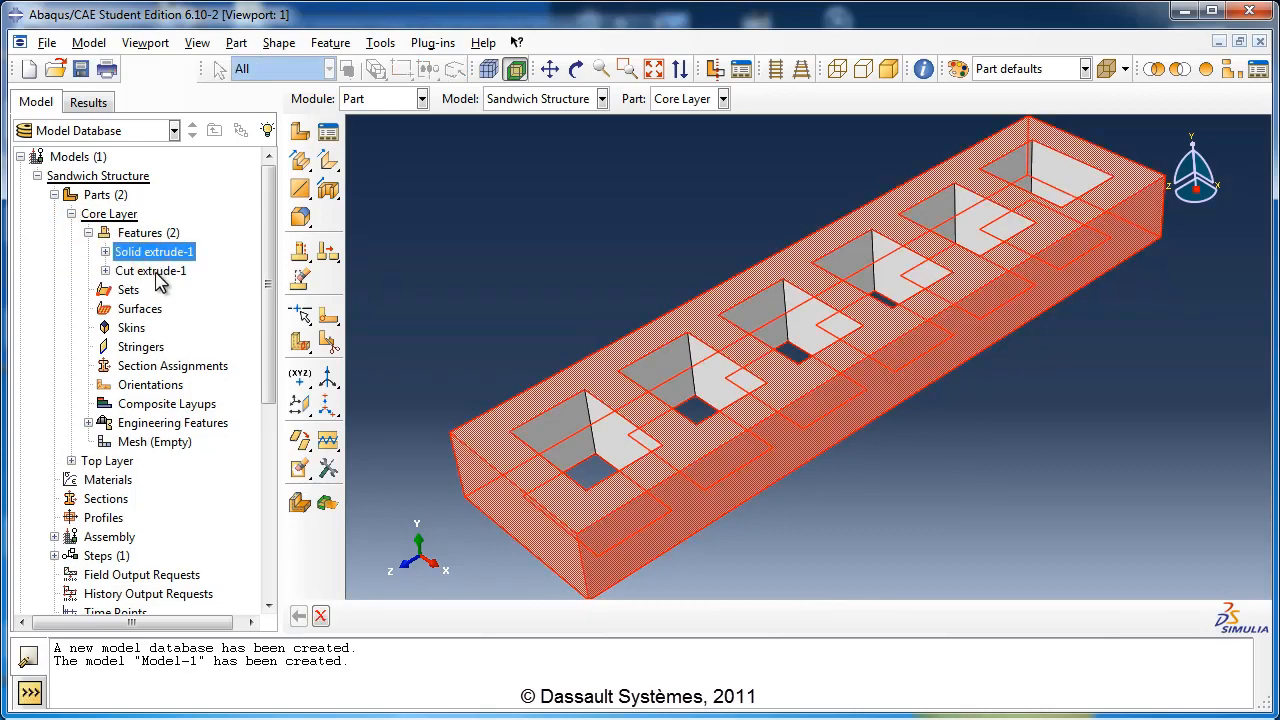
pyautogui.click(157, 273)
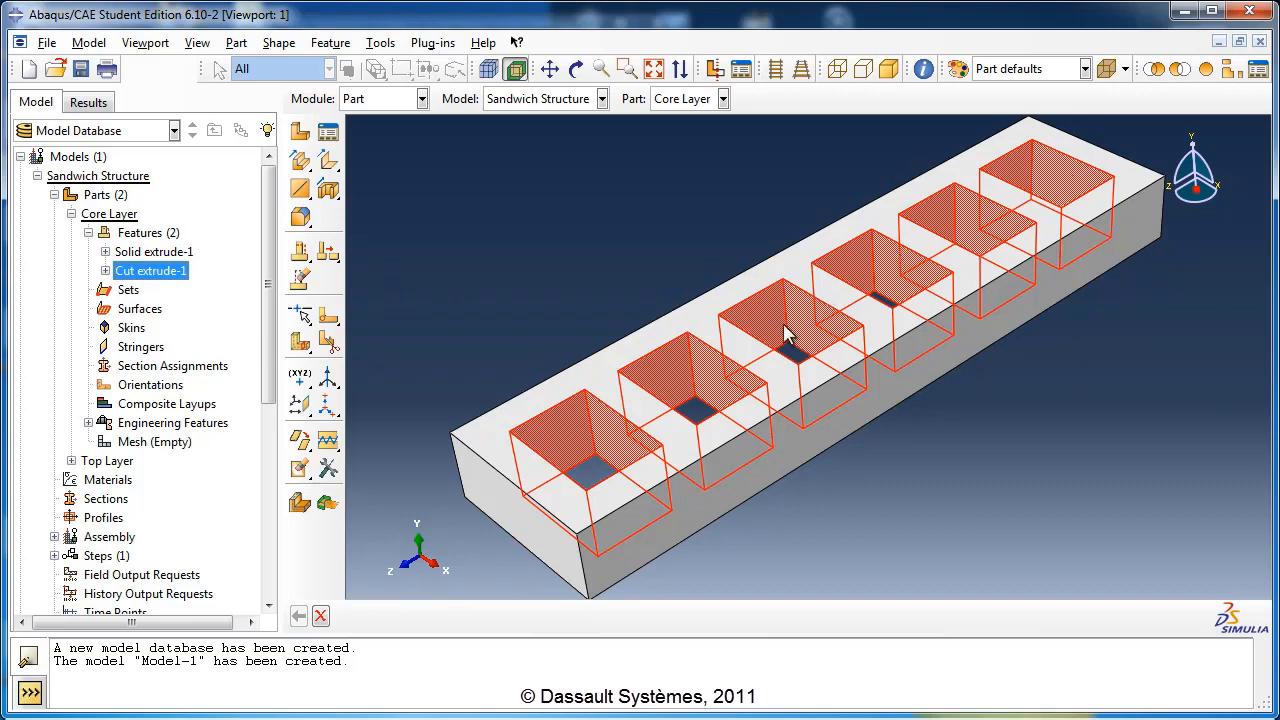
# Step: Delete the Cut extrude-1 feature from the core layer
pyautogui.rightClick(171, 276)
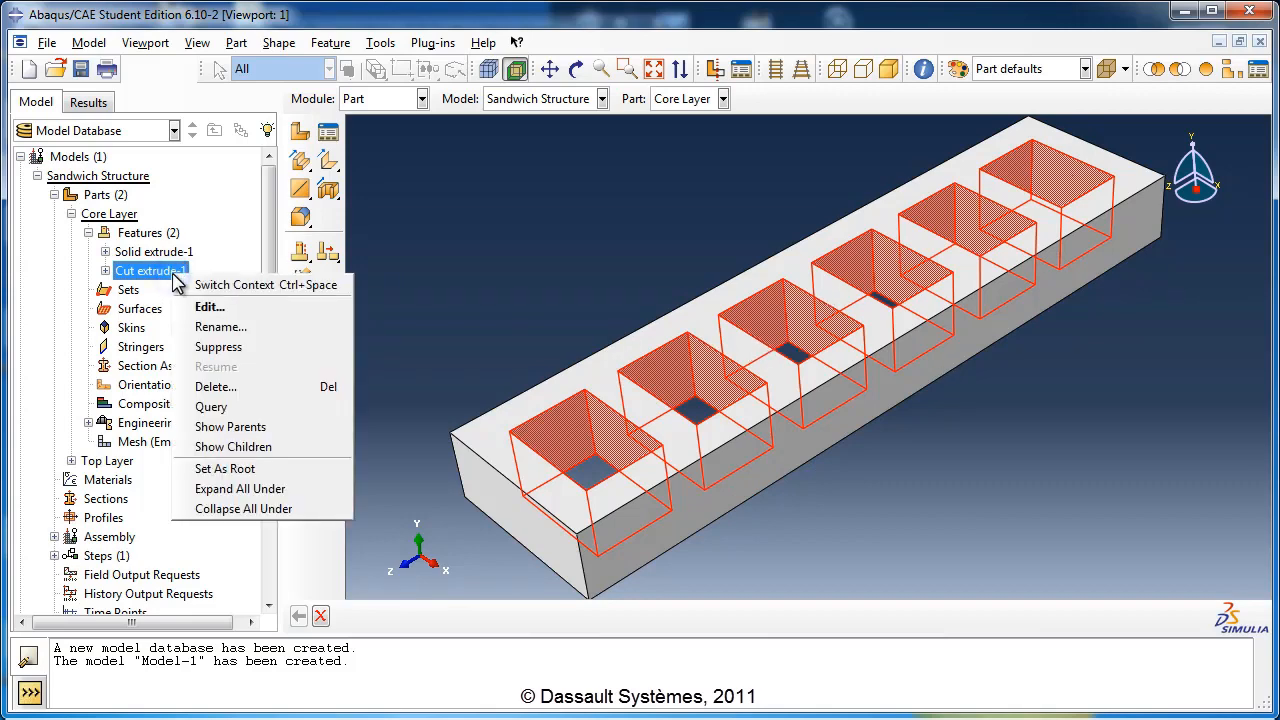
pyautogui.click(255, 390)
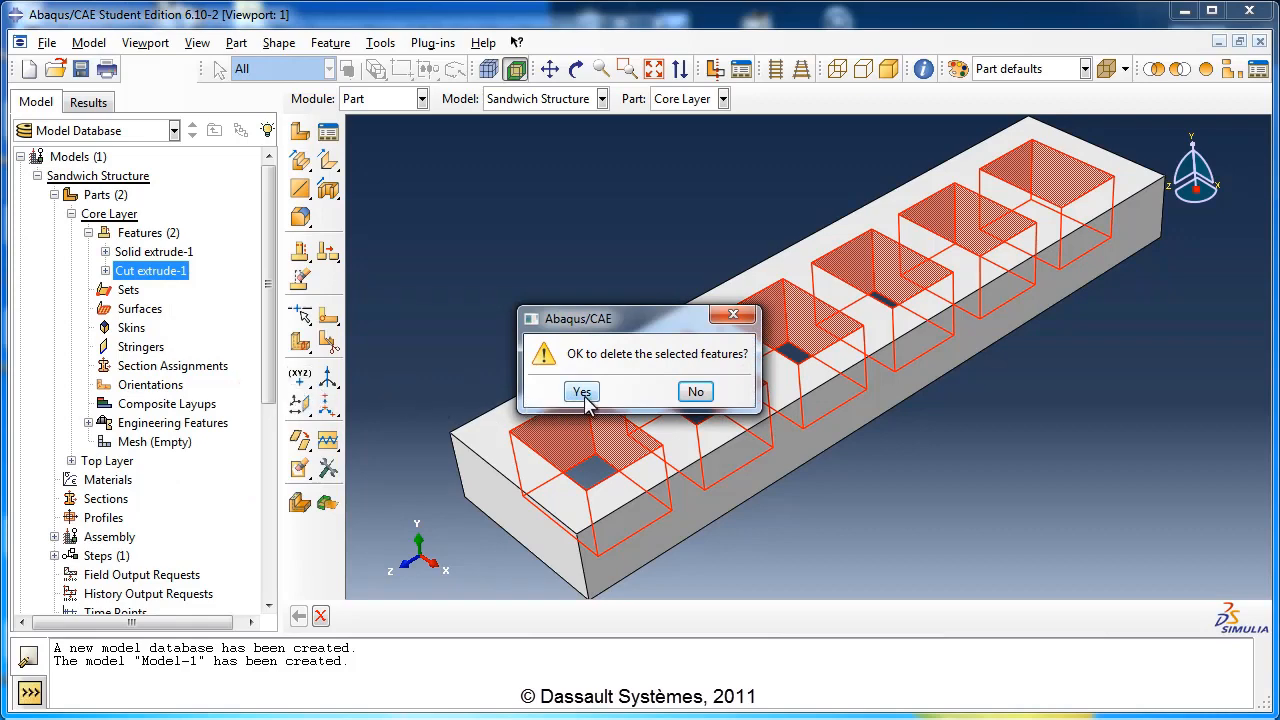
pyautogui.click(583, 393)
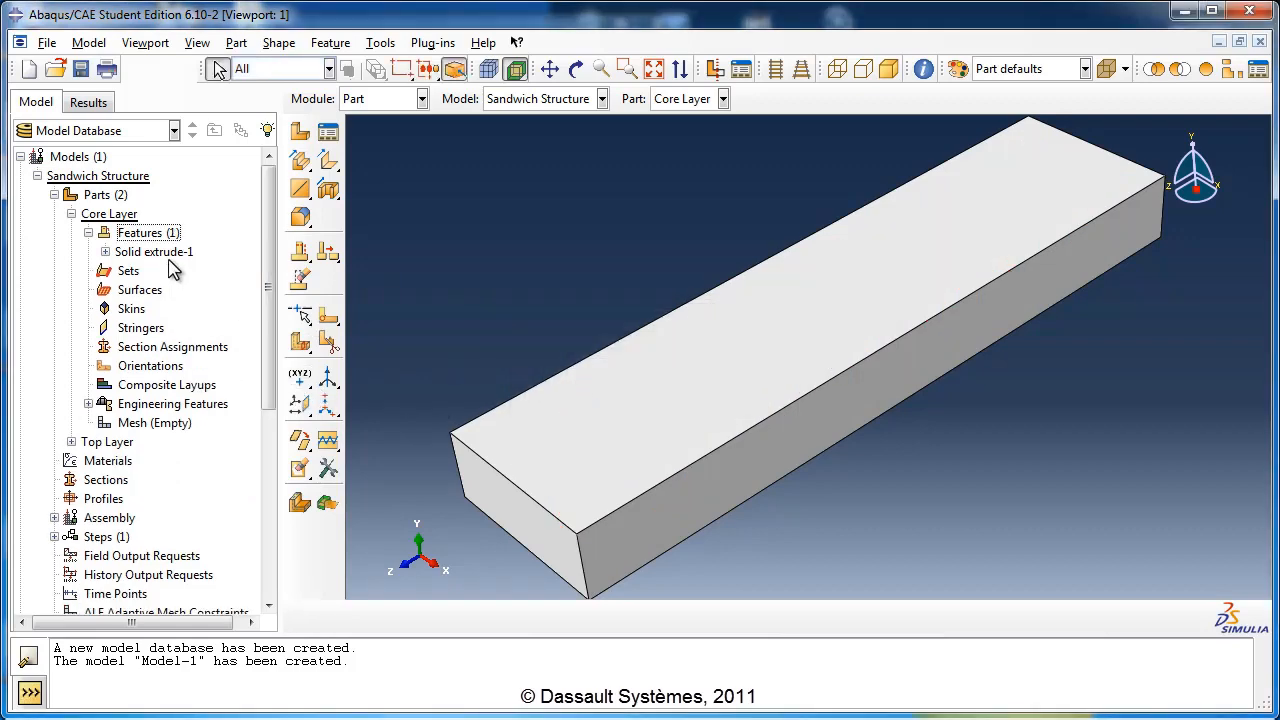
# Step: Start an extruded cut sketch on the core layer's top face, with its far short edge vertical and on the right
pyautogui.click(329, 196)
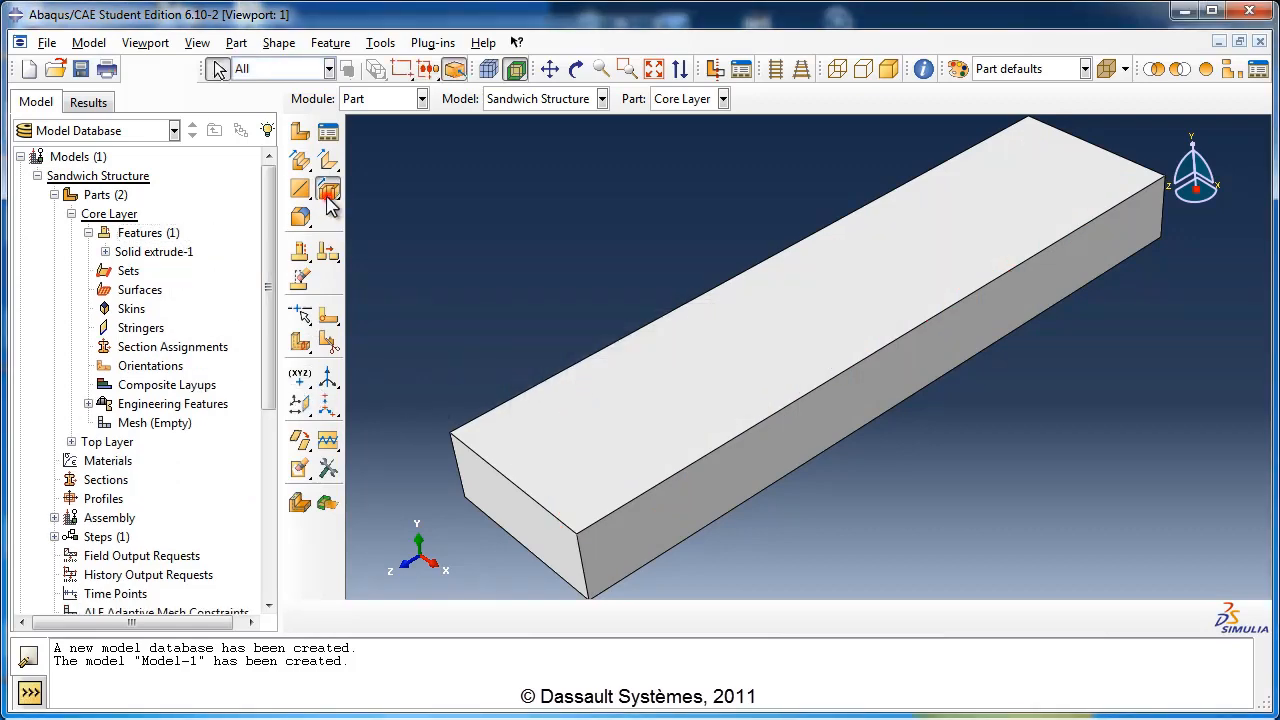
pyautogui.click(660, 368)
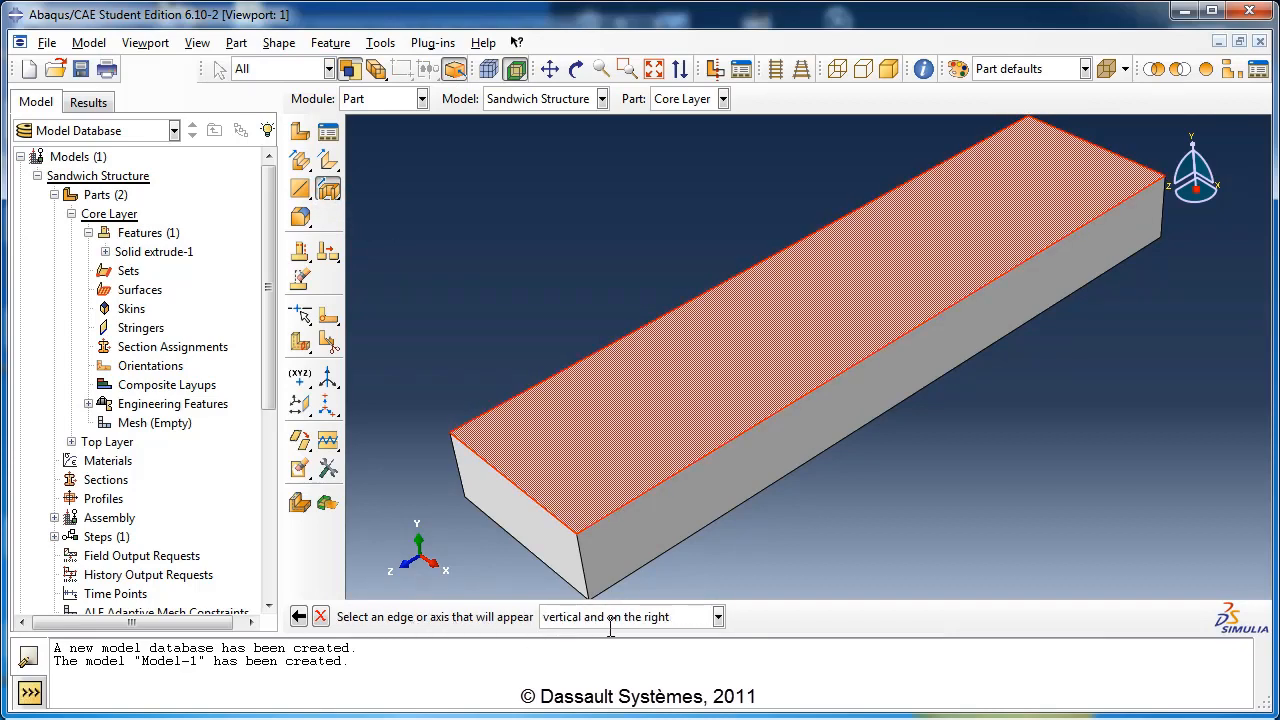
pyautogui.click(1080, 150)
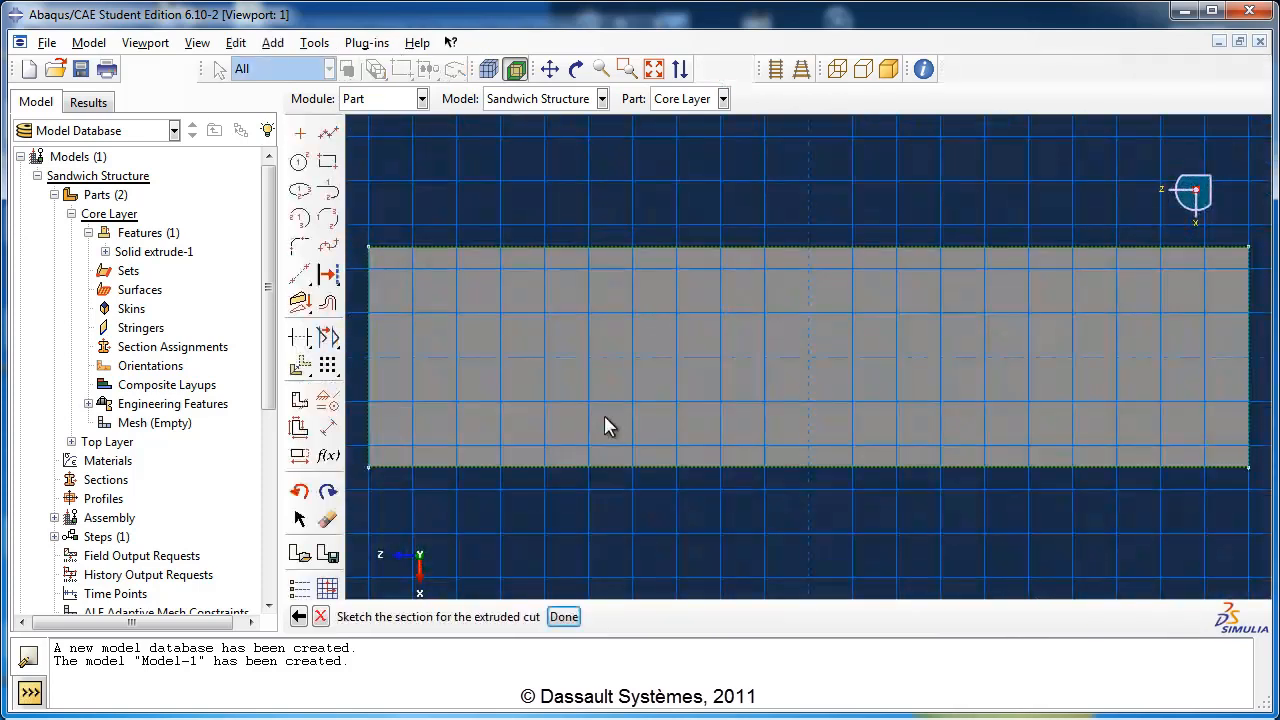
# Step: Sketch a rectangle about 0.1 high near the face's left end and dimension its width as 0.09
pyautogui.click(328, 164)
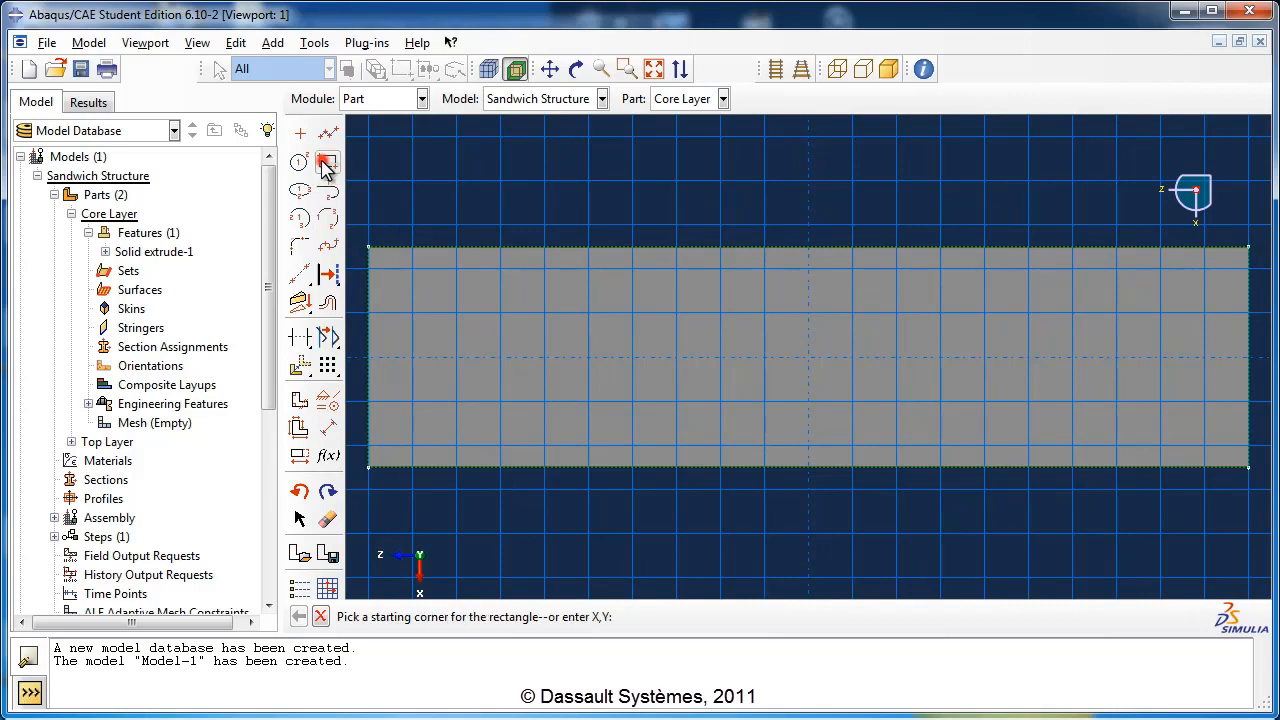
pyautogui.click(401, 314)
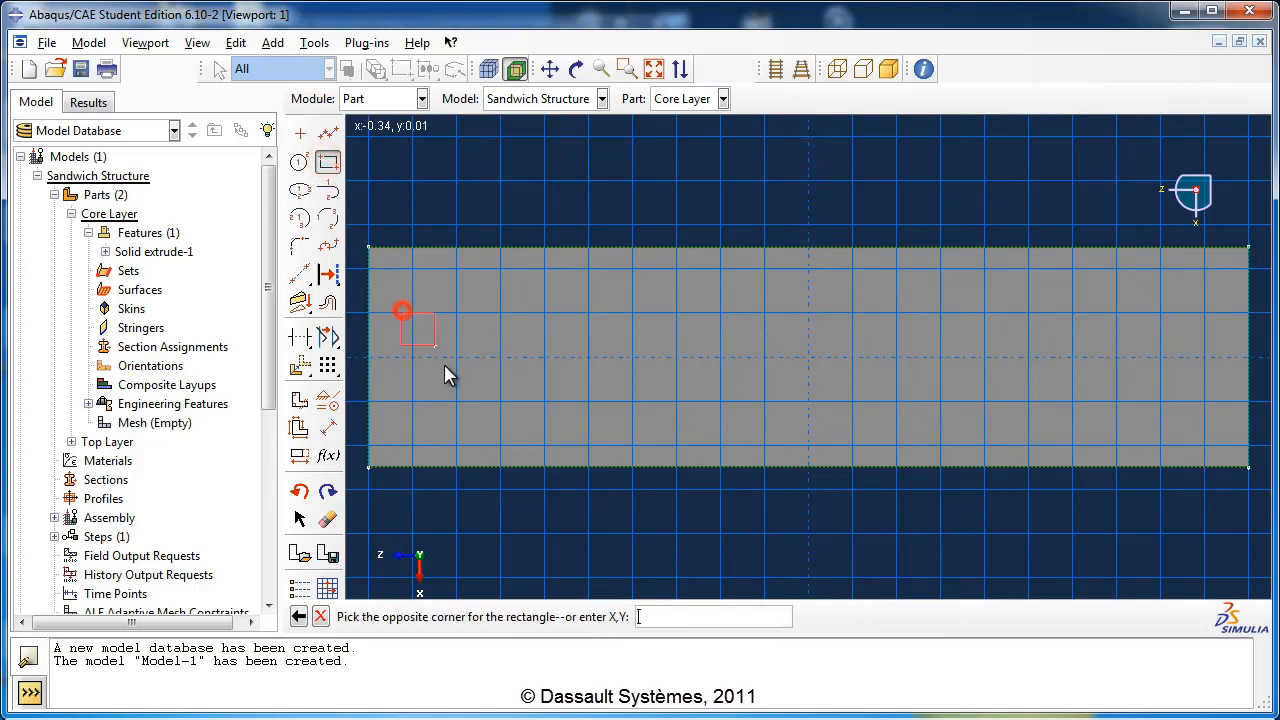
pyautogui.click(491, 424)
pyautogui.click(330, 430)
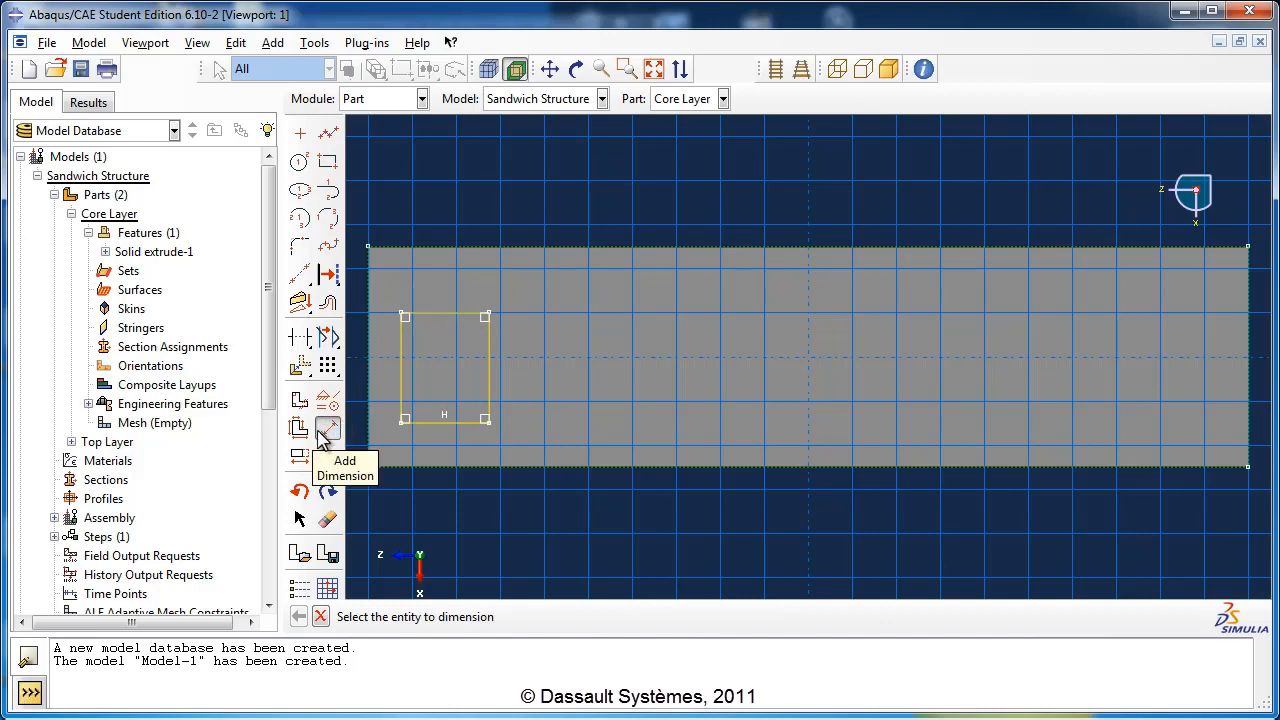
pyautogui.click(455, 316)
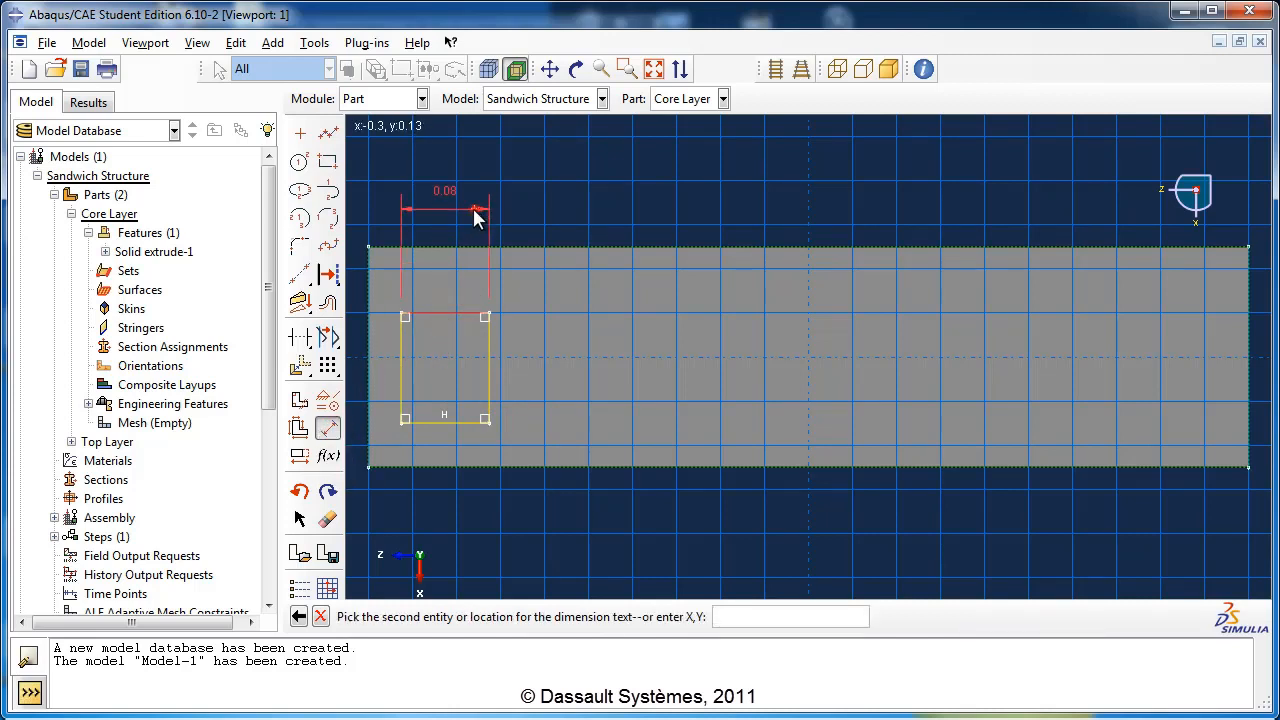
pyautogui.click(475, 218)
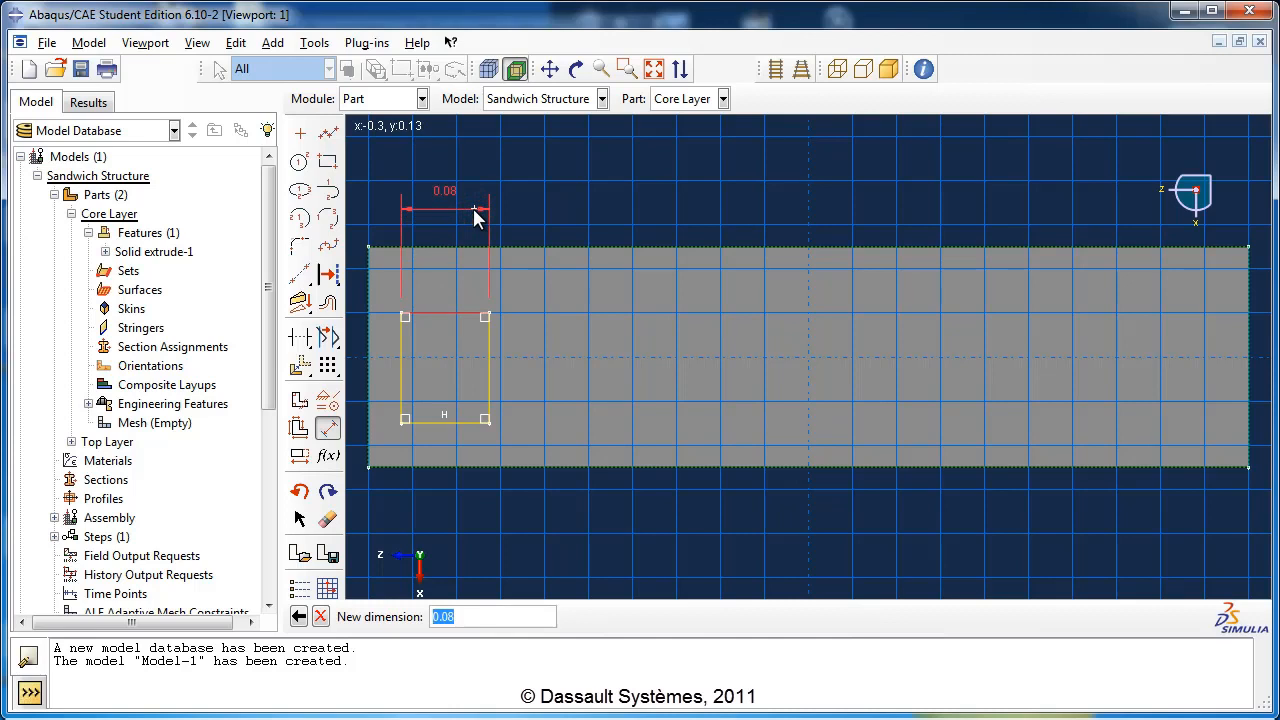
pyautogui.write('0')
pyautogui.press('Return')
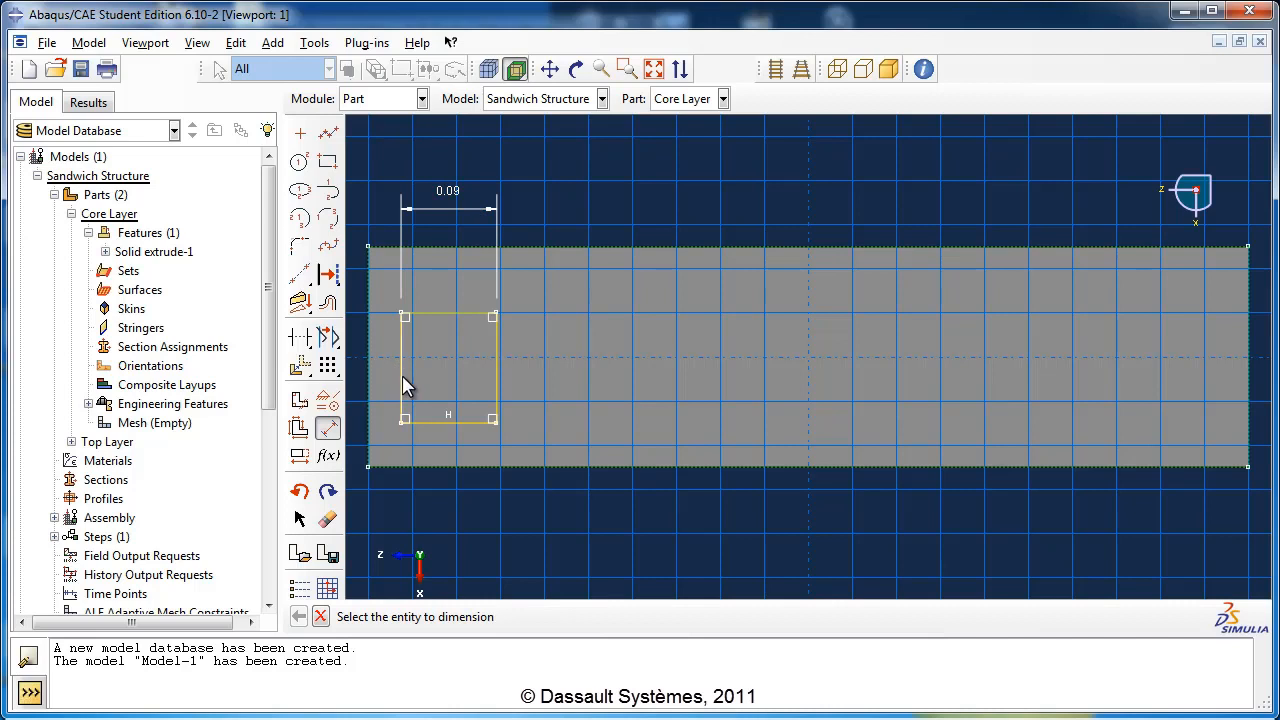
# Step: Dimension the rectangle's height as 0.12
pyautogui.scroll(-1, 717, 414)
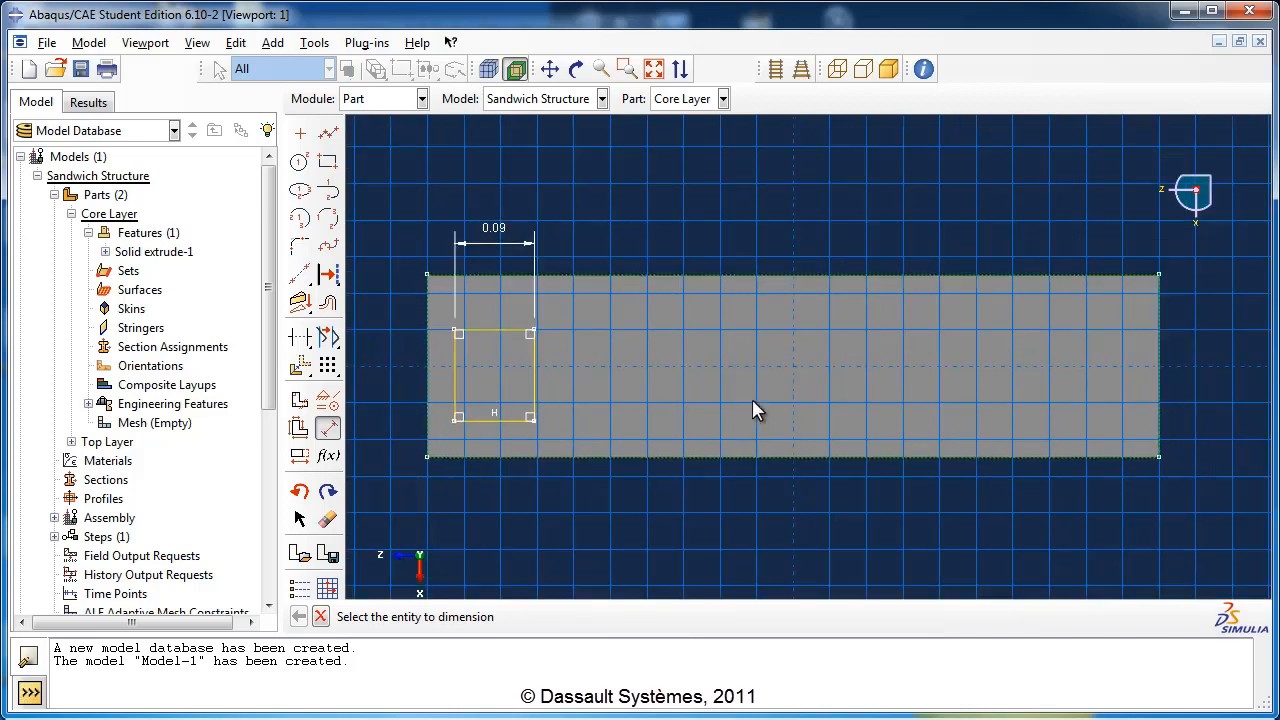
pyautogui.click(453, 393)
pyautogui.click(392, 394)
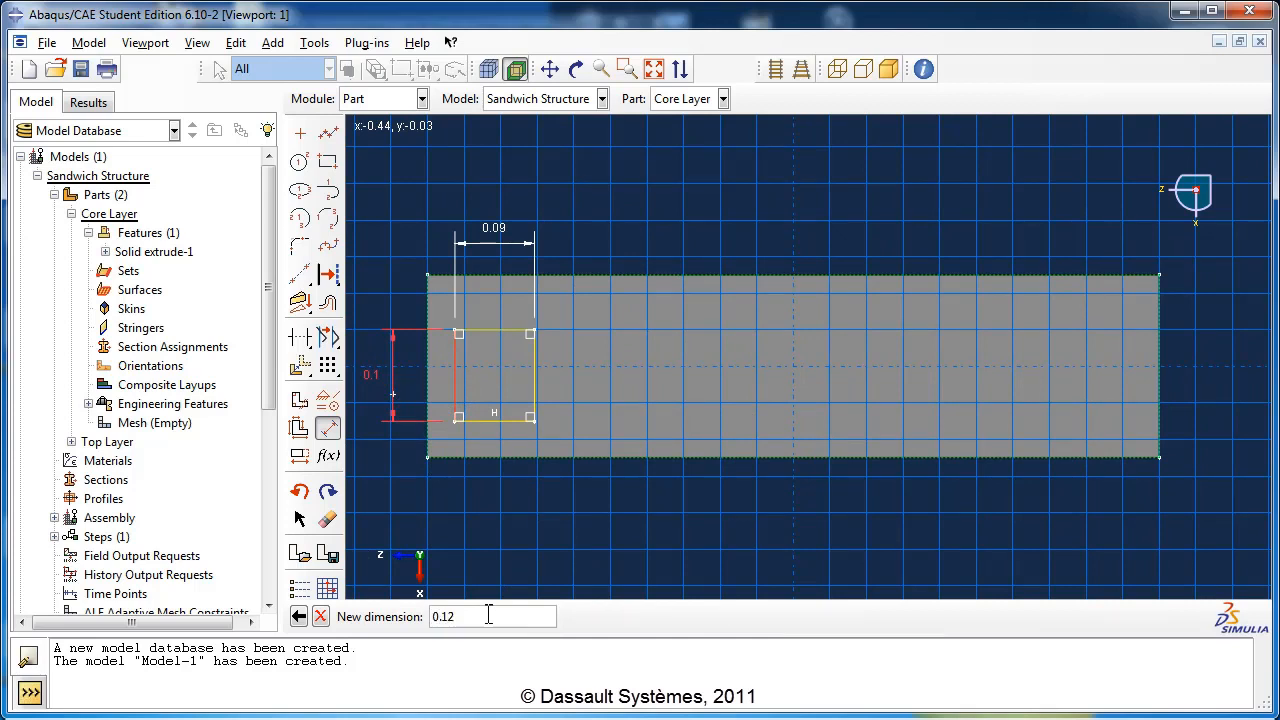
pyautogui.press('Return')
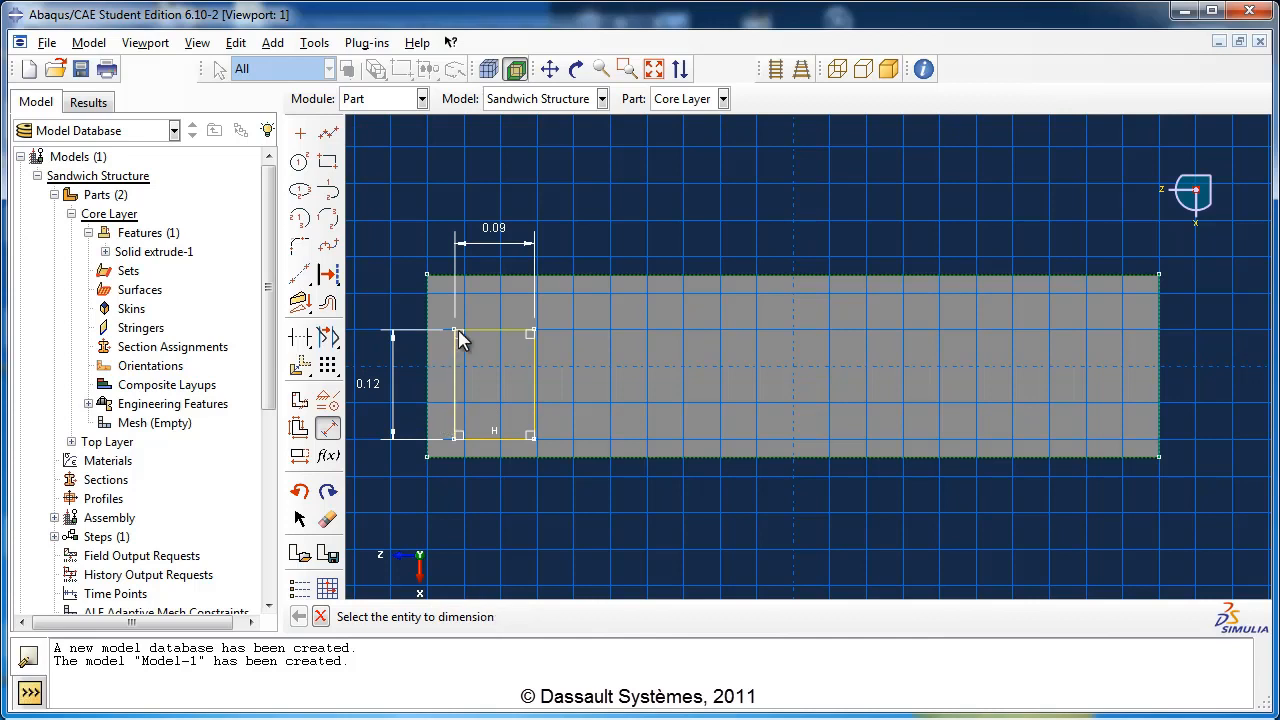
# Step: Dimension the distance between the face's upper edge and the rectangle's top side as 0.04
pyautogui.click(493, 276)
pyautogui.click(490, 333)
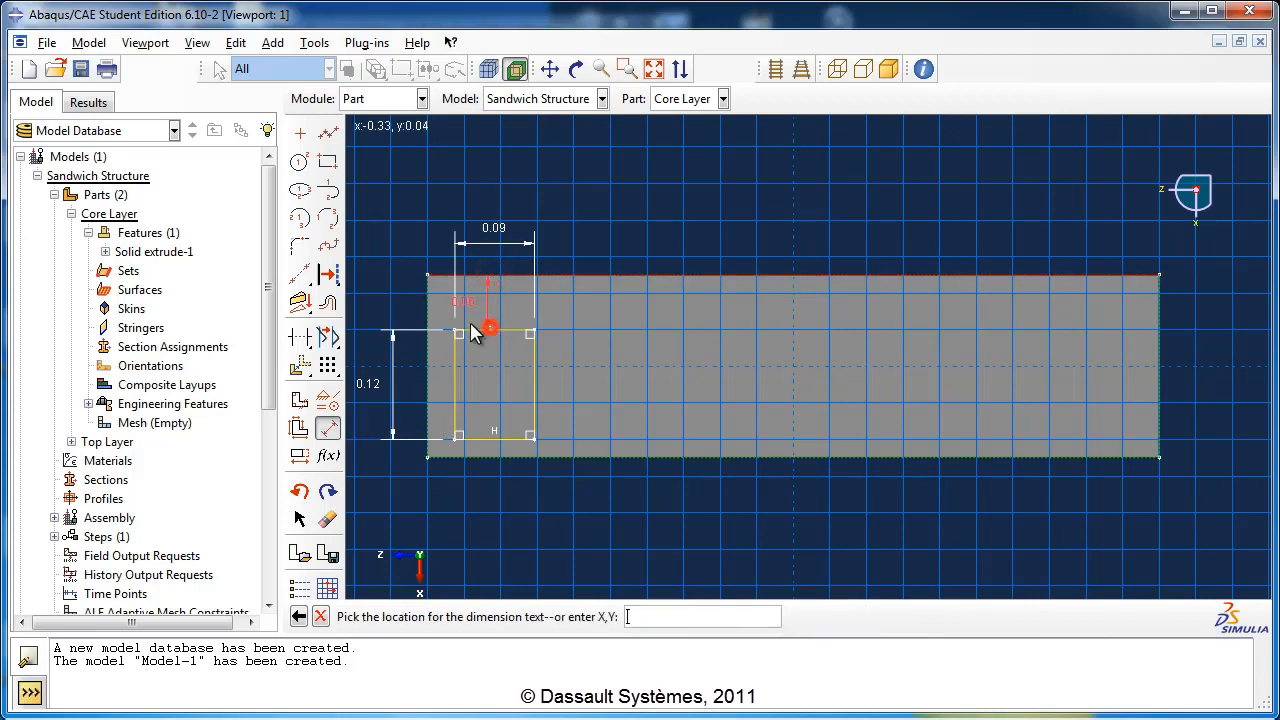
pyautogui.click(396, 302)
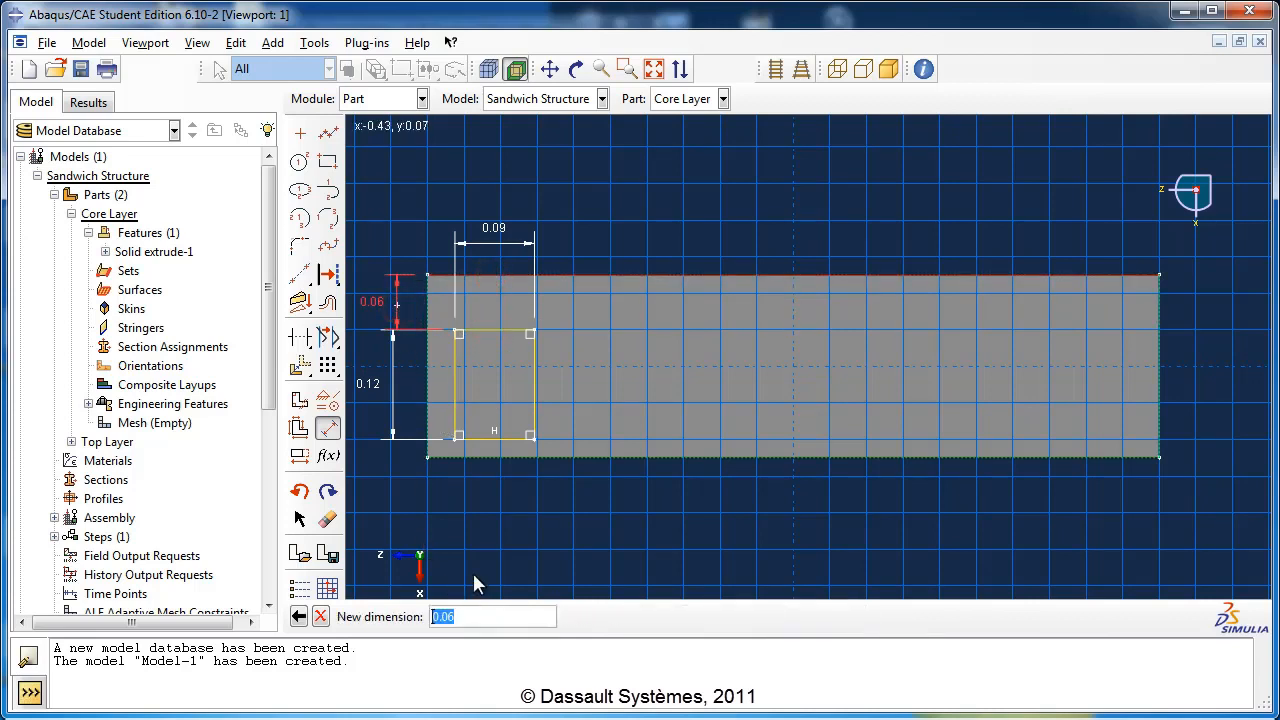
pyautogui.write('0.04')
pyautogui.press('Return')
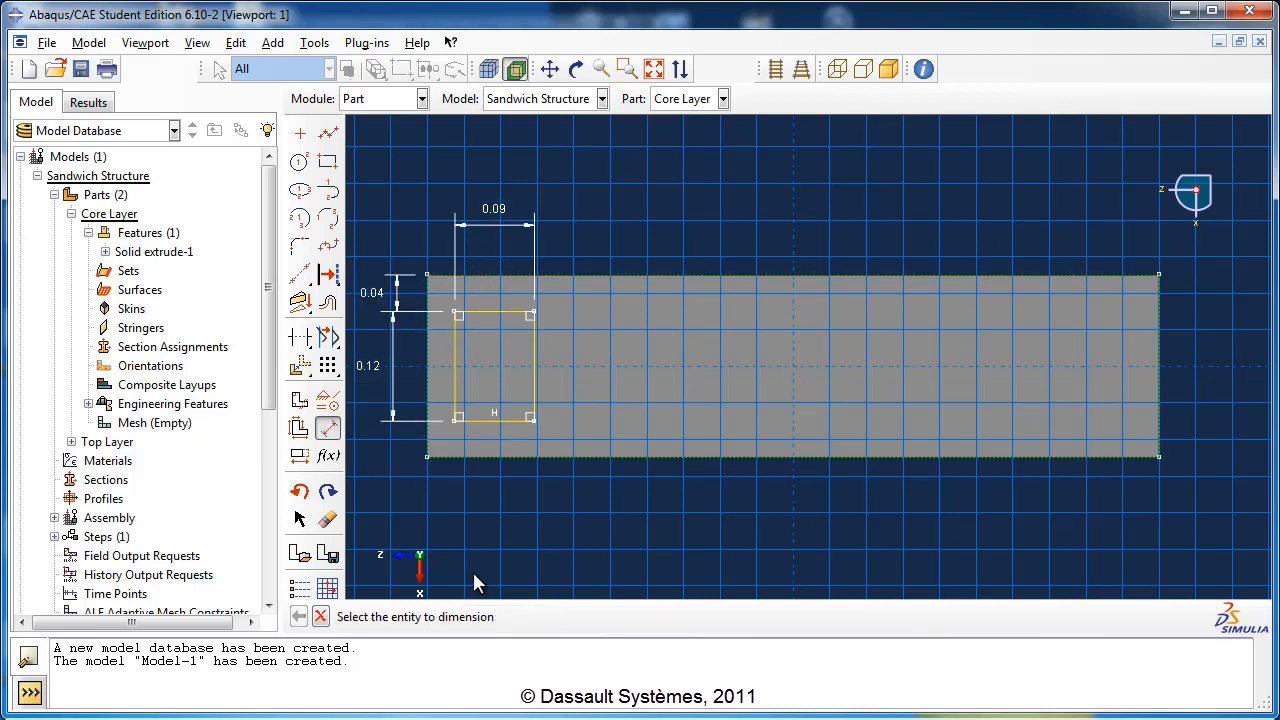
# Step: Dimension the distance between the face's left edge and the rectangle's left side as 0.04
pyautogui.click(450, 390)
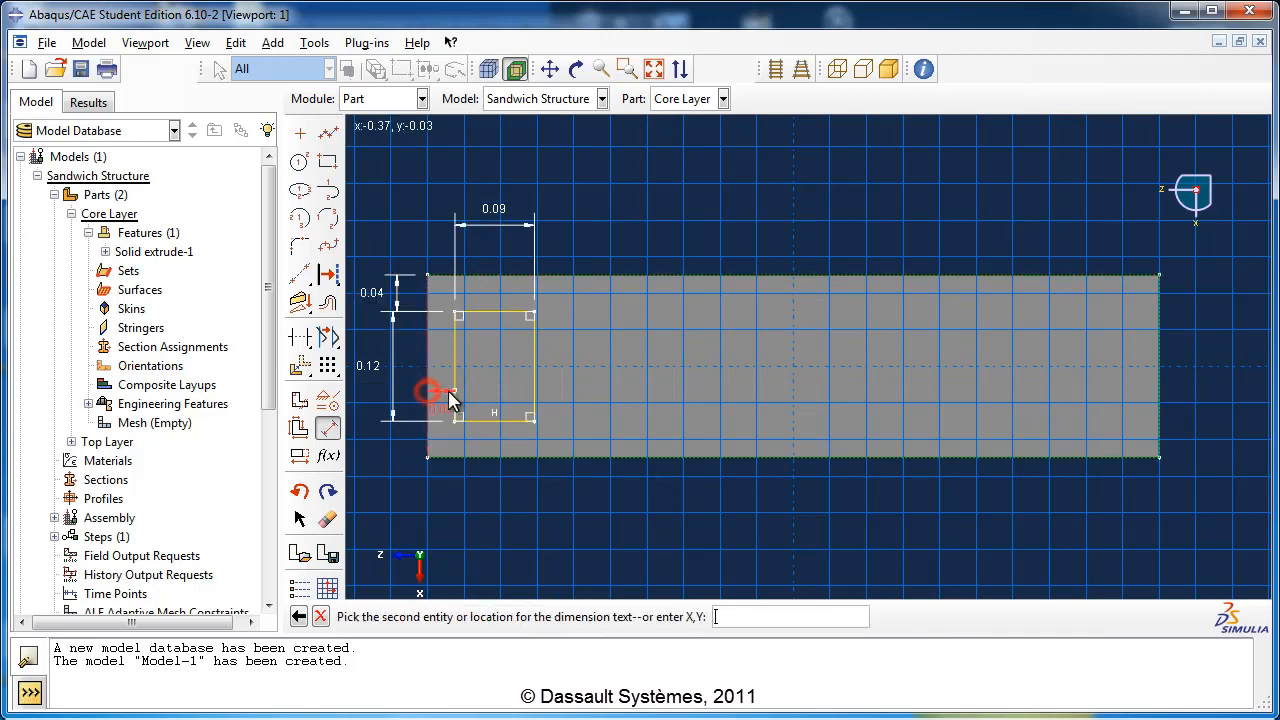
pyautogui.click(455, 398)
pyautogui.click(451, 510)
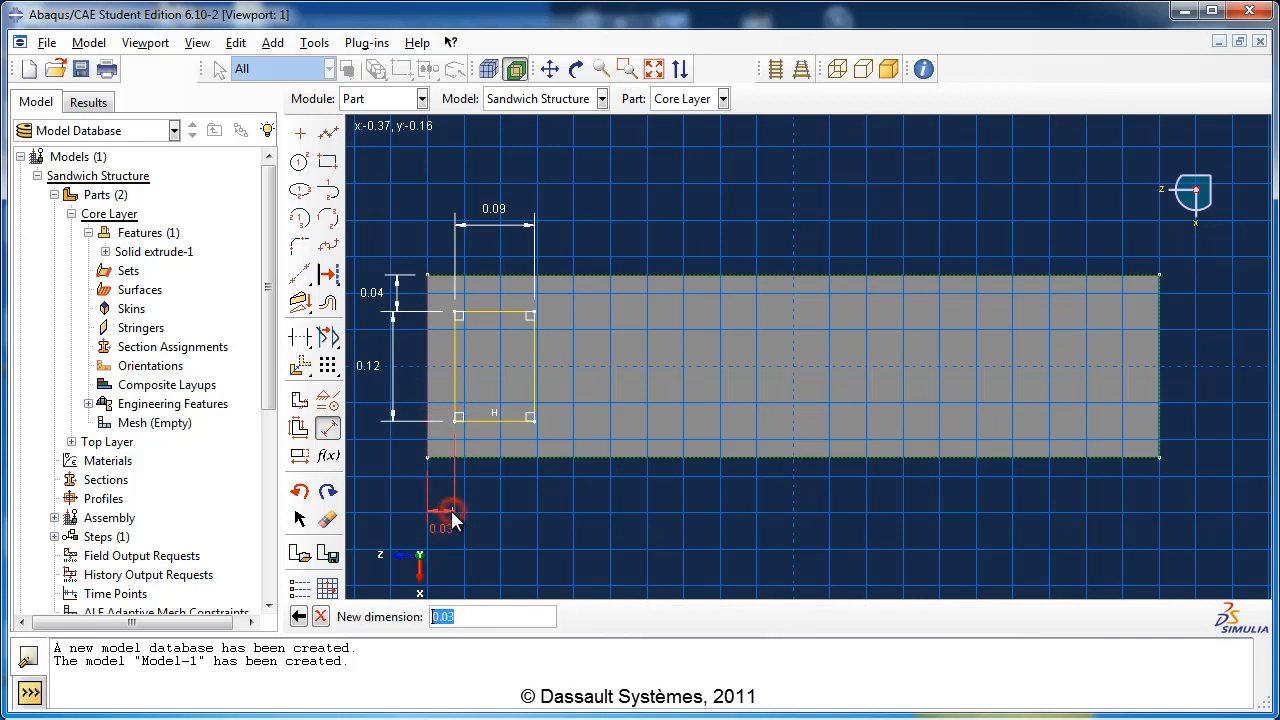
pyautogui.write('0.04')
pyautogui.press('Return')
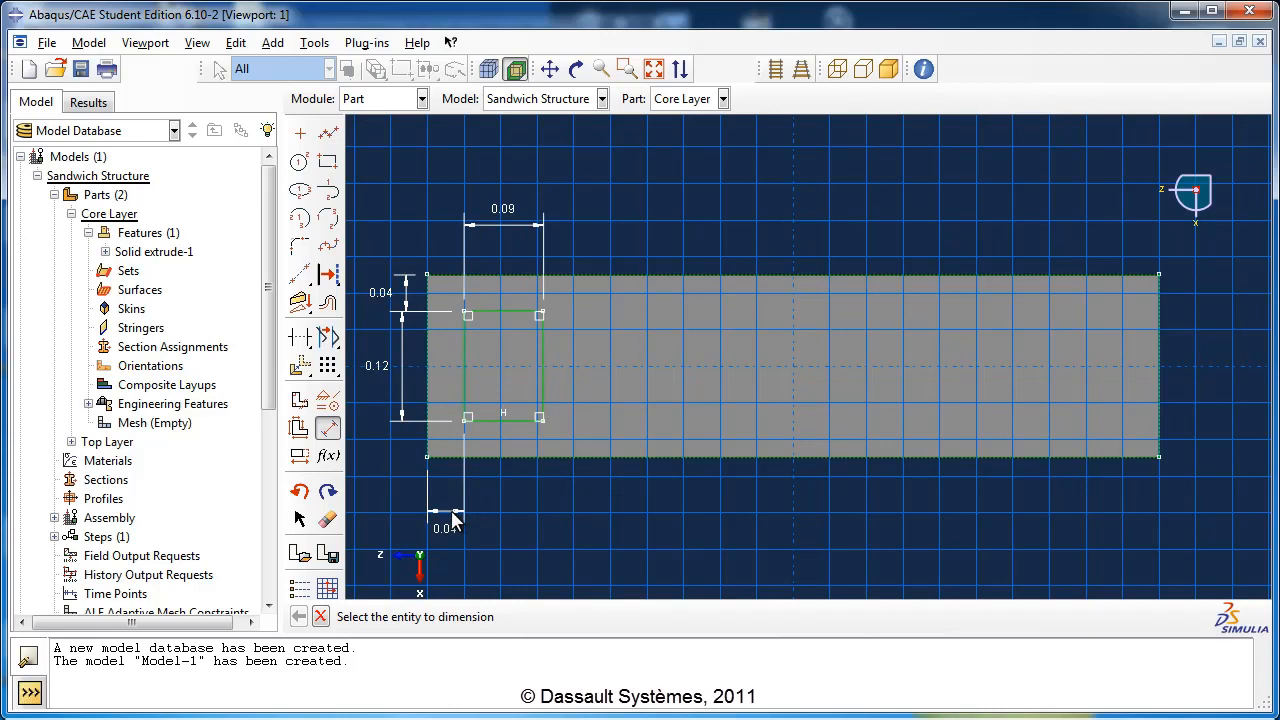
# Step: Set up a linear pattern of the dimensioned rectangle with 6 instances in direction 1 and 1 in direction 2
pyautogui.click(327, 366)
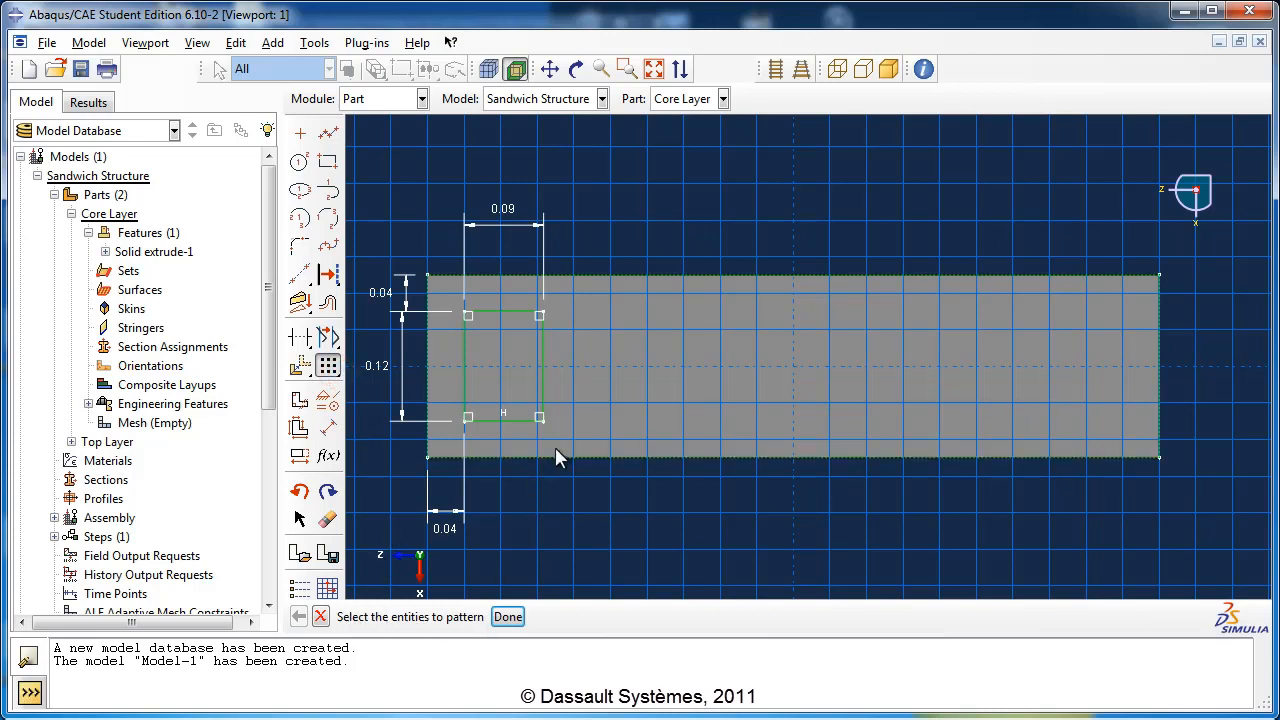
pyautogui.moveTo(572, 448); pyautogui.dragTo(443, 300)
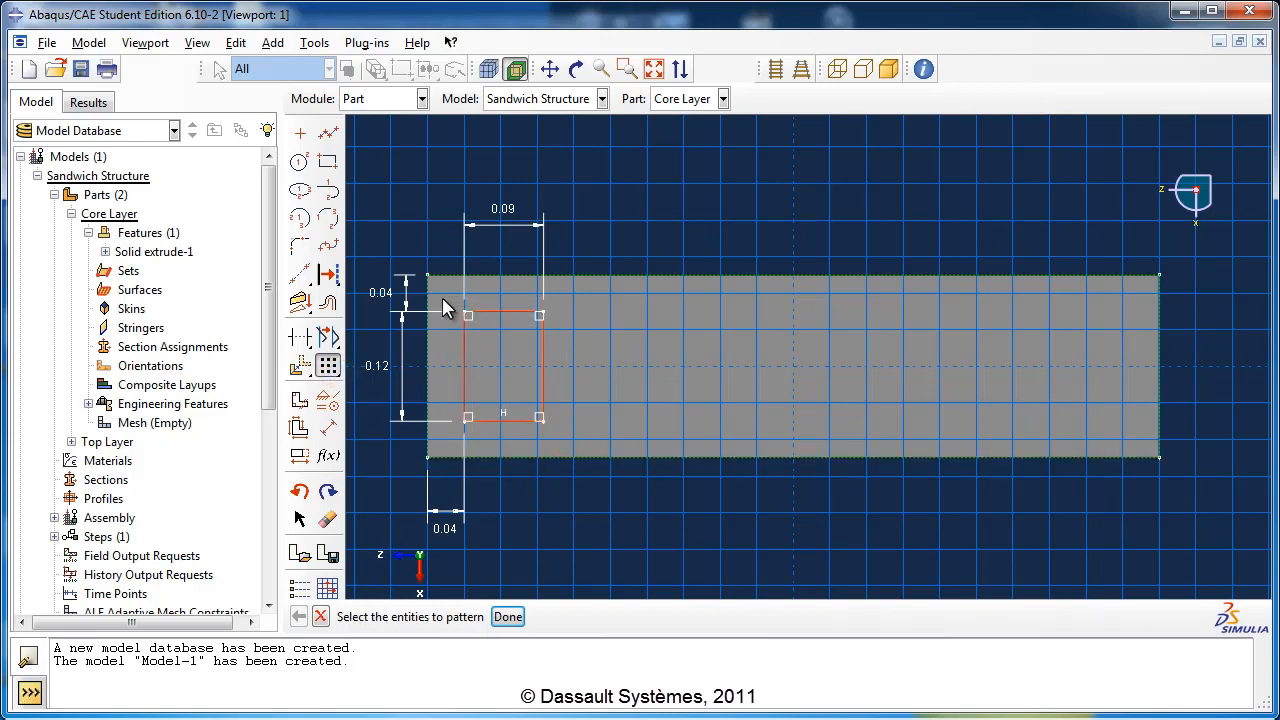
pyautogui.click(508, 617)
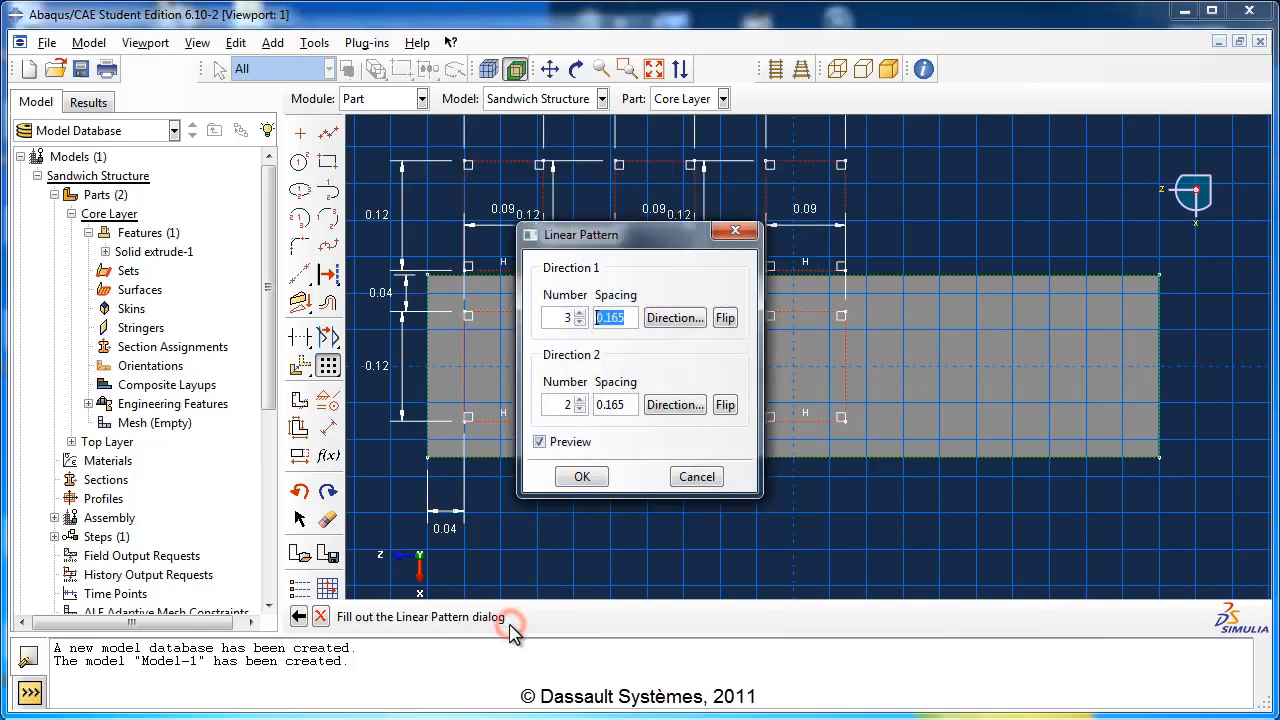
pyautogui.moveTo(612, 244); pyautogui.dragTo(1090, 240)
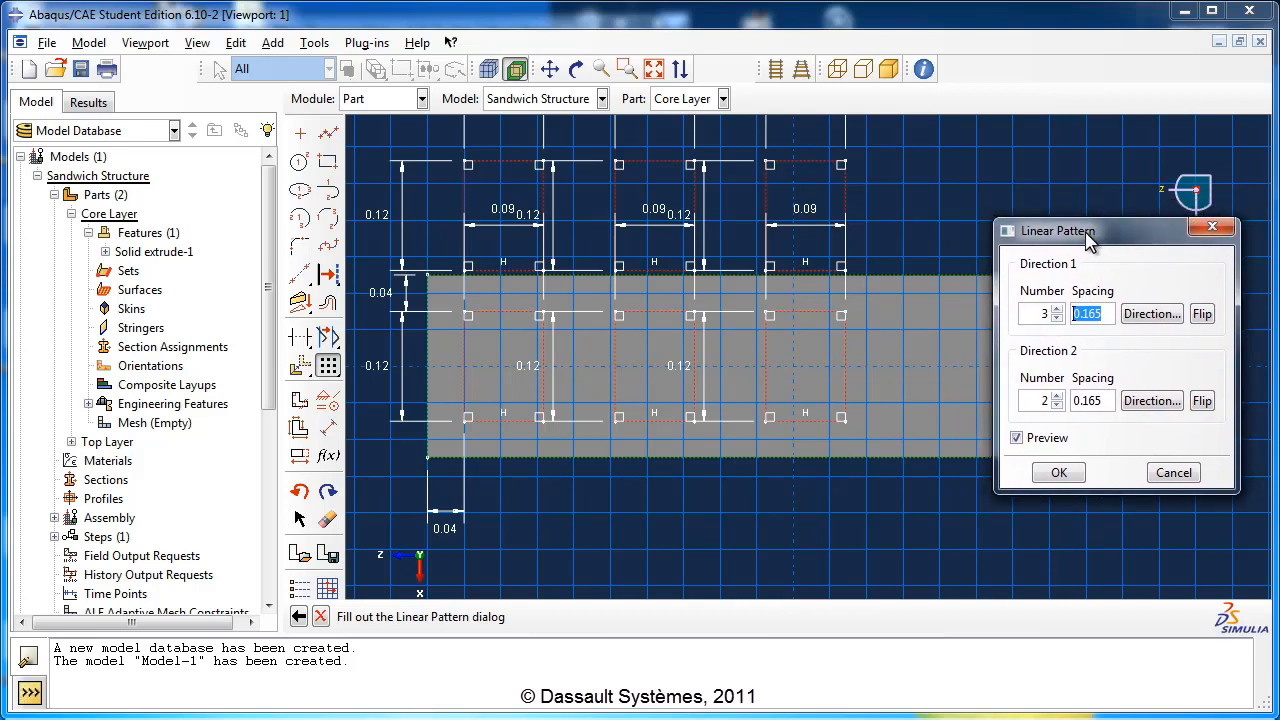
pyautogui.click(1058, 309)
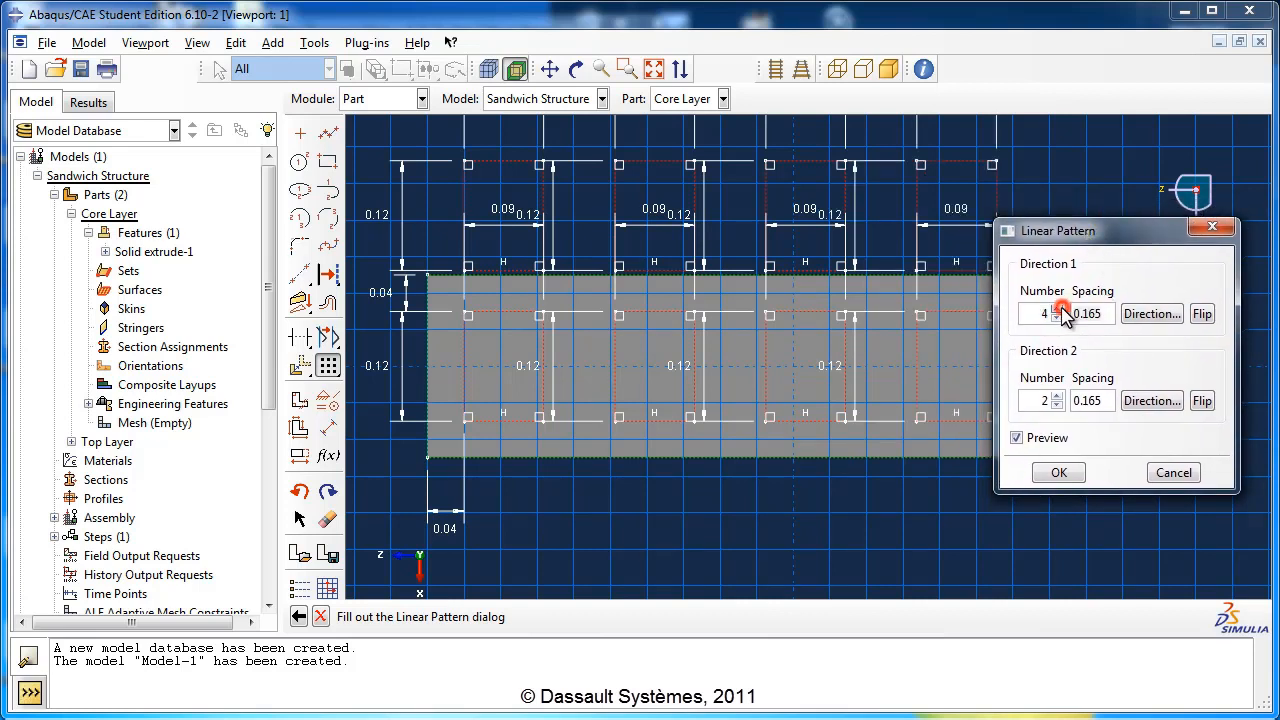
pyautogui.click(1058, 309)
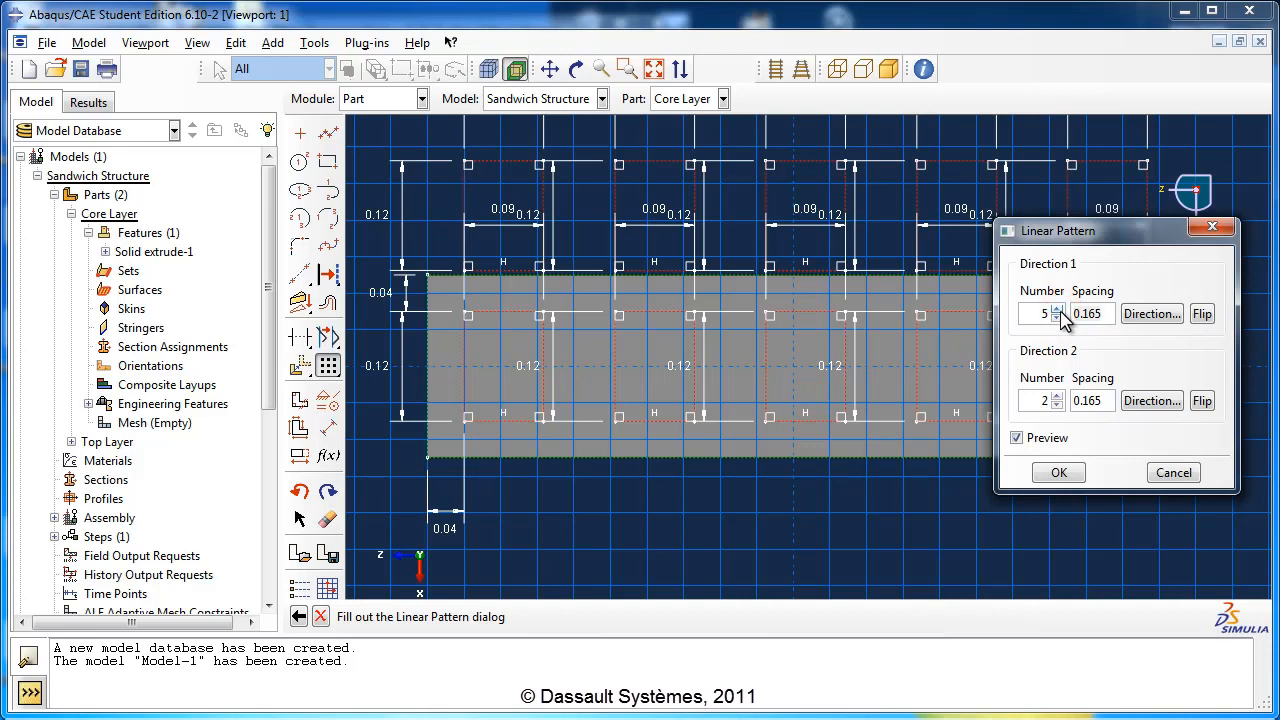
pyautogui.click(1057, 309)
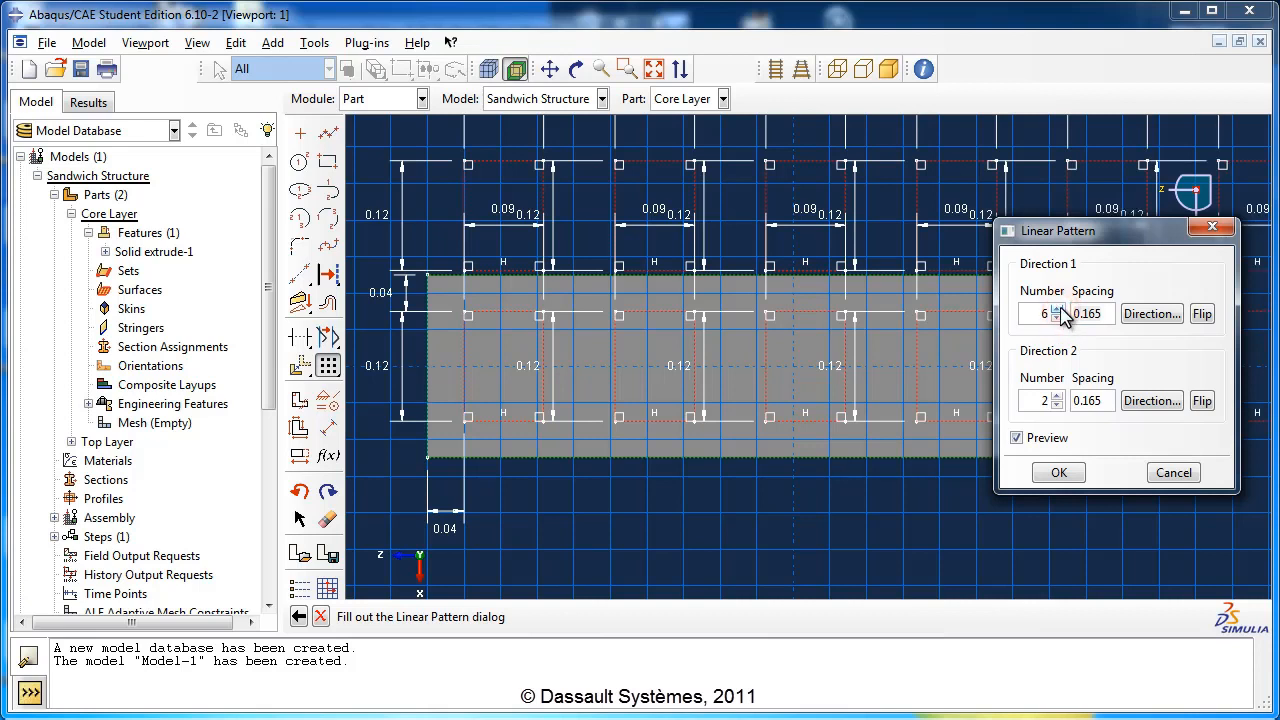
pyautogui.click(1057, 405)
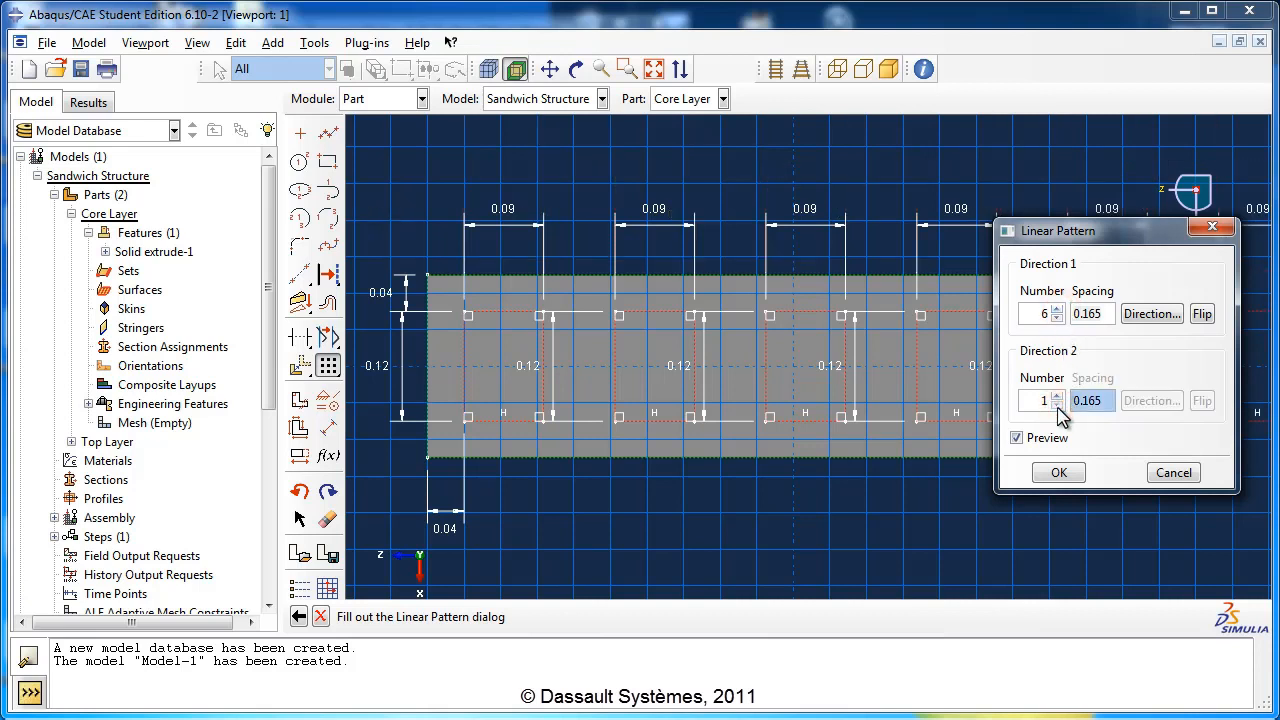
pyautogui.moveTo(1123, 238); pyautogui.dragTo(845, 269)
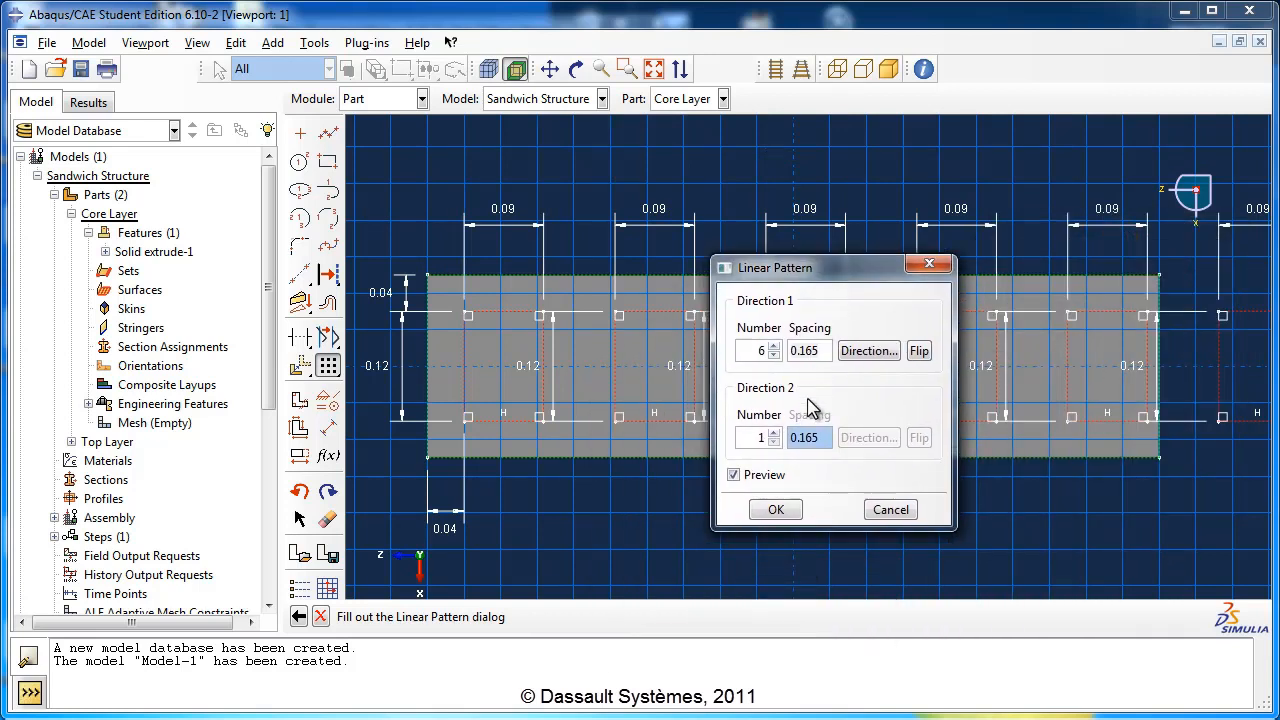
# Step: Set the direction 1 spacing to 0.127 and create the patterned rectangles
pyautogui.moveTo(821, 350); pyautogui.dragTo(790, 352)
pyautogui.write('0.127')
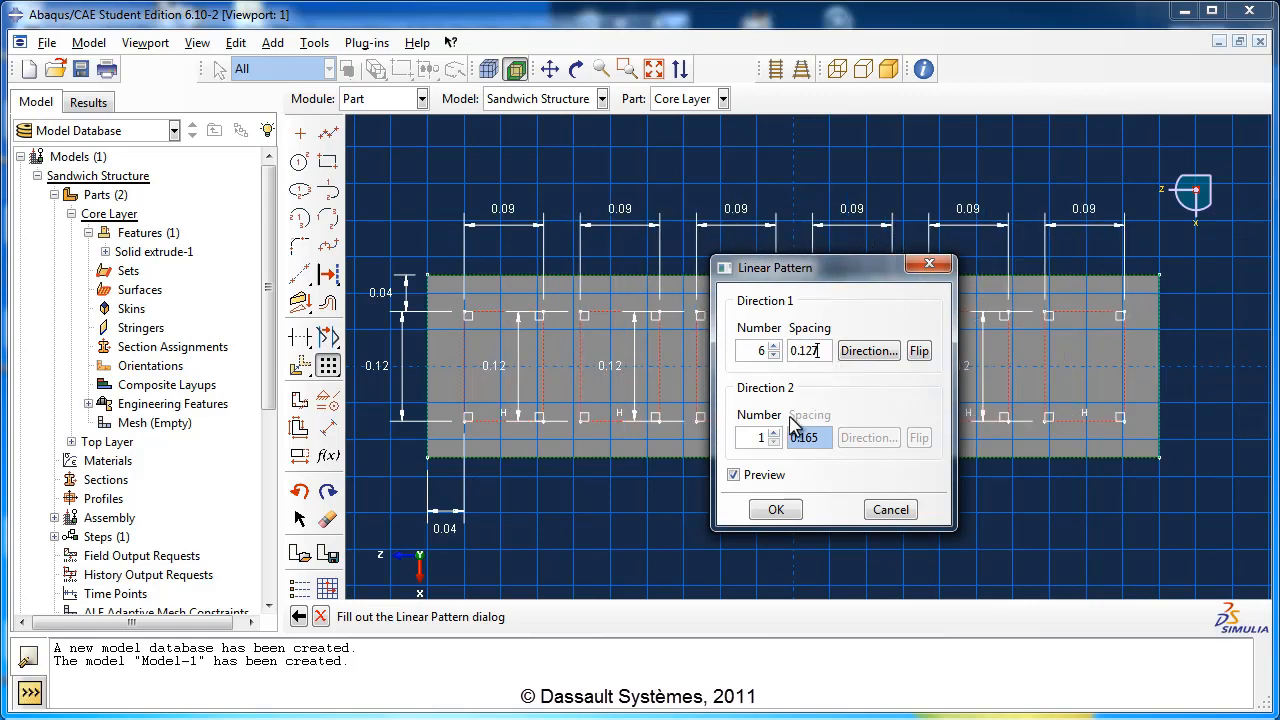
pyautogui.click(734, 476)
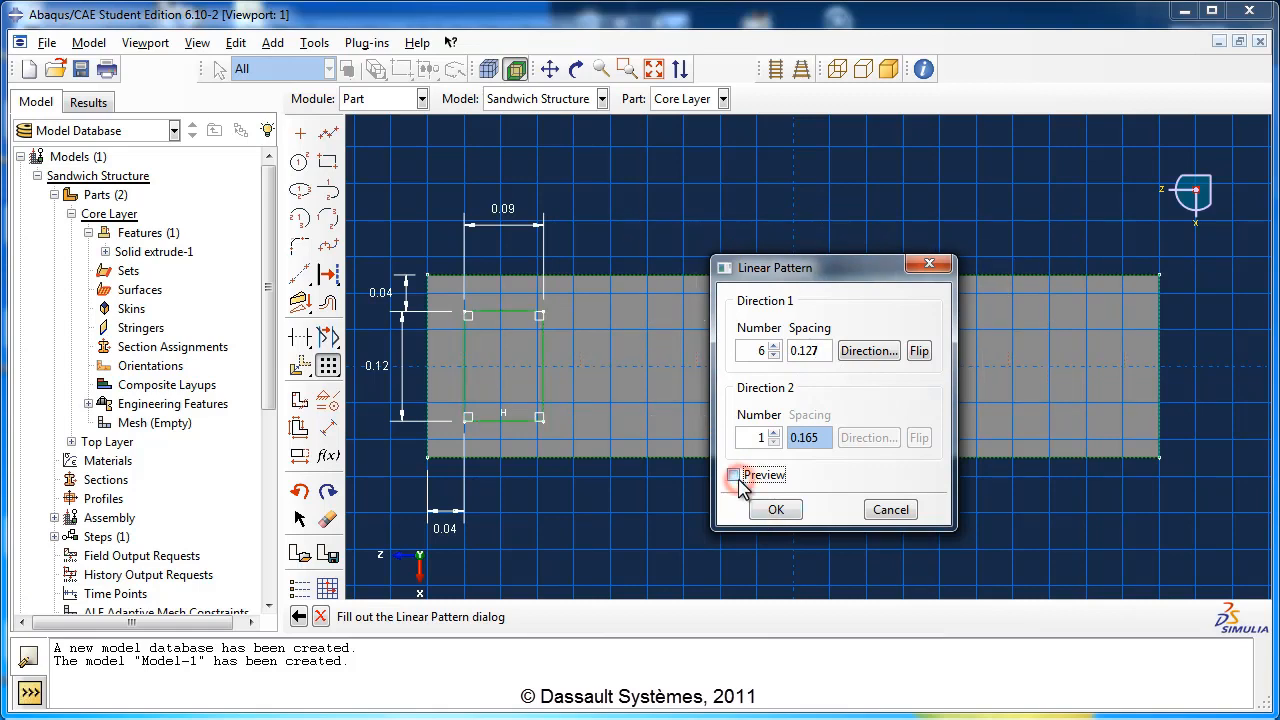
pyautogui.click(734, 476)
pyautogui.click(777, 510)
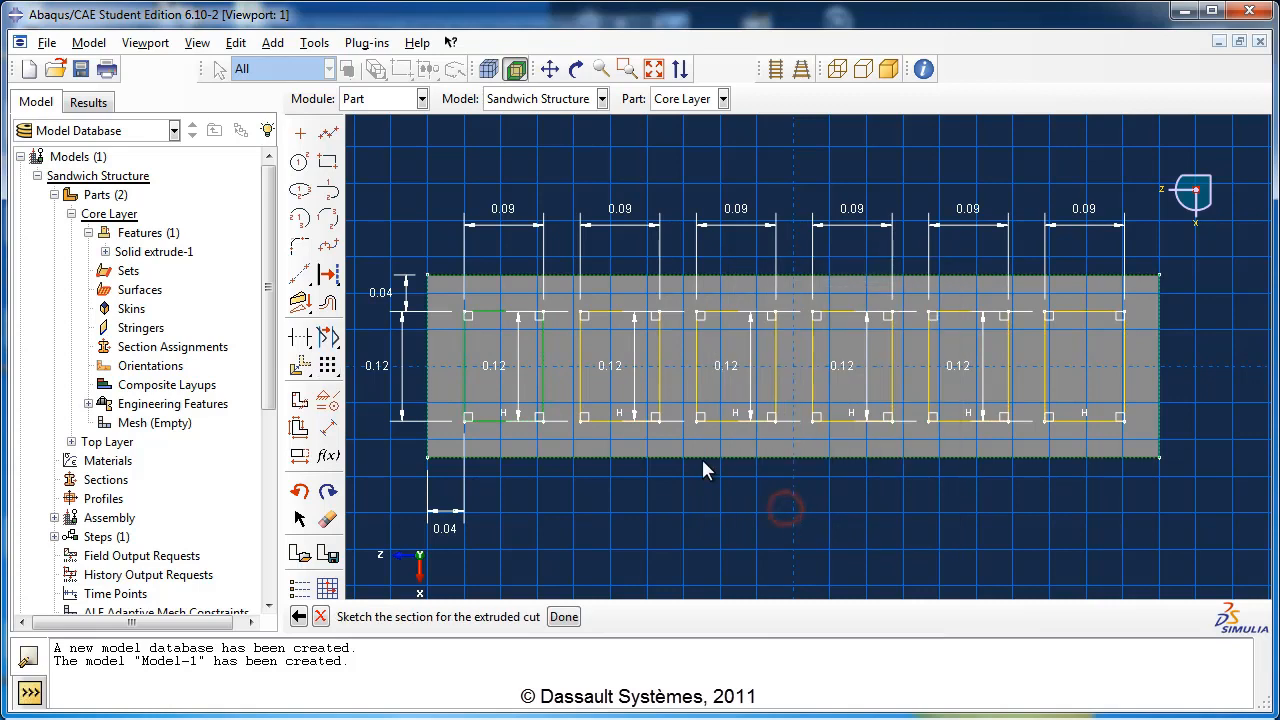
# Step: Finish the sketch and cut the six rectangles through the whole core layer with the Through All end condition
pyautogui.click(563, 617)
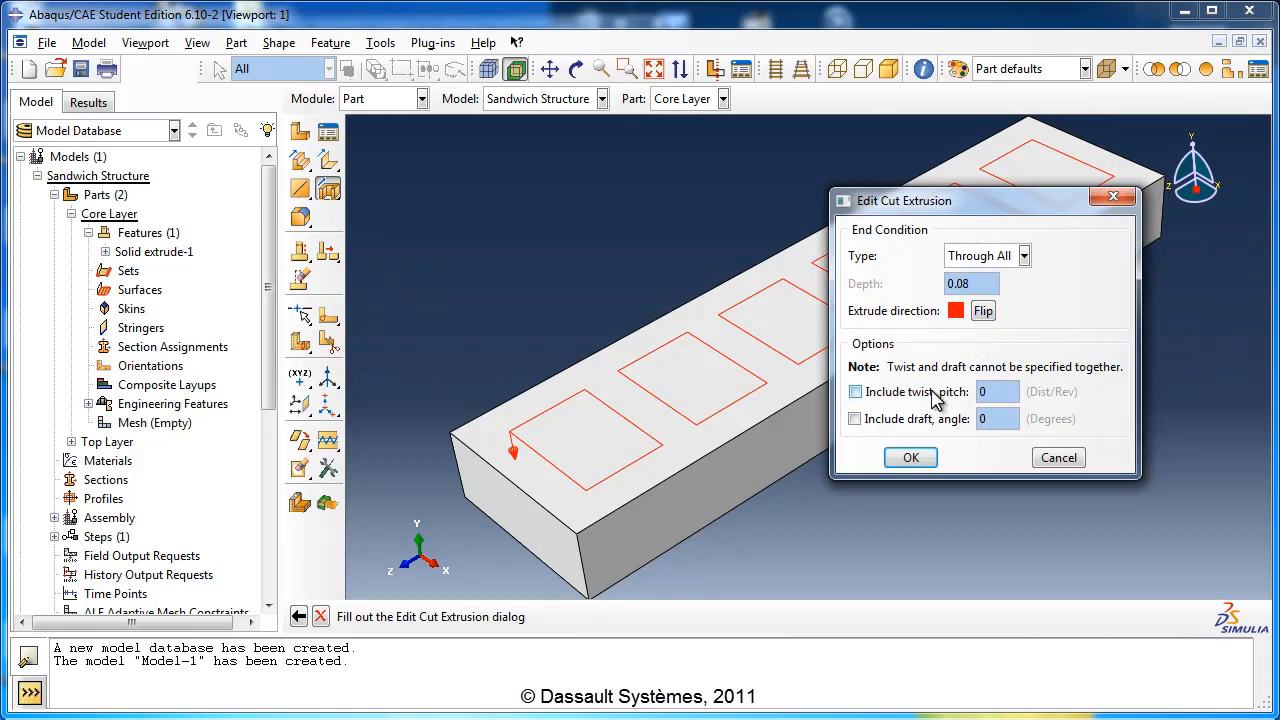
pyautogui.click(902, 458)
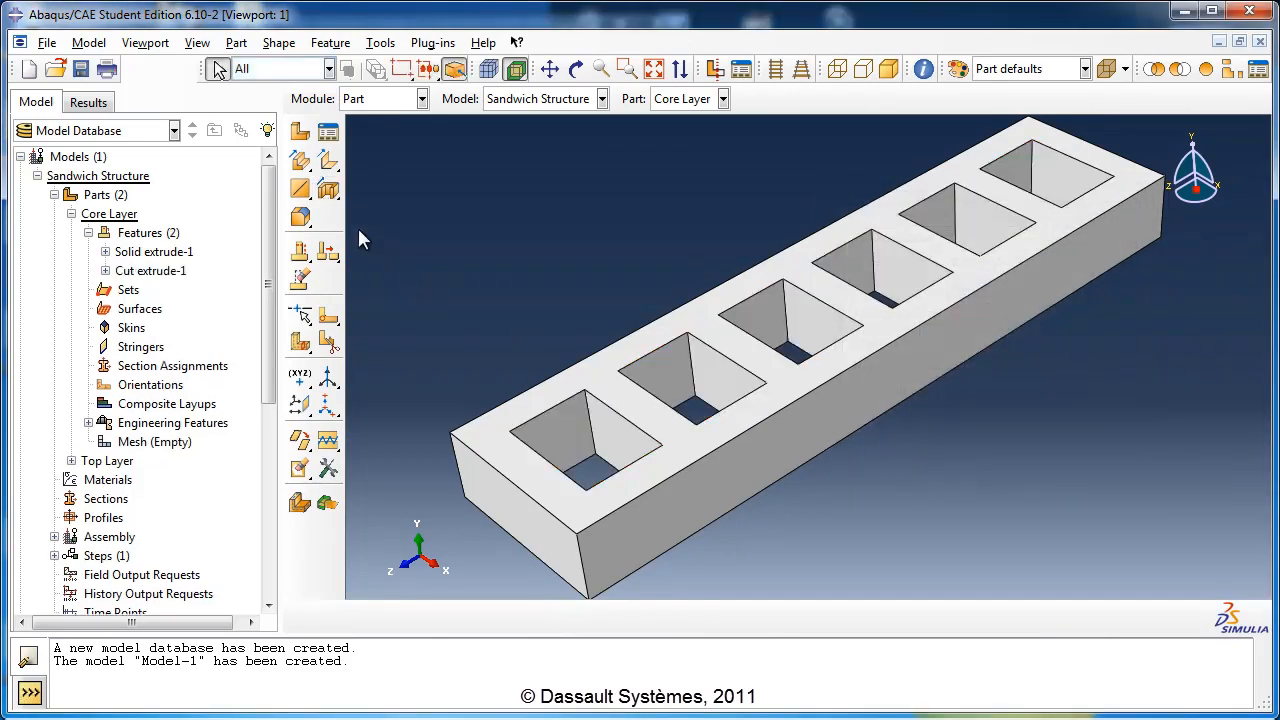
pyautogui.click(576, 69)
pyautogui.moveTo(829, 289); pyautogui.dragTo(860, 314)
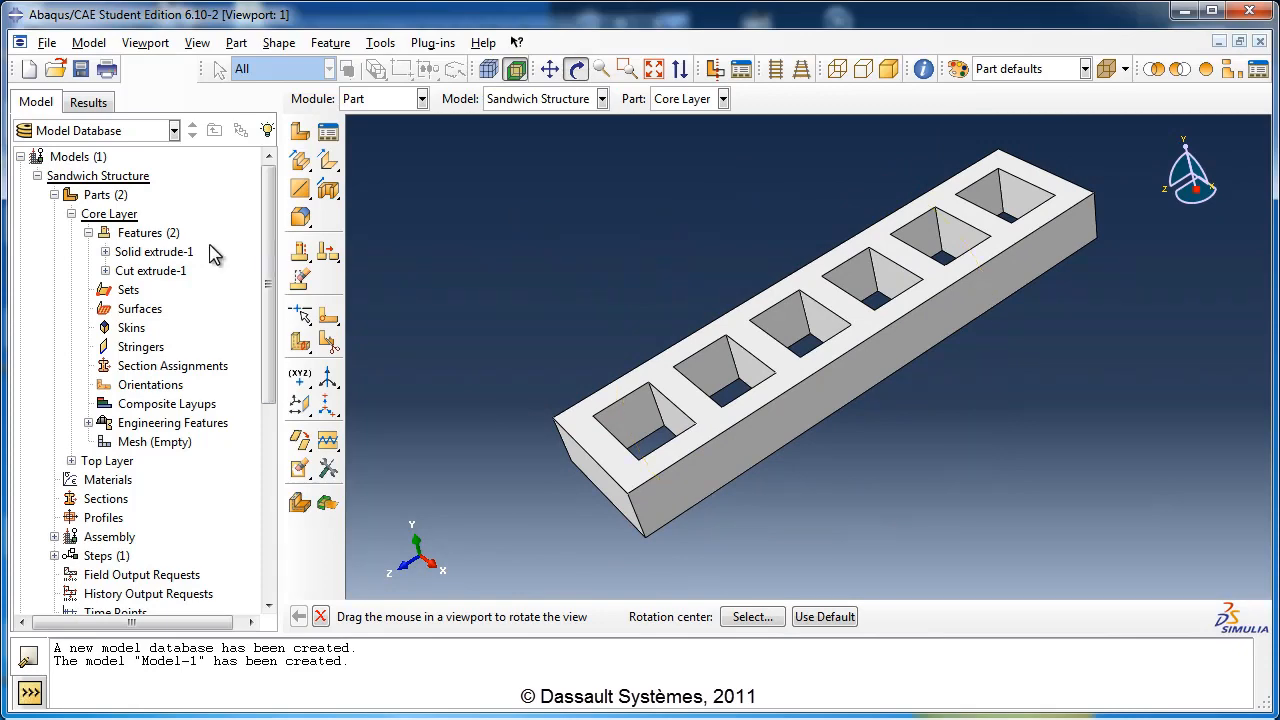
# Step: Create a 3D deformable solid extrusion part named Bottom Layer with approximate size 2
pyautogui.click(88, 232)
pyautogui.click(71, 214)
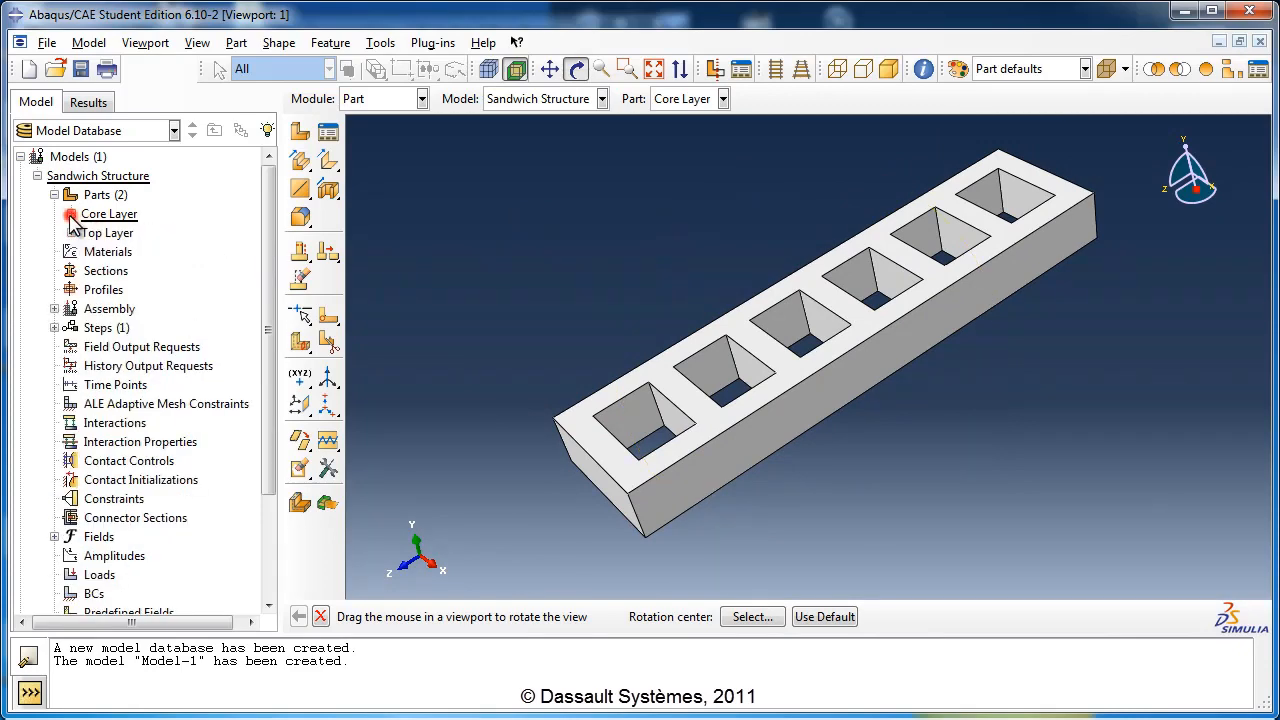
pyautogui.doubleClick(97, 194)
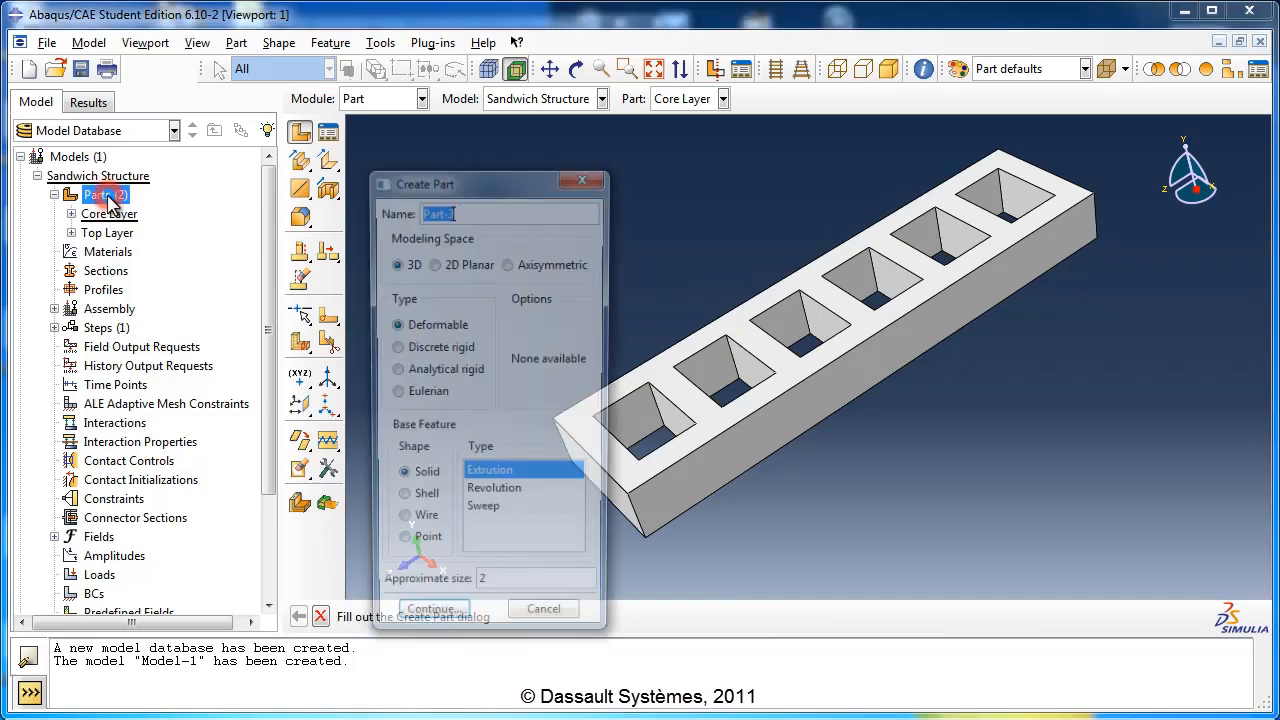
pyautogui.write('Bo')
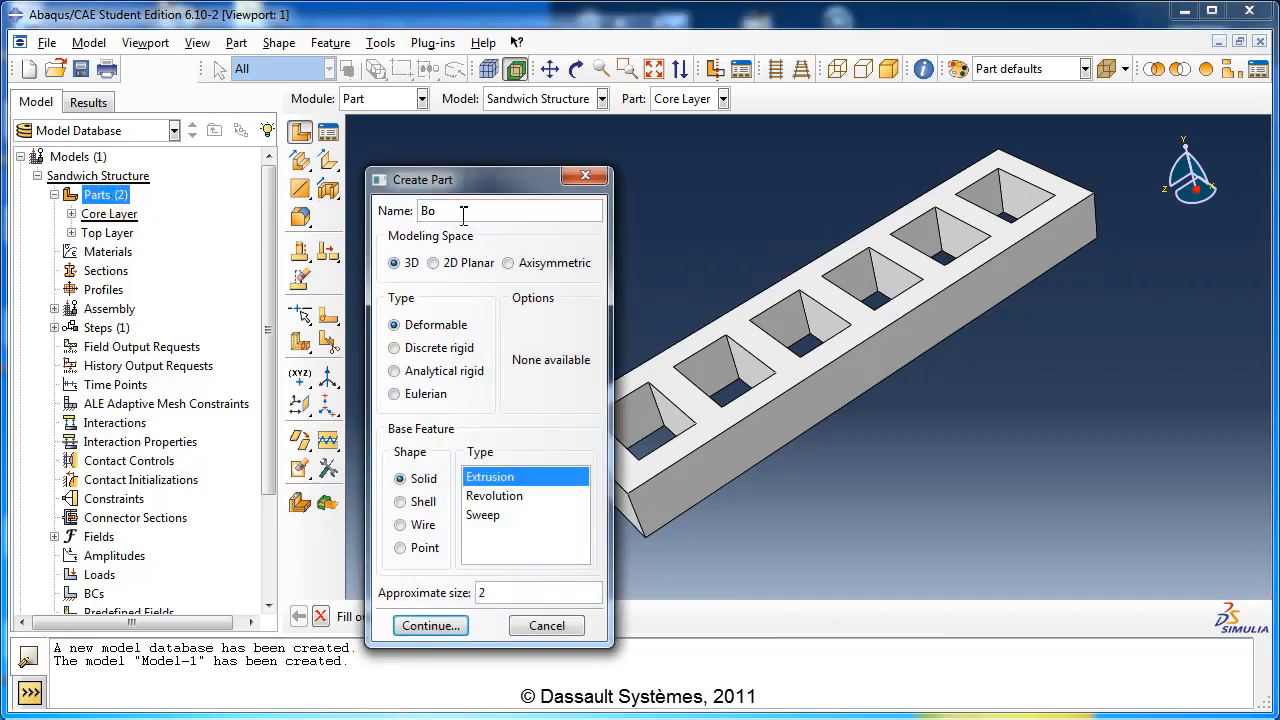
pyautogui.write('ttom Layer')
pyautogui.click(453, 630)
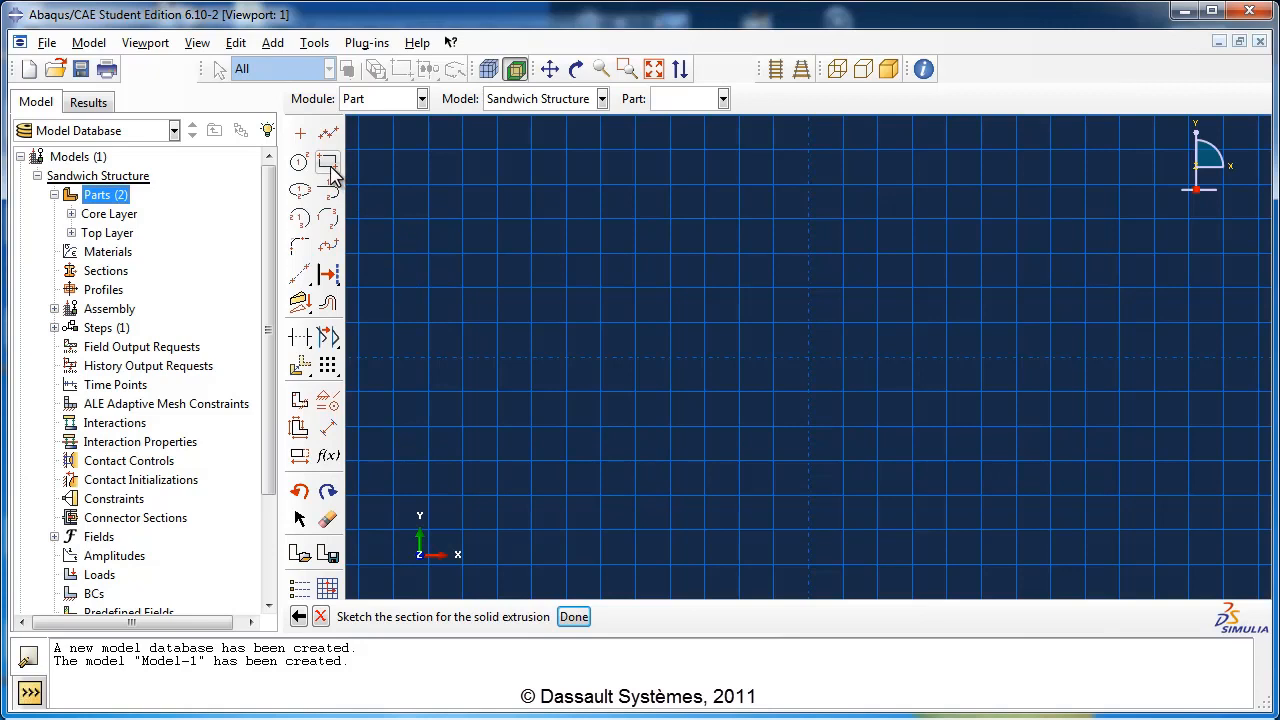
# Step: Sketch a rectangle about 0.23 wide and 0.06 high, extending up and right from the origin
pyautogui.click(329, 164)
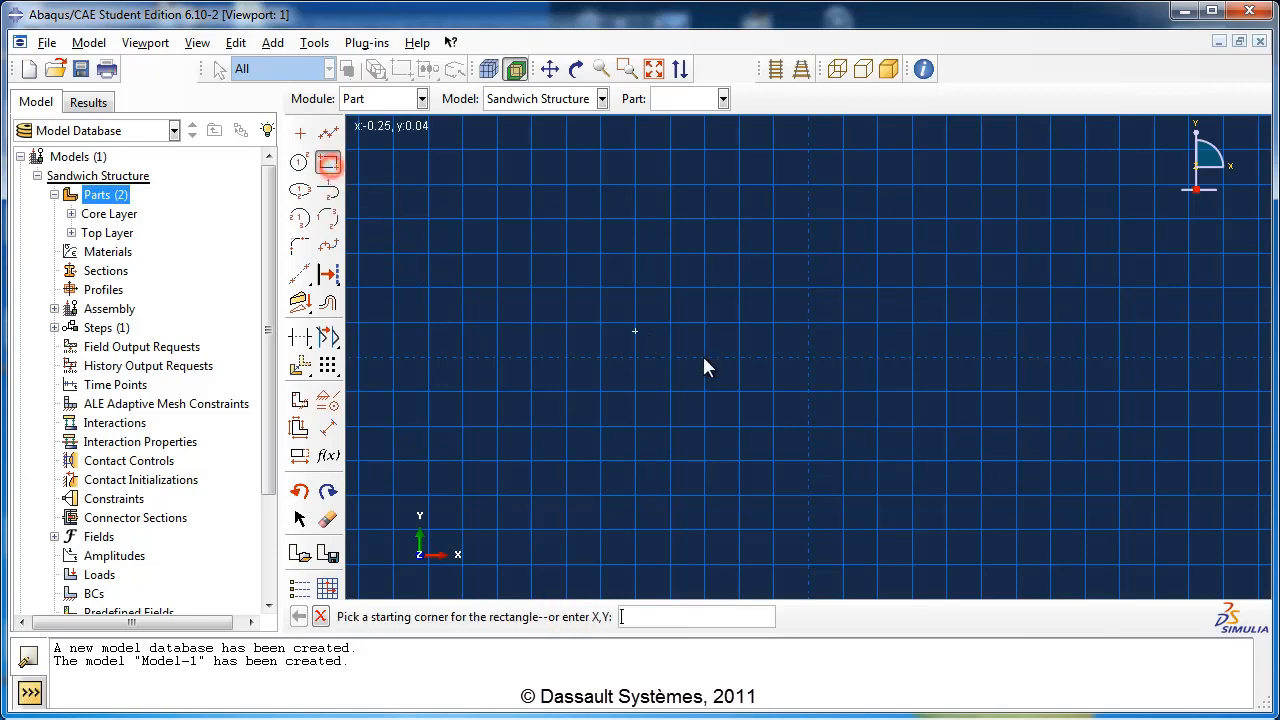
pyautogui.click(808, 353)
pyautogui.click(960, 318)
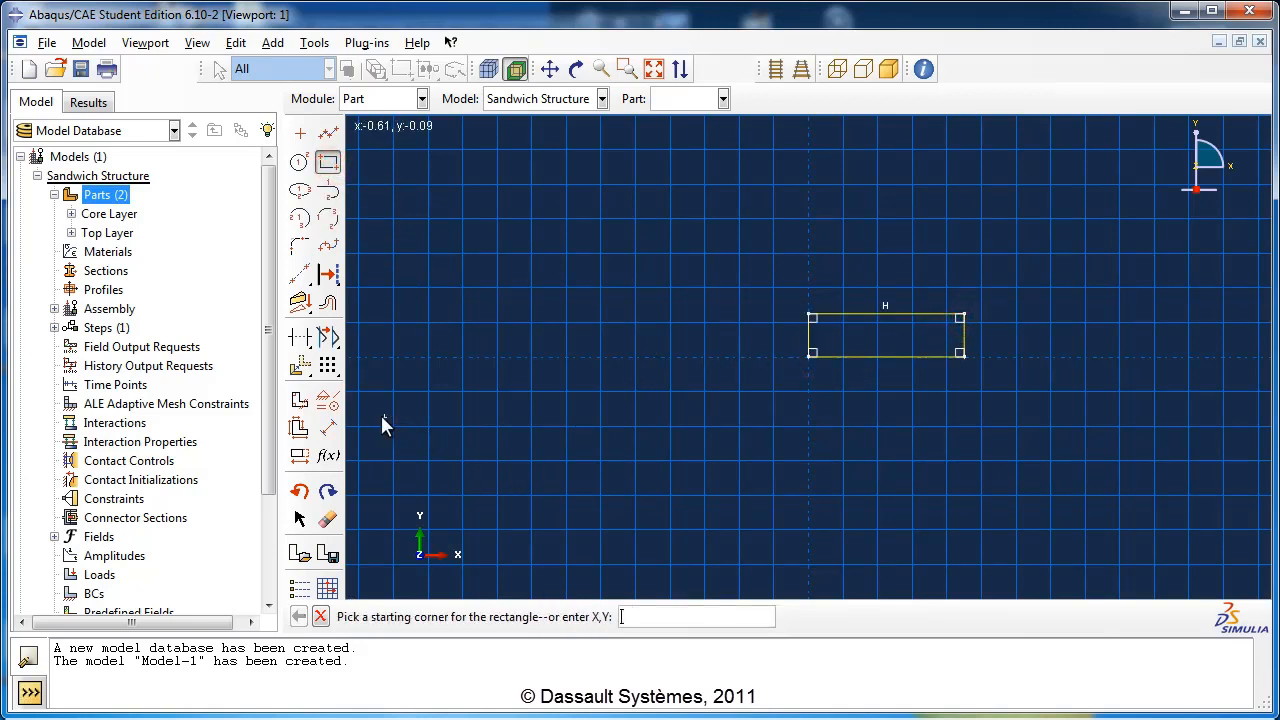
# Step: Dimension the width of the bottom layer's rectangle as 0.2
pyautogui.click(333, 432)
pyautogui.click(863, 354)
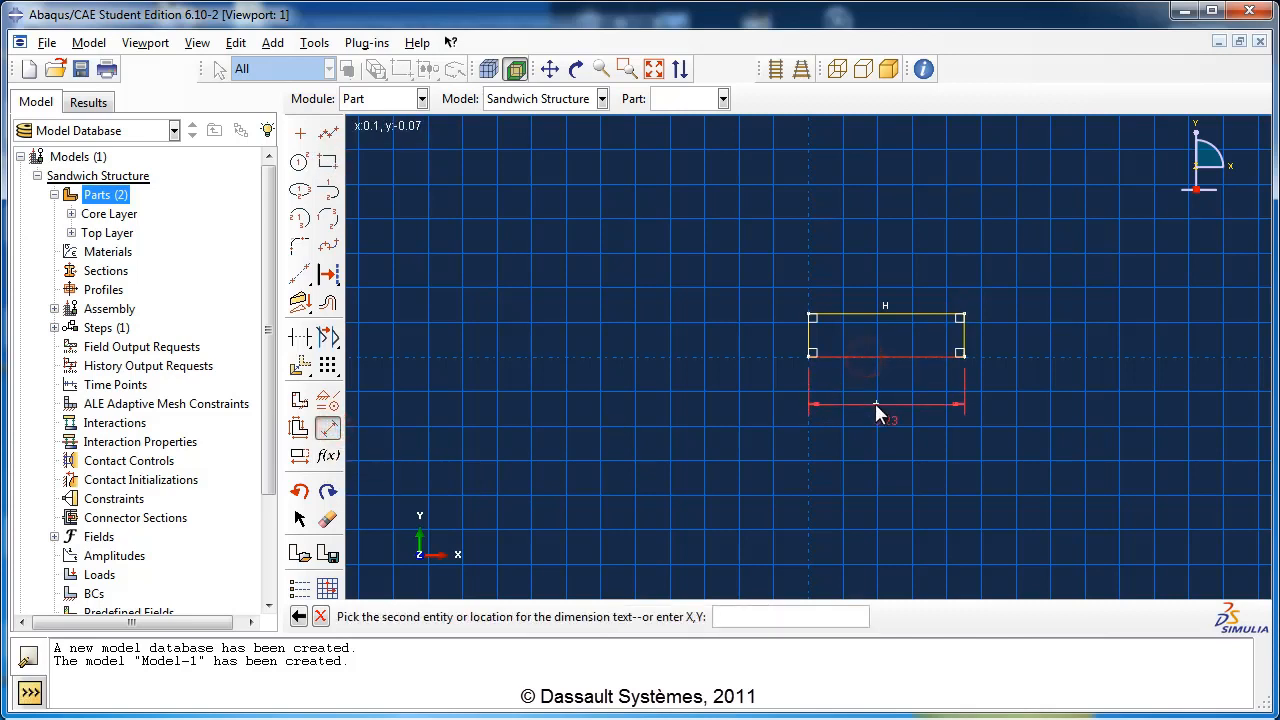
pyautogui.click(875, 403)
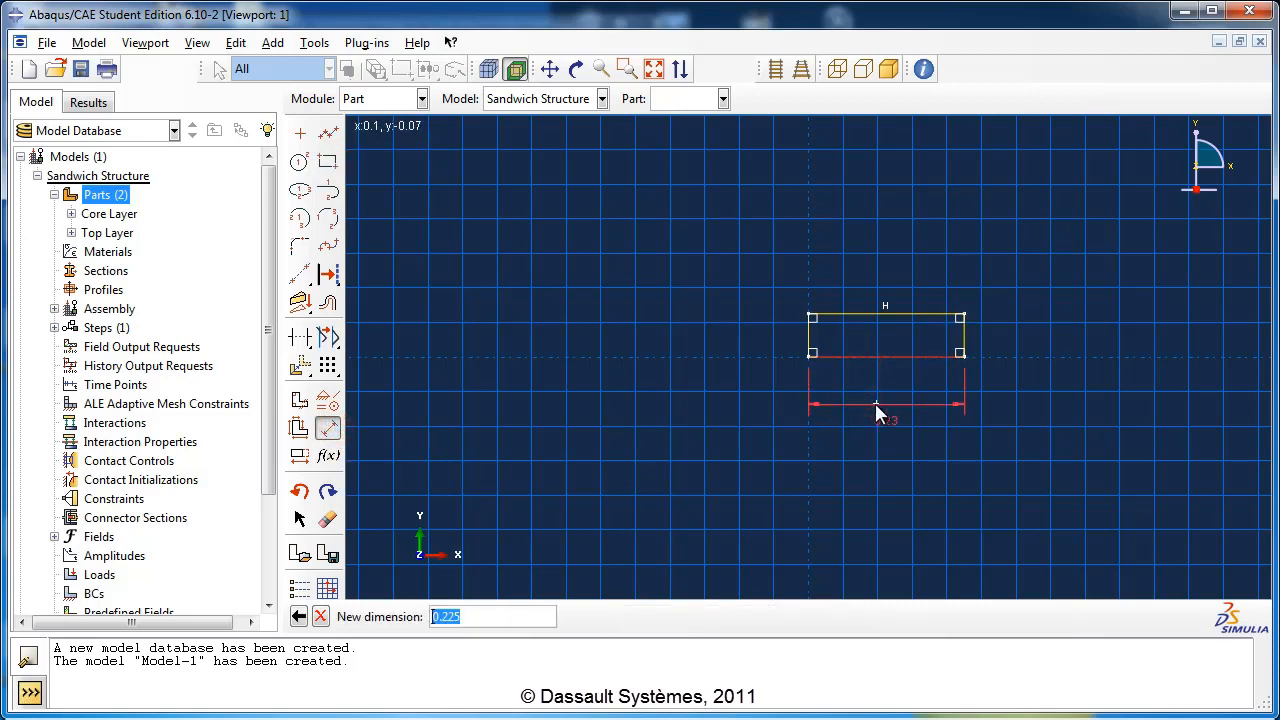
pyautogui.write('0.2')
pyautogui.press('Return')
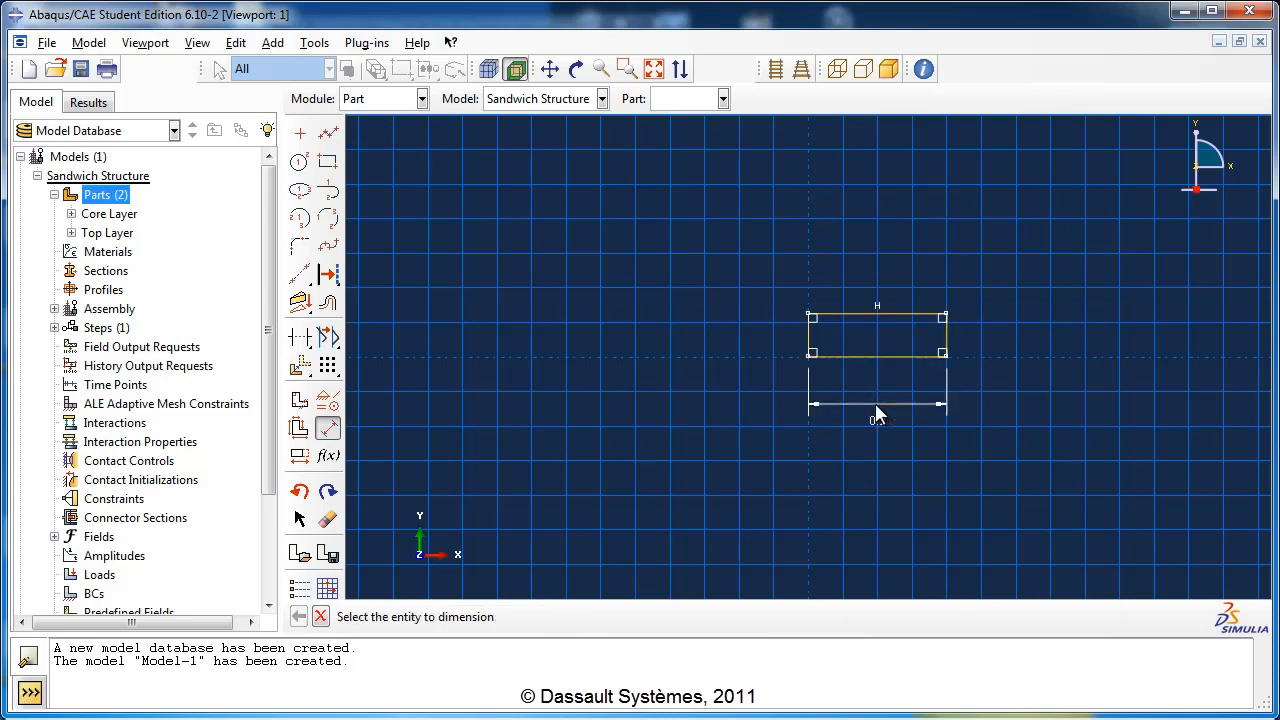
# Step: Dimension the height of the bottom layer's rectangle as 0.03
pyautogui.click(808, 338)
pyautogui.click(769, 334)
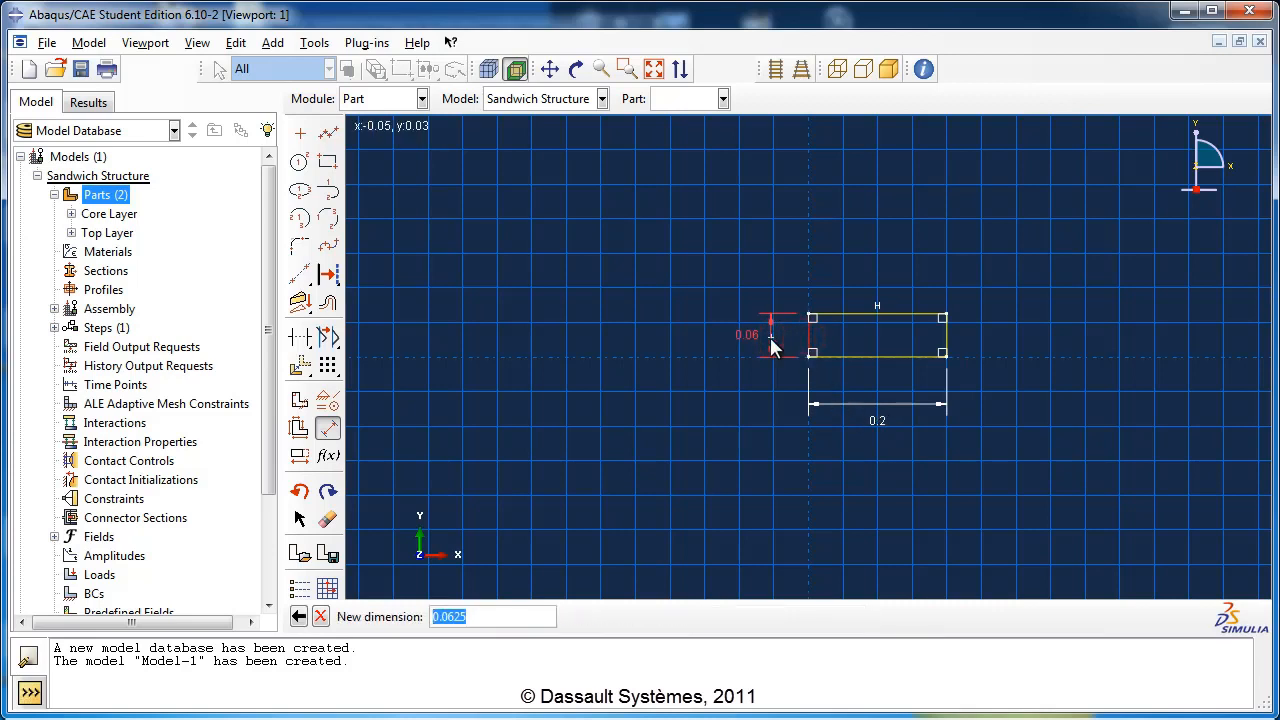
pyautogui.write('0.03')
pyautogui.press('Return')
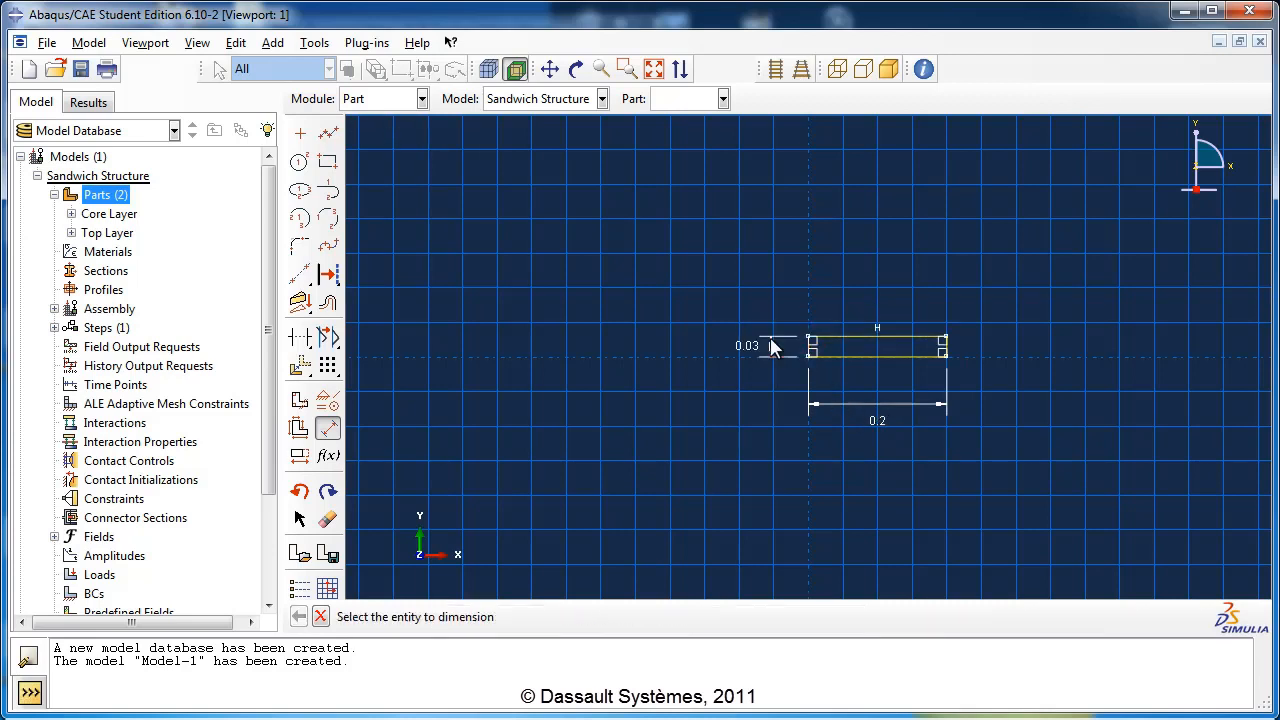
pyautogui.click(320, 616)
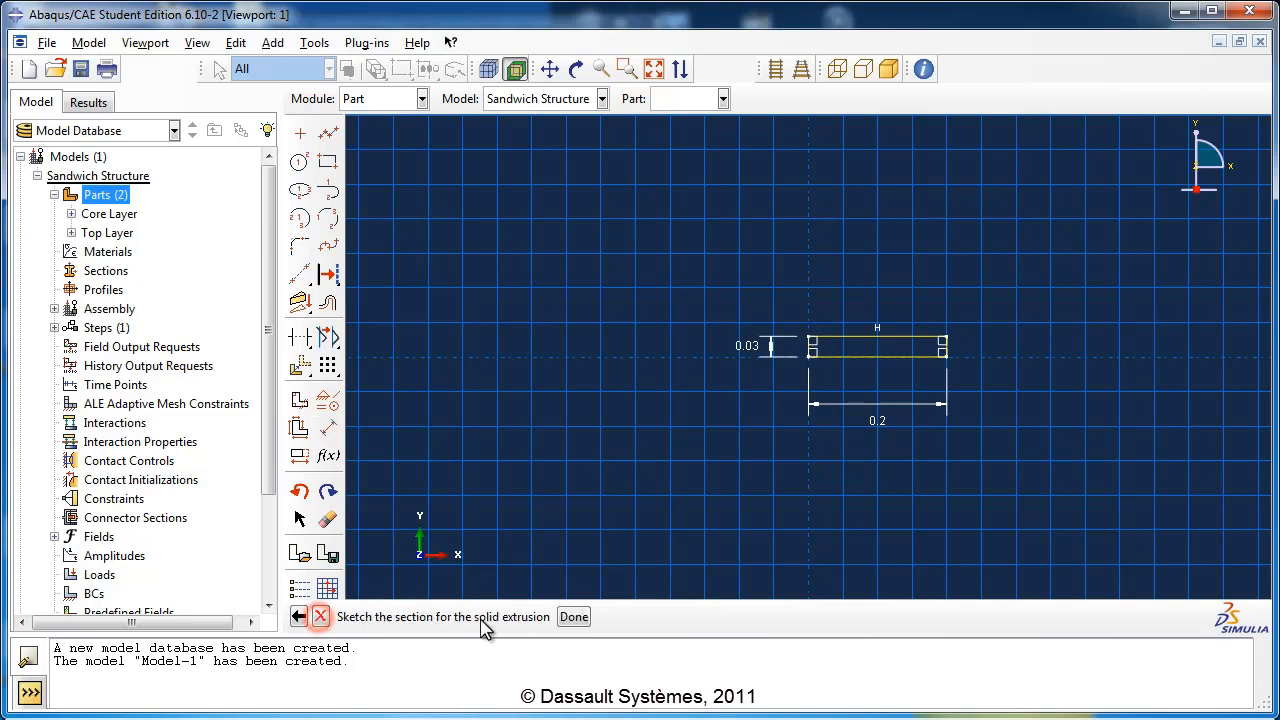
# Step: Finish the section sketch and extrude it to a depth of 0.8
pyautogui.click(573, 617)
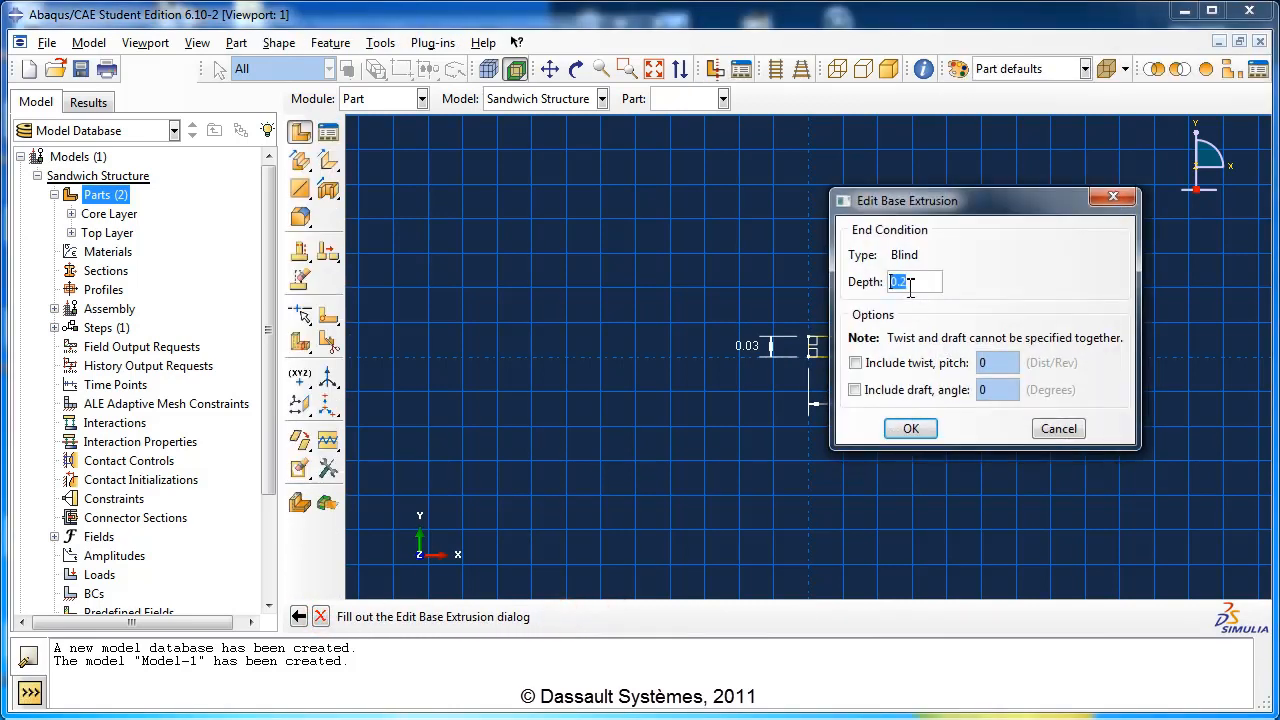
pyautogui.click(902, 283)
pyautogui.write('.8')
pyautogui.click(910, 430)
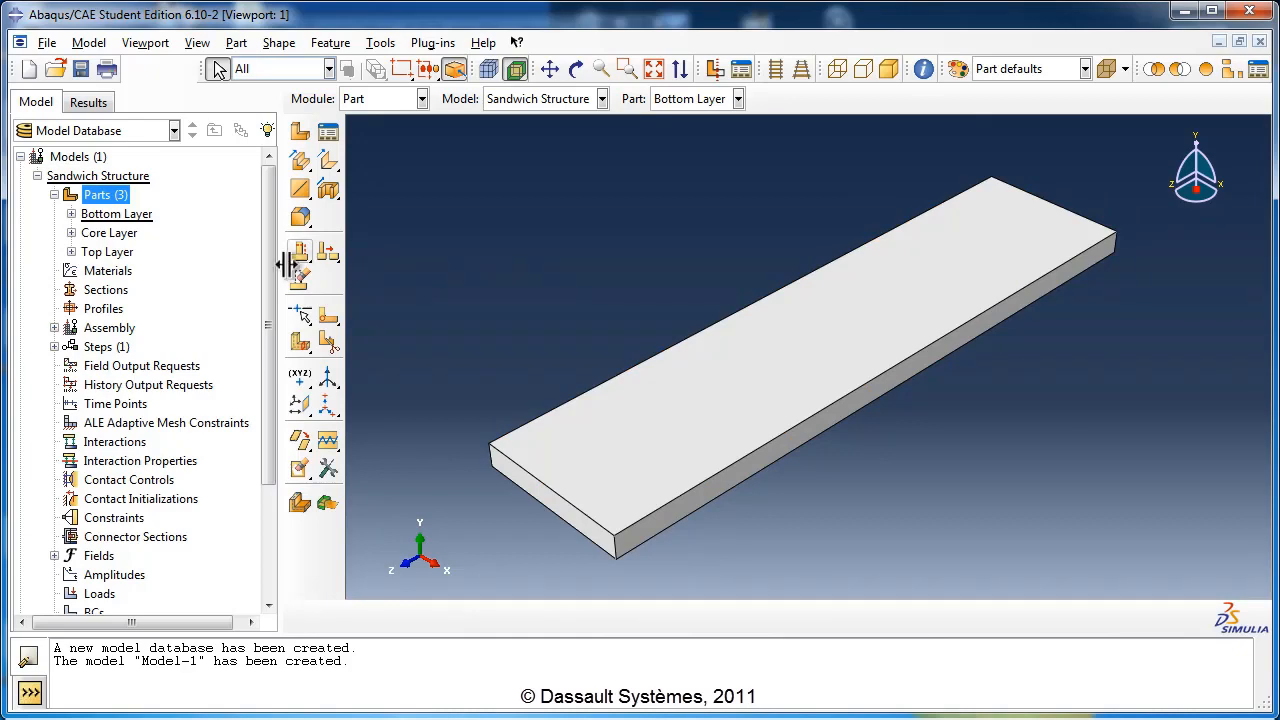
# Step: Start a new material in the Sandwich Structure model and name it AISI 1005 Steel
pyautogui.click(54, 195)
pyautogui.doubleClick(112, 215)
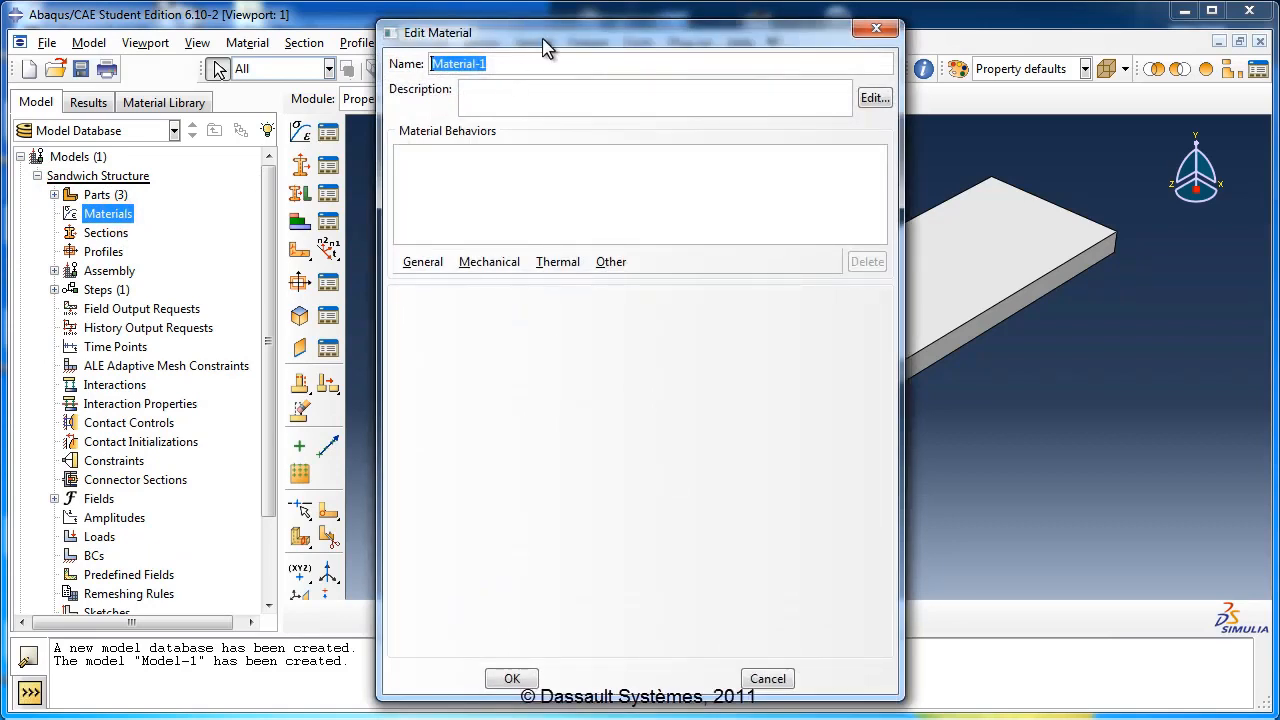
pyautogui.moveTo(546, 34); pyautogui.dragTo(459, 38)
pyautogui.write('AISI 1005 Steel')
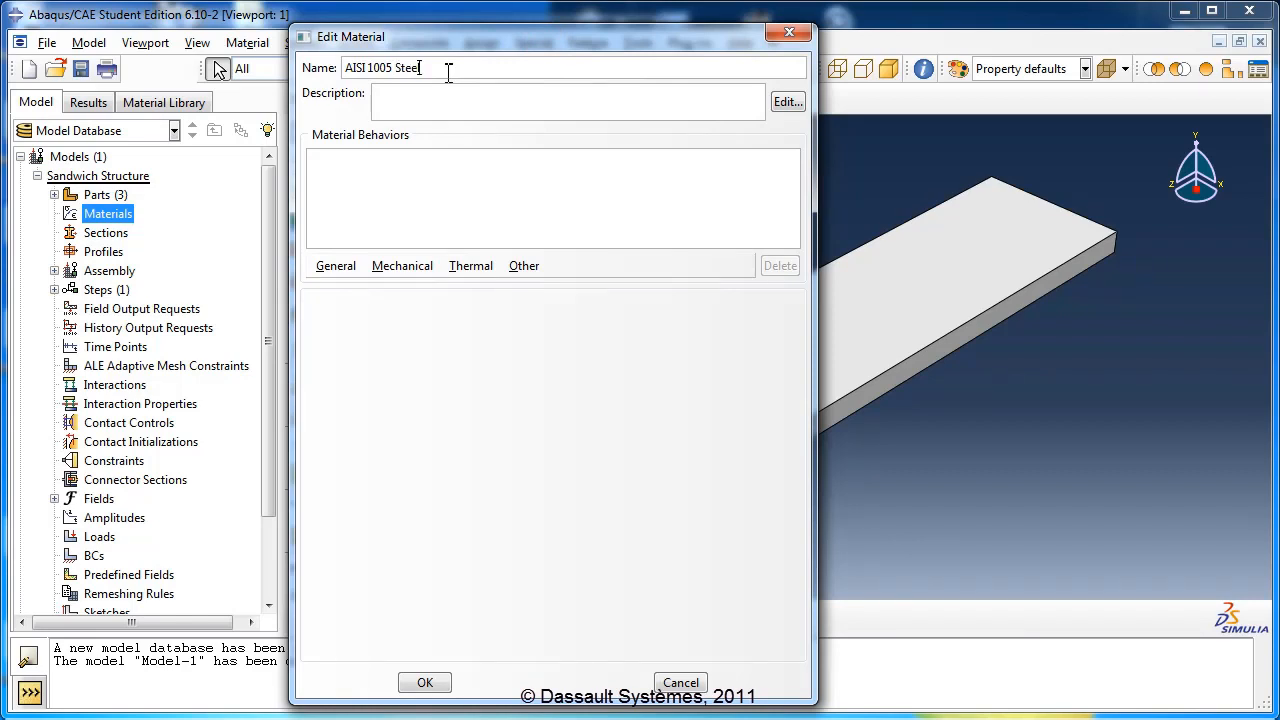
# Step: Add a density behavior to the steel with a mass density of 7800
pyautogui.click(343, 266)
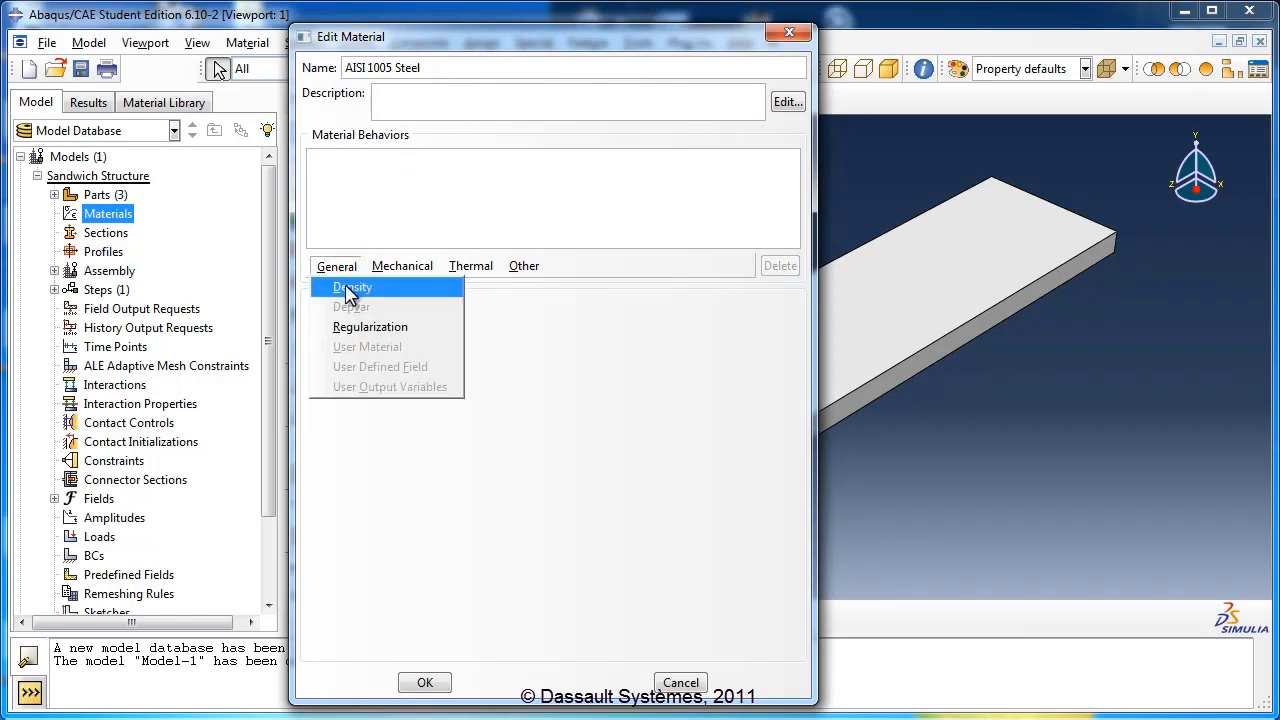
pyautogui.click(350, 288)
pyautogui.click(372, 432)
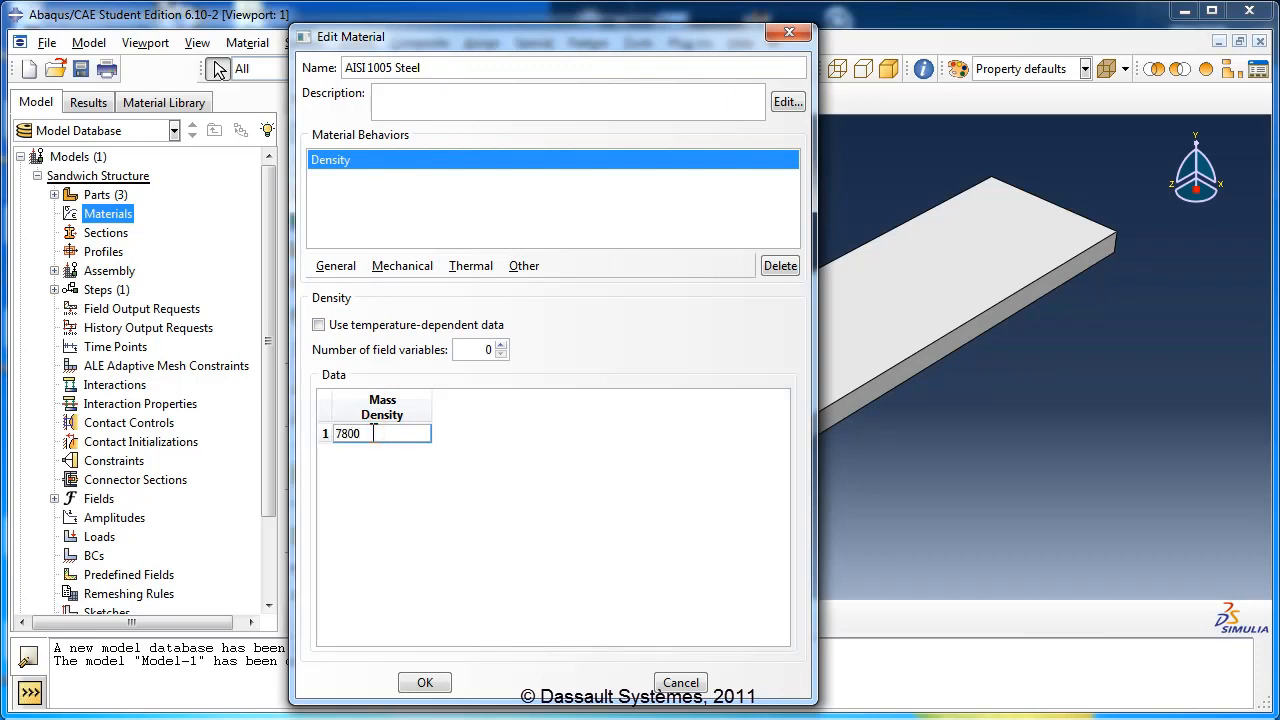
pyautogui.click(491, 460)
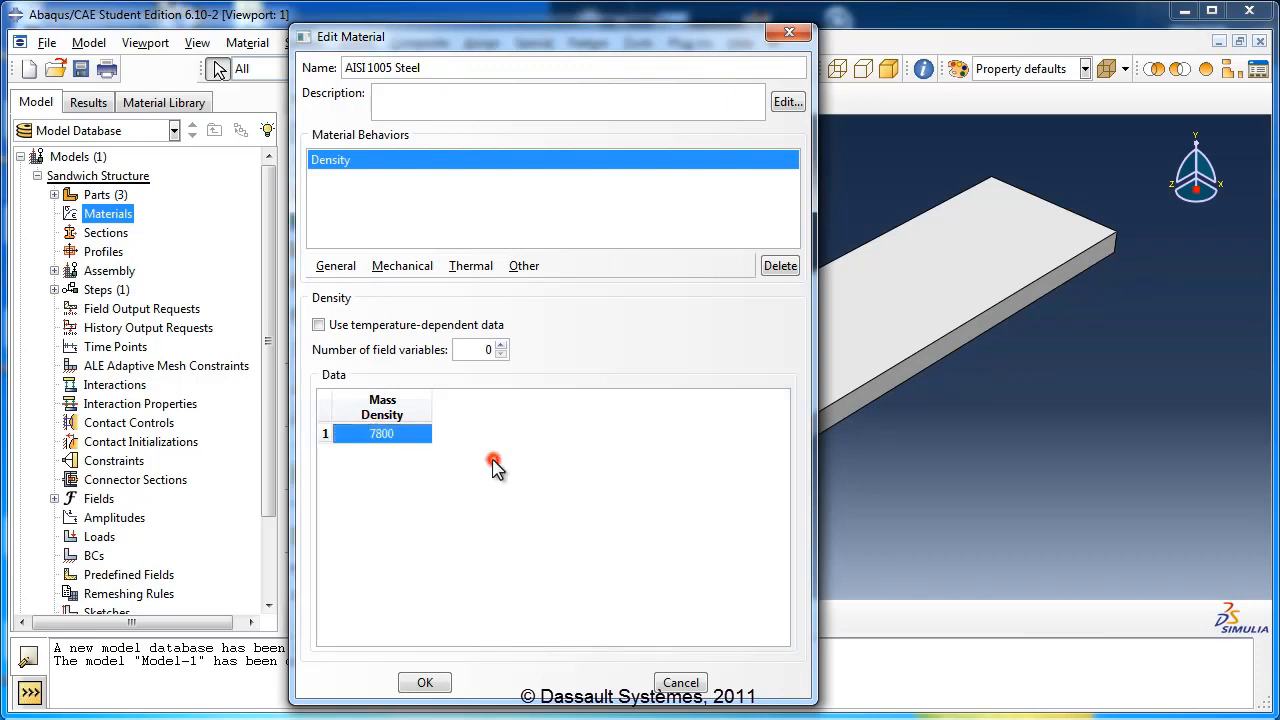
# Step: Add an isotropic elastic behavior with Young's modulus 200E9 and Poisson's ratio 0.29 to the steel, and save the material
pyautogui.click(408, 270)
pyautogui.moveTo(408, 288)
pyautogui.click(660, 292)
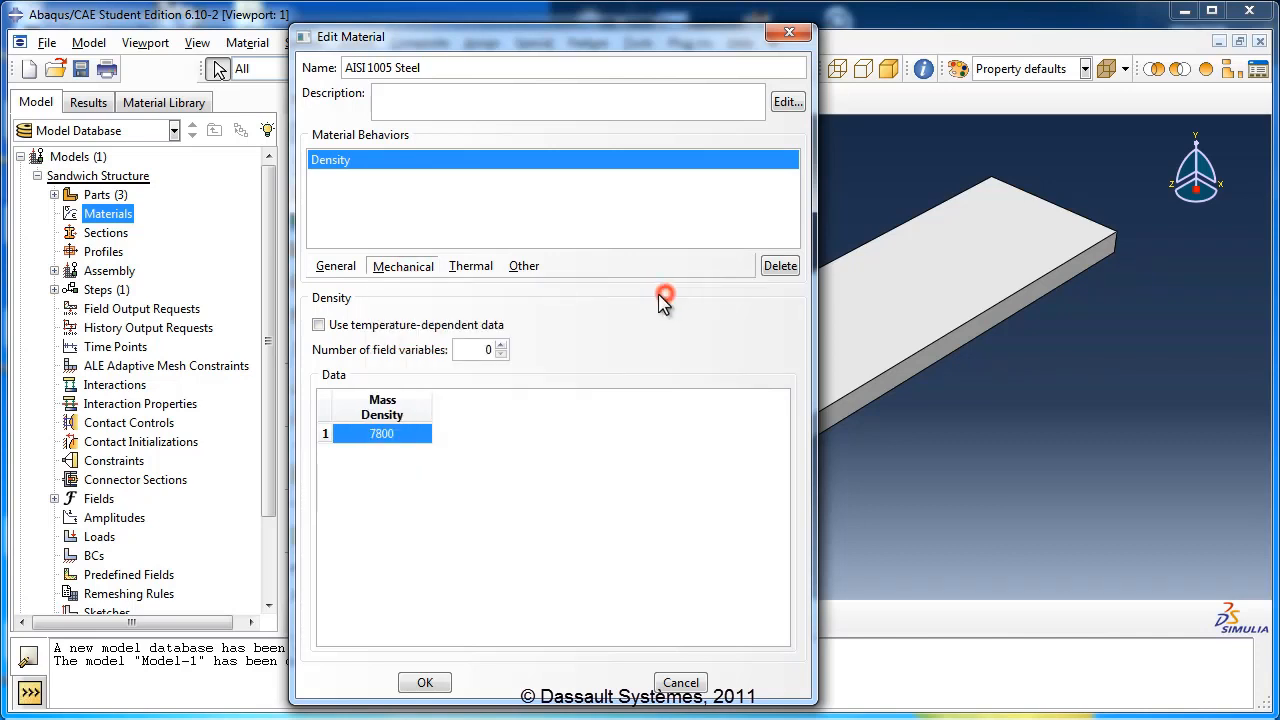
pyautogui.click(390, 538)
pyautogui.write('2')
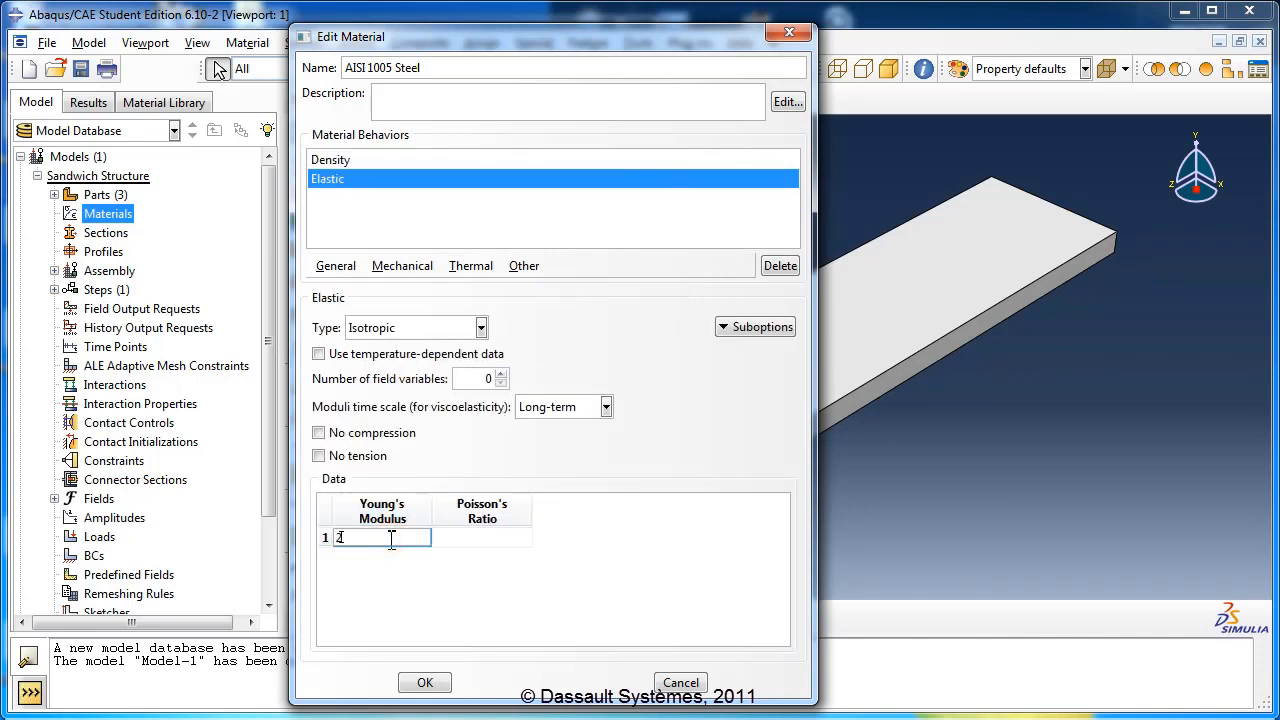
pyautogui.write('00E9')
pyautogui.press('Tab')
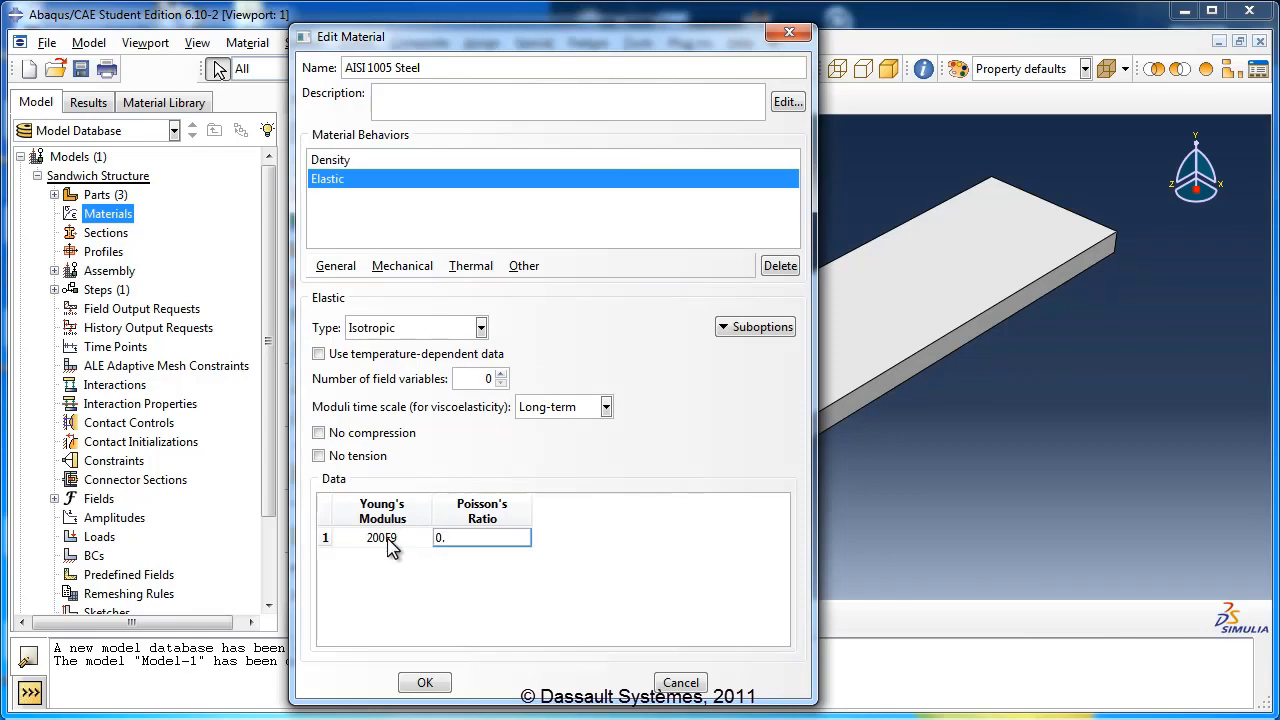
pyautogui.write('0.29')
pyautogui.click(524, 556)
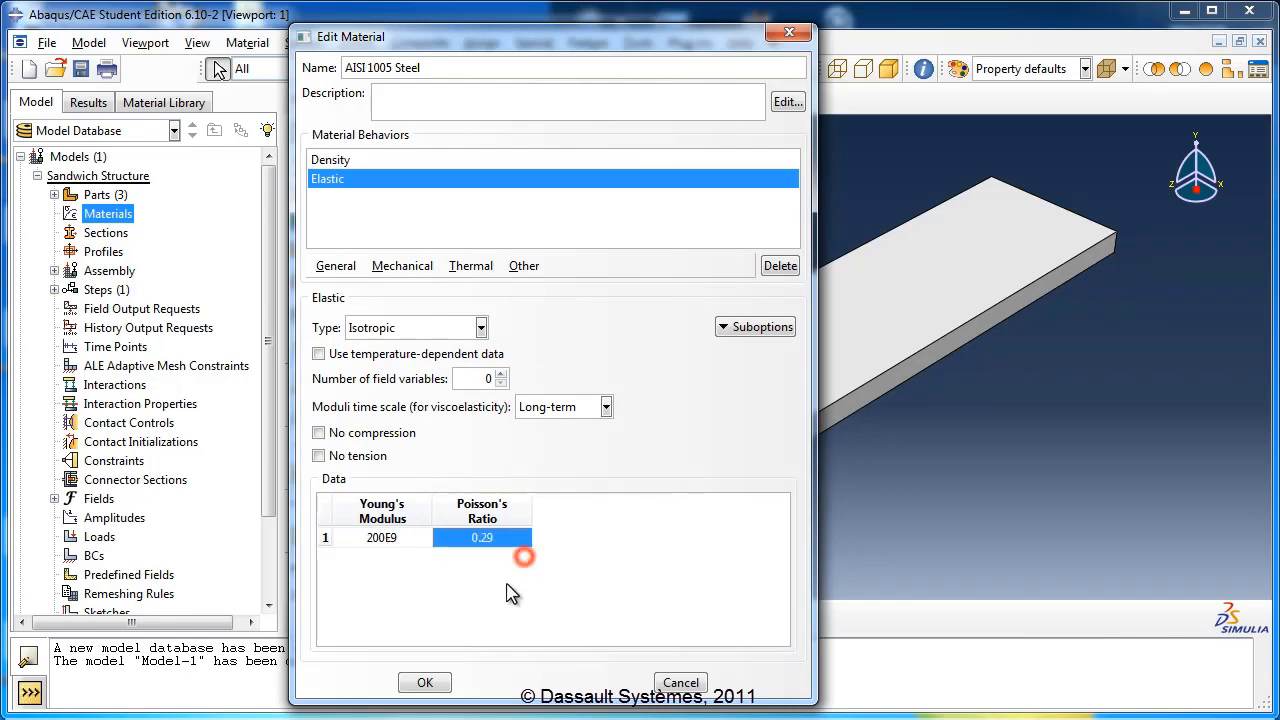
pyautogui.click(430, 682)
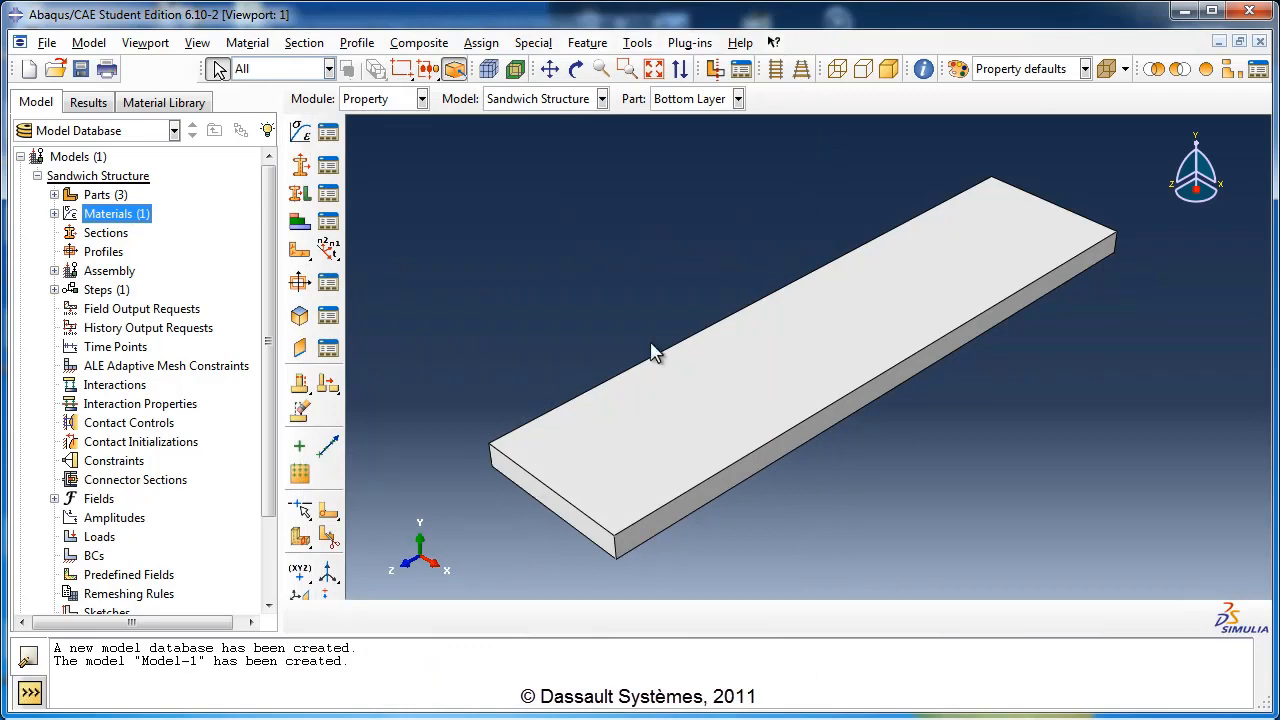
# Step: Create a solid, homogeneous section named Top Layer Section that uses AISI 1005 Steel
pyautogui.click(105, 233)
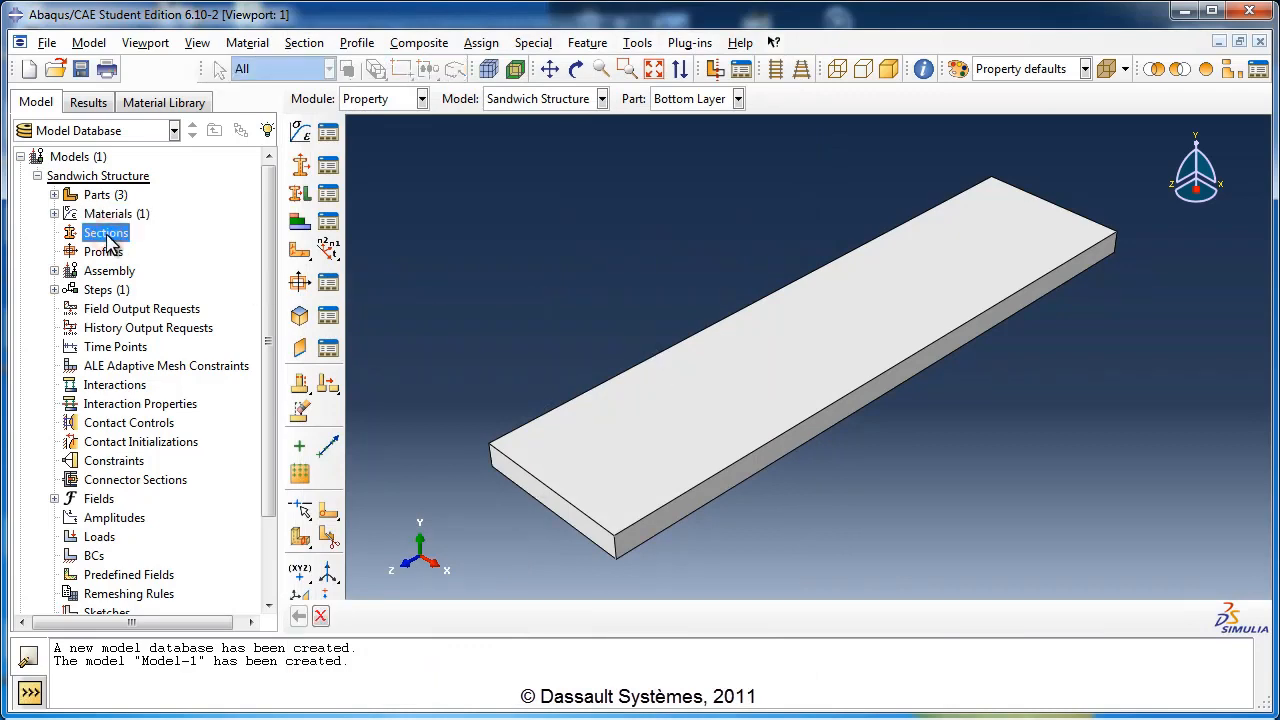
pyautogui.doubleClick(104, 234)
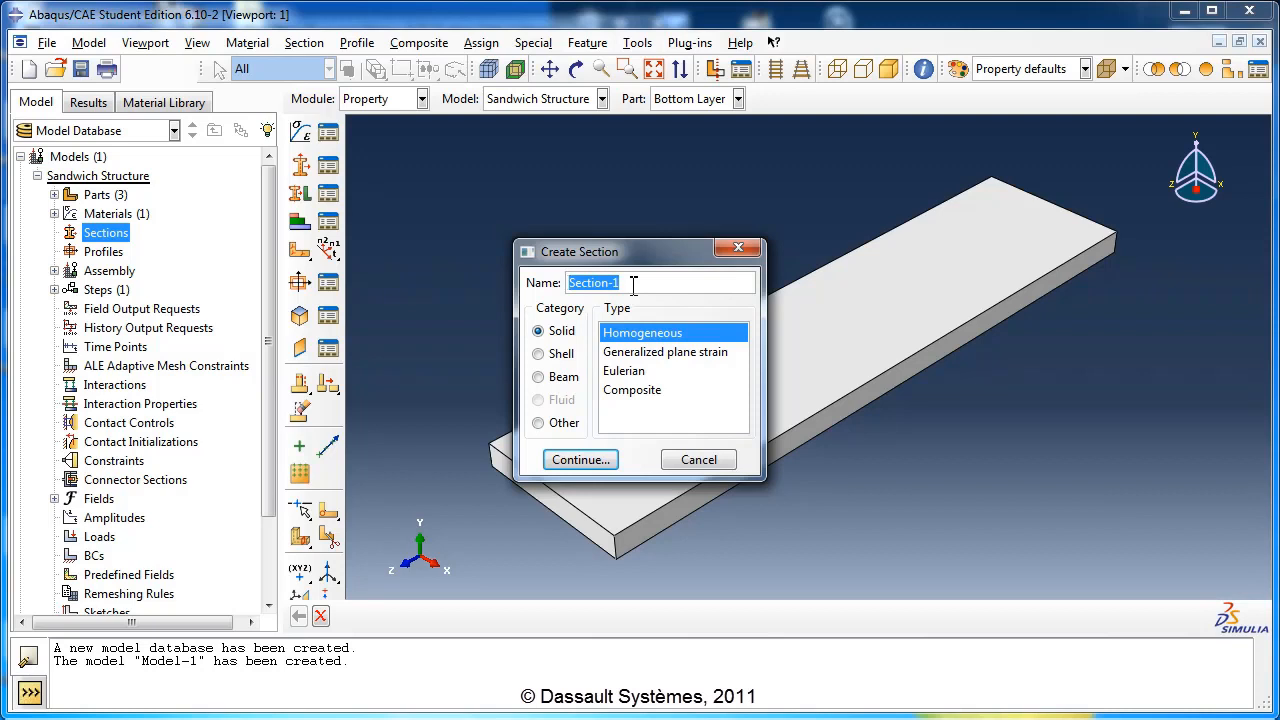
pyautogui.write('Top Layer')
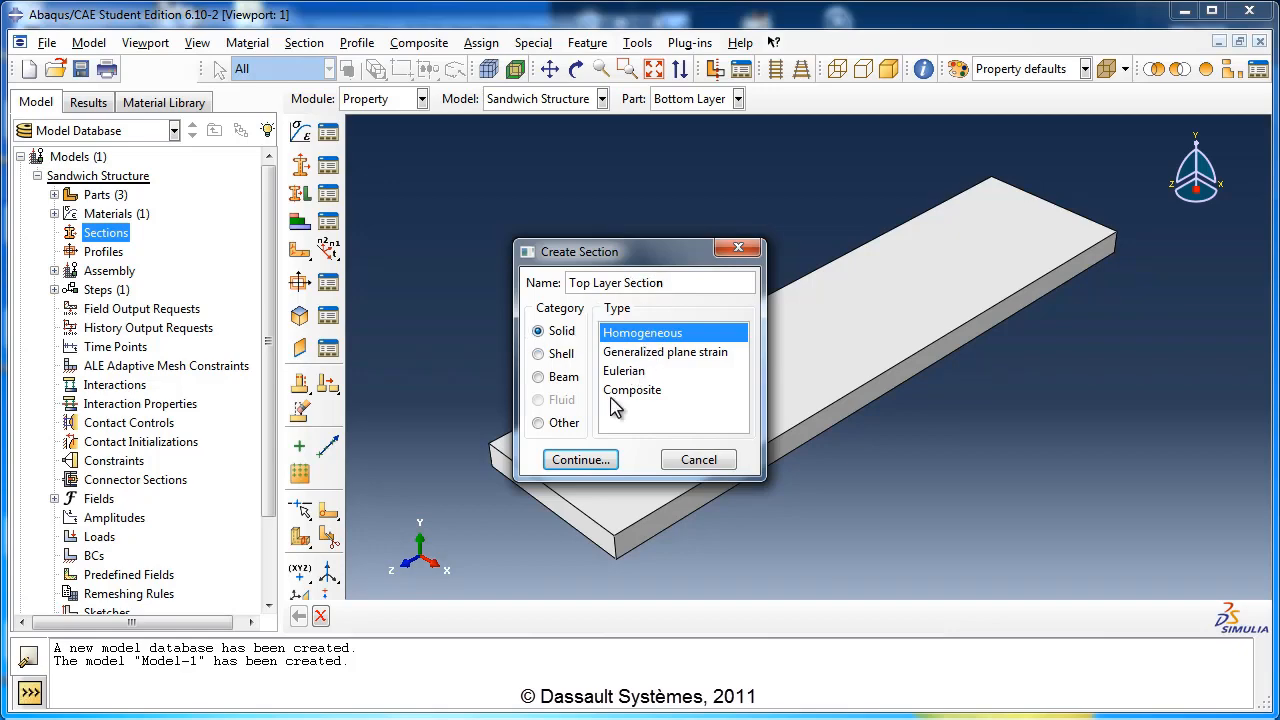
pyautogui.click(582, 460)
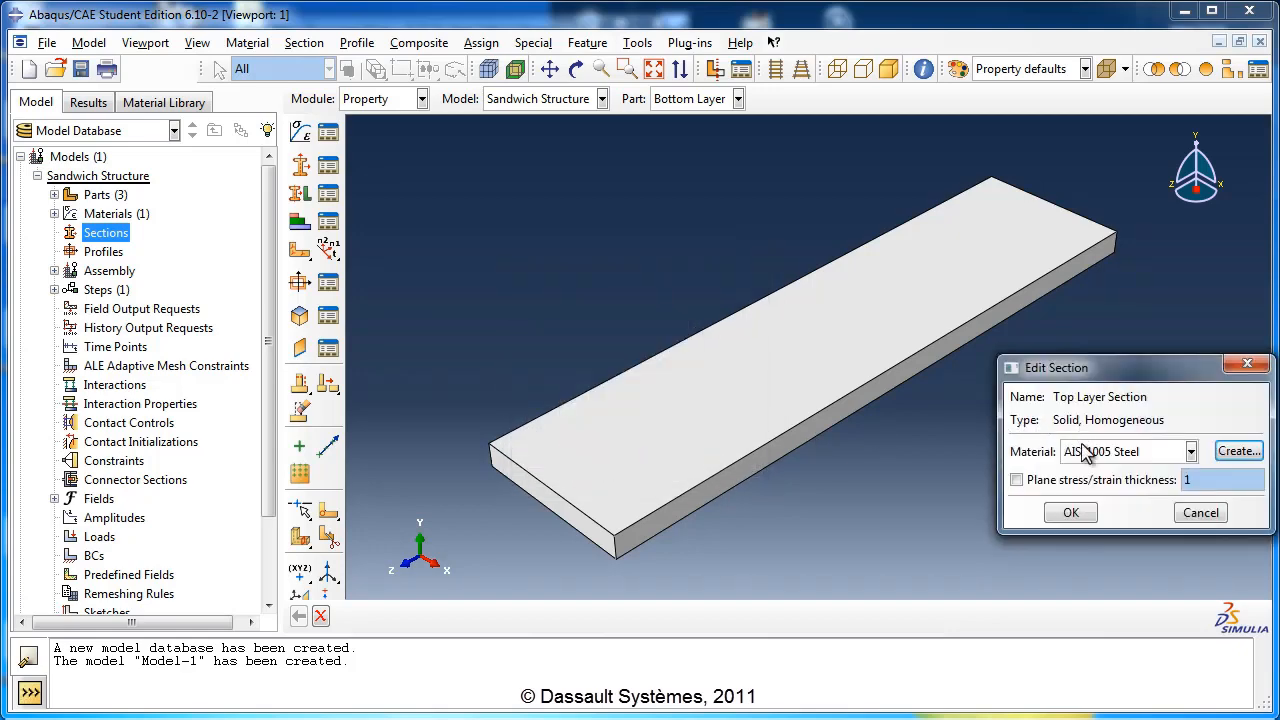
pyautogui.click(1070, 513)
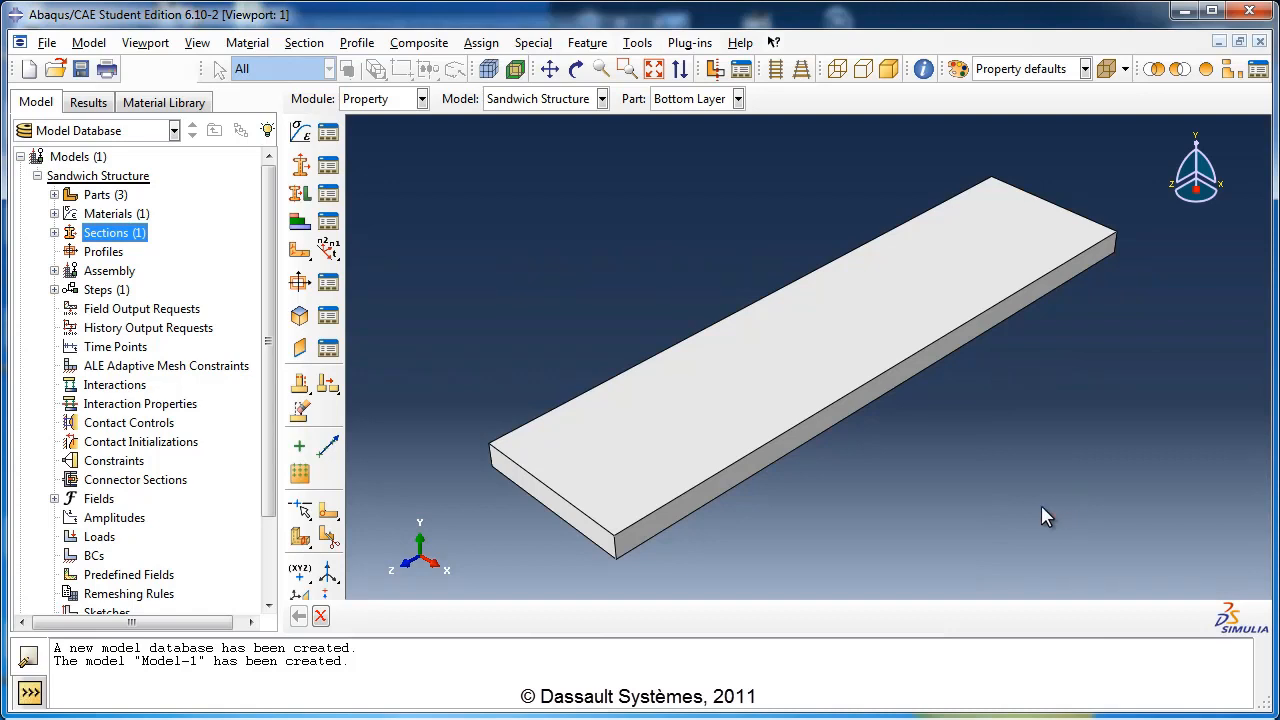
# Step: Create a solid, homogeneous section named Core Layer Section with AISI 1005 Steel as its material
pyautogui.doubleClick(100, 233)
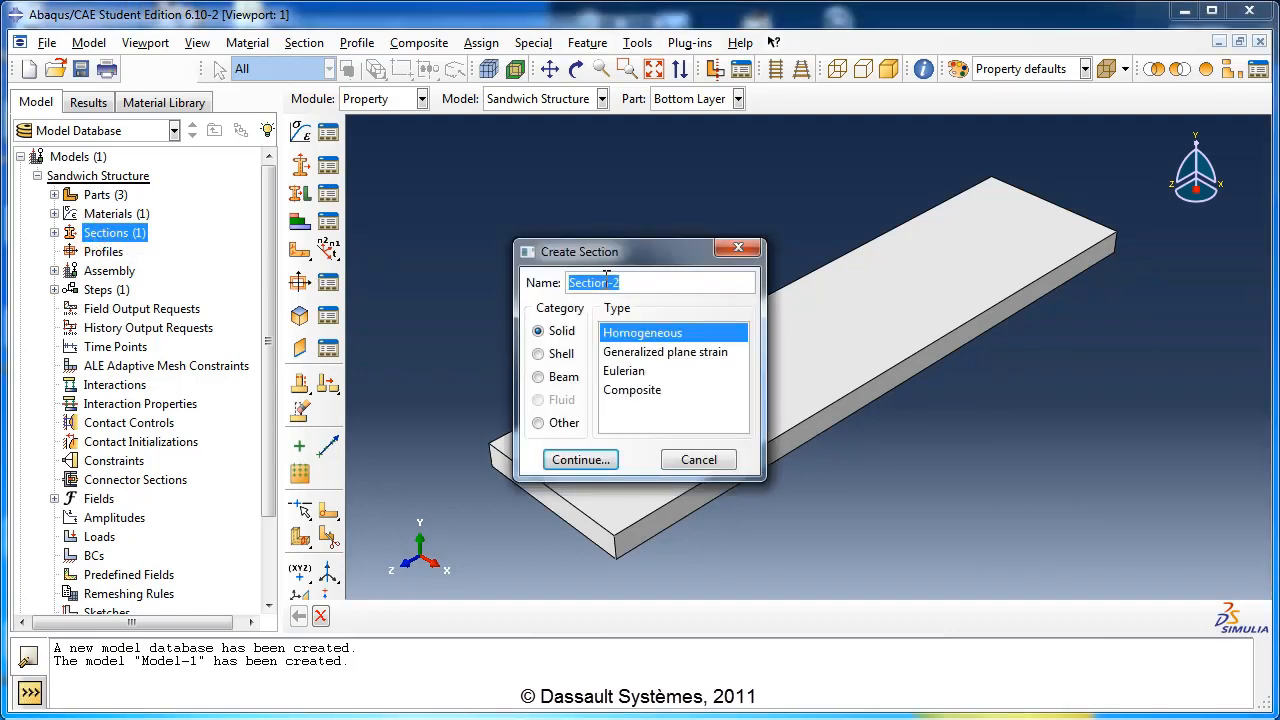
pyautogui.write('Core Layer')
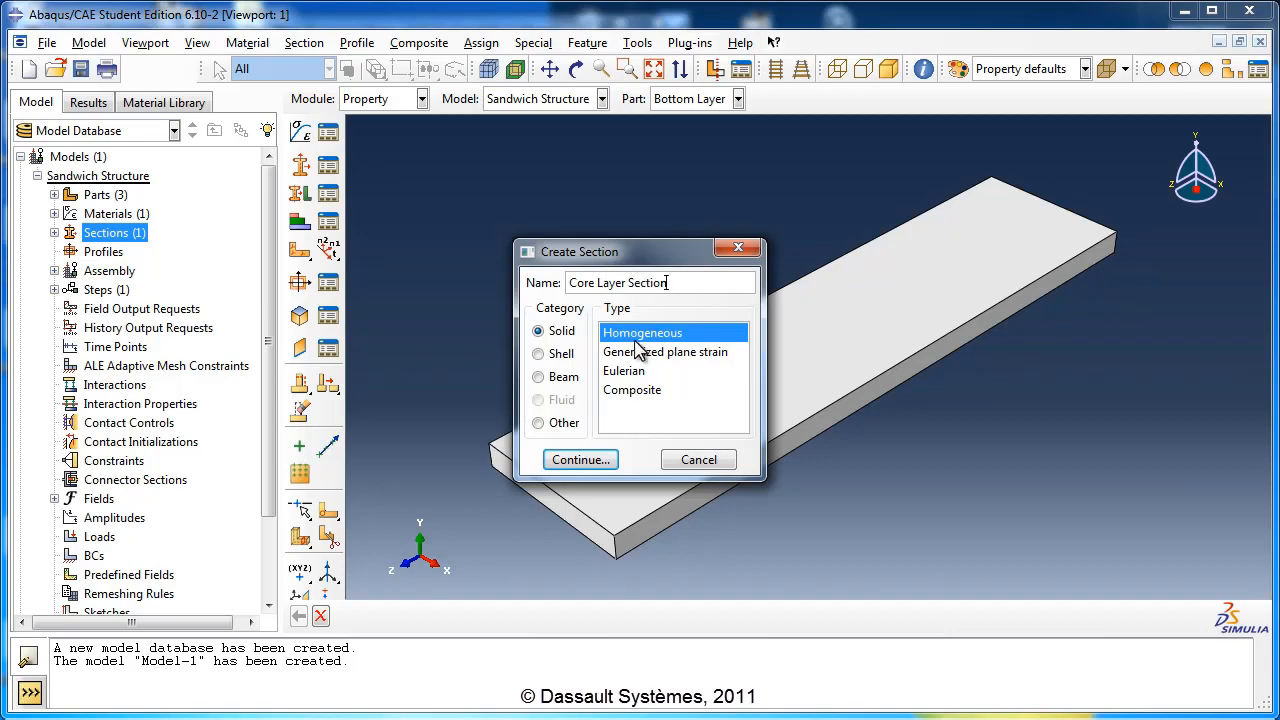
pyautogui.click(580, 459)
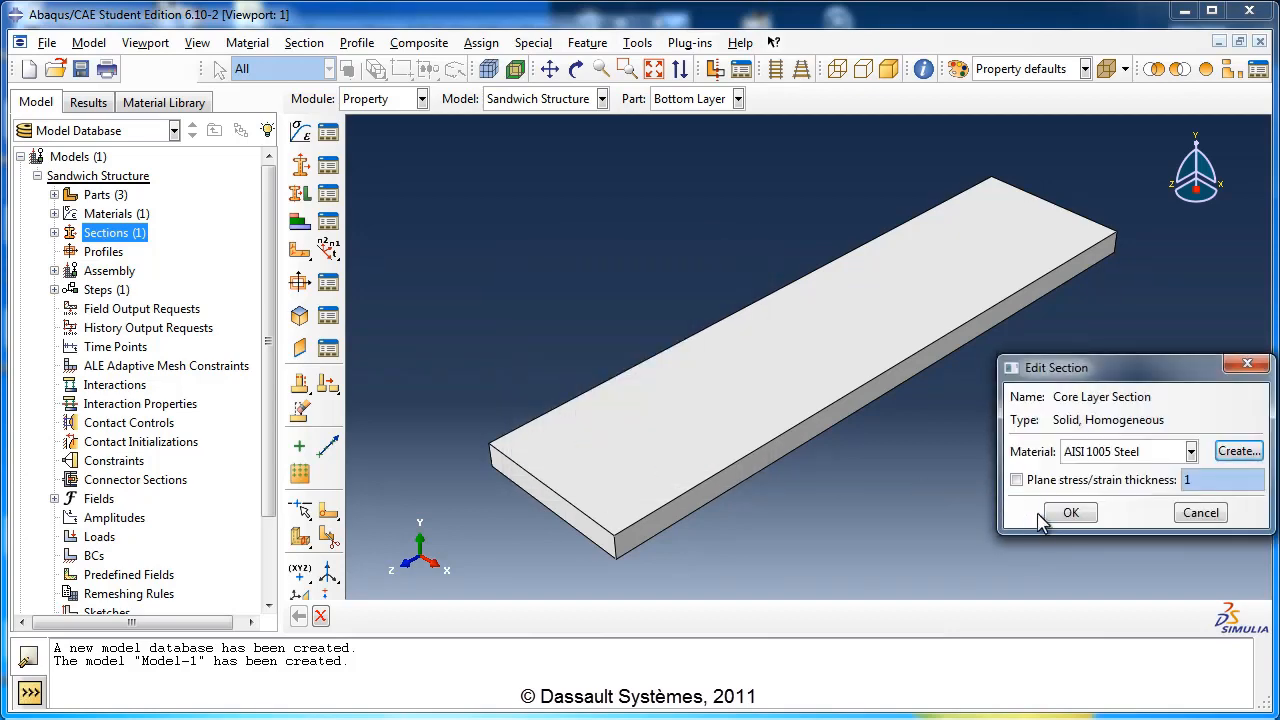
pyautogui.click(1050, 512)
# Step: Create a solid, homogeneous AISI 1005 Steel section named Bottom Layer Section and review the list of sections
pyautogui.doubleClick(115, 233)
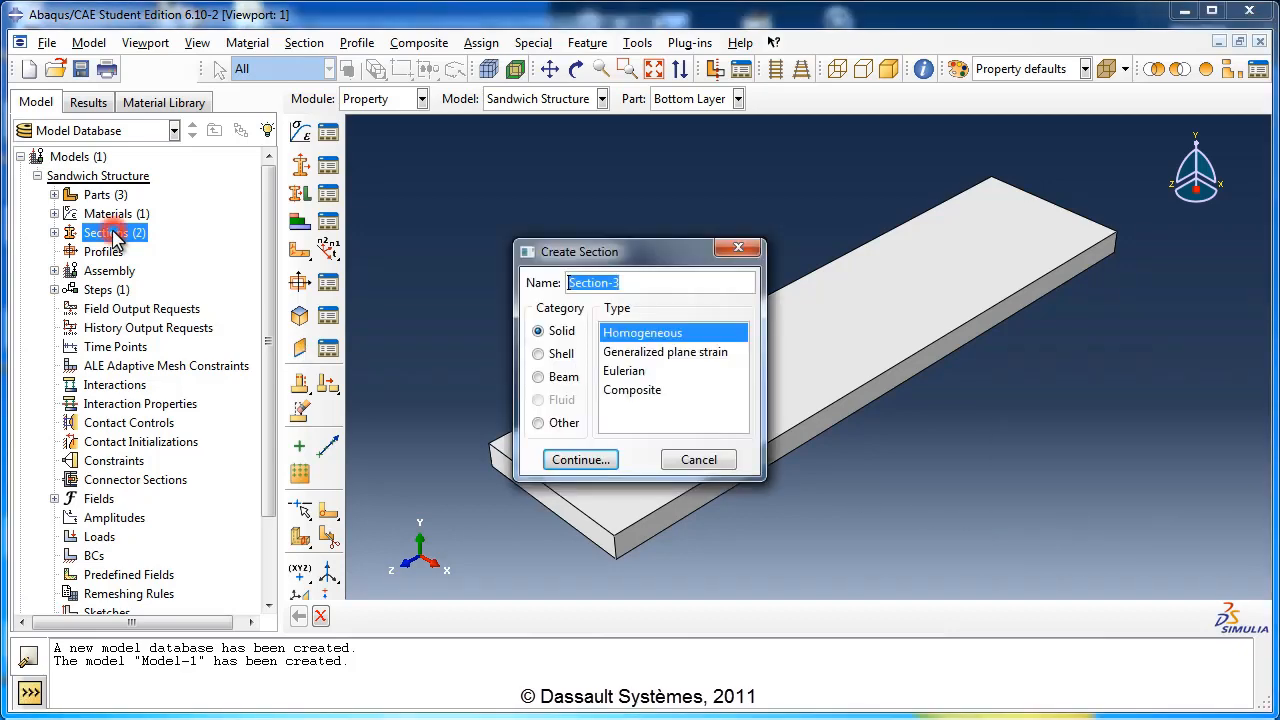
pyautogui.write('Bottom Layer')
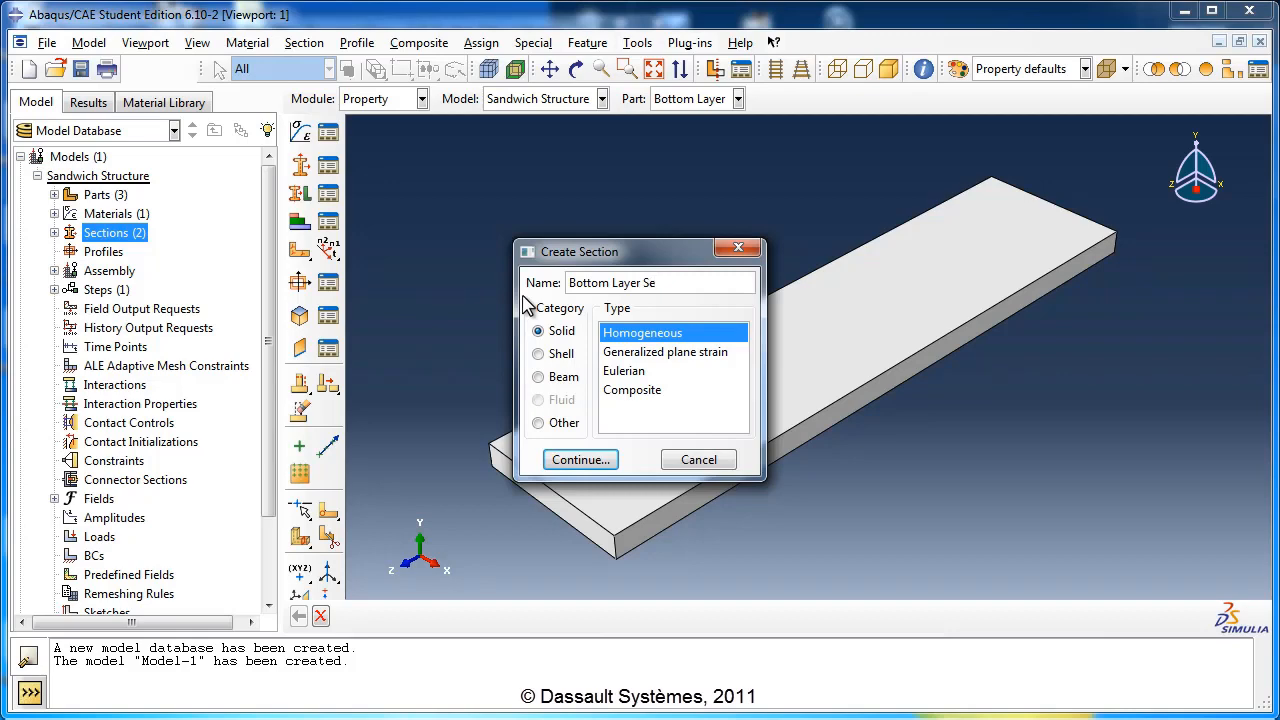
pyautogui.press('Return')
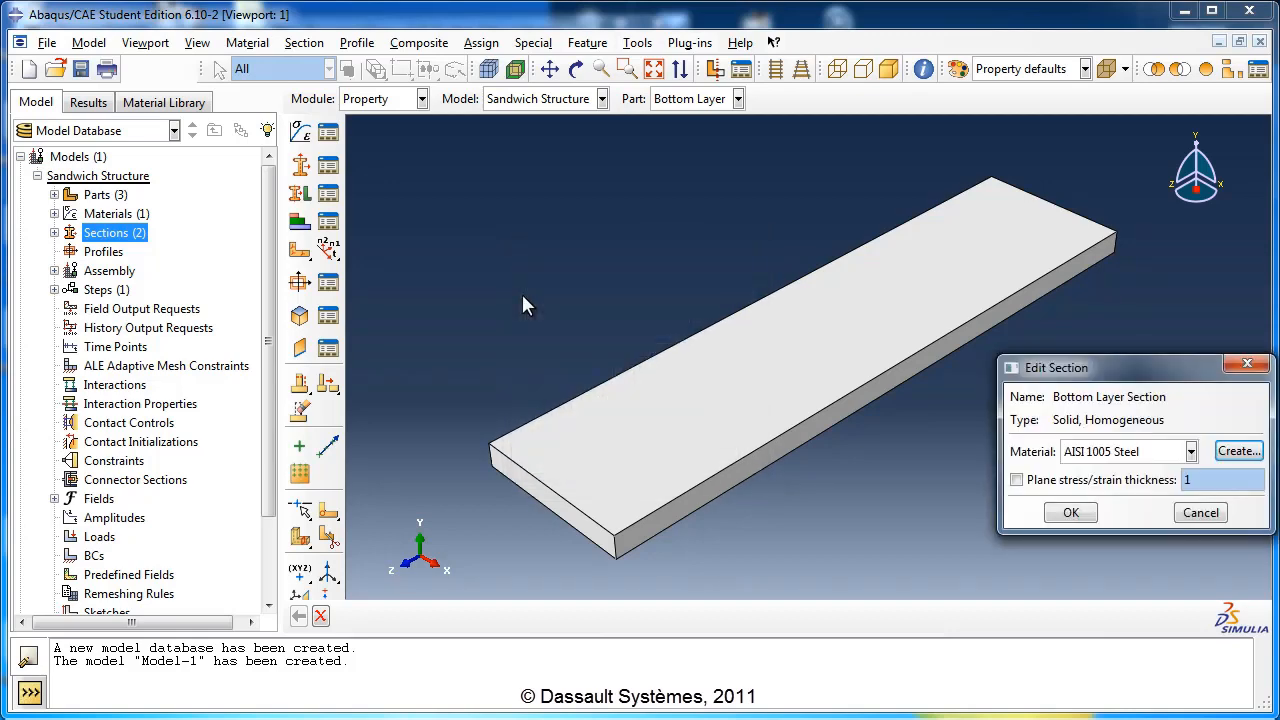
pyautogui.click(1069, 513)
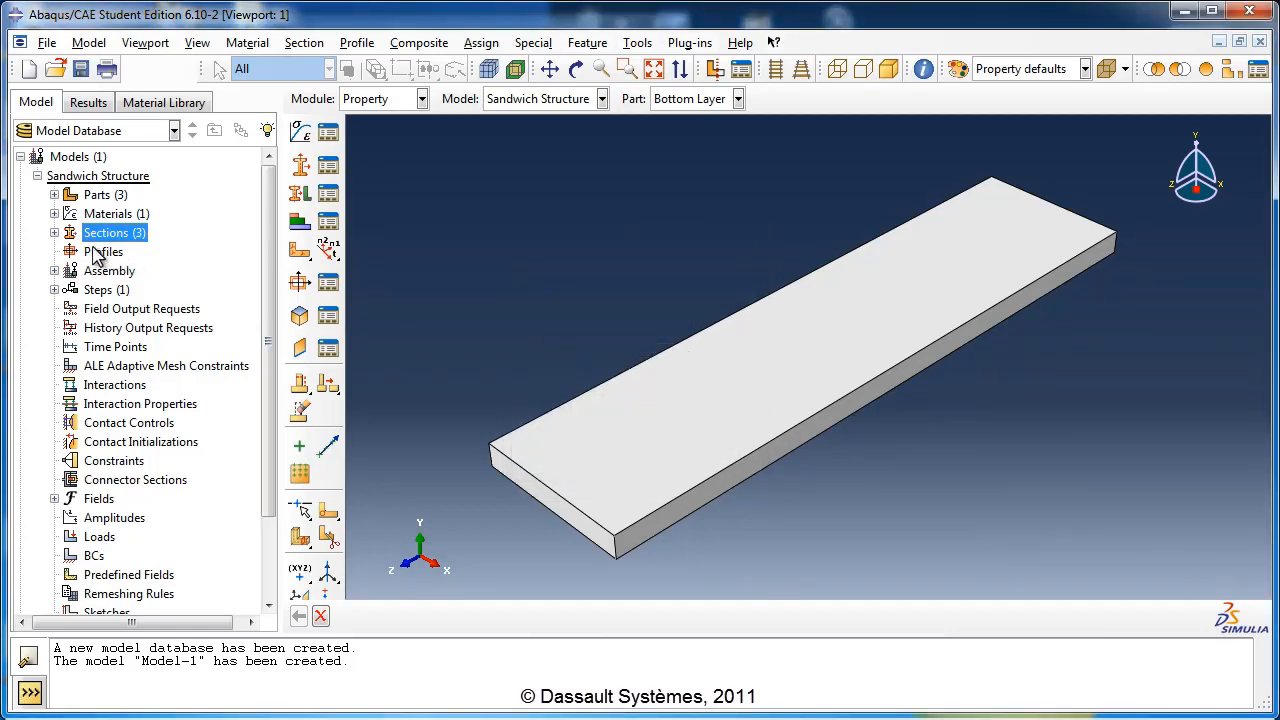
pyautogui.click(54, 232)
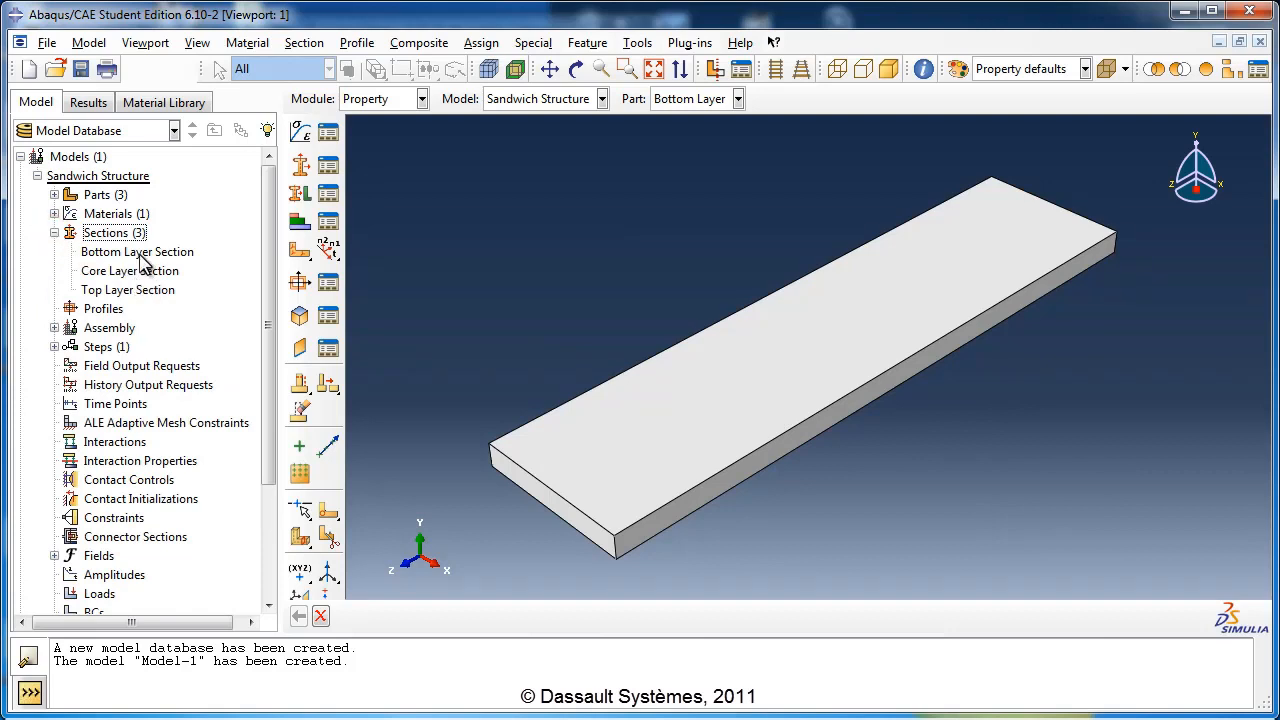
pyautogui.click(54, 232)
# Step: Assign Bottom Layer Section to the entire Bottom Layer part
pyautogui.click(54, 194)
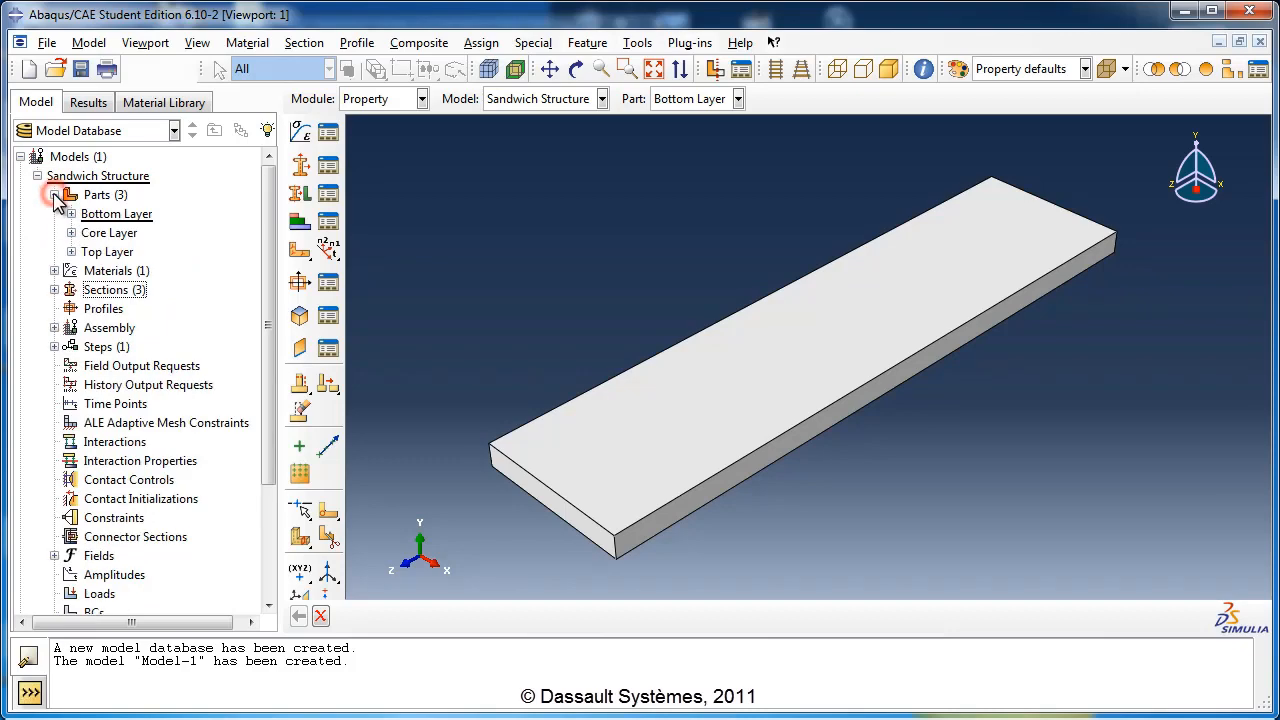
pyautogui.click(71, 214)
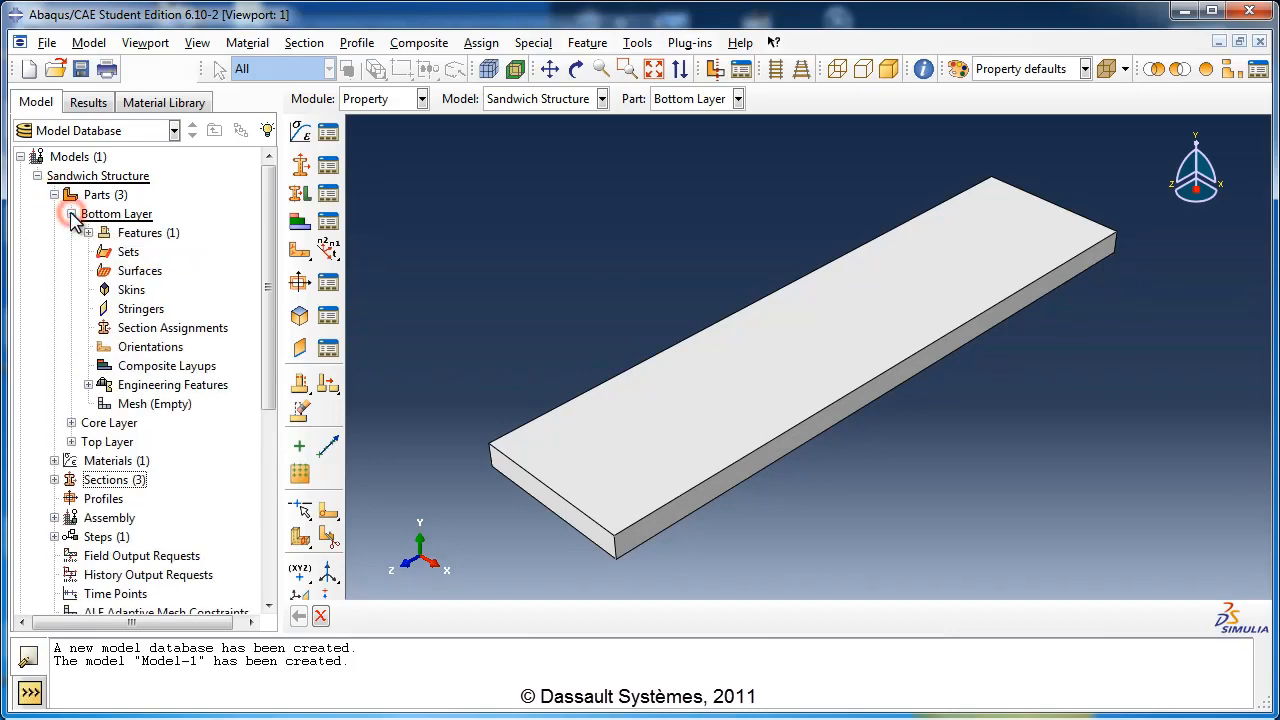
pyautogui.doubleClick(175, 328)
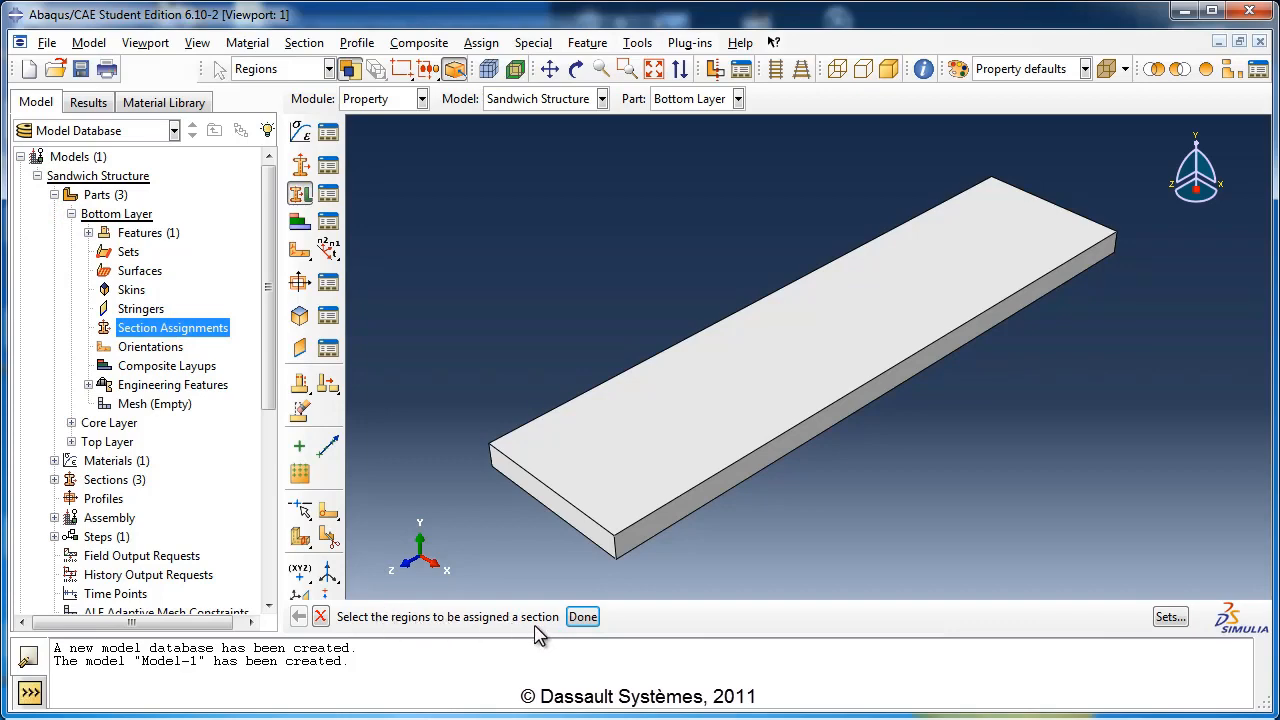
pyautogui.moveTo(481, 237); pyautogui.dragTo(1125, 590)
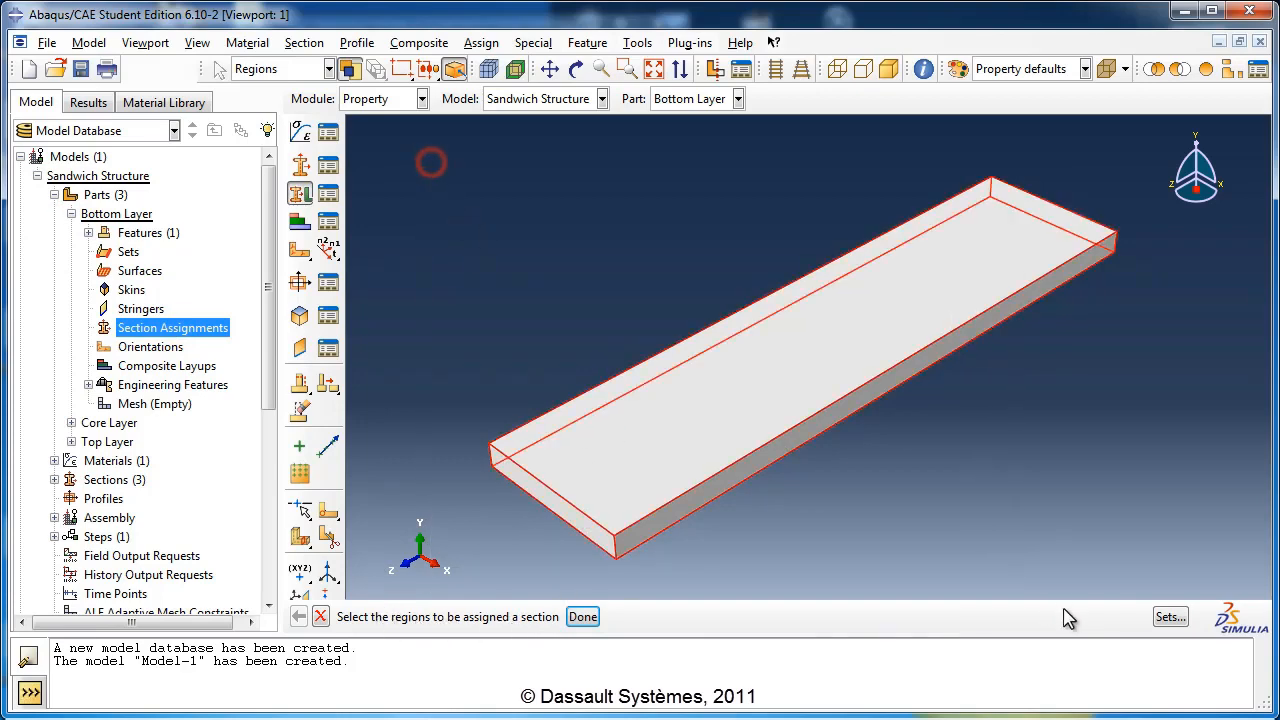
pyautogui.click(584, 617)
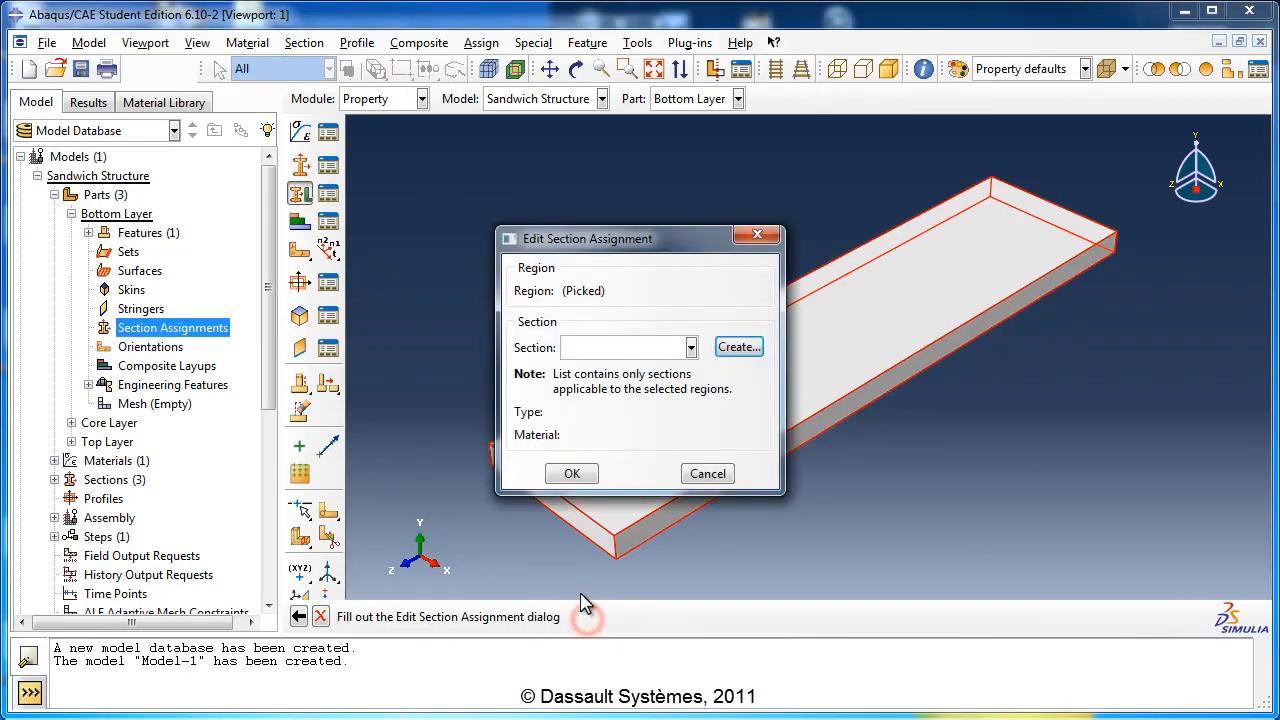
pyautogui.click(596, 347)
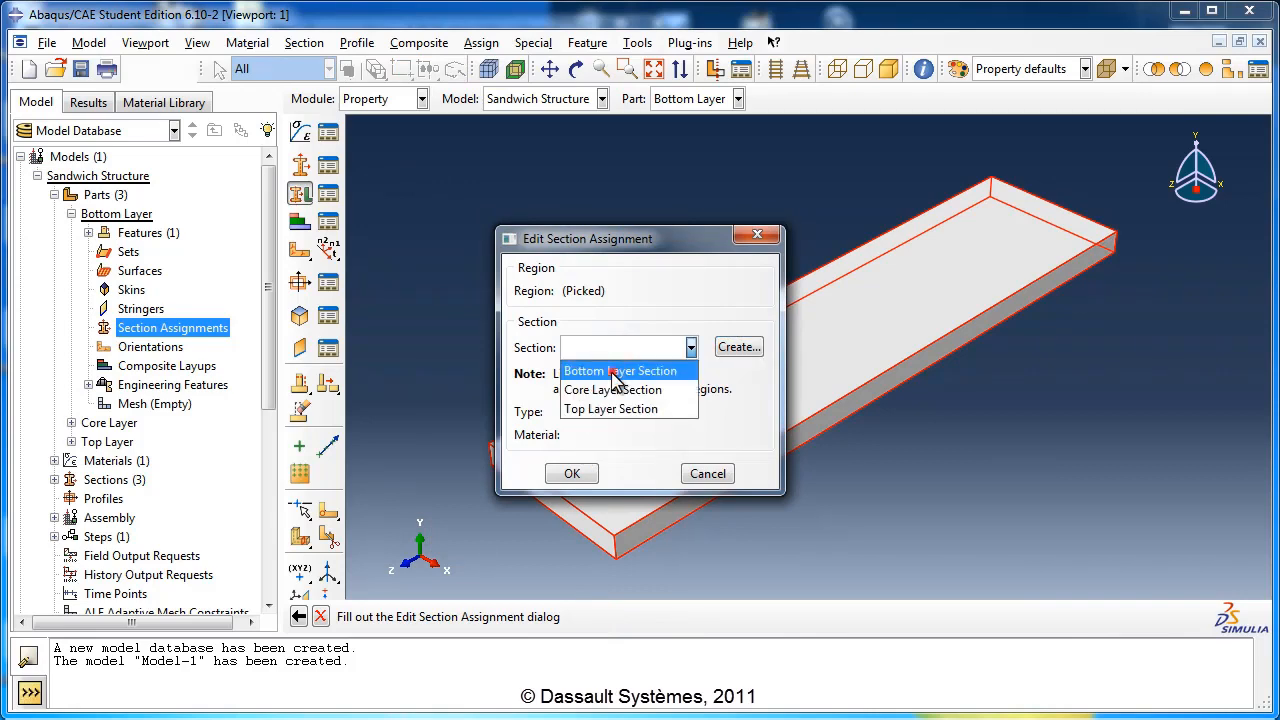
pyautogui.click(611, 372)
pyautogui.click(573, 475)
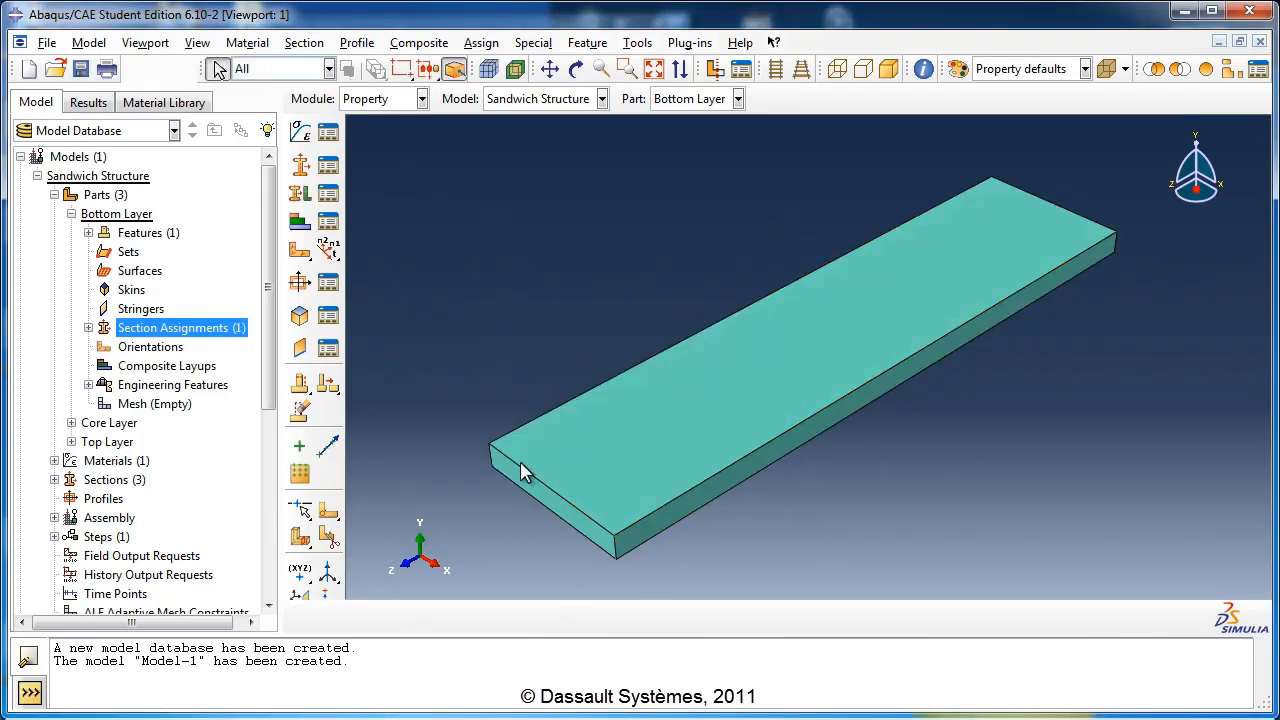
# Step: Assign Core Layer Section to the entire Core Layer part
pyautogui.click(71, 214)
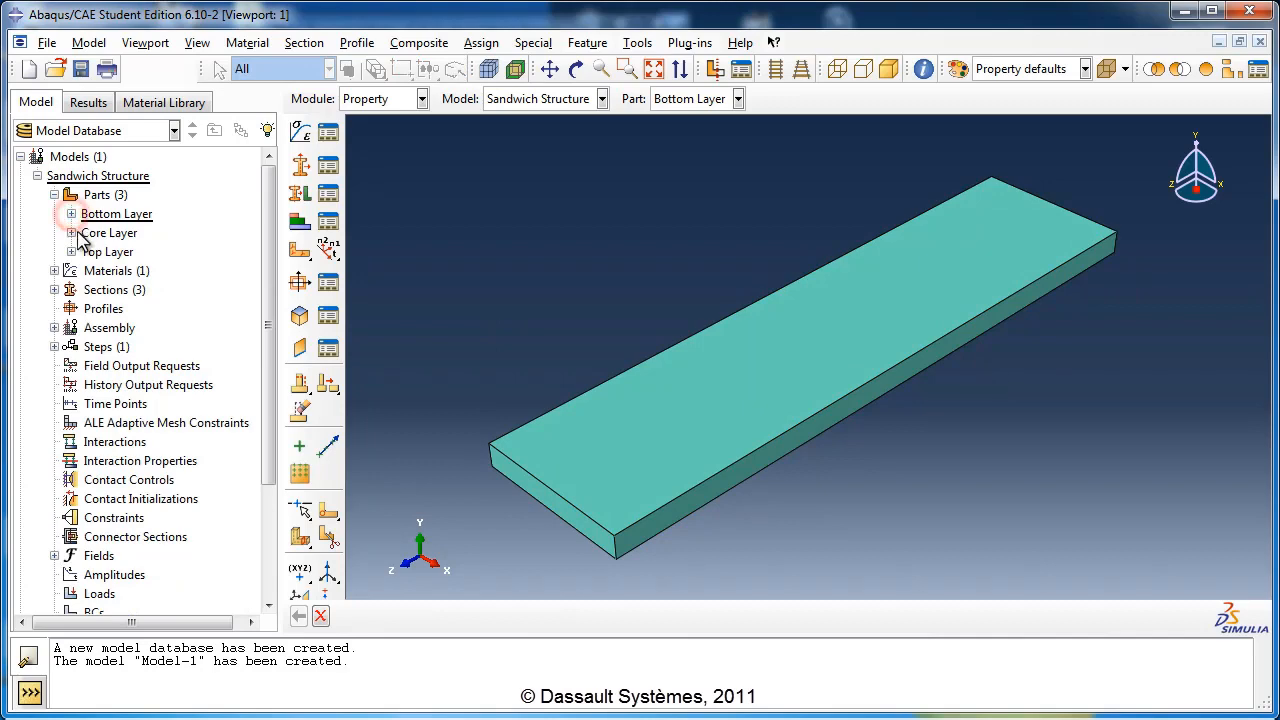
pyautogui.click(71, 232)
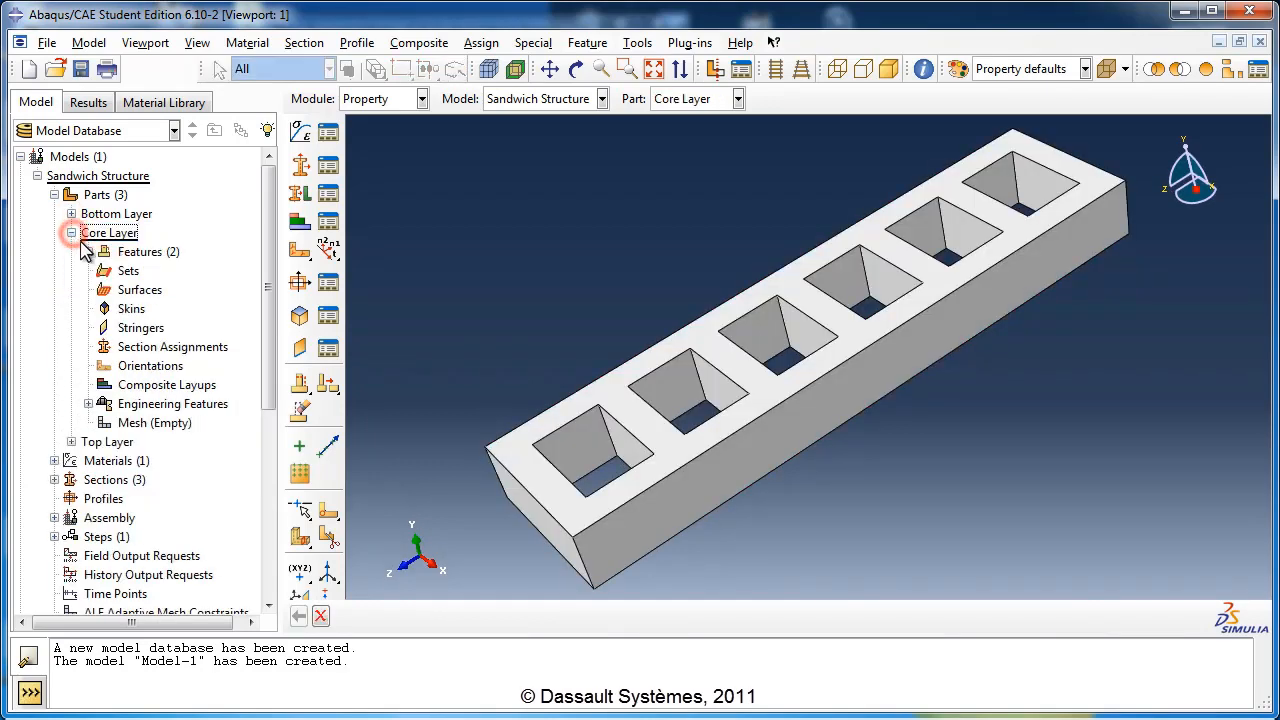
pyautogui.doubleClick(150, 346)
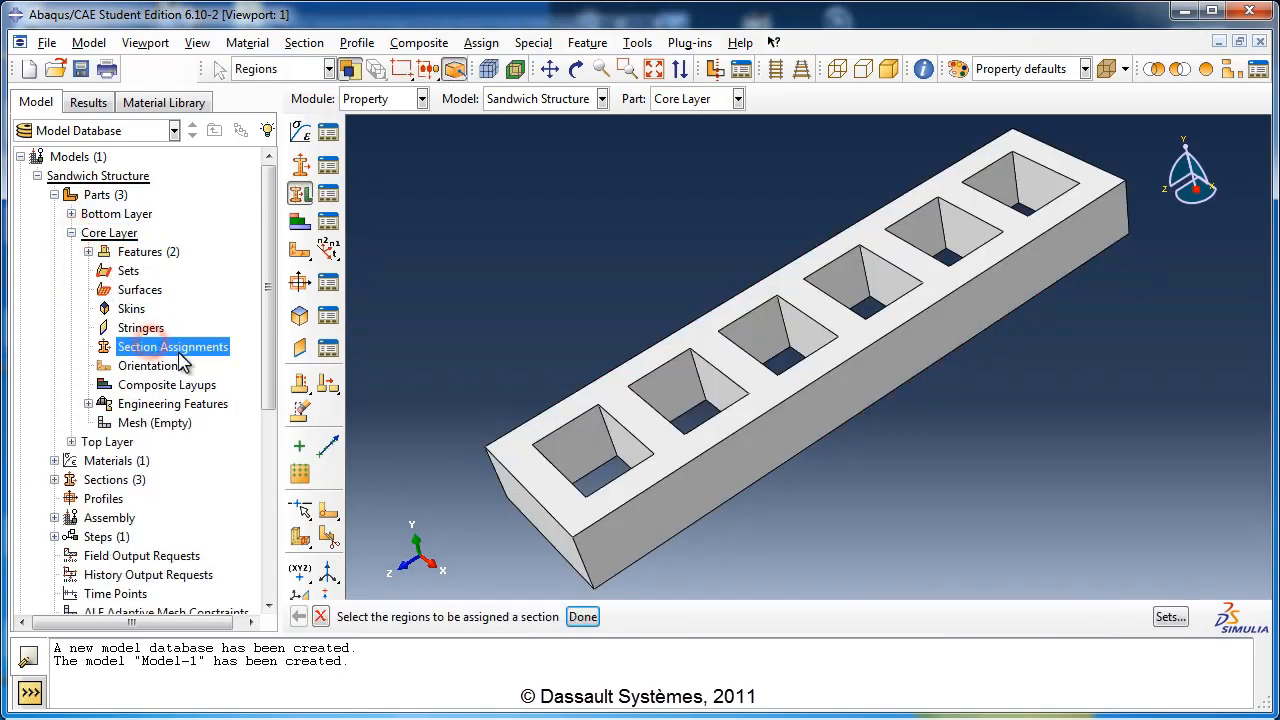
pyautogui.moveTo(431, 147); pyautogui.dragTo(1156, 546)
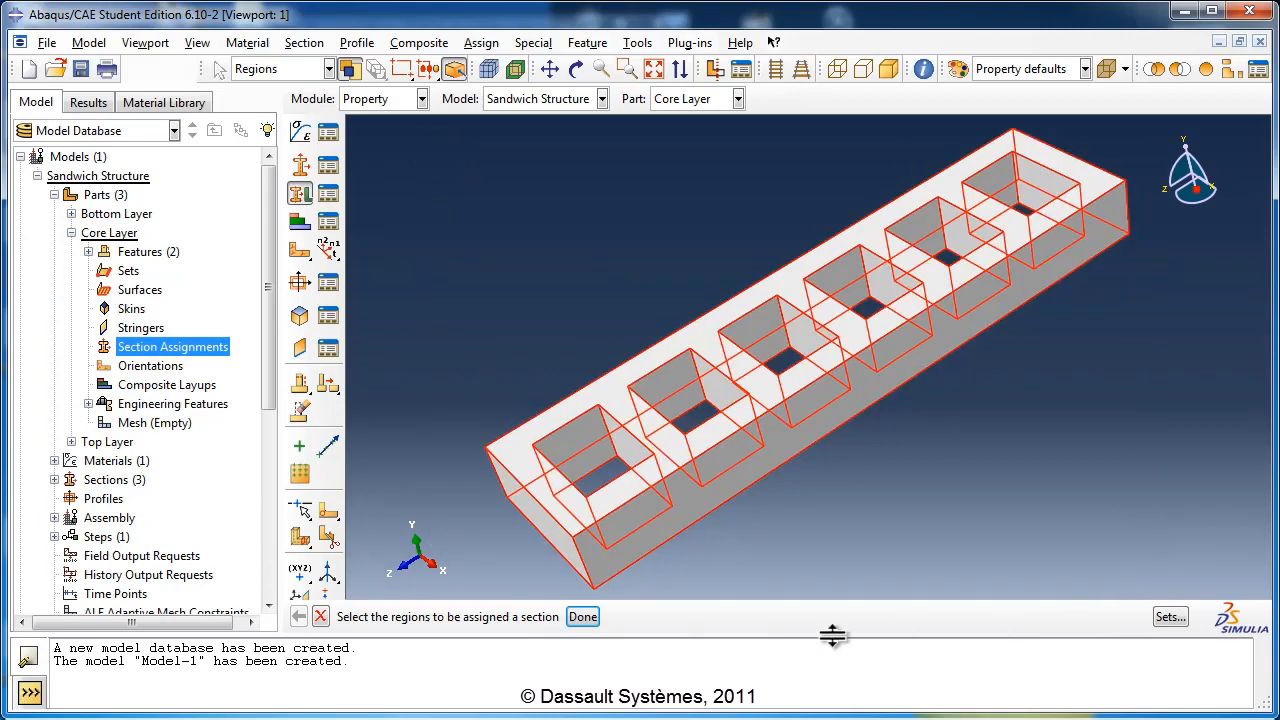
pyautogui.click(583, 617)
pyautogui.click(630, 346)
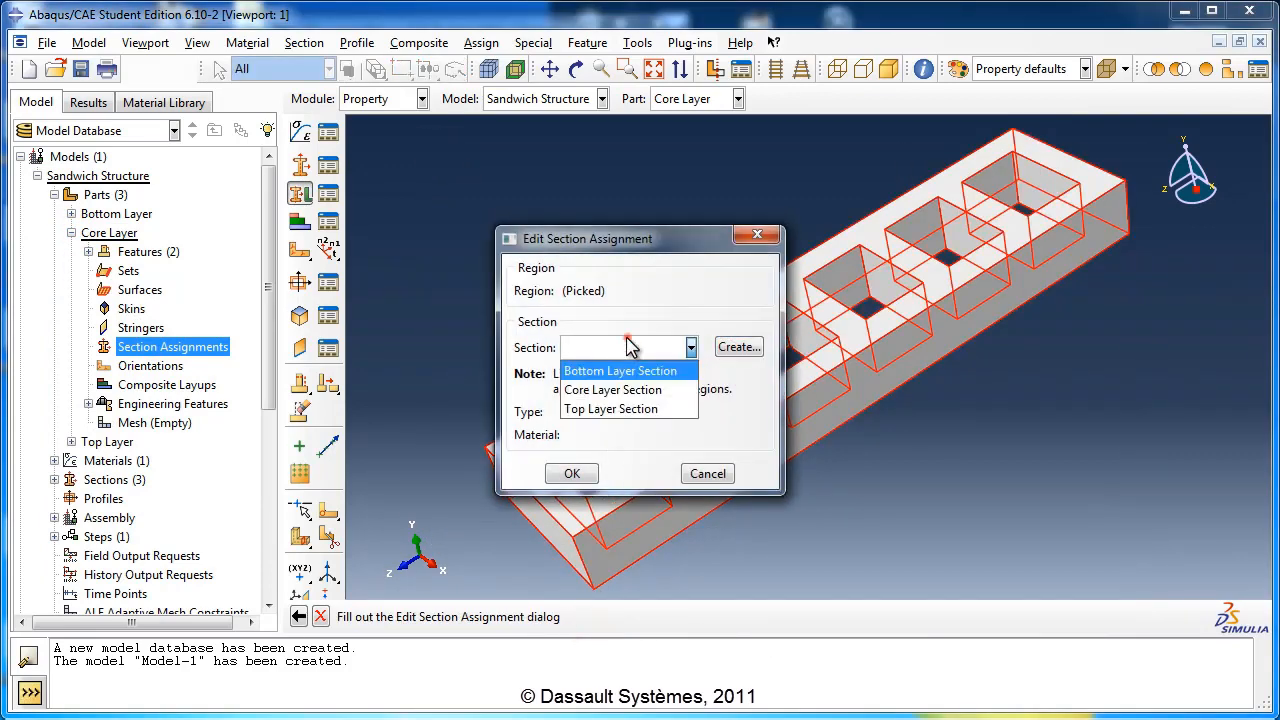
pyautogui.click(606, 390)
pyautogui.click(571, 475)
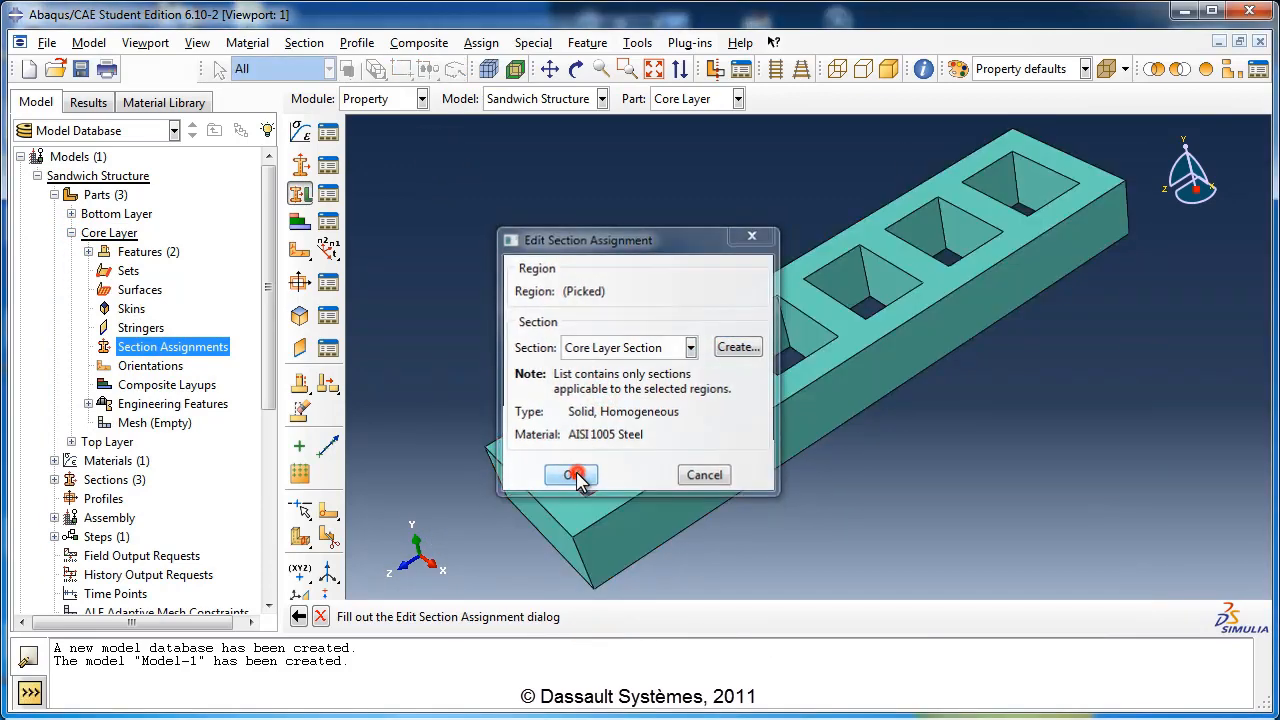
# Step: Assign Top Layer Section to the entire Top Layer part
pyautogui.click(71, 232)
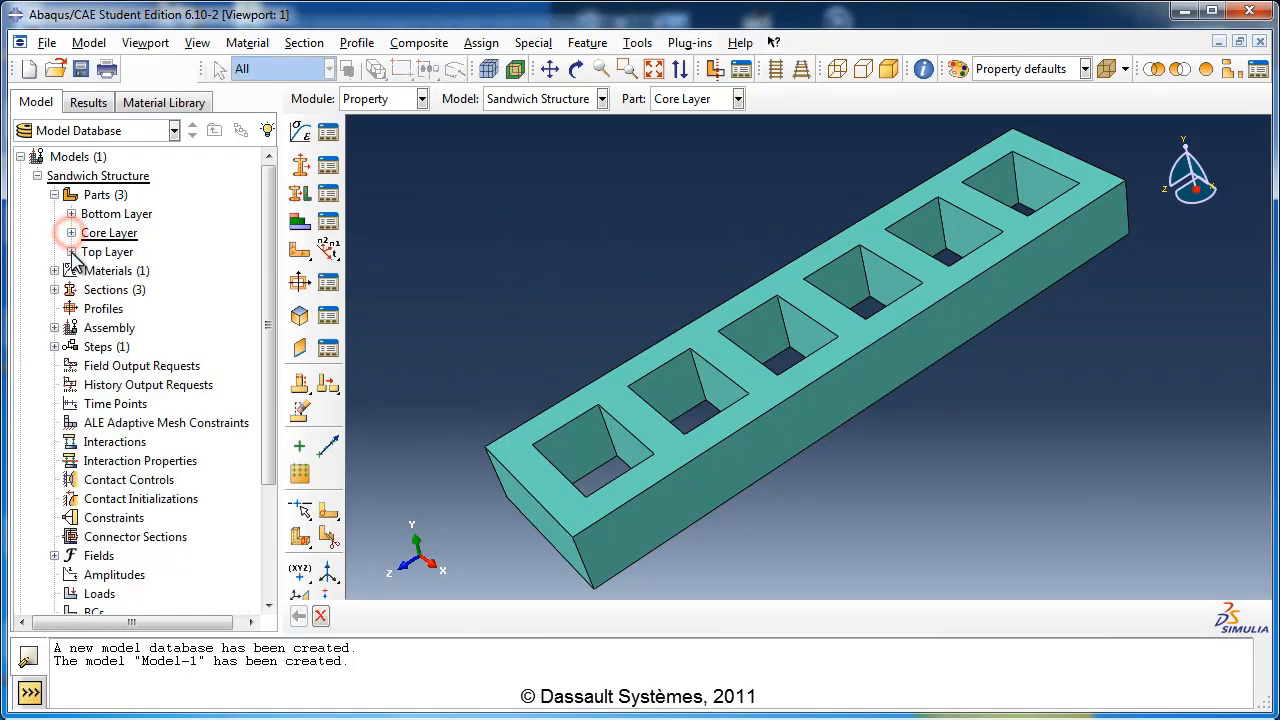
pyautogui.click(71, 251)
pyautogui.doubleClick(160, 366)
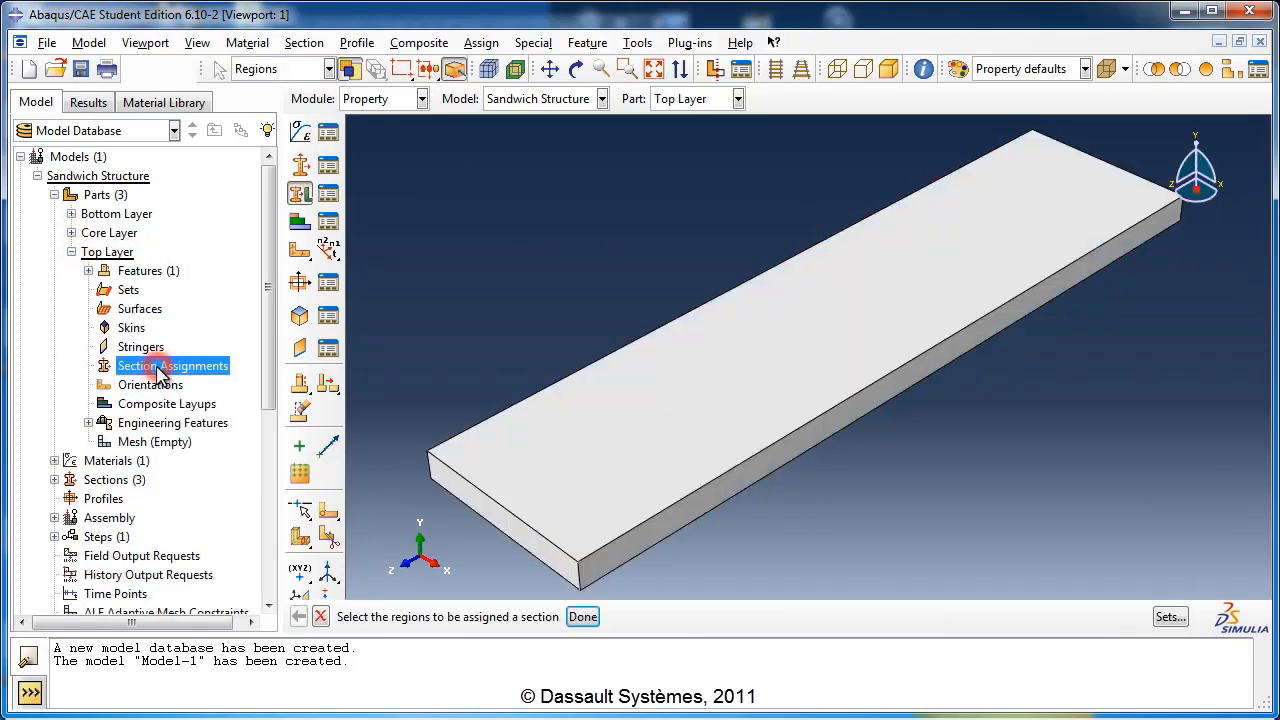
pyautogui.moveTo(449, 157); pyautogui.dragTo(1050, 555)
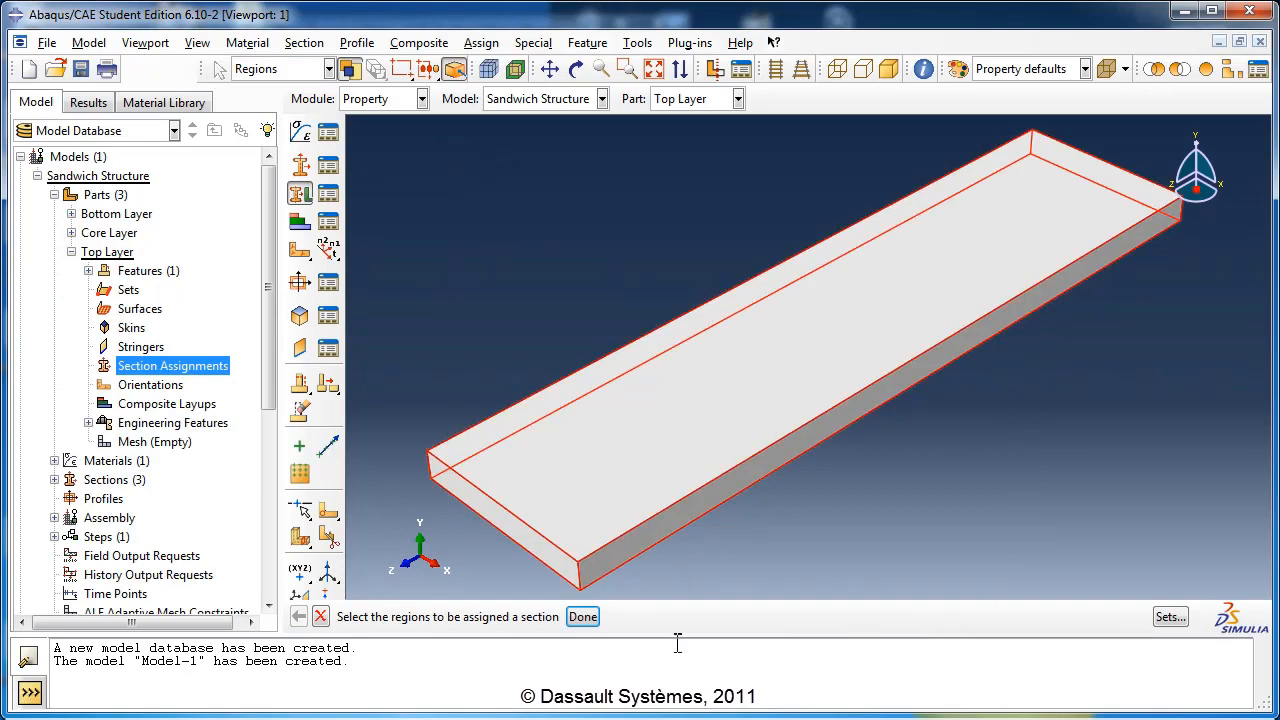
pyautogui.click(581, 617)
pyautogui.click(641, 347)
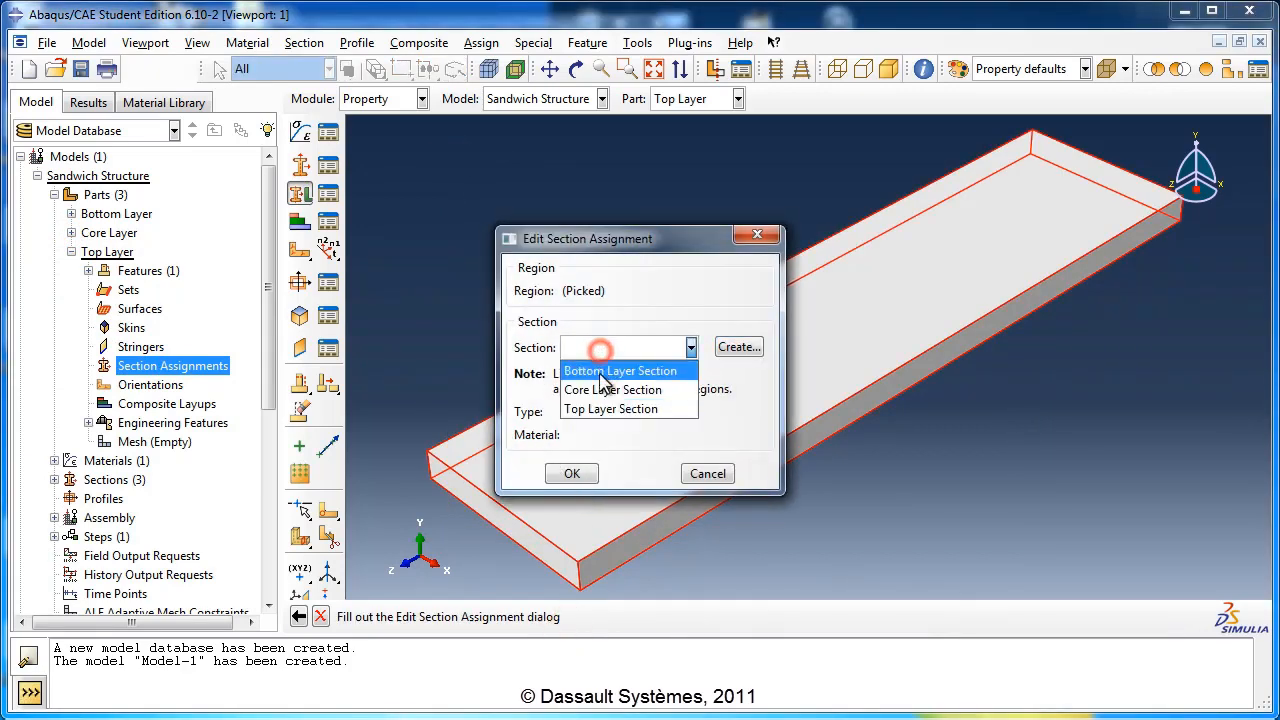
pyautogui.click(600, 410)
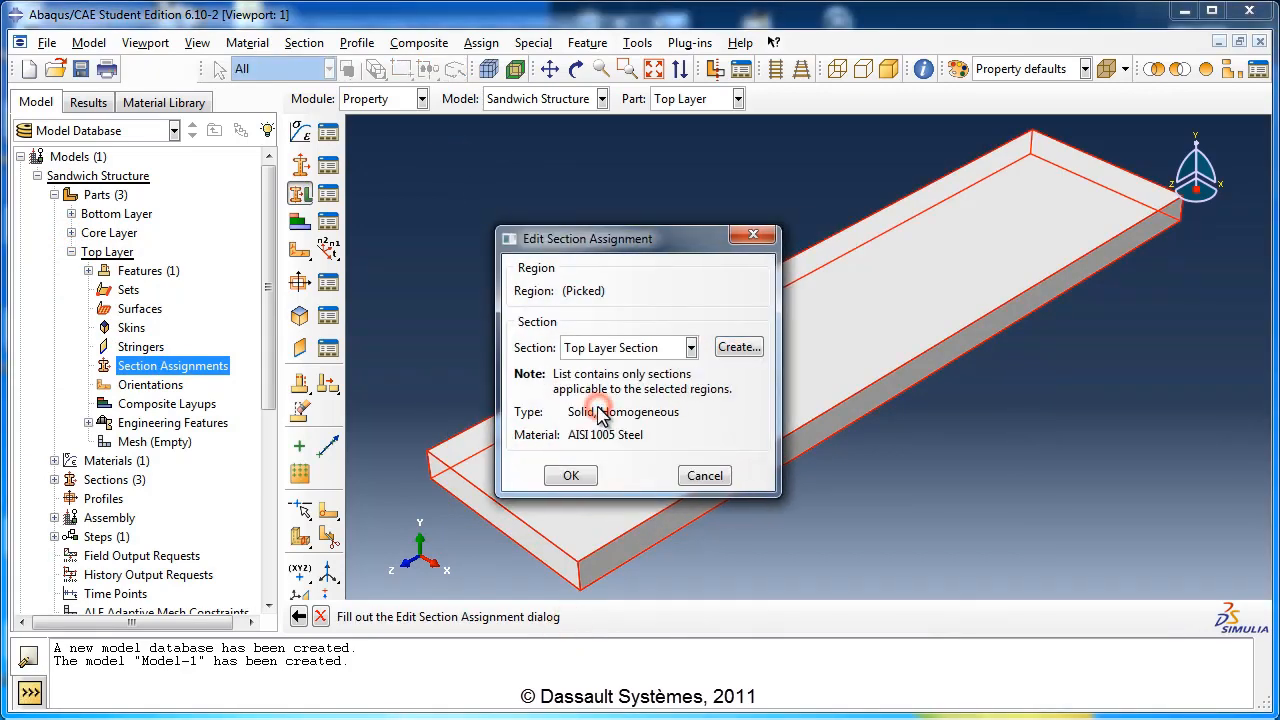
pyautogui.click(571, 476)
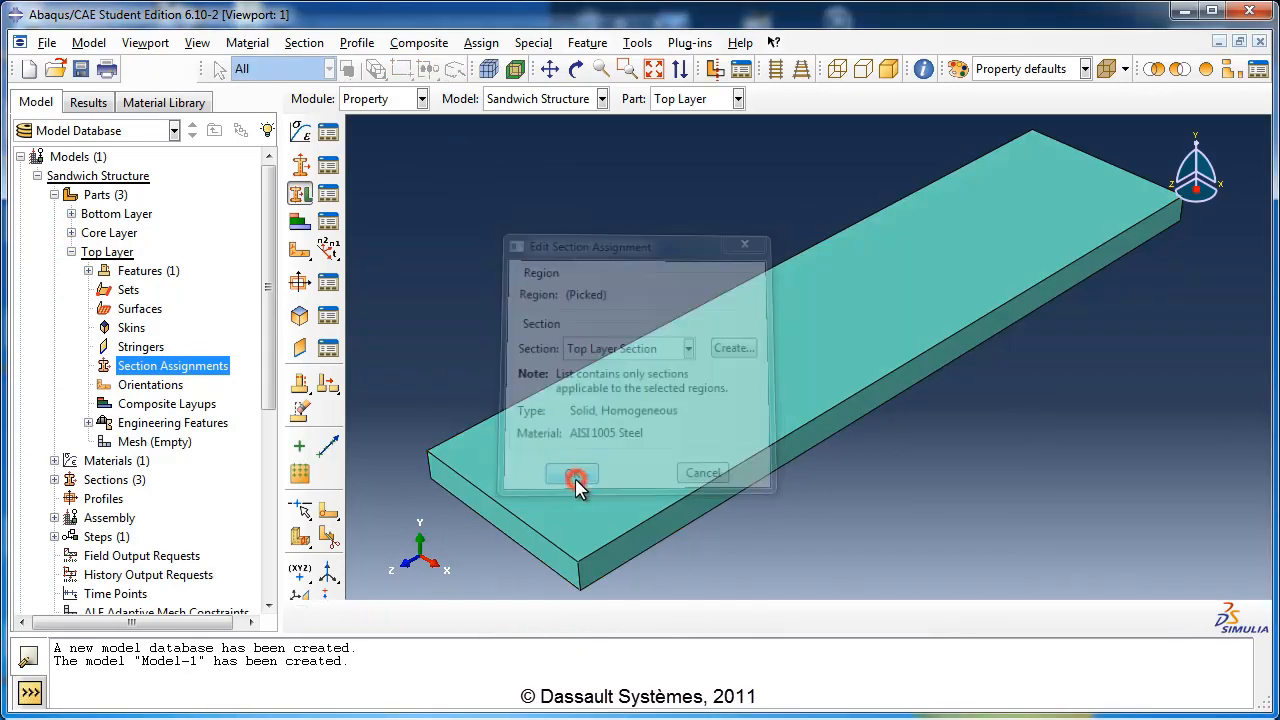
pyautogui.click(71, 252)
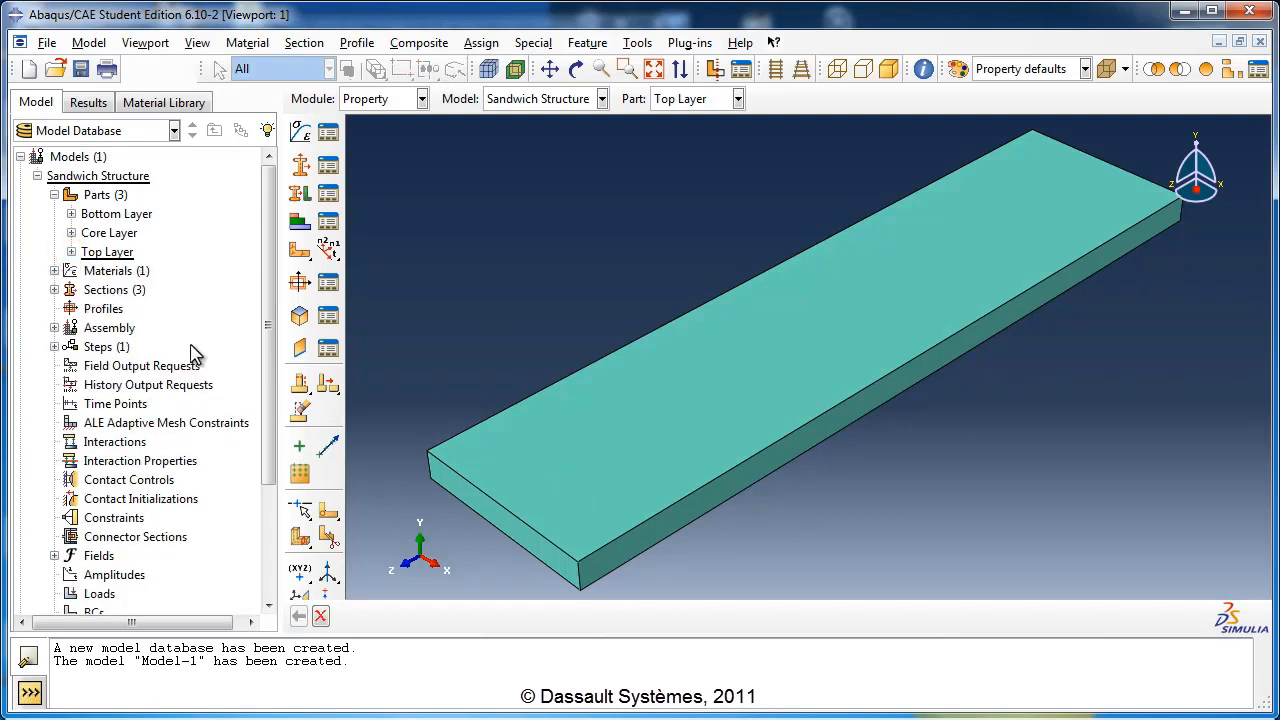
# Step: Create a dependent (mesh on part) instance of Top Layer in the assembly
pyautogui.click(110, 328)
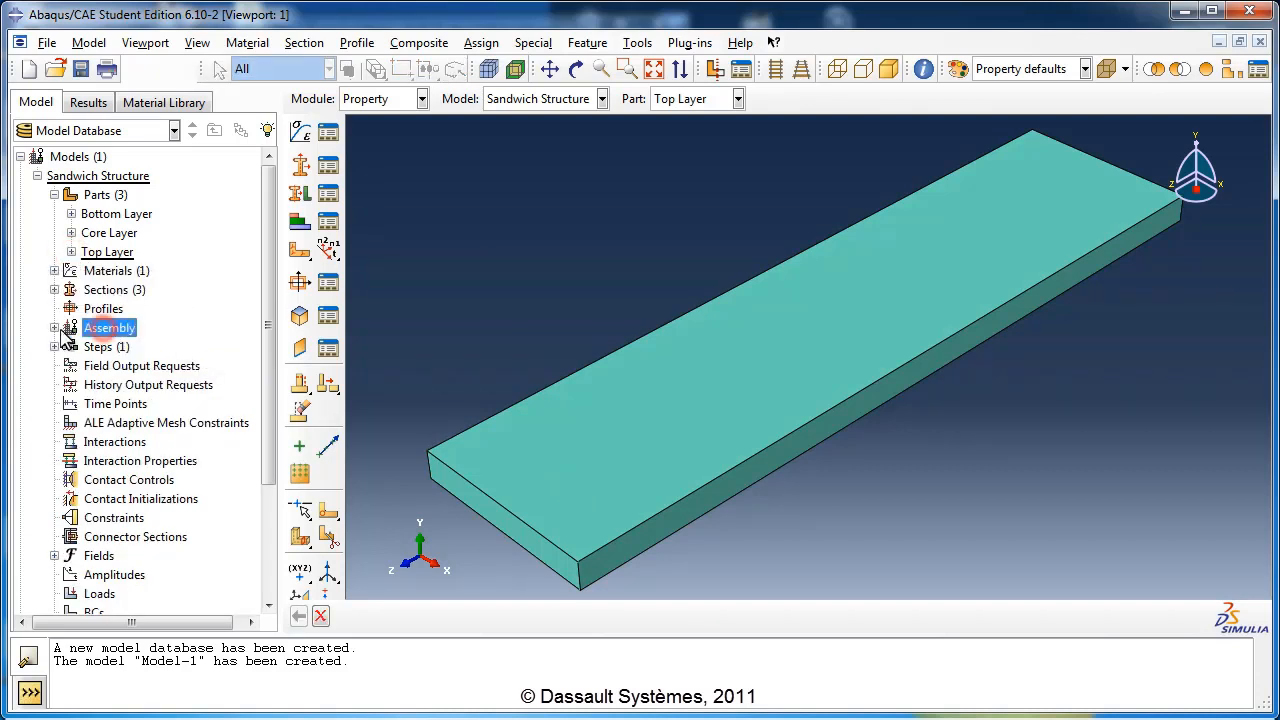
pyautogui.click(54, 328)
pyautogui.doubleClick(120, 347)
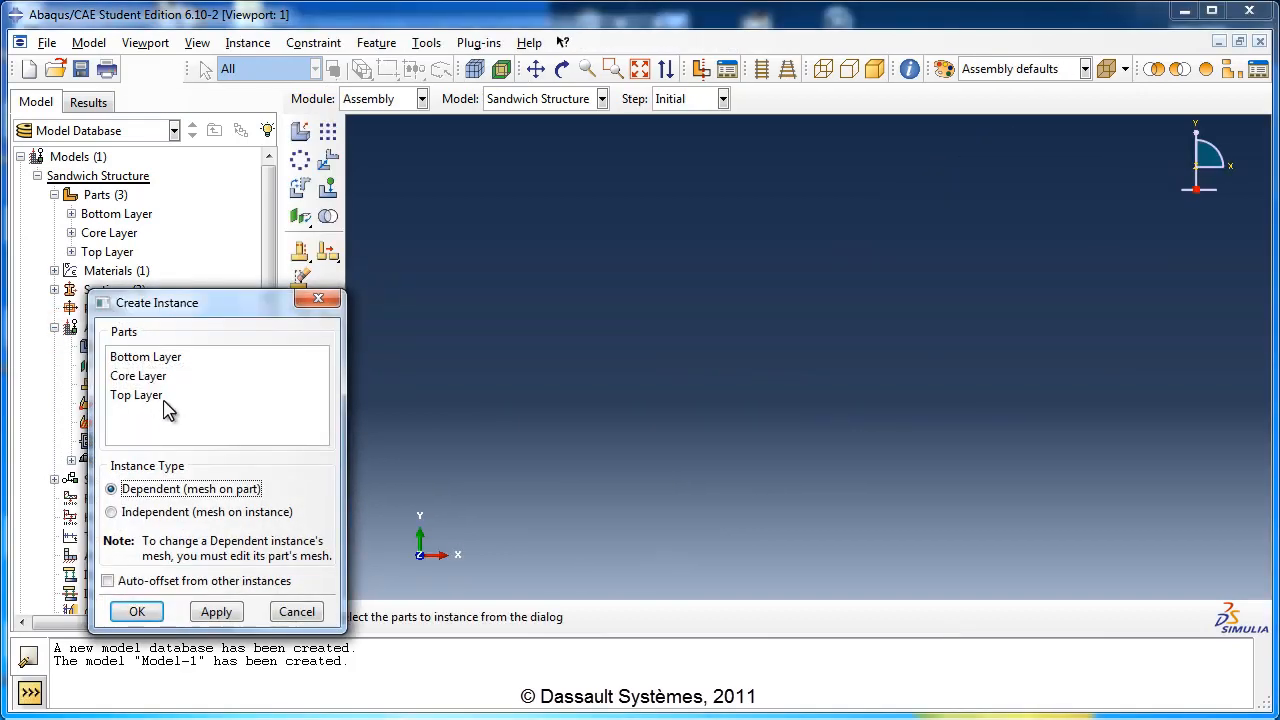
pyautogui.click(150, 396)
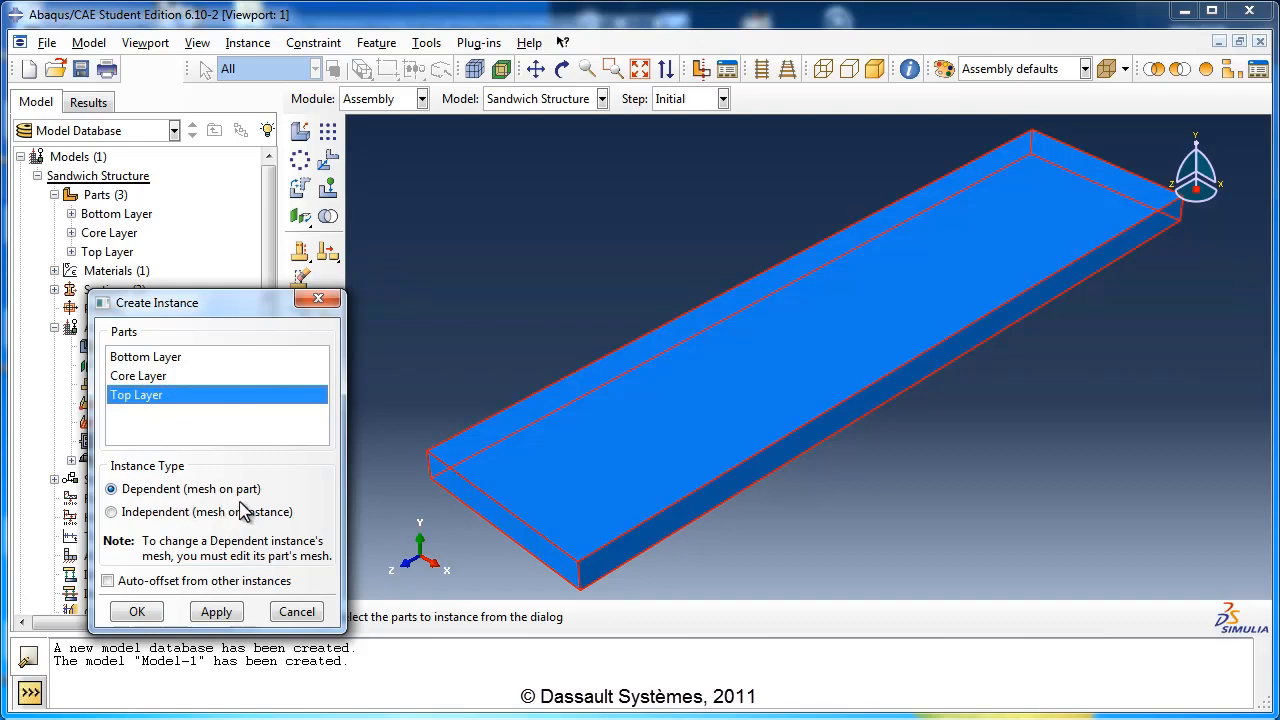
pyautogui.click(137, 611)
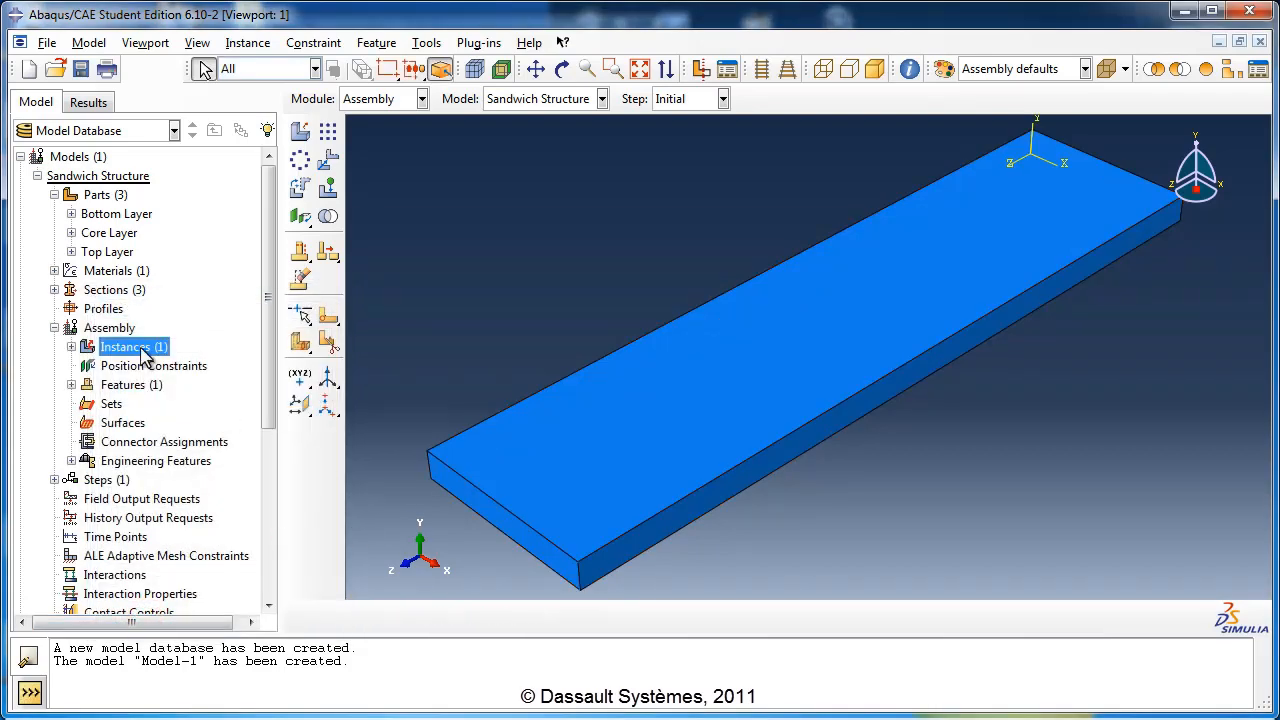
# Step: Add a dependent instance of Core Layer to the assembly, auto-offset from other instances
pyautogui.doubleClick(143, 350)
pyautogui.click(147, 376)
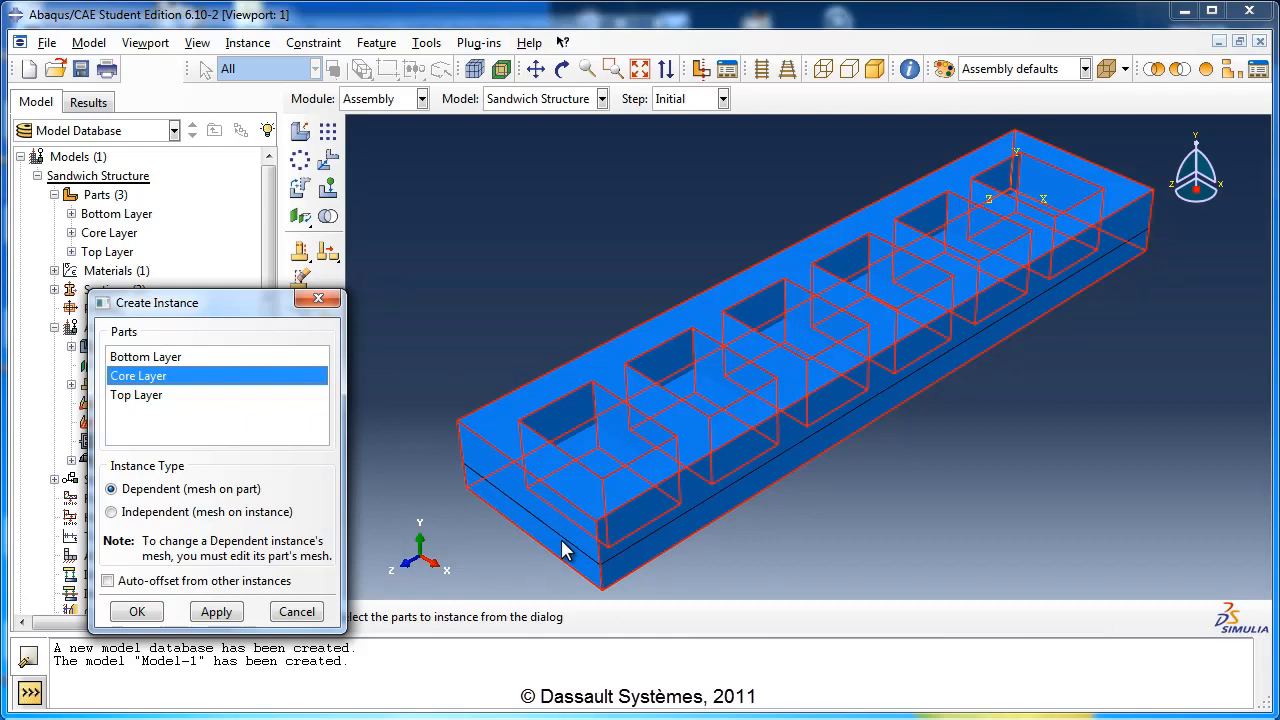
pyautogui.click(155, 584)
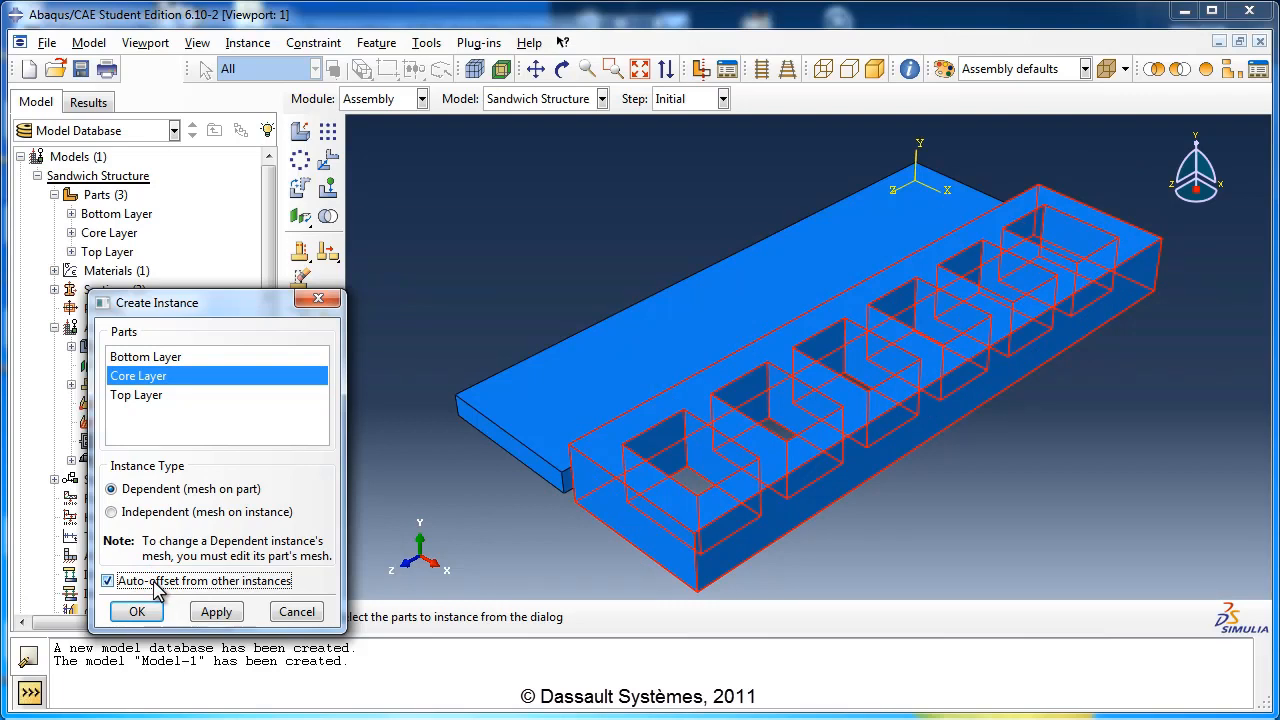
pyautogui.click(140, 611)
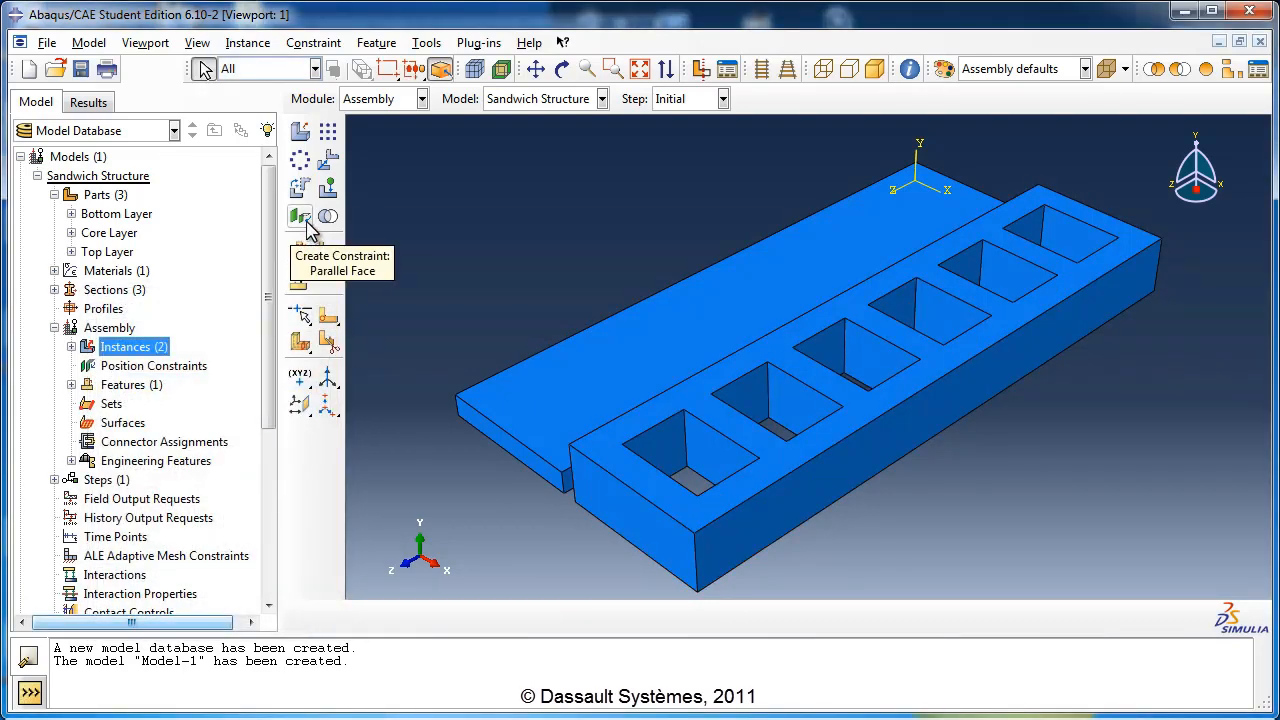
# Step: Start a Face to Face constraint with Top Layer's underside as the movable face and Core Layer's upper face as the fixed face
pyautogui.moveTo(307, 226); pyautogui.dragTo(352, 228)
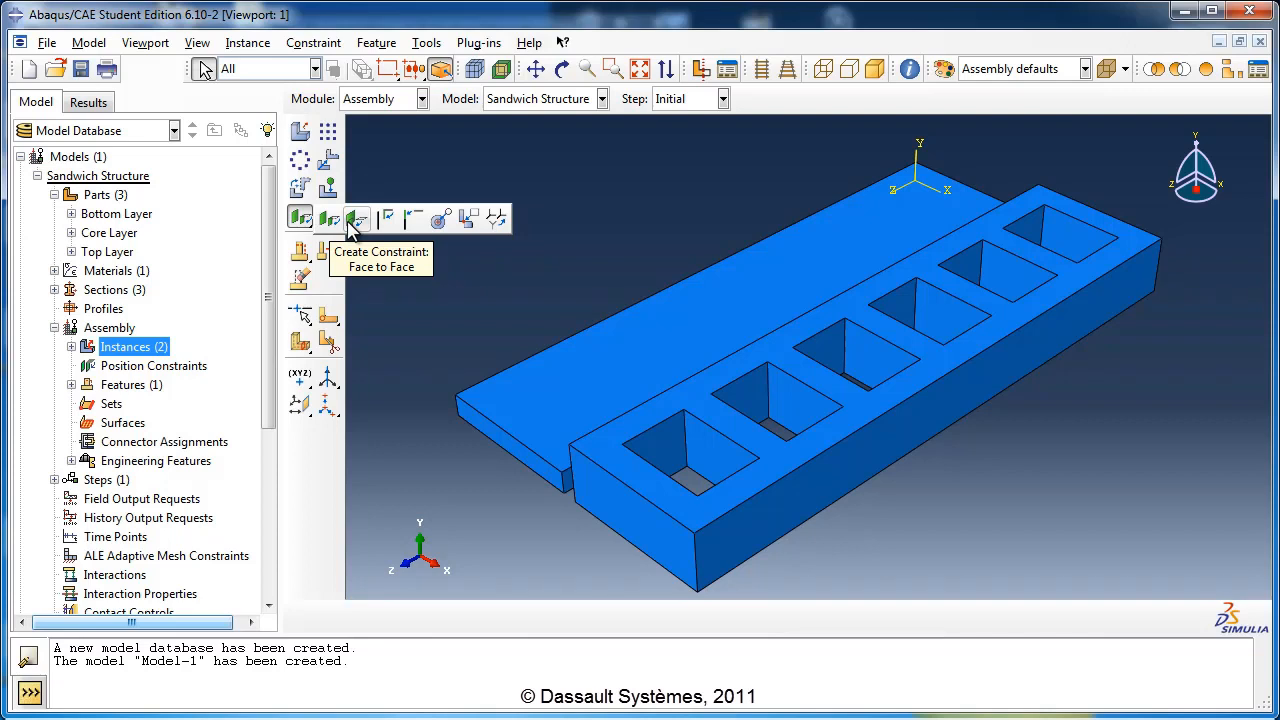
pyautogui.click(352, 226)
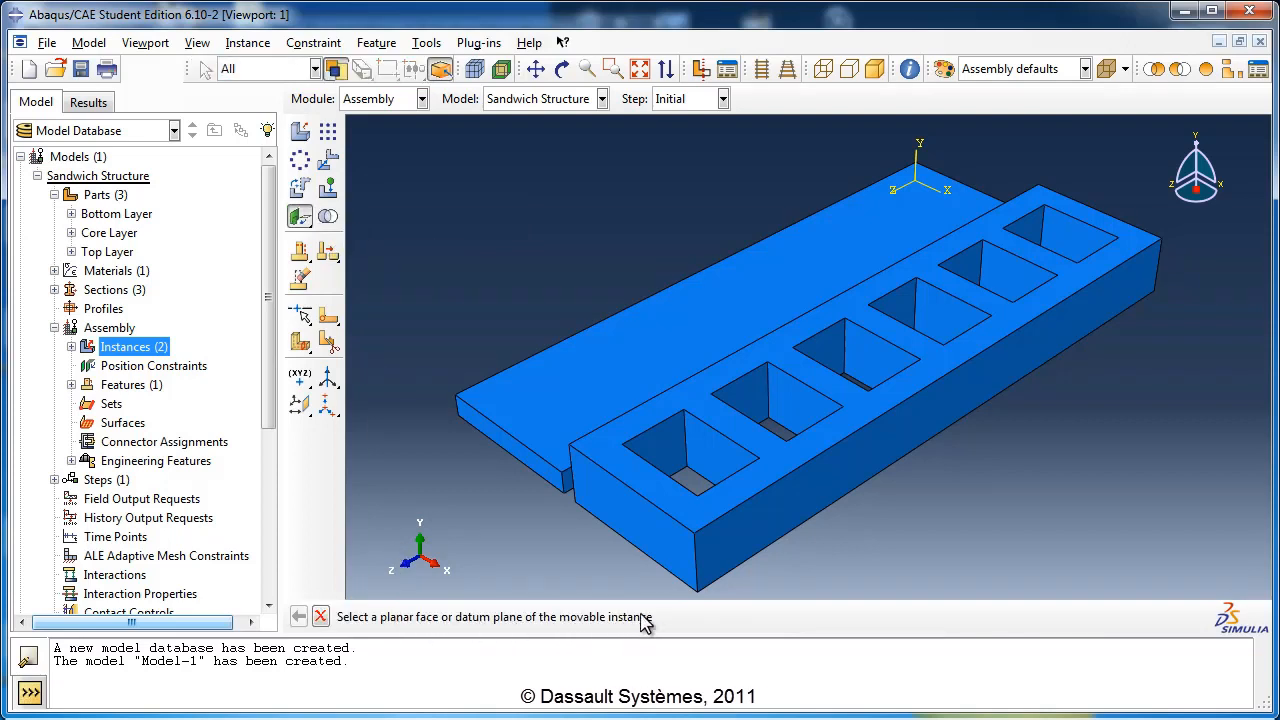
pyautogui.click(562, 69)
pyautogui.moveTo(748, 457); pyautogui.dragTo(806, 252)
pyautogui.click(562, 69)
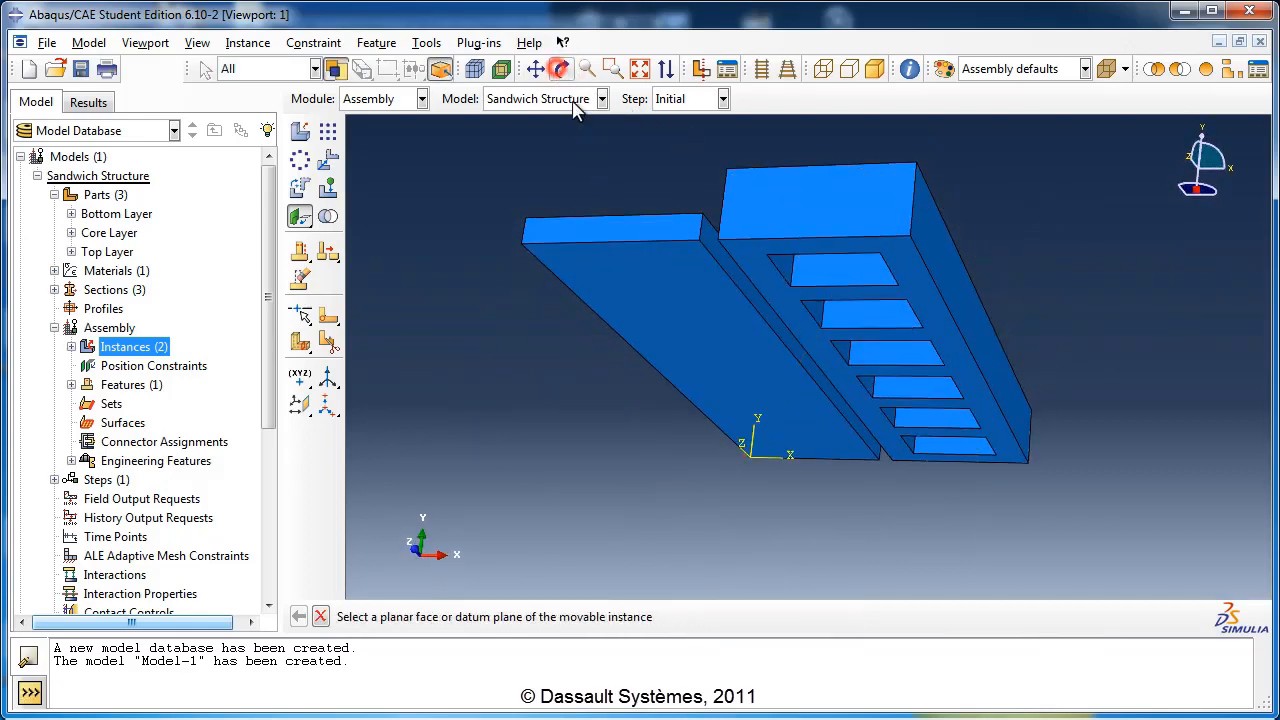
pyautogui.click(621, 285)
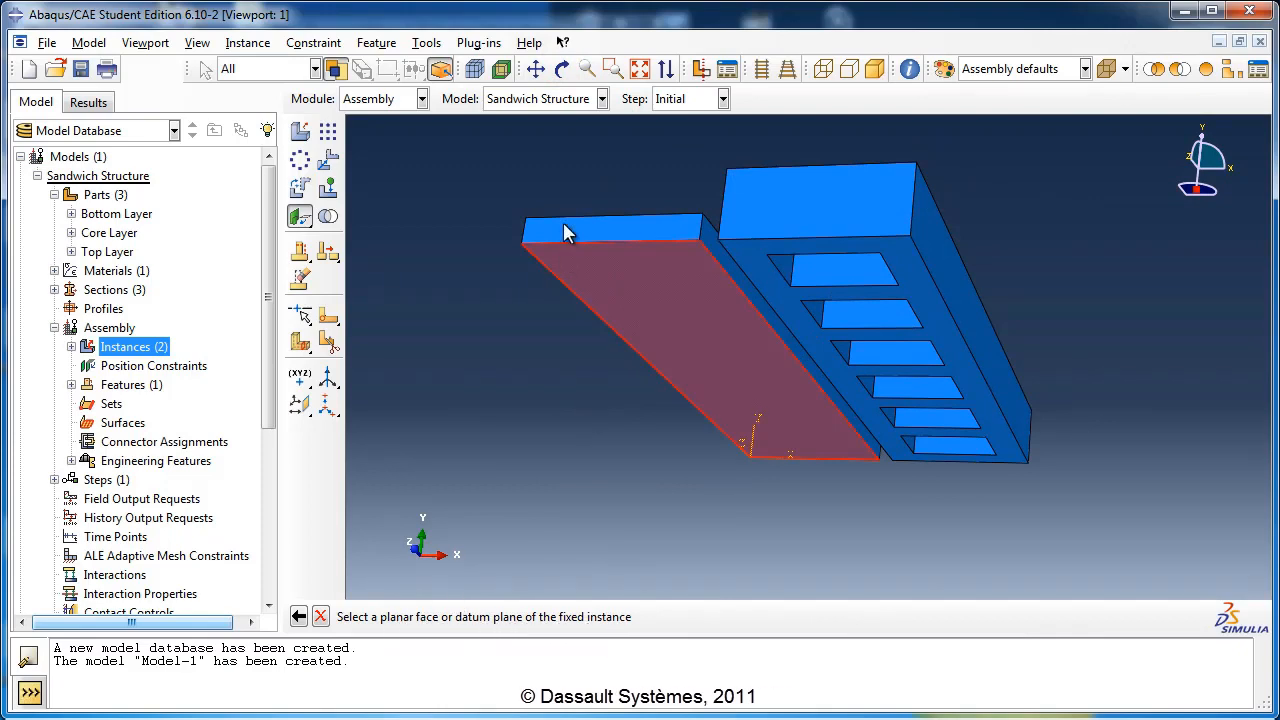
pyautogui.click(562, 69)
pyautogui.moveTo(737, 183); pyautogui.dragTo(774, 446)
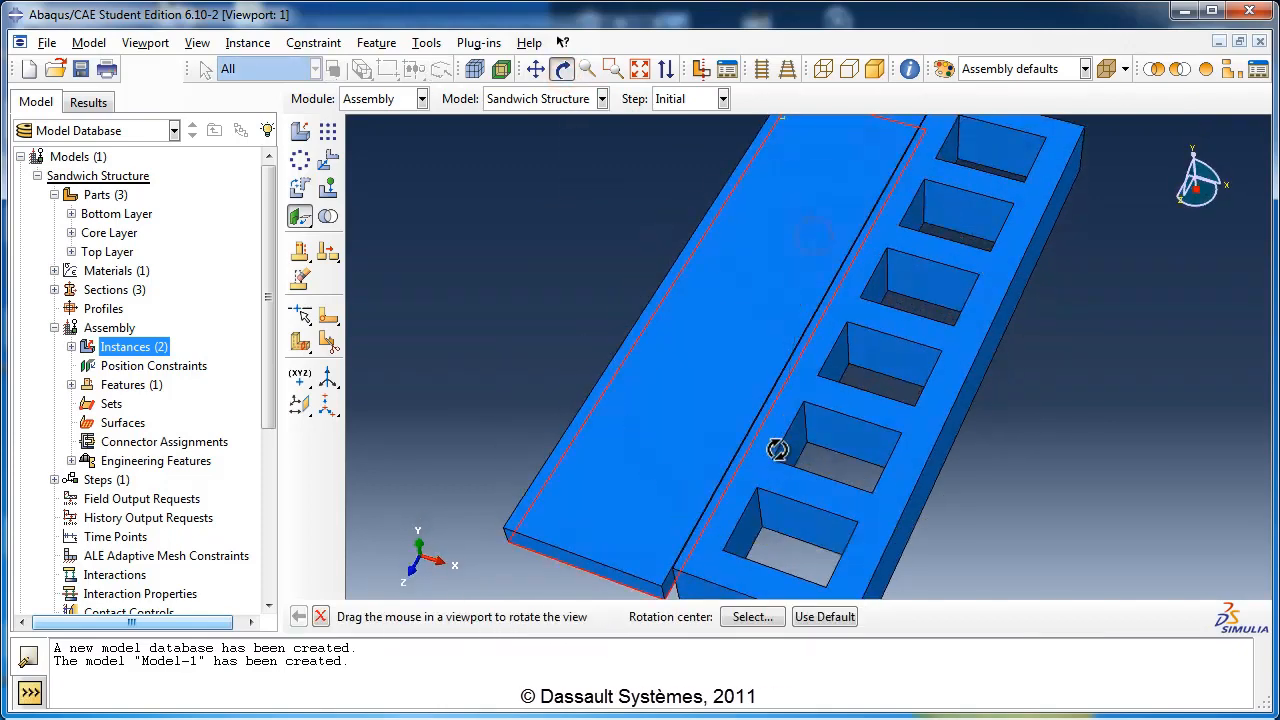
pyautogui.click(563, 69)
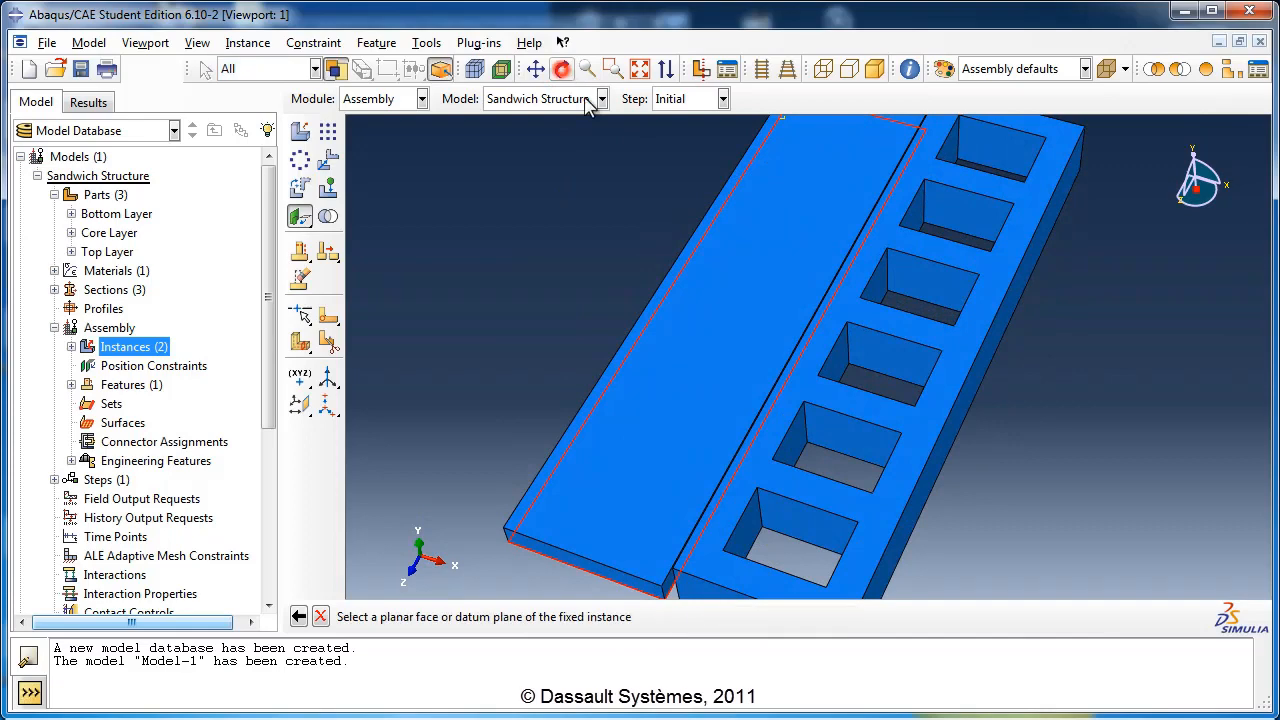
pyautogui.click(935, 347)
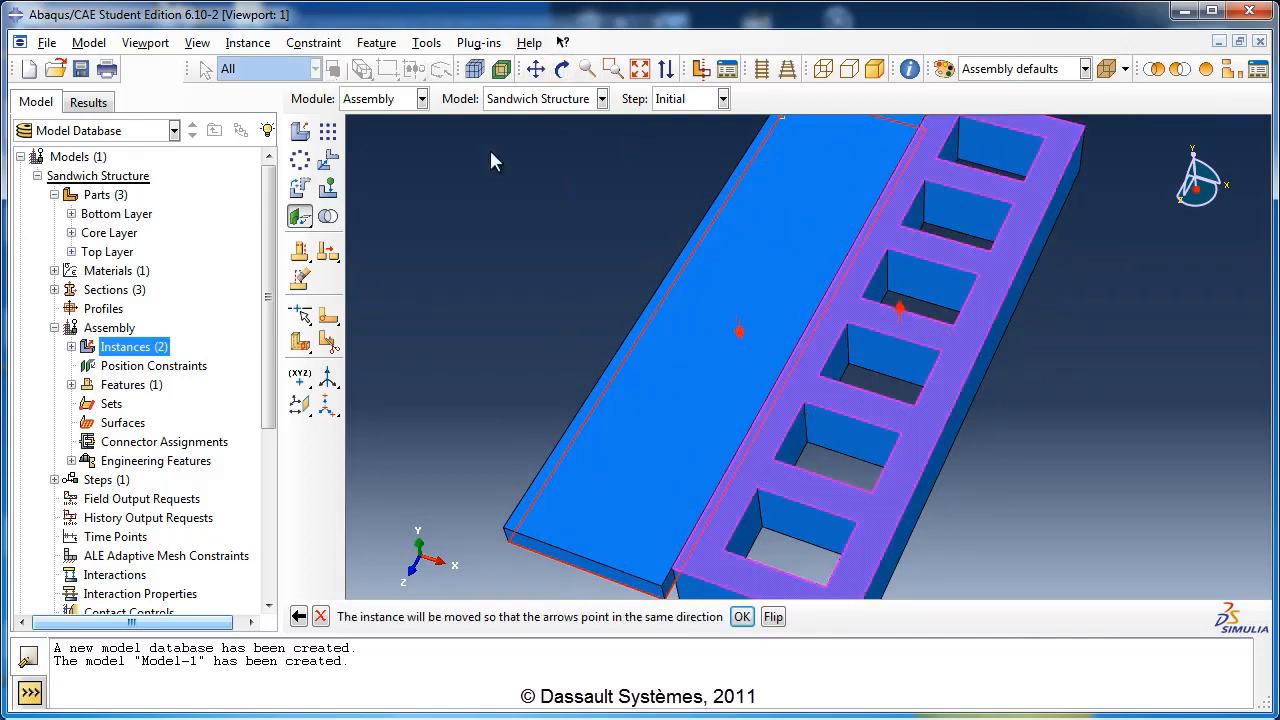
# Step: Flip the movable face's arrow to match the fixed face's upward direction and complete the constraint at a distance of 0.0
pyautogui.click(562, 69)
pyautogui.moveTo(749, 331); pyautogui.dragTo(740, 200)
pyautogui.click(562, 69)
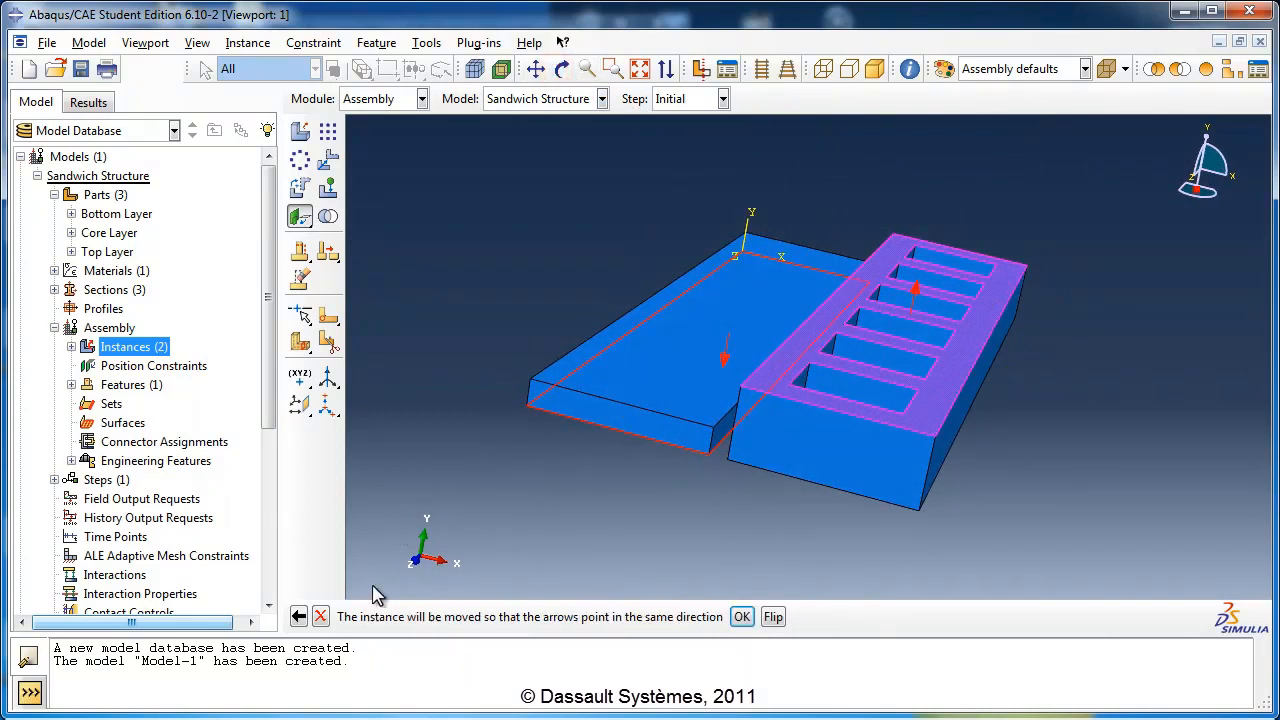
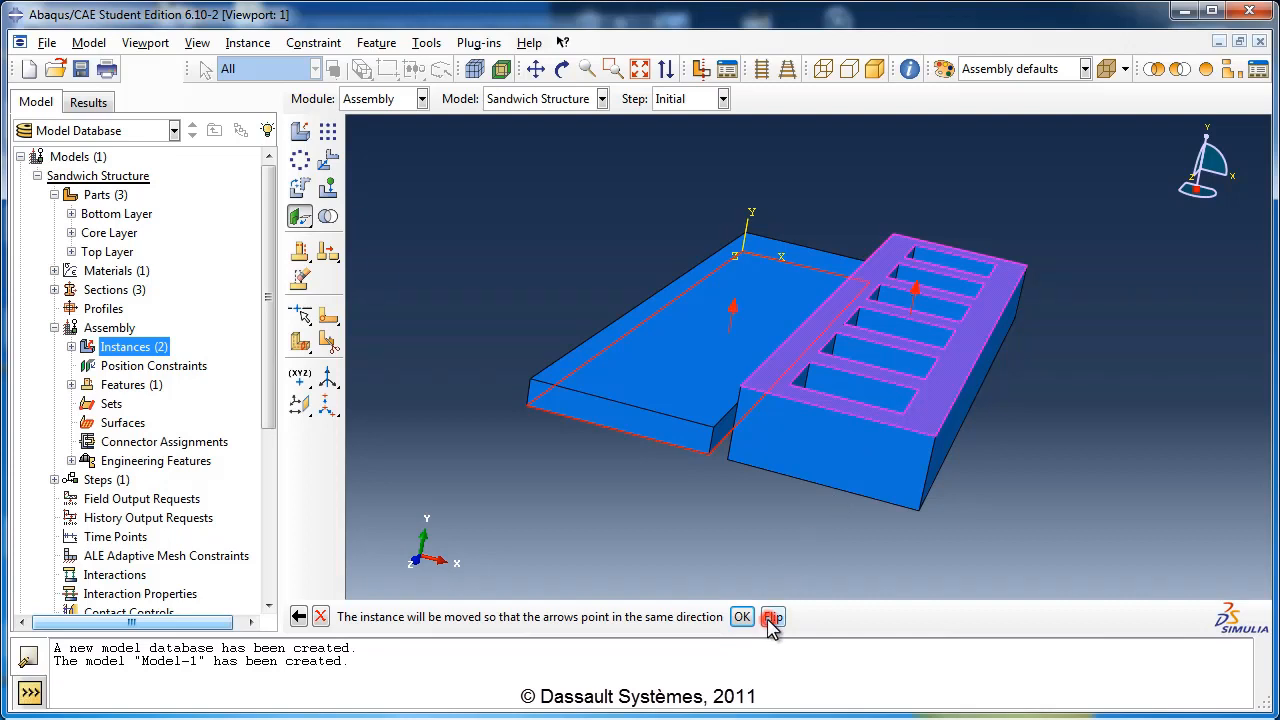
pyautogui.click(741, 617)
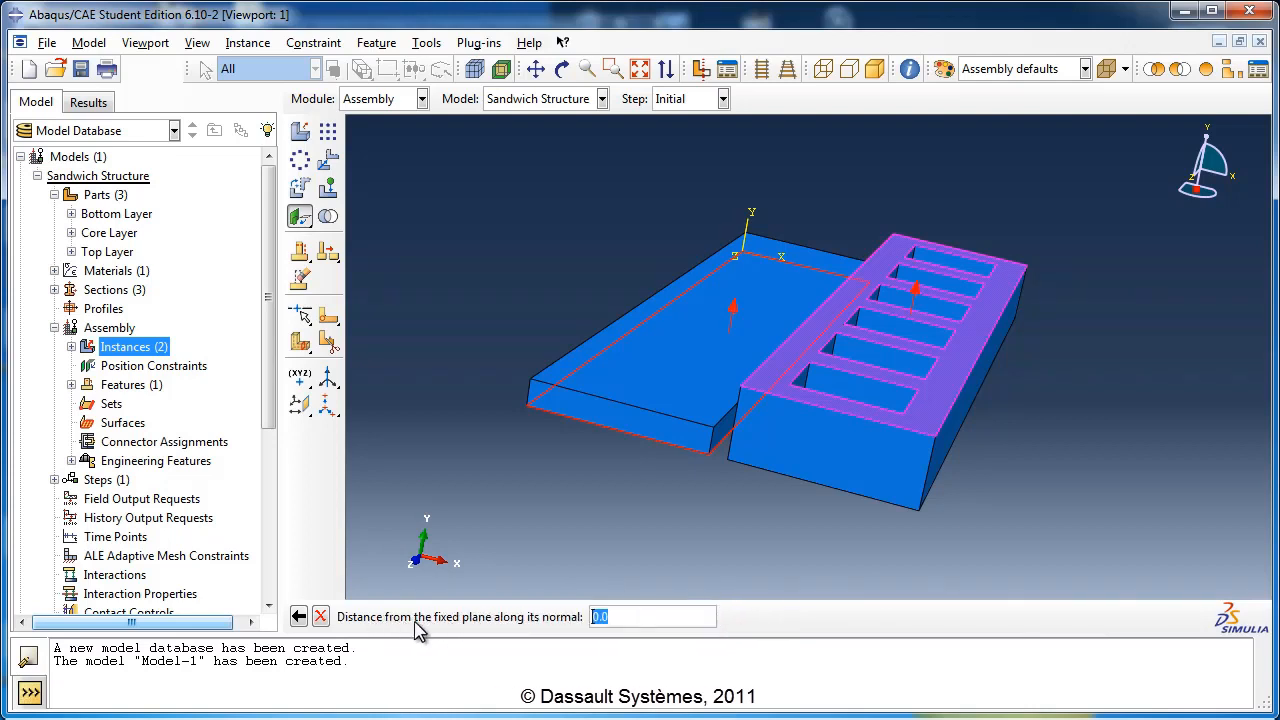
pyautogui.write('-1')
pyautogui.press('Return')
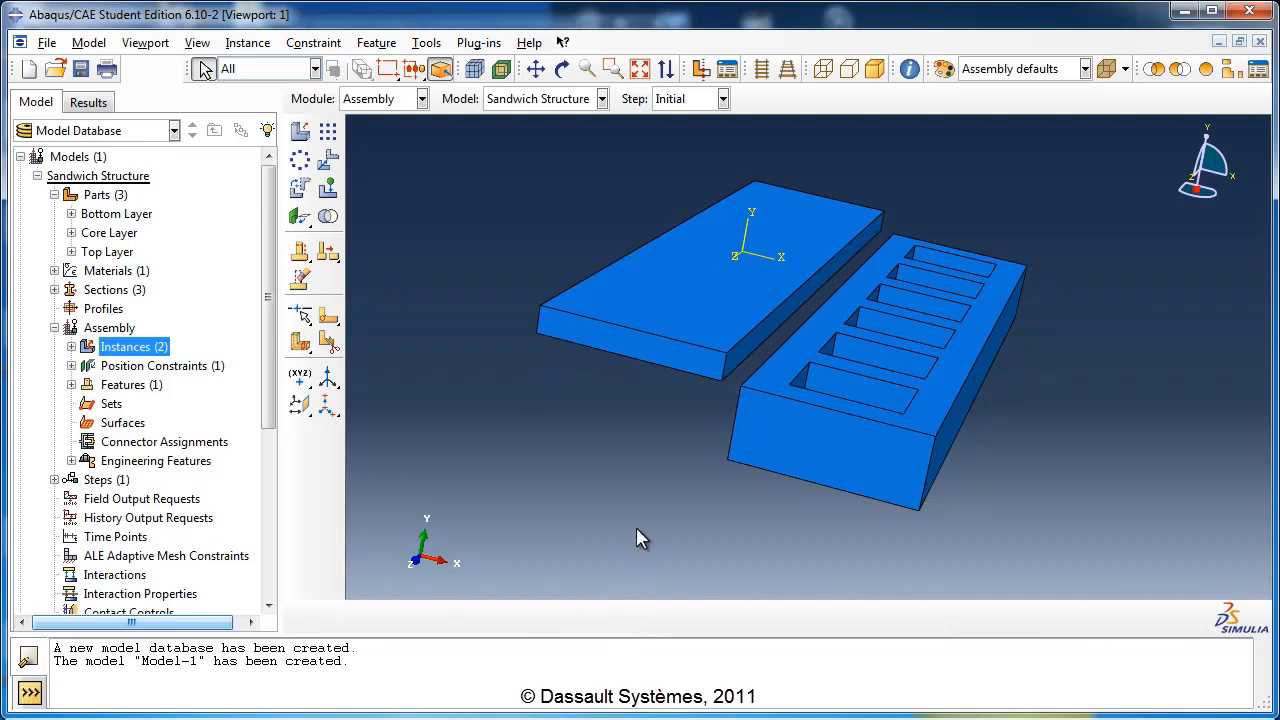
# Step: Constrain Top Layer's front end face to Core Layer's front end face with Face to Face, keeping the arrow directions and a 0.0 distance
pyautogui.click(301, 218)
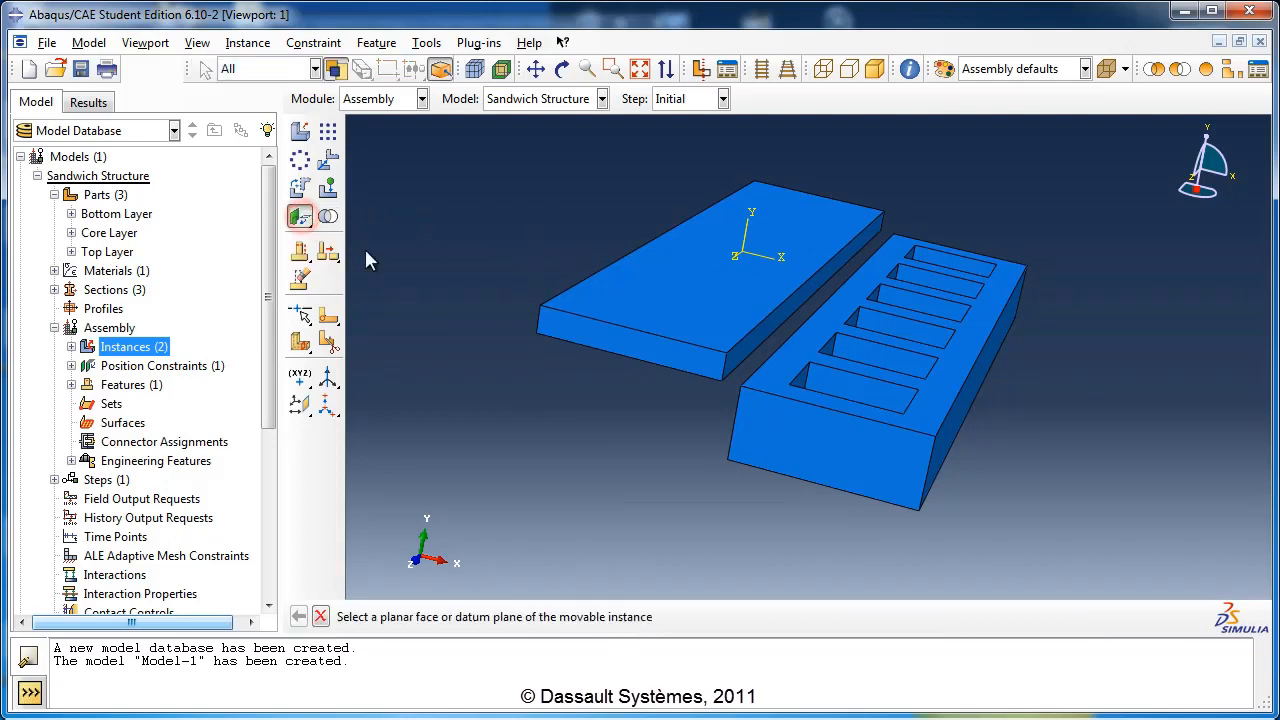
pyautogui.click(642, 352)
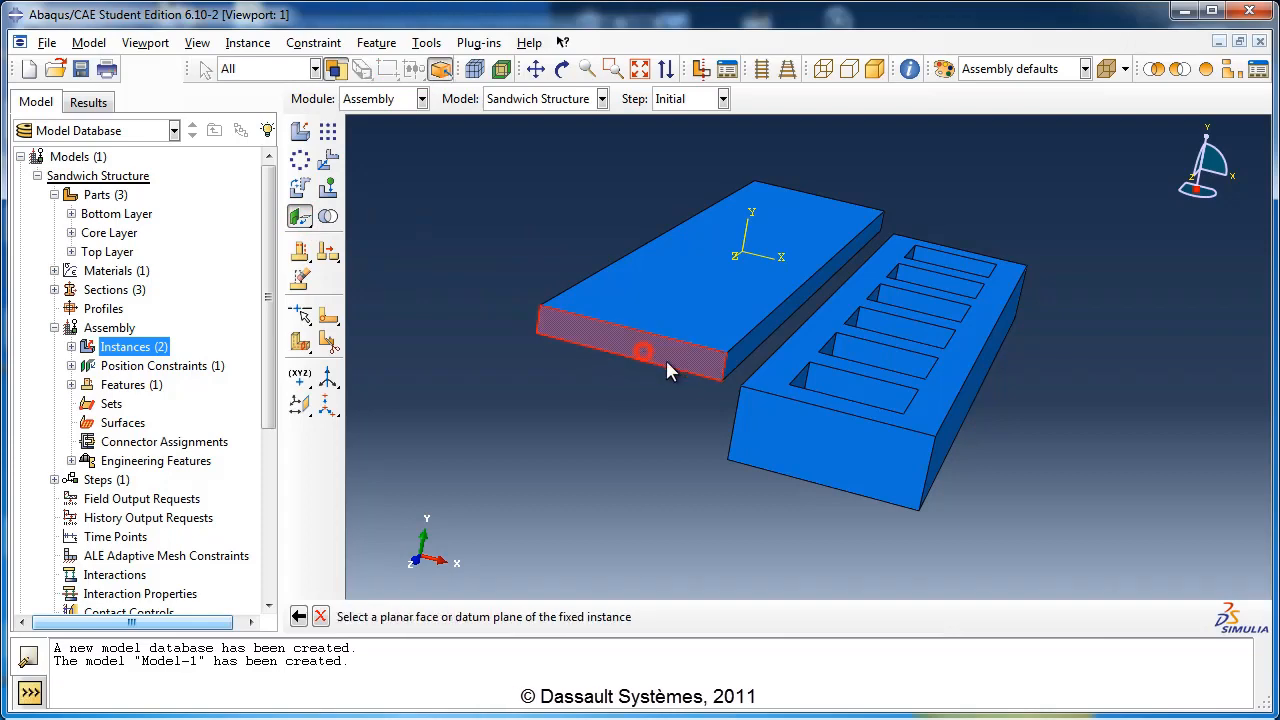
pyautogui.click(835, 451)
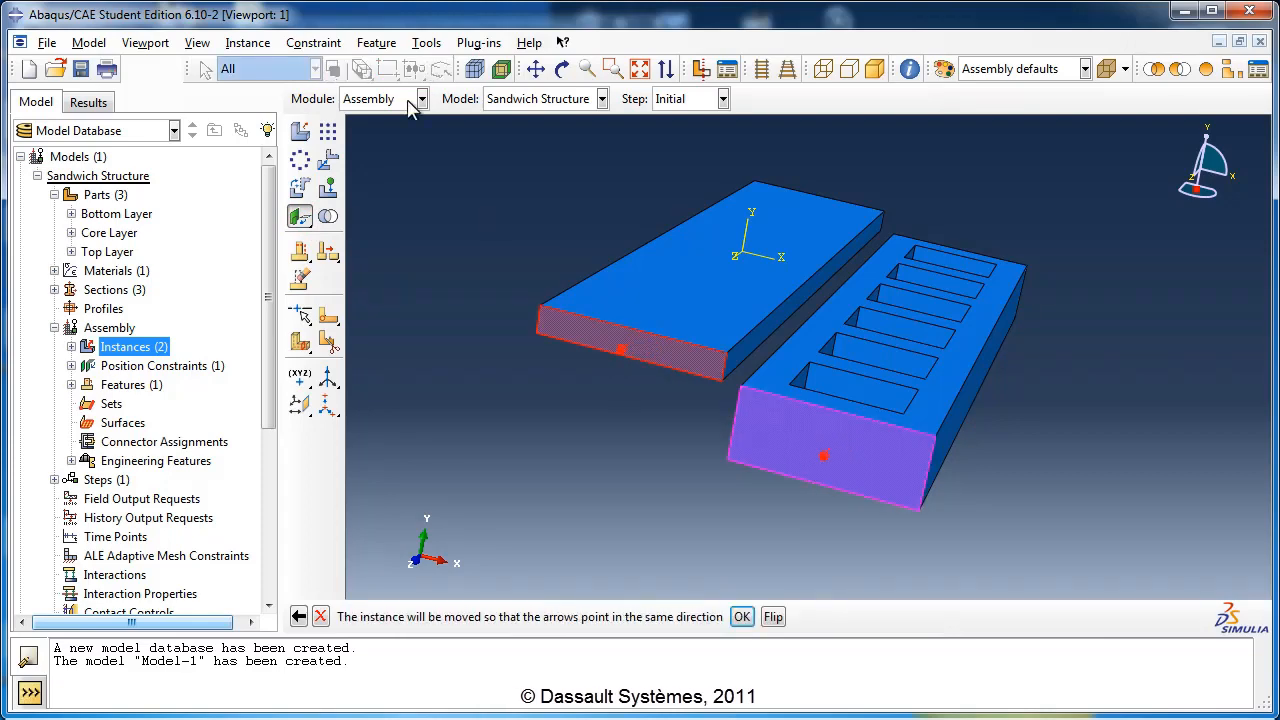
pyautogui.click(562, 68)
pyautogui.moveTo(771, 286); pyautogui.dragTo(715, 335)
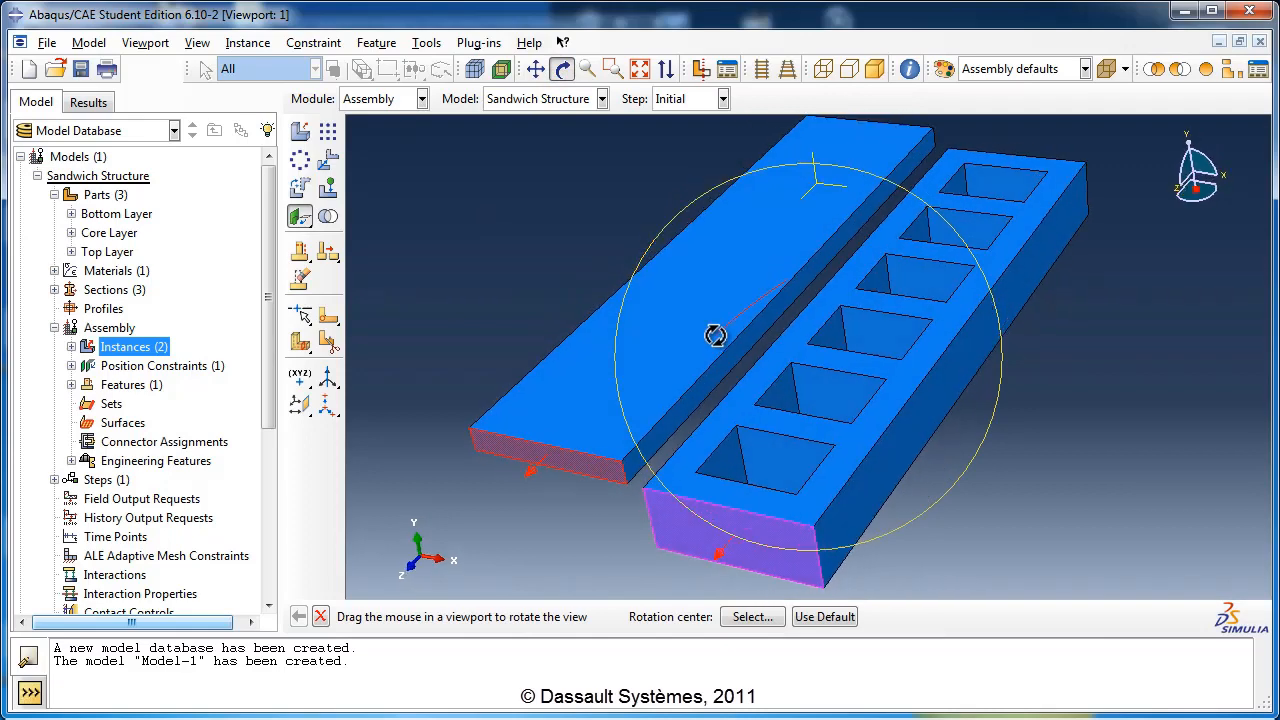
pyautogui.click(562, 68)
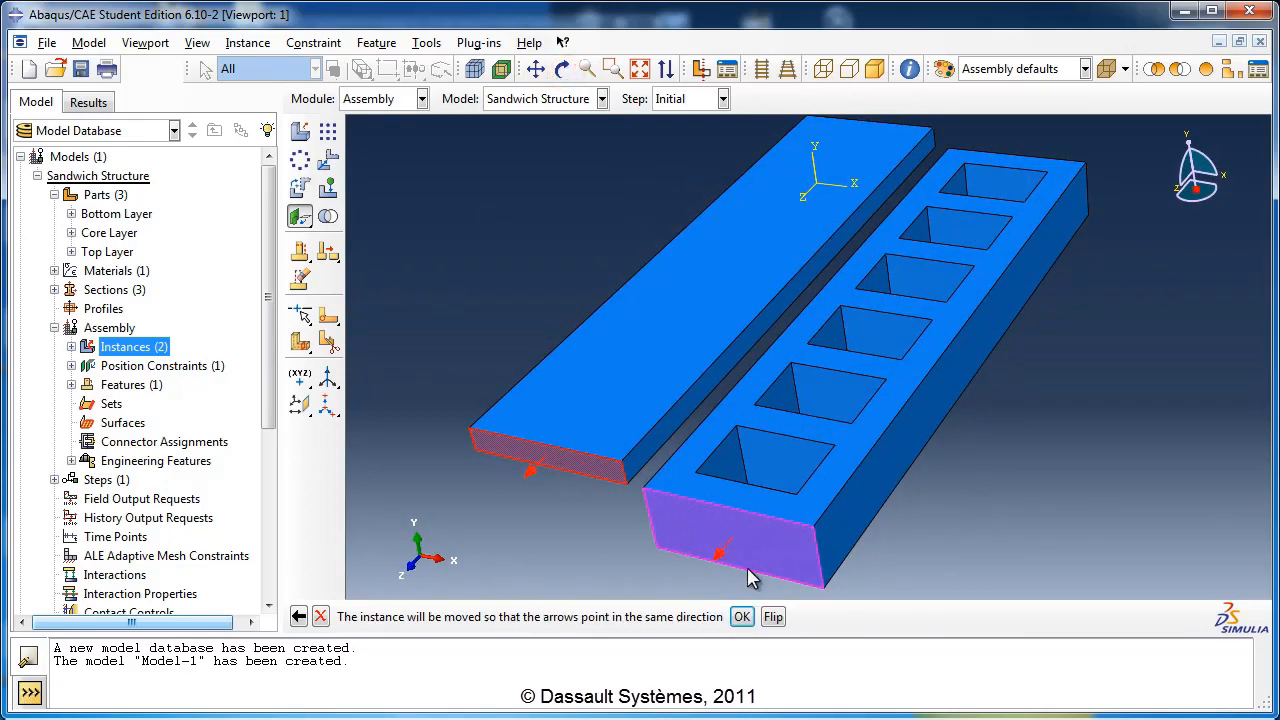
pyautogui.click(741, 616)
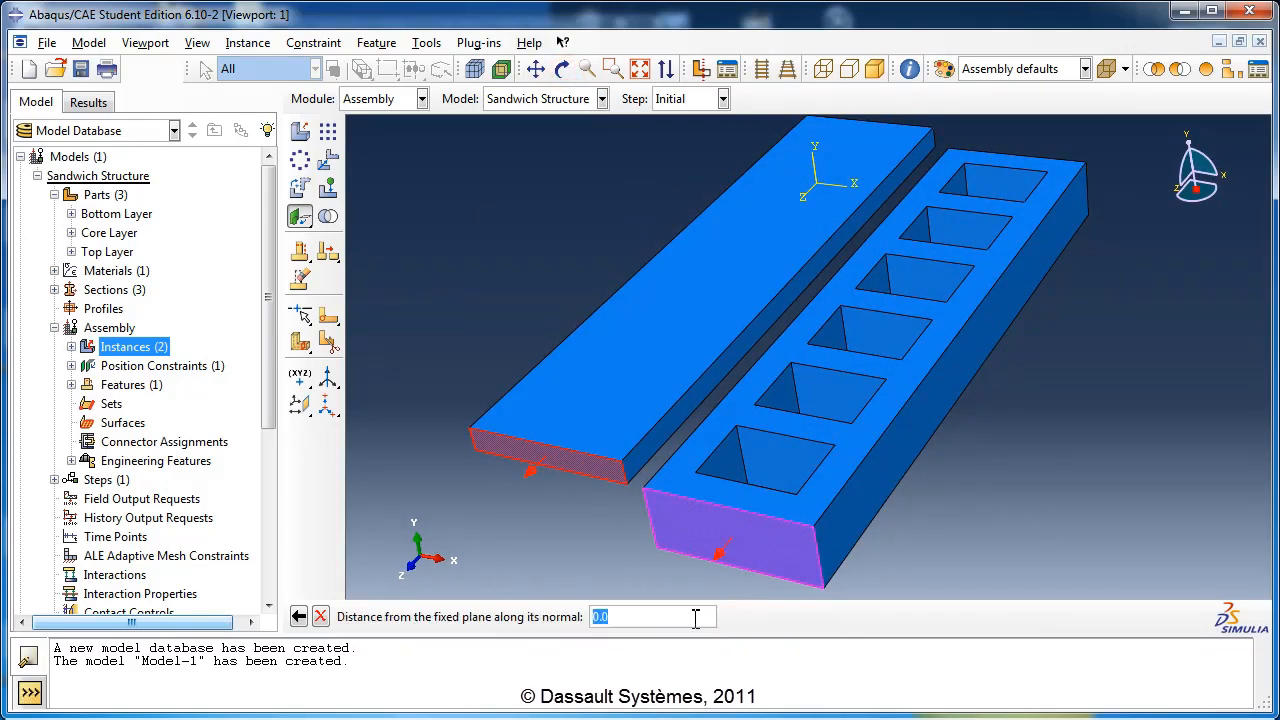
pyautogui.press('Return')
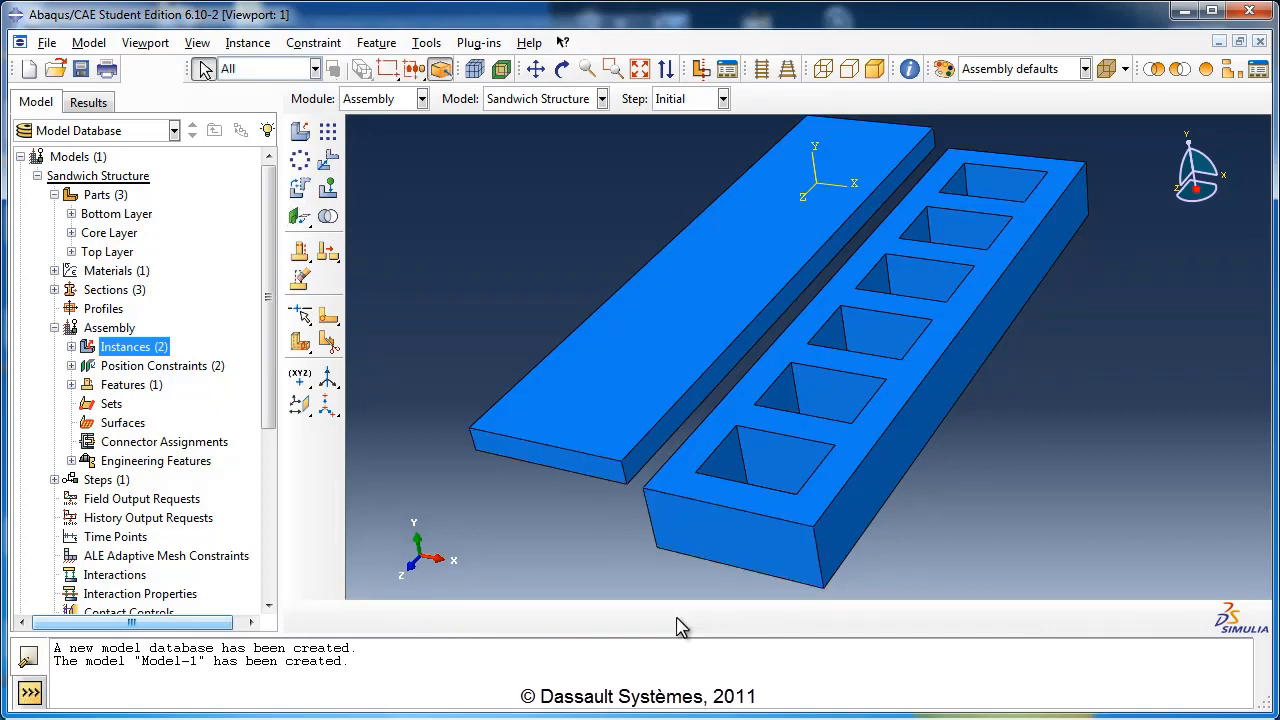
# Step: Constrain Top Layer's +X long side face to Core Layer's matching side face with Face to Face, keeping the arrow directions and default distance
pyautogui.click(300, 217)
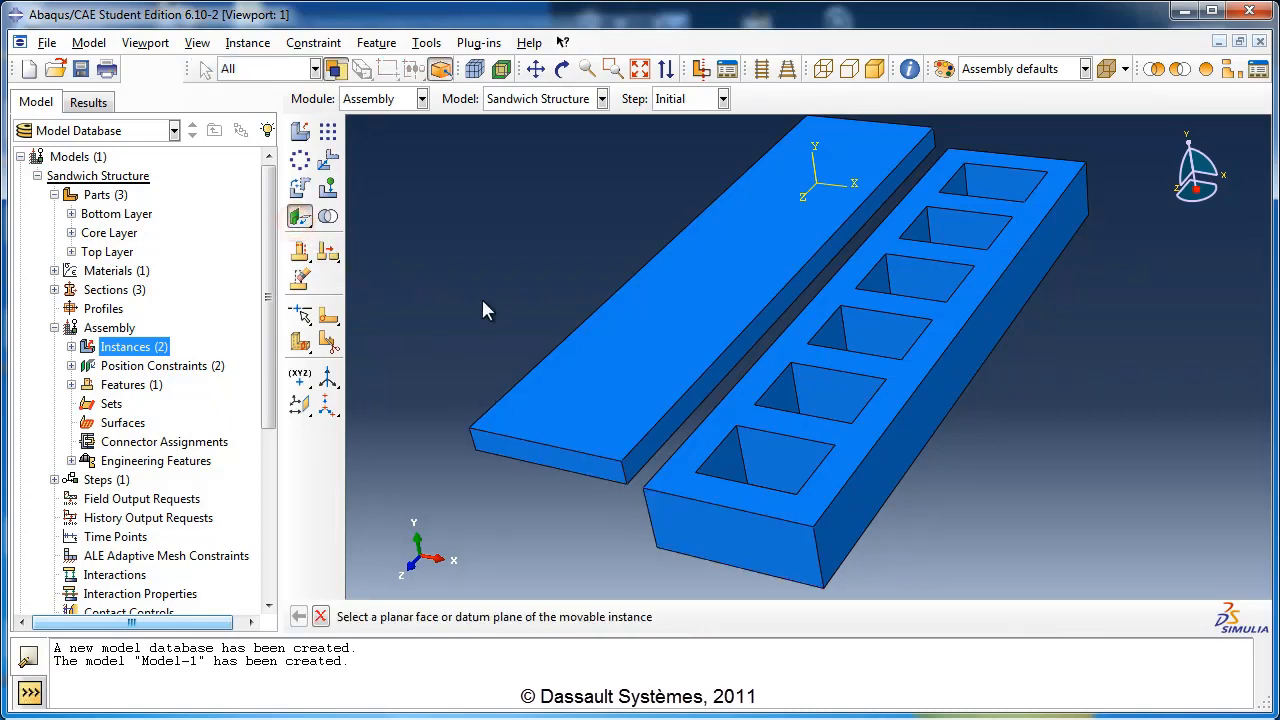
pyautogui.click(688, 405)
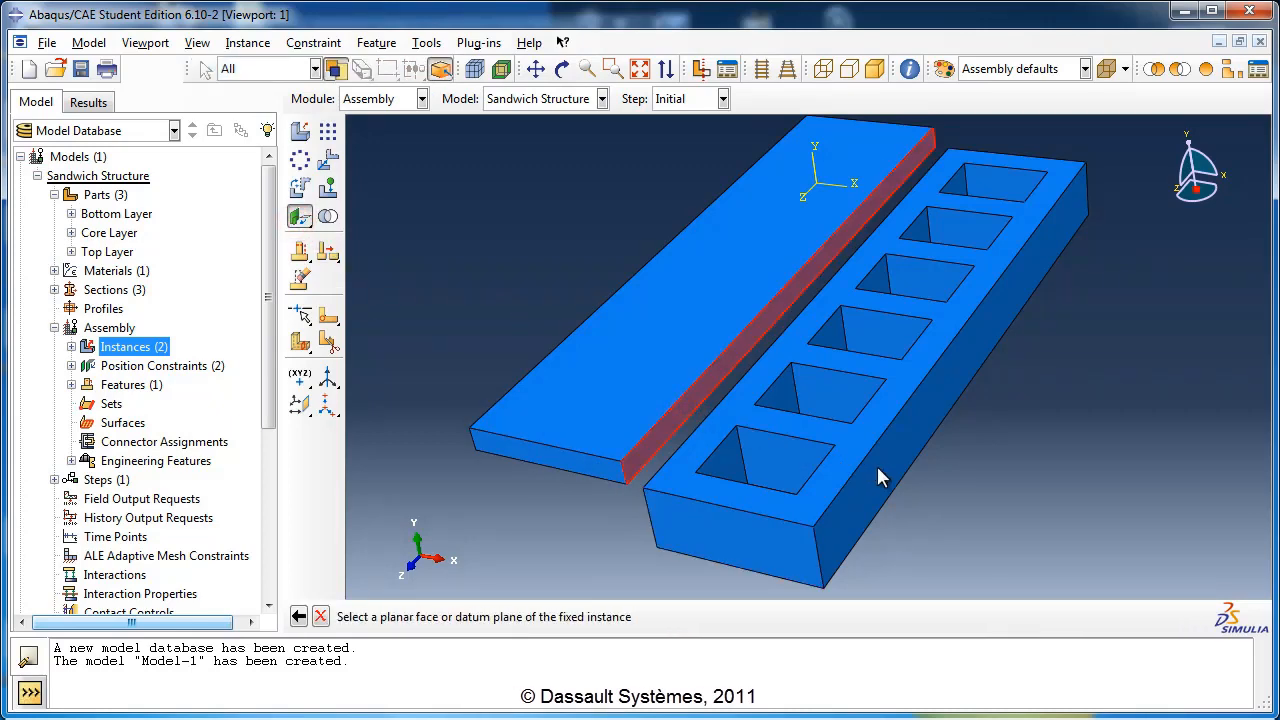
pyautogui.click(879, 476)
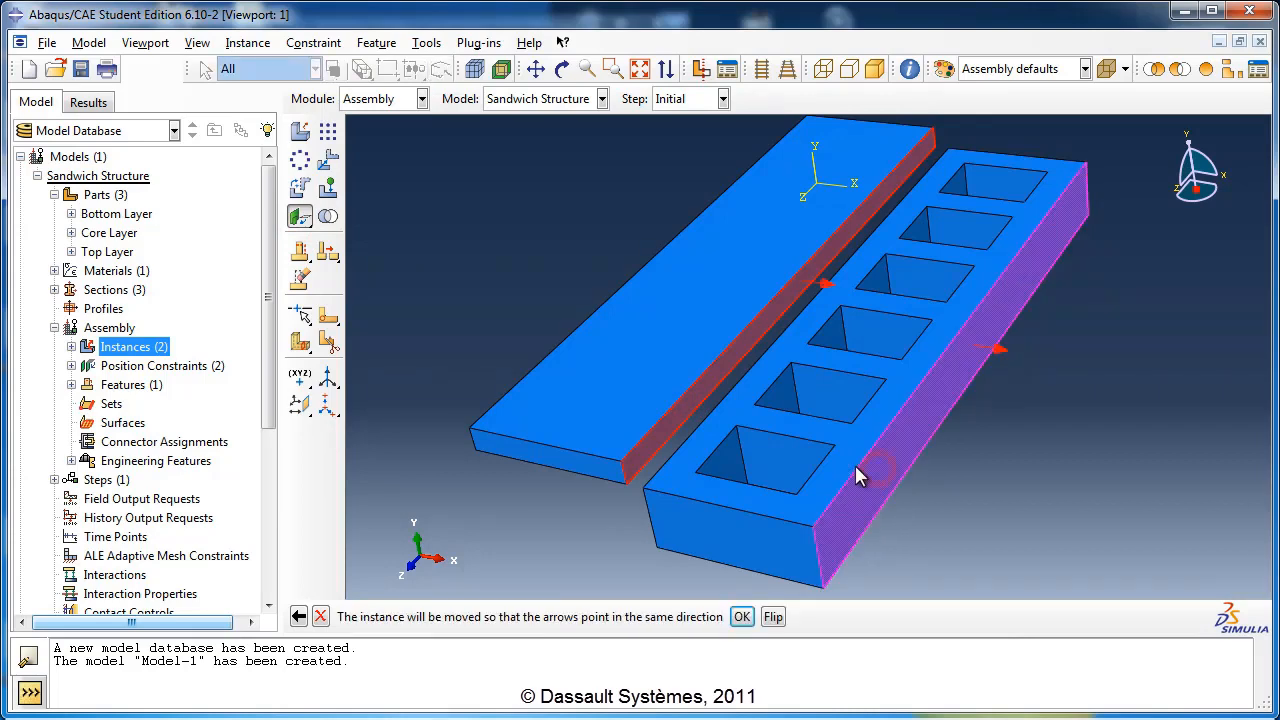
pyautogui.click(742, 617)
pyautogui.press('Return')
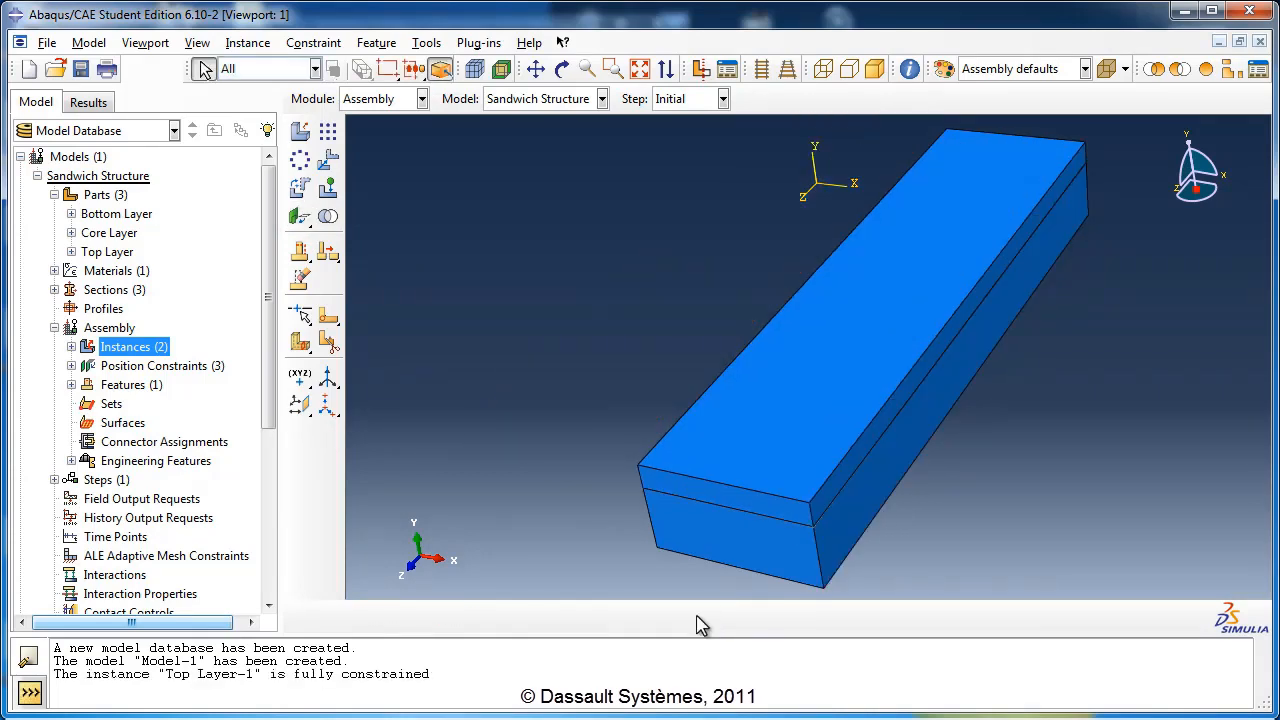
# Step: Add a dependent instance of Bottom Layer to the assembly, auto-offset from other instances
pyautogui.click(562, 68)
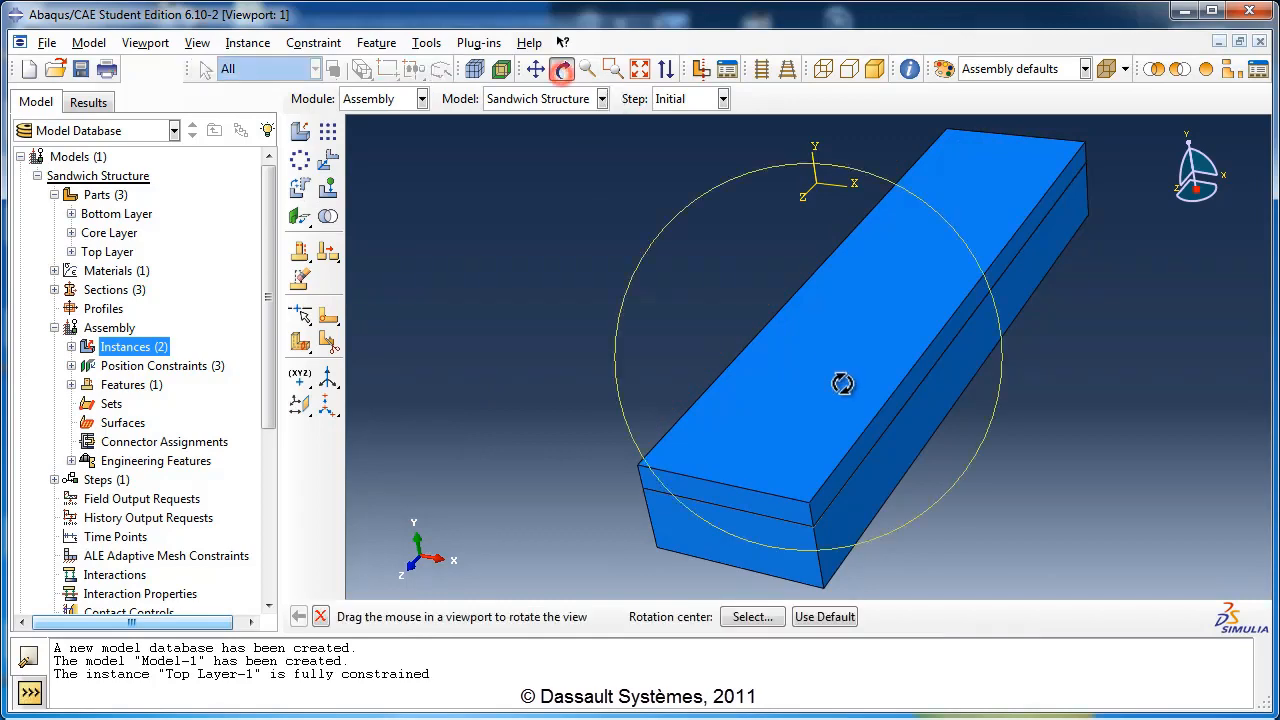
pyautogui.moveTo(843, 380); pyautogui.dragTo(863, 306)
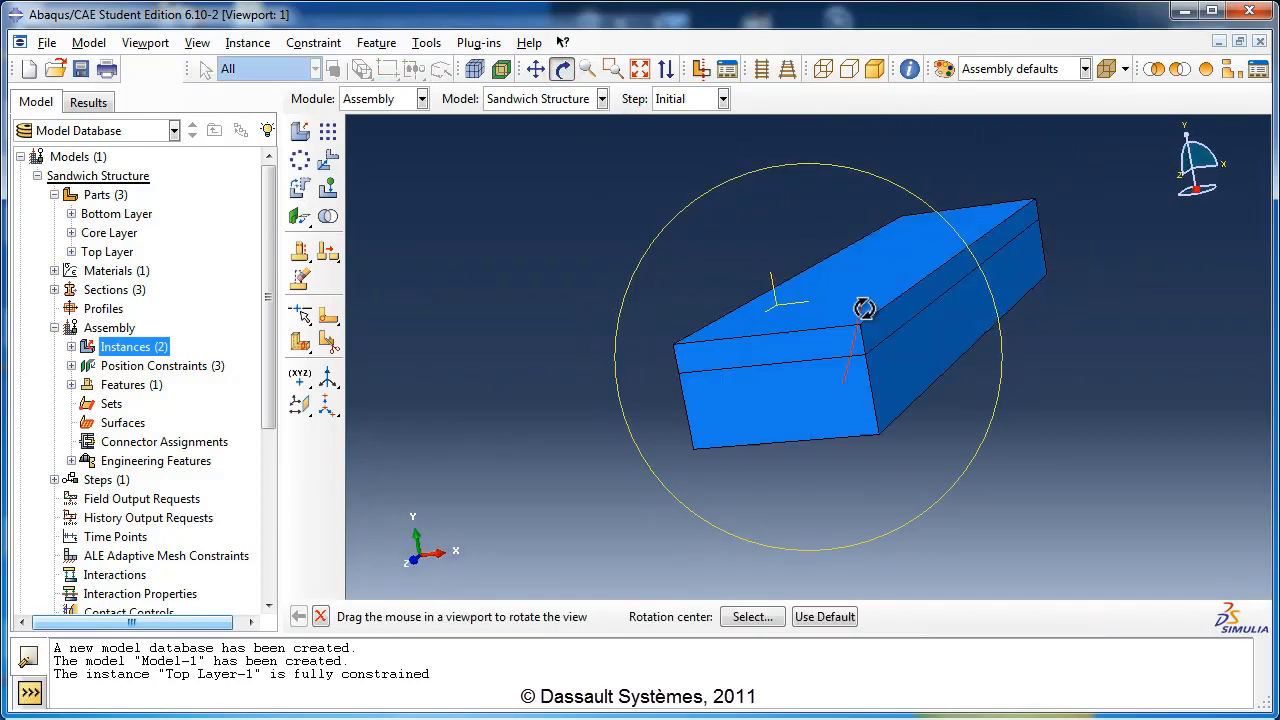
pyautogui.moveTo(766, 391); pyautogui.dragTo(796, 300)
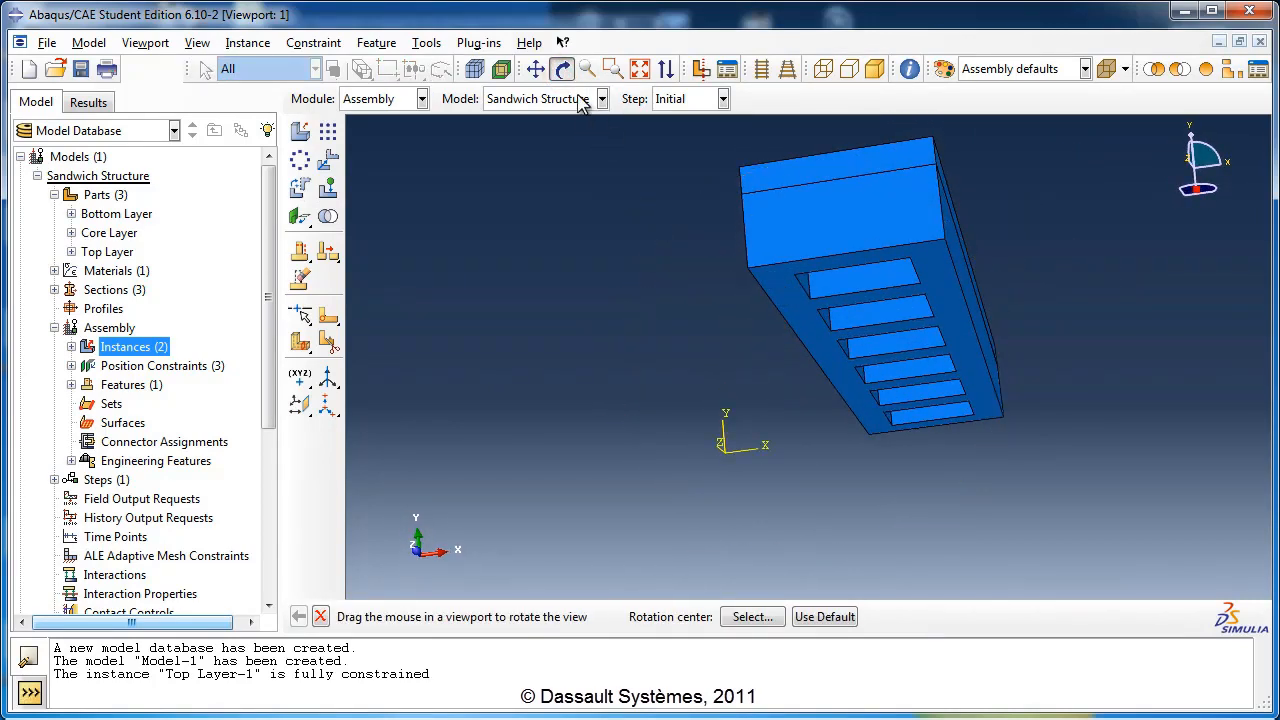
pyautogui.click(562, 68)
pyautogui.doubleClick(130, 347)
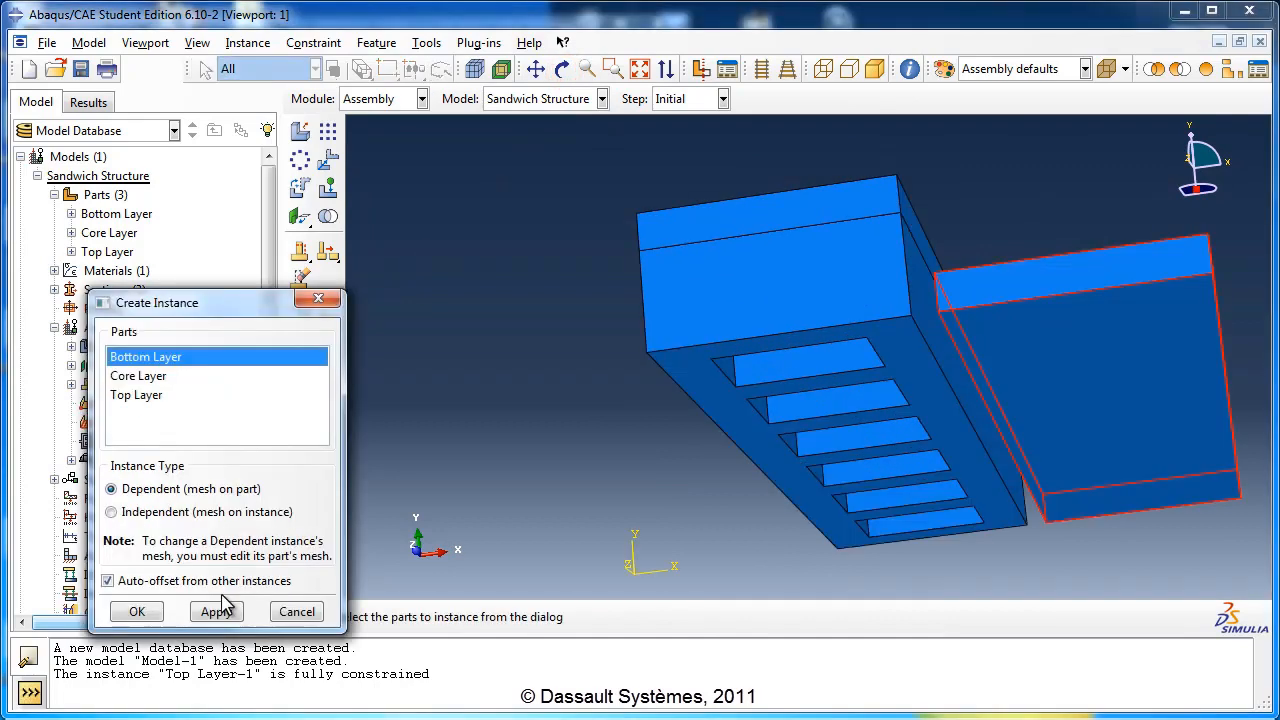
pyautogui.click(140, 610)
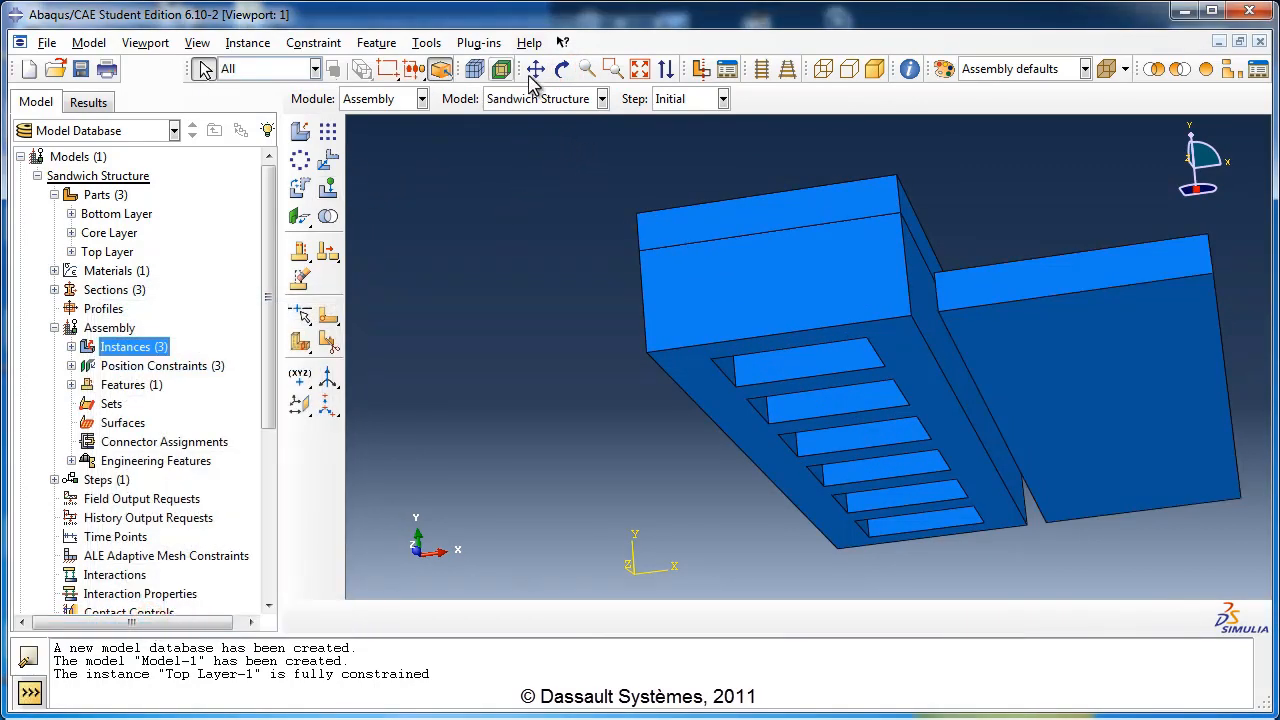
# Step: Start a Face to Face constraint with Bottom Layer's upper face as the movable face and Core Layer's underside as the fixed face
pyautogui.click(562, 68)
pyautogui.moveTo(898, 187); pyautogui.dragTo(851, 274)
pyautogui.click(562, 68)
pyautogui.scroll(-3, 793, 172)
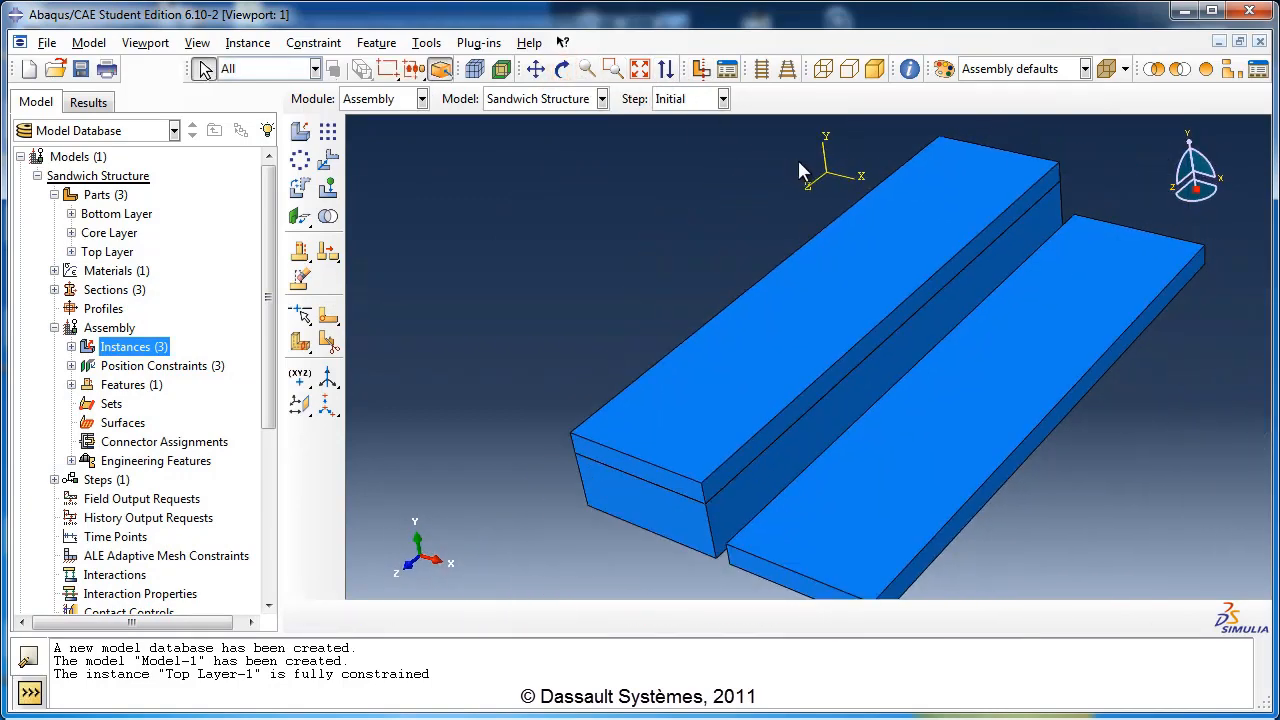
pyautogui.click(300, 218)
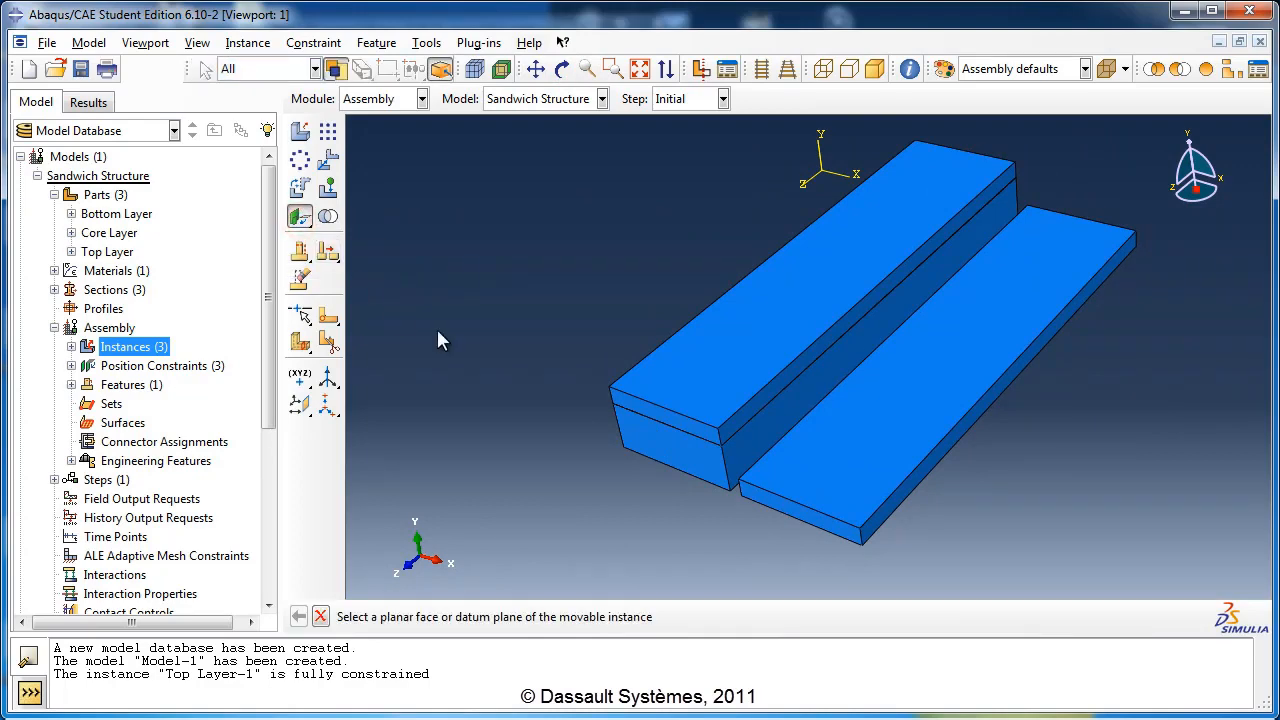
pyautogui.click(941, 365)
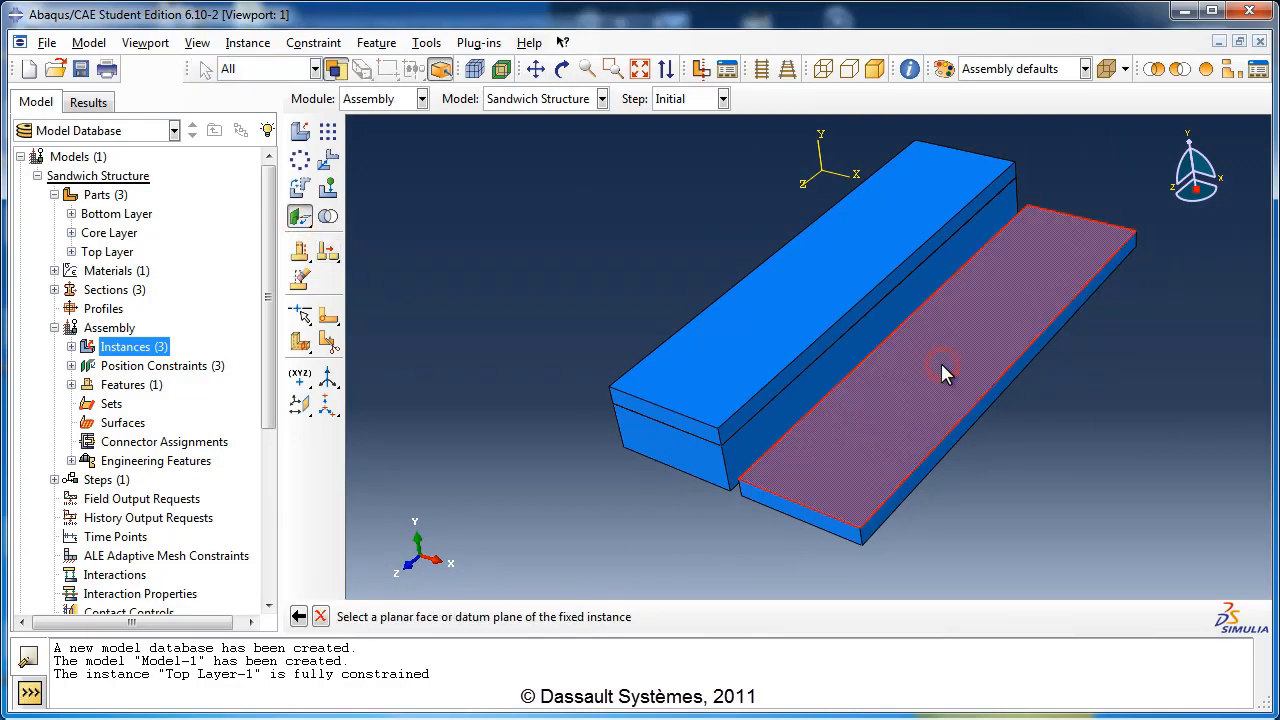
pyautogui.click(562, 68)
pyautogui.moveTo(837, 429); pyautogui.dragTo(850, 247)
pyautogui.click(562, 68)
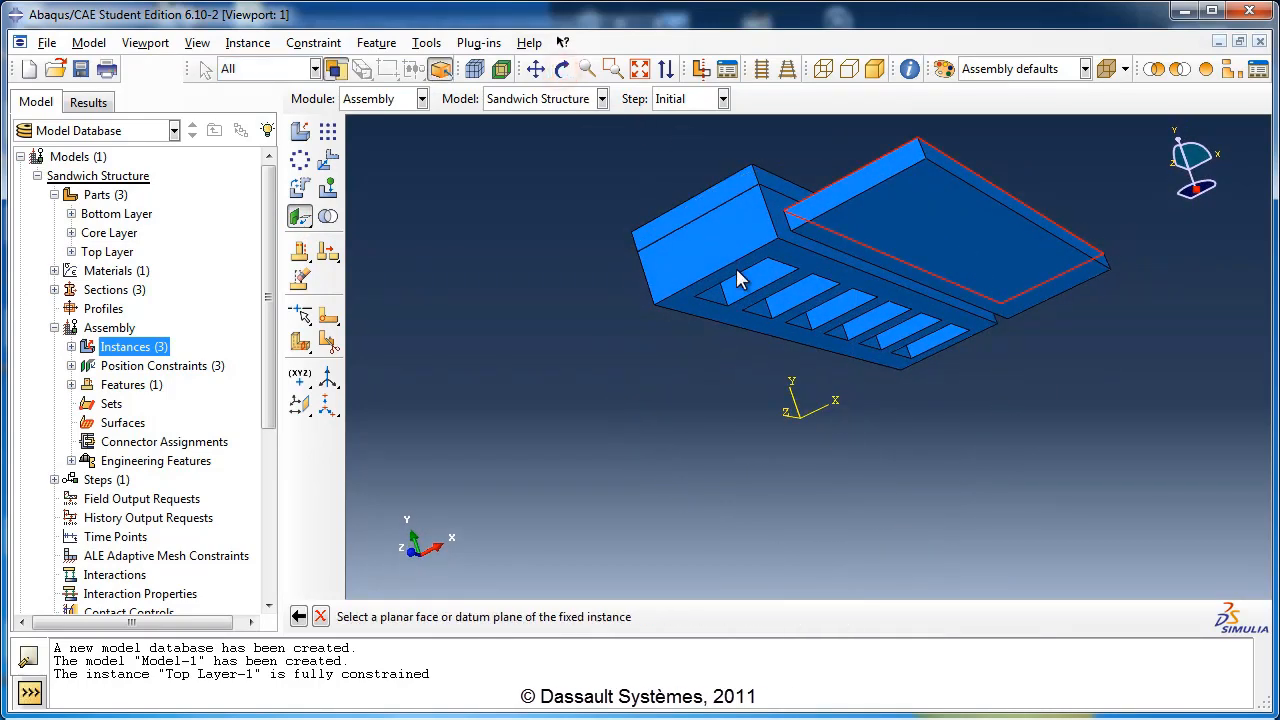
pyautogui.click(736, 279)
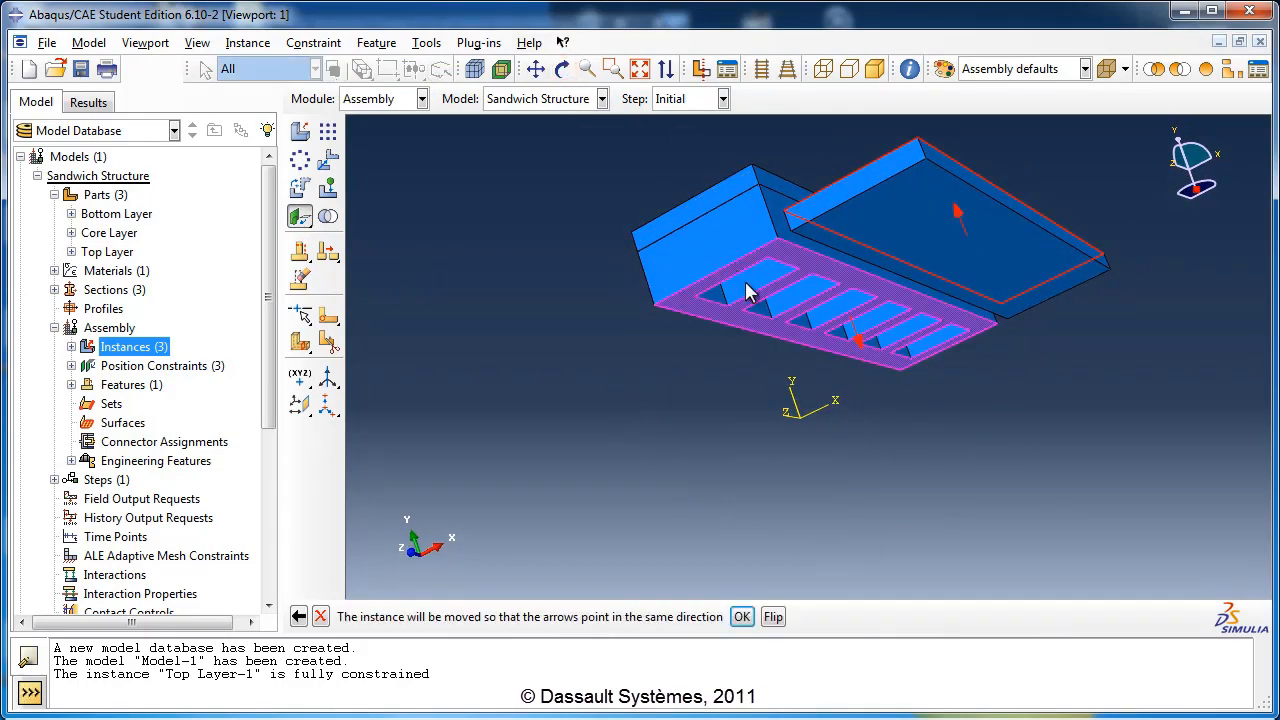
# Step: Flip Bottom Layer's arrow to match the fixed face's downward direction and complete the constraint at a distance of 0.0
pyautogui.click(773, 616)
pyautogui.click(742, 617)
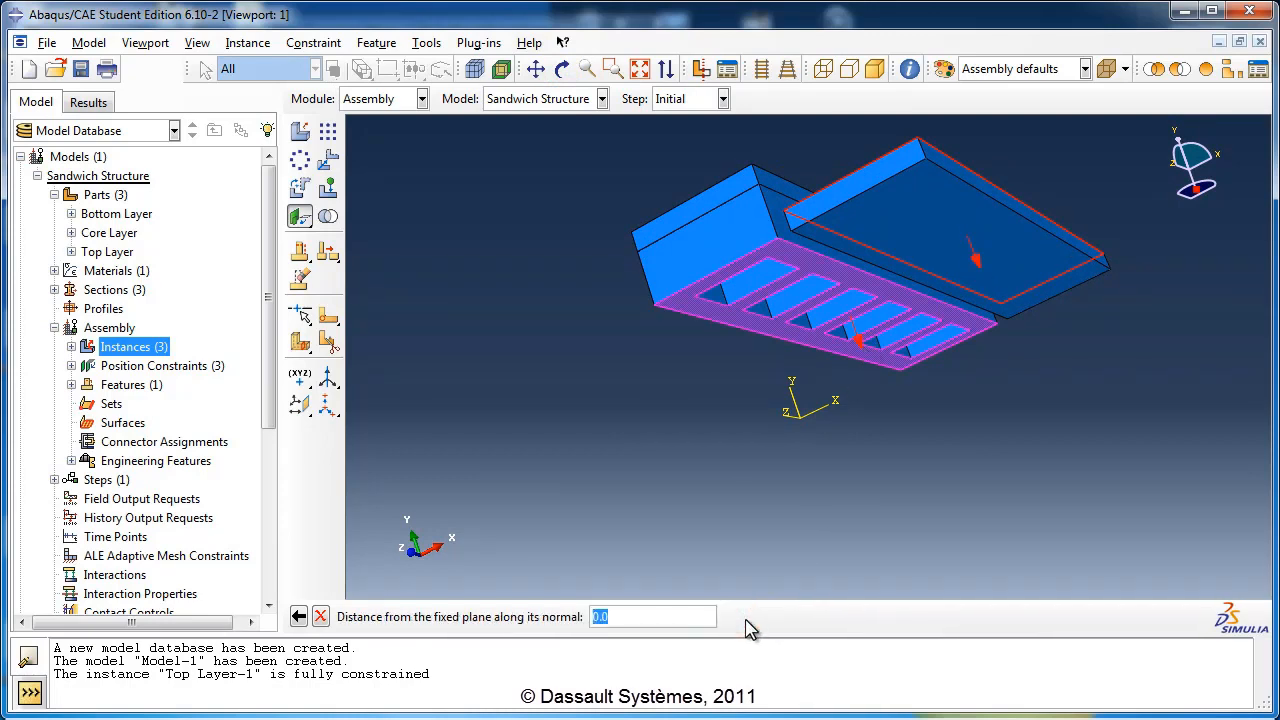
pyautogui.press('Return')
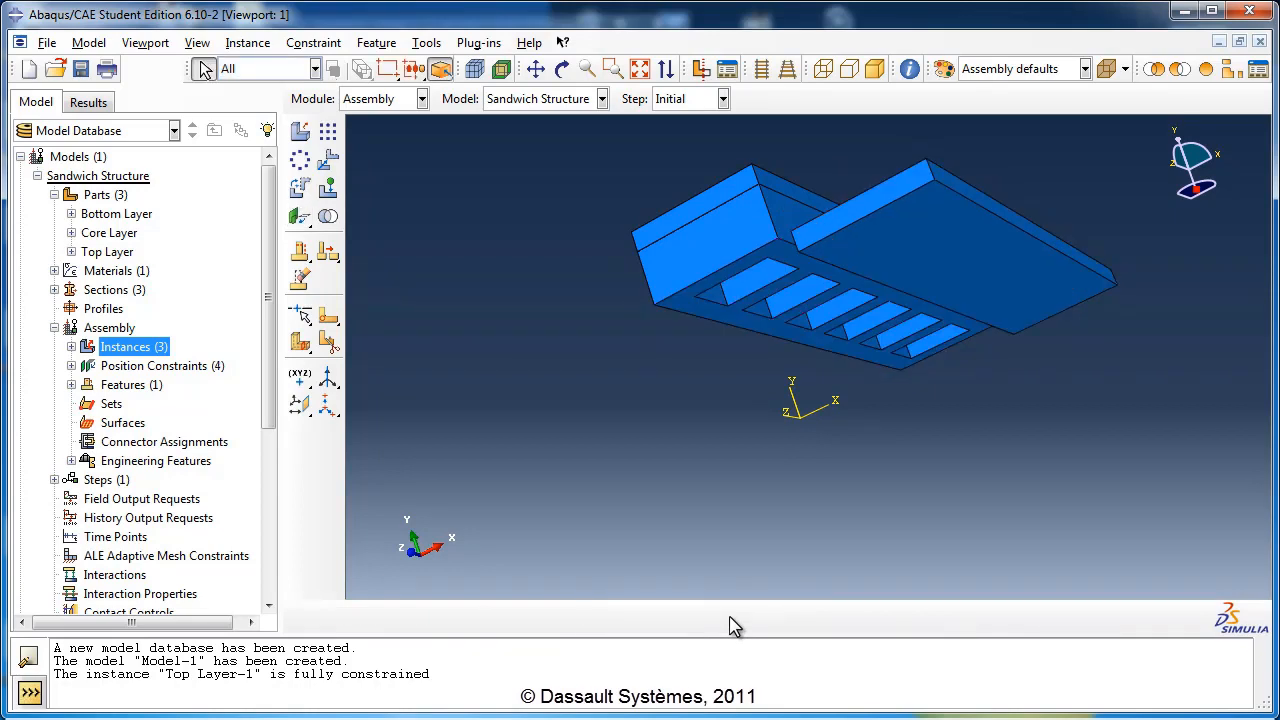
# Step: Constrain Bottom Layer's front end face to Core Layer's front end face with Face to Face, keeping the arrow directions and a 0.0 distance
pyautogui.click(562, 68)
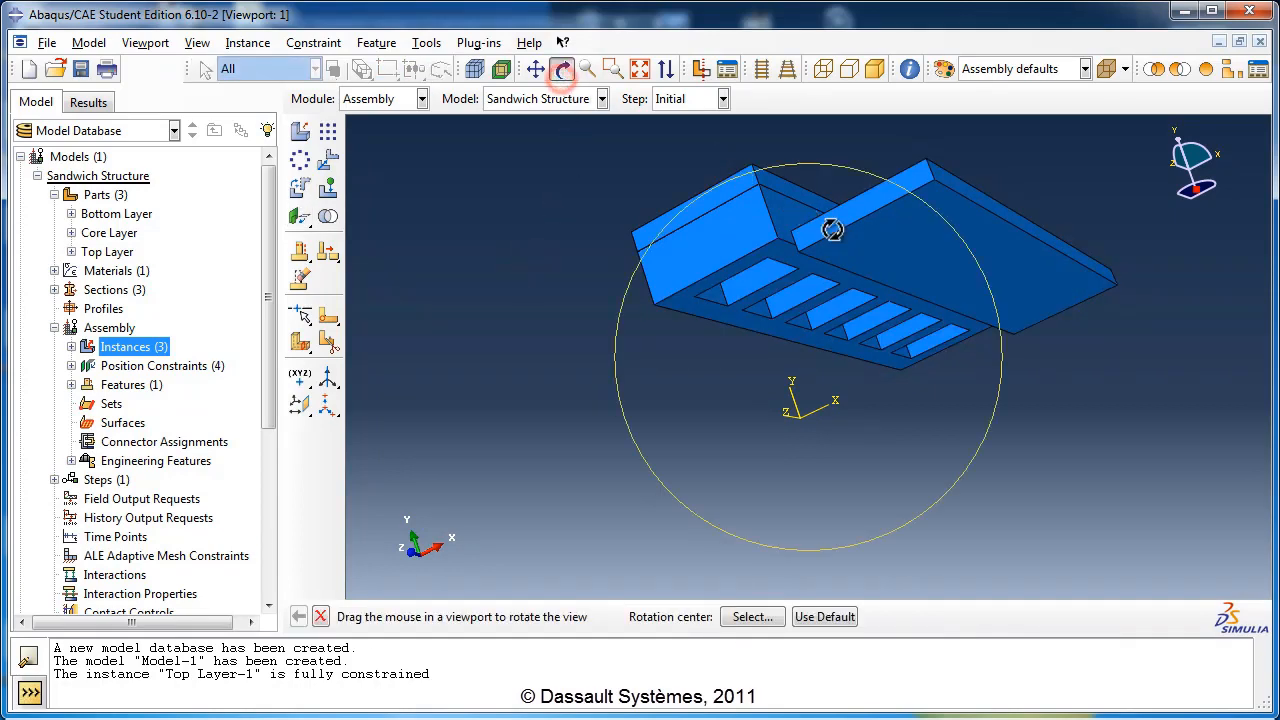
pyautogui.moveTo(829, 229); pyautogui.dragTo(834, 350)
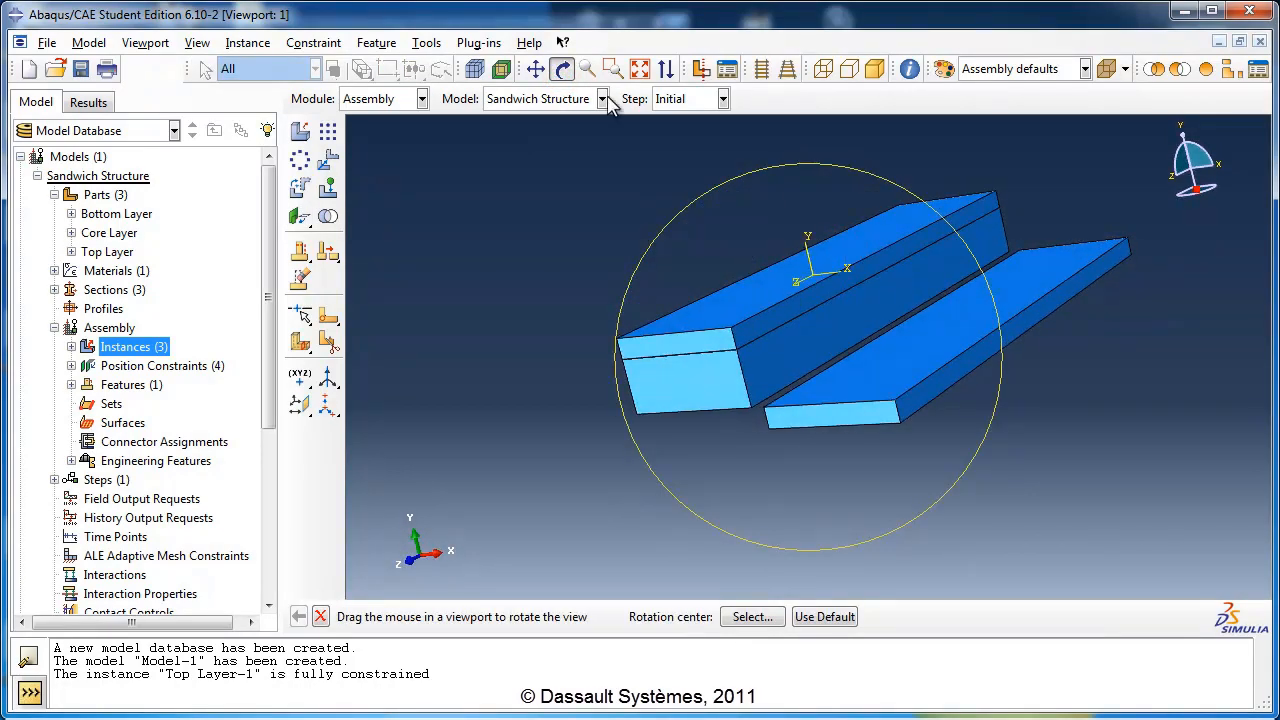
pyautogui.click(562, 68)
pyautogui.click(299, 217)
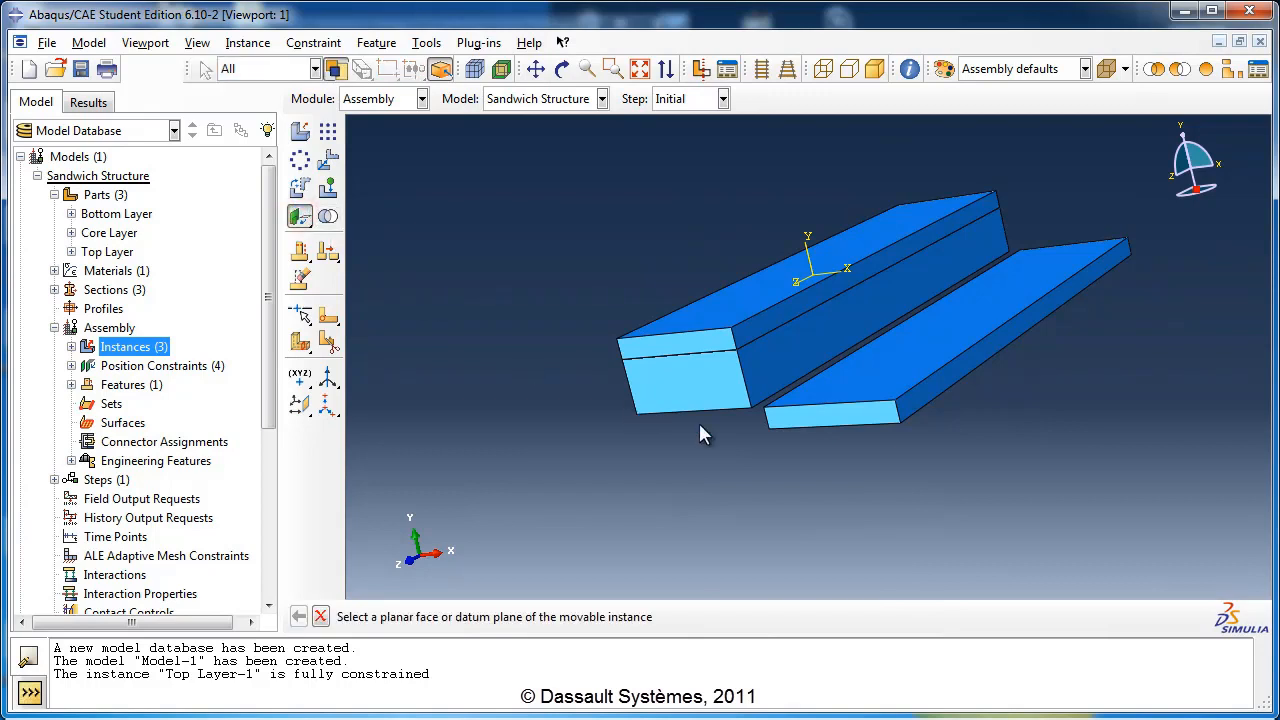
pyautogui.click(805, 427)
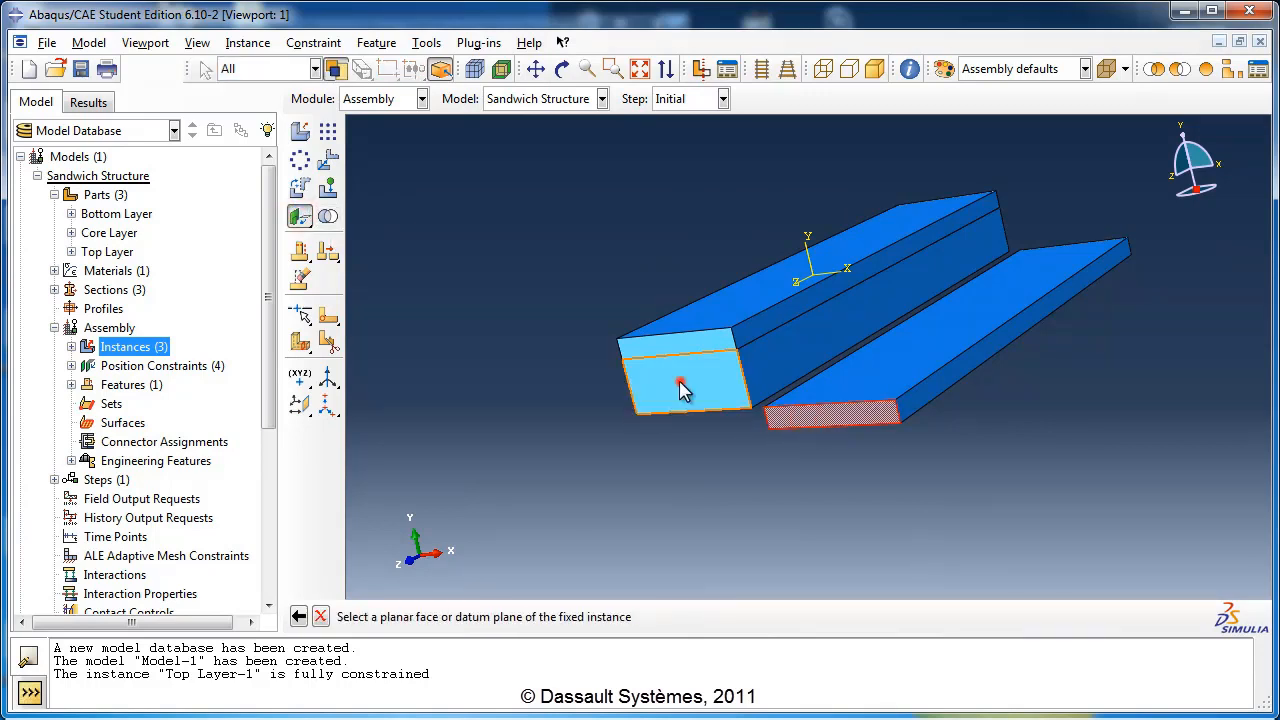
pyautogui.click(683, 388)
pyautogui.click(738, 616)
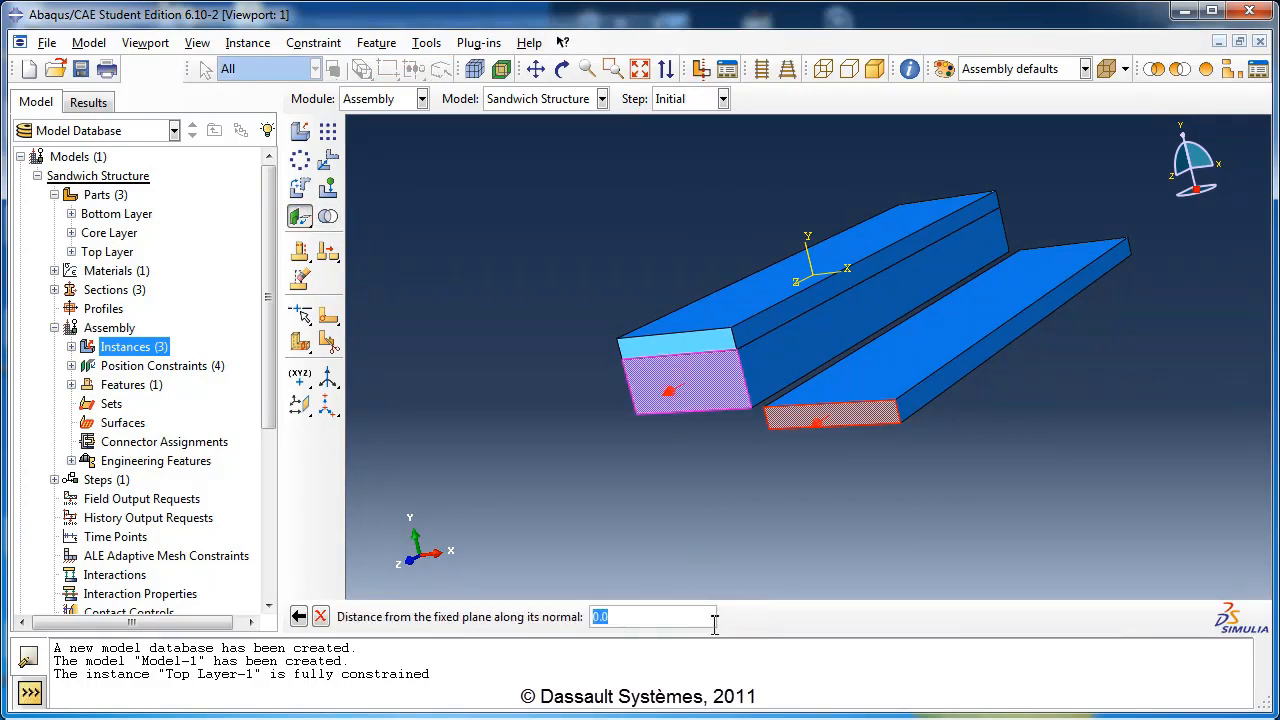
pyautogui.press('Return')
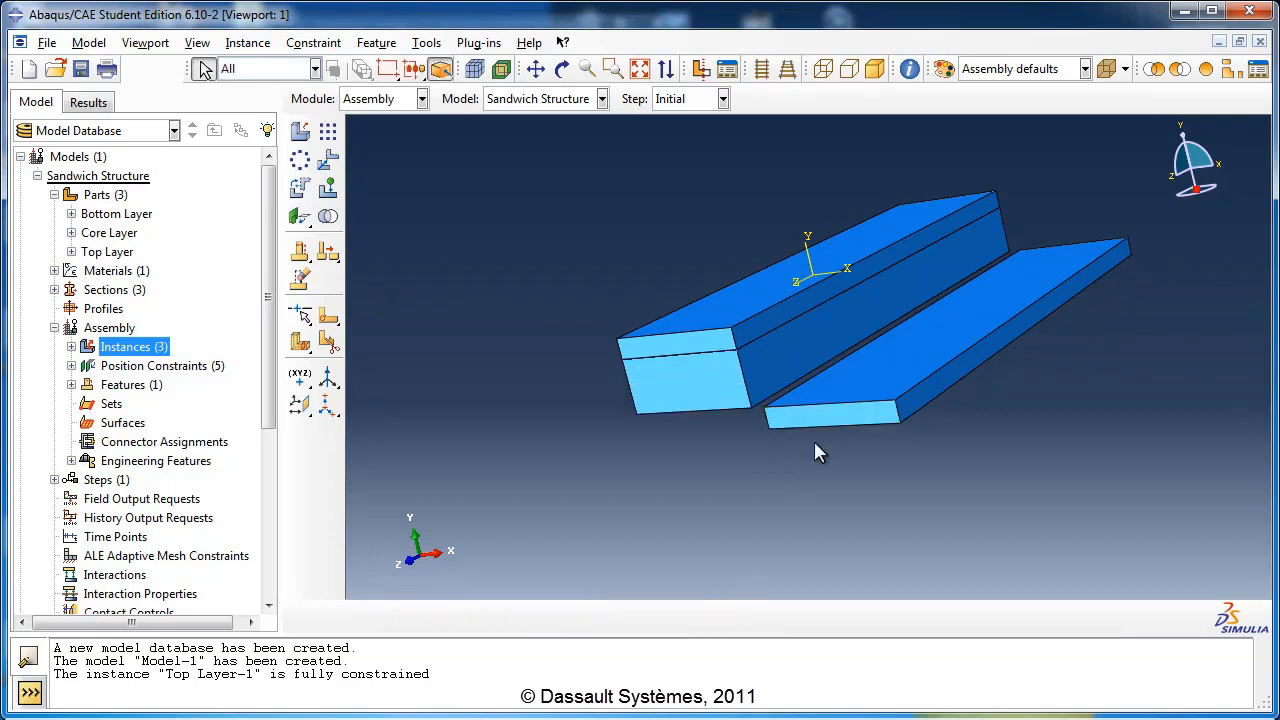
# Step: Constrain Bottom Layer's +X long side face to Core Layer's matching side face with Face to Face, keeping the arrow directions and default distance
pyautogui.click(918, 405)
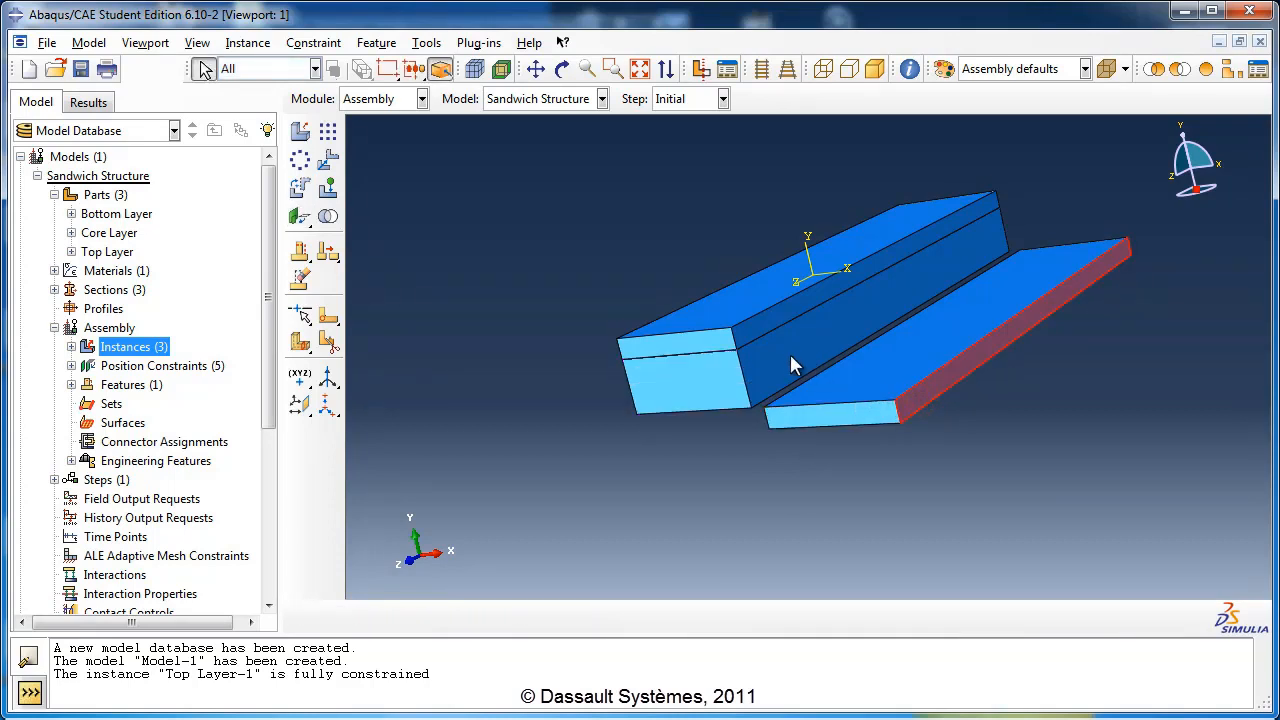
pyautogui.click(781, 530)
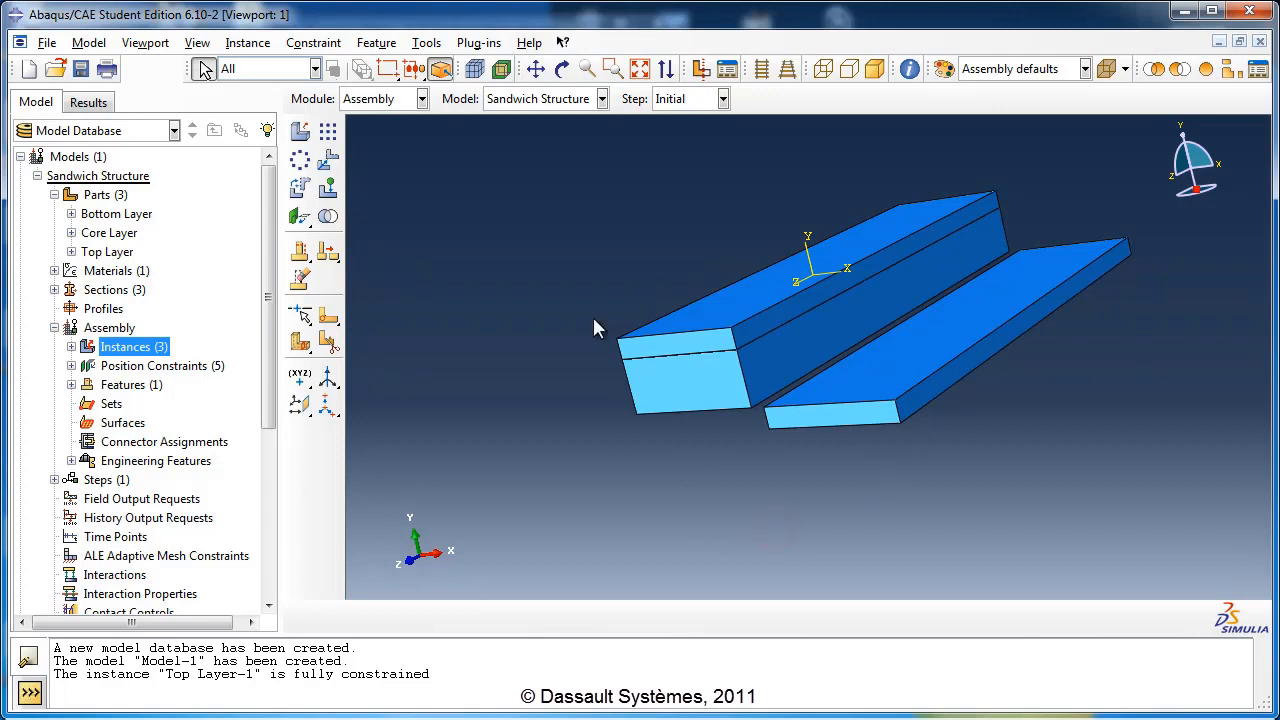
pyautogui.click(300, 218)
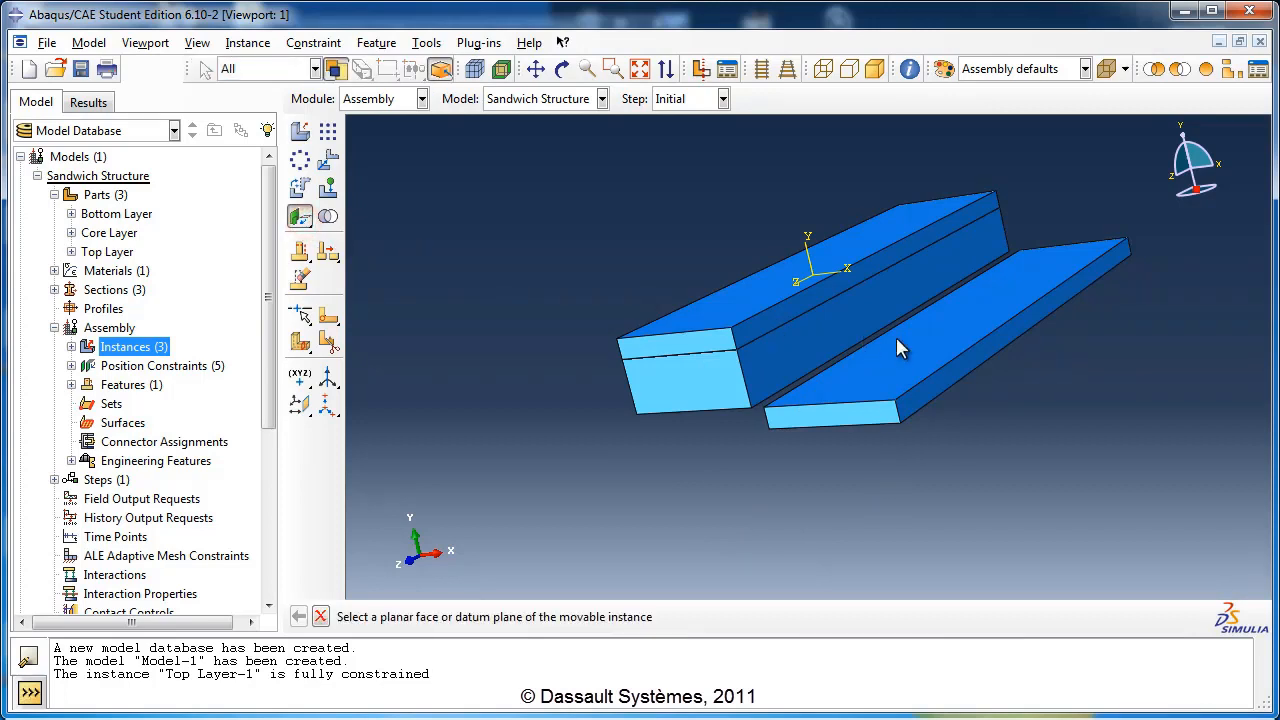
pyautogui.click(978, 355)
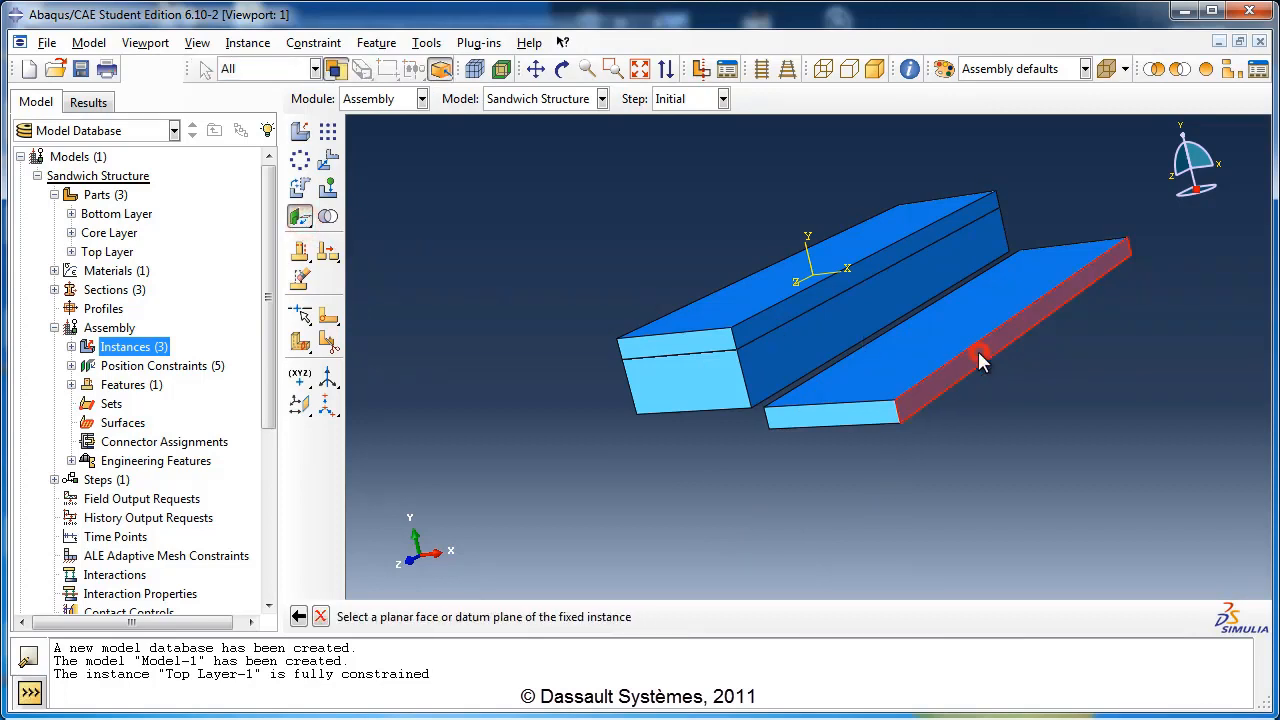
pyautogui.click(800, 341)
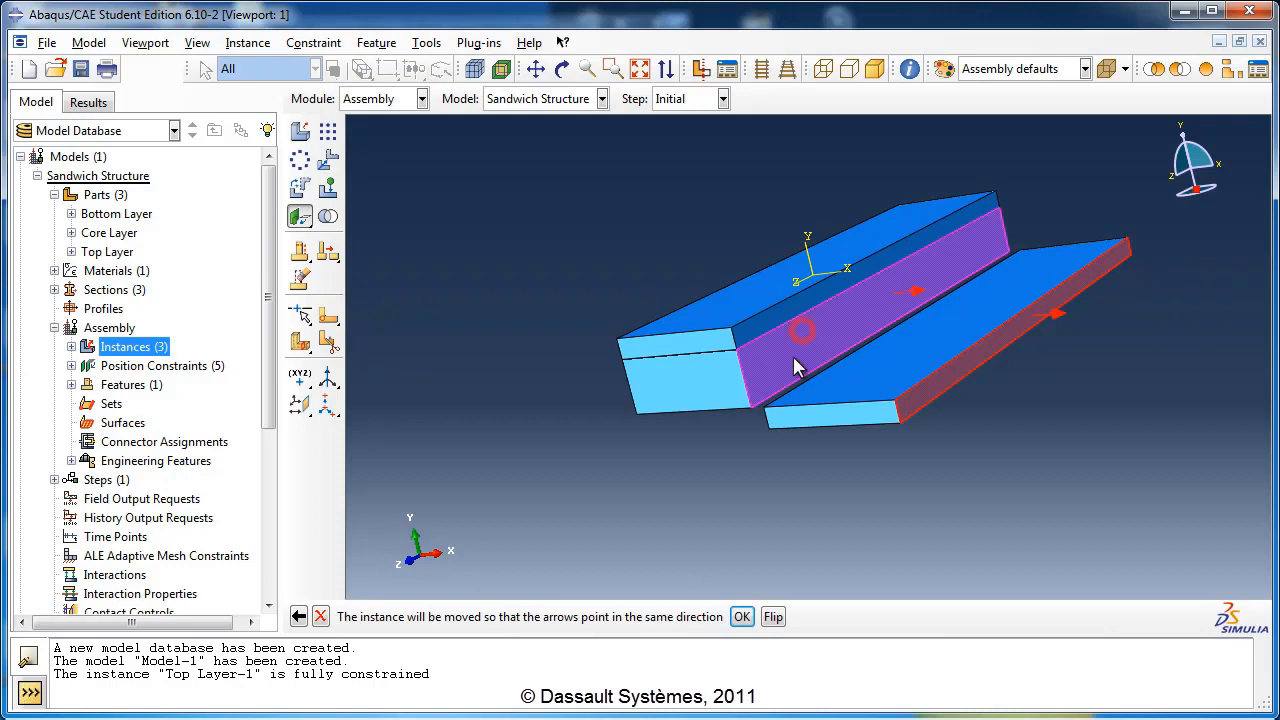
pyautogui.click(741, 617)
pyautogui.press('Return')
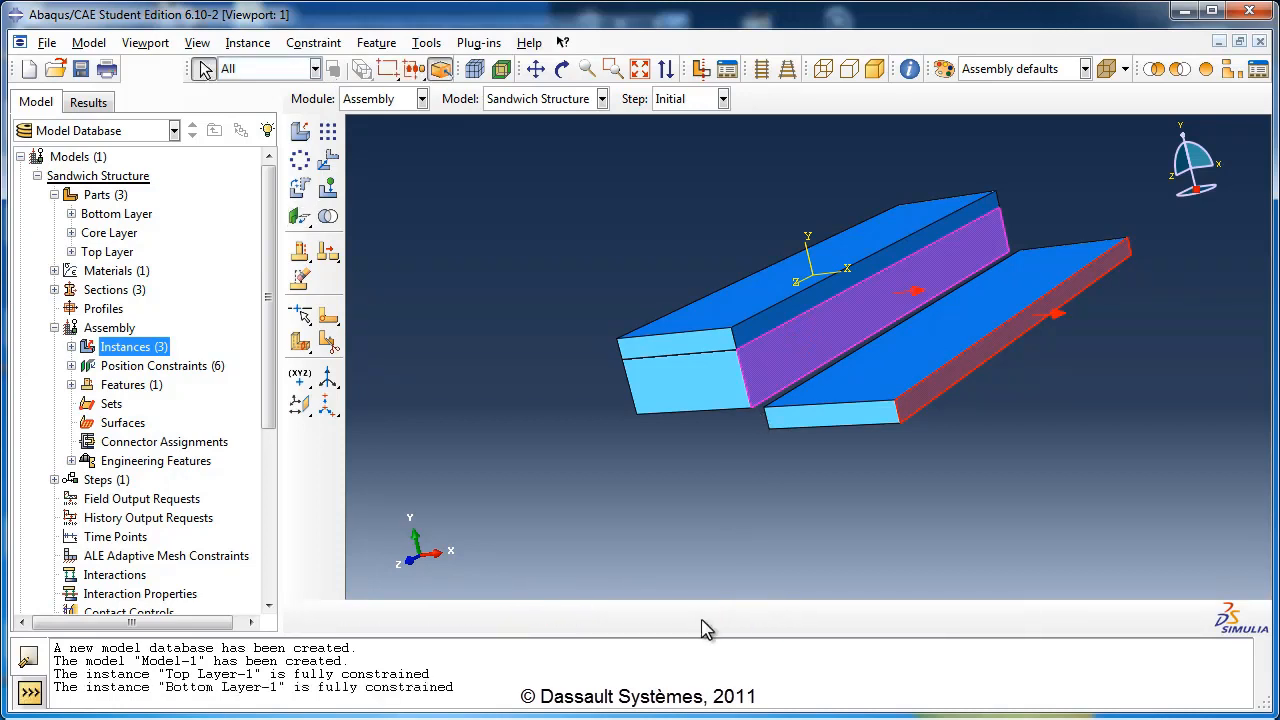
pyautogui.click(562, 68)
pyautogui.moveTo(740, 359)
pyautogui.mouseDown()
pyautogui.moveTo(768, 236)
pyautogui.moveTo(743, 309)
pyautogui.moveTo(760, 371)
pyautogui.mouseUp()
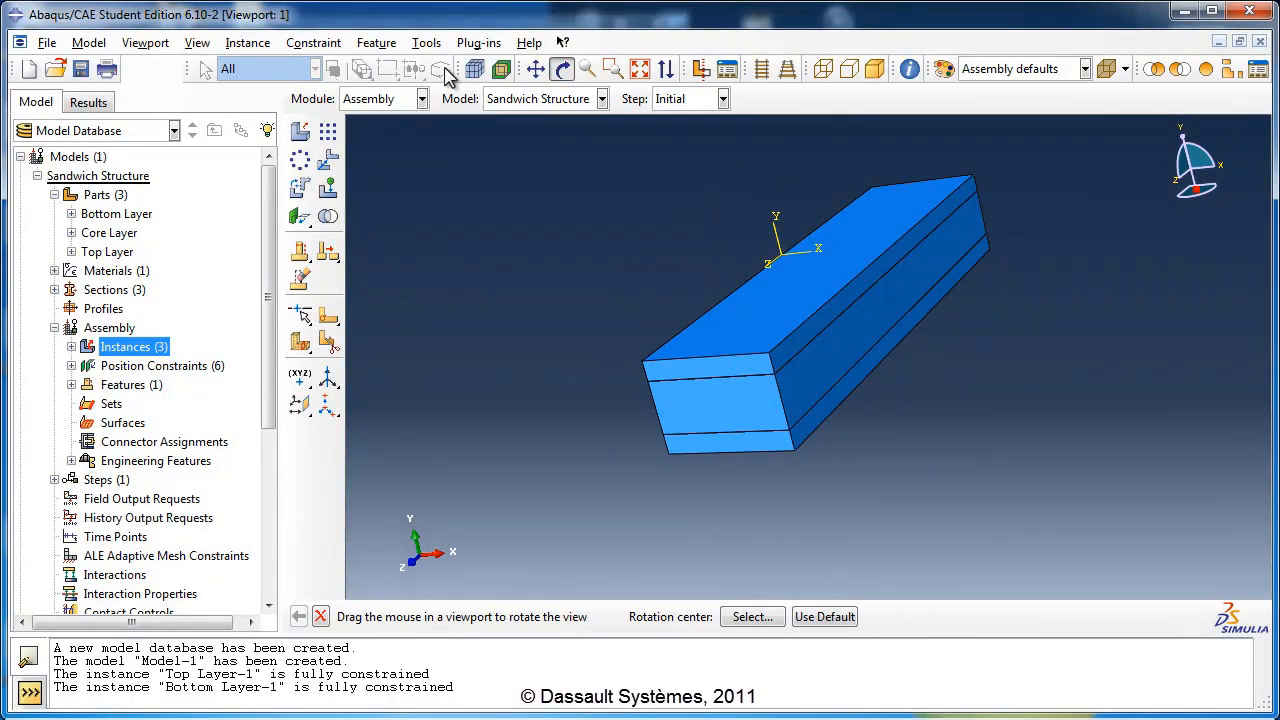
pyautogui.click(565, 70)
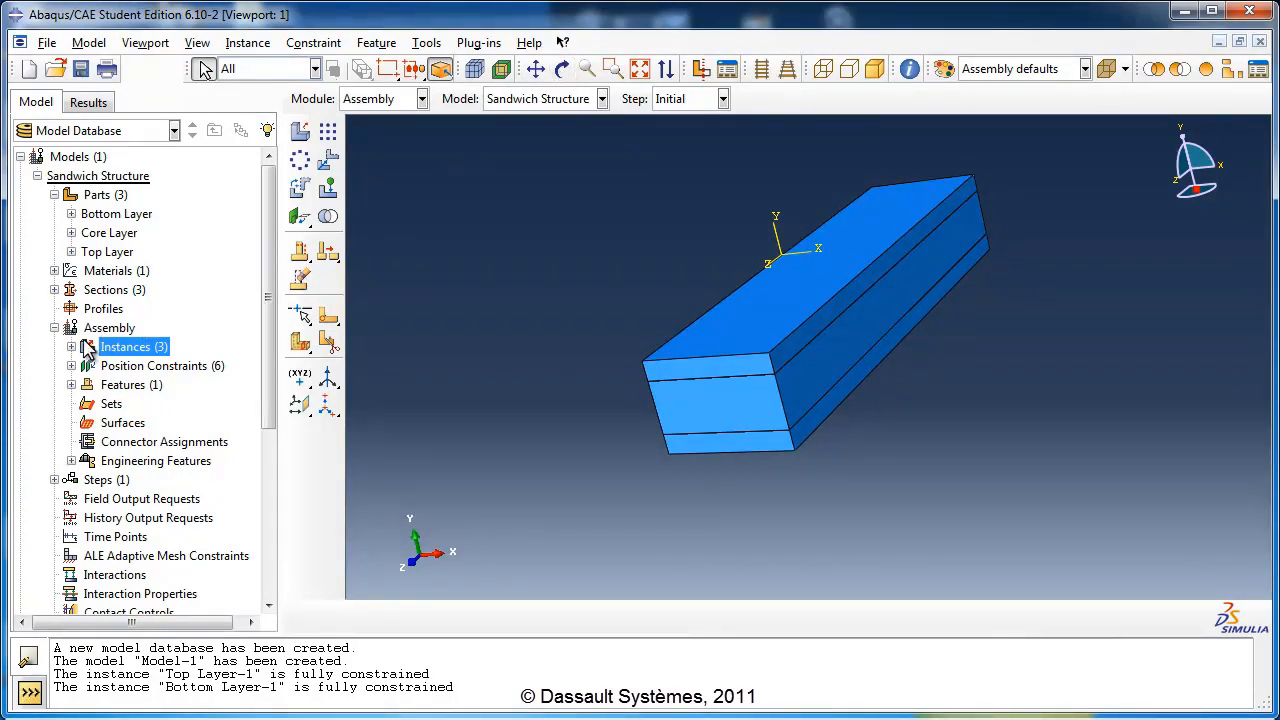
# Step: Start a new assembly geometry set named "displacement point set 1"
pyautogui.doubleClick(112, 405)
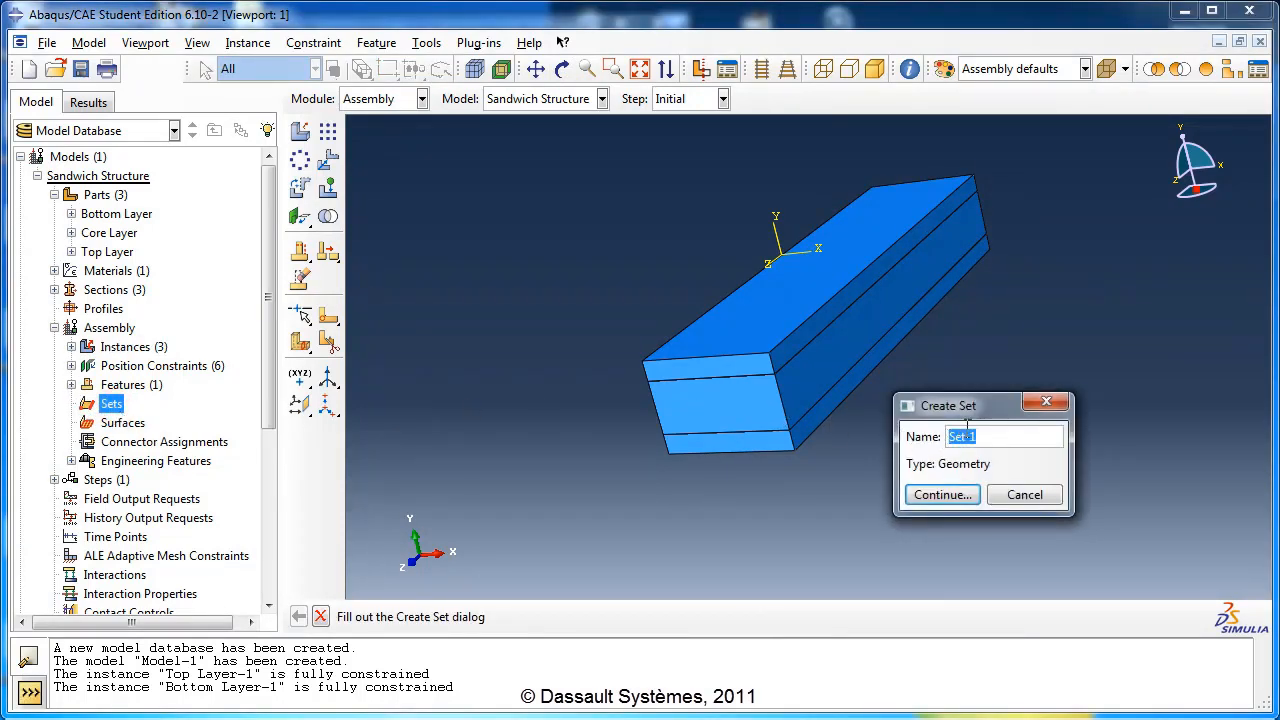
pyautogui.write('displacement point s')
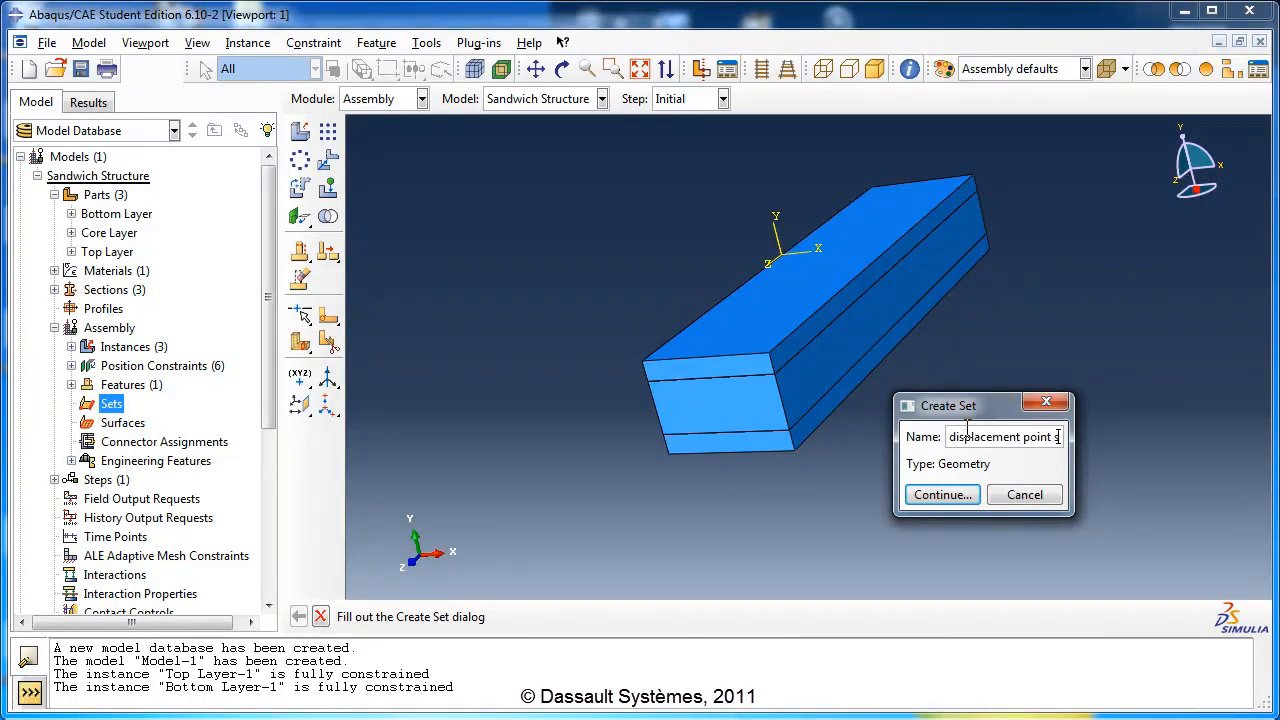
pyautogui.write('et1')
pyautogui.press('Return')
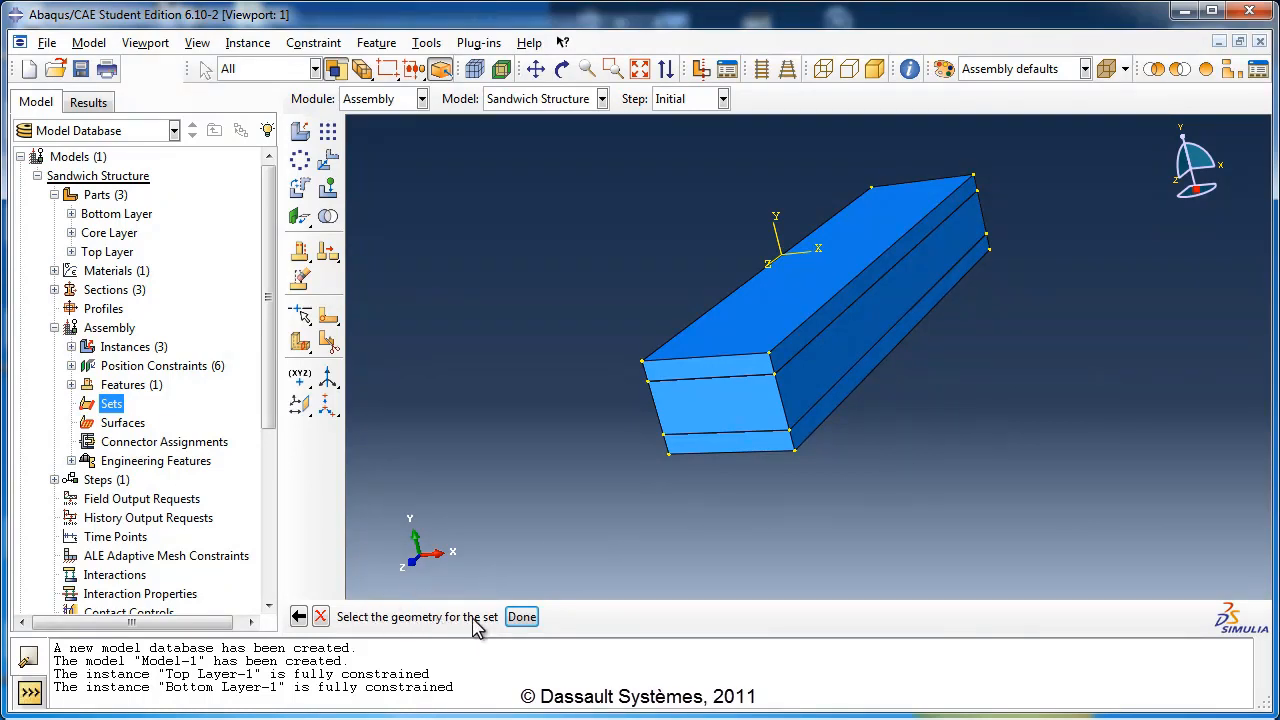
pyautogui.click(675, 438)
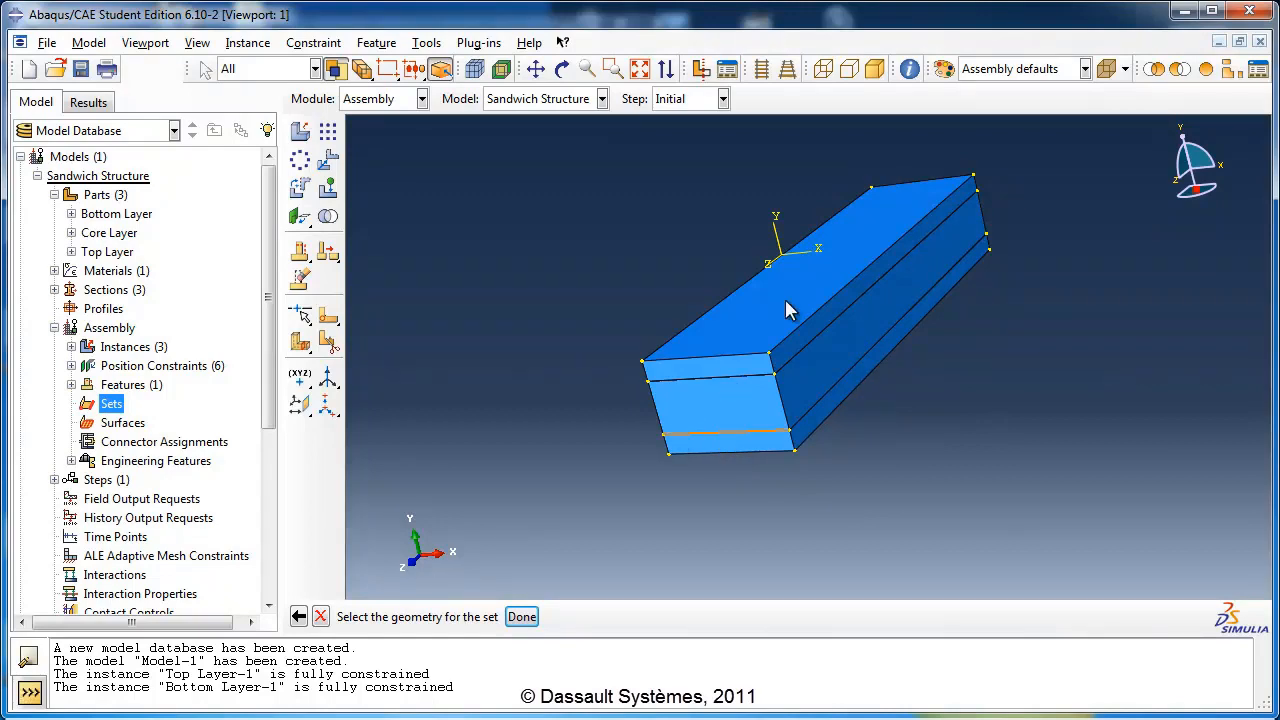
# Step: Hide the bottom layer instance from the display to expose the openings on the core layer's underside
pyautogui.click(561, 75)
pyautogui.moveTo(680, 391); pyautogui.dragTo(703, 252)
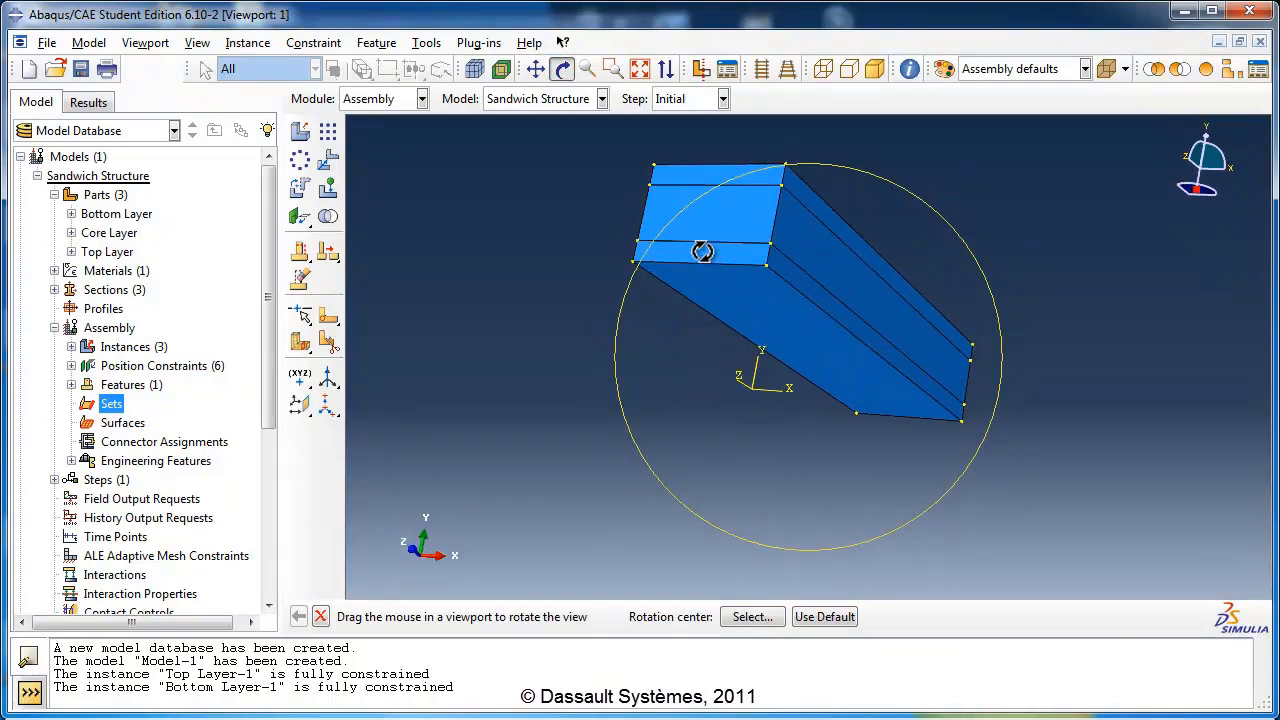
pyautogui.click(561, 68)
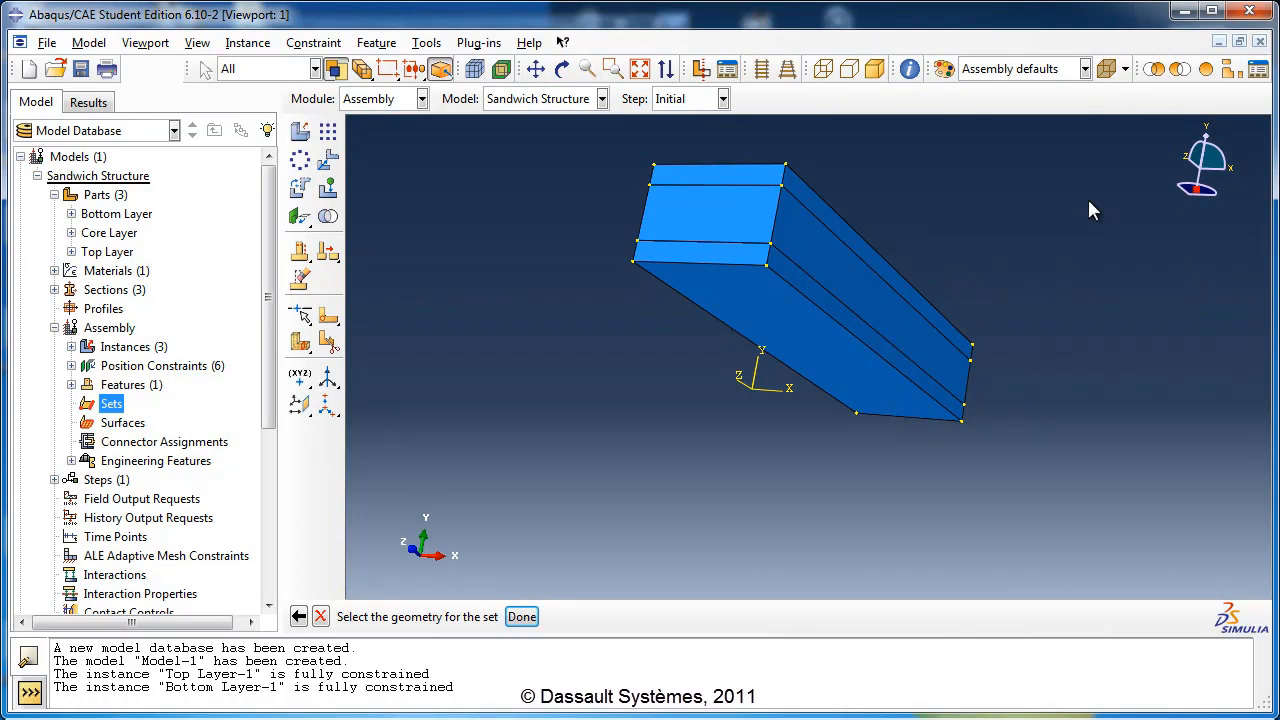
pyautogui.click(1179, 72)
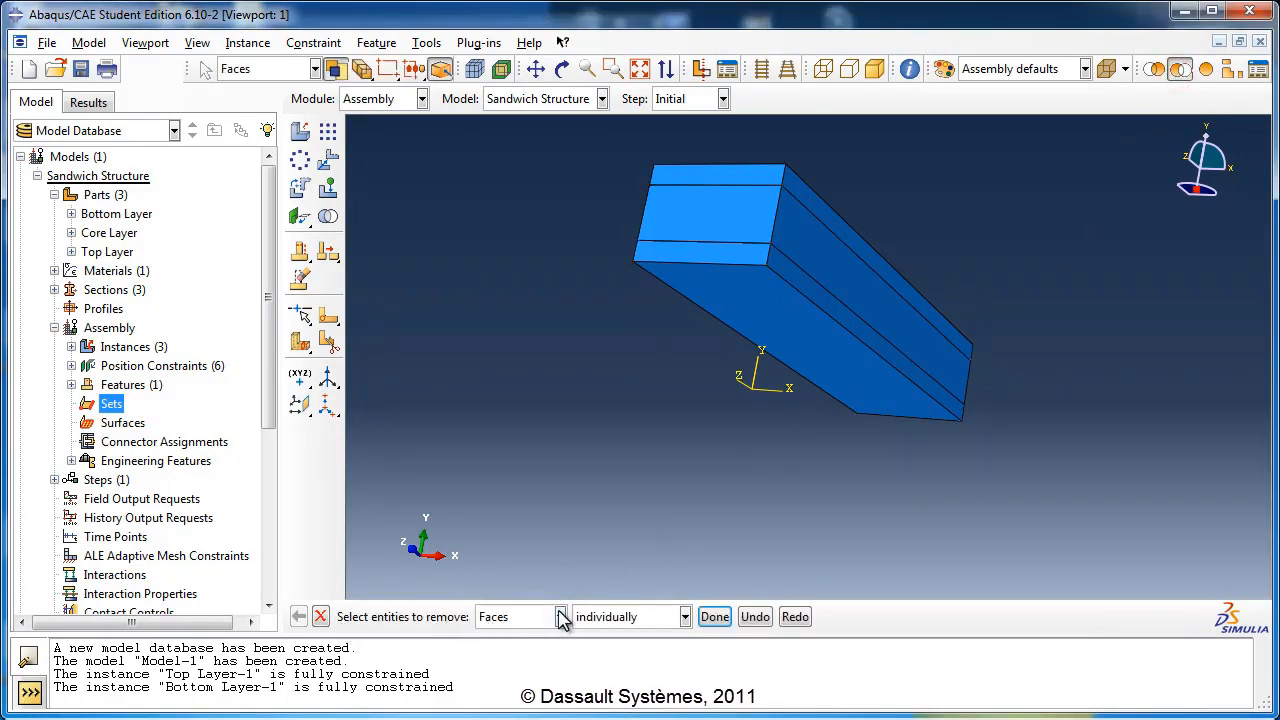
pyautogui.click(560, 617)
pyautogui.scroll(-1, 555, 690)
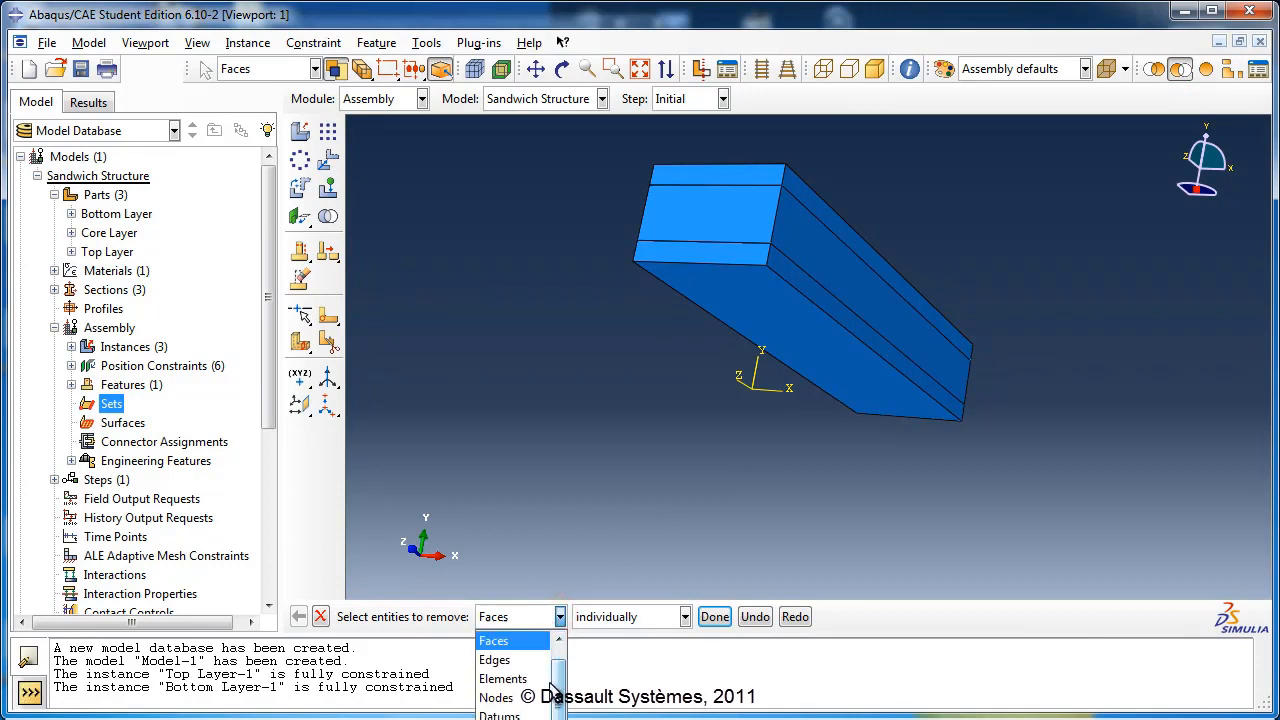
pyautogui.scroll(-1, 552, 690)
pyautogui.click(510, 718)
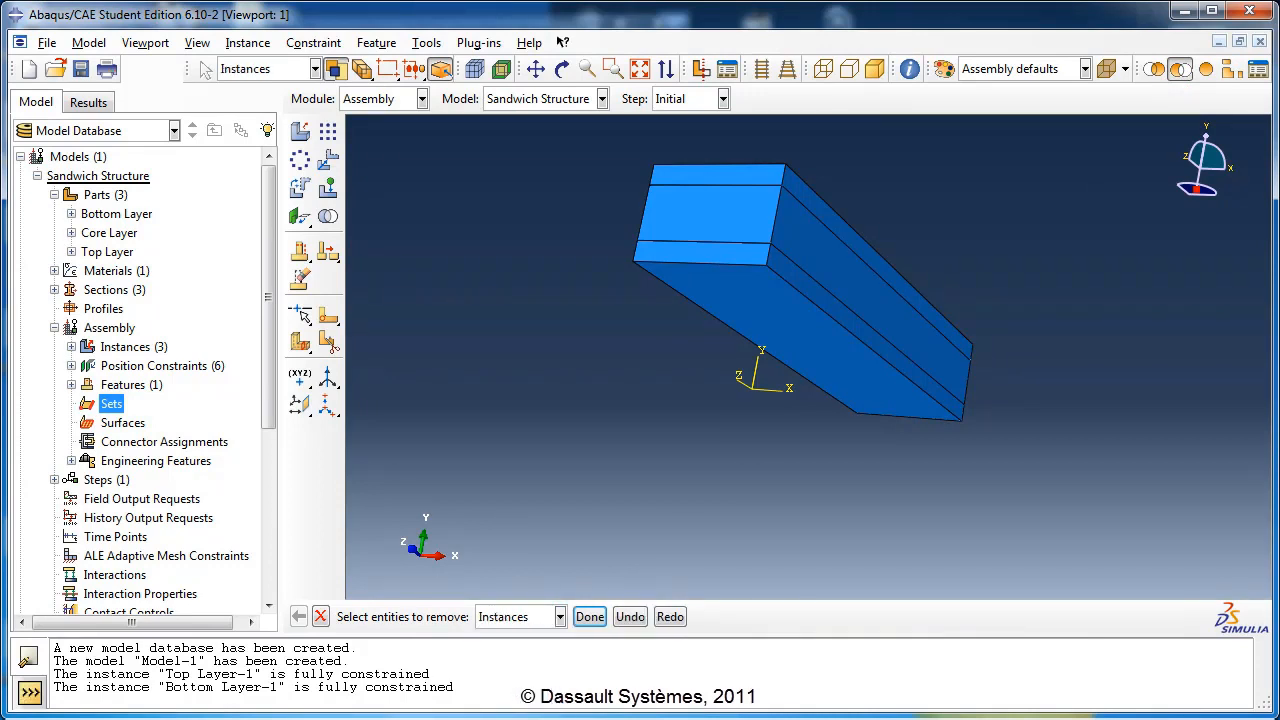
pyautogui.click(719, 290)
pyautogui.click(594, 617)
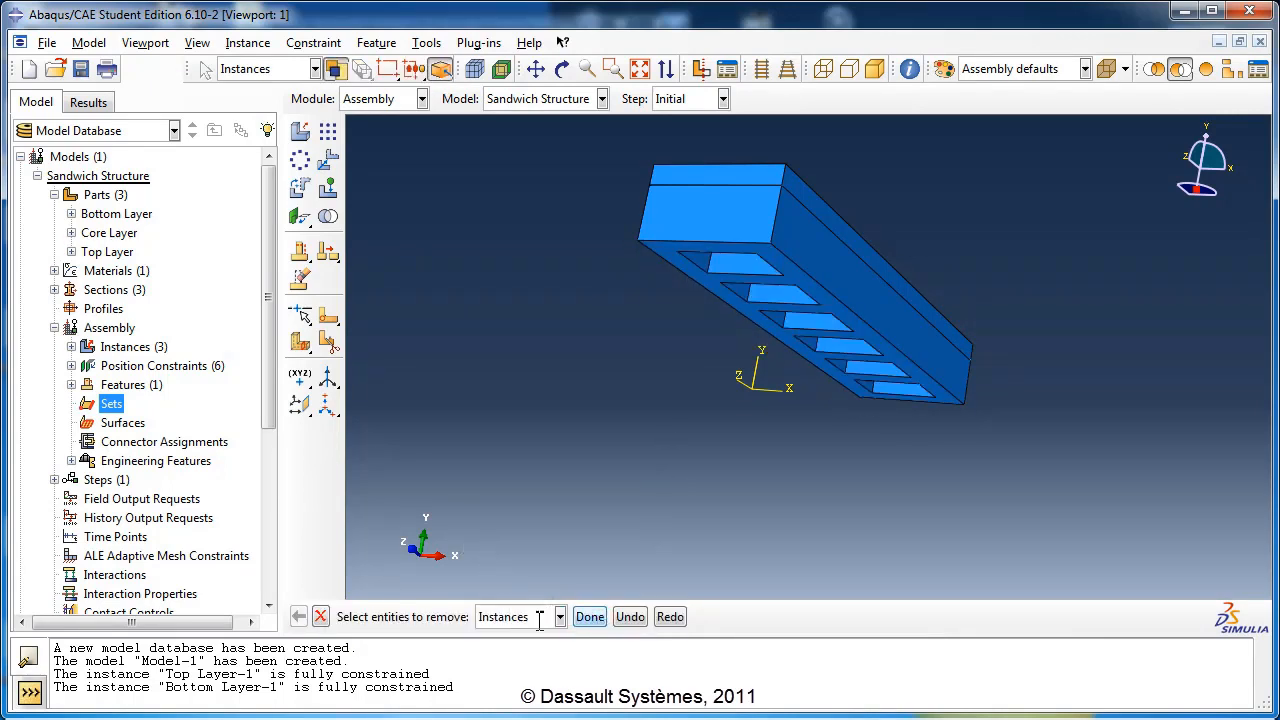
pyautogui.click(320, 616)
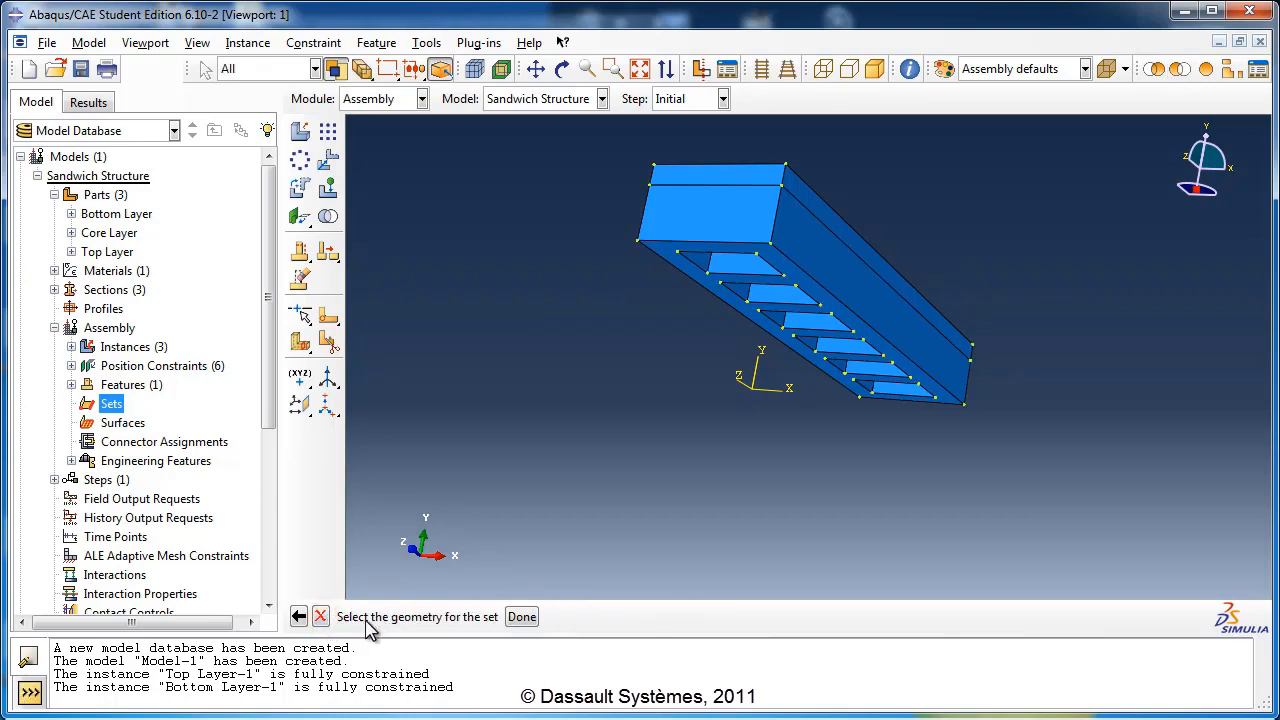
# Step: Complete the set with the outer corner vertex of the core's front opening and redisplay the whole assembly
pyautogui.click(677, 253)
pyautogui.click(524, 619)
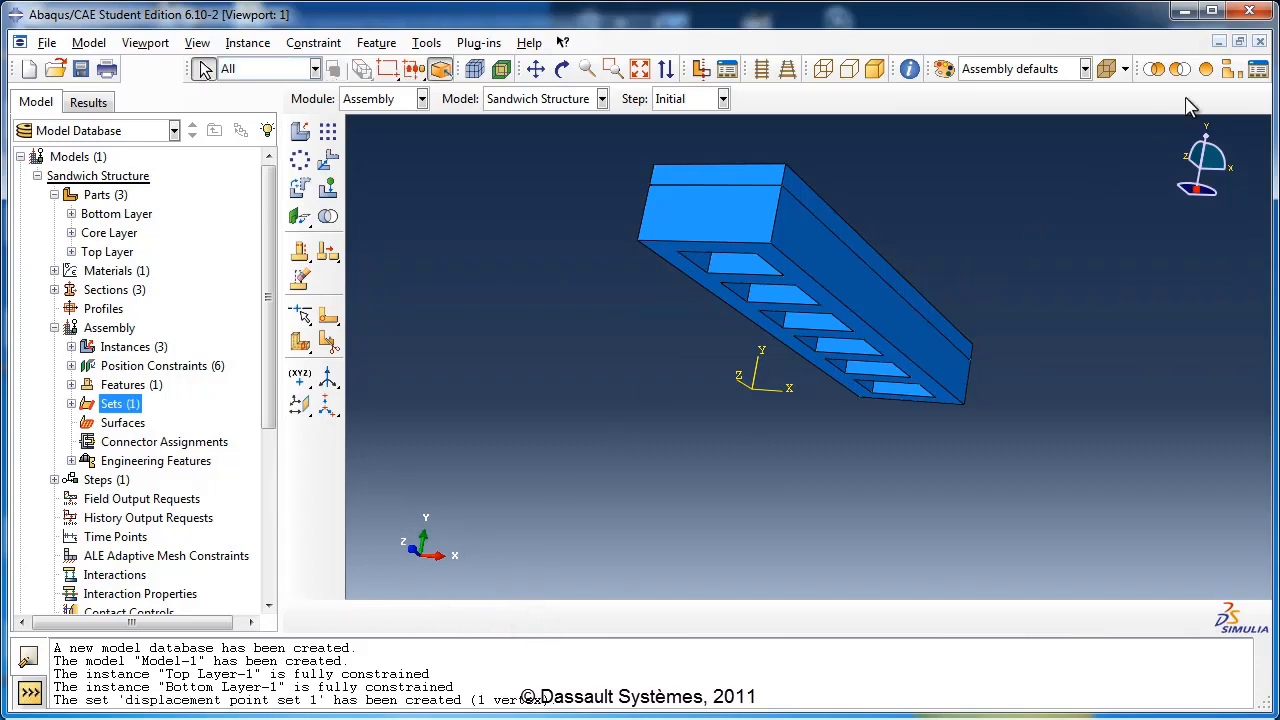
pyautogui.click(1207, 78)
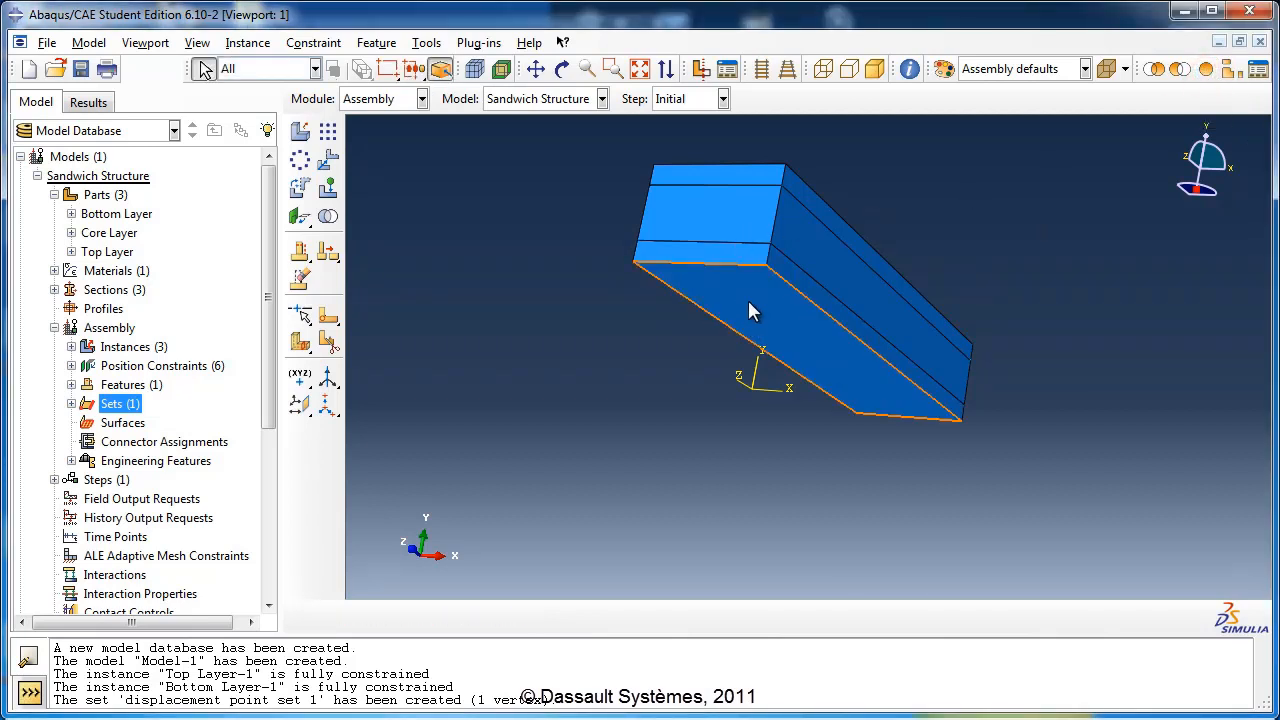
pyautogui.click(71, 403)
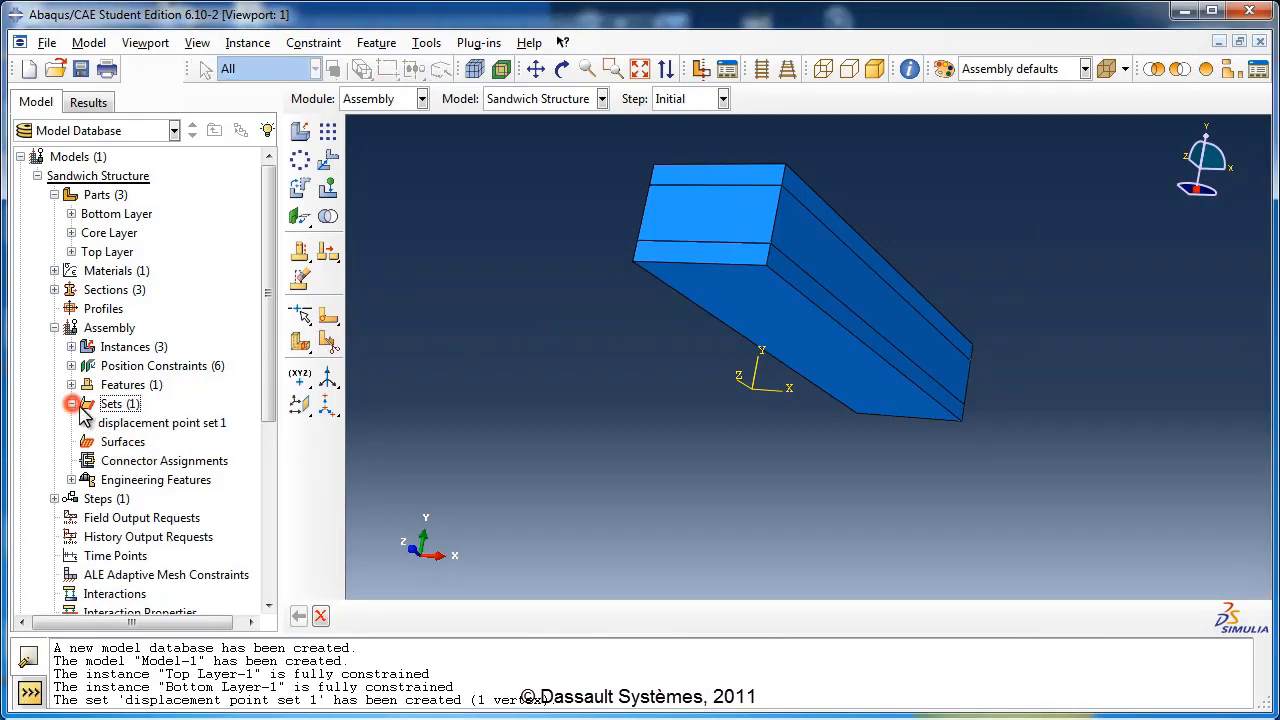
pyautogui.click(166, 423)
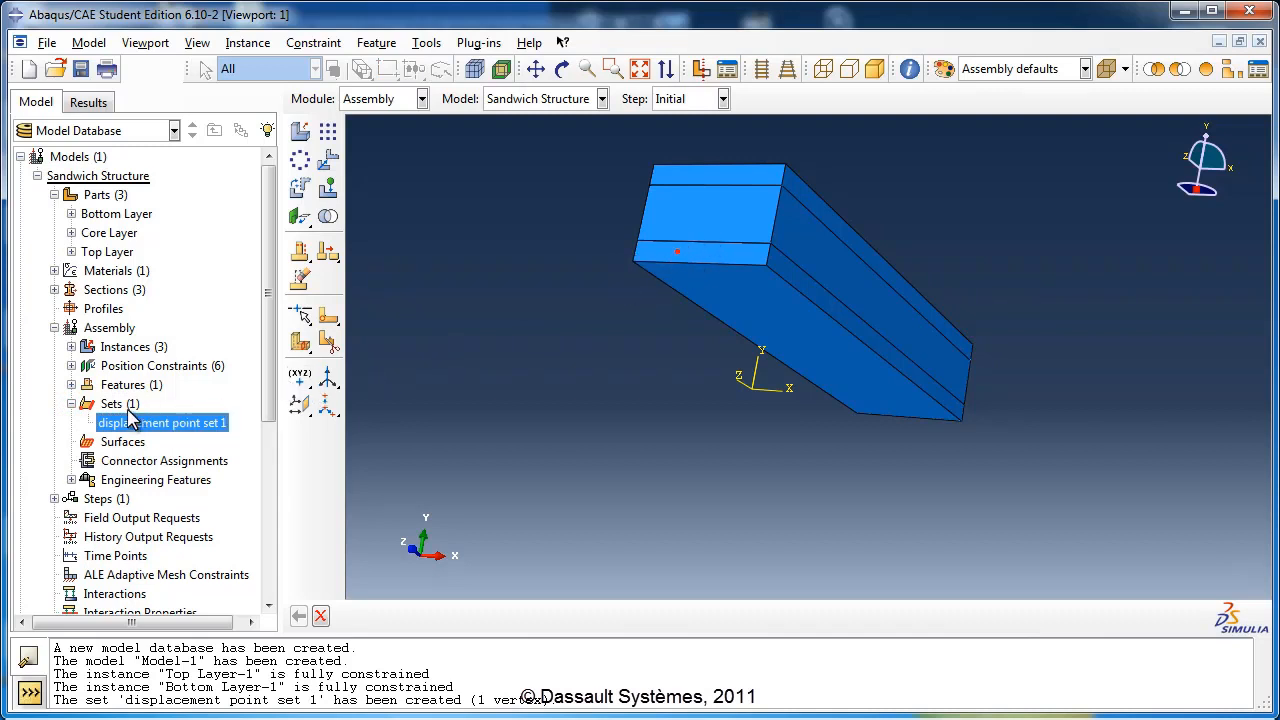
# Step: Create a second assembly set named "displacement point set 2" from the bottom layer's lower front corner vertex on the long side face
pyautogui.doubleClick(120, 404)
pyautogui.write('displacement po')
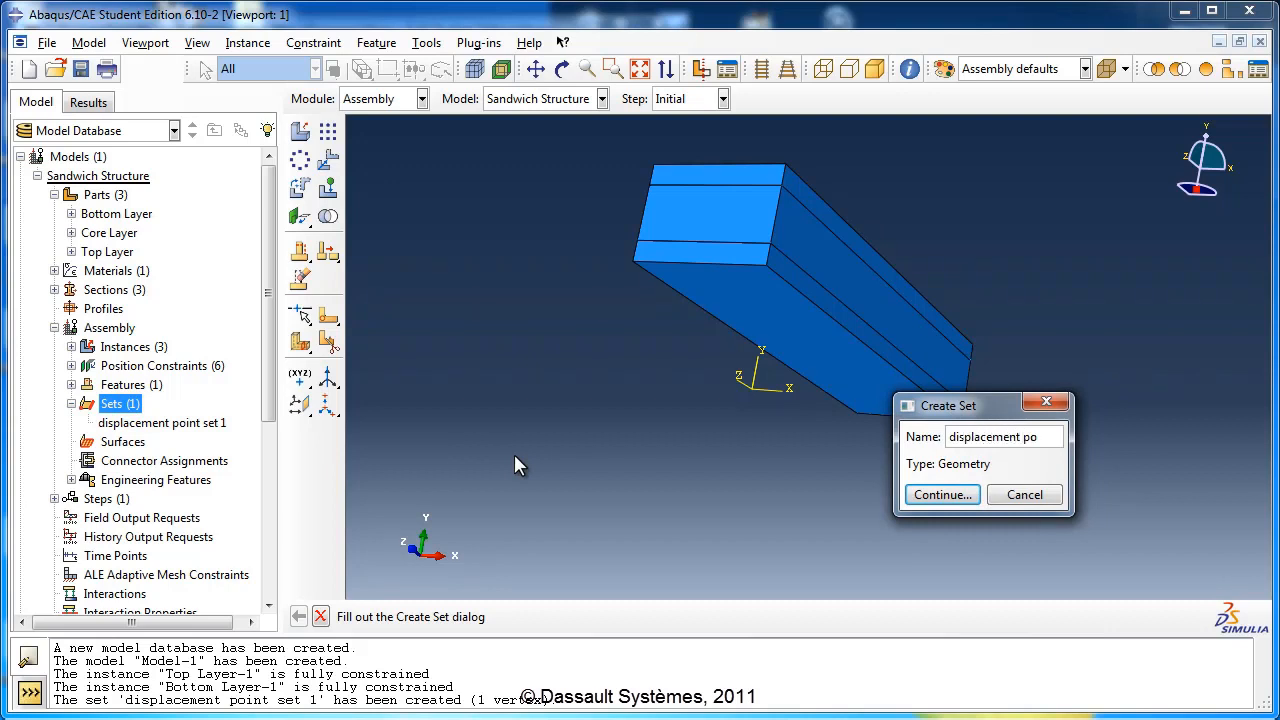
pyautogui.write('int set 1')
pyautogui.click(958, 490)
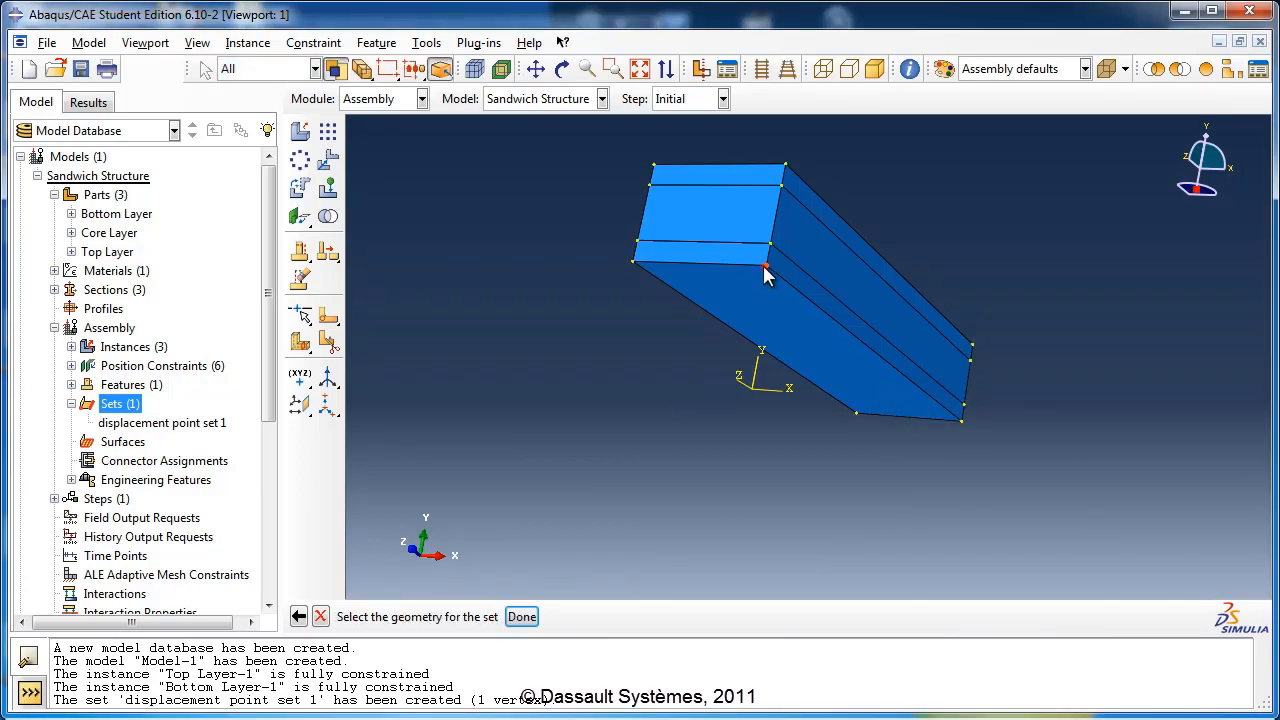
pyautogui.click(522, 616)
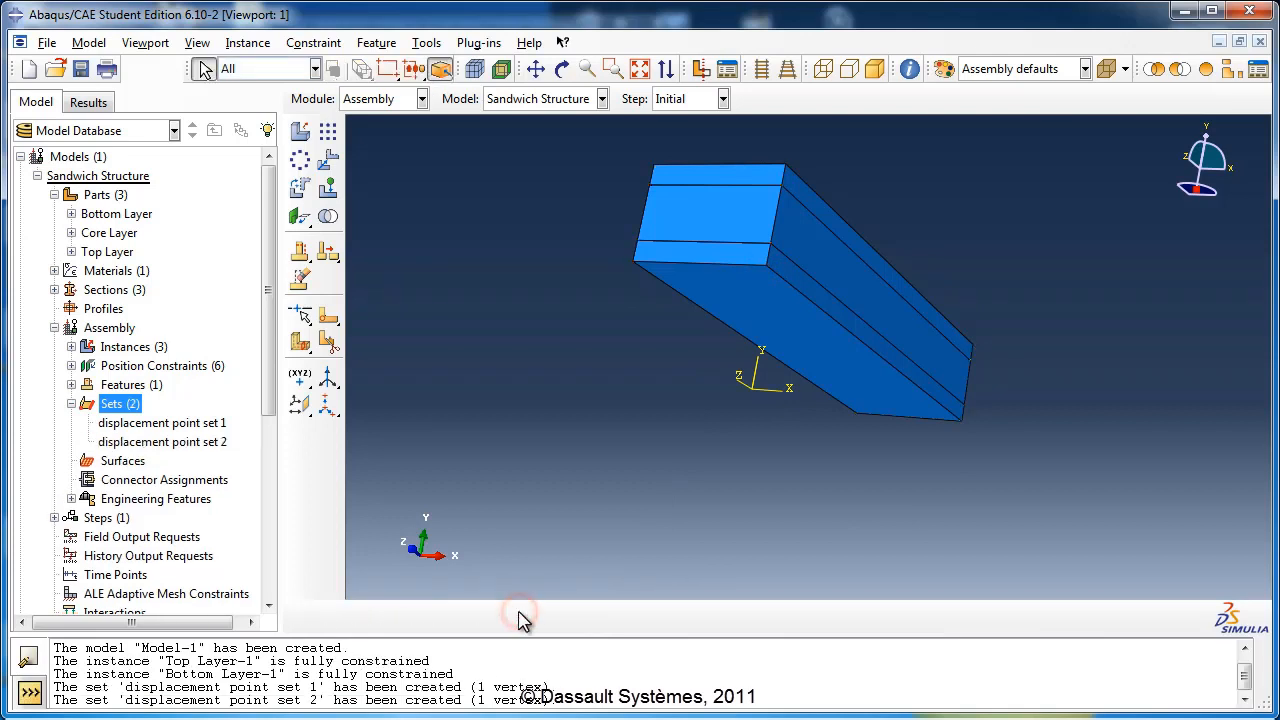
# Step: Highlight displacement point sets 1 and 2 in the assembly to check which vertices they contain
pyautogui.click(155, 423)
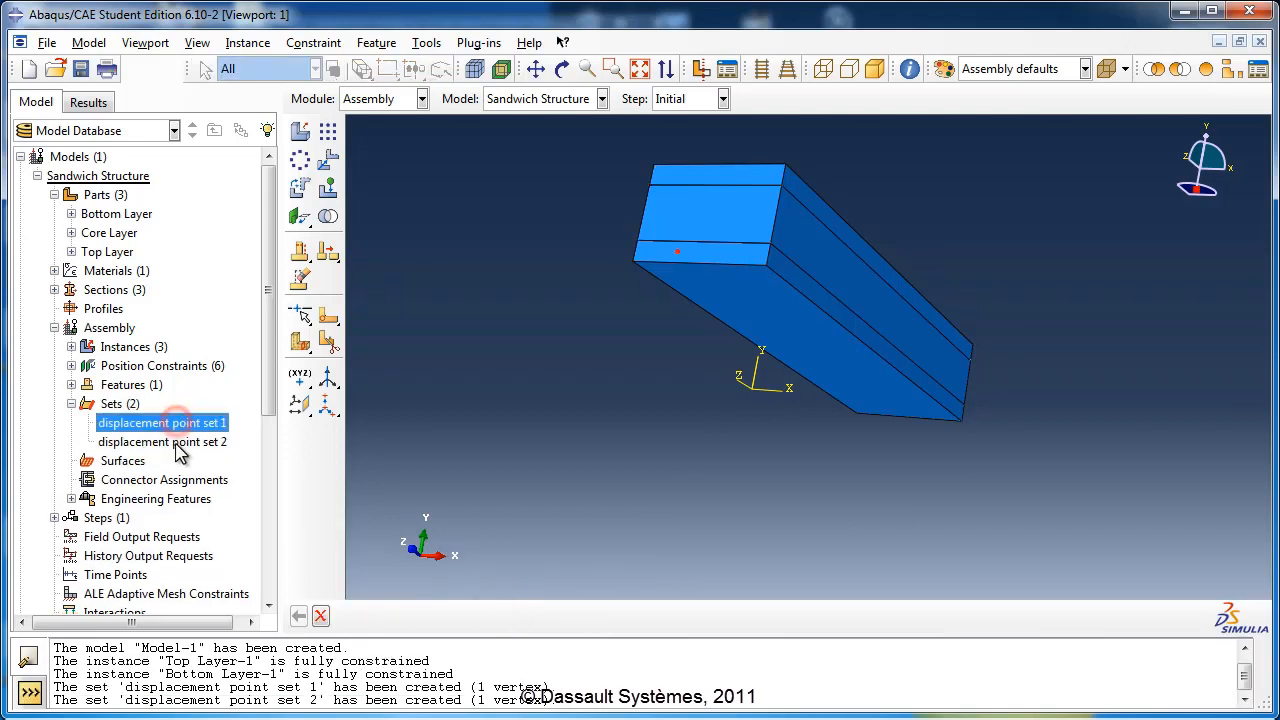
pyautogui.click(172, 442)
pyautogui.click(71, 404)
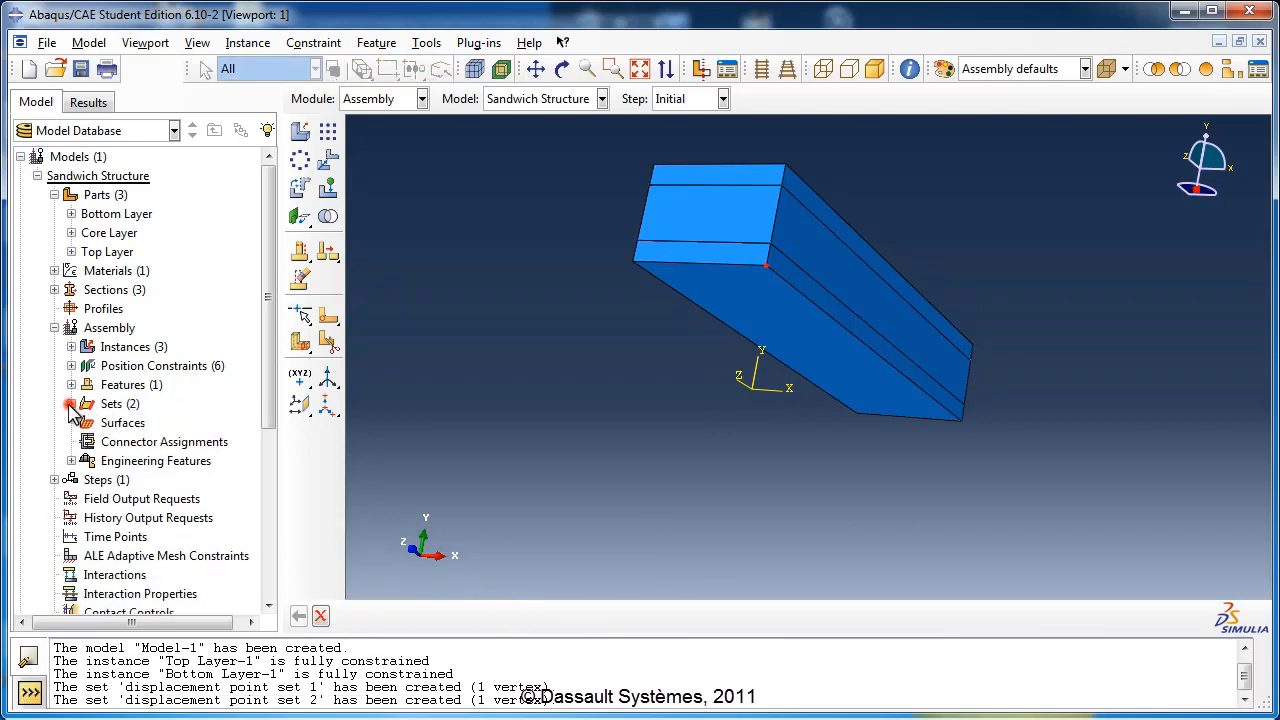
# Step: Create a Static, General analysis step named "Apply Load" after the Initial step
pyautogui.click(96, 480)
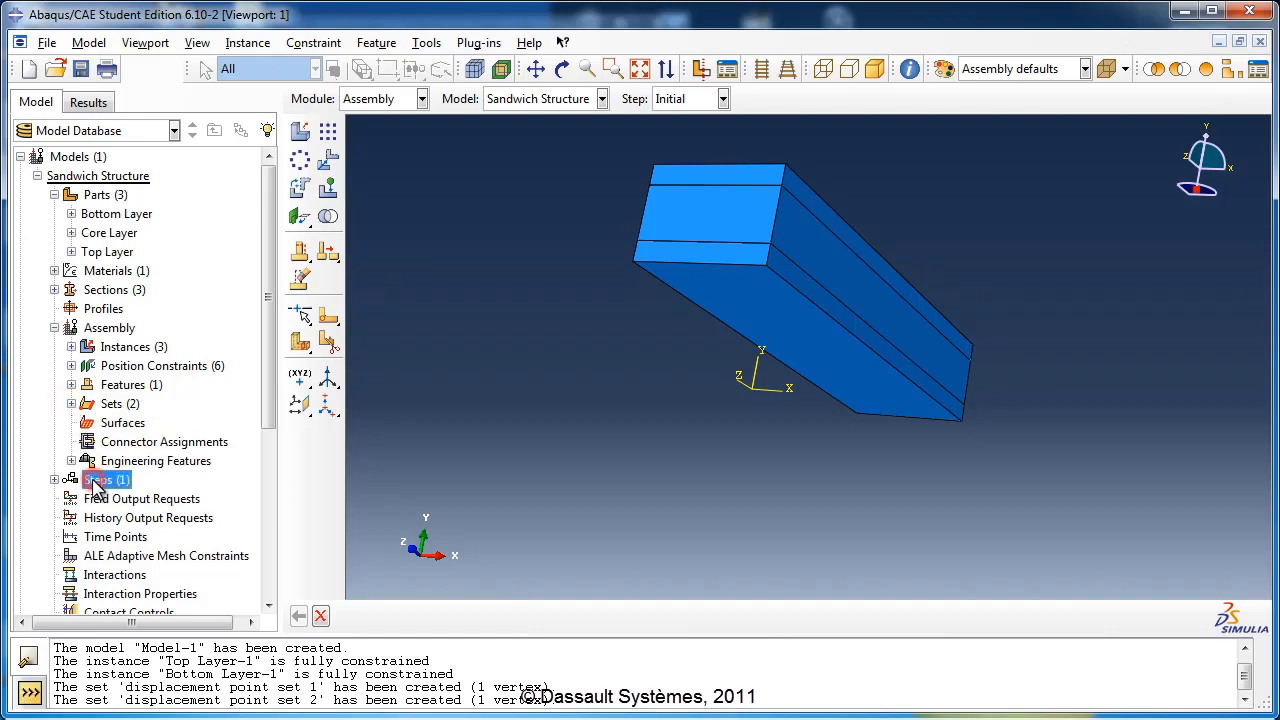
pyautogui.doubleClick(96, 480)
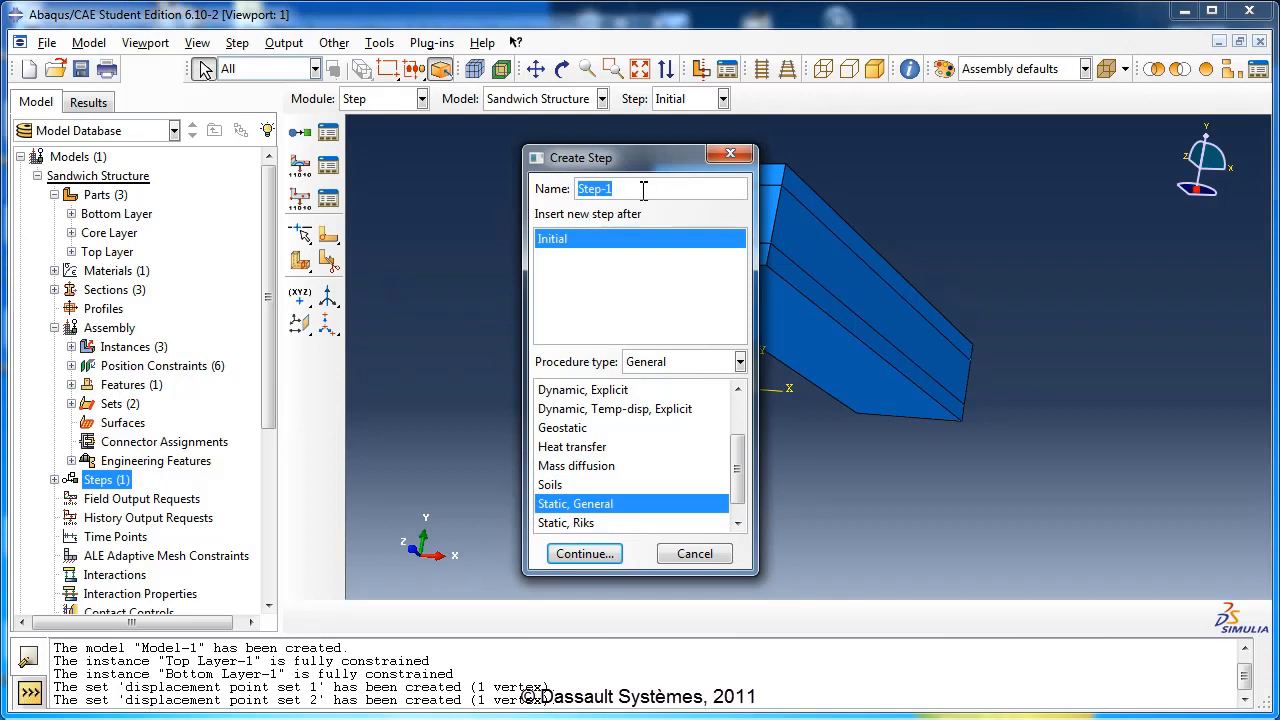
pyautogui.write('Apply Load')
pyautogui.click(584, 553)
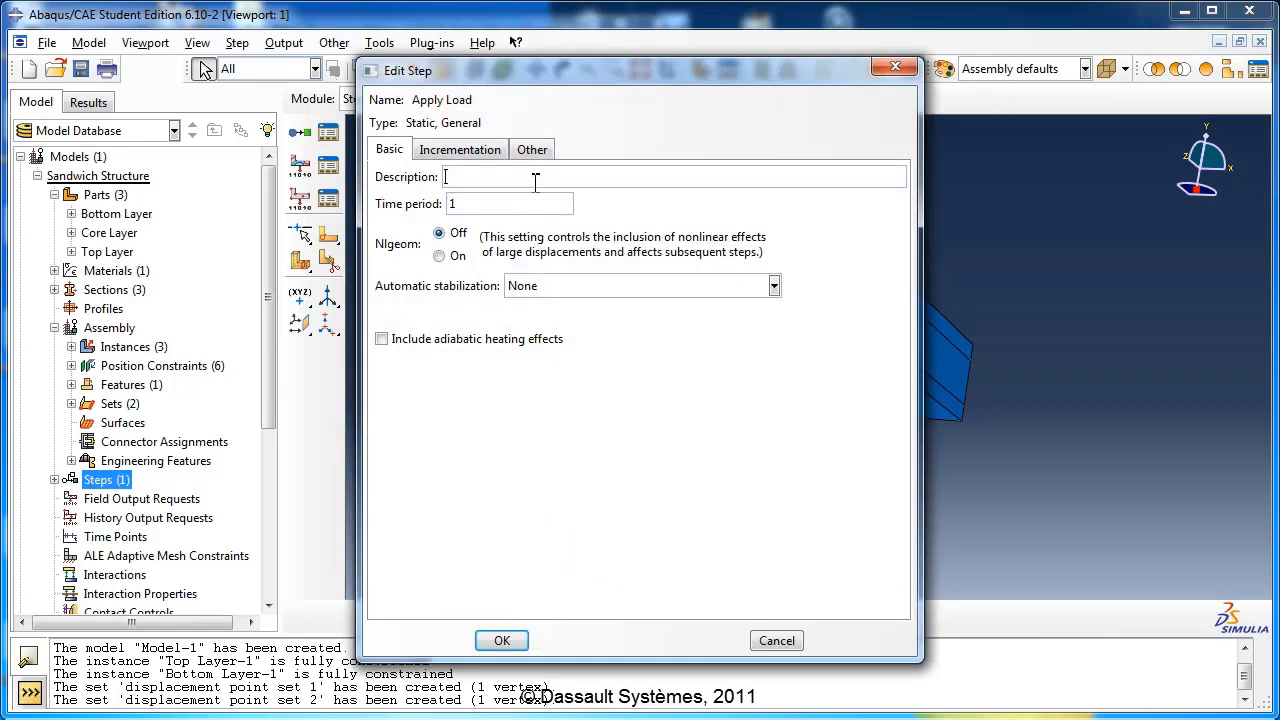
# Step: Describe the step as "Apply the pressure load on top surface of sandwich structure" and switch Nlgeom on
pyautogui.click(536, 181)
pyautogui.write('A')
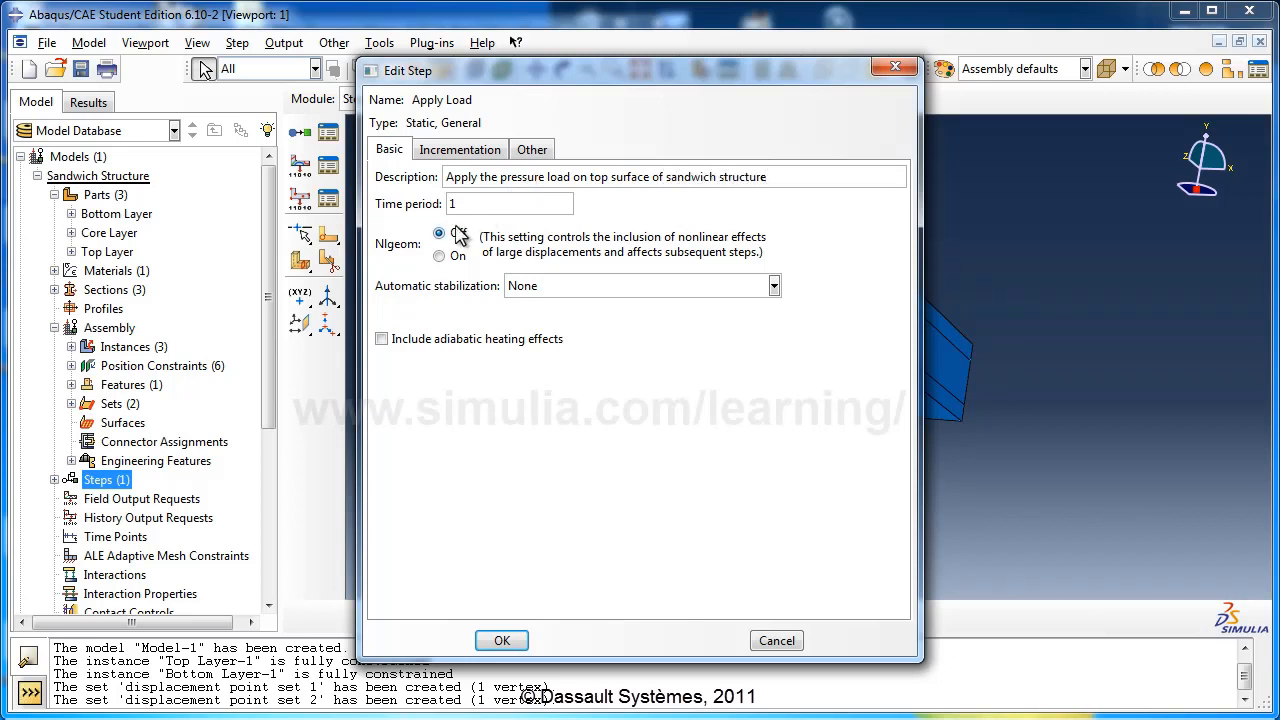
pyautogui.click(457, 236)
pyautogui.click(456, 257)
pyautogui.click(502, 640)
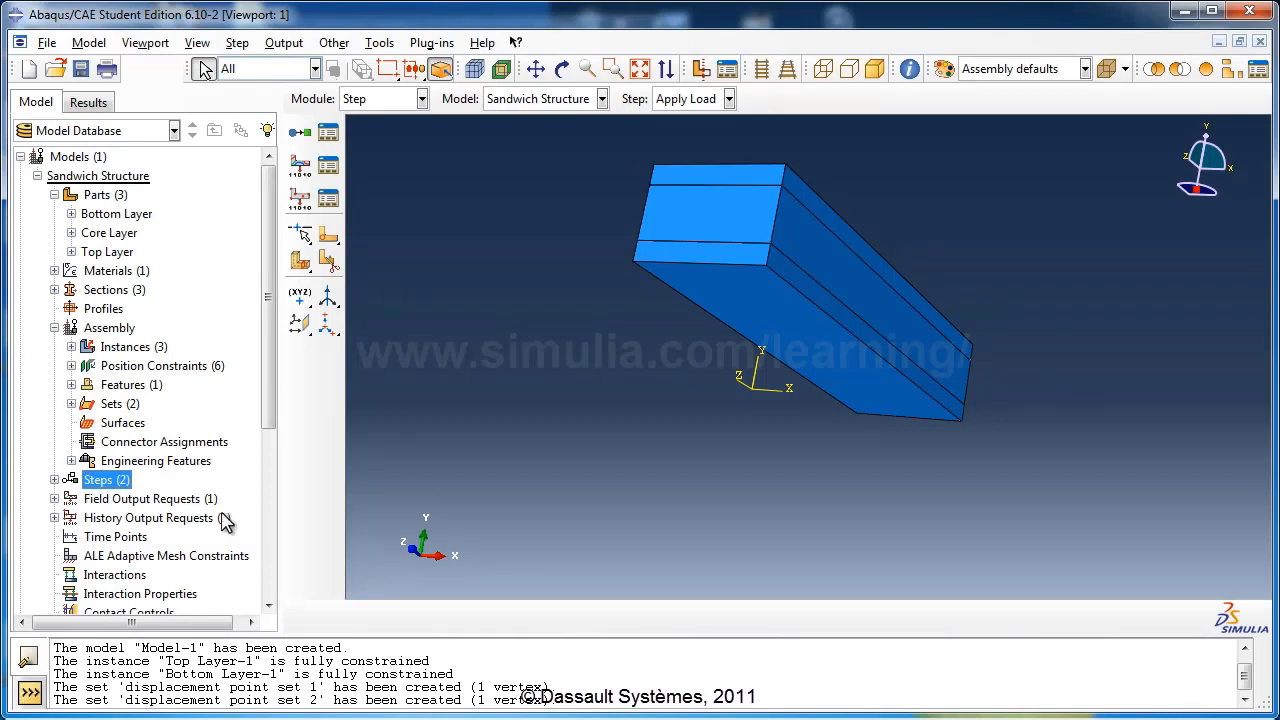
pyautogui.doubleClick(160, 517)
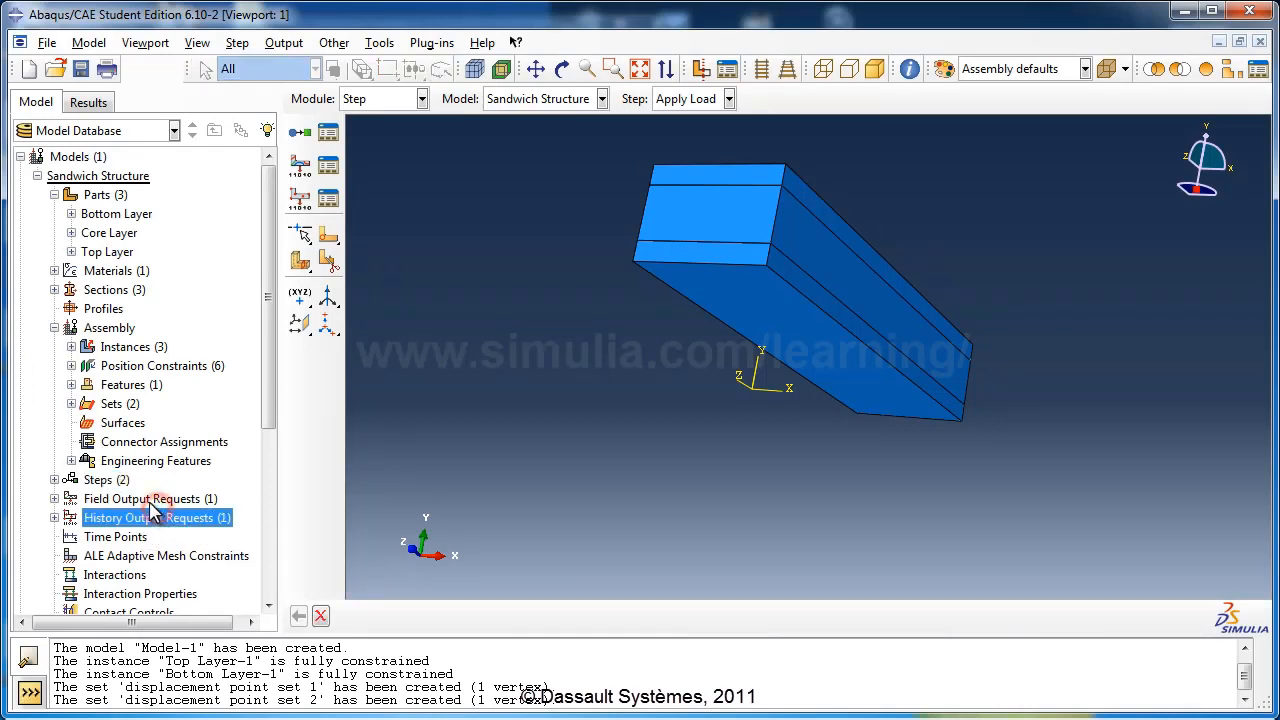
pyautogui.click(148, 499)
pyautogui.click(55, 499)
pyautogui.click(55, 499)
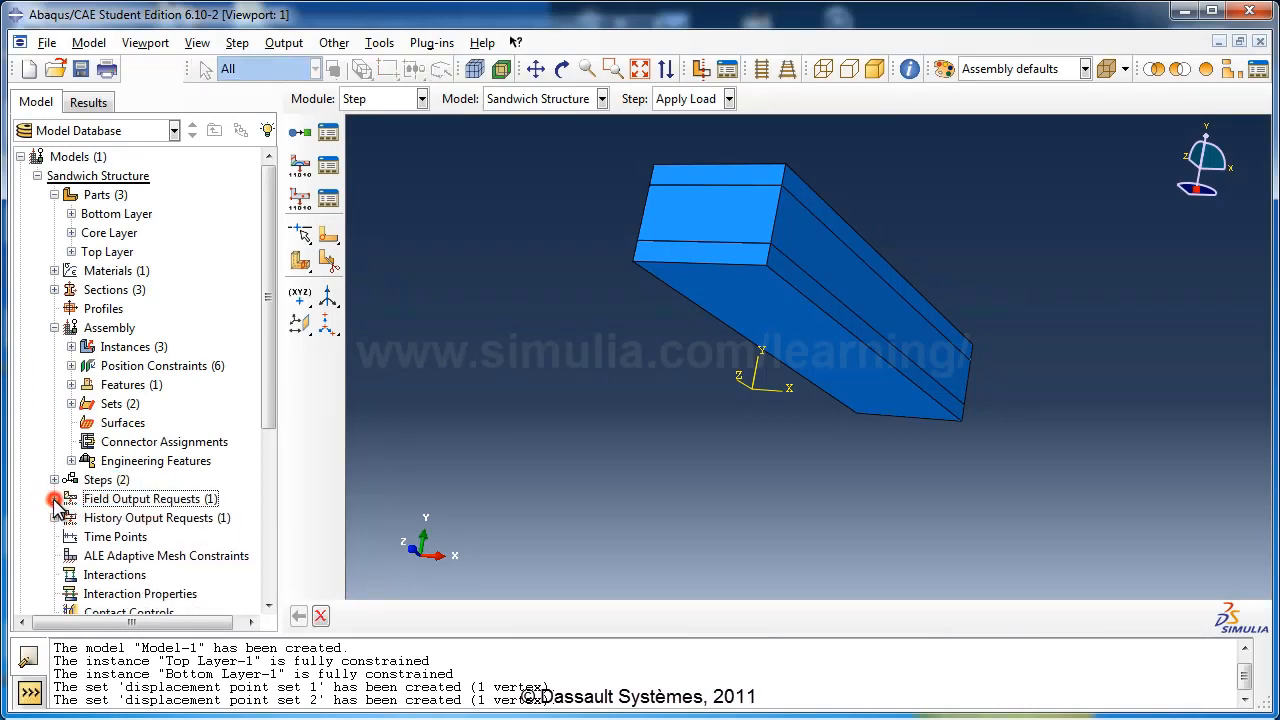
# Step: Rename the history output request H-Output-1 to "Displacement output 1"
pyautogui.click(145, 517)
pyautogui.click(55, 517)
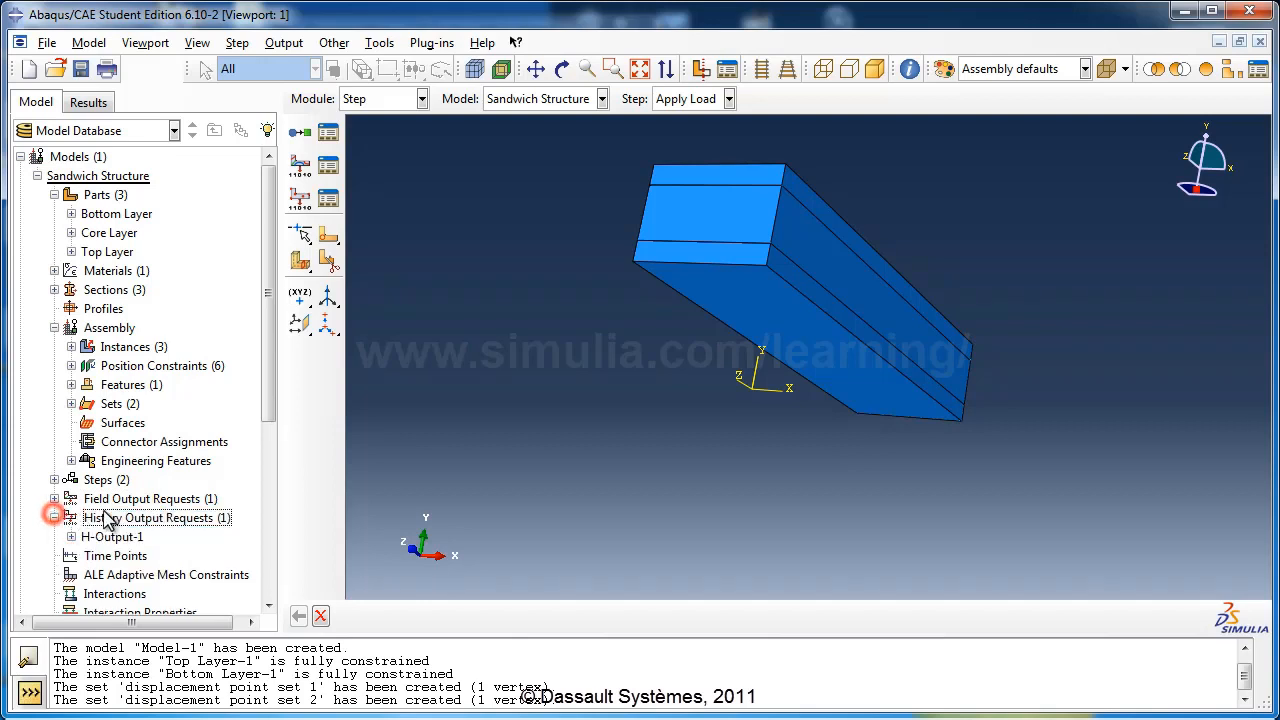
pyautogui.scroll(-2, 160, 435)
pyautogui.click(128, 424)
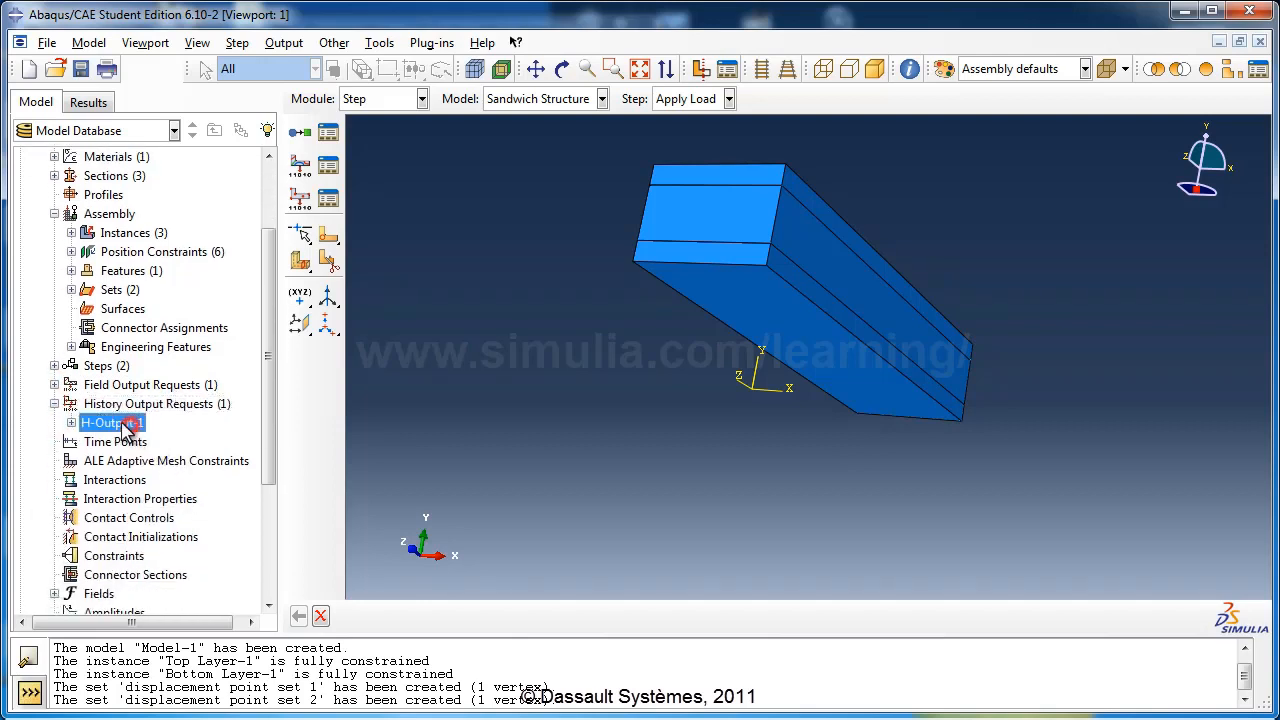
pyautogui.rightClick(123, 424)
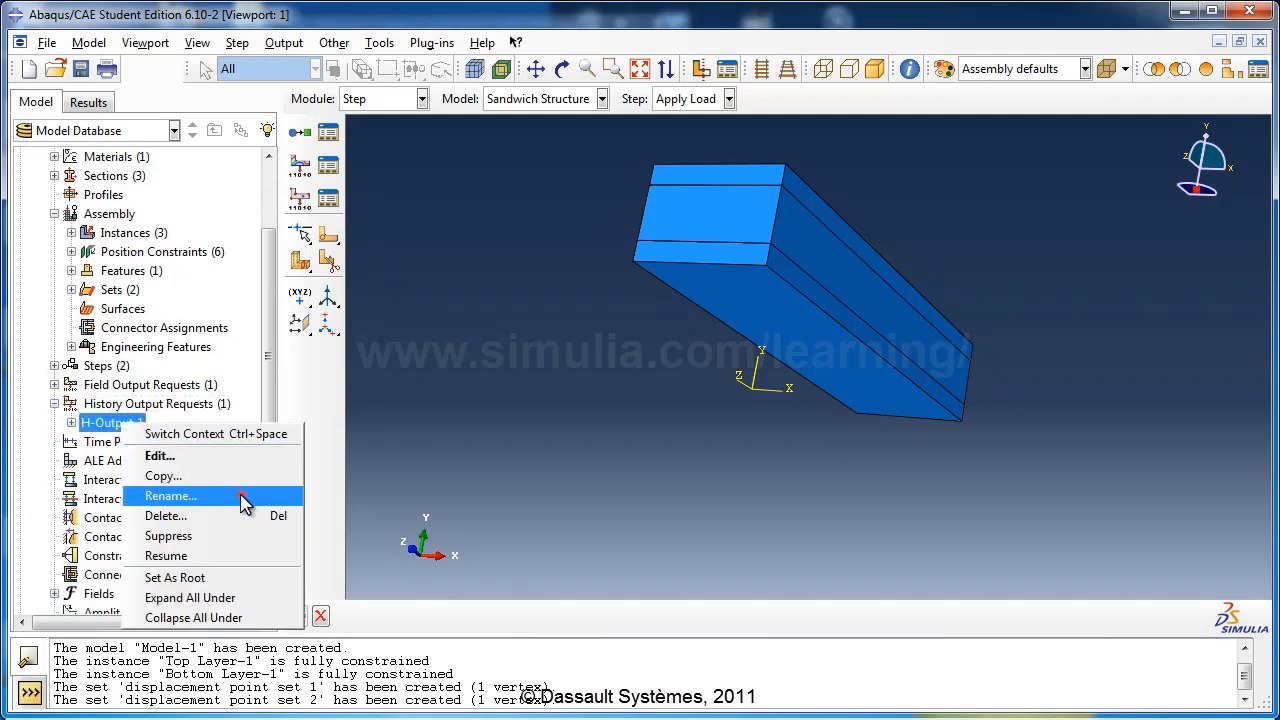
pyautogui.click(238, 496)
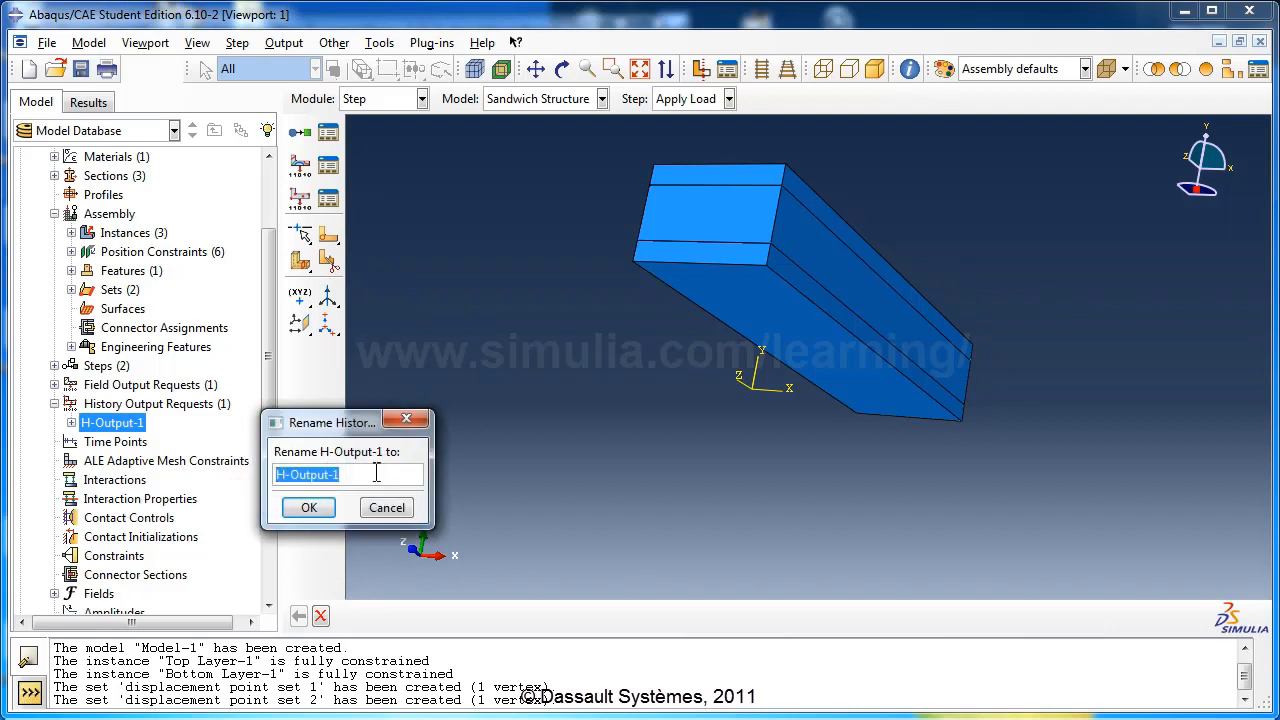
pyautogui.write('Displacement o')
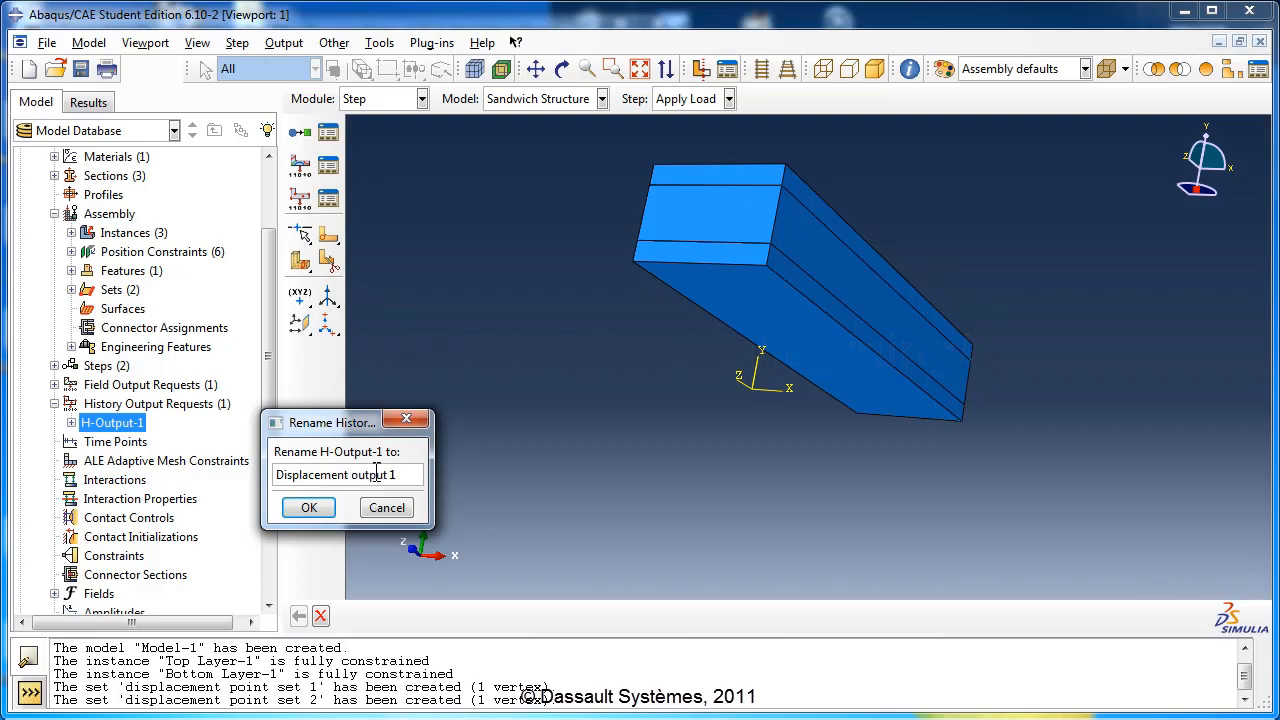
pyautogui.click(315, 507)
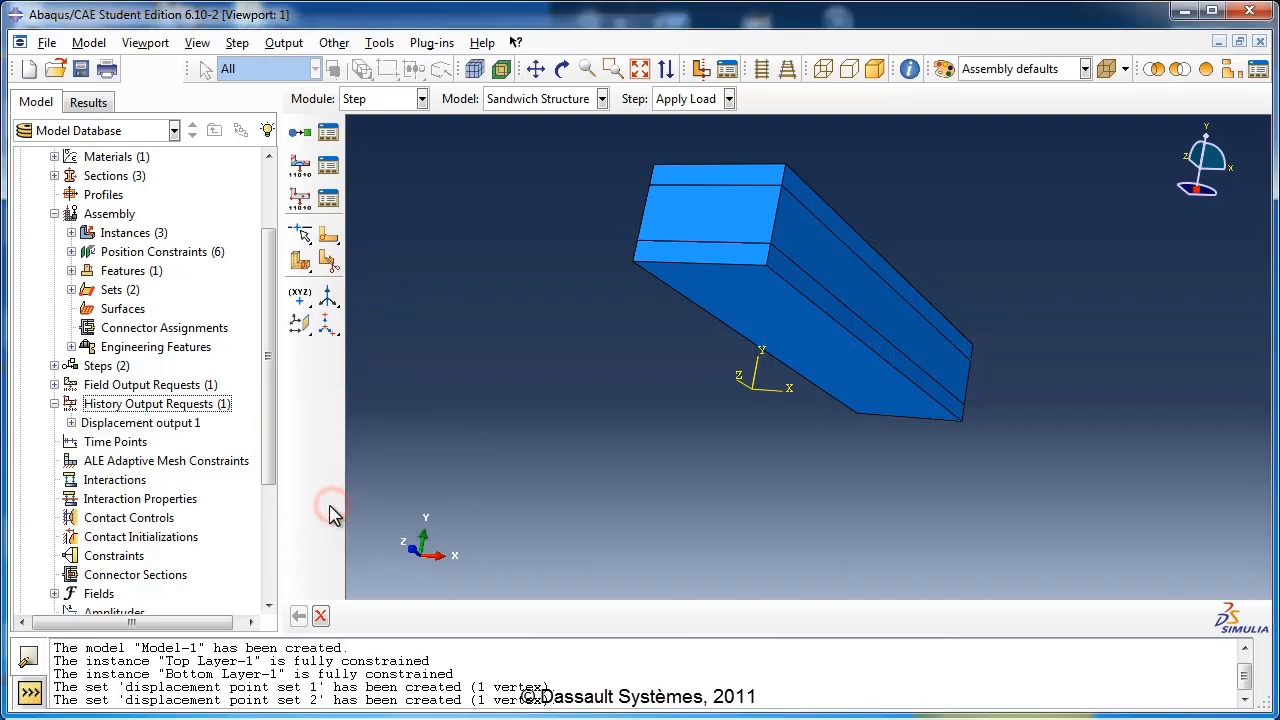
# Step: Set the domain of history output request Displacement output 1 to the set "displacement point set 1"
pyautogui.click(71, 423)
pyautogui.doubleClick(117, 428)
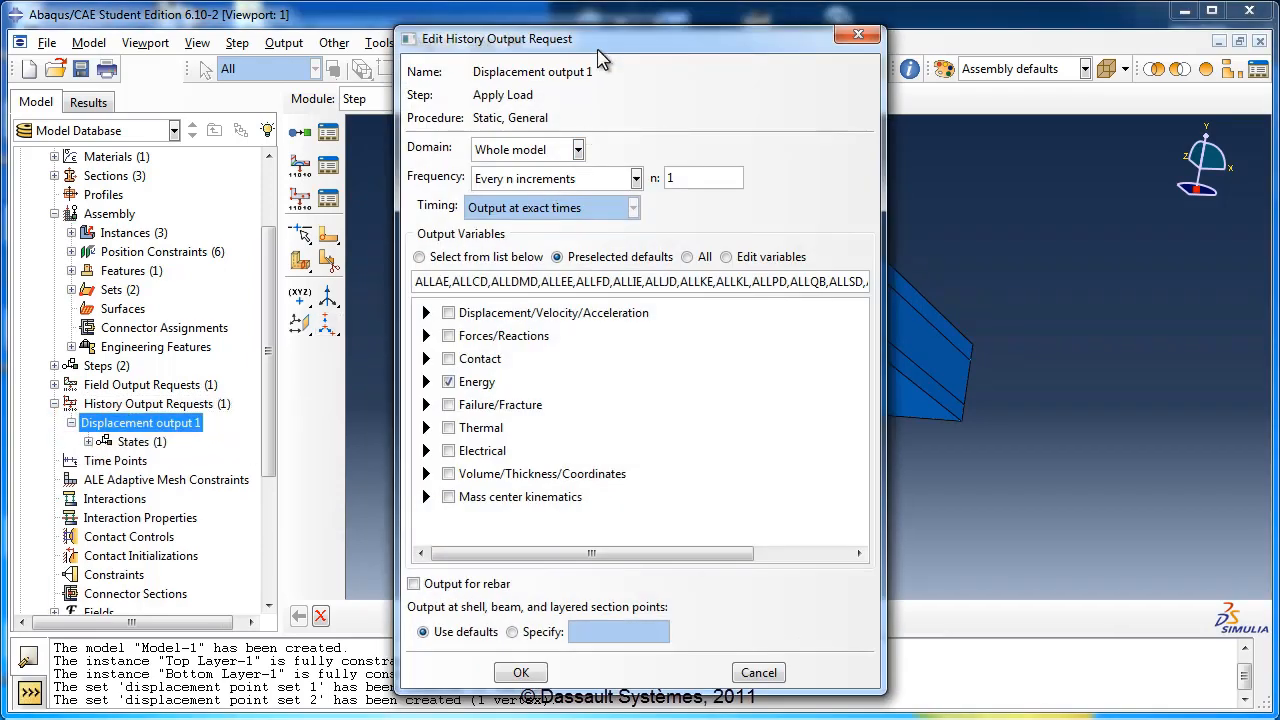
pyautogui.moveTo(601, 38); pyautogui.dragTo(513, 28)
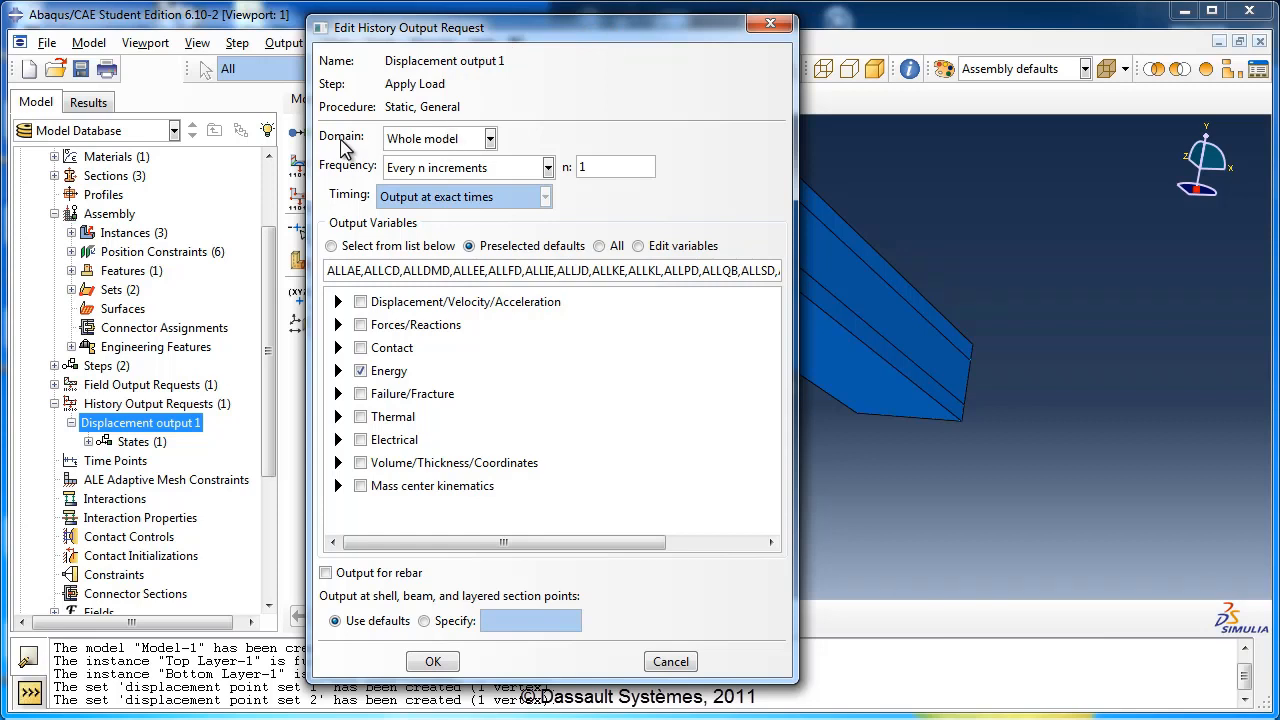
pyautogui.click(432, 140)
pyautogui.click(430, 180)
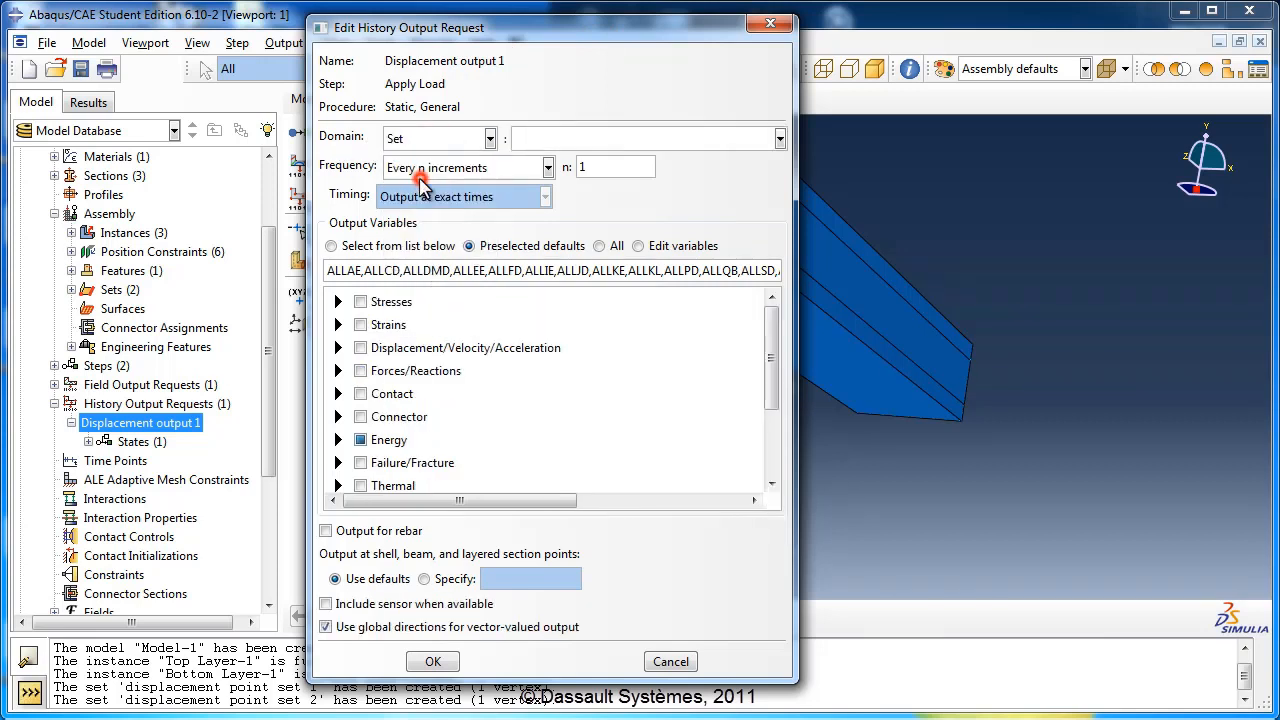
pyautogui.click(546, 140)
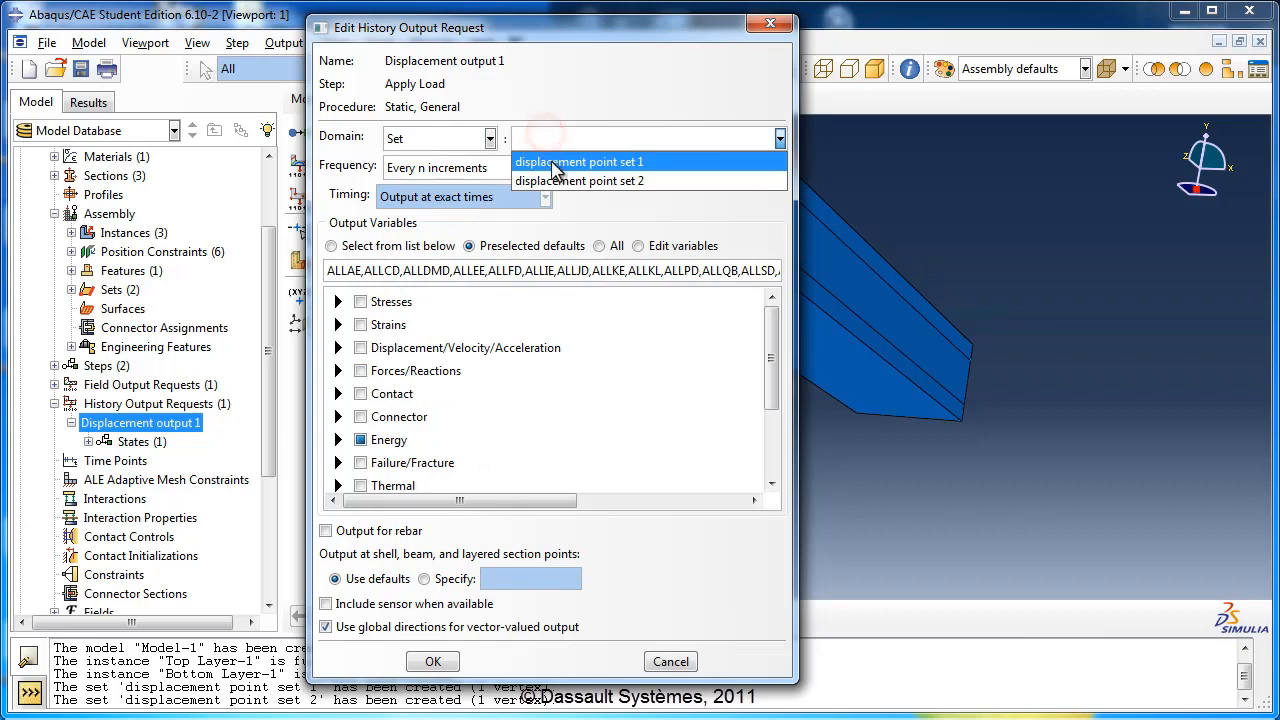
pyautogui.click(548, 162)
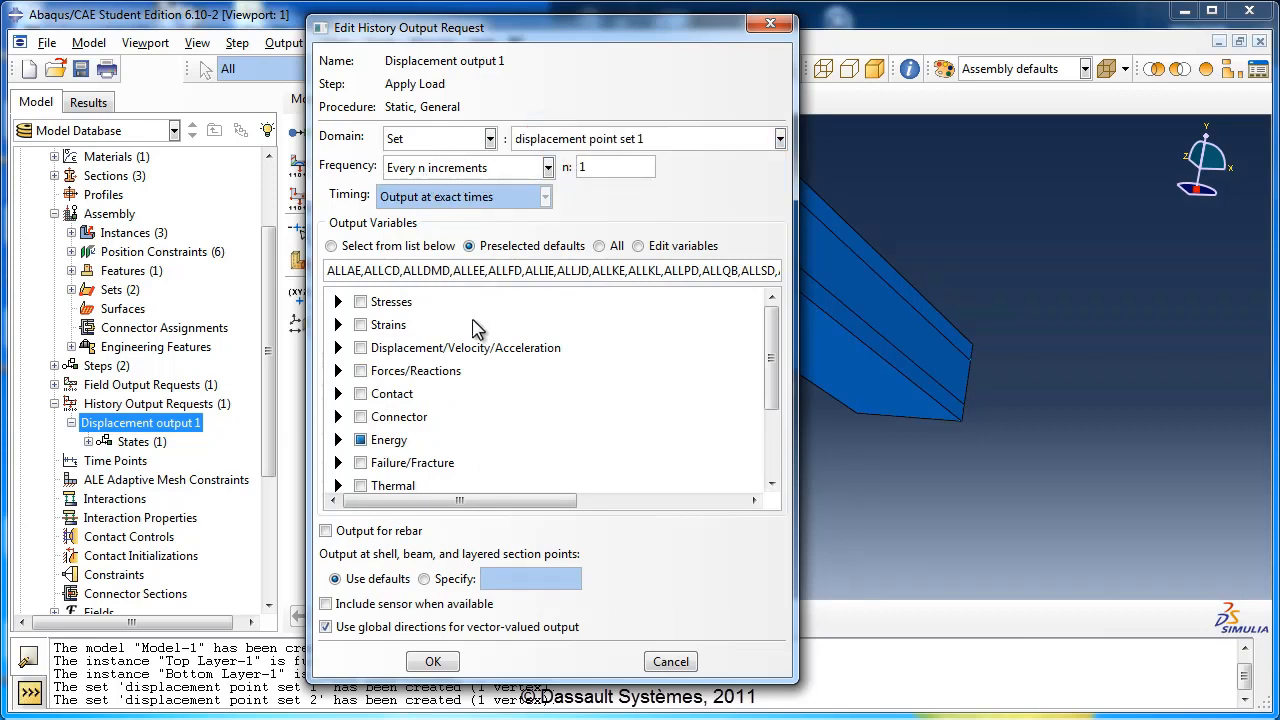
# Step: Restrict Displacement output 1 to the variable UT, Translations by removing the Energy variables, and apply the request
pyautogui.click(361, 440)
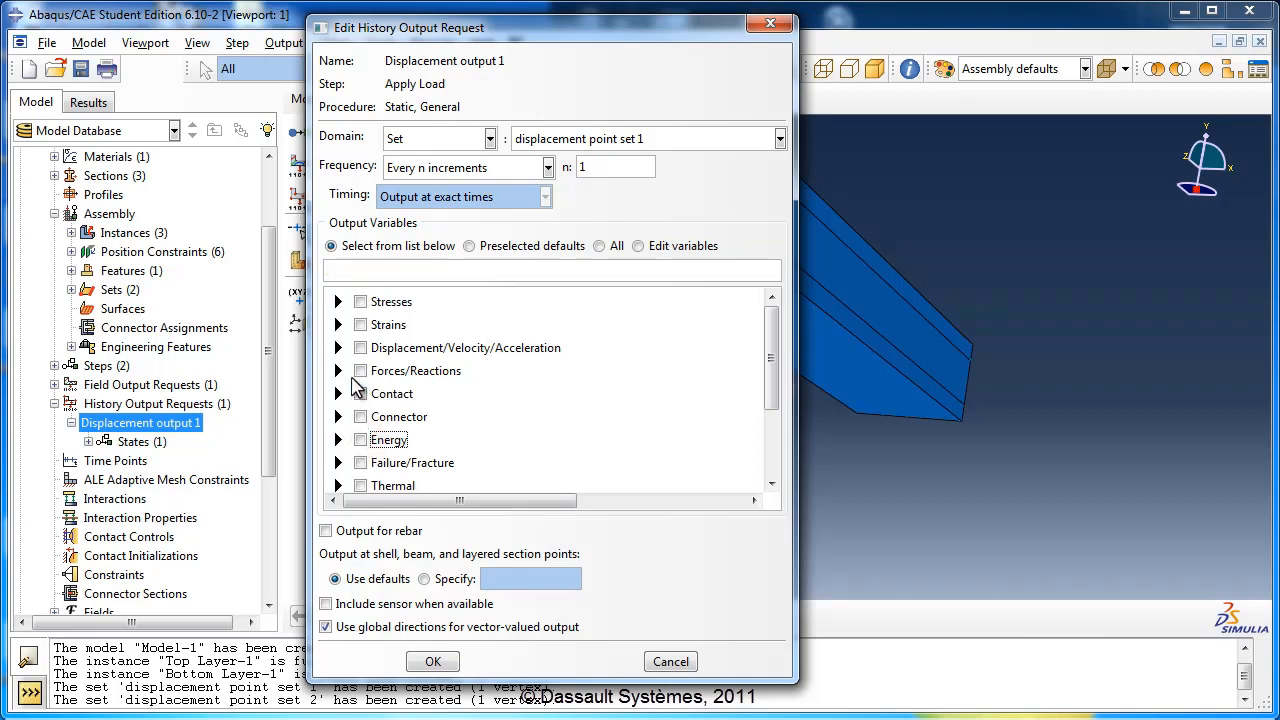
pyautogui.click(338, 348)
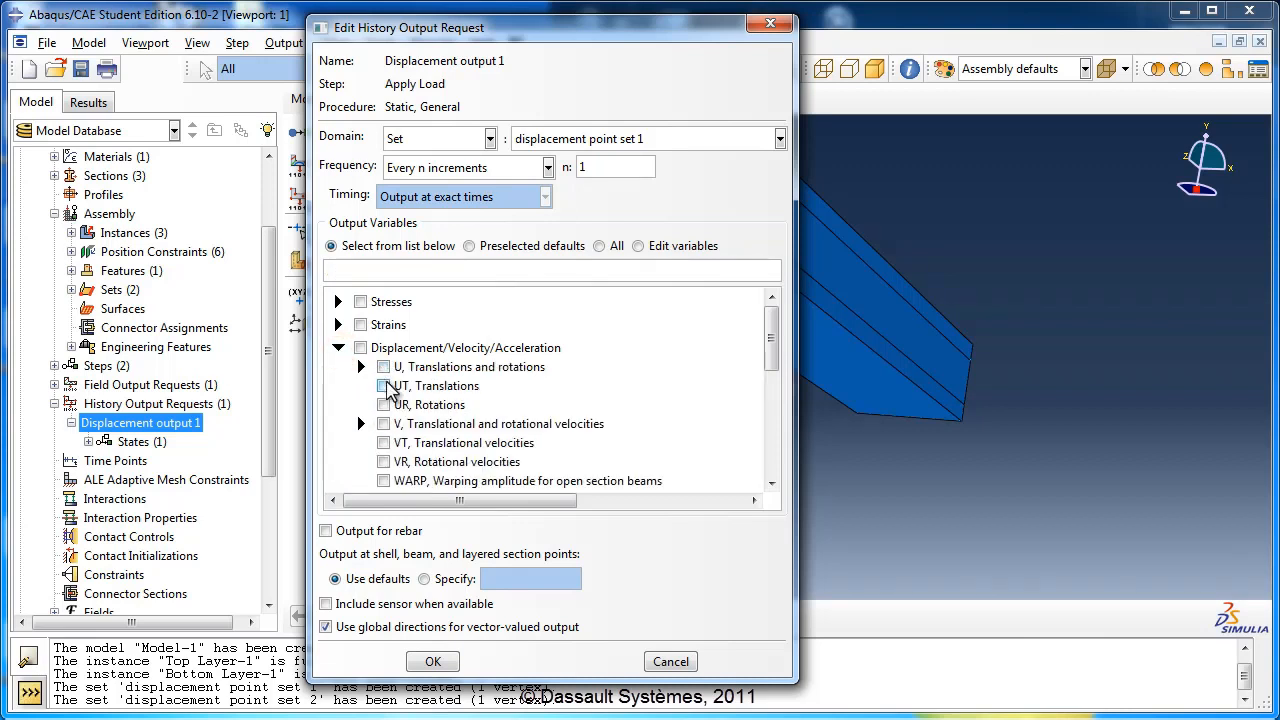
pyautogui.click(384, 386)
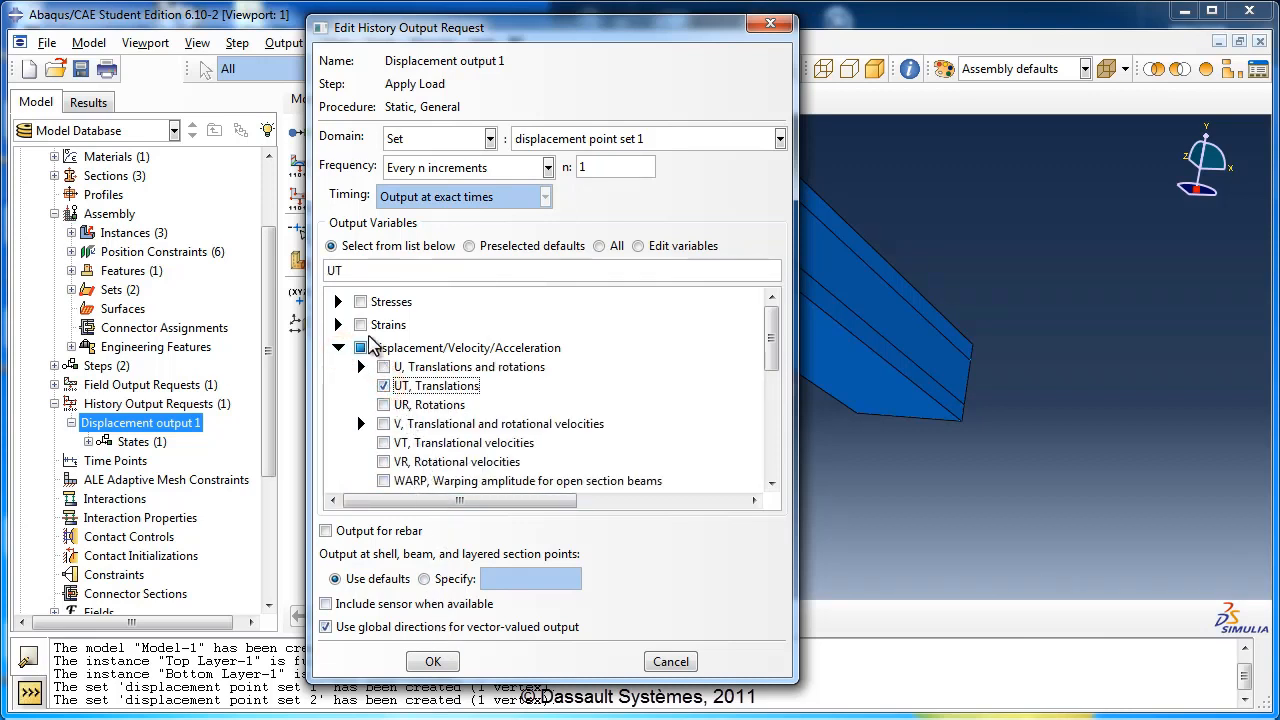
pyautogui.click(433, 662)
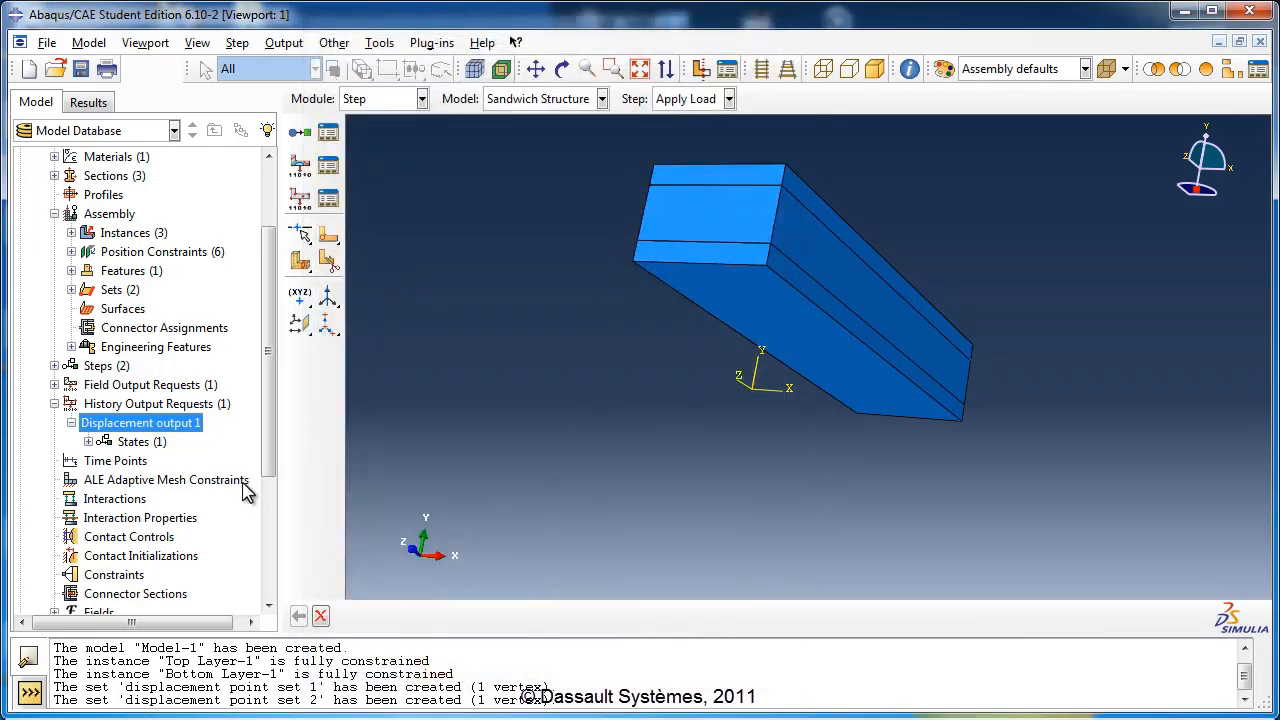
# Step: Create a history output request named "Displacement output 2" for the Apply Load step
pyautogui.doubleClick(135, 404)
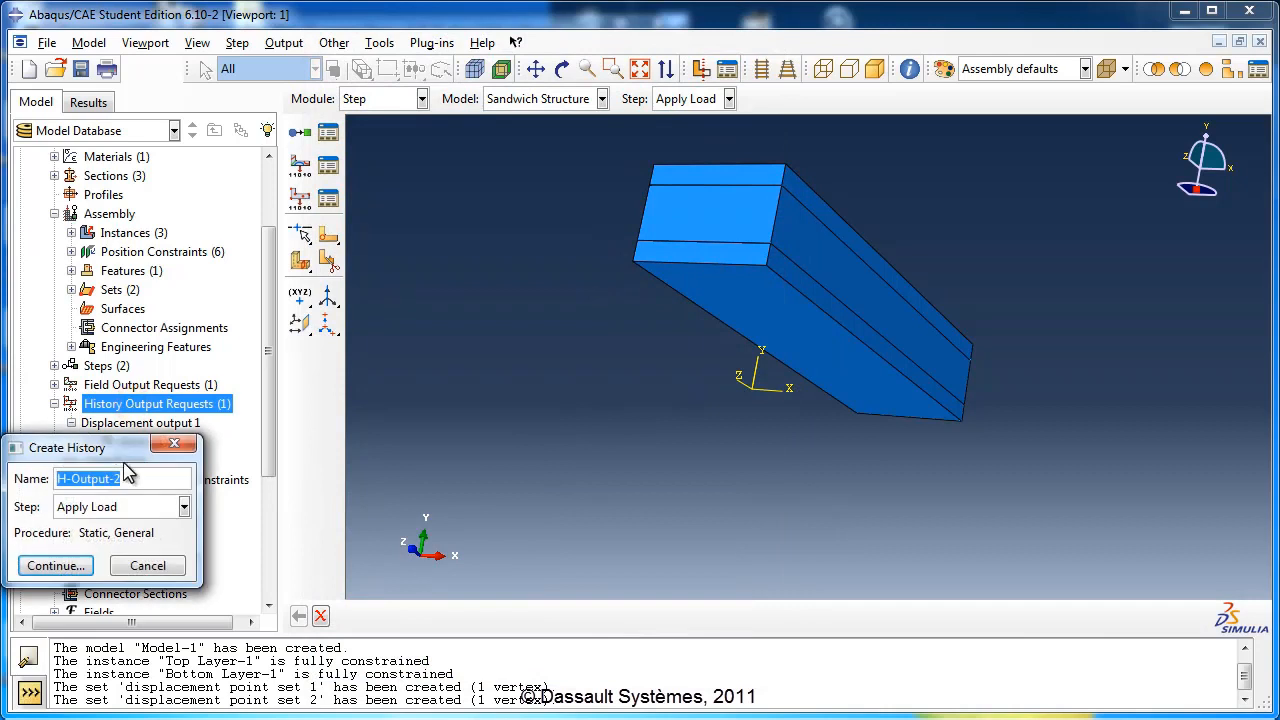
pyautogui.moveTo(128, 458); pyautogui.dragTo(430, 385)
pyautogui.write('Displacement o')
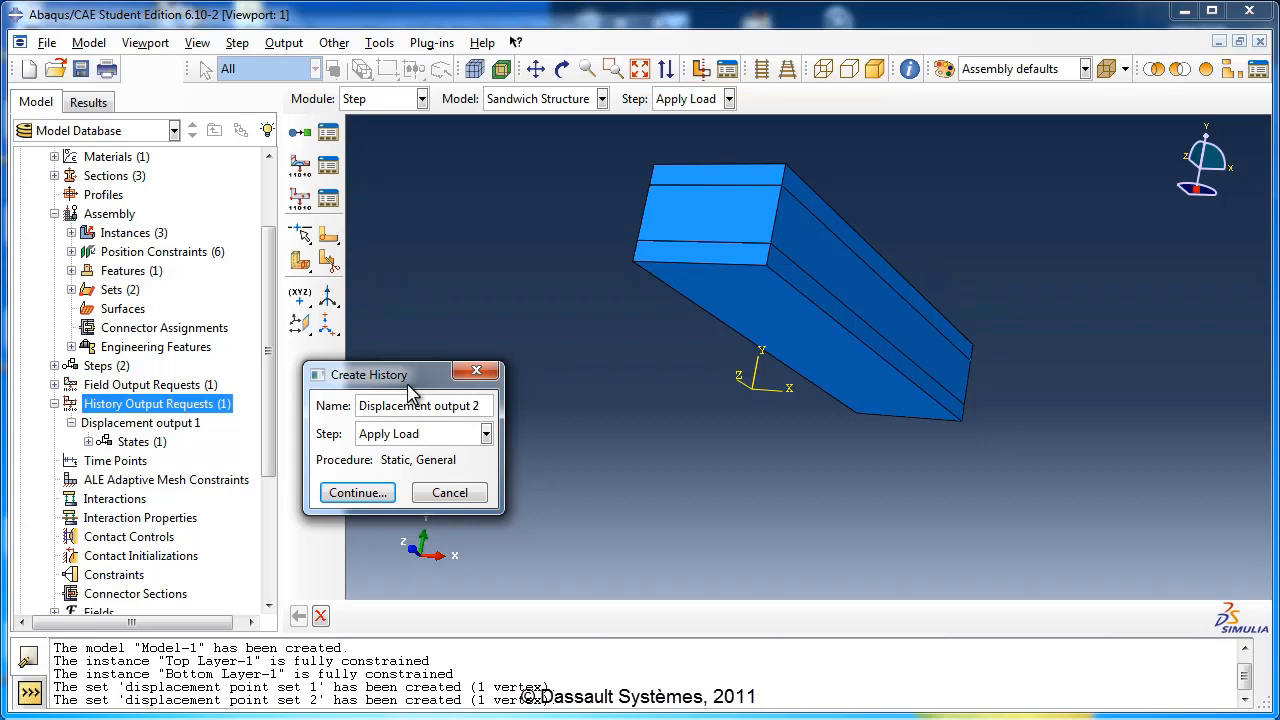
pyautogui.click(362, 492)
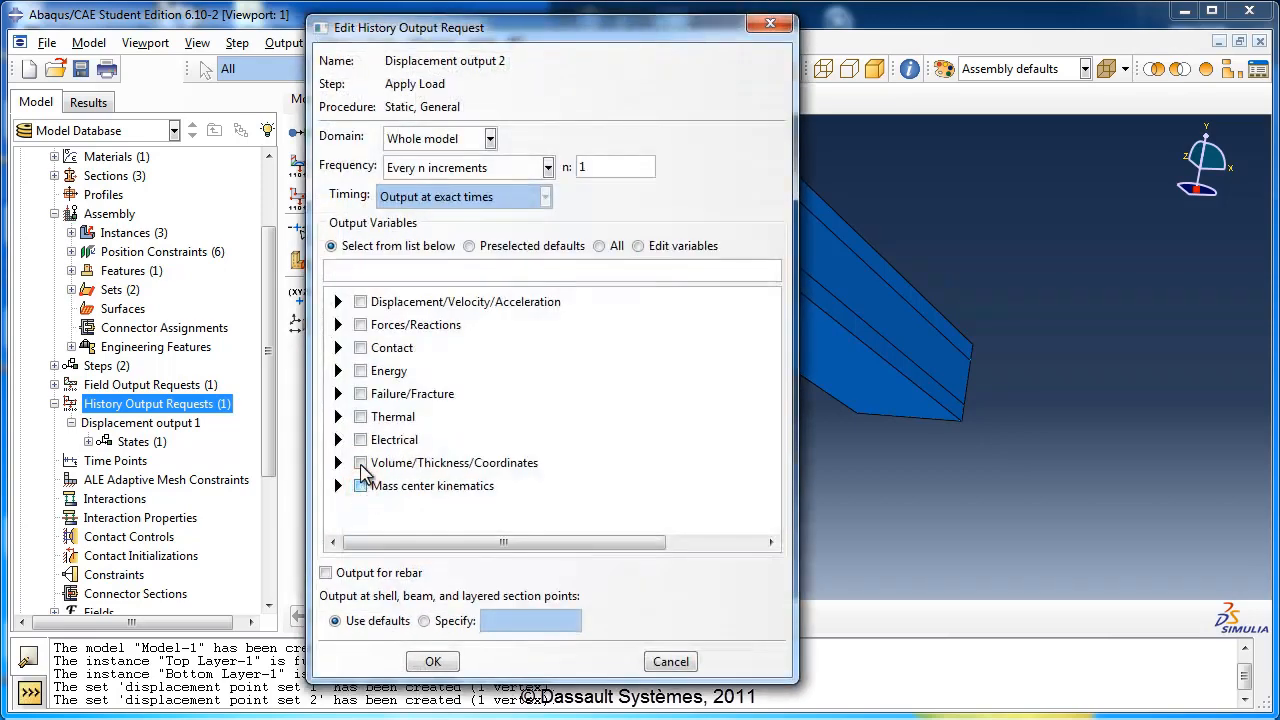
# Step: Set the domain of Displacement output 2 to the set "displacement point set 2"
pyautogui.click(450, 140)
pyautogui.click(440, 181)
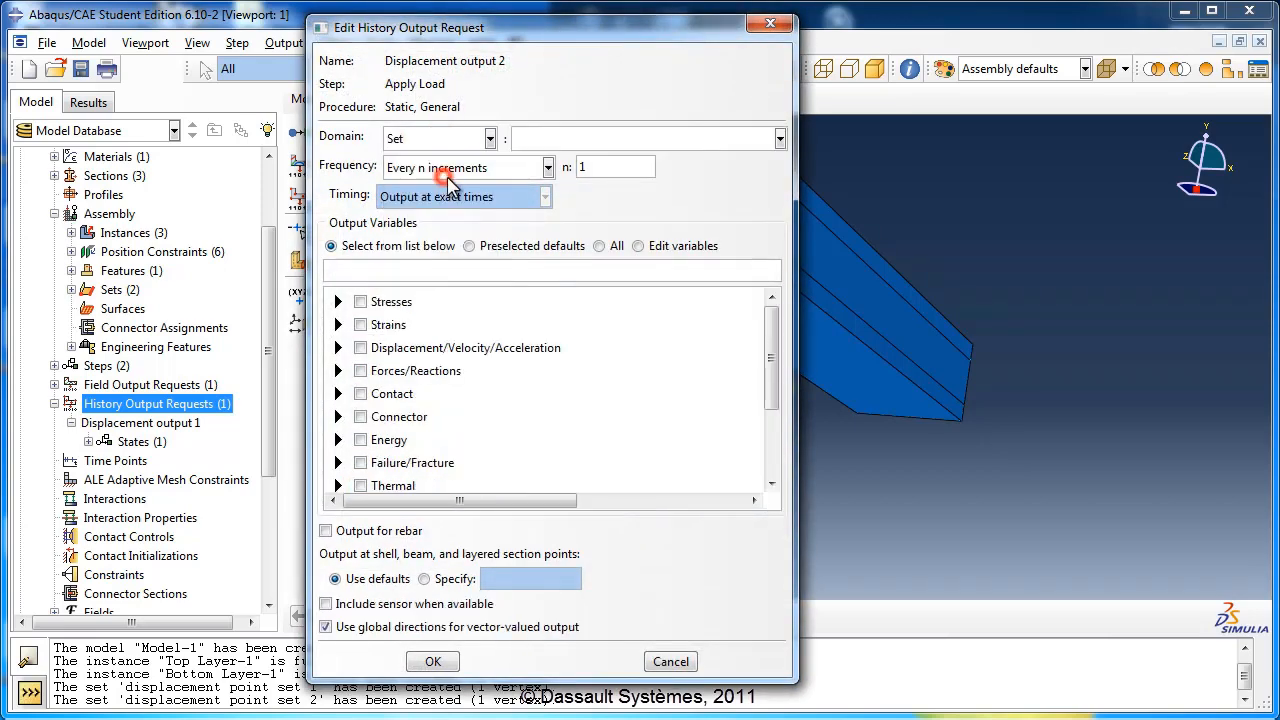
pyautogui.click(650, 140)
pyautogui.click(652, 176)
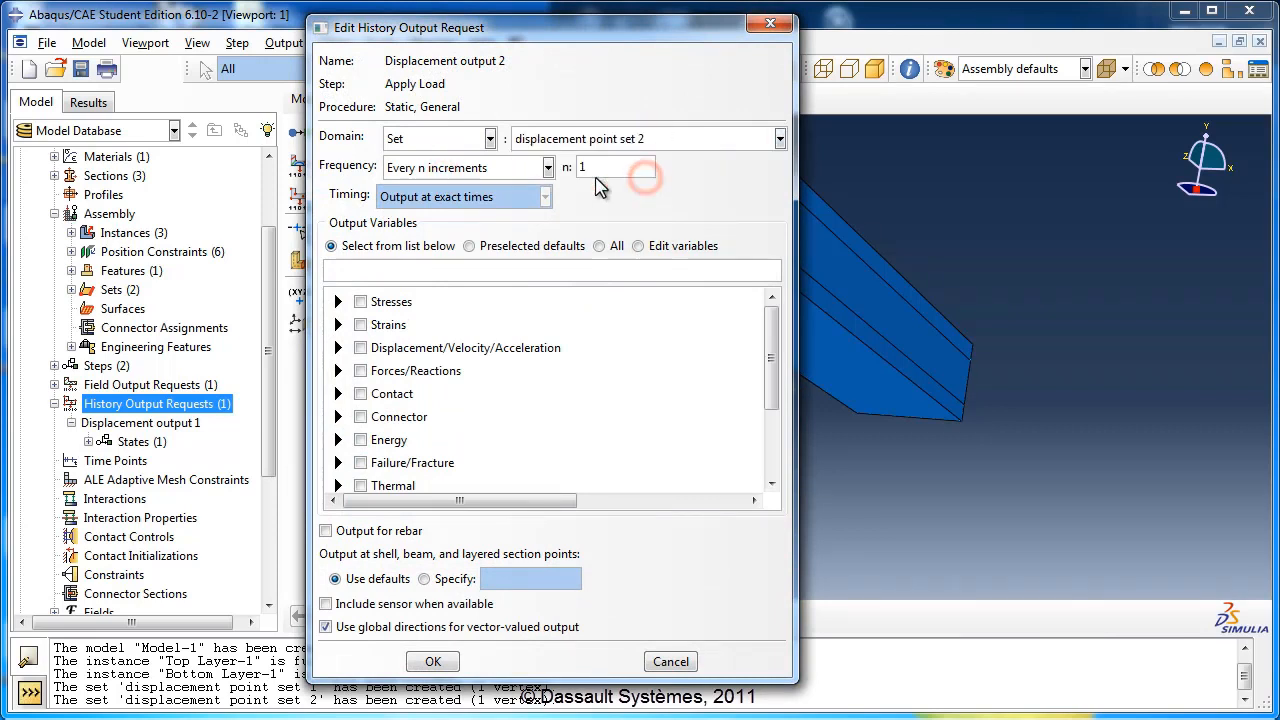
# Step: Select UT, Translations as the only output variable of Displacement output 2 and apply the request
pyautogui.click(338, 394)
pyautogui.click(338, 394)
pyautogui.click(338, 348)
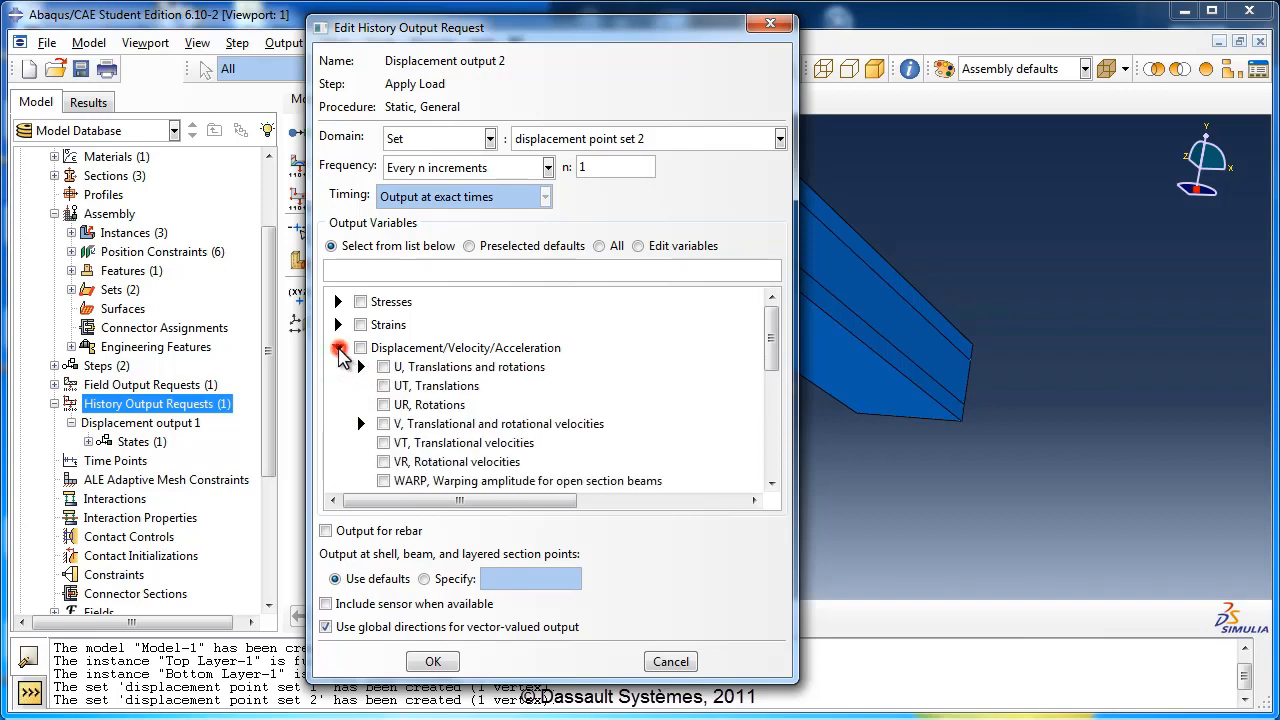
pyautogui.click(383, 385)
pyautogui.click(338, 348)
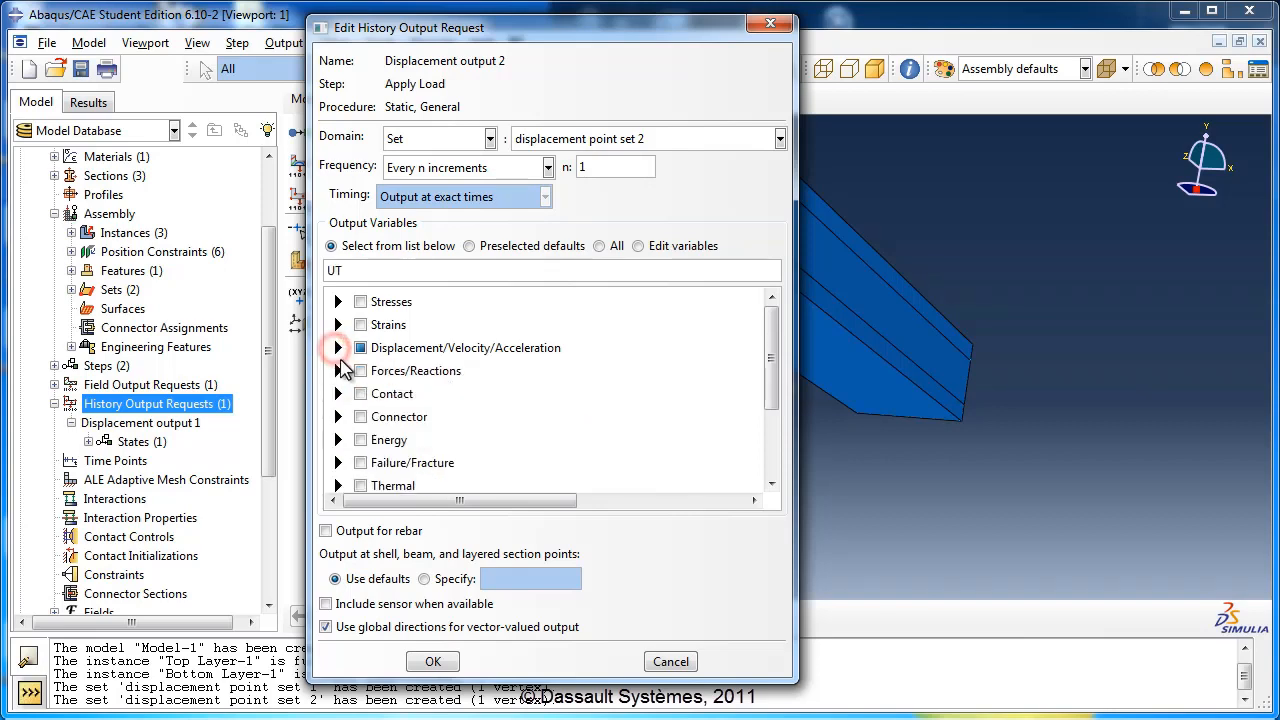
pyautogui.click(430, 662)
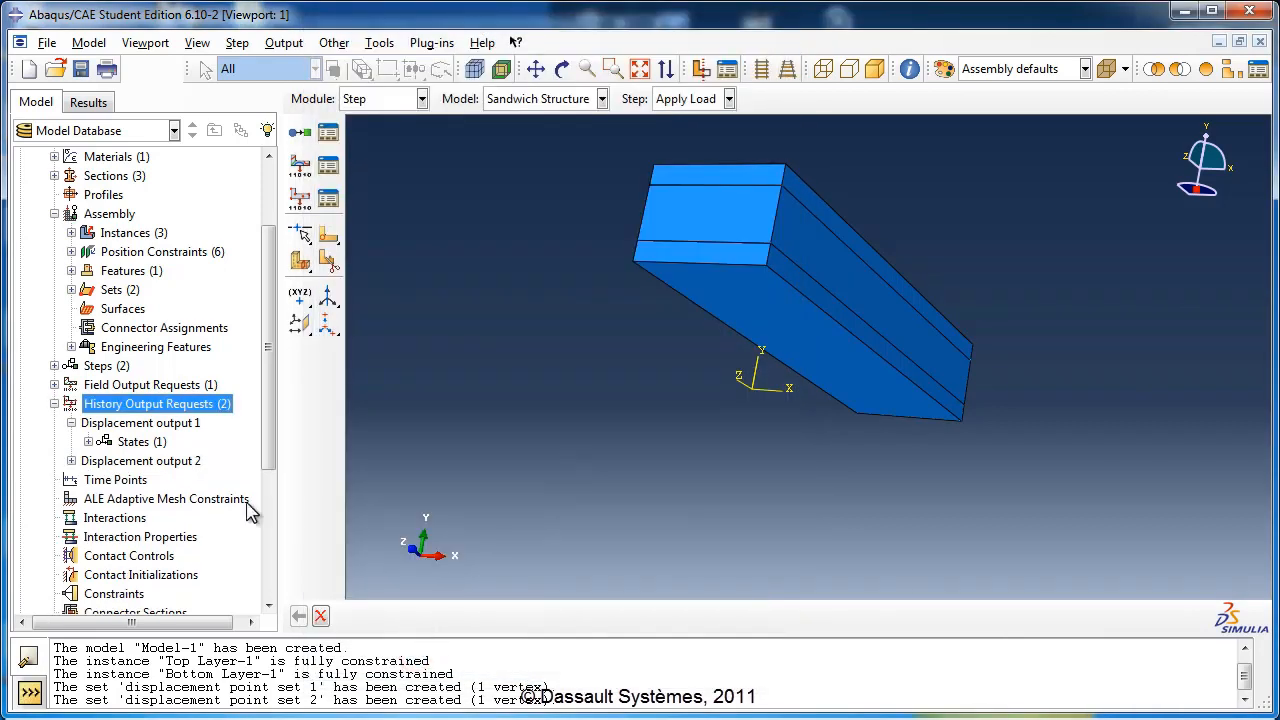
# Step: Create a Symmetry/Antisymmetry/Encastre boundary condition named "Fix Top Layer End" in the Initial step
pyautogui.click(54, 404)
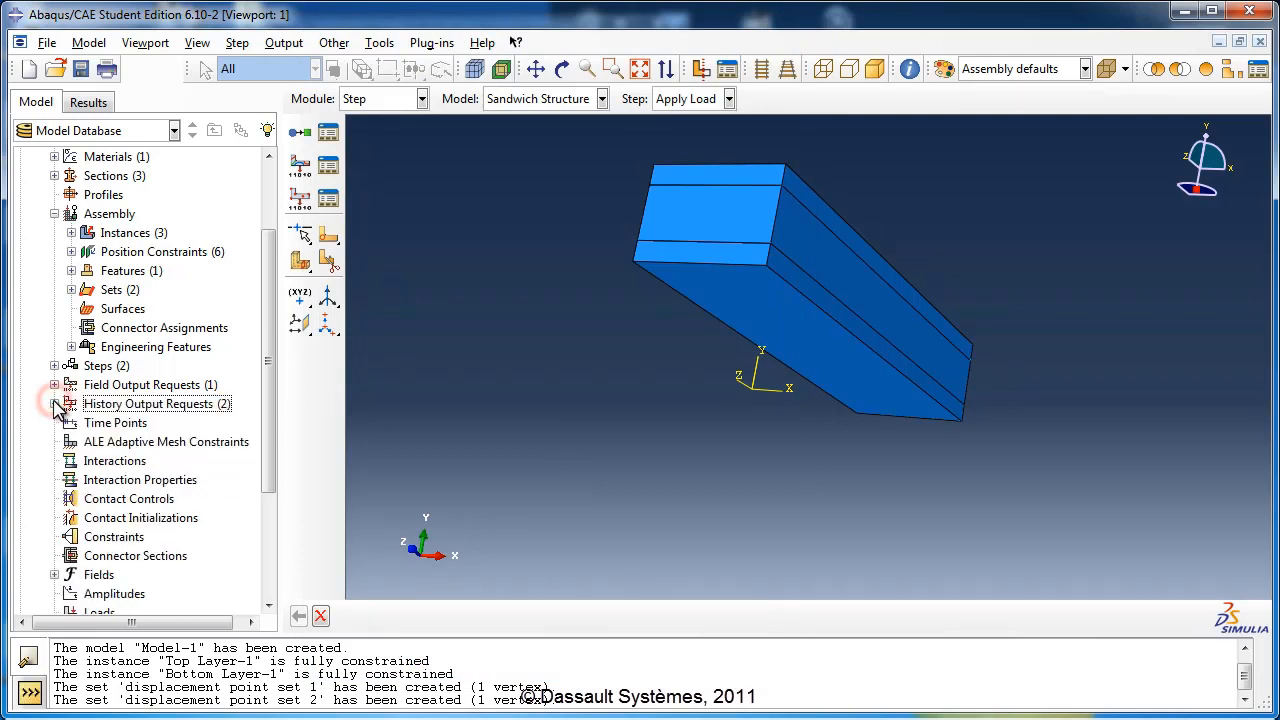
pyautogui.moveTo(270, 380); pyautogui.dragTo(280, 510)
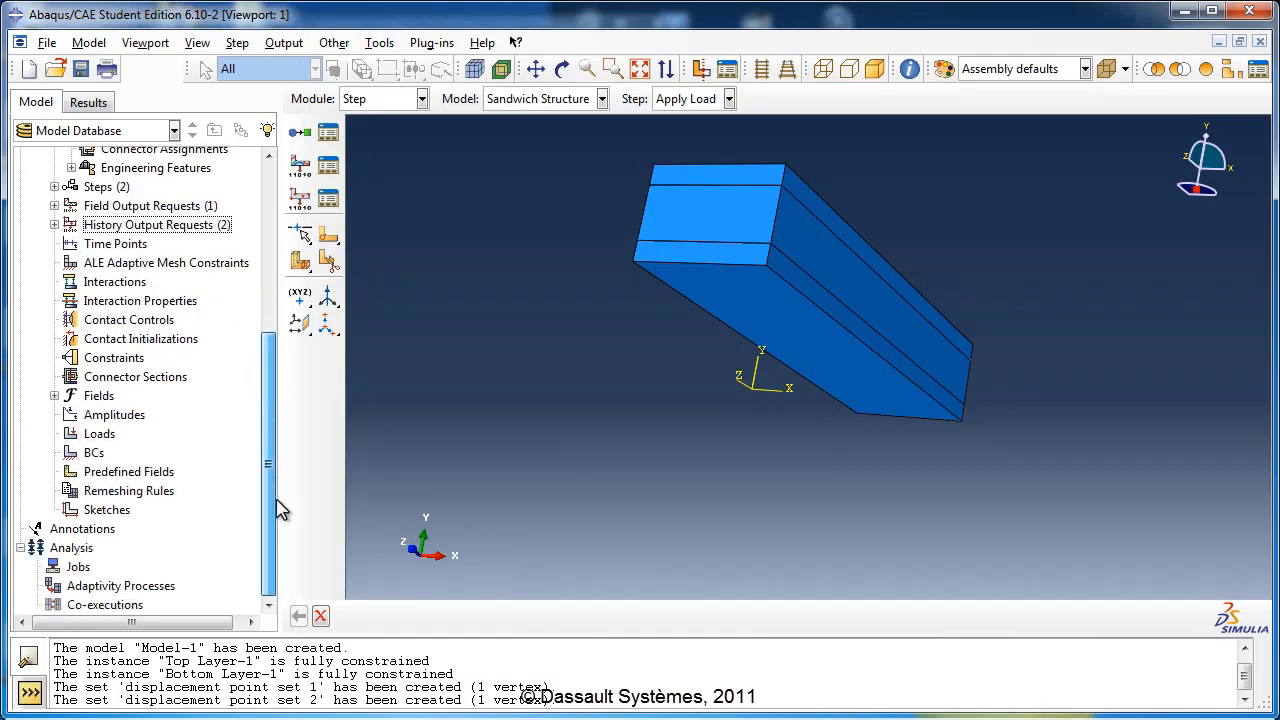
pyautogui.click(93, 454)
pyautogui.doubleClick(93, 454)
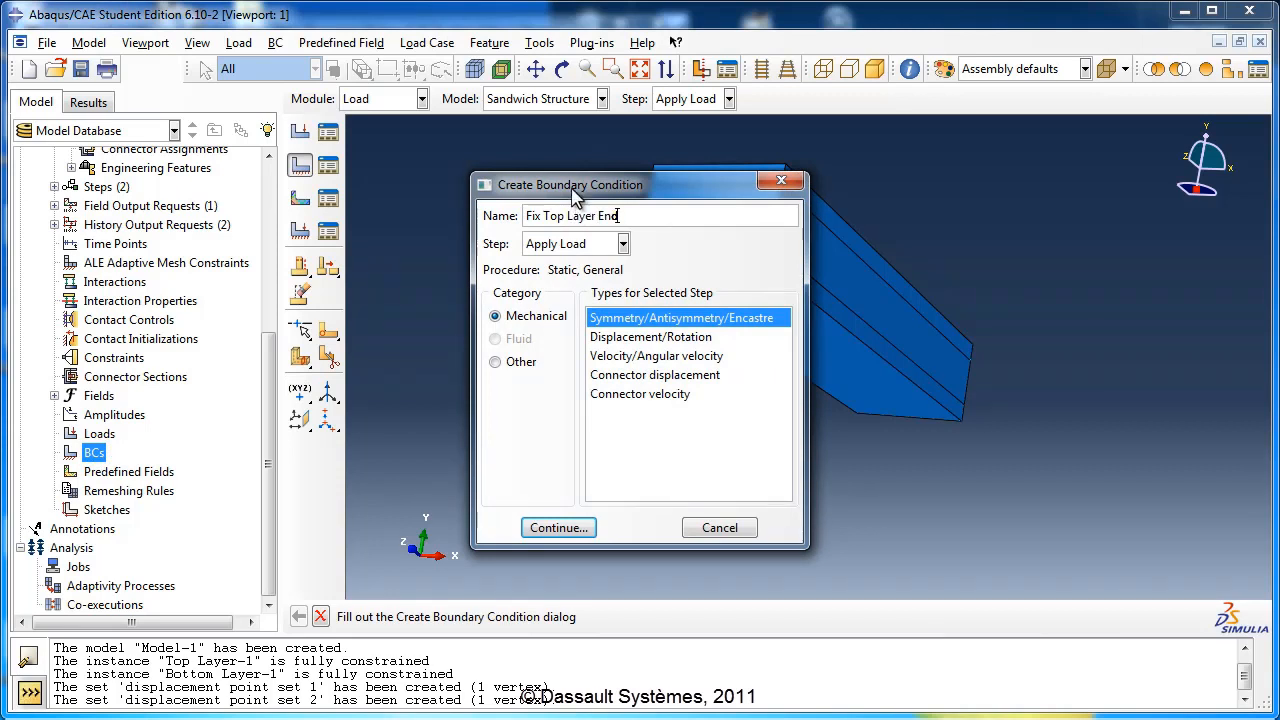
pyautogui.click(576, 244)
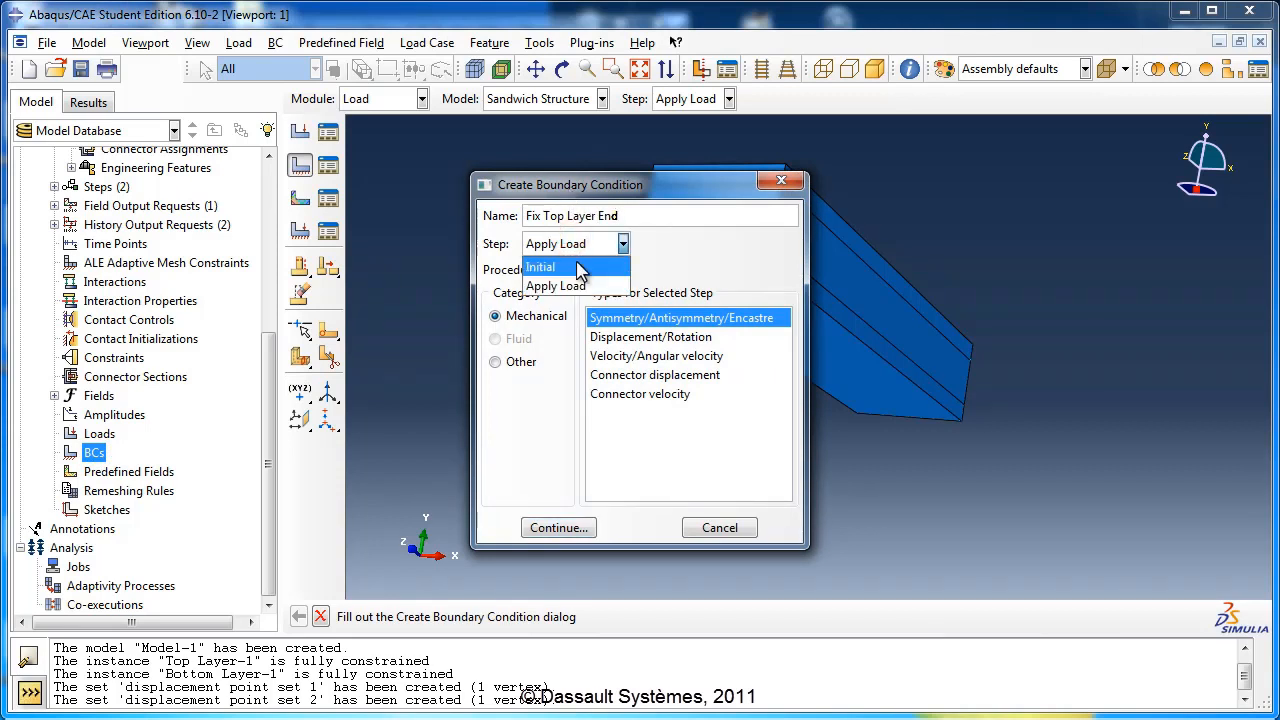
pyautogui.click(578, 264)
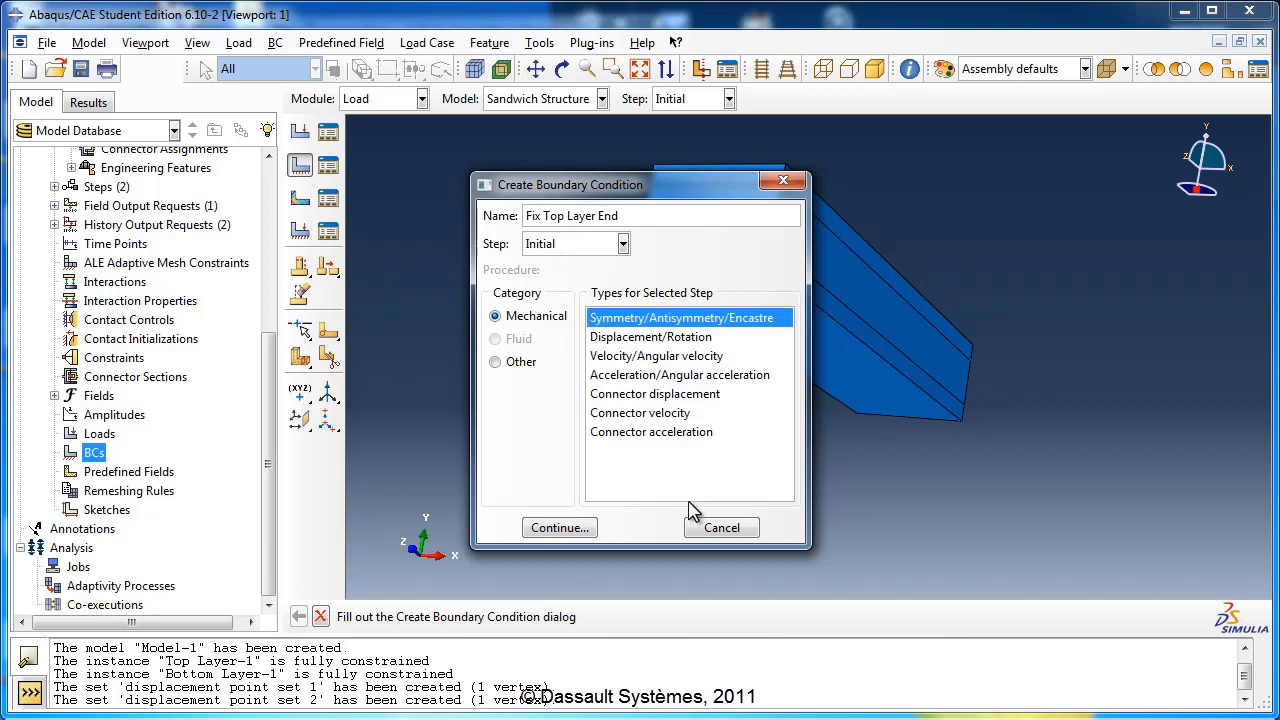
pyautogui.click(558, 528)
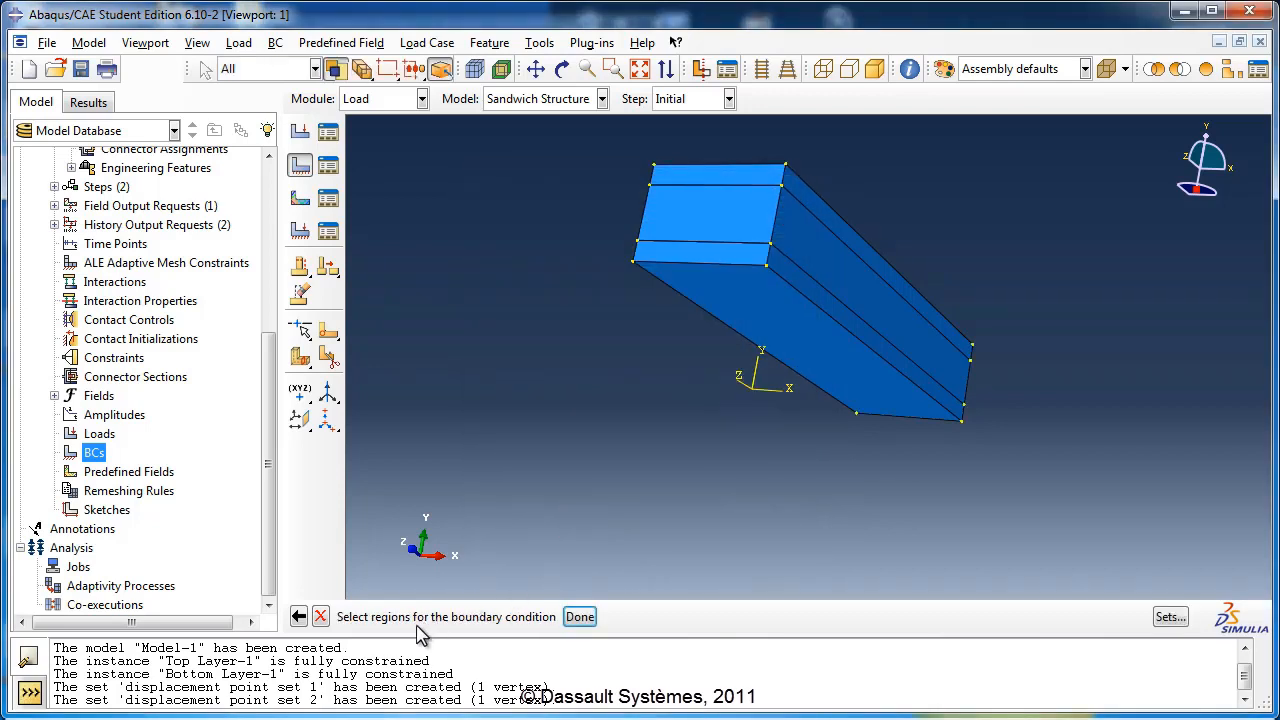
# Step: Assign Fix Top Layer End to the top layer's rear end face and constrain it as ENCASTRE
pyautogui.click(562, 68)
pyautogui.moveTo(915, 307); pyautogui.dragTo(689, 349)
pyautogui.press('Escape')
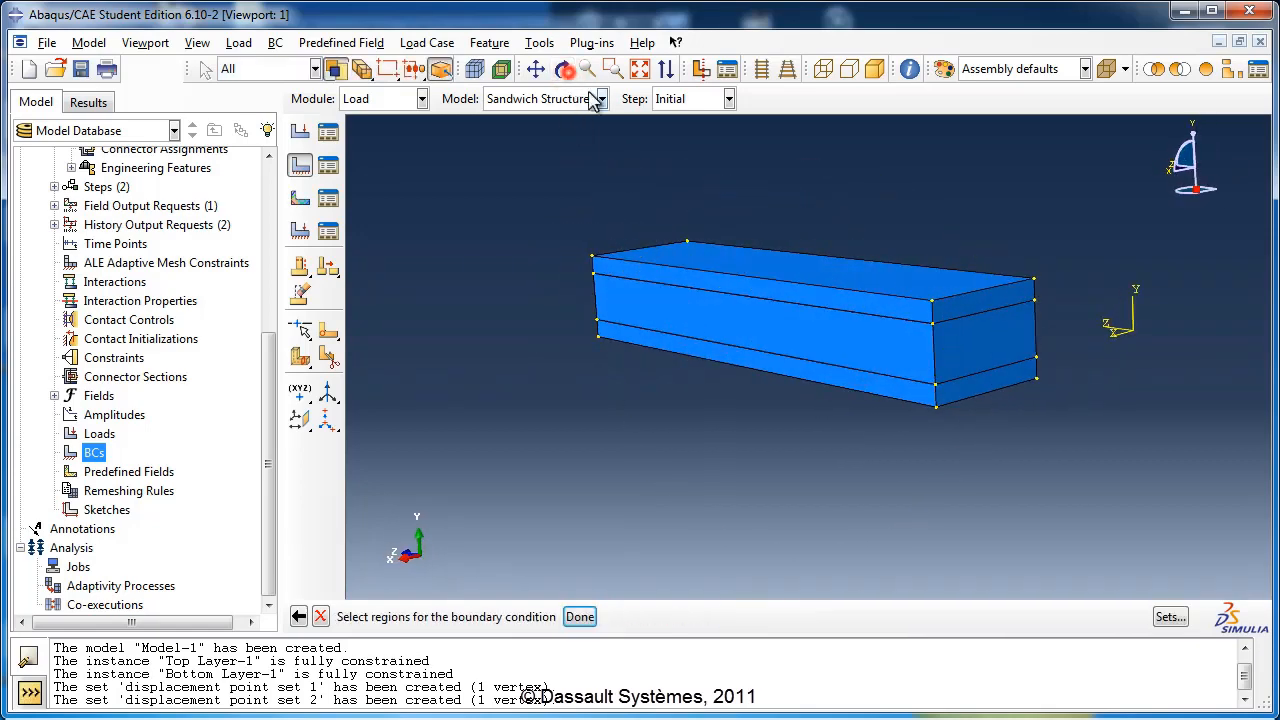
pyautogui.click(966, 316)
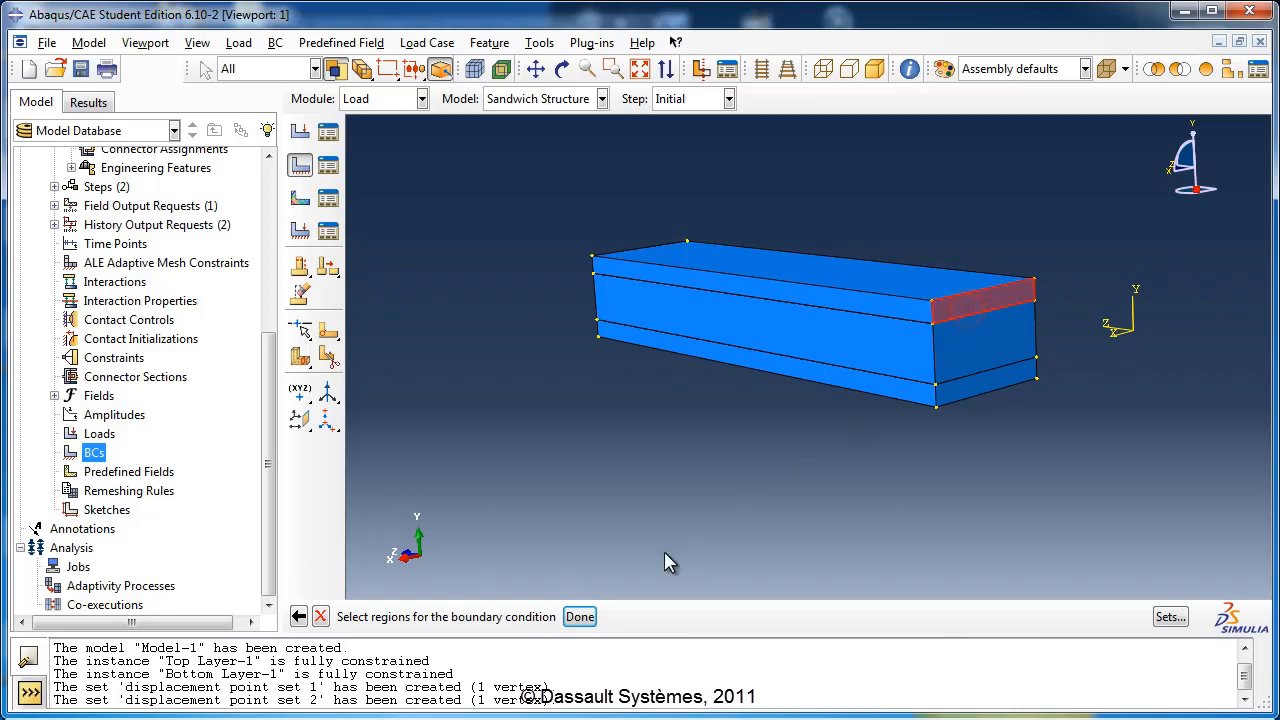
pyautogui.click(580, 616)
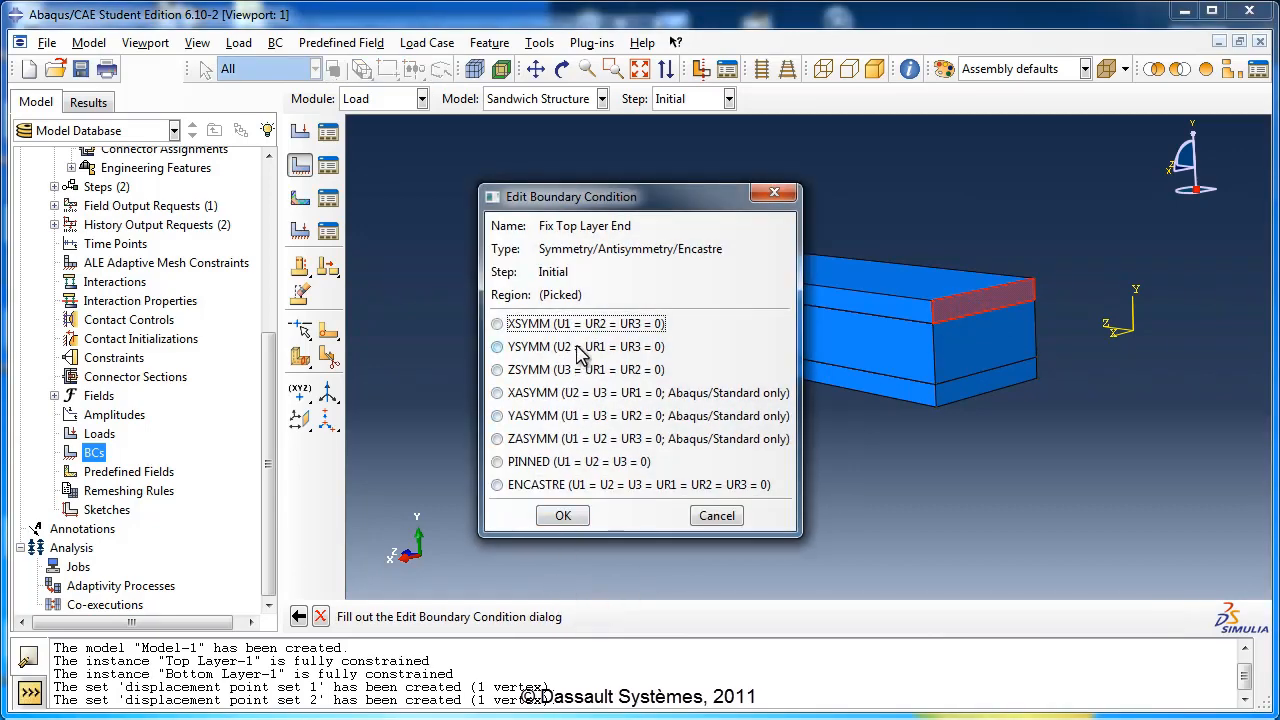
pyautogui.click(575, 484)
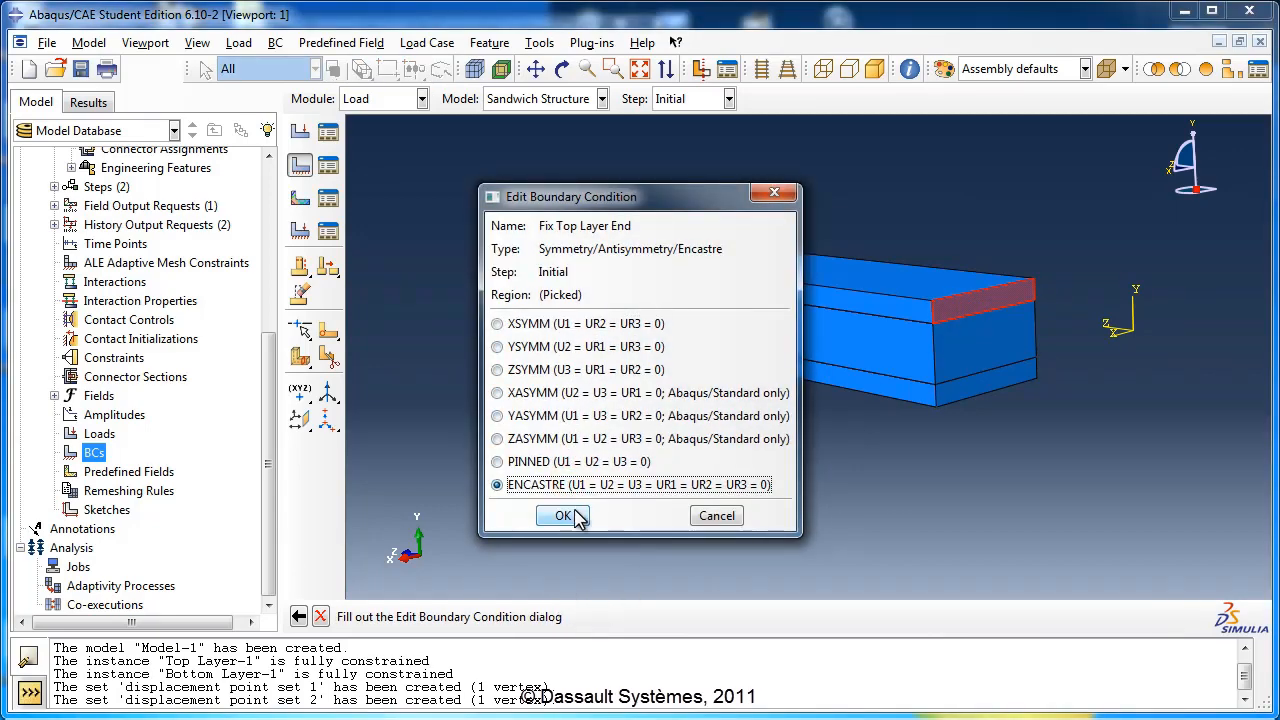
pyautogui.click(566, 516)
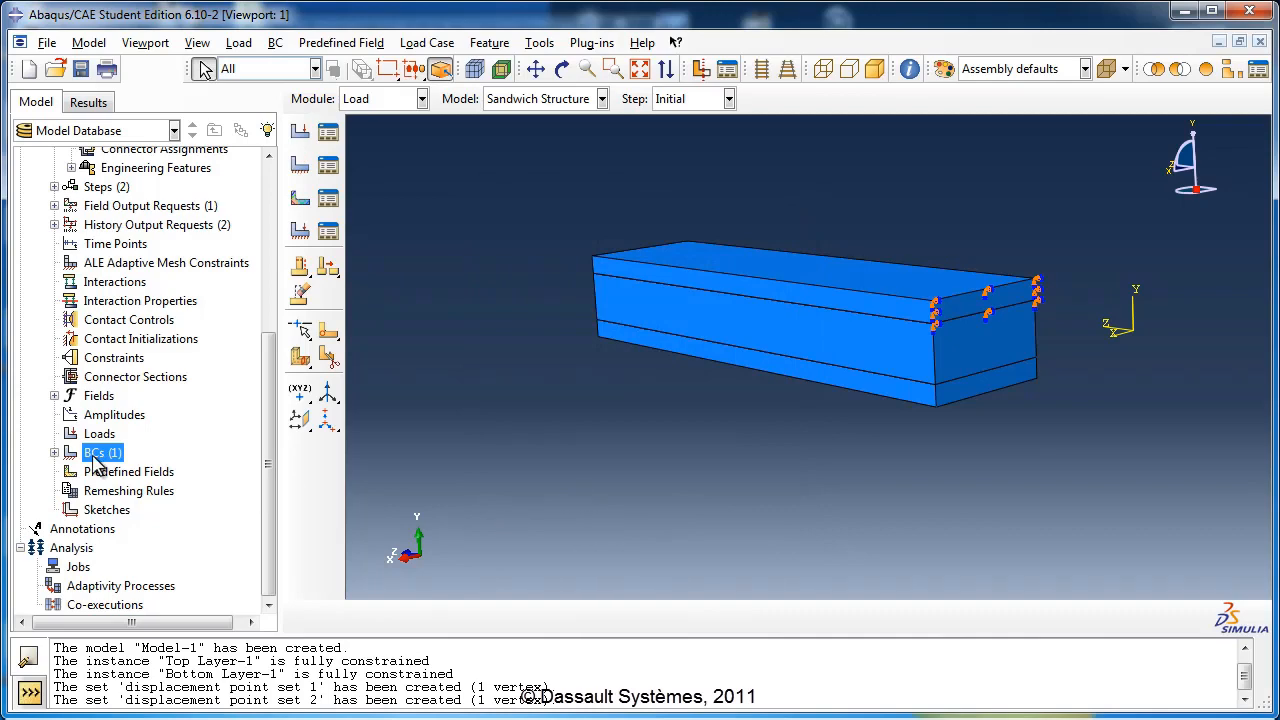
# Step: Create an ENCASTRE boundary condition named "Fix Core Layer End" in the Initial step on the core layer's rear end face
pyautogui.doubleClick(98, 455)
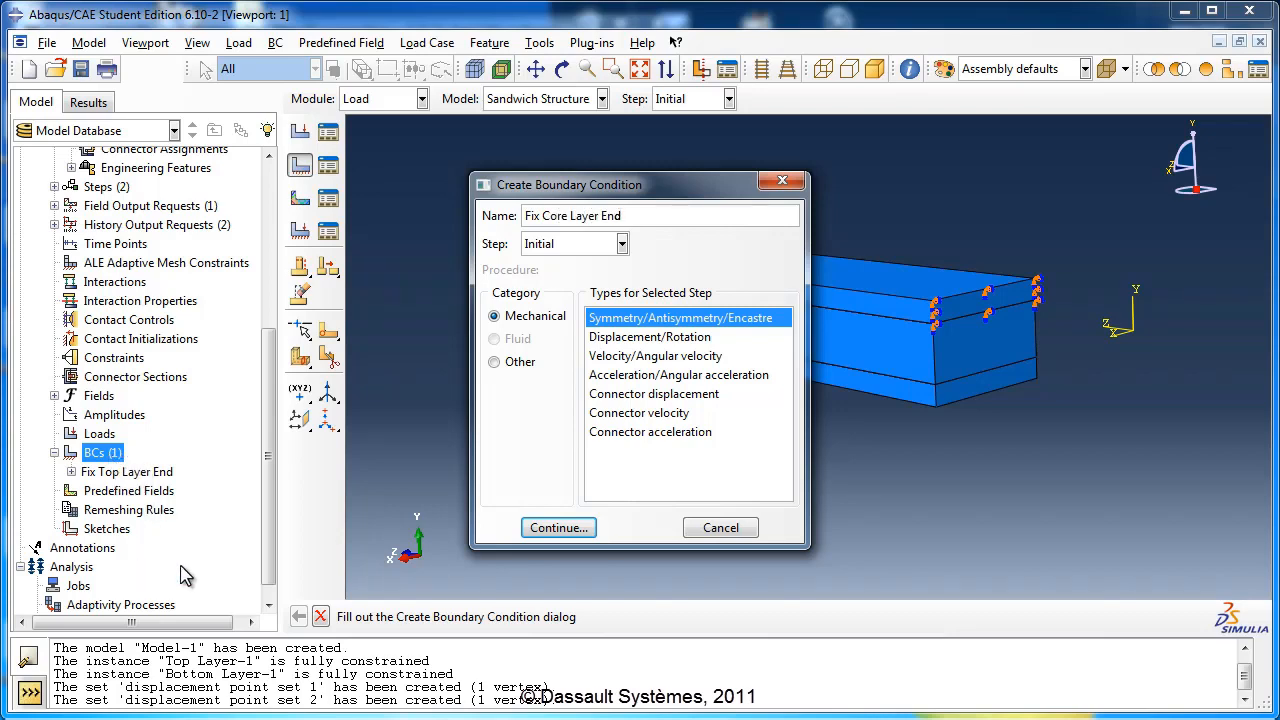
pyautogui.click(550, 528)
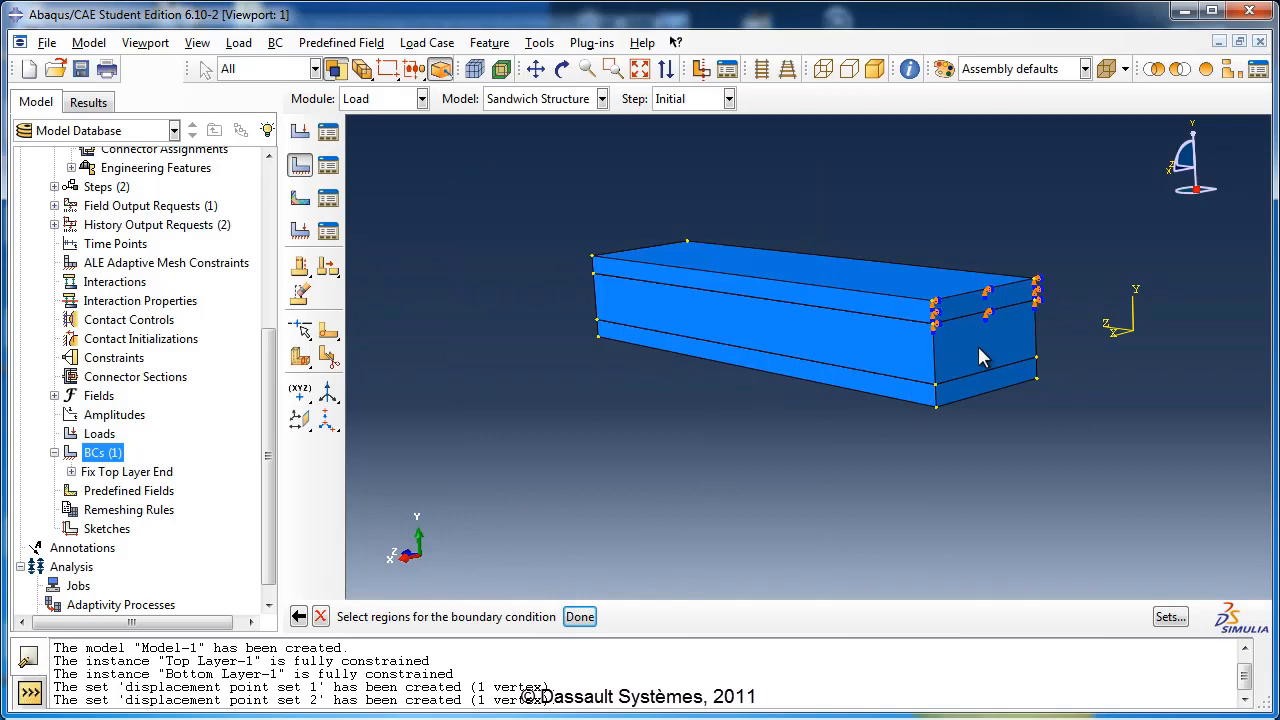
pyautogui.click(980, 358)
pyautogui.click(580, 616)
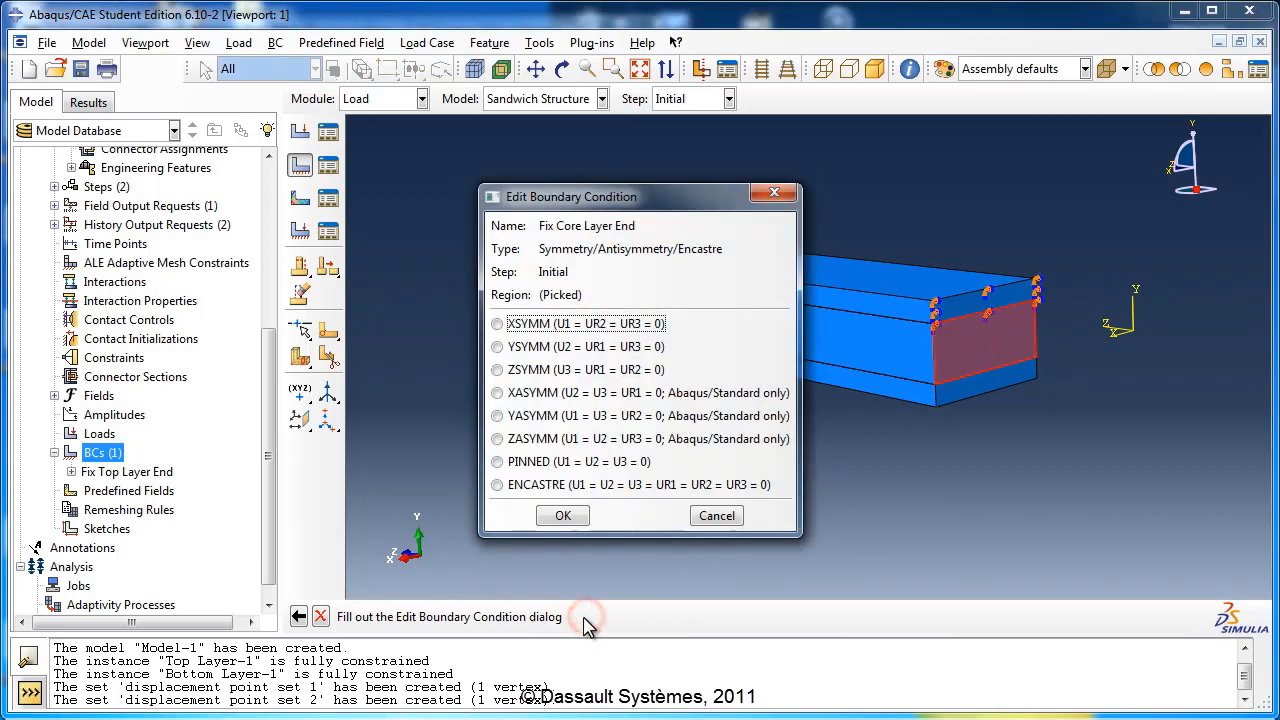
pyautogui.click(560, 484)
pyautogui.click(563, 515)
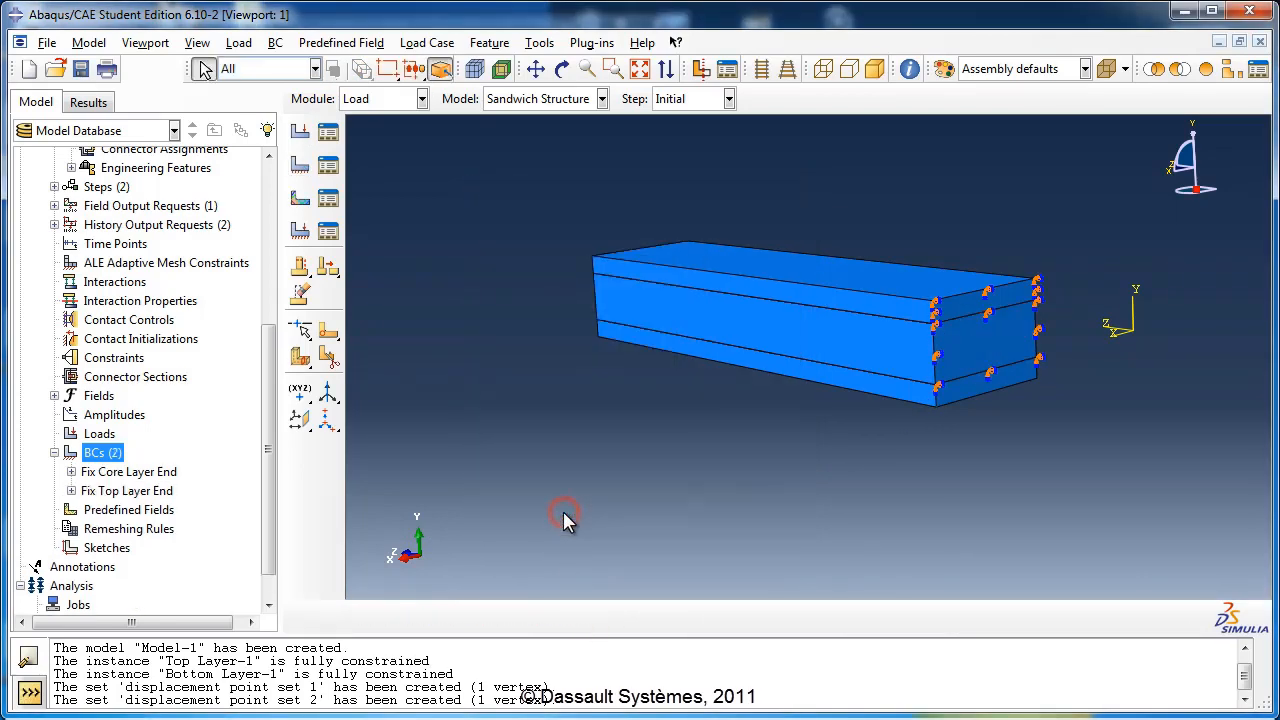
# Step: Create an ENCASTRE boundary condition named "Fix Bottom Layer End" in the Initial step on the bottom layer's rear end face
pyautogui.doubleClick(108, 452)
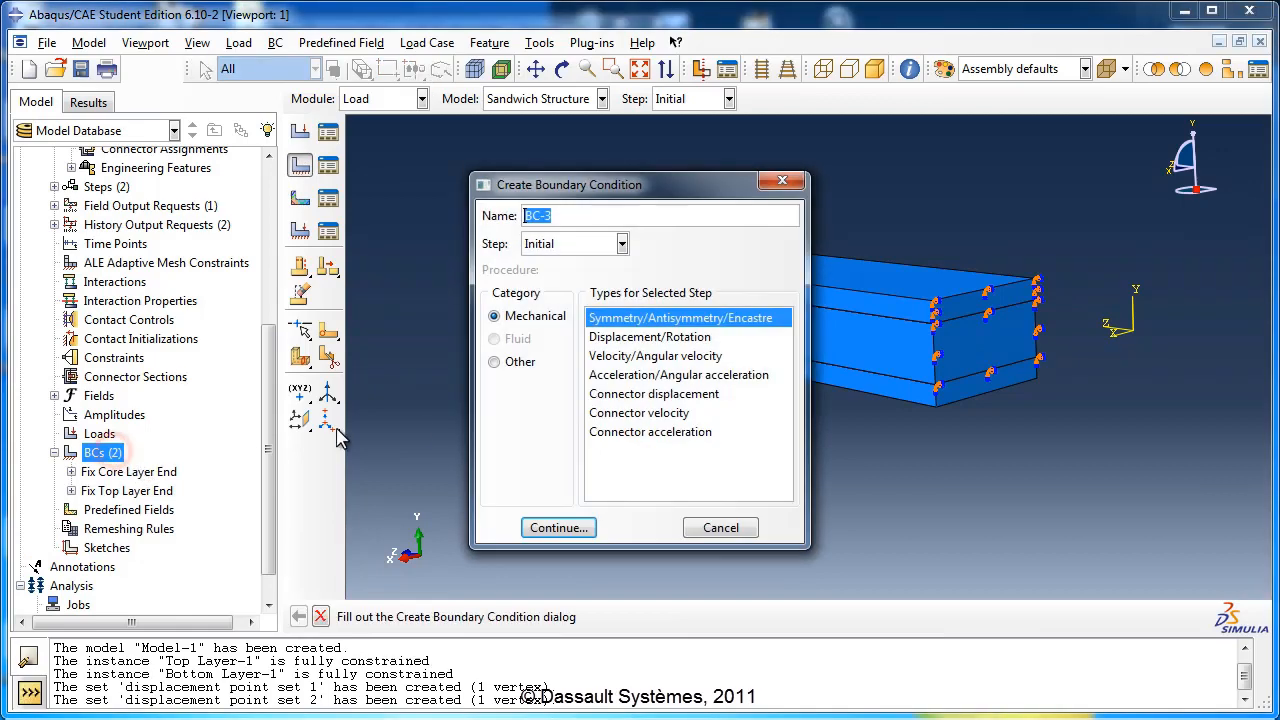
pyautogui.write('Fix Bottom Layer End')
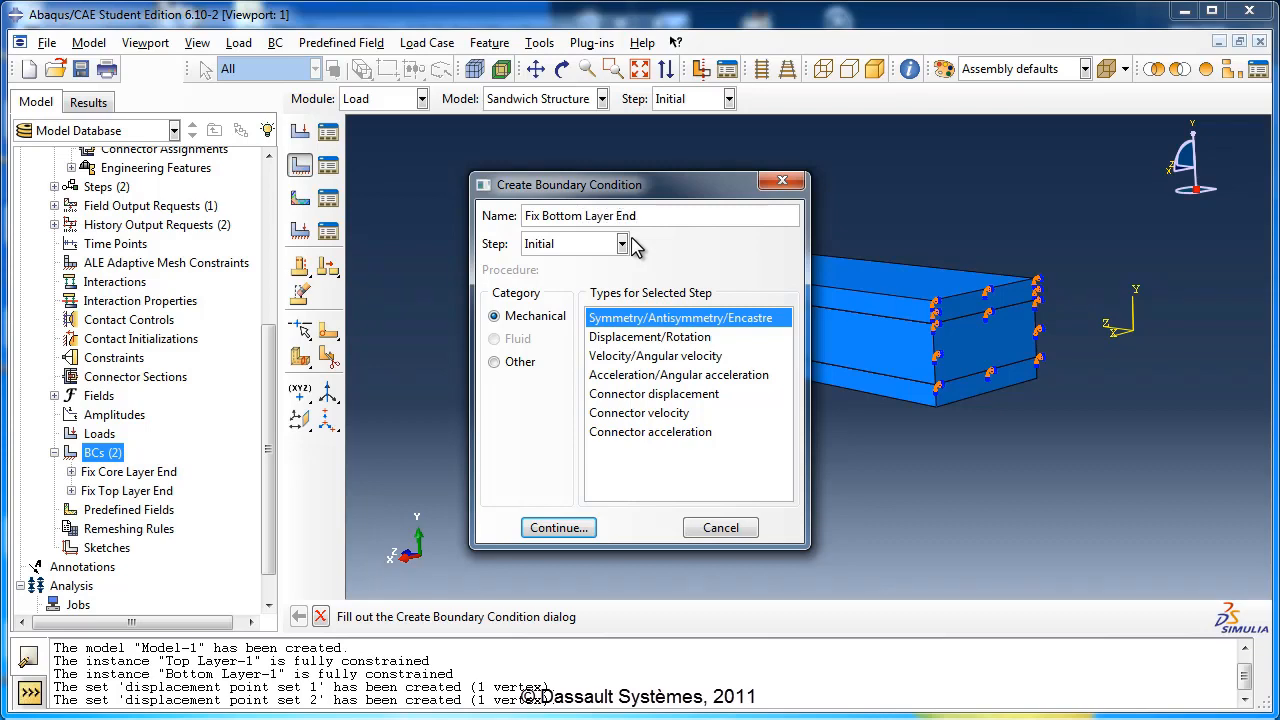
pyautogui.click(586, 527)
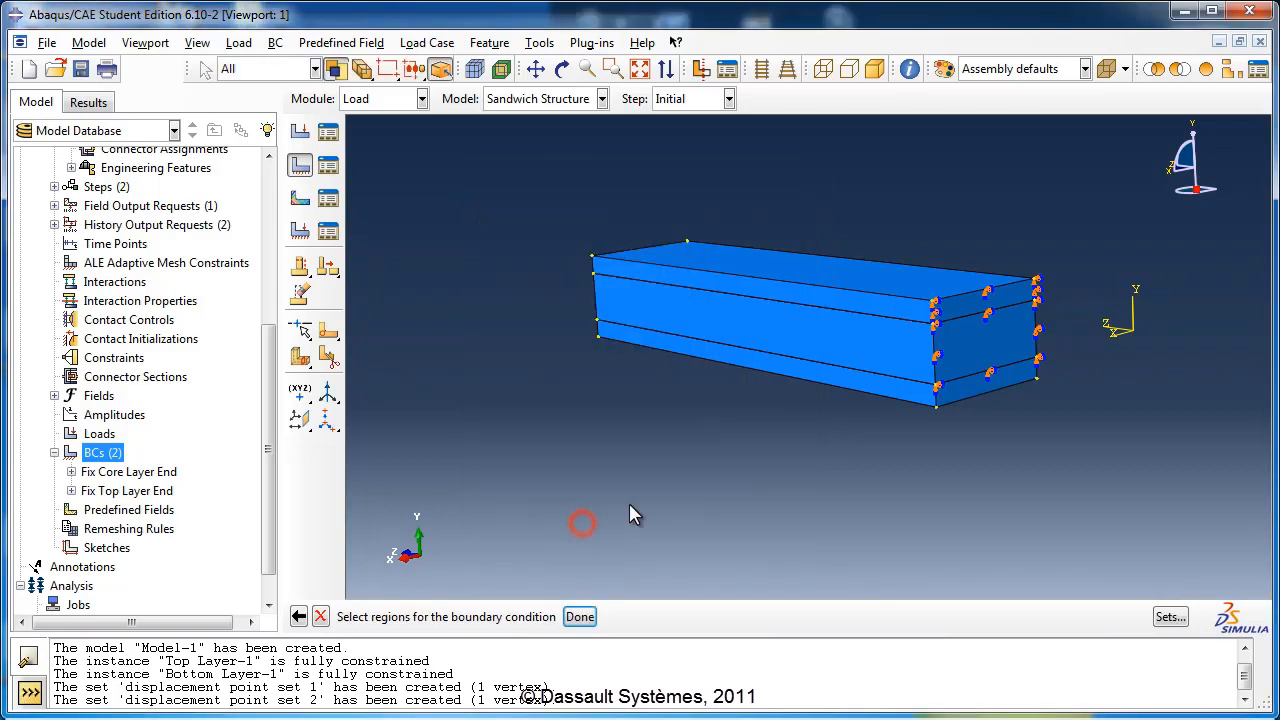
pyautogui.click(948, 391)
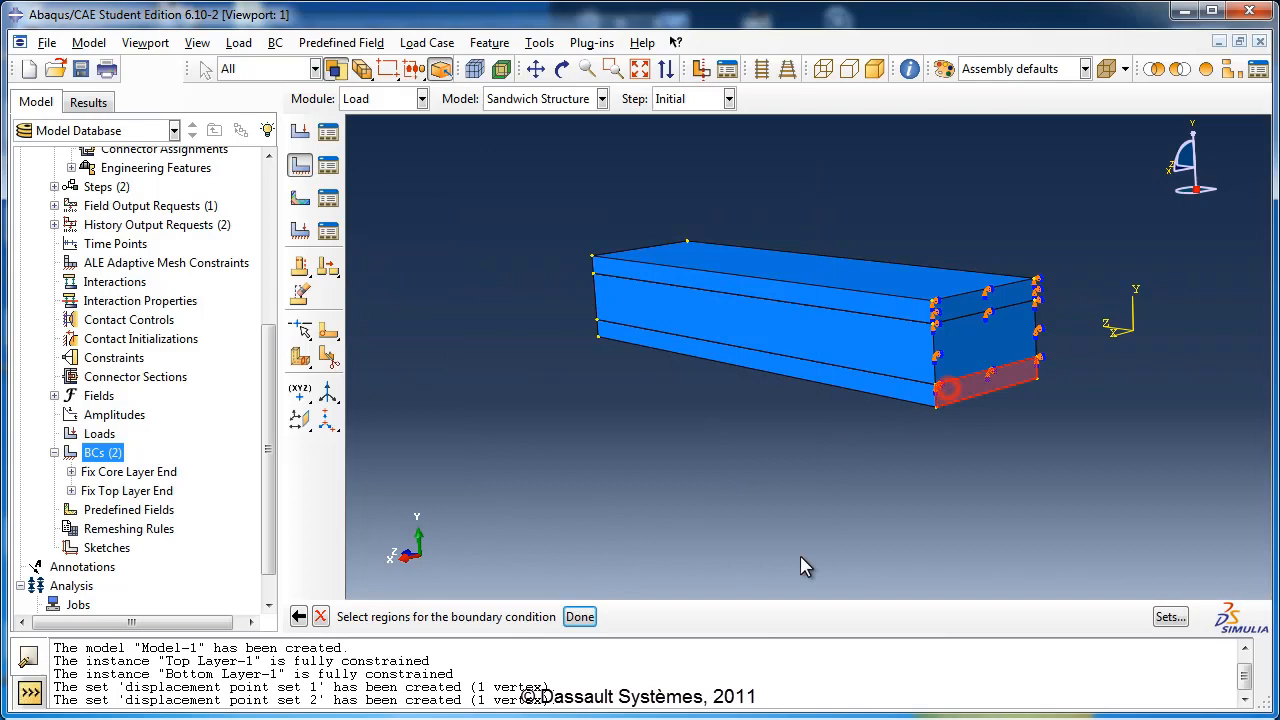
pyautogui.click(580, 616)
pyautogui.click(566, 481)
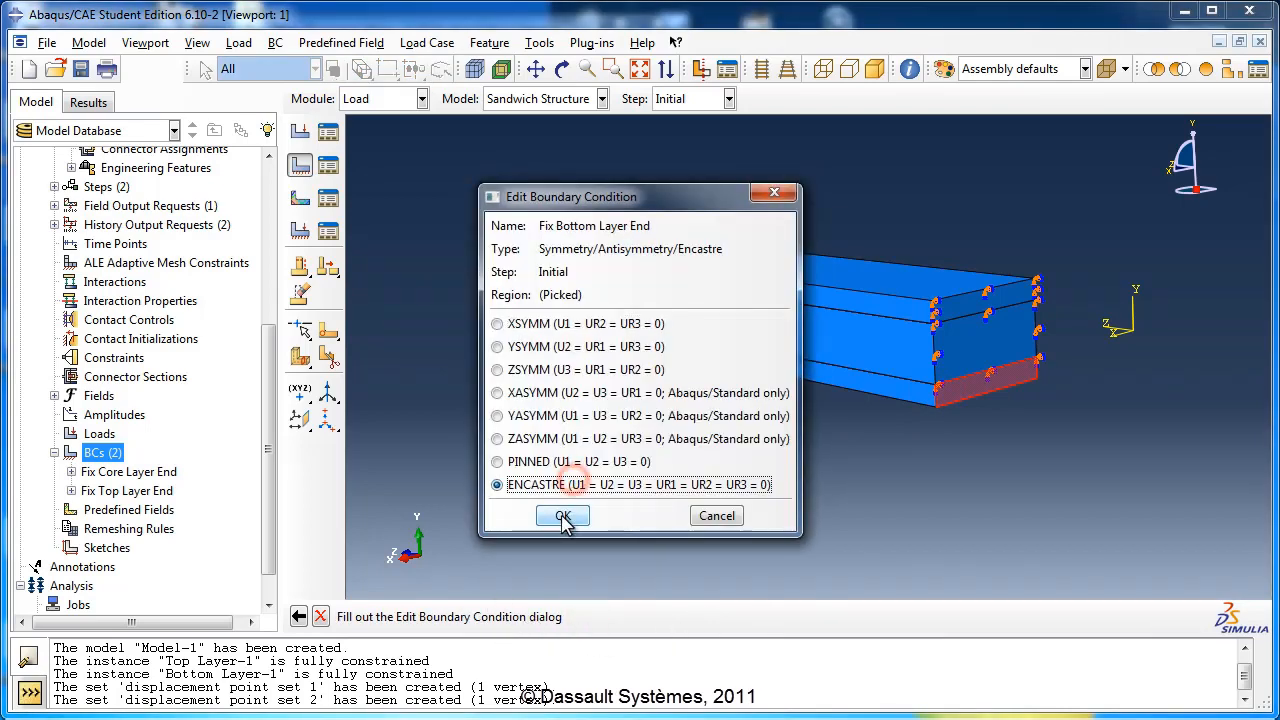
pyautogui.click(565, 510)
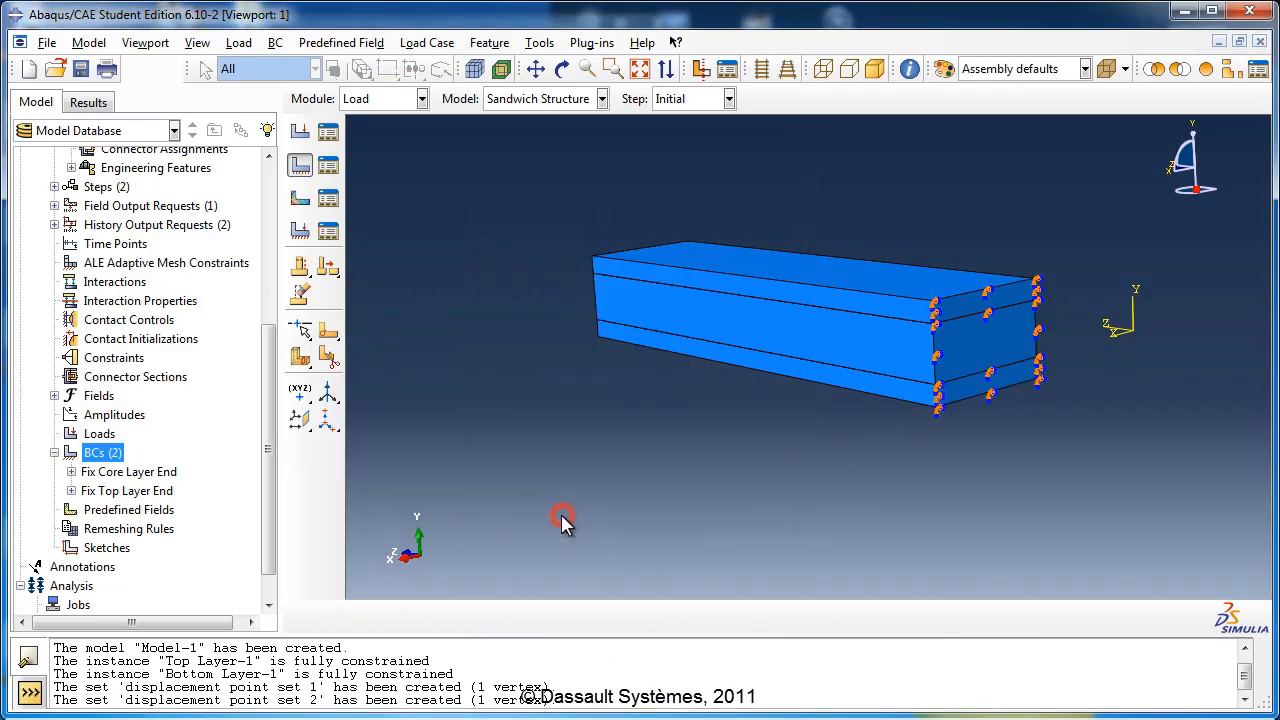
# Step: Create a mechanical Pressure load named "Uniform Applied Pressure" in the Apply Load step
pyautogui.click(562, 68)
pyautogui.moveTo(689, 320); pyautogui.dragTo(797, 243)
pyautogui.click(562, 68)
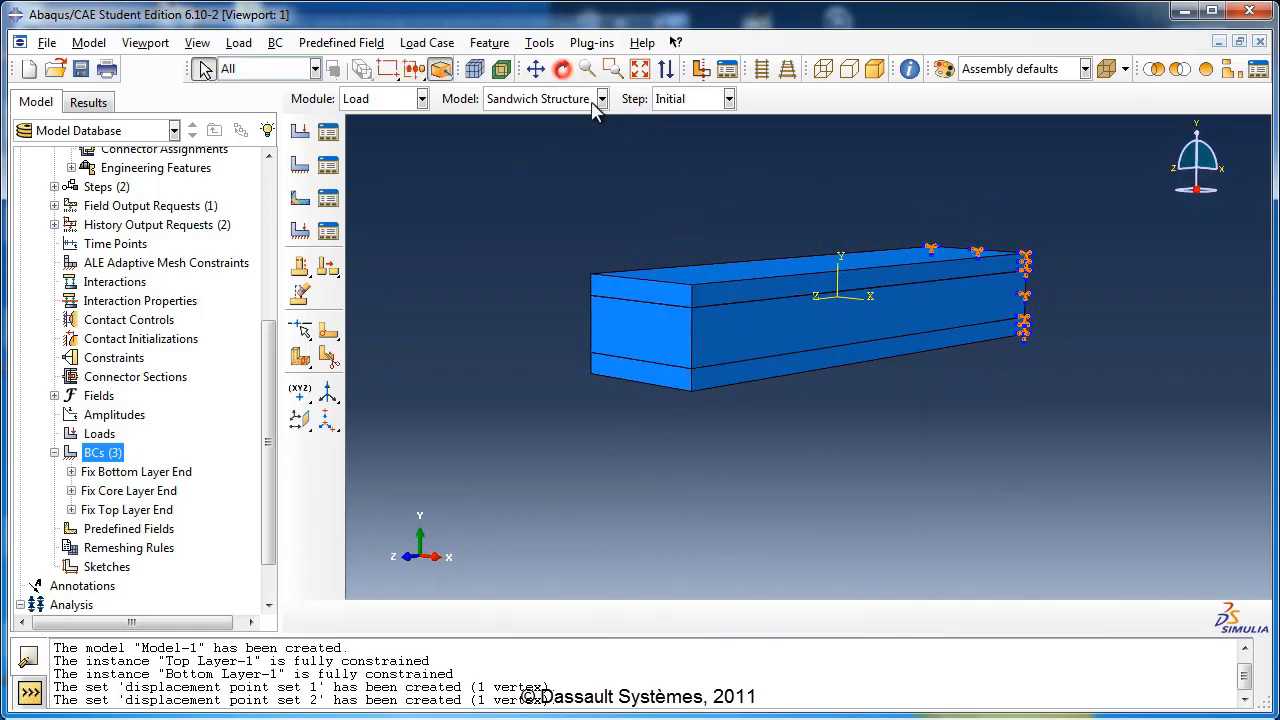
pyautogui.click(54, 453)
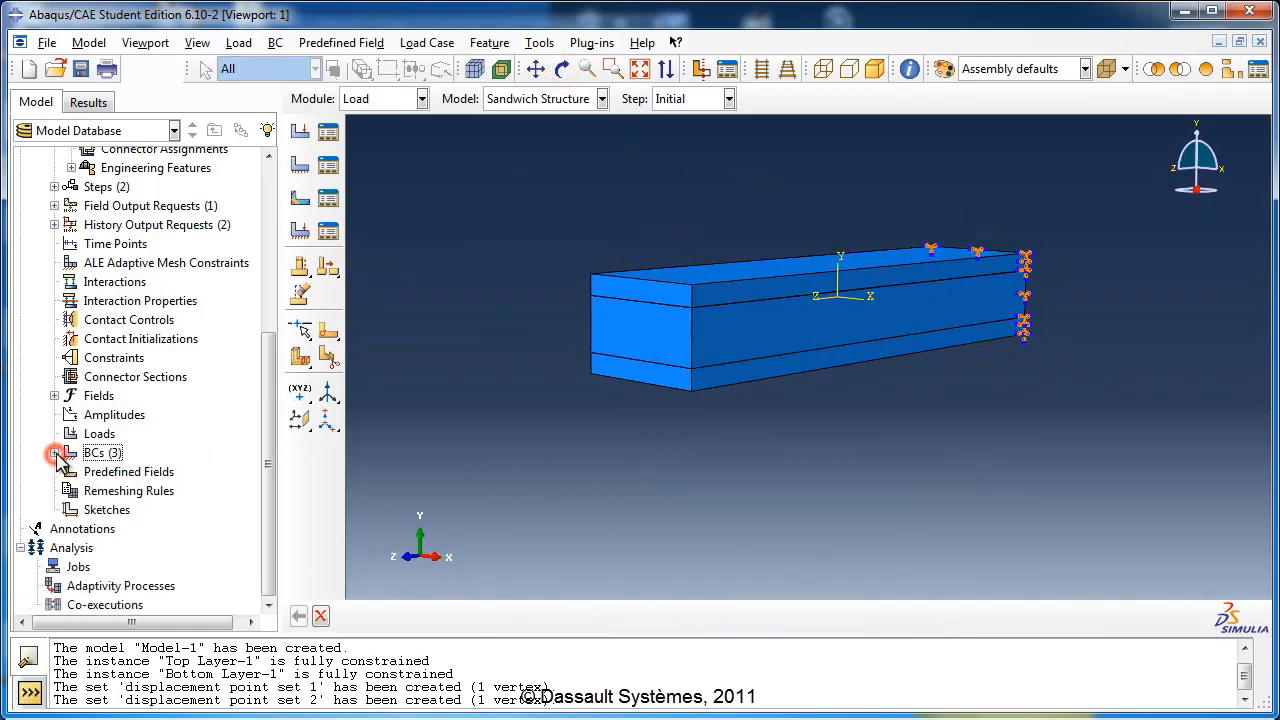
pyautogui.doubleClick(99, 433)
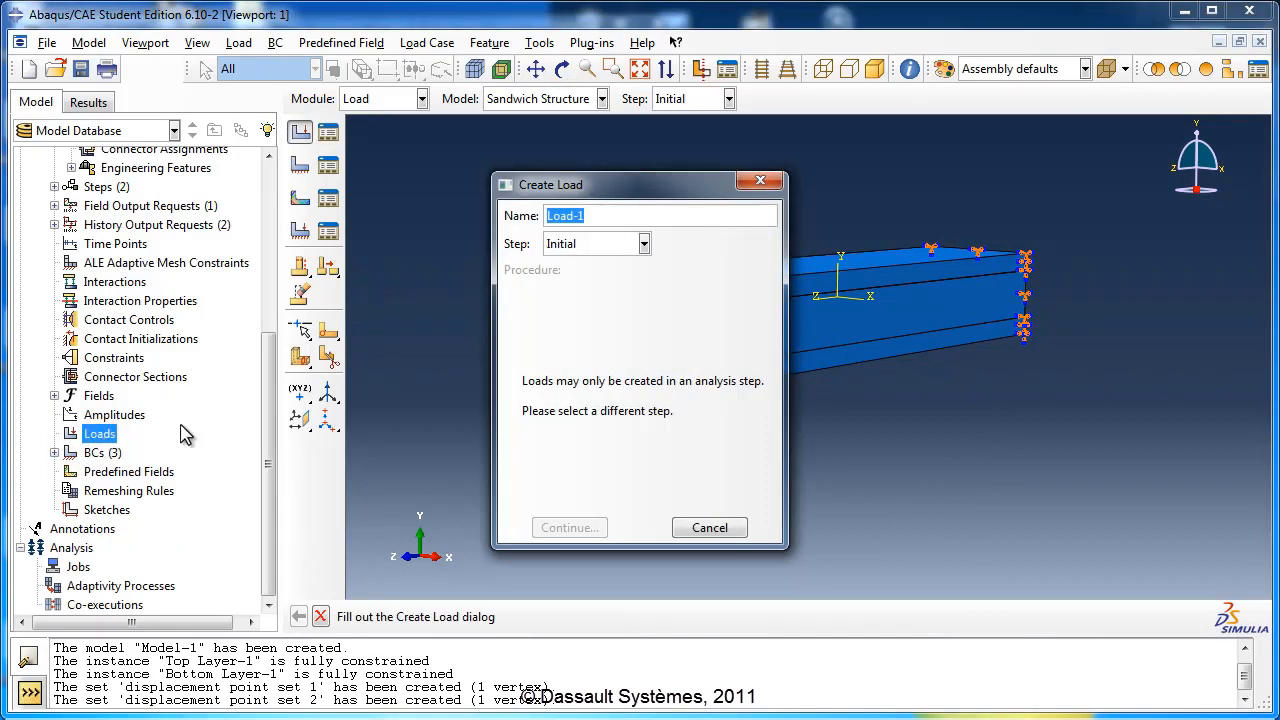
pyautogui.write('Uniform Applied Pressure')
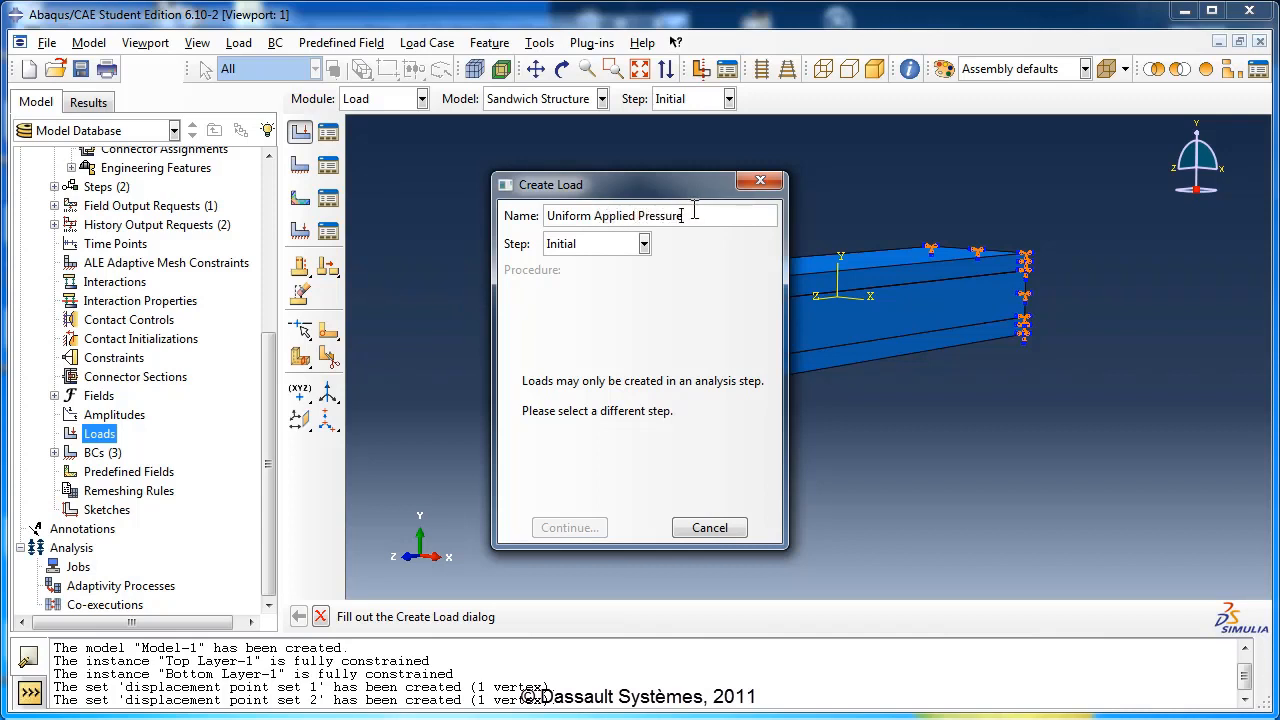
pyautogui.click(612, 245)
pyautogui.click(595, 285)
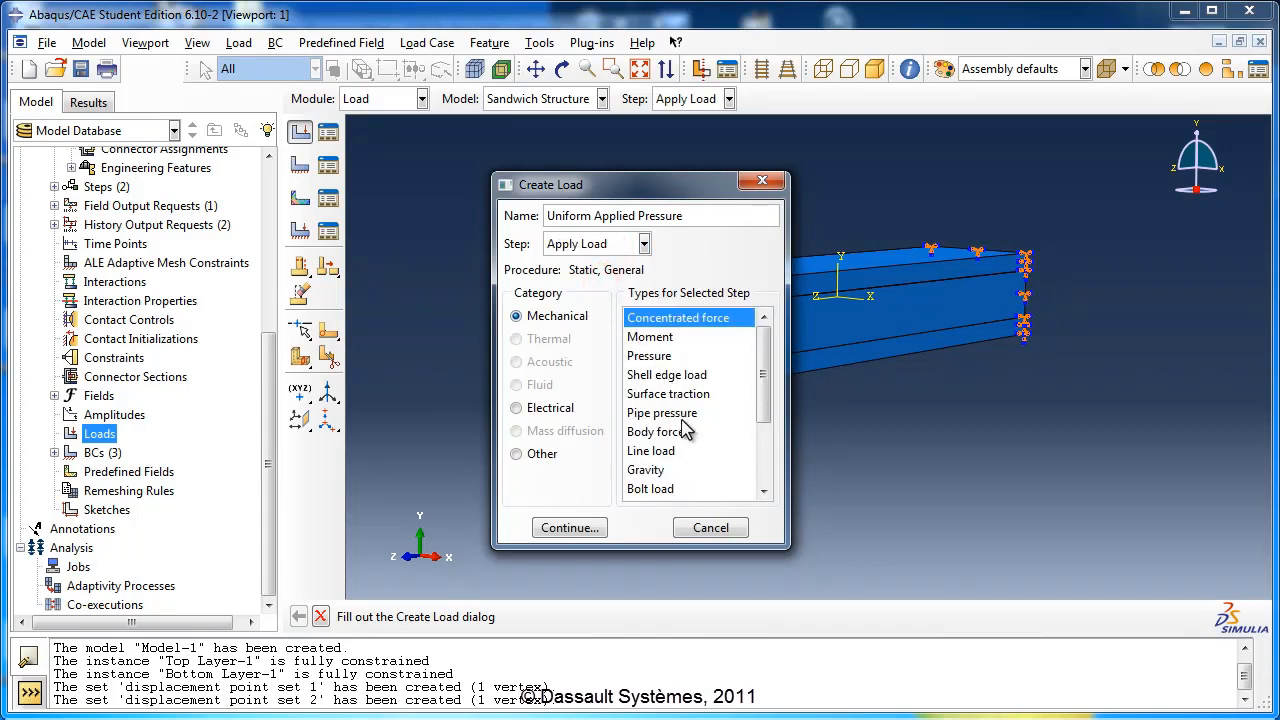
pyautogui.click(688, 357)
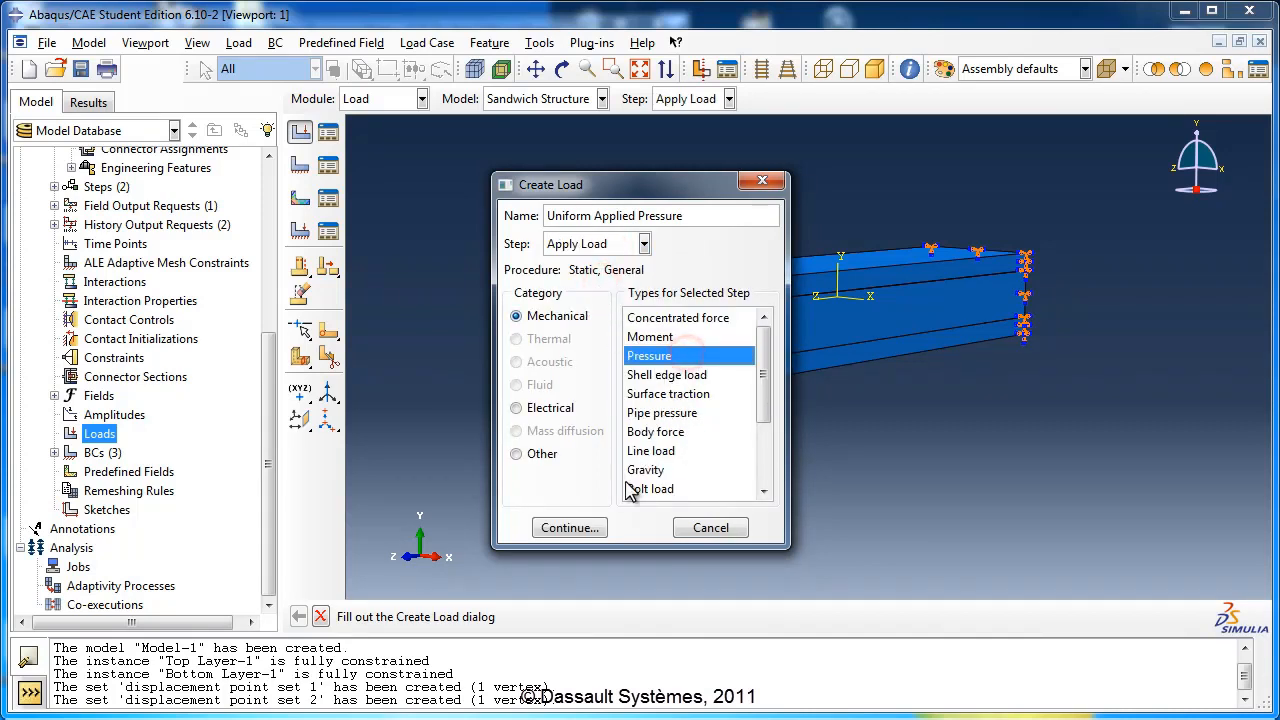
pyautogui.click(590, 530)
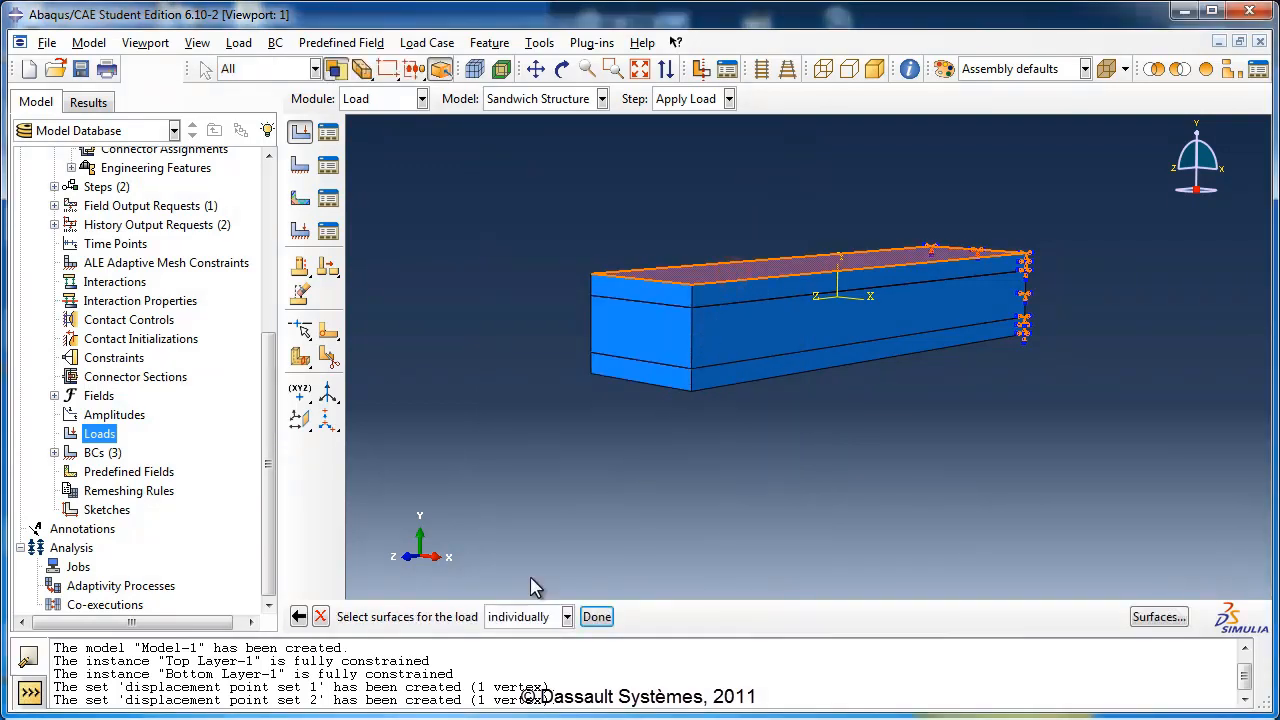
# Step: Assign the pressure load to the top layer's upper face with Uniform distribution and a magnitude of 10
pyautogui.click(597, 616)
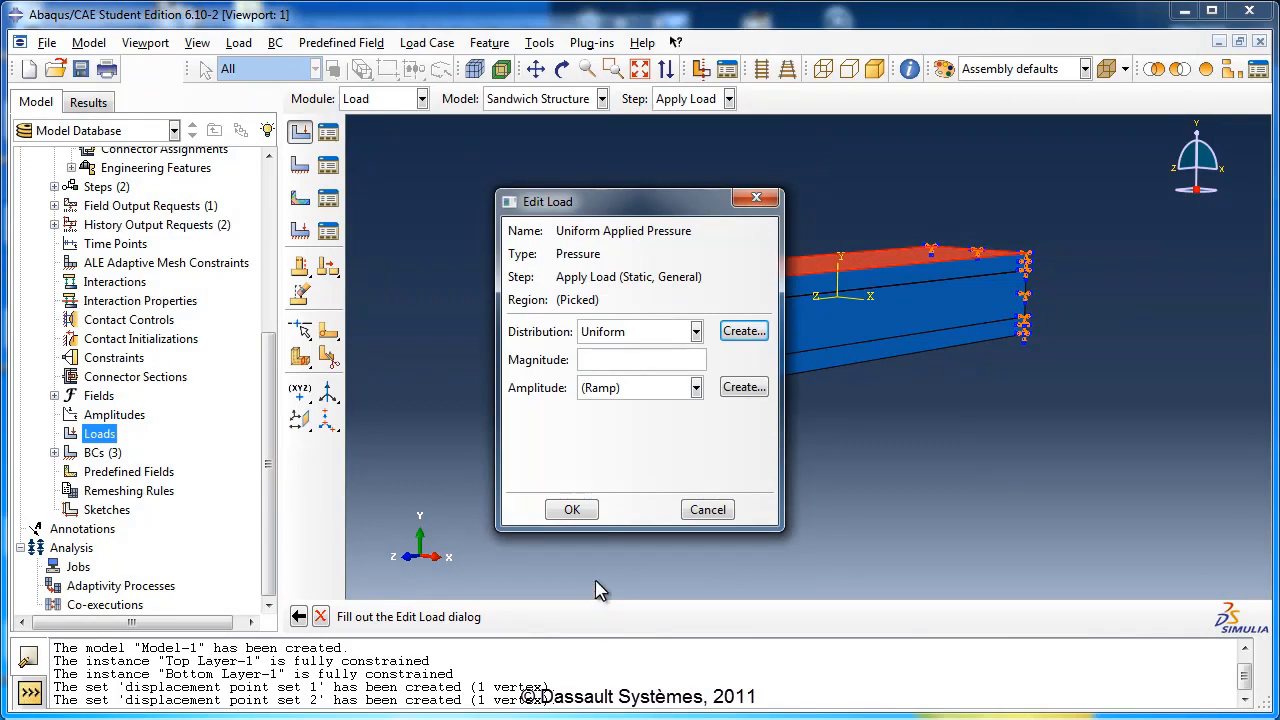
pyautogui.click(638, 358)
pyautogui.write('10')
pyautogui.click(572, 509)
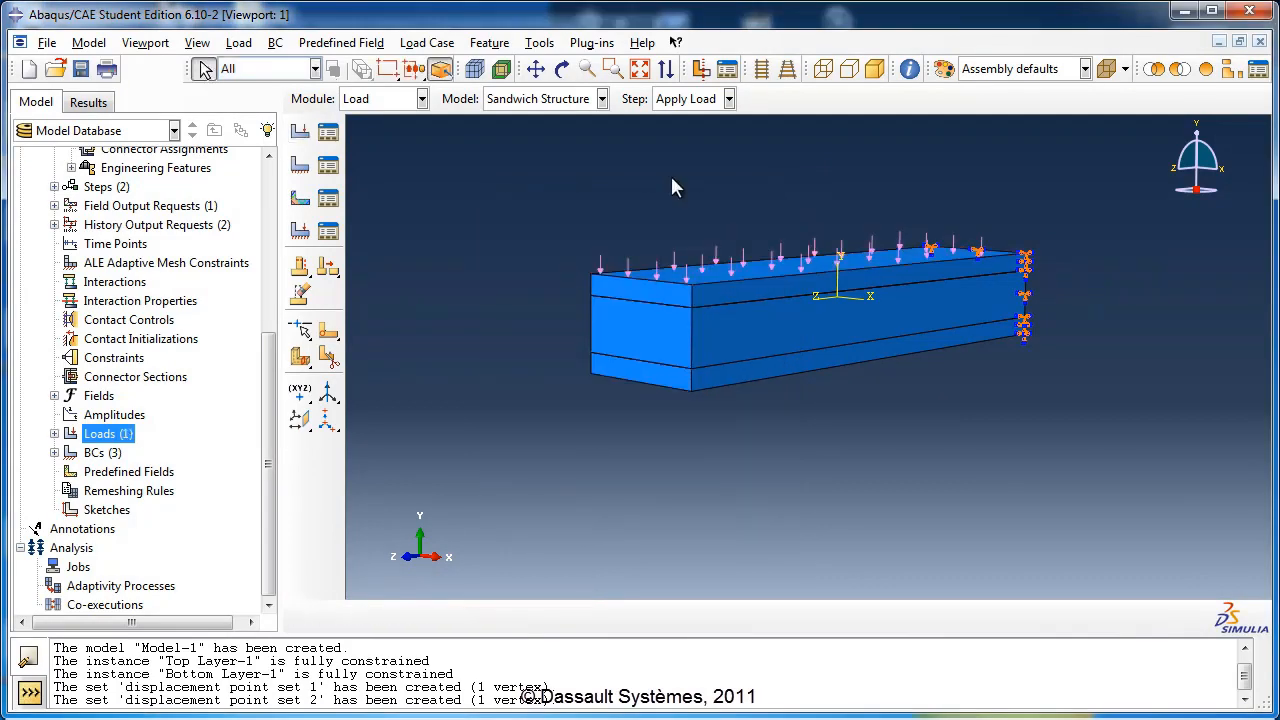
# Step: Create an assembly surface named "Top Layer Bottom Surf" and proceed to its region selection
pyautogui.click(562, 68)
pyautogui.moveTo(766, 277); pyautogui.dragTo(788, 378)
pyautogui.click(562, 68)
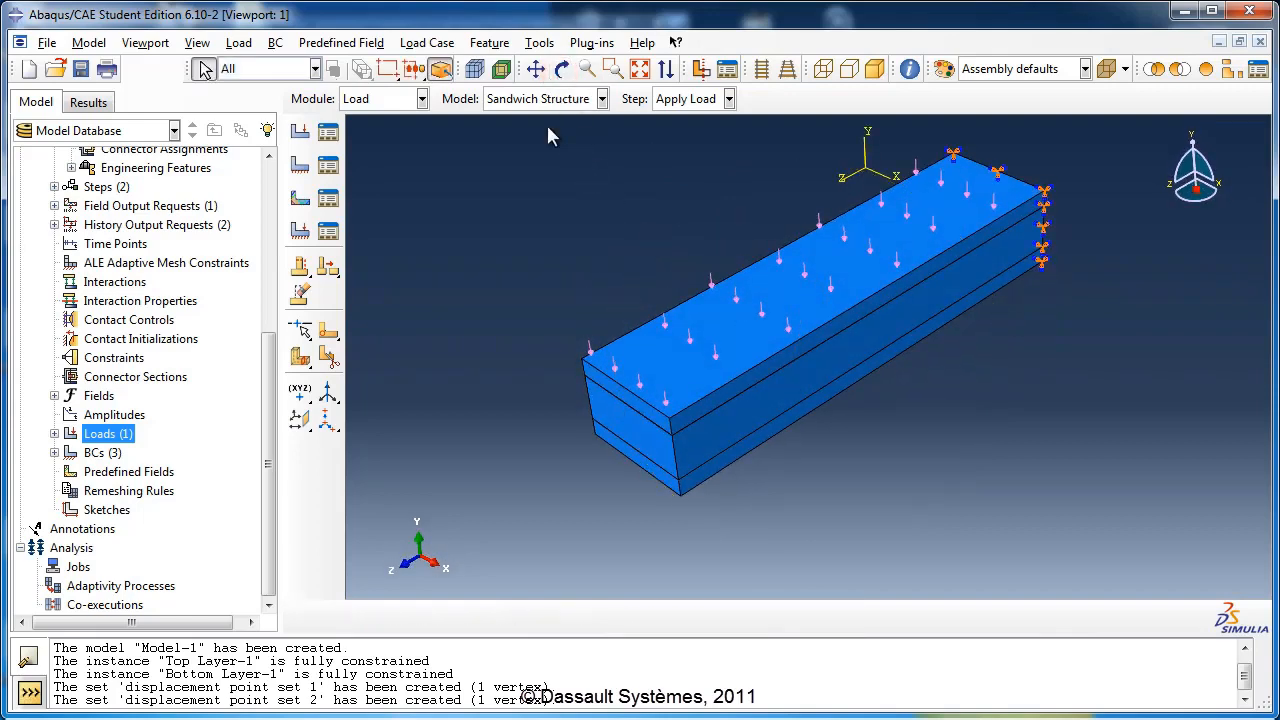
pyautogui.scroll(3, 280, 340)
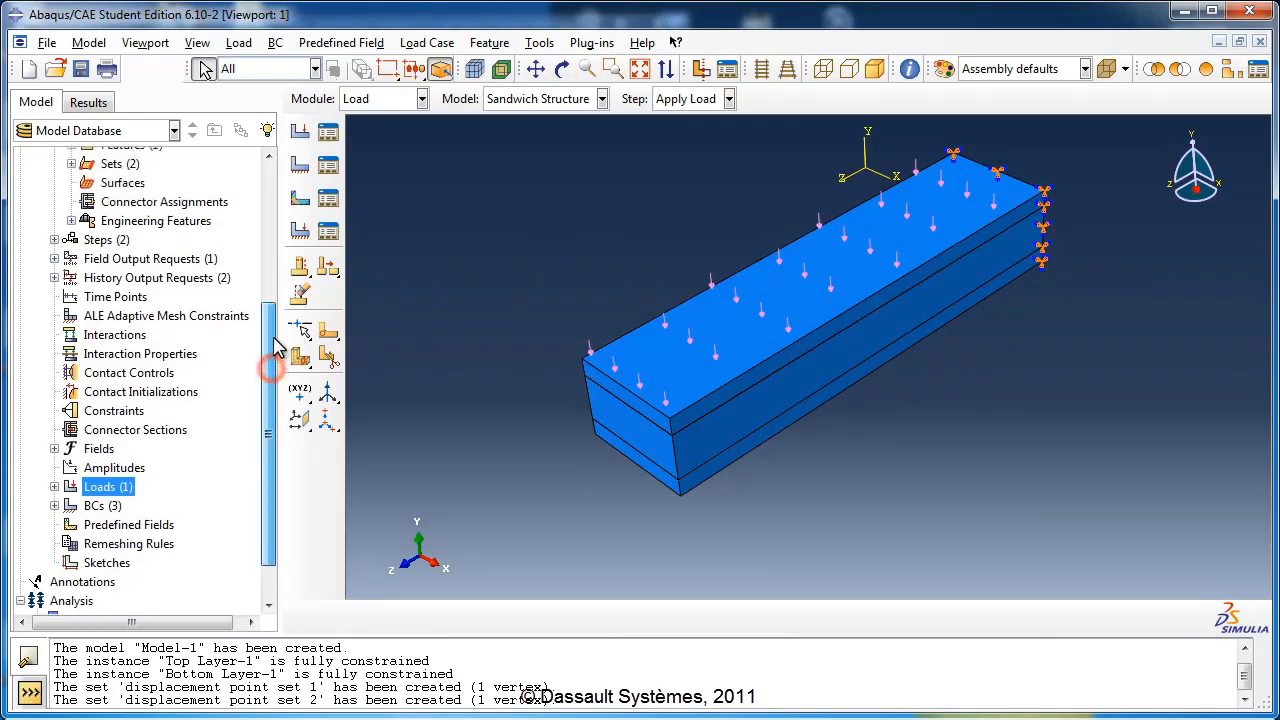
pyautogui.scroll(1, 290, 276)
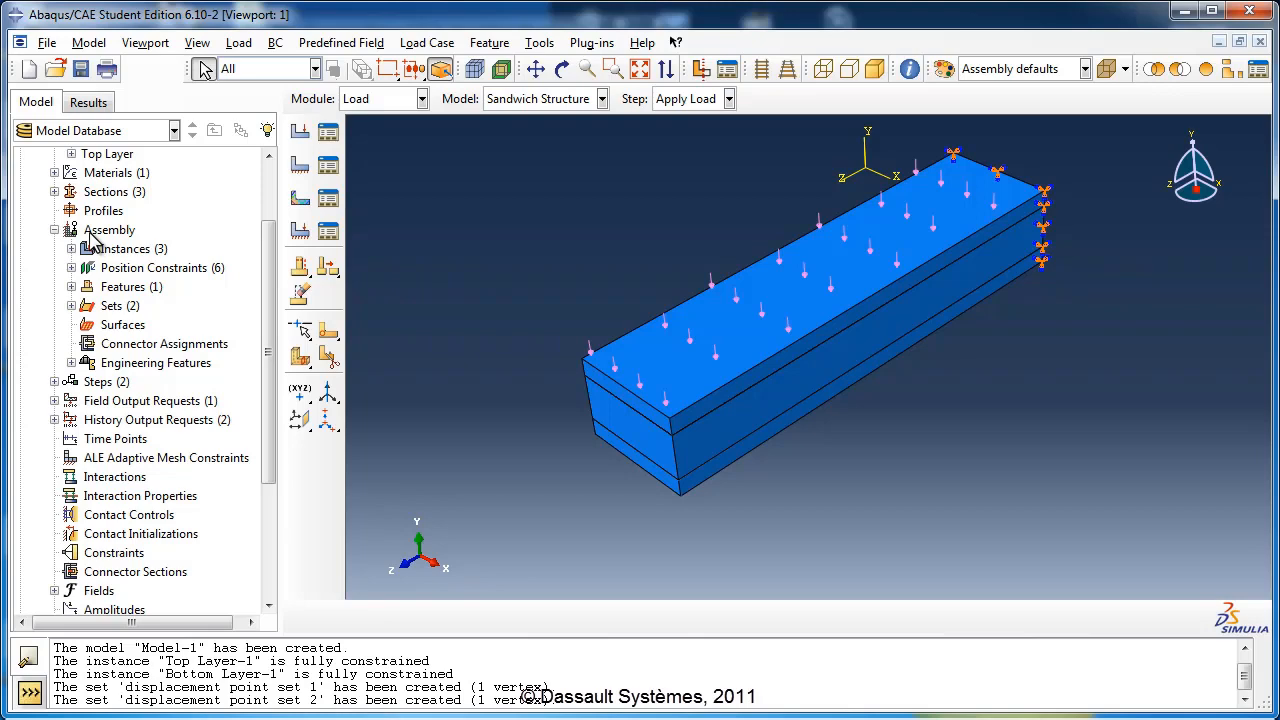
pyautogui.click(105, 231)
pyautogui.click(54, 230)
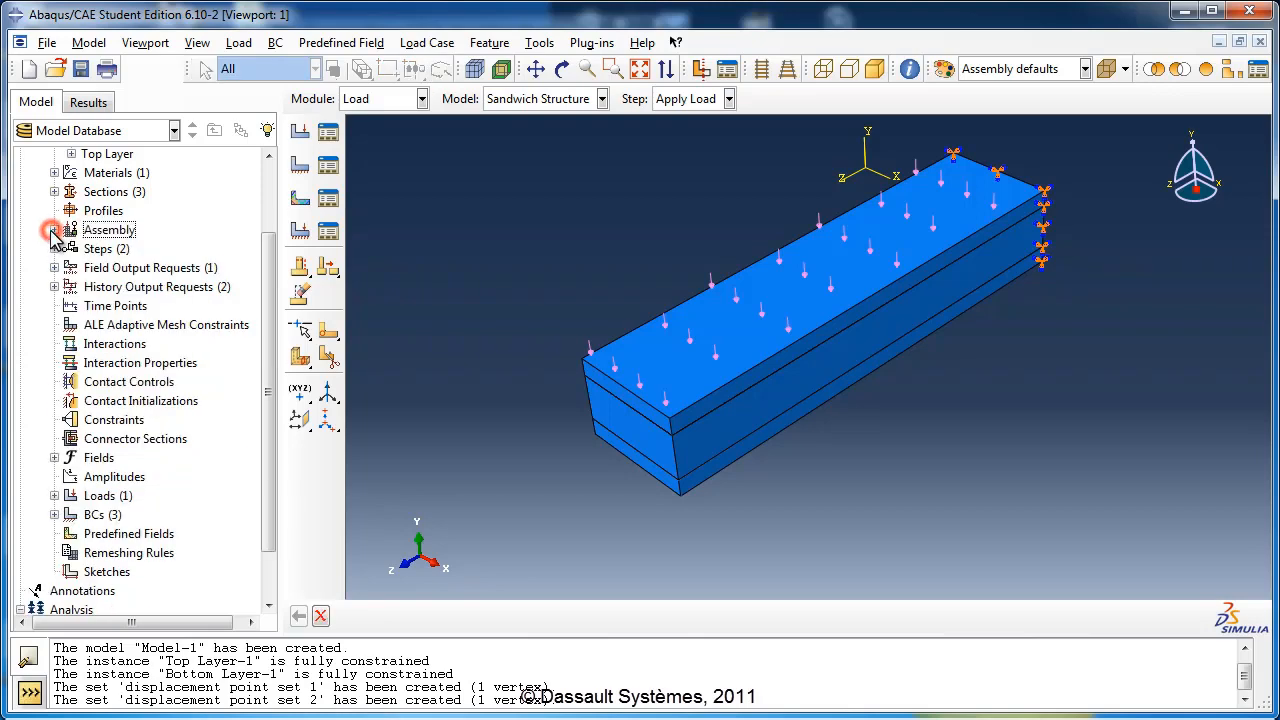
pyautogui.click(54, 230)
pyautogui.doubleClick(128, 328)
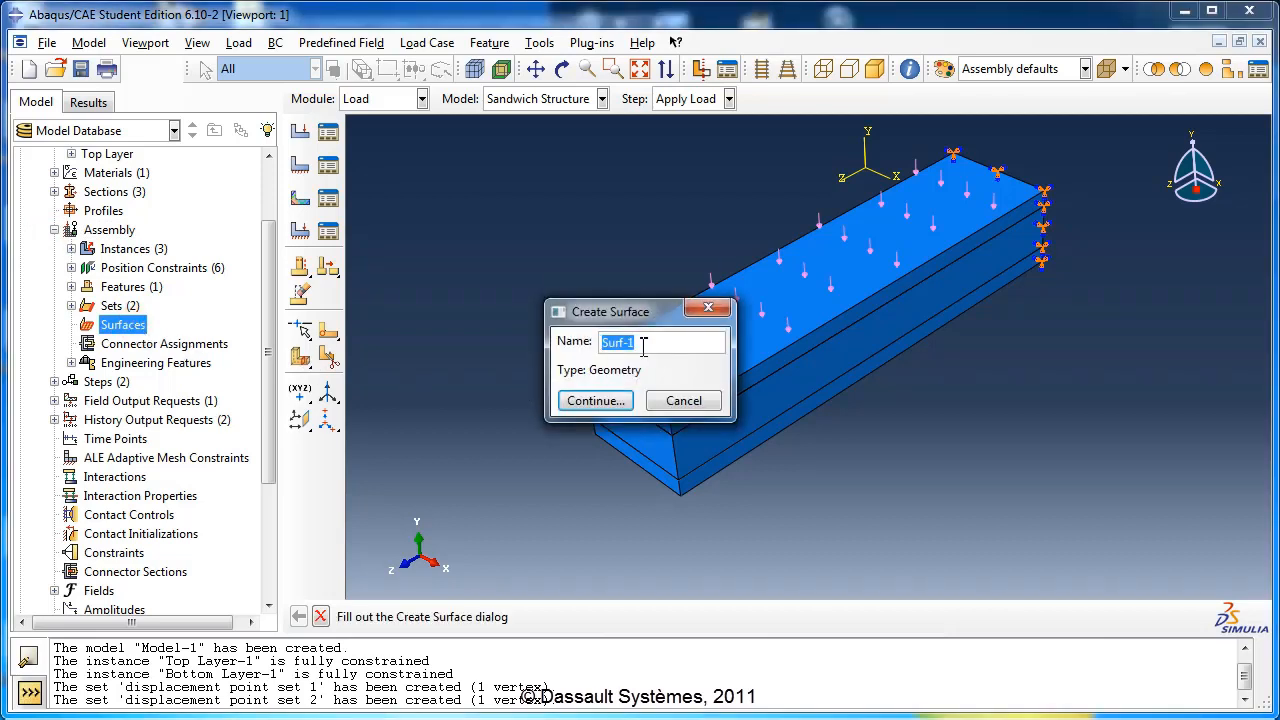
pyautogui.write('Top Layer Bottom')
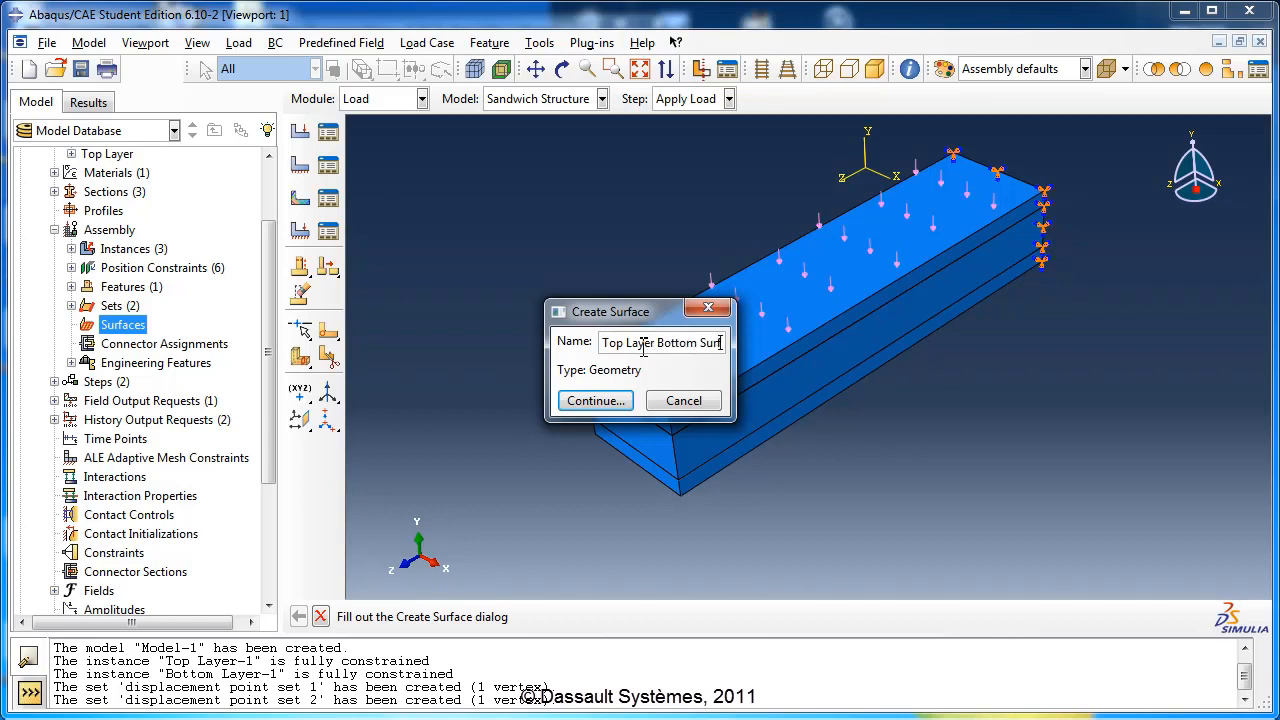
pyautogui.click(606, 401)
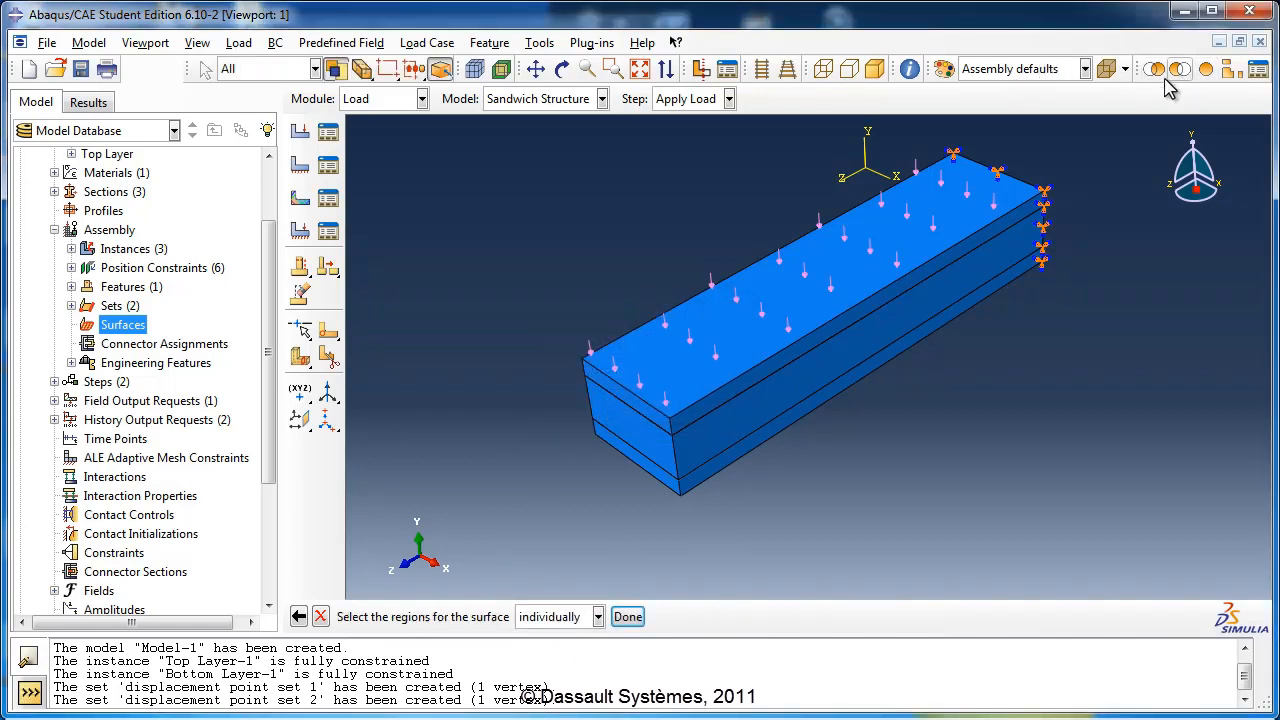
# Step: Turn the underside of the assembly into view and display only the top layer instance
pyautogui.click(562, 68)
pyautogui.moveTo(743, 371); pyautogui.dragTo(720, 144)
pyautogui.click(562, 68)
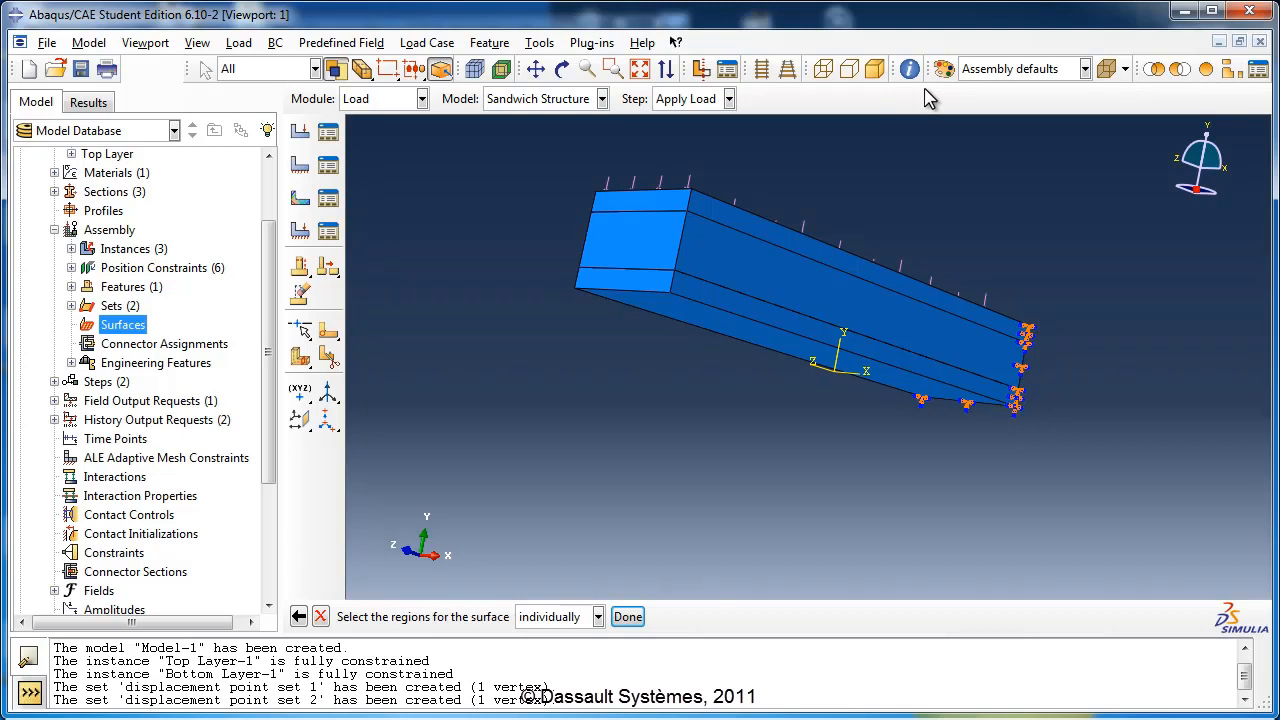
pyautogui.click(1156, 72)
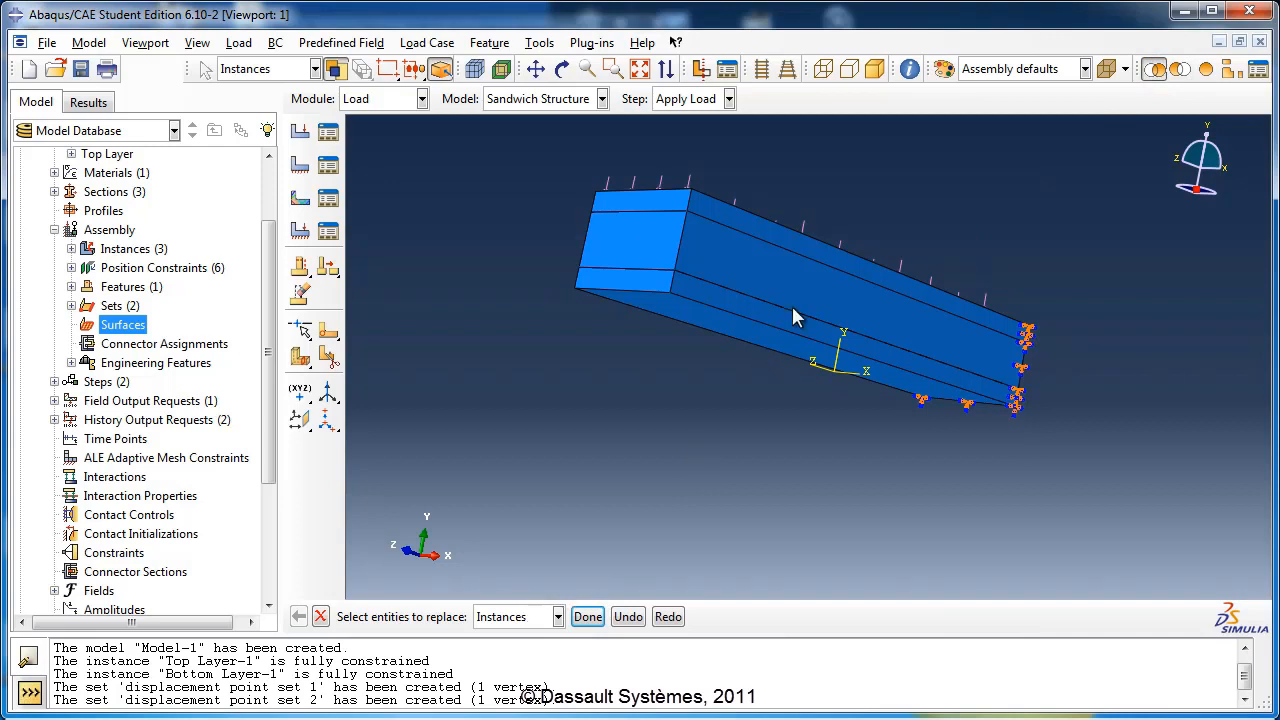
pyautogui.click(818, 258)
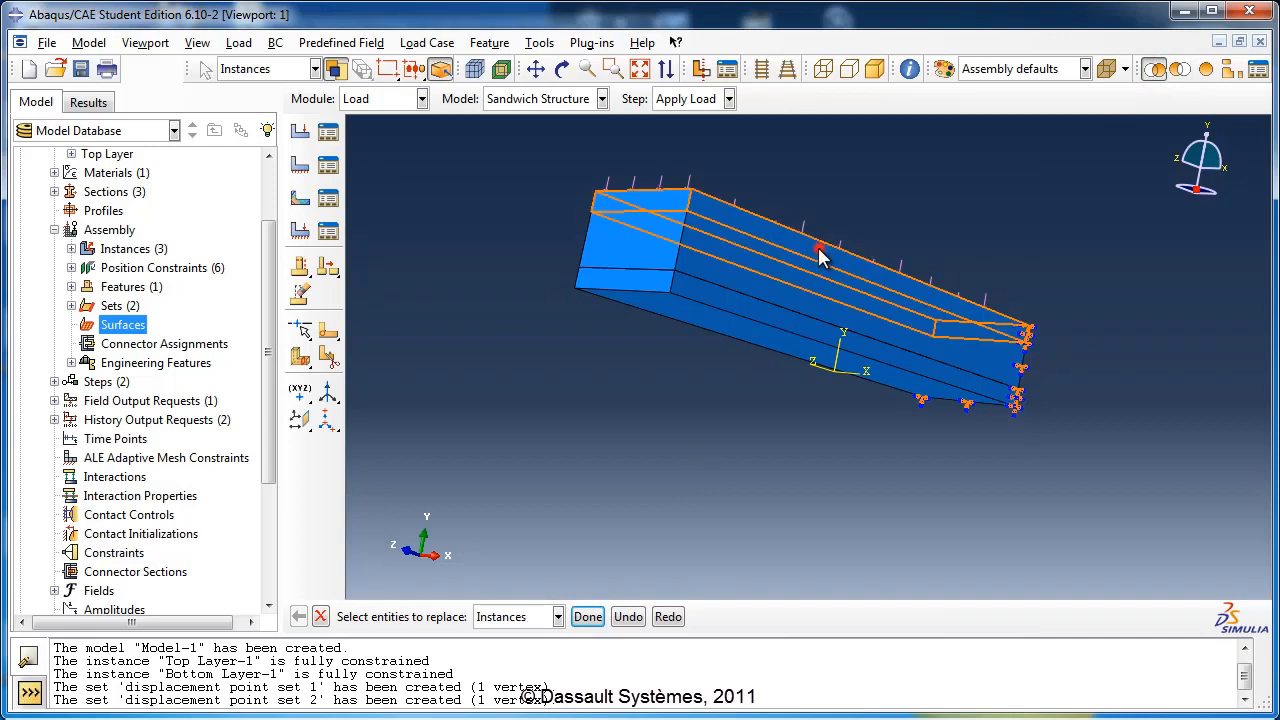
pyautogui.click(588, 616)
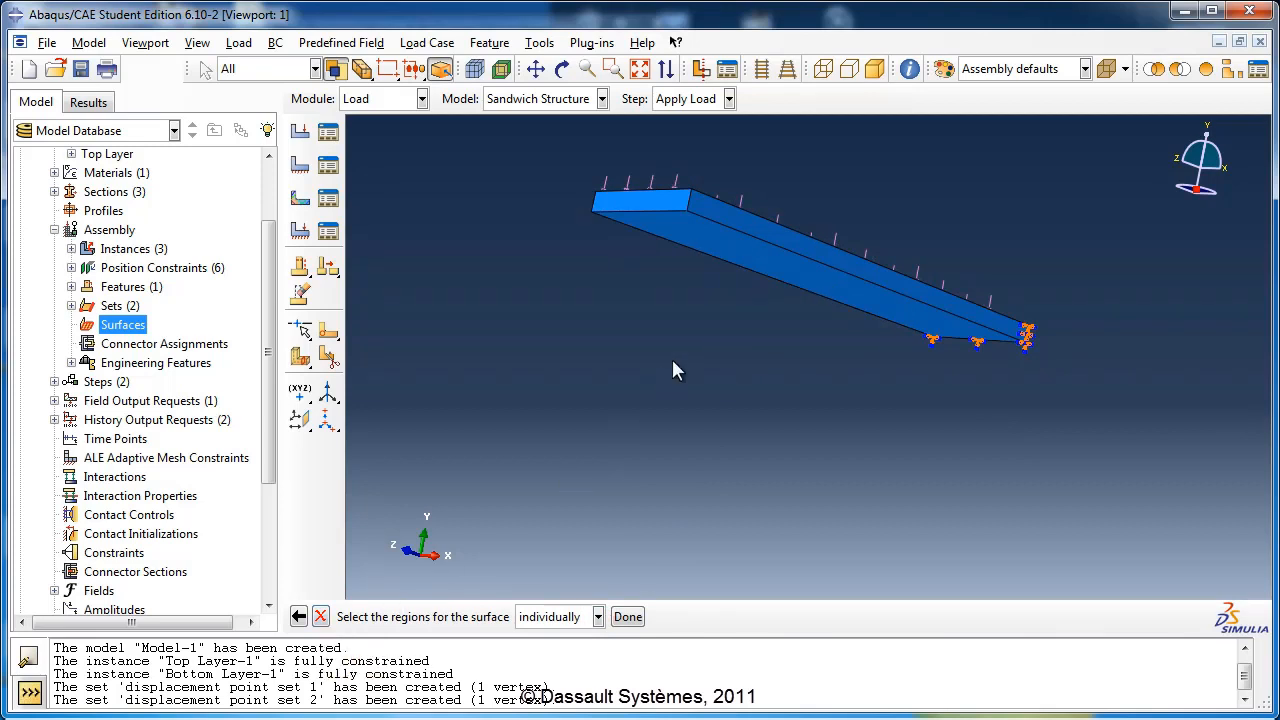
# Step: Assign the top layer's underside face to the Top Layer Bottom Surf surface and restore the display of all layers
pyautogui.click(763, 272)
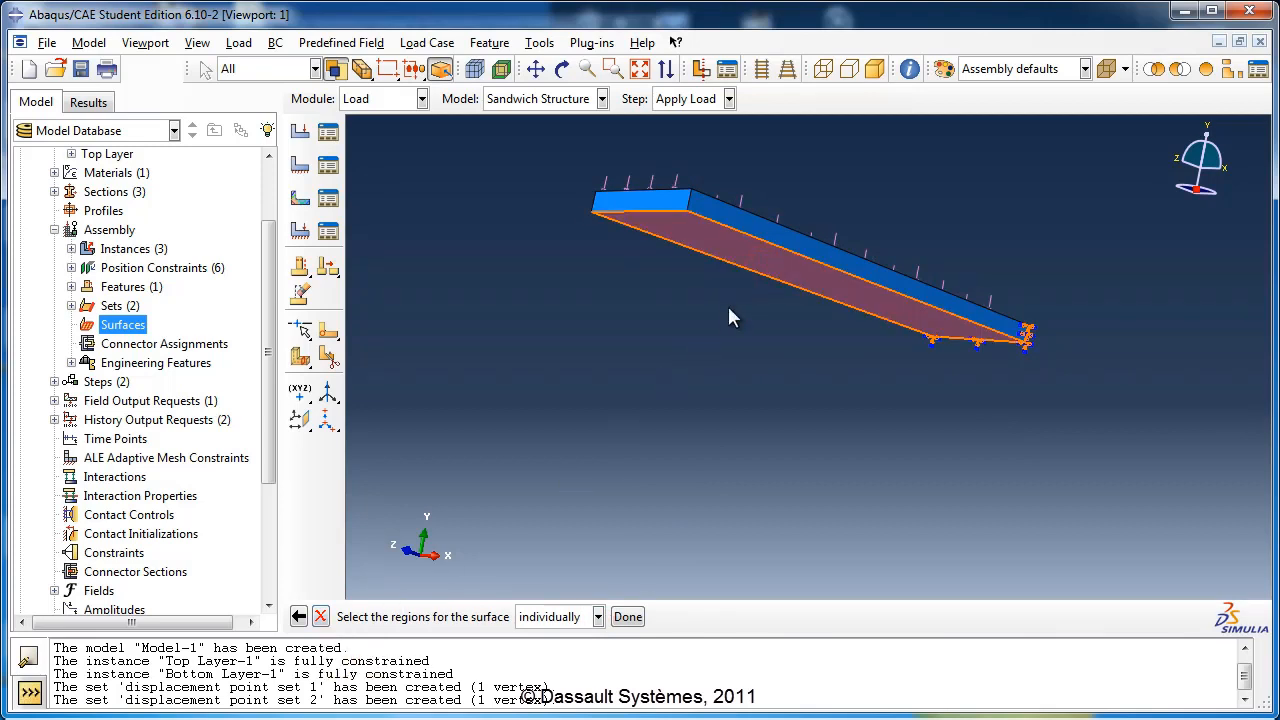
pyautogui.click(627, 616)
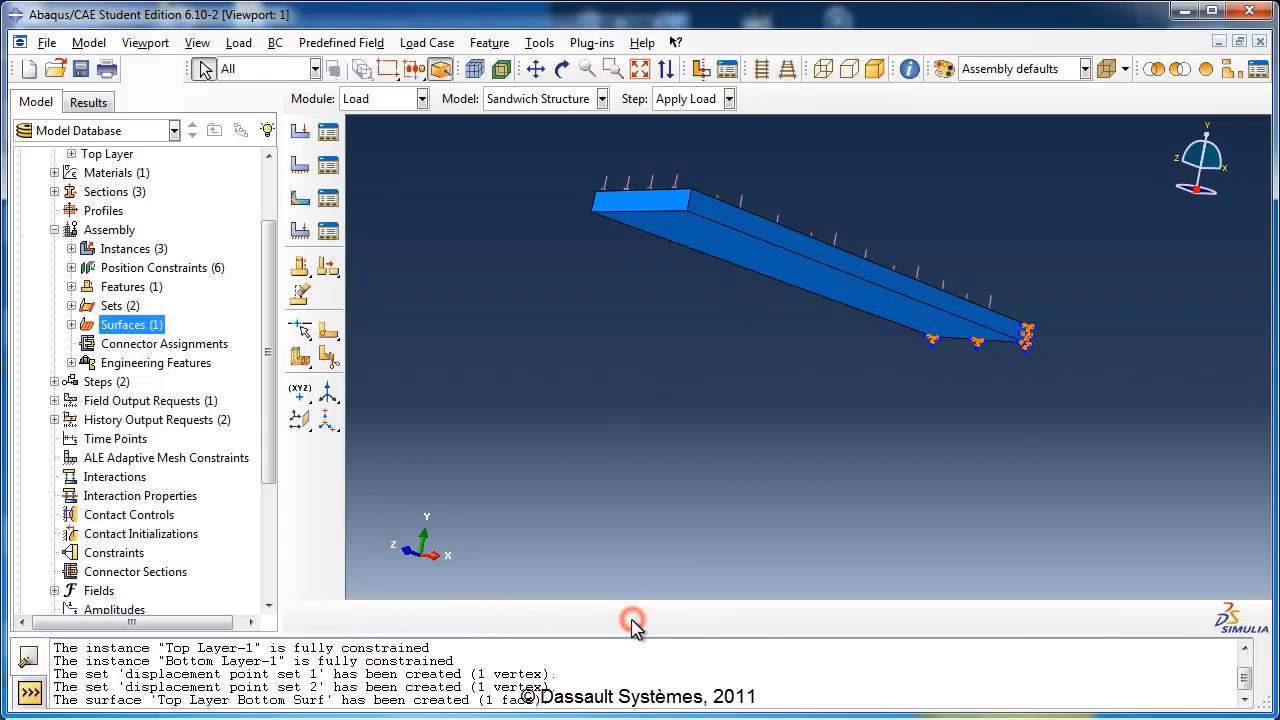
pyautogui.click(1207, 80)
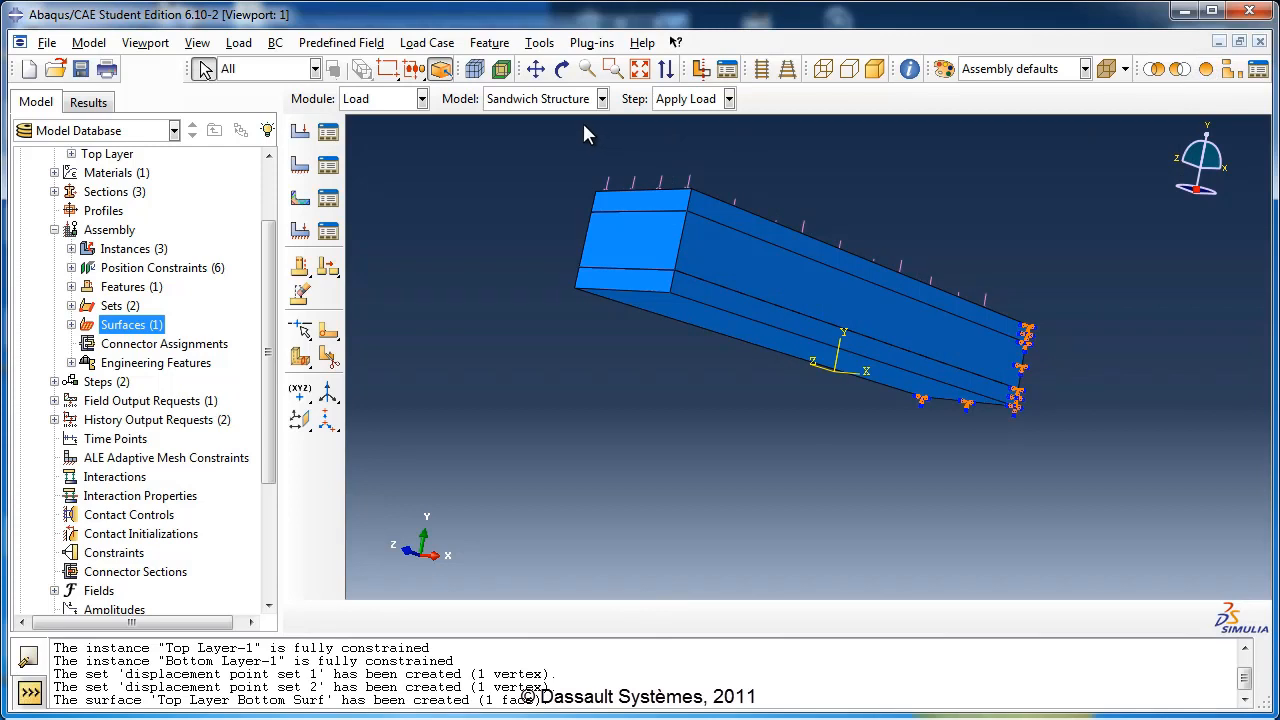
# Step: Create an assembly surface named "Bottom Layer Top Surf" and proceed to its region selection
pyautogui.click(71, 324)
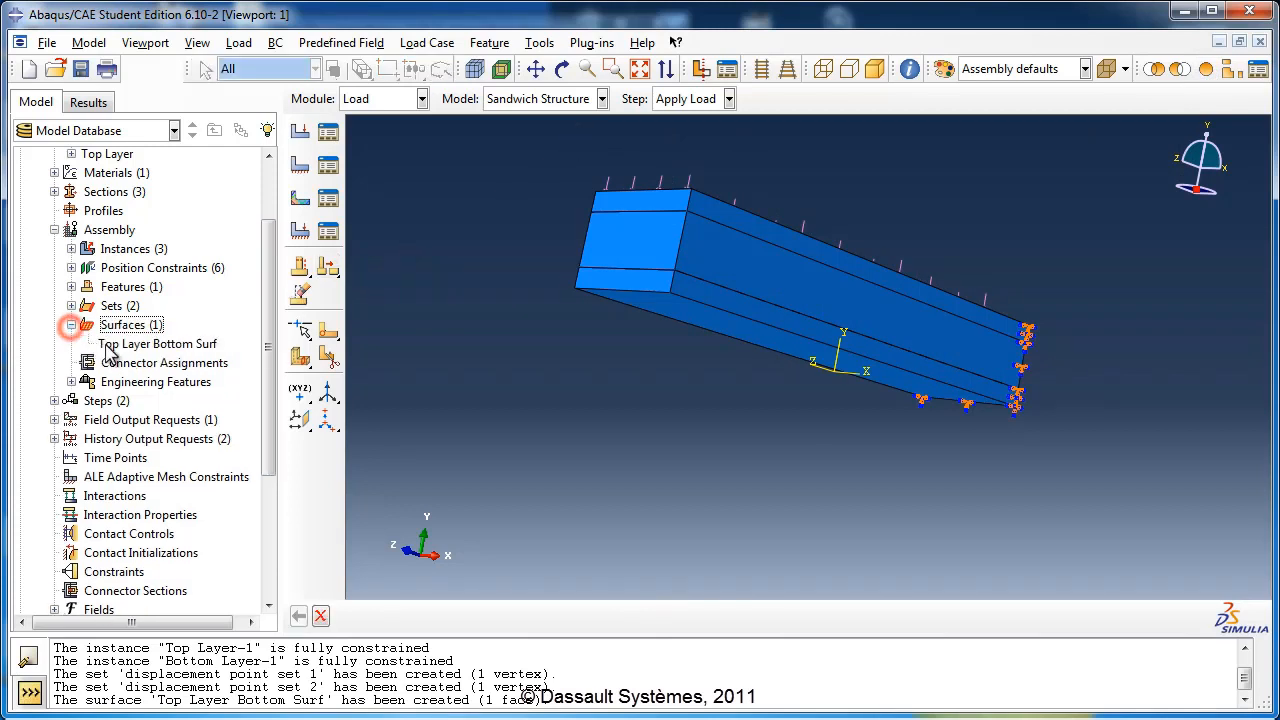
pyautogui.click(138, 344)
pyautogui.click(132, 325)
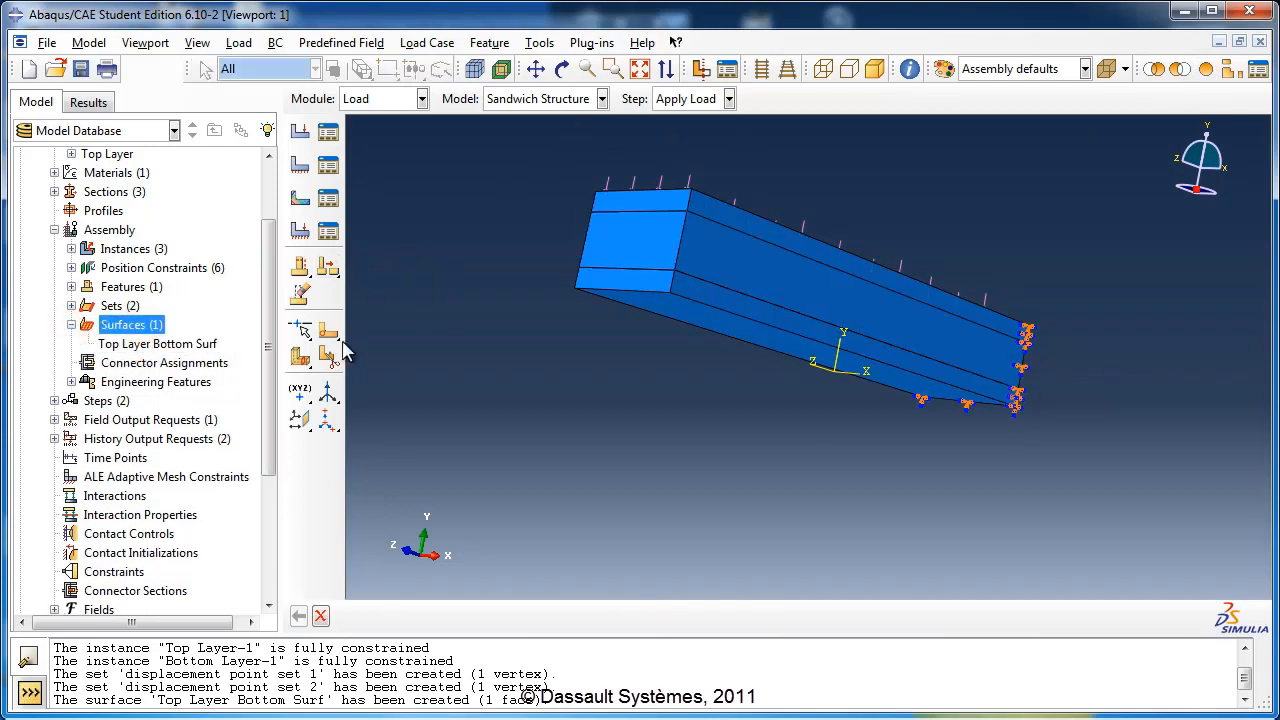
pyautogui.doubleClick(133, 325)
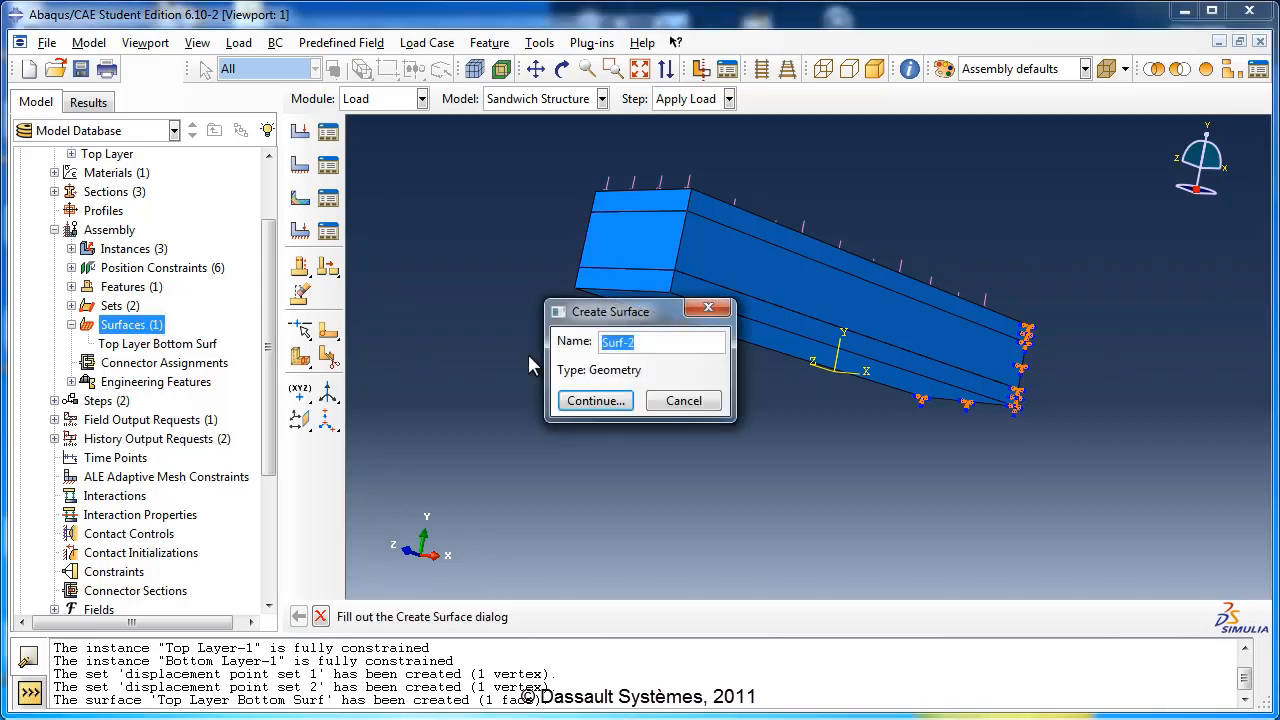
pyautogui.write('Bottom Layer Top')
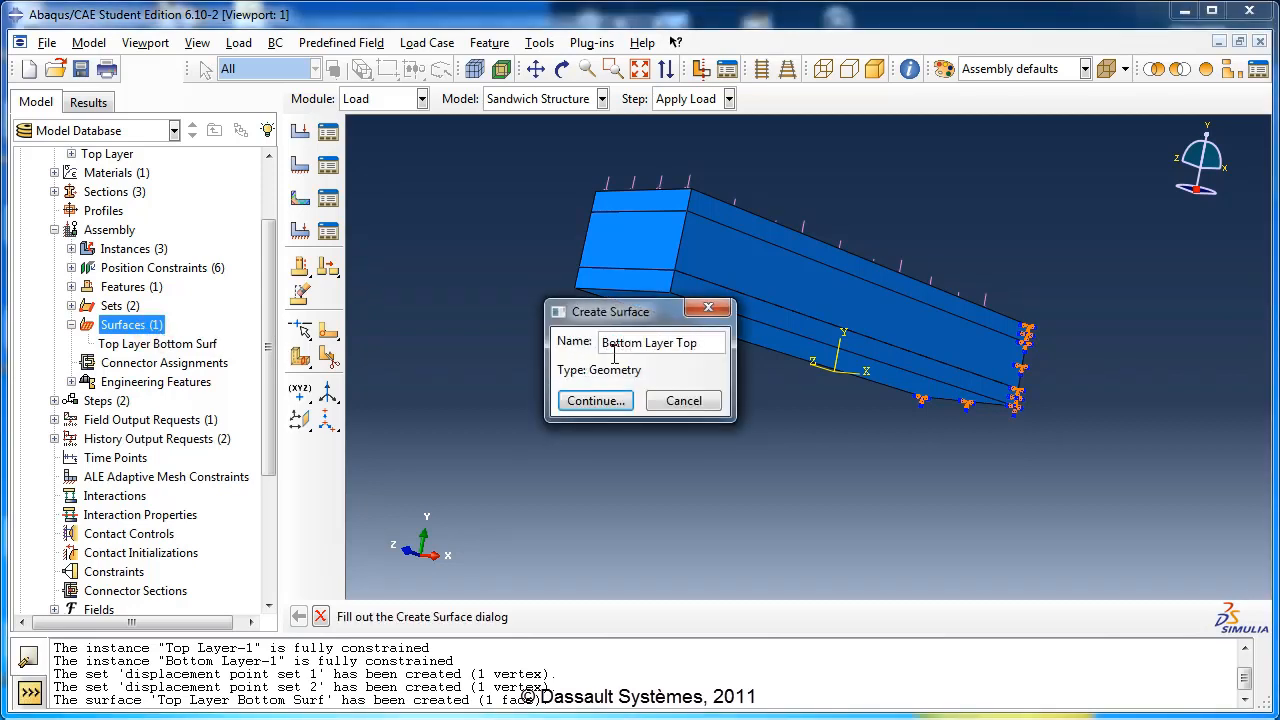
pyautogui.click(610, 402)
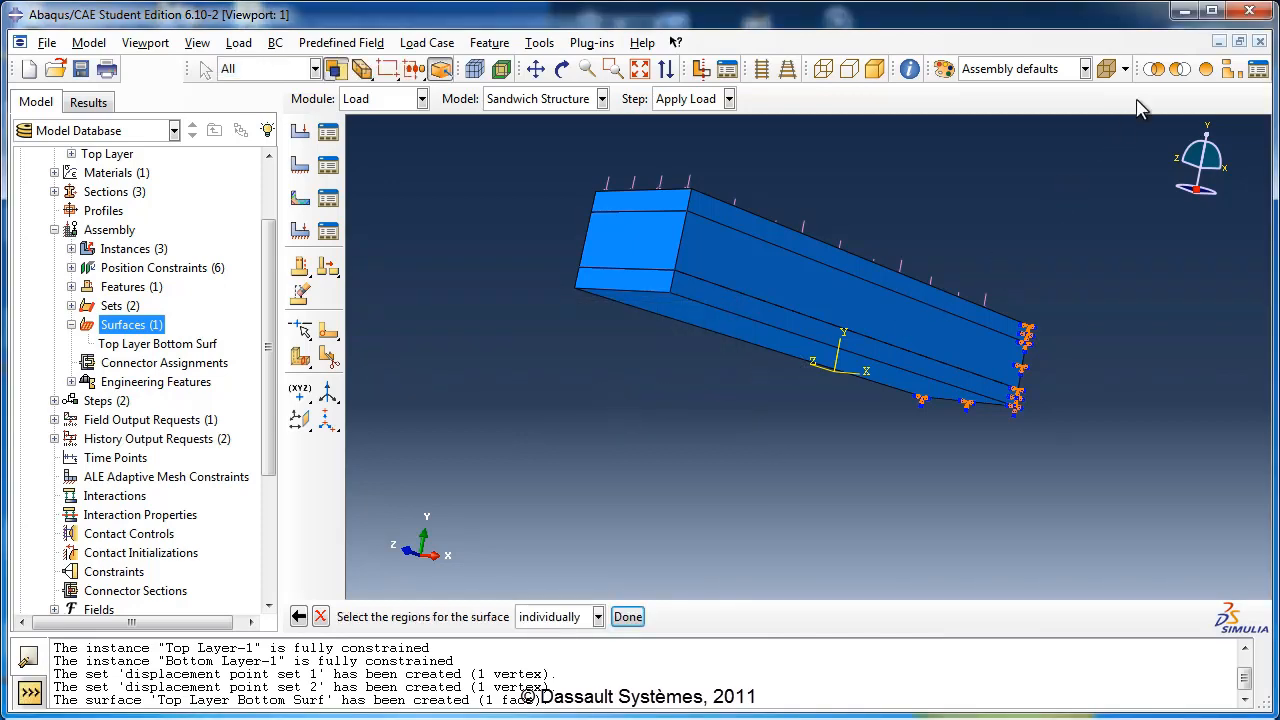
# Step: Display only the bottom layer instance of the assembly
pyautogui.click(1154, 68)
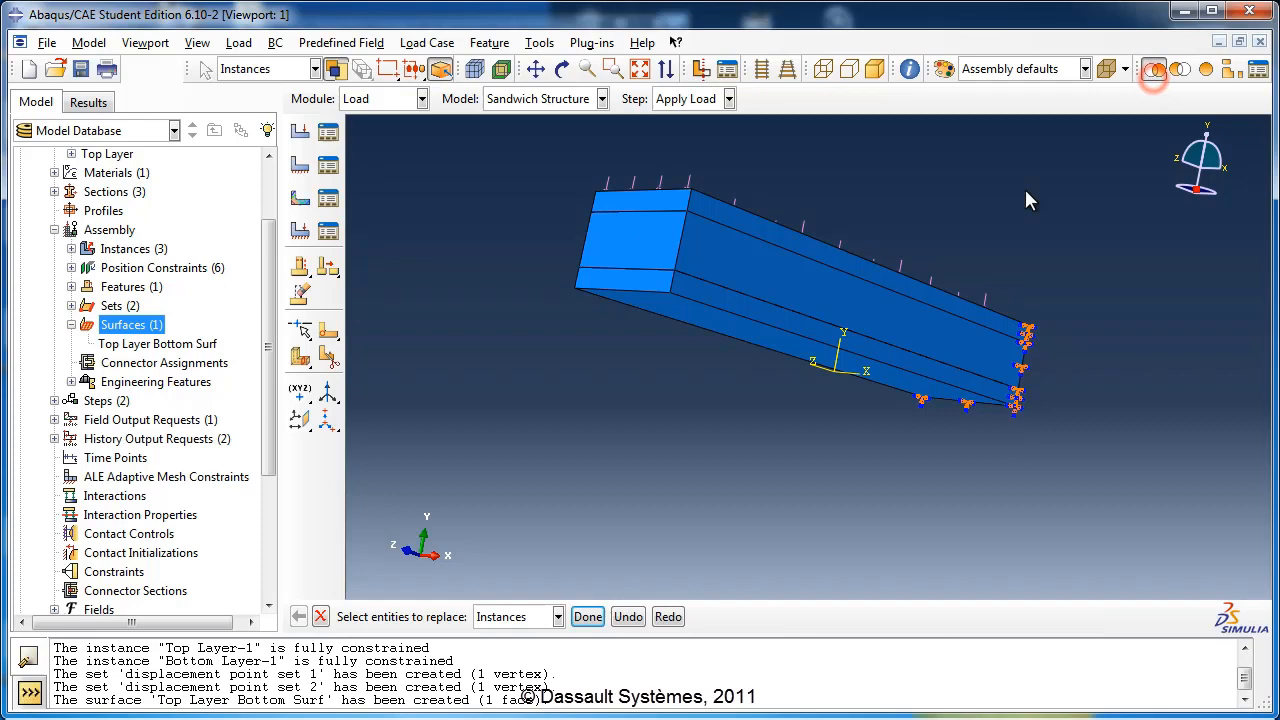
pyautogui.click(764, 330)
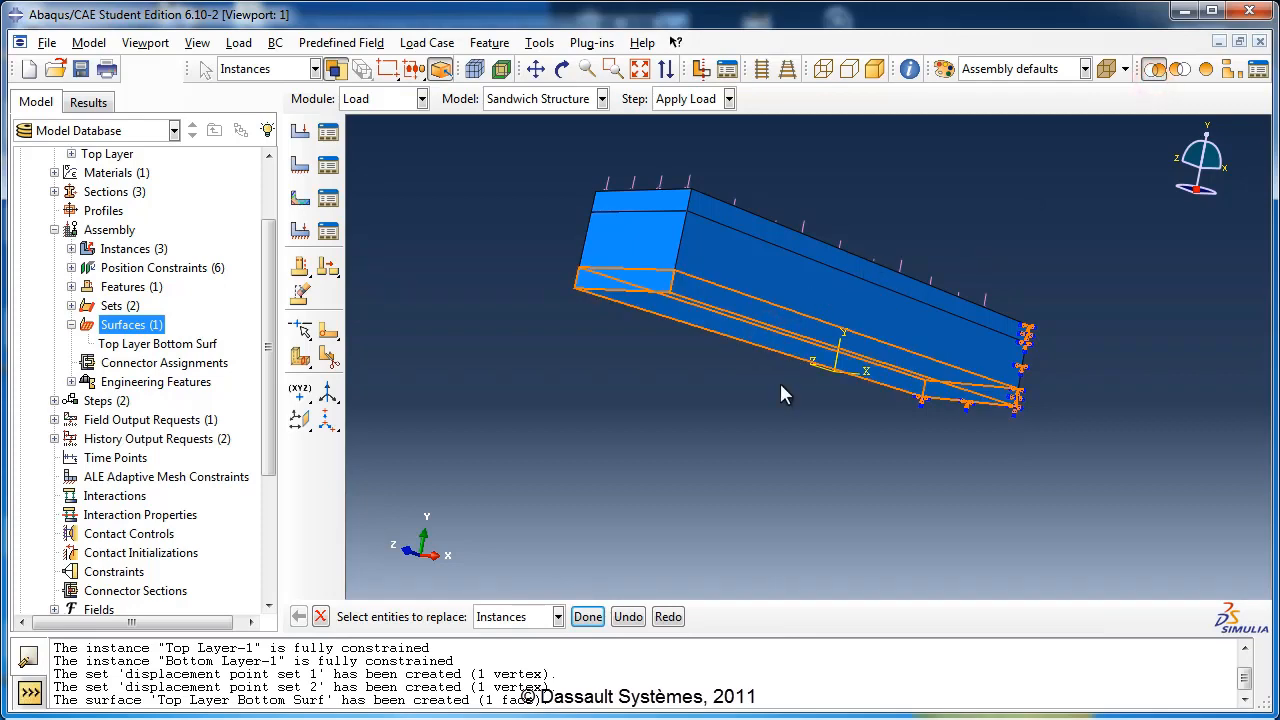
pyautogui.click(588, 616)
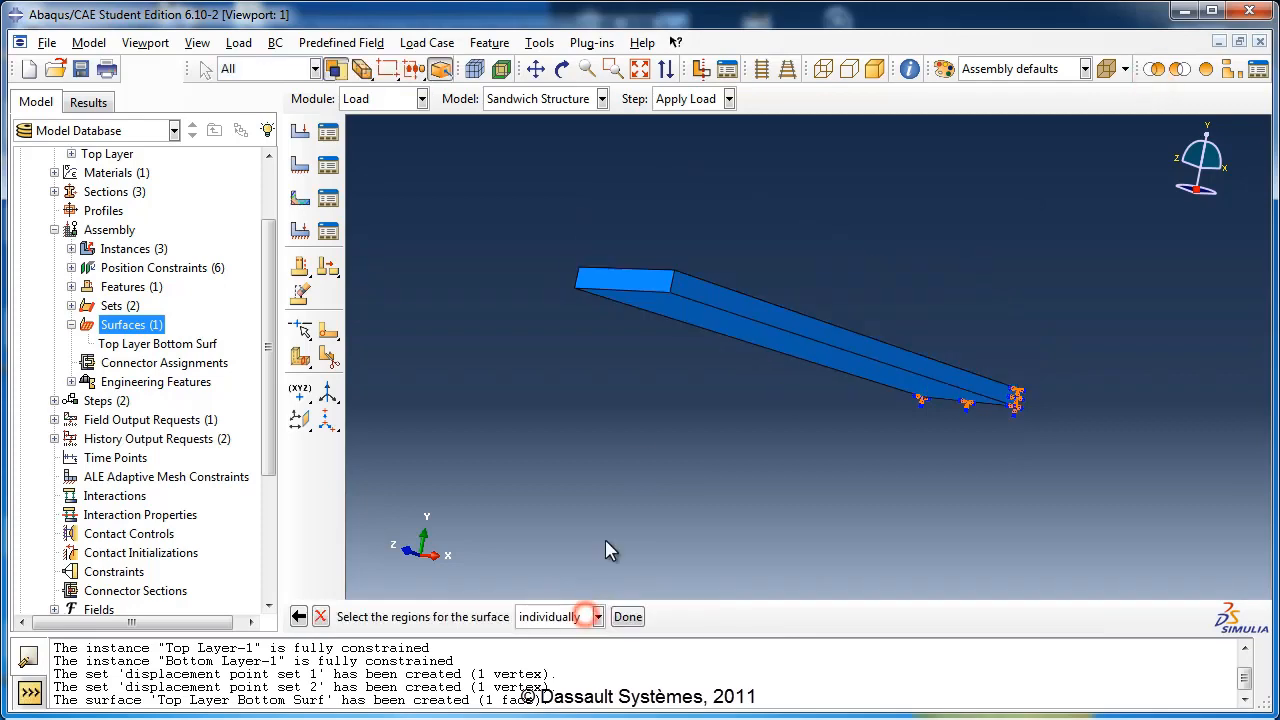
# Step: Assign the bottom layer's upper face to the Bottom Layer Top Surf surface and restore the display of all layers
pyautogui.click(563, 68)
pyautogui.moveTo(745, 258); pyautogui.dragTo(744, 372)
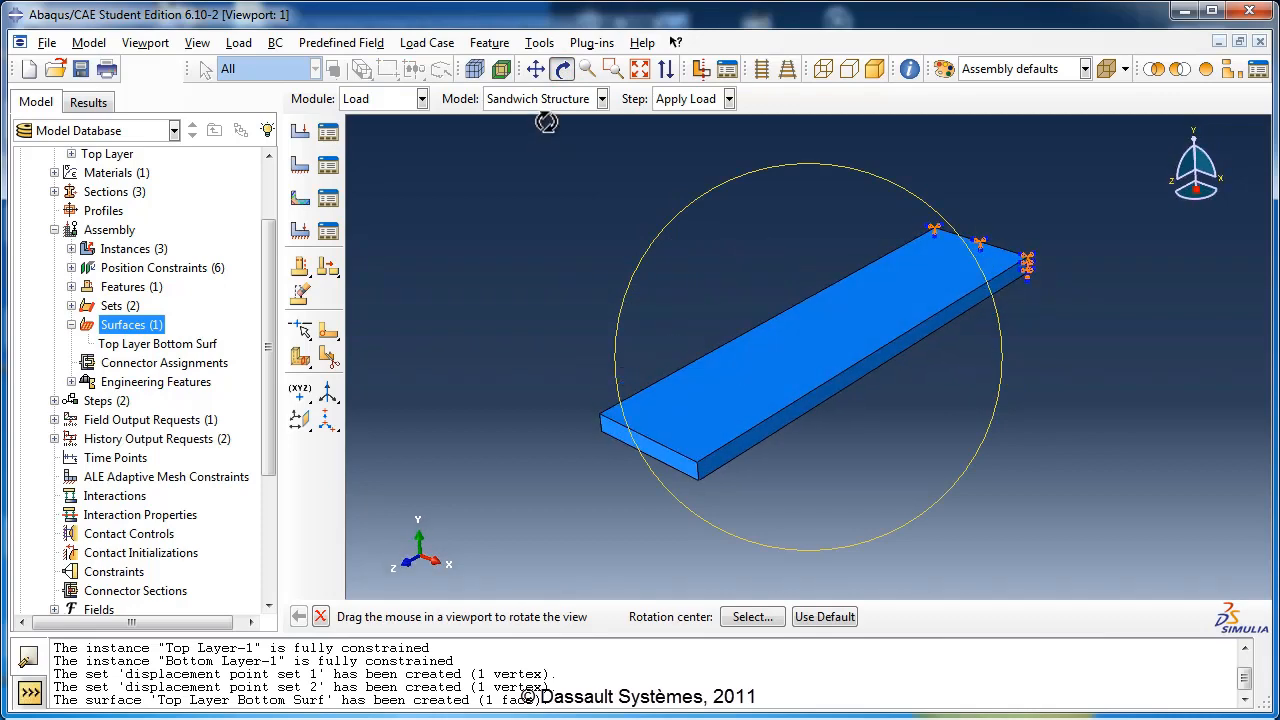
pyautogui.click(563, 69)
pyautogui.click(807, 331)
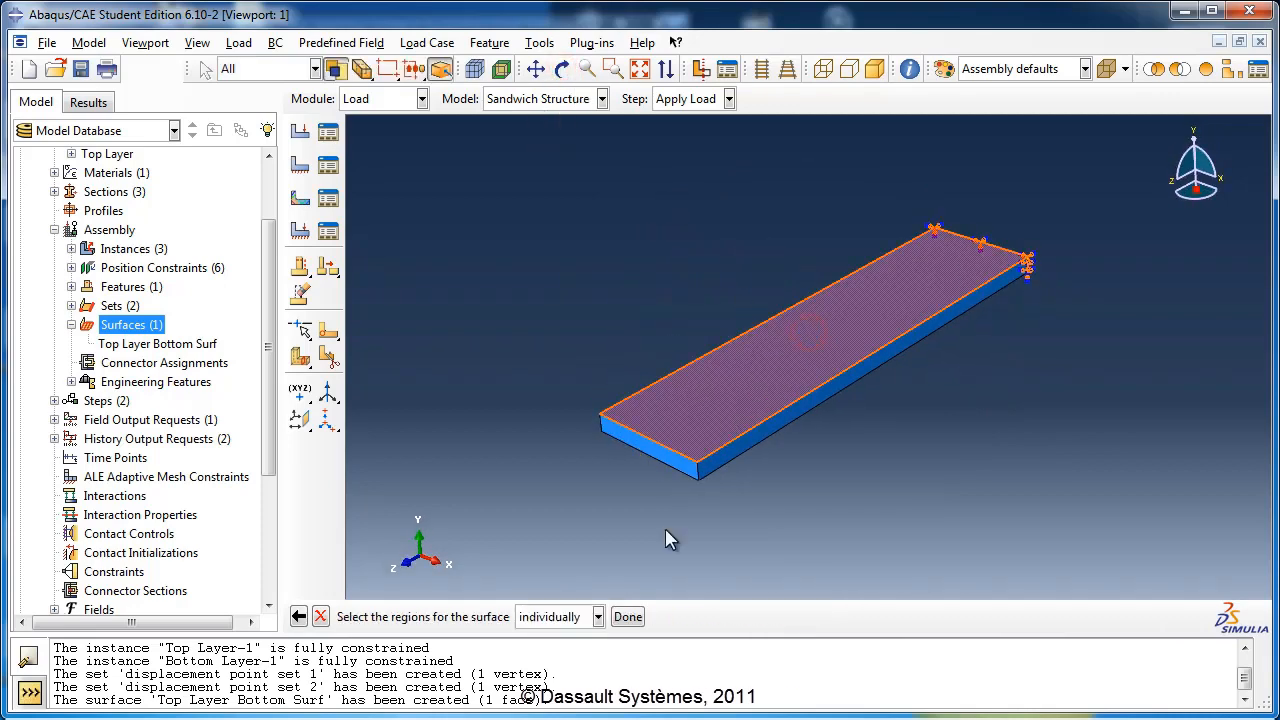
pyautogui.click(627, 616)
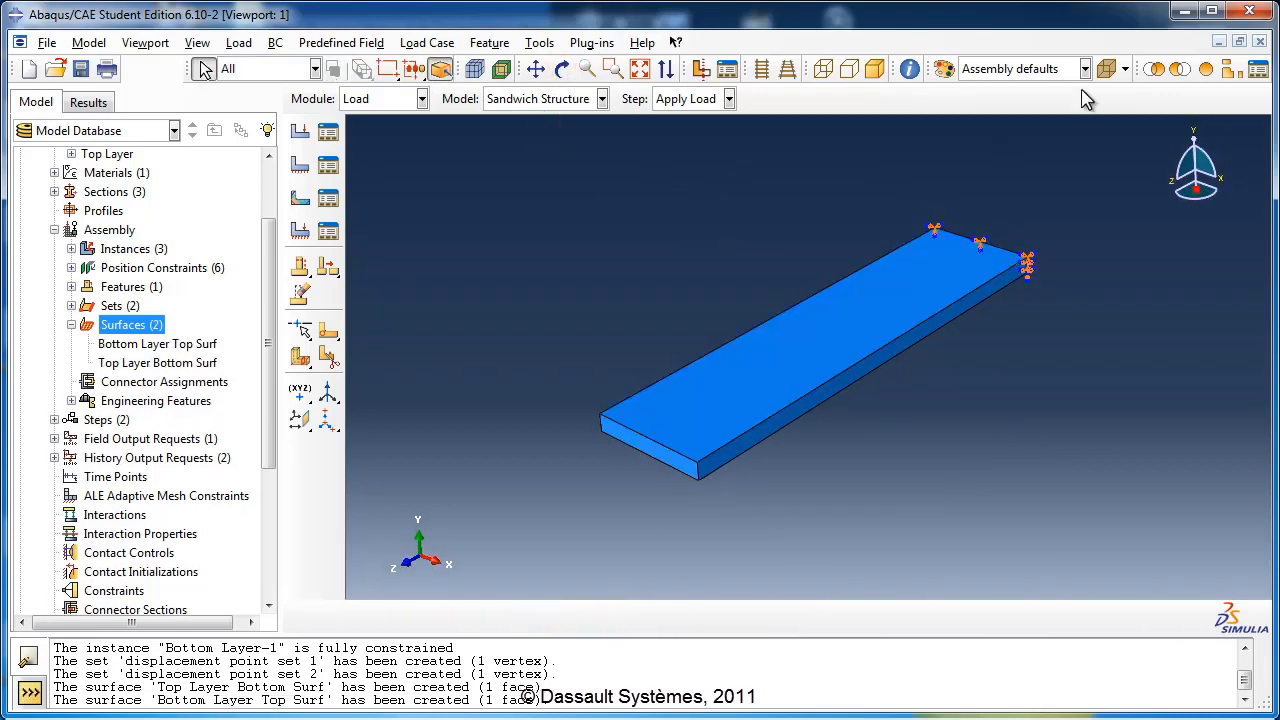
pyautogui.click(1205, 70)
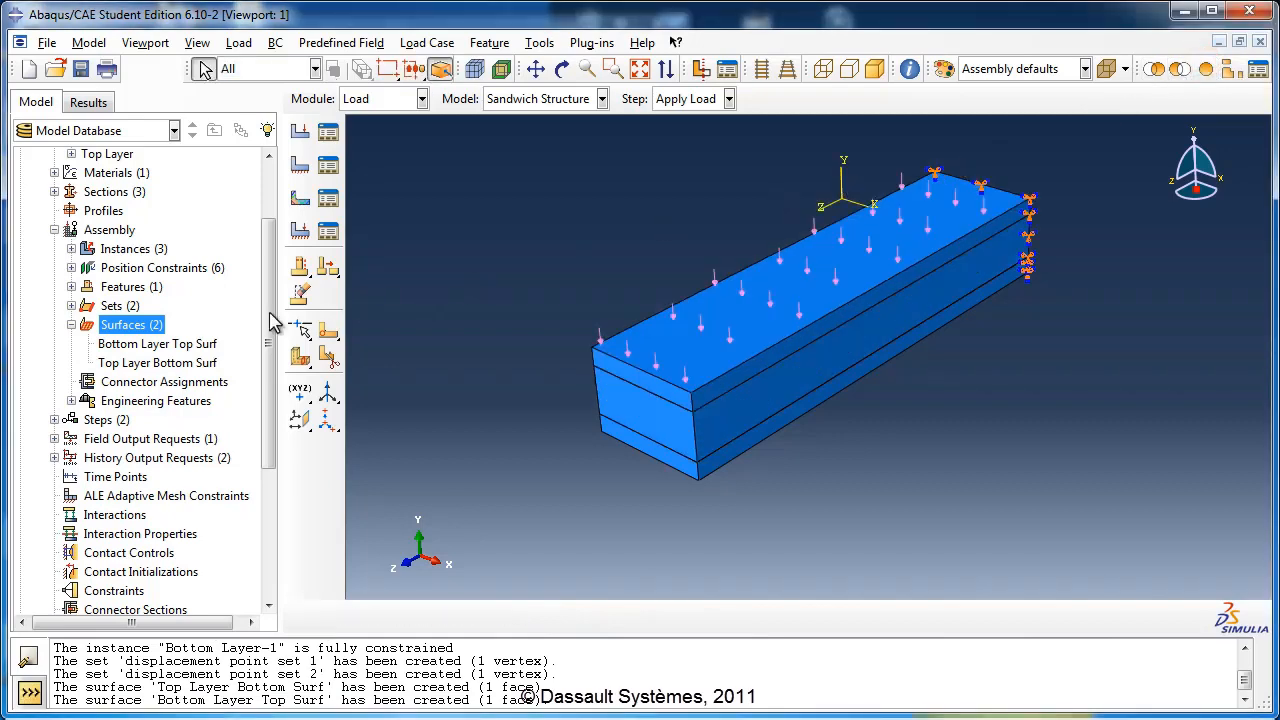
# Step: Highlight the Bottom Layer Top Surf and Top Layer Bottom Surf surfaces in turn to check their location on the assembly
pyautogui.click(157, 343)
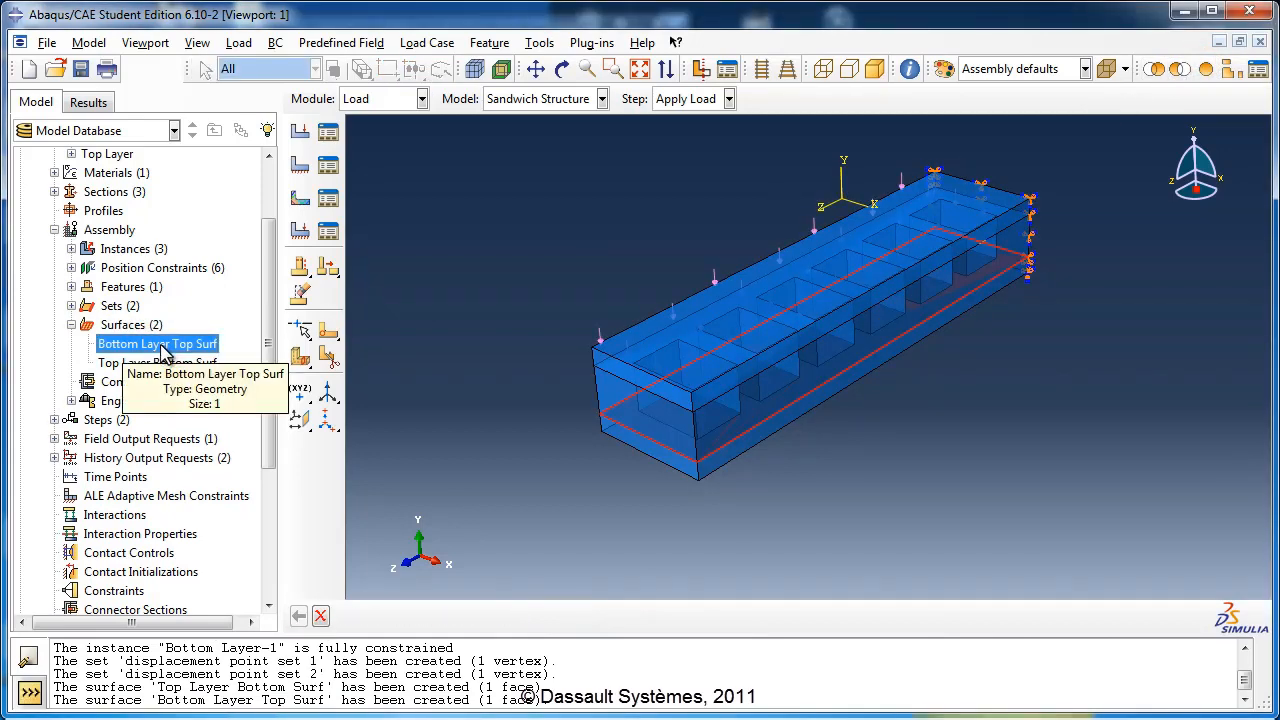
pyautogui.click(158, 363)
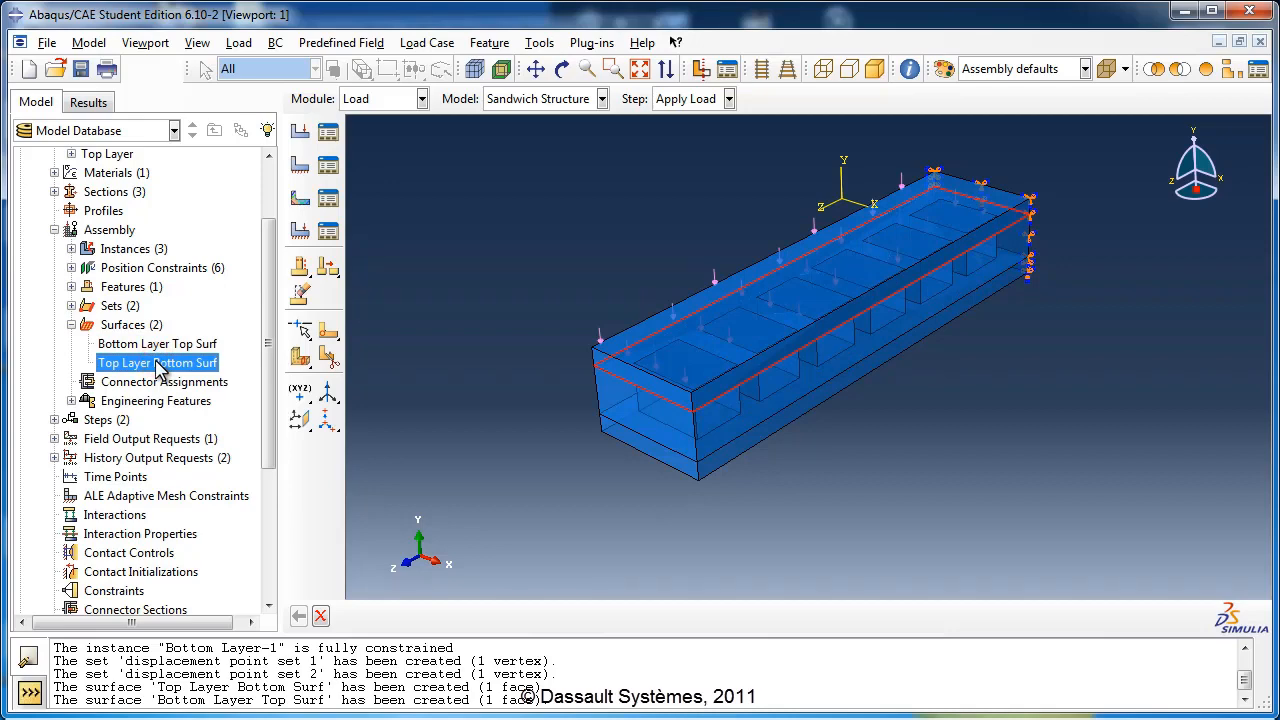
pyautogui.click(130, 326)
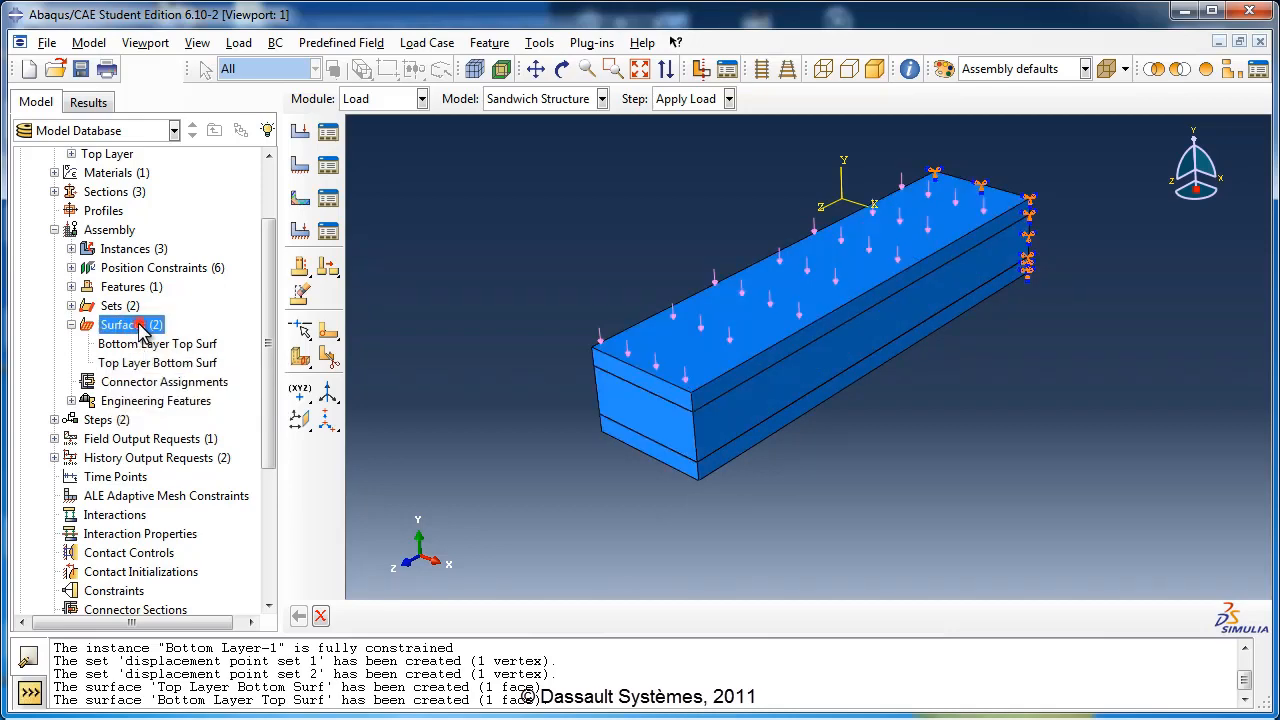
# Step: Create an assembly surface named "Core Layer Bottom Surf" and display only the core layer instance for its region selection
pyautogui.doubleClick(135, 326)
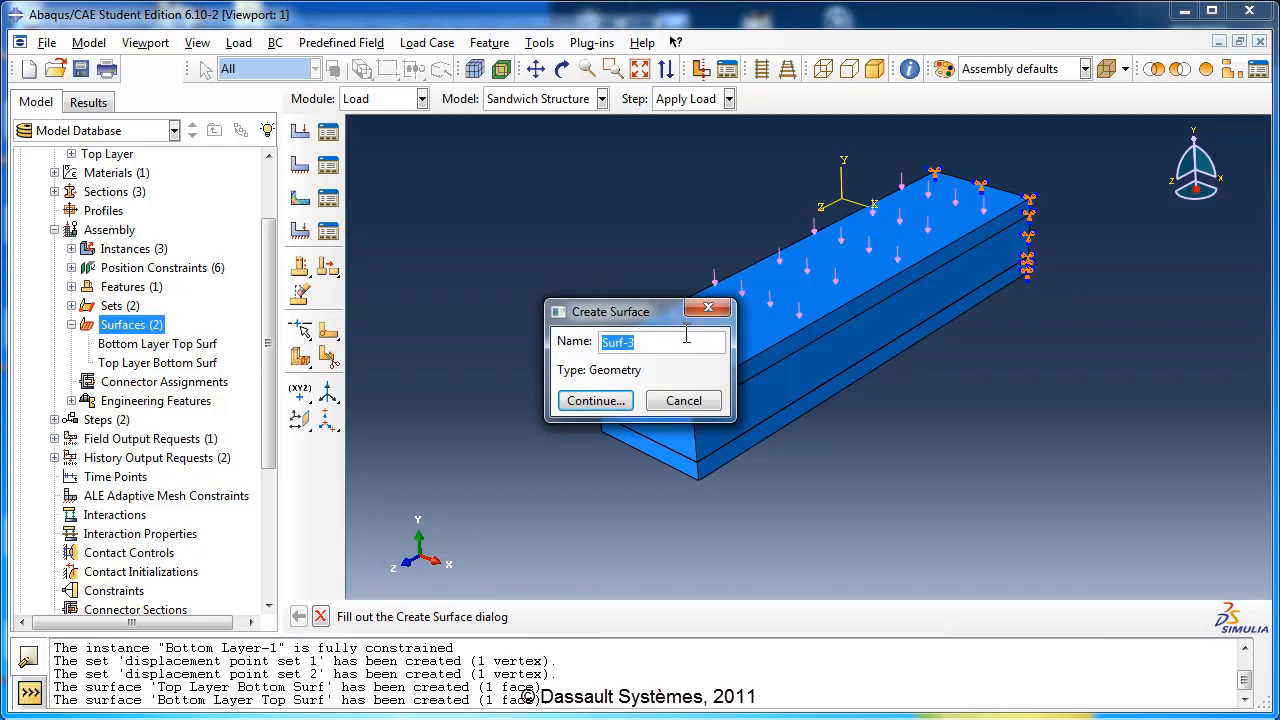
pyautogui.write('Core Layer Bottom S')
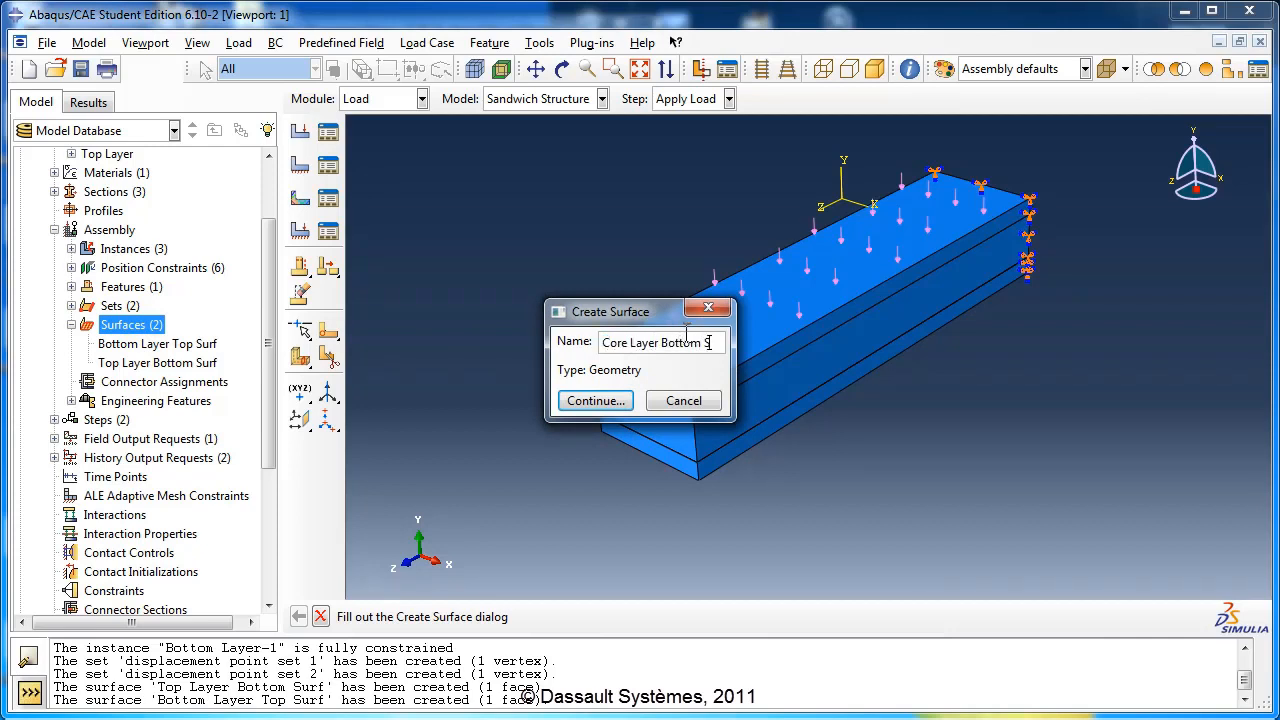
pyautogui.write('urf')
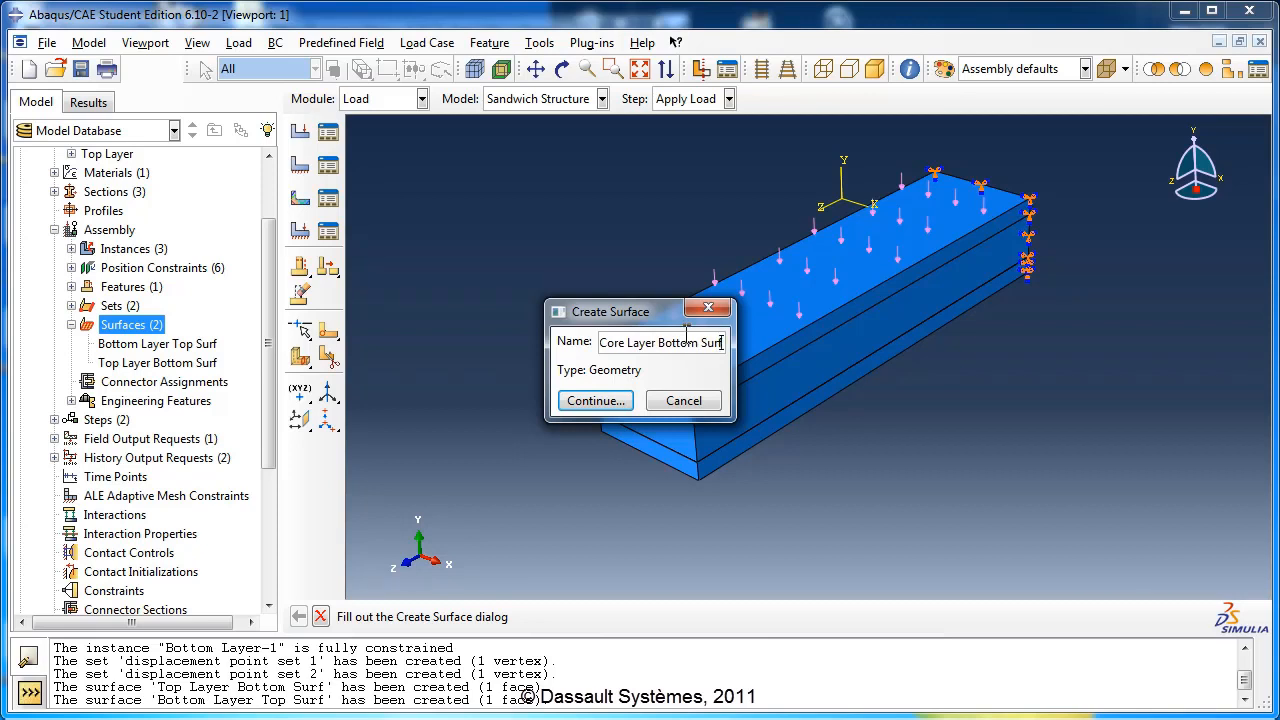
pyautogui.click(612, 402)
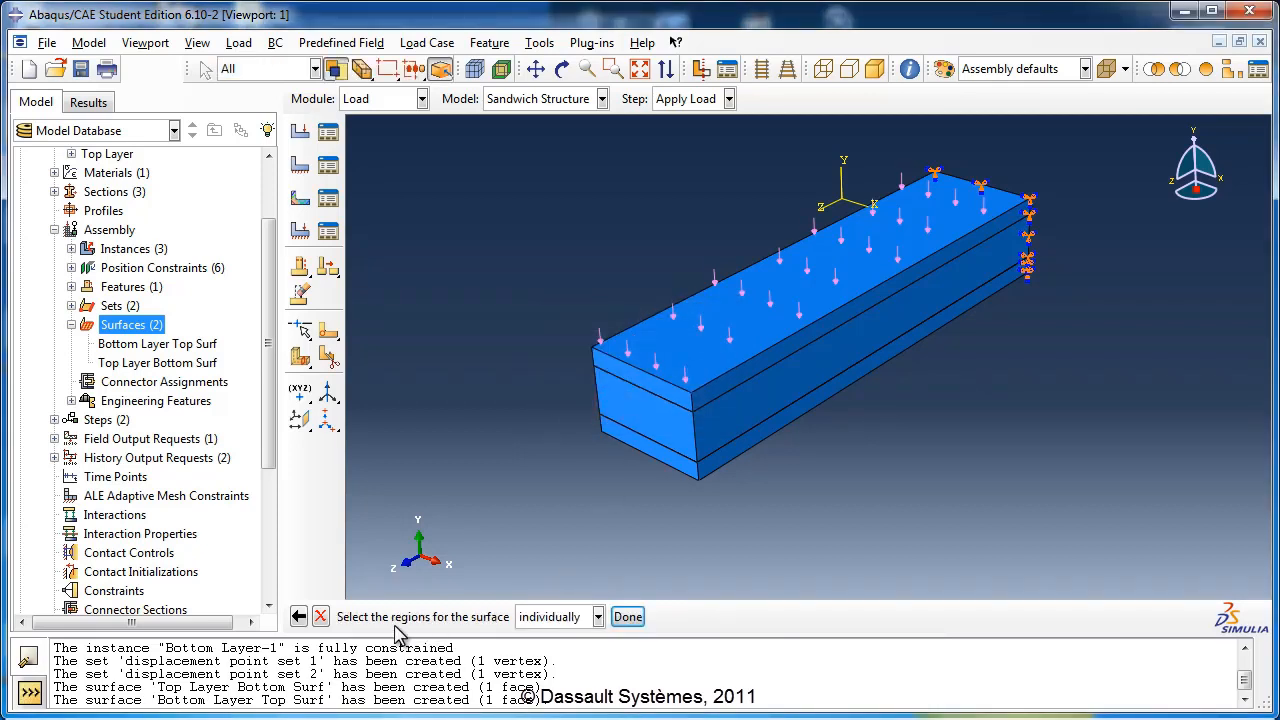
pyautogui.click(1160, 72)
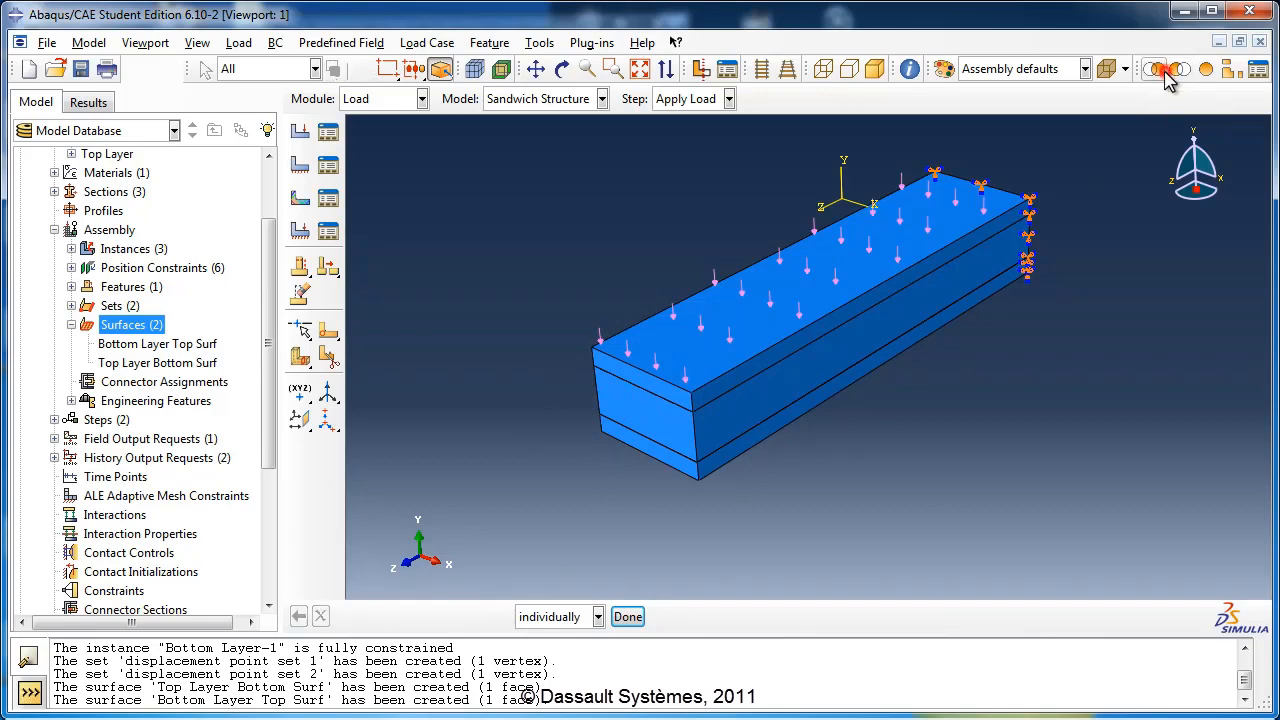
pyautogui.click(925, 306)
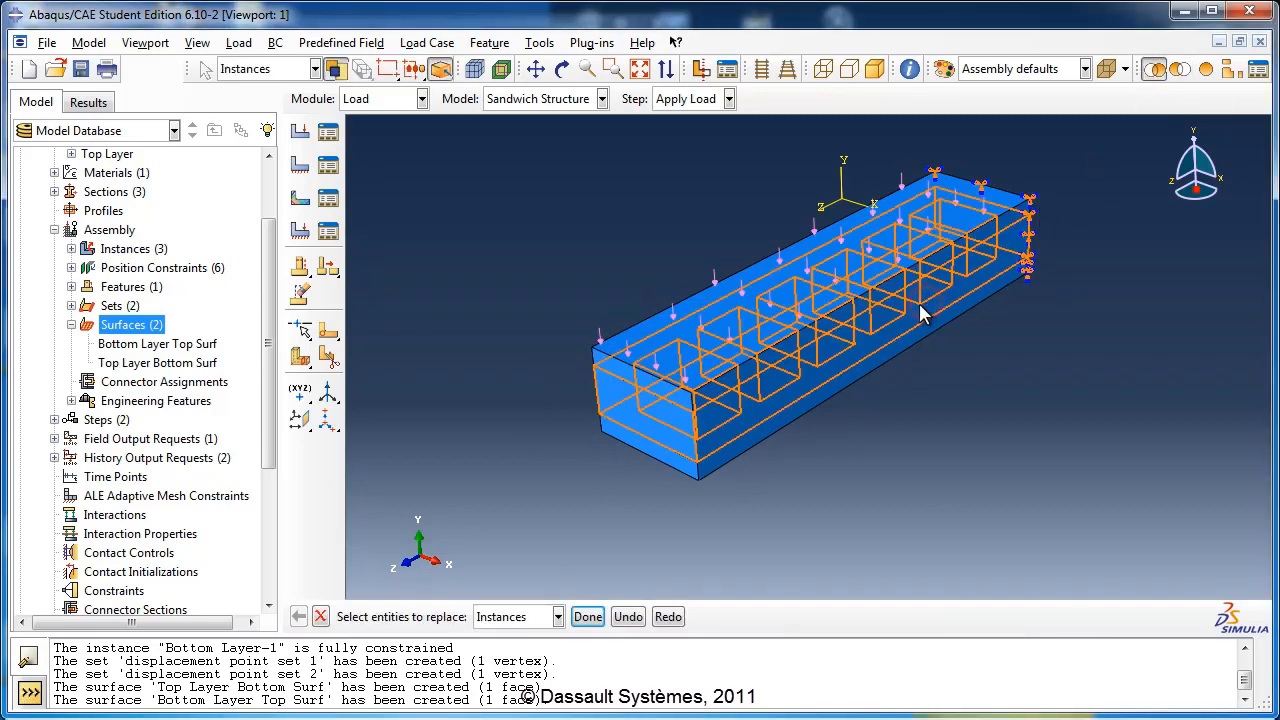
pyautogui.click(587, 616)
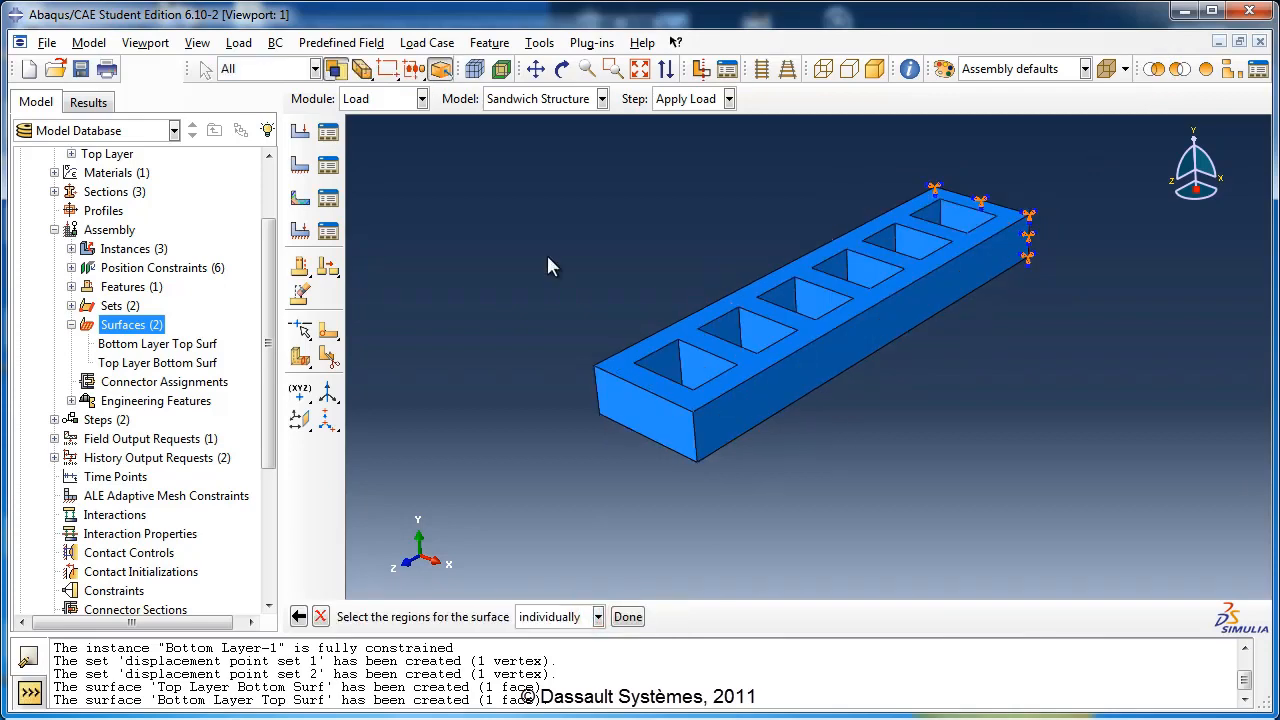
# Step: Assign the core layer's underside face to the Core Layer Bottom Surf surface
pyautogui.click(562, 68)
pyautogui.moveTo(839, 412); pyautogui.dragTo(803, 271)
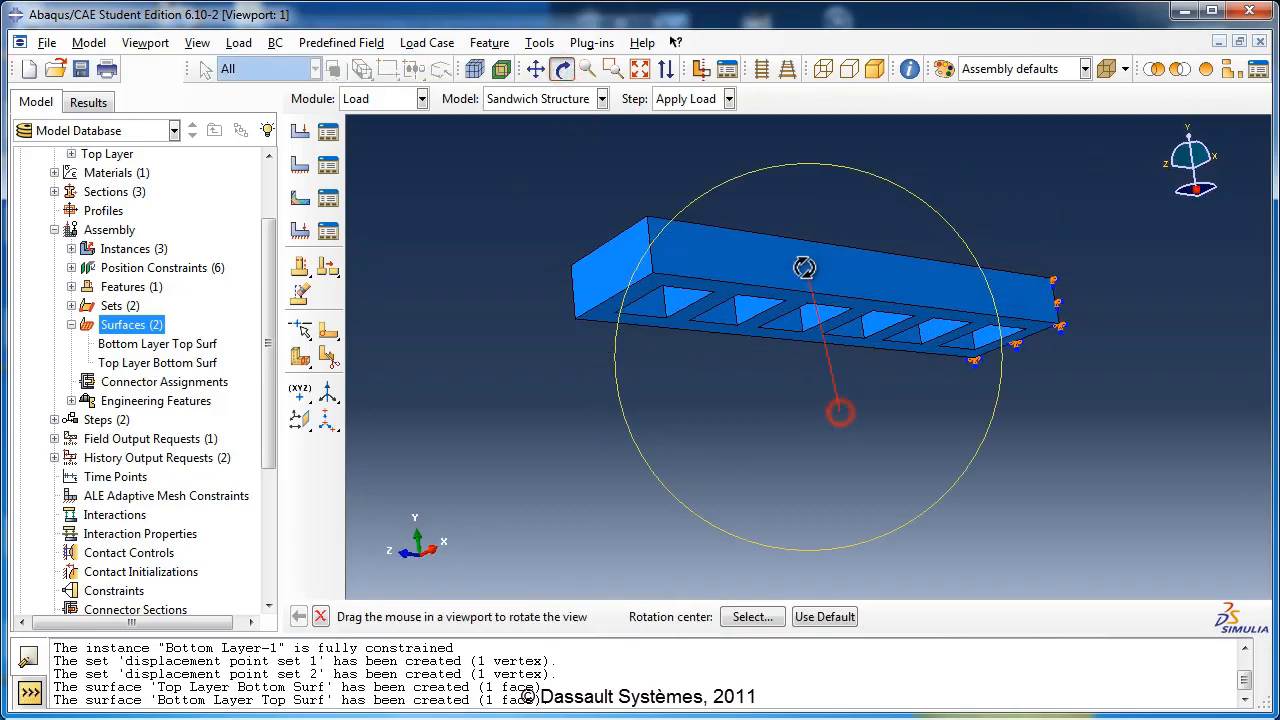
pyautogui.click(562, 68)
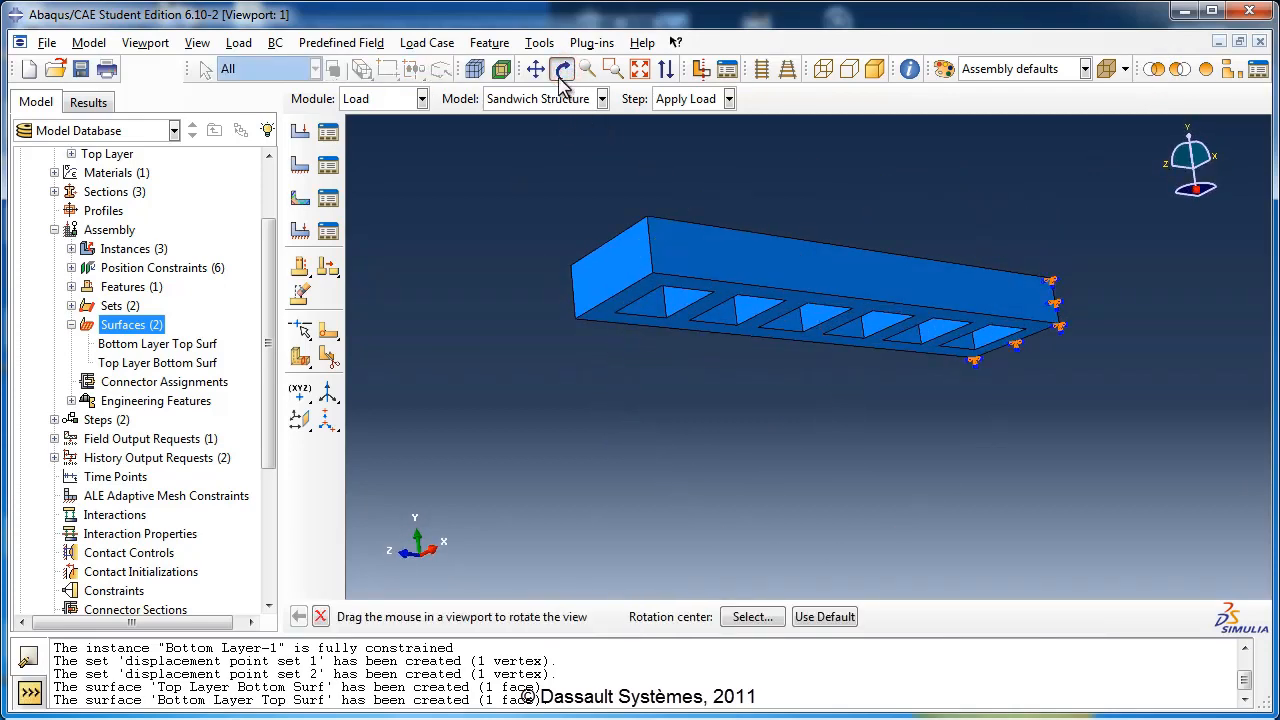
pyautogui.click(603, 313)
pyautogui.click(622, 617)
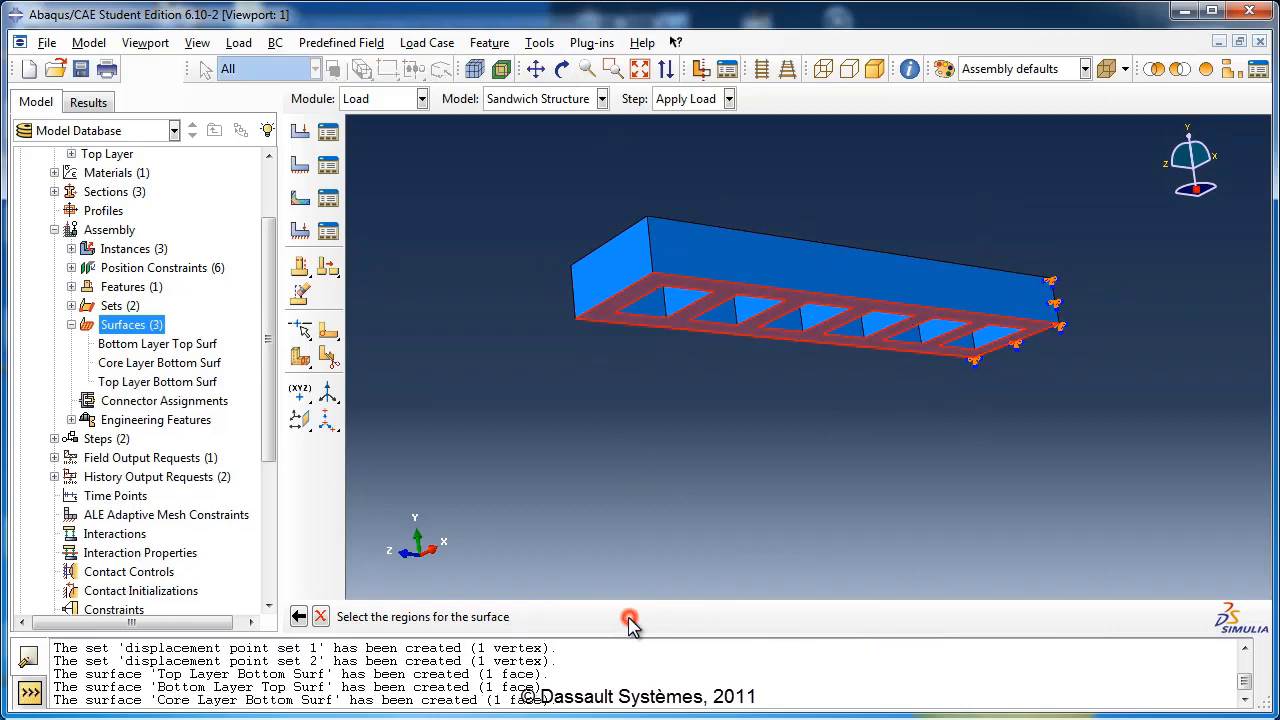
# Step: Create an assembly surface named "Core Layer Top Surf" from the core layer's upper face and restore the display of all layers
pyautogui.doubleClick(137, 324)
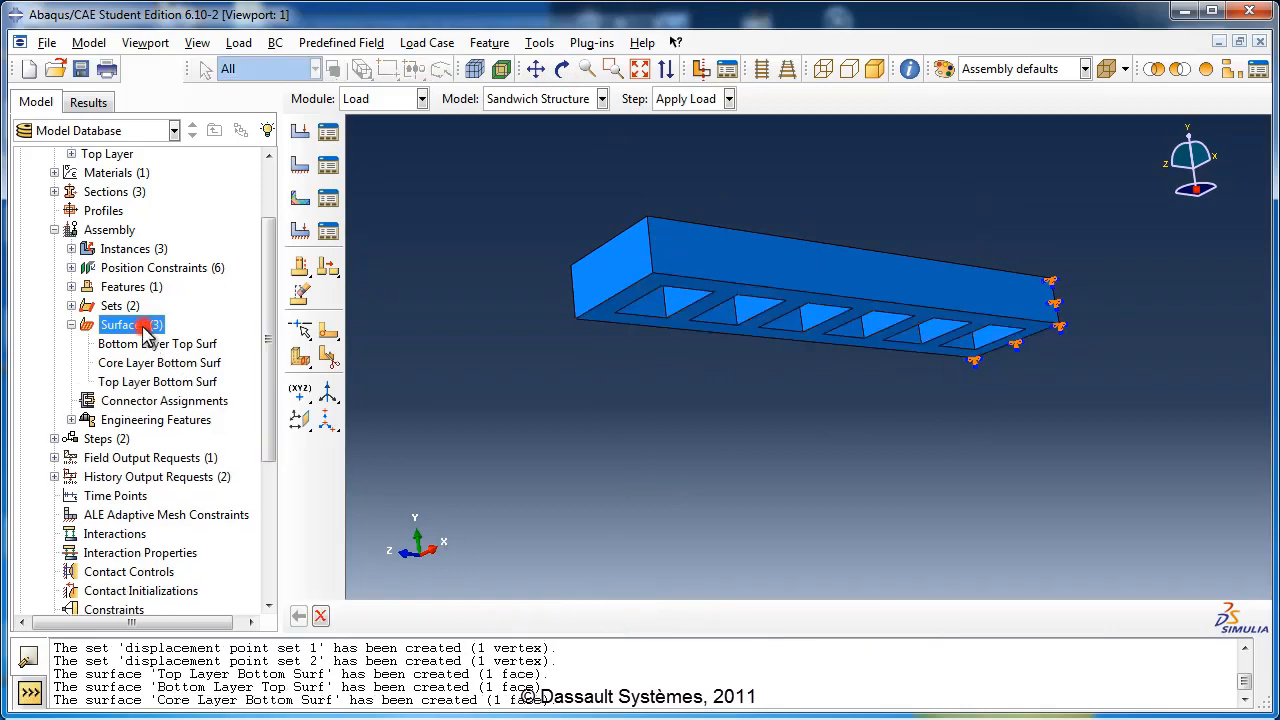
pyautogui.write('Core Layer Top Surf')
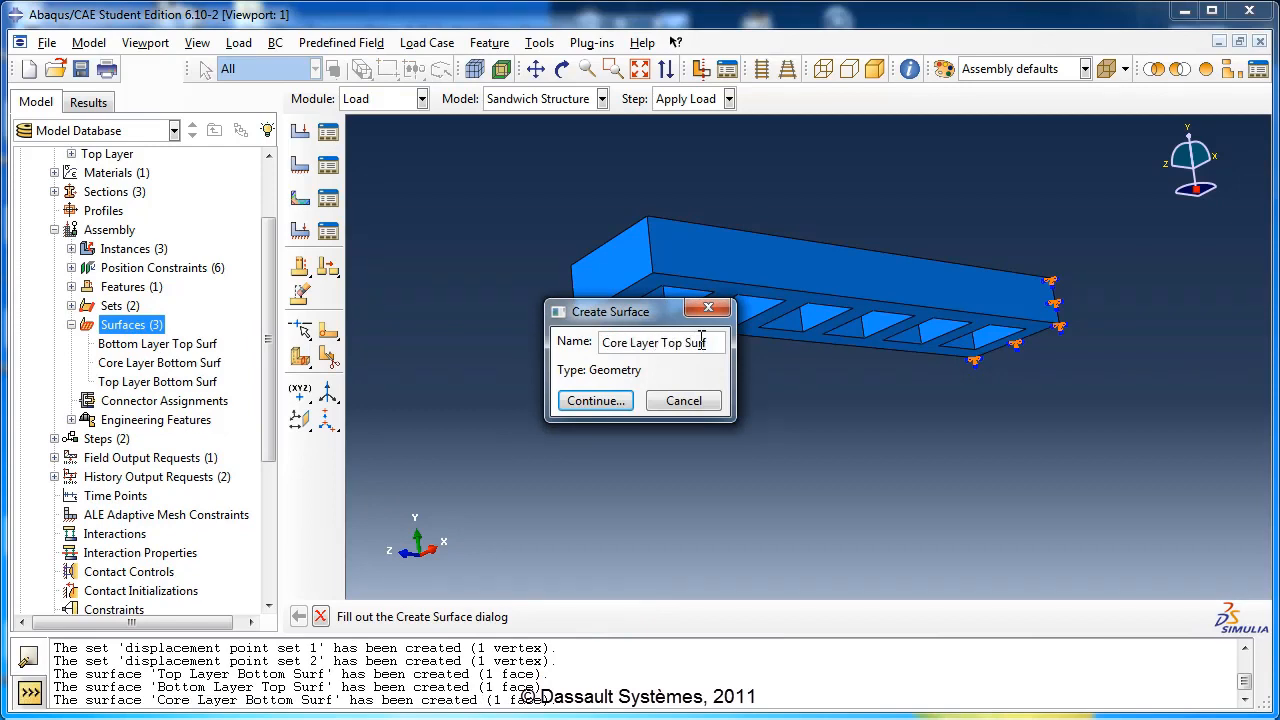
pyautogui.click(598, 400)
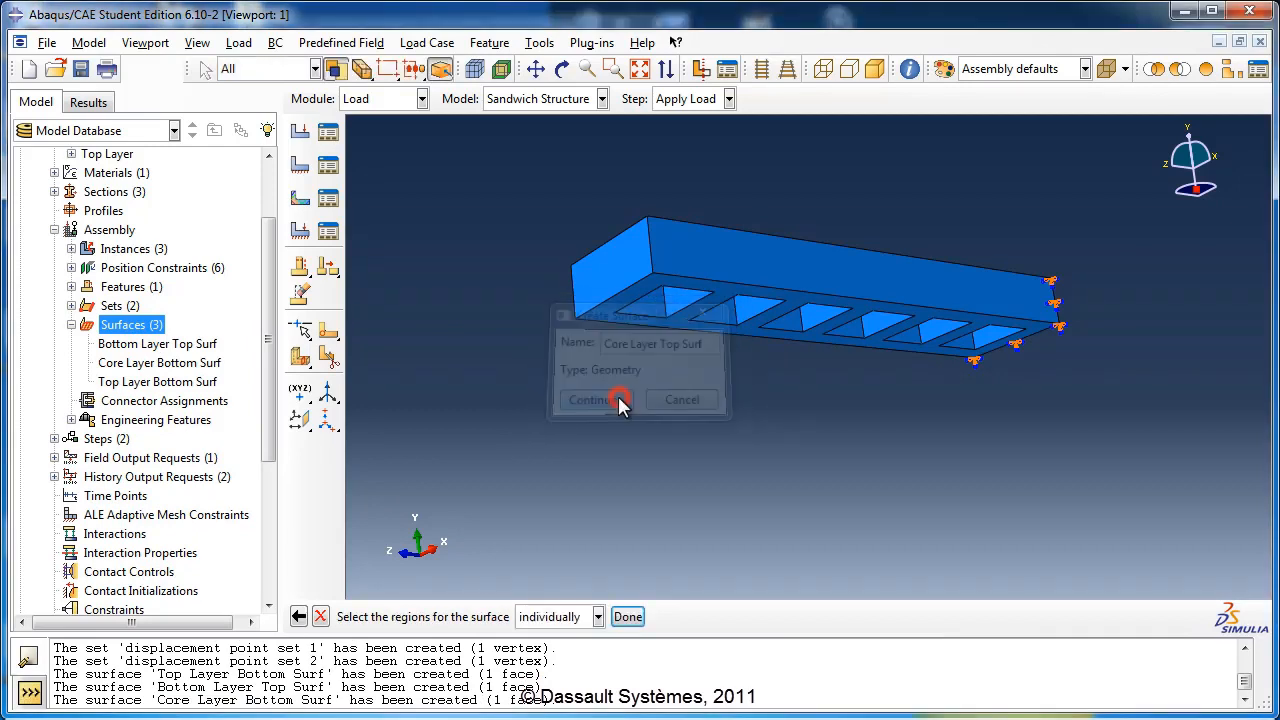
pyautogui.click(562, 68)
pyautogui.moveTo(837, 217); pyautogui.dragTo(890, 390)
pyautogui.click(562, 68)
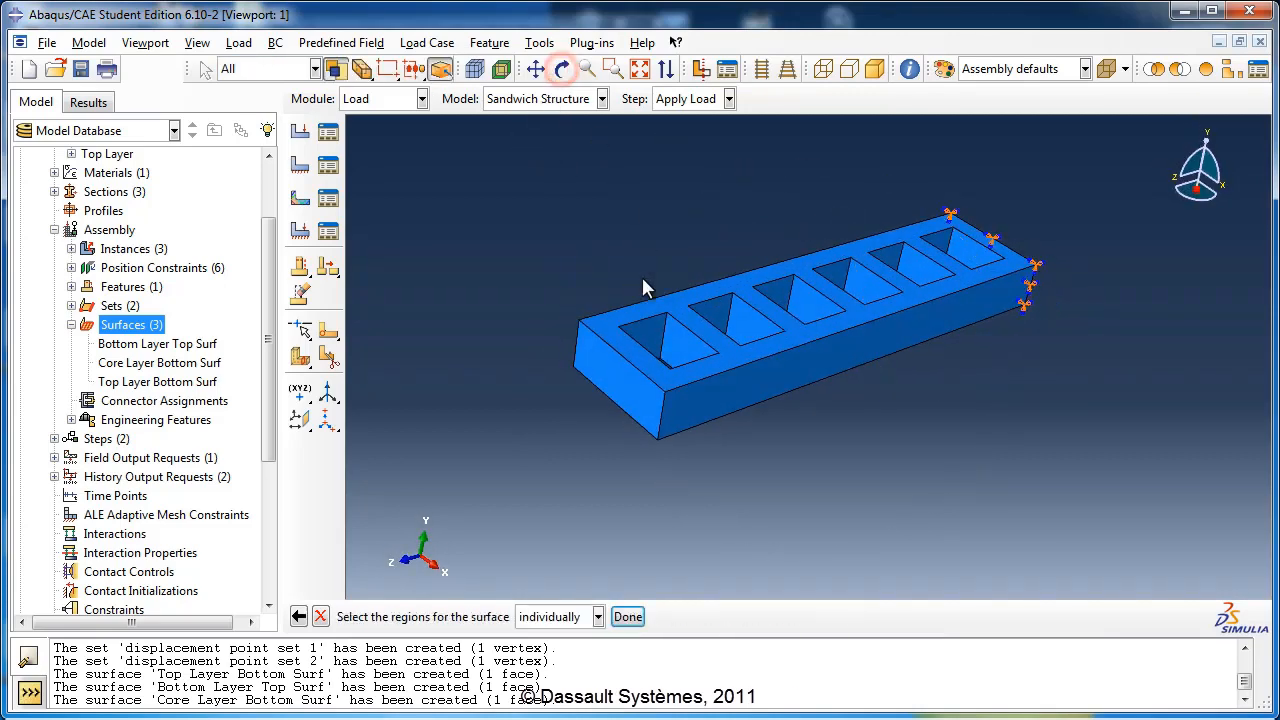
pyautogui.click(611, 318)
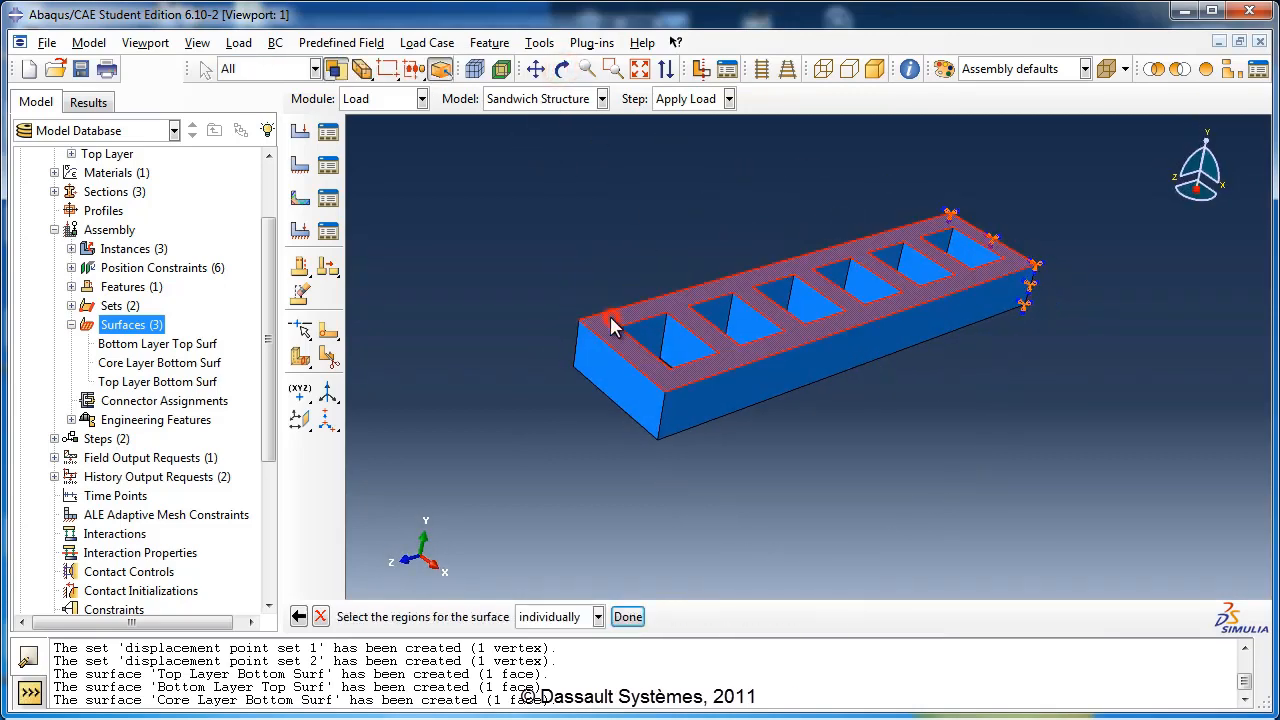
pyautogui.click(628, 616)
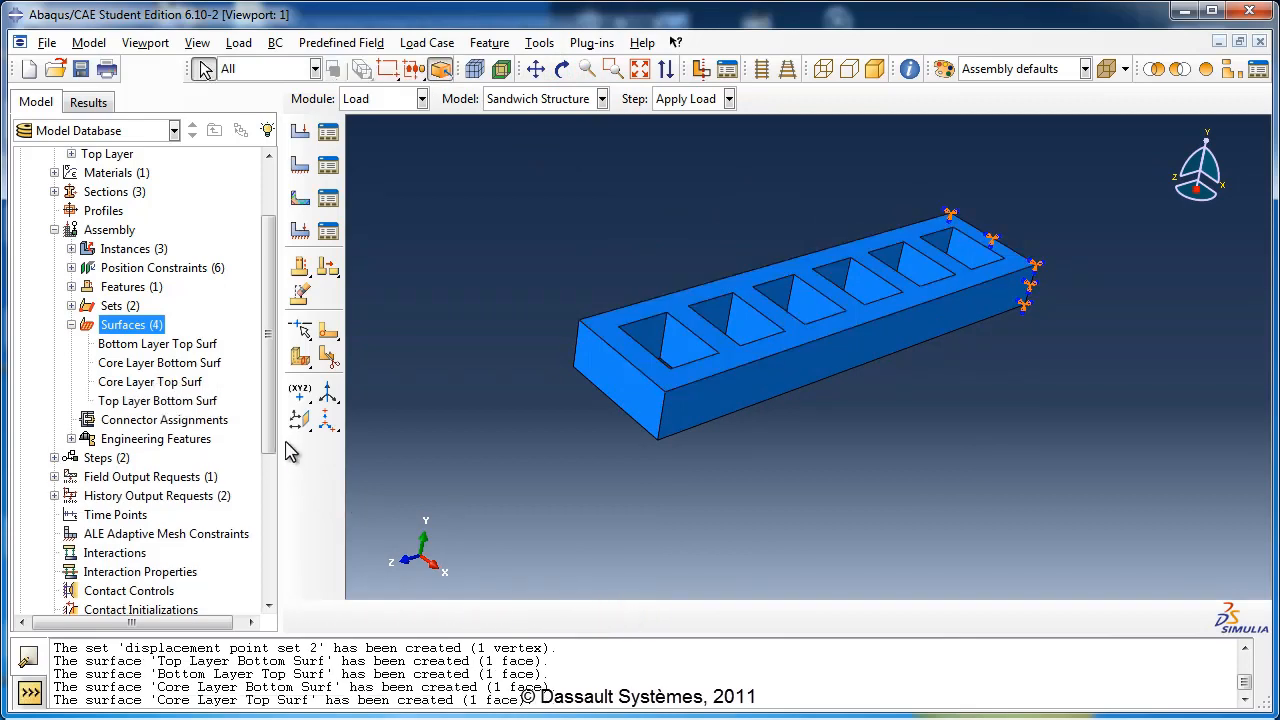
pyautogui.click(1207, 70)
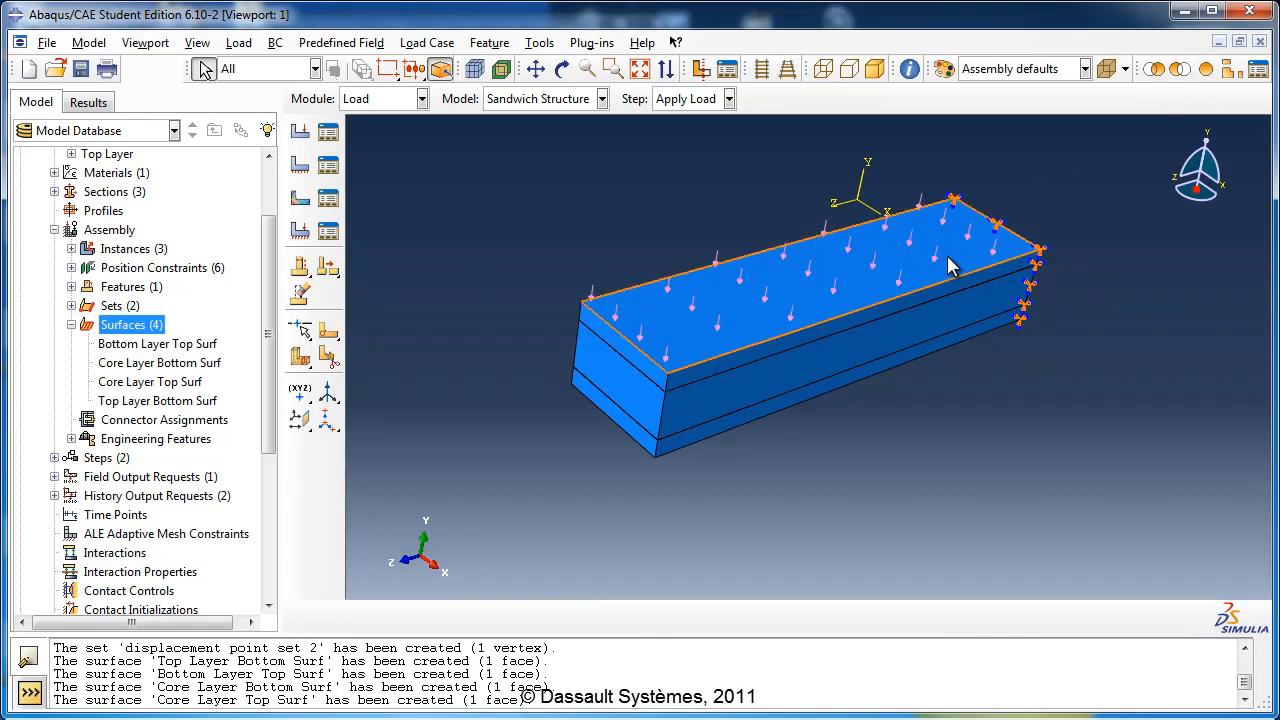
# Step: Collapse the Surfaces, Assembly and Parts branches of the model tree and bring the Constraints entry into reach
pyautogui.click(71, 324)
pyautogui.click(55, 230)
pyautogui.scroll(2, 77, 251)
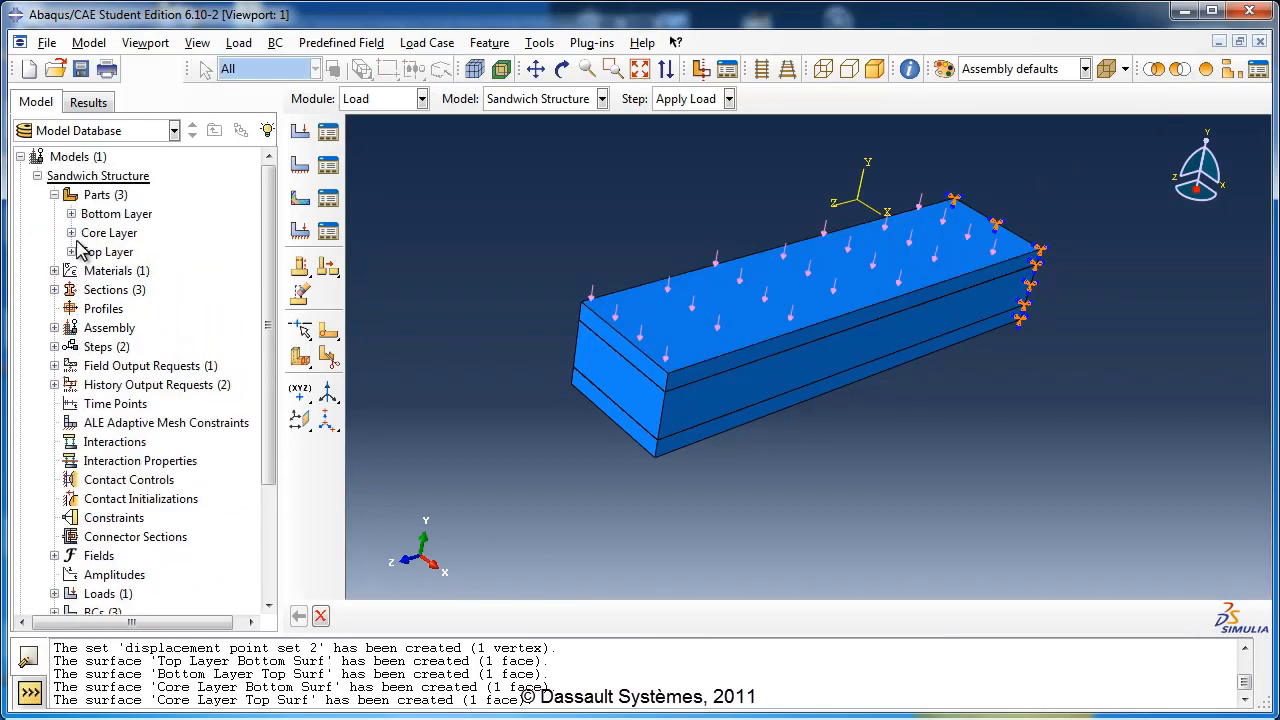
pyautogui.click(55, 195)
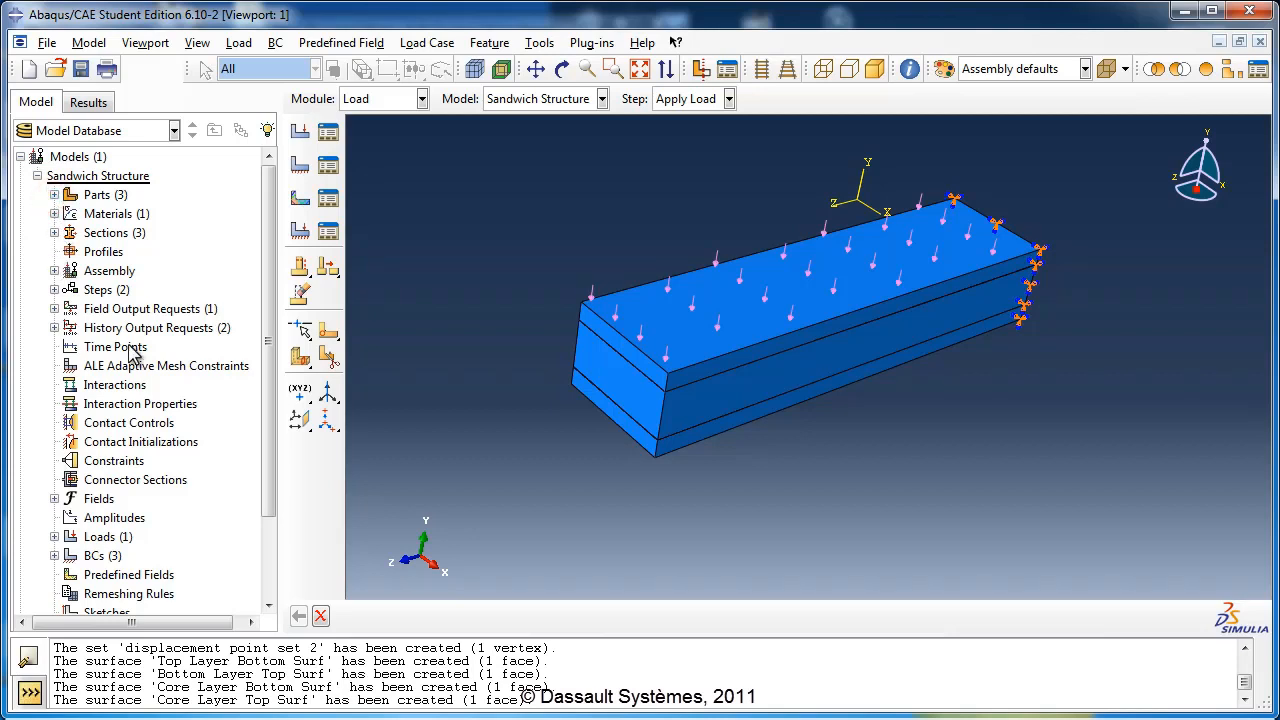
pyautogui.scroll(-3, 140, 360)
pyautogui.scroll(-1, 147, 371)
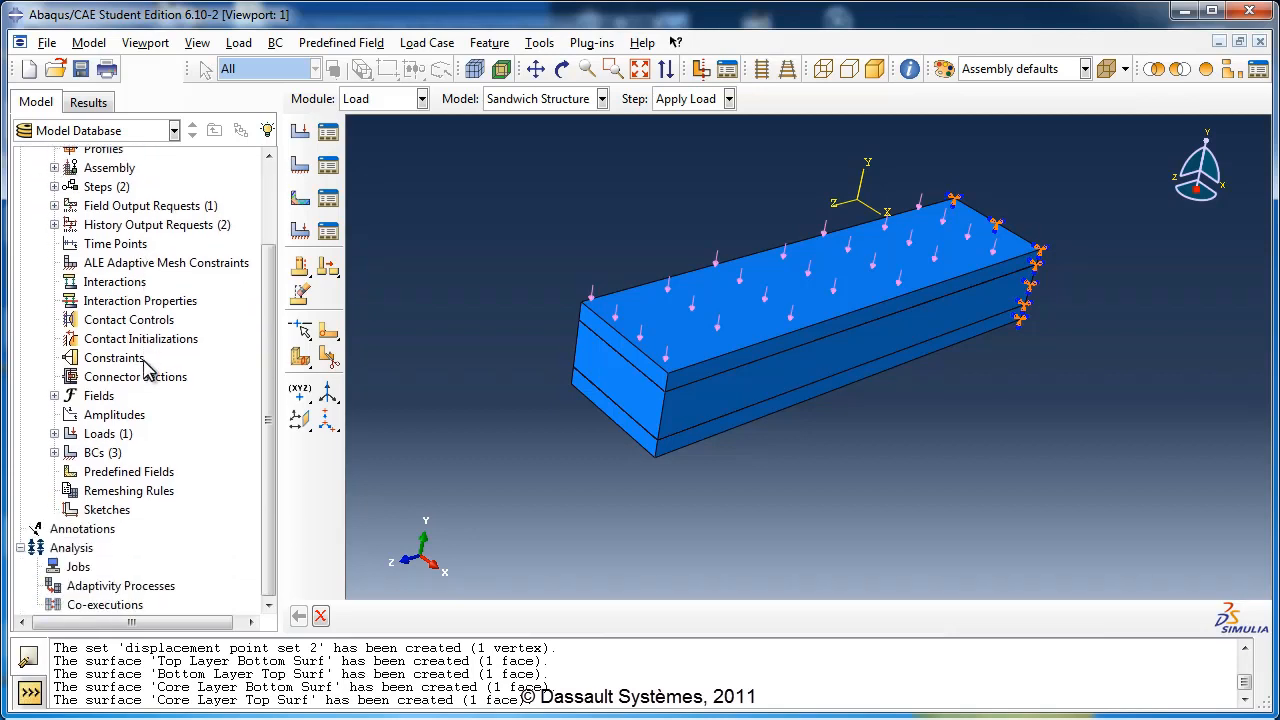
# Step: Start a new constraint of type Tie named "Tie Constraint 1"
pyautogui.click(115, 490)
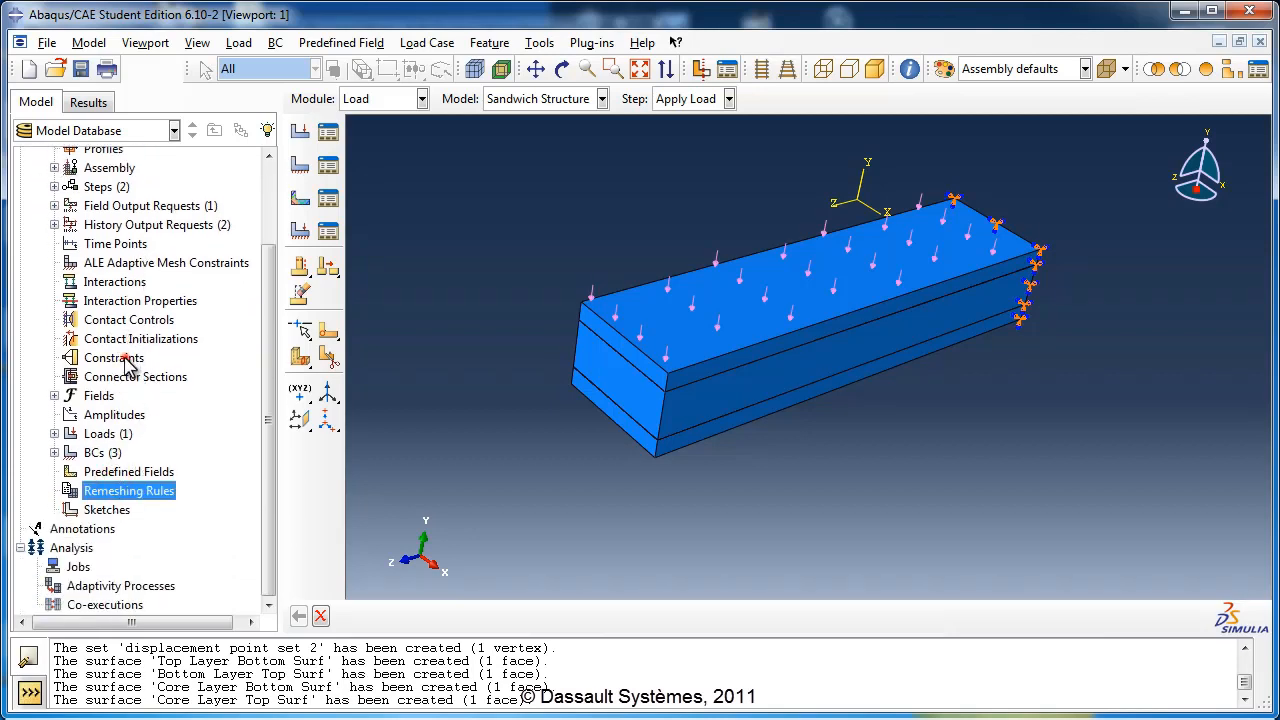
pyautogui.doubleClick(124, 358)
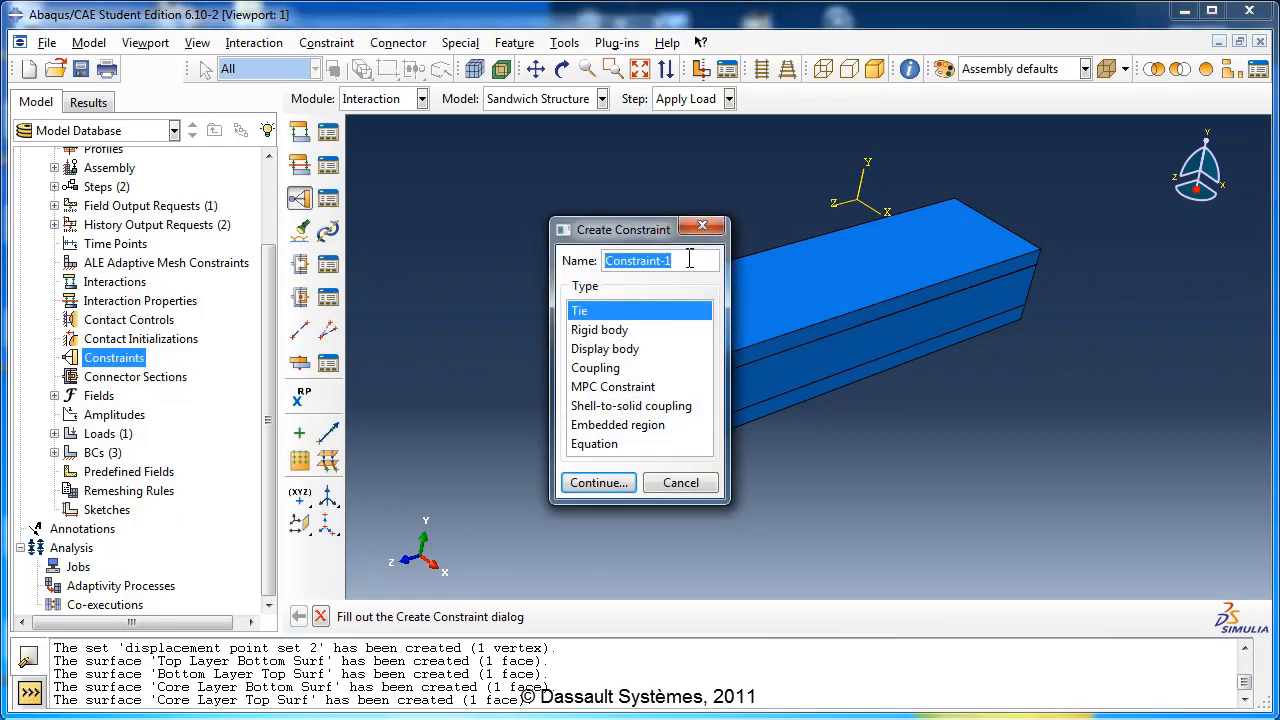
pyautogui.write('Tie')
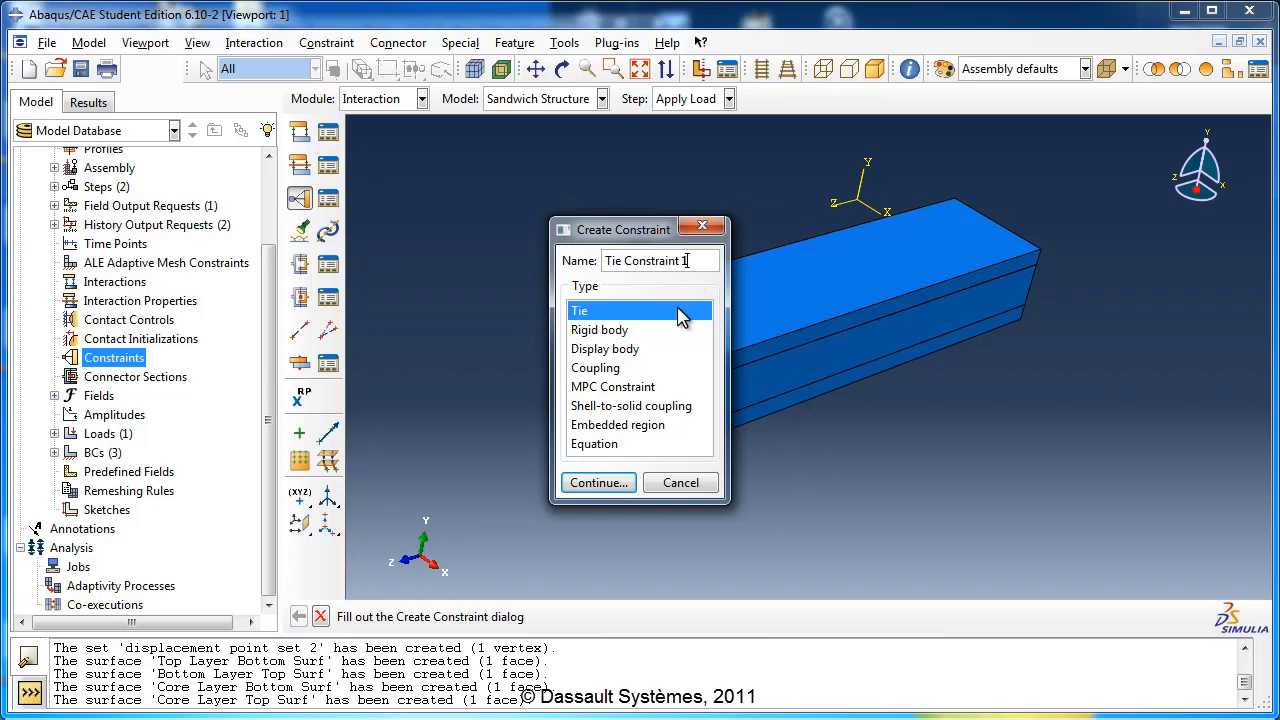
pyautogui.click(605, 482)
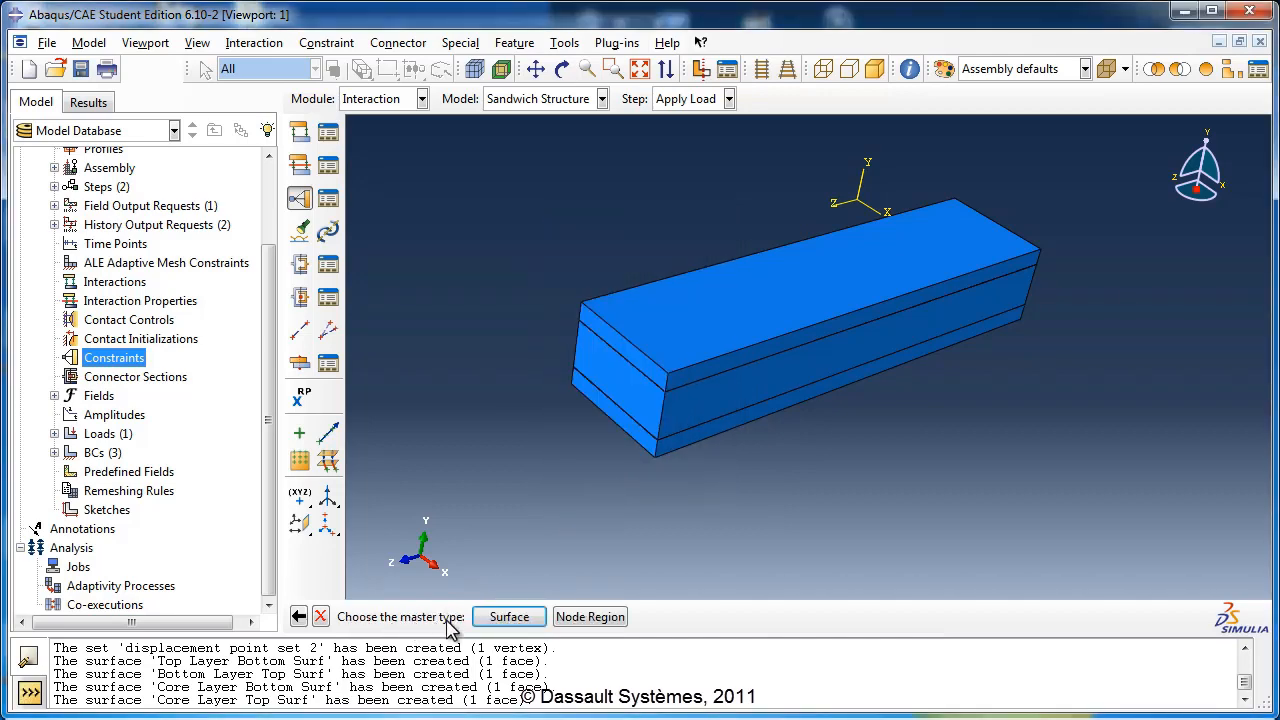
# Step: Use the named surface Core Layer Top Surf as the tie's master surface, with selections highlighted in the viewport
pyautogui.click(507, 617)
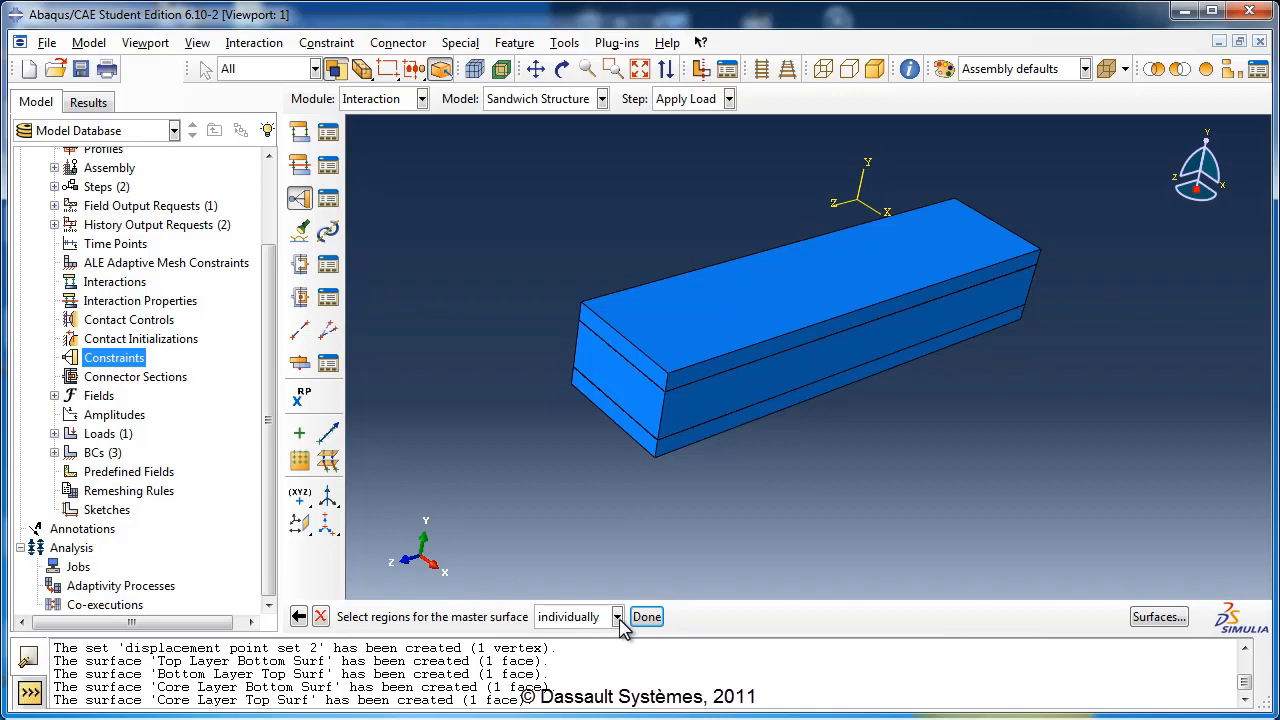
pyautogui.click(1159, 617)
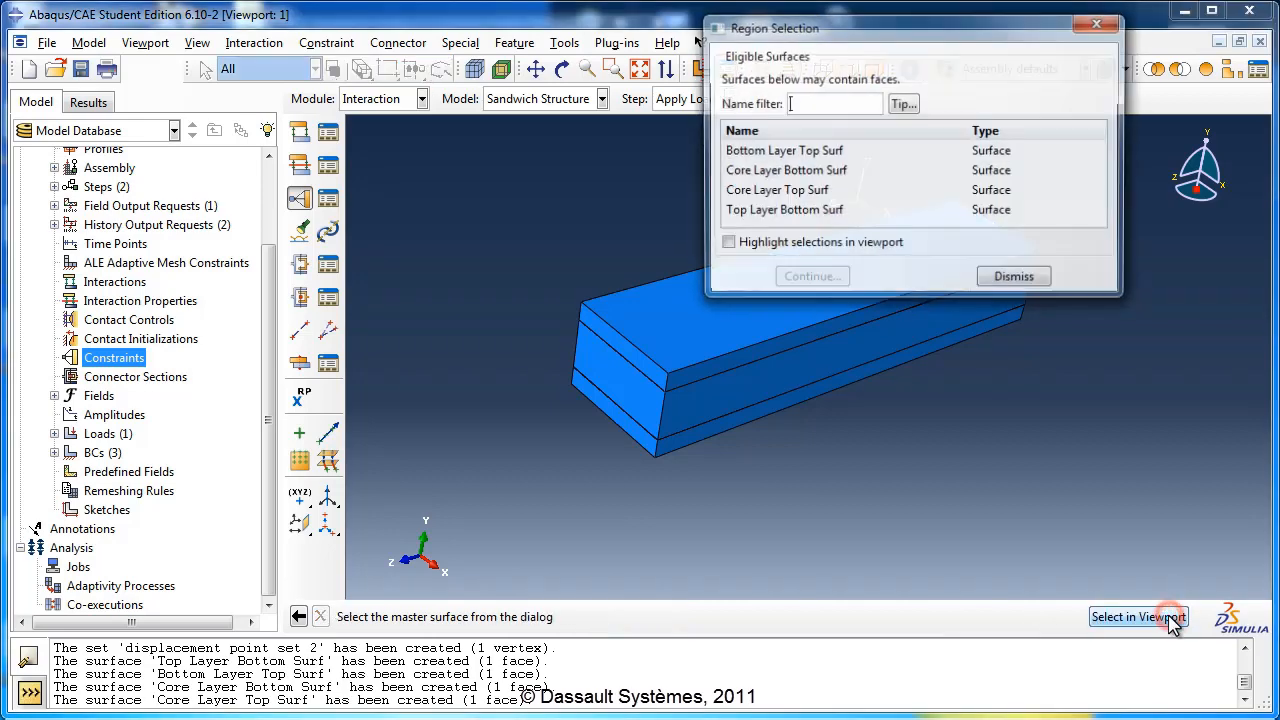
pyautogui.click(826, 191)
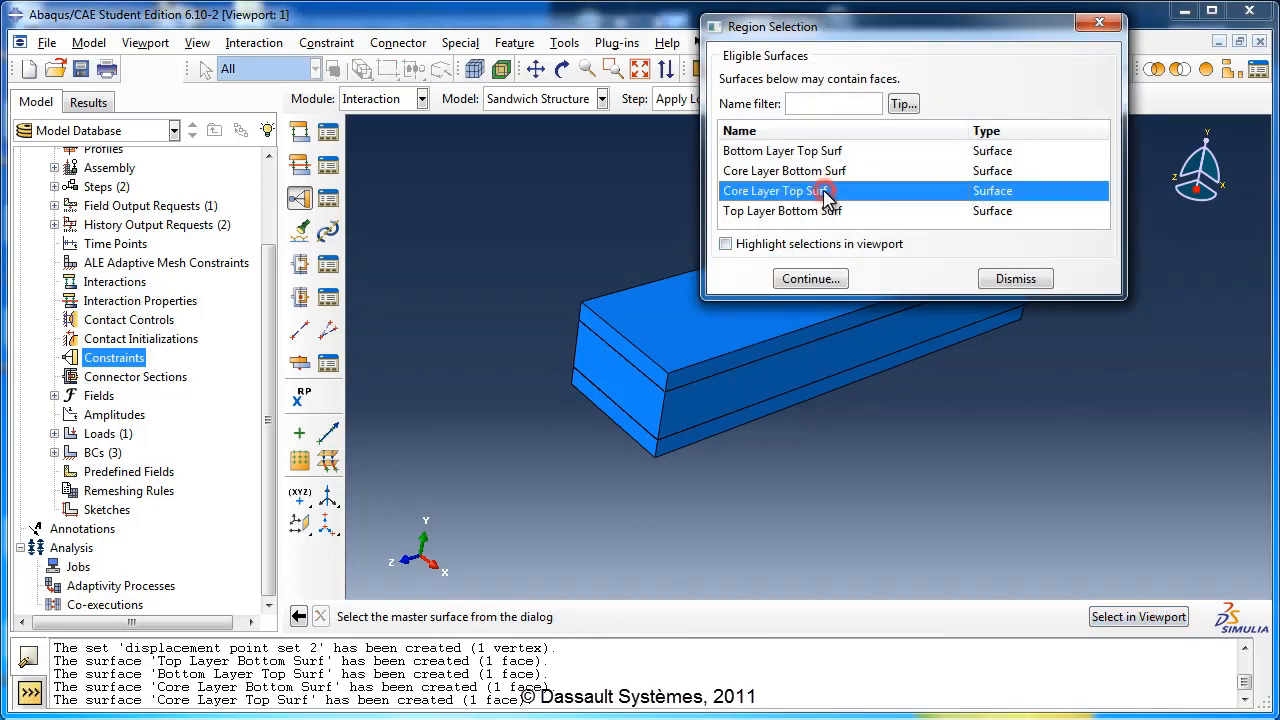
pyautogui.click(806, 243)
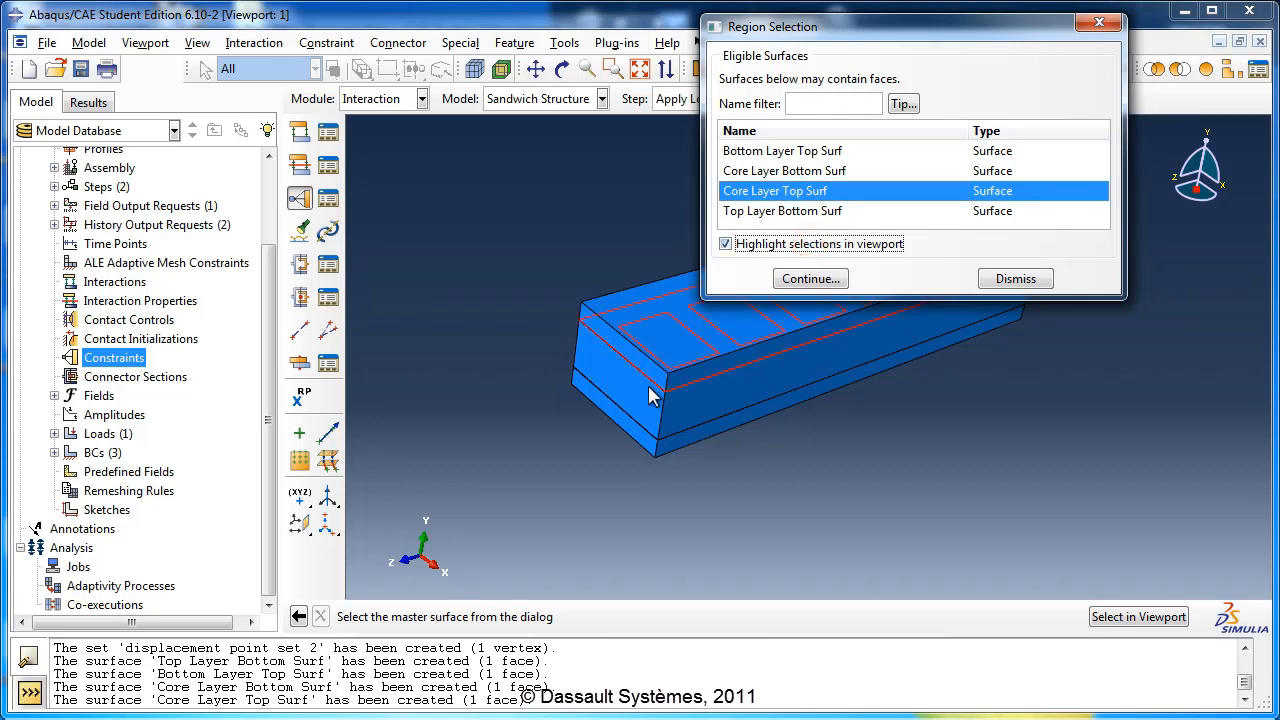
pyautogui.click(751, 246)
pyautogui.click(752, 247)
pyautogui.click(805, 280)
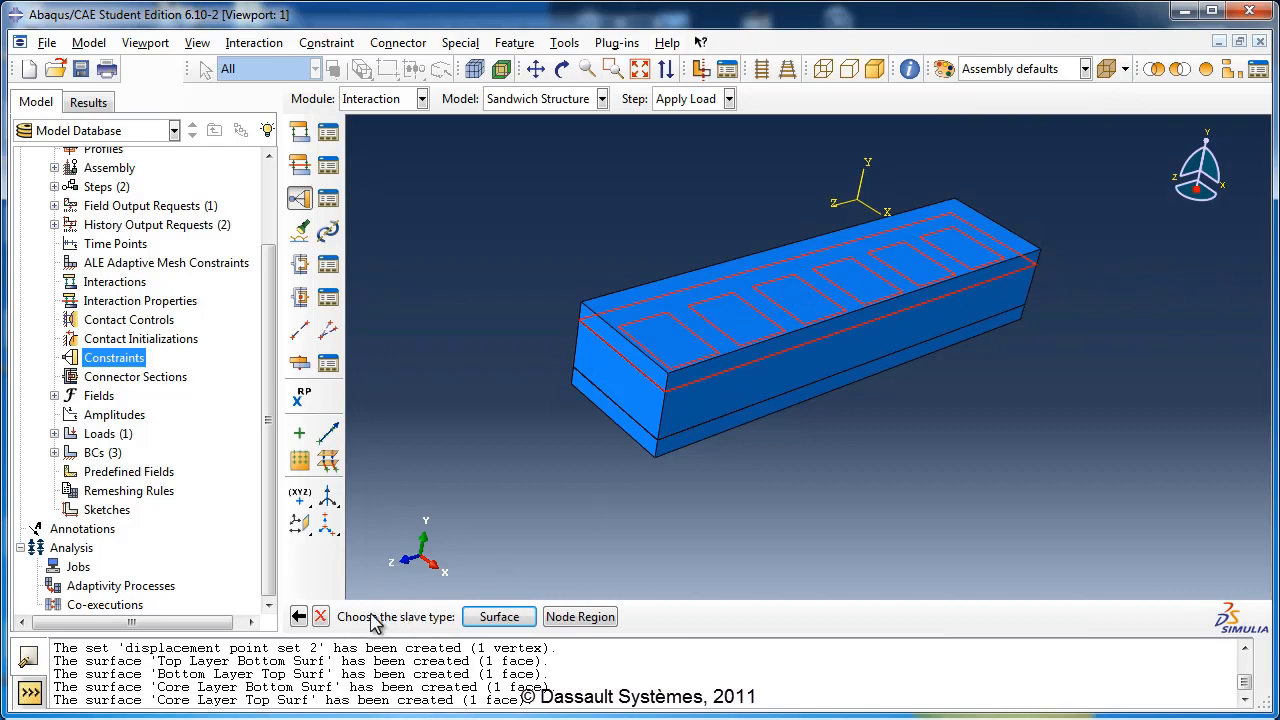
# Step: Assign the named surface Top Layer Bottom Surf as the slave surface of Tie Constraint 1
pyautogui.click(499, 619)
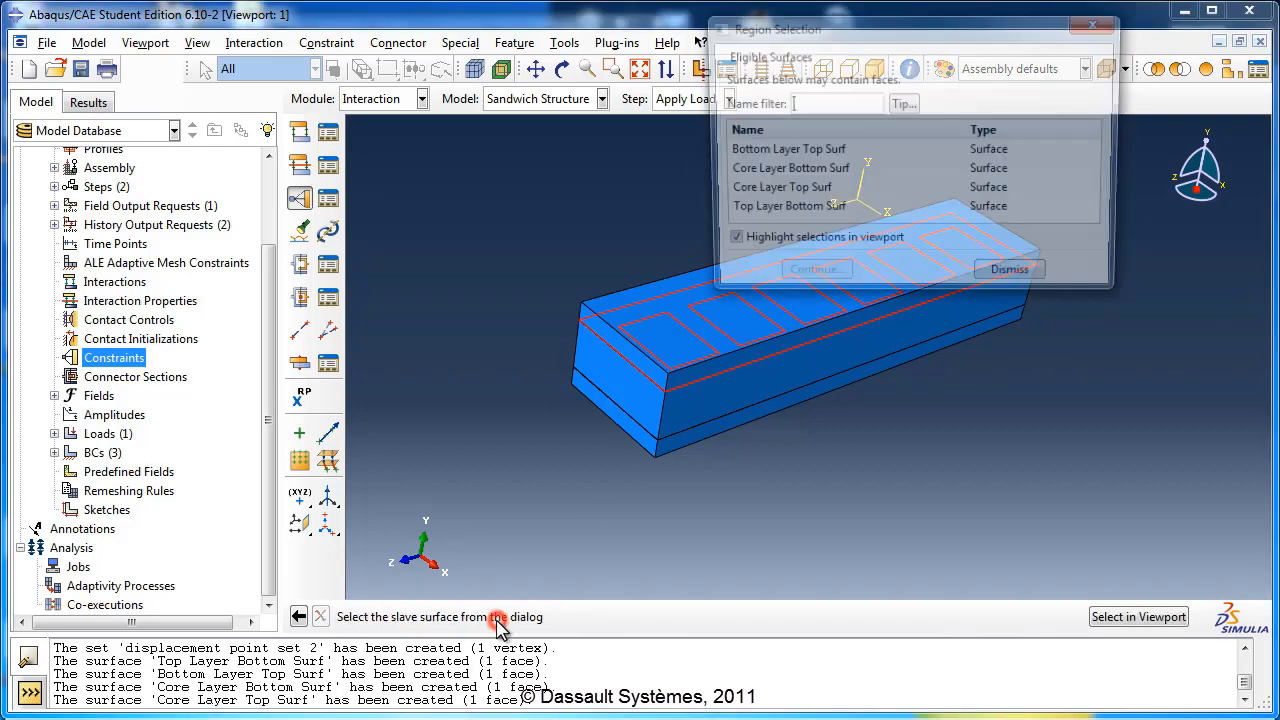
pyautogui.click(778, 215)
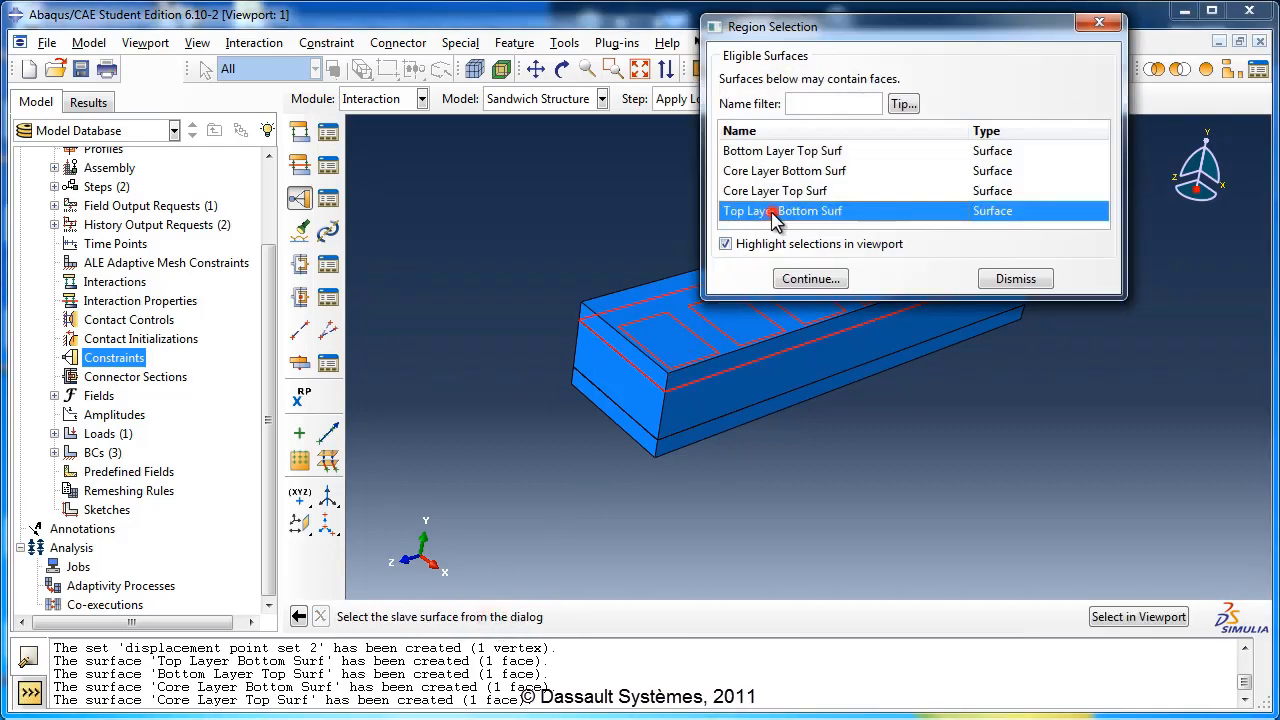
pyautogui.click(795, 282)
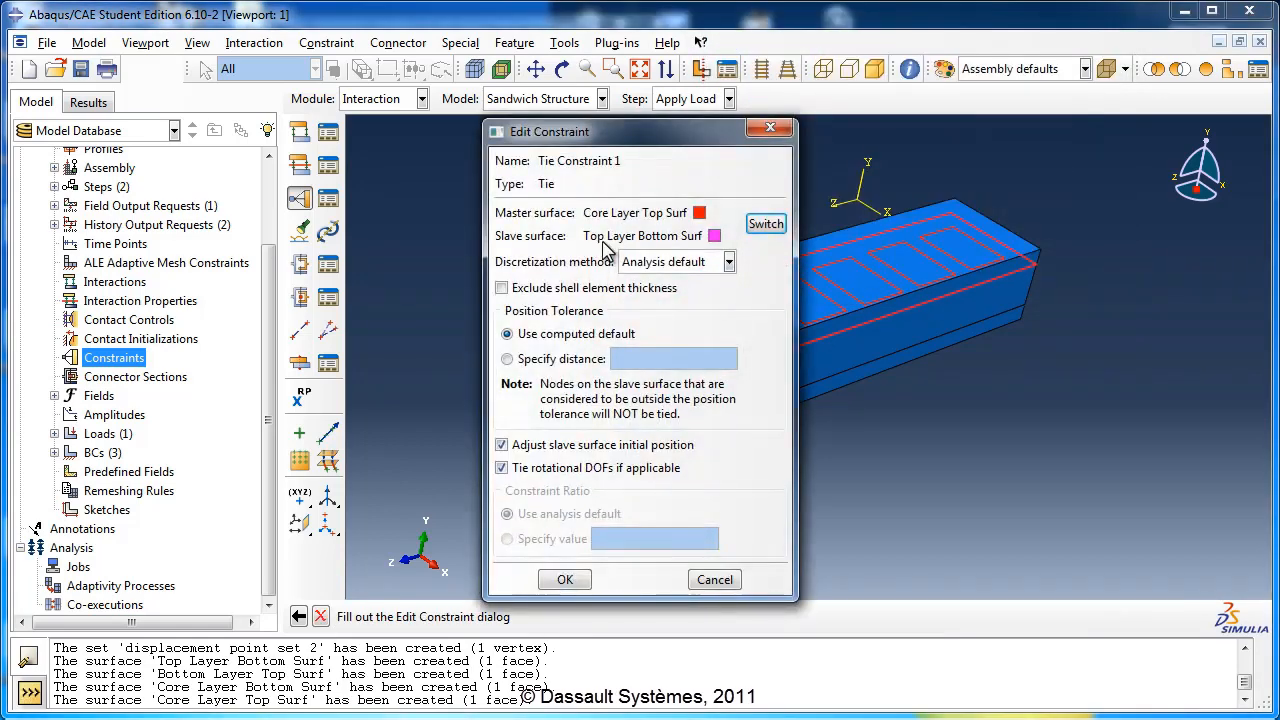
# Step: Accept Tie Constraint 1 with Core Layer Top Surf as master and the Analysis default discretization method
pyautogui.moveTo(670, 142); pyautogui.dragTo(1084, 127)
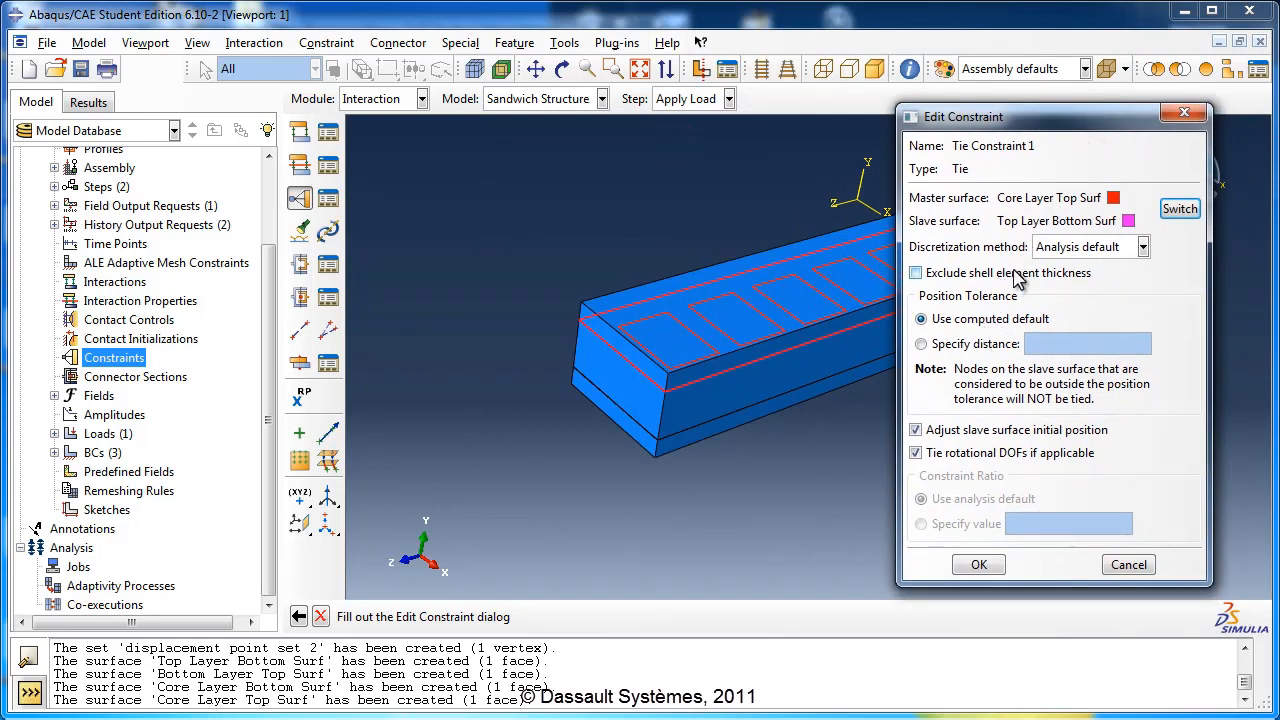
pyautogui.click(1174, 212)
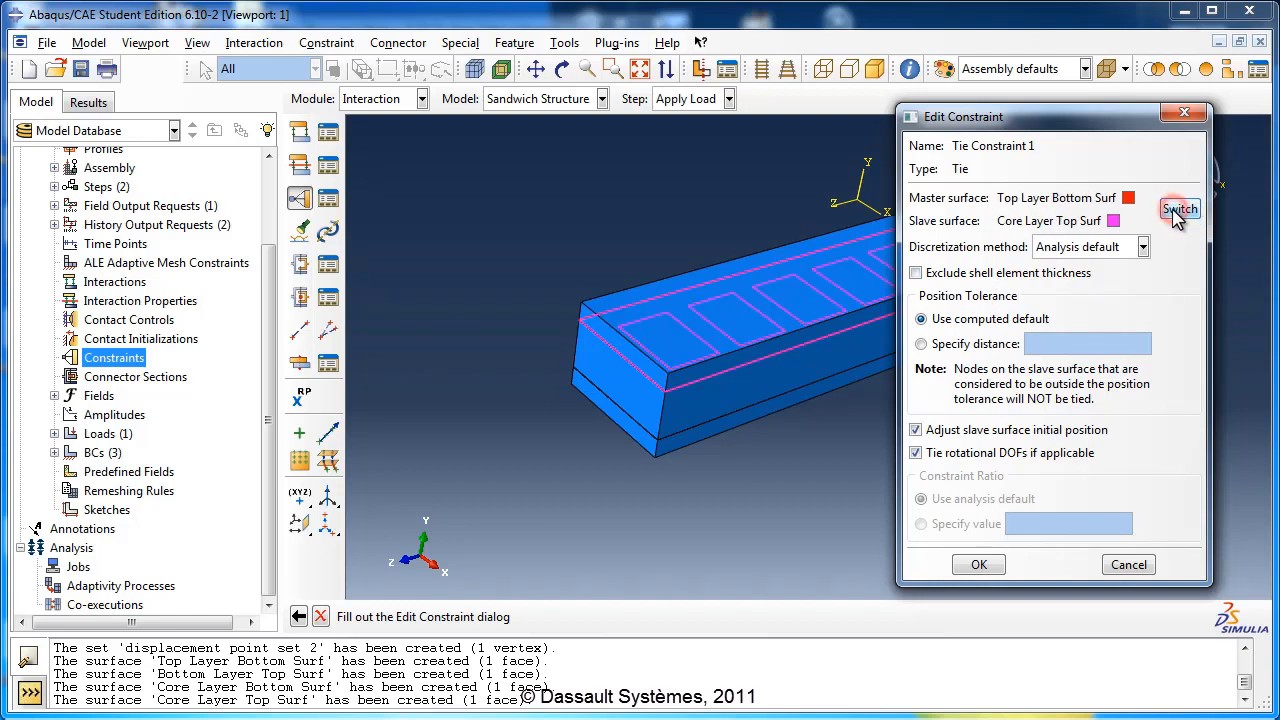
pyautogui.click(1180, 216)
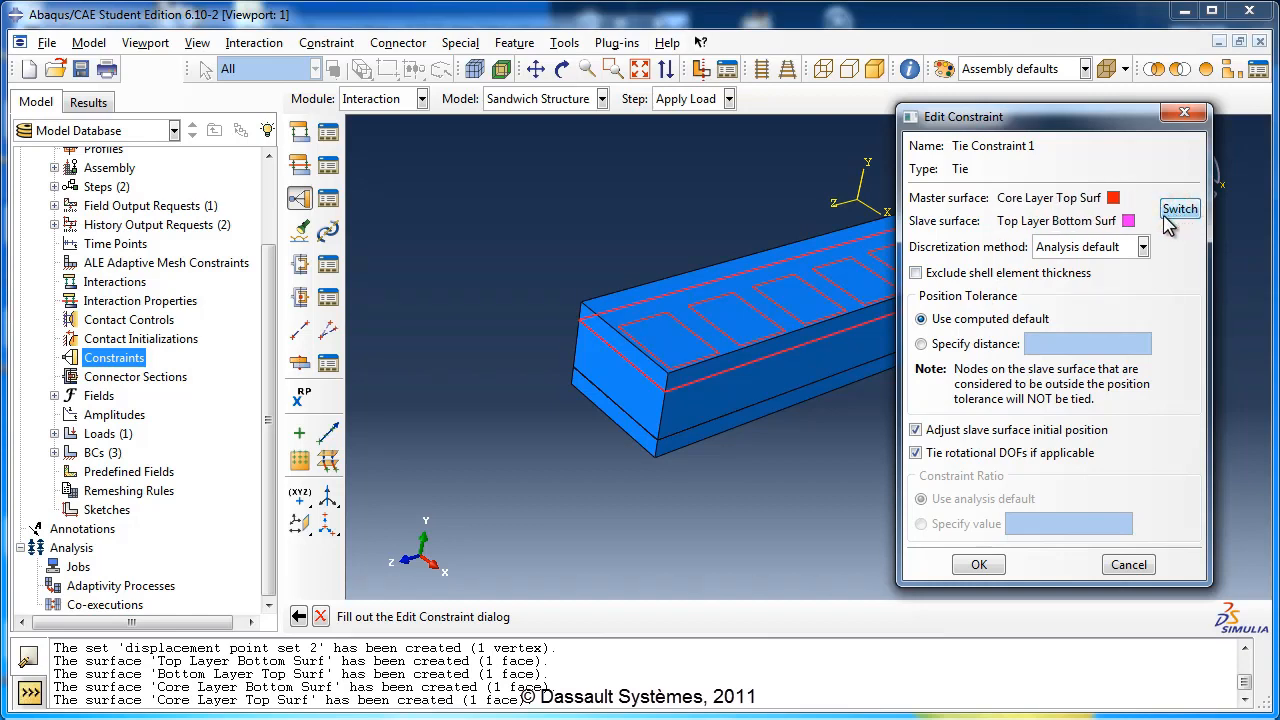
pyautogui.click(1125, 252)
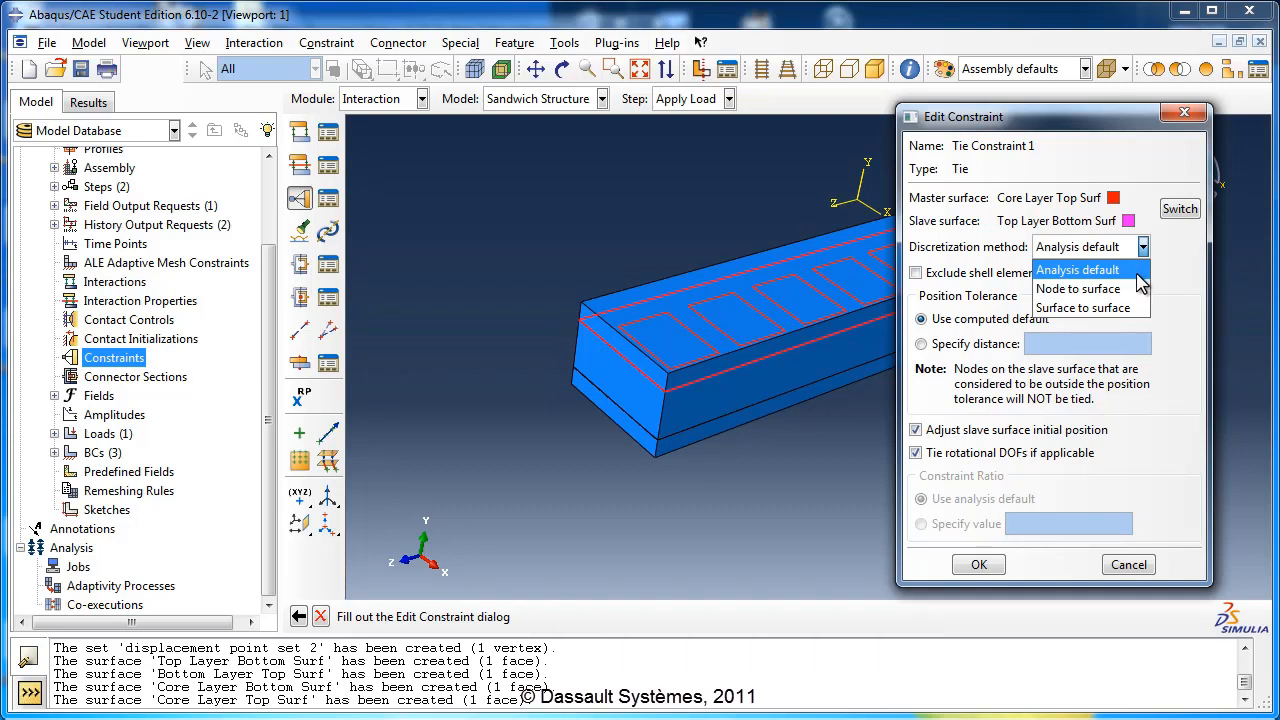
pyautogui.click(1137, 272)
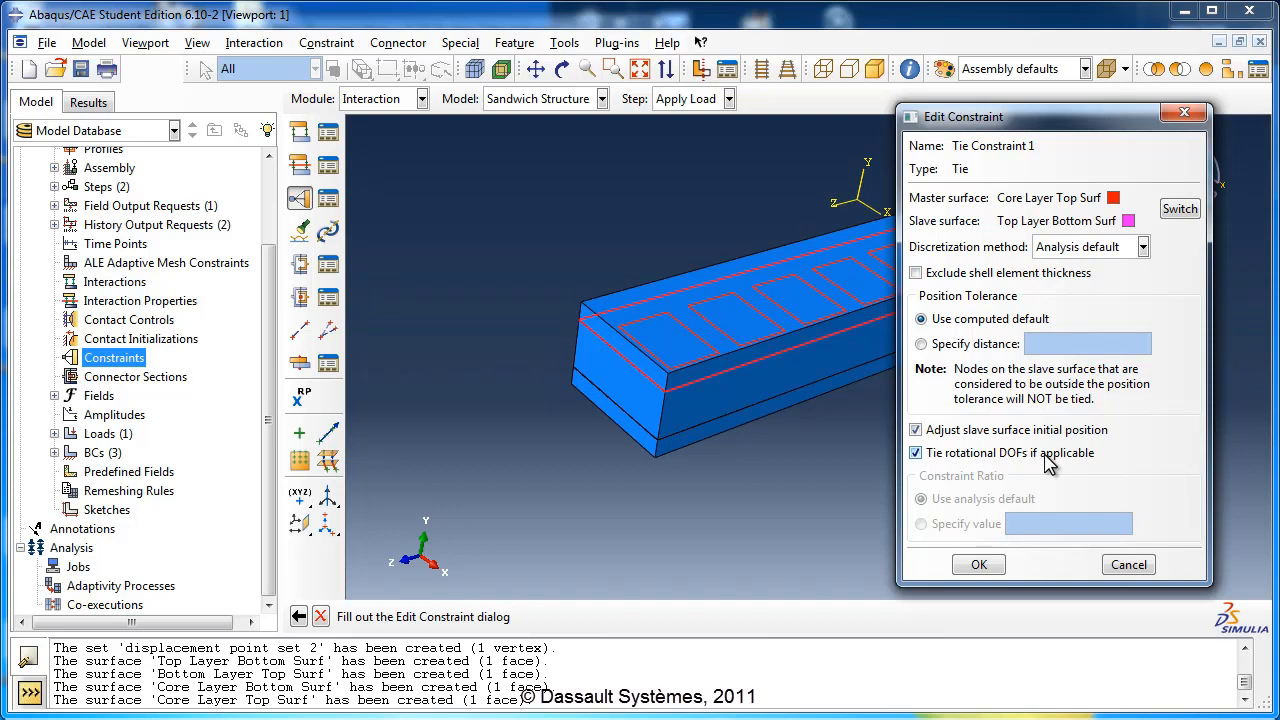
pyautogui.click(975, 564)
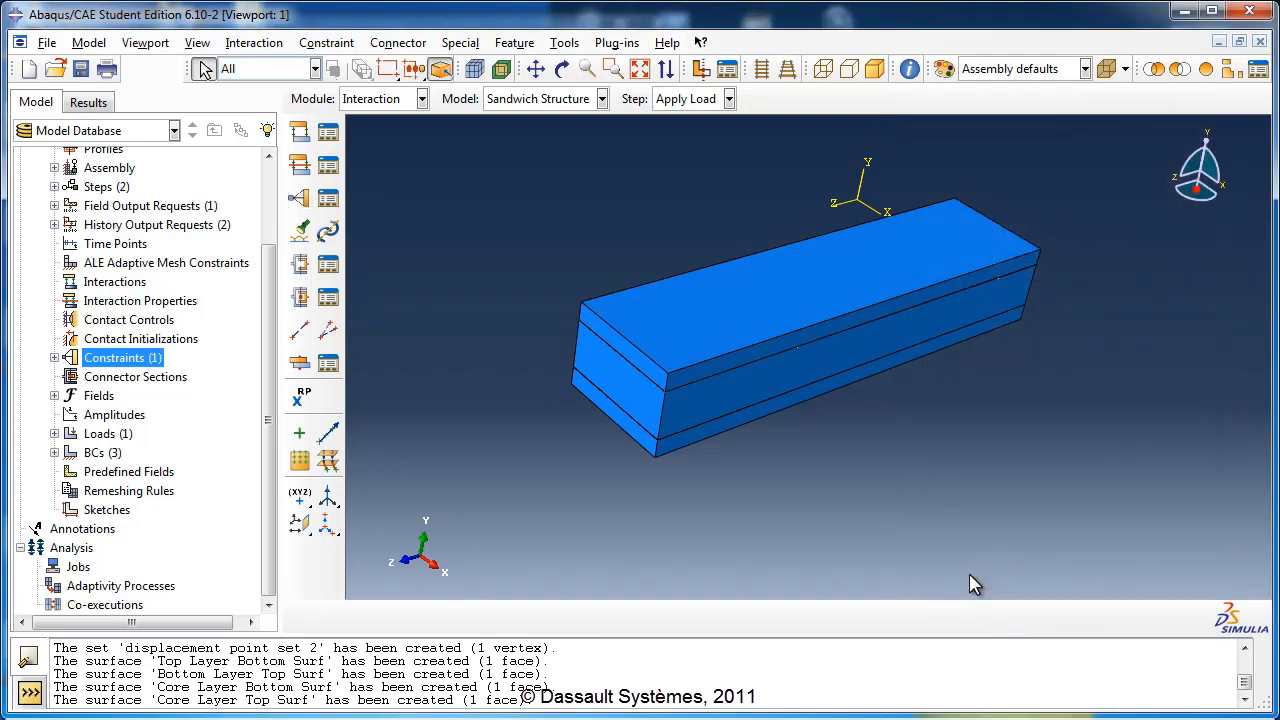
# Step: Start a second constraint of type Tie named "Tie Constraint 2"
pyautogui.doubleClick(58, 358)
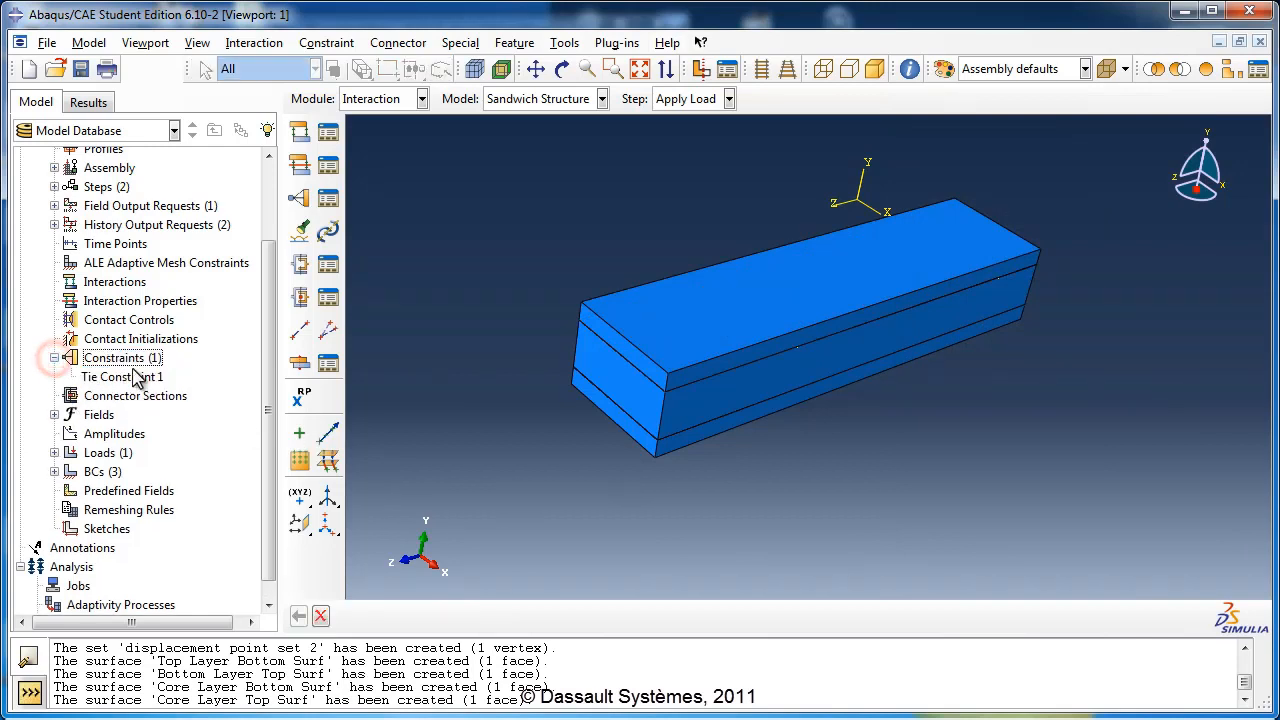
pyautogui.write('Ti')
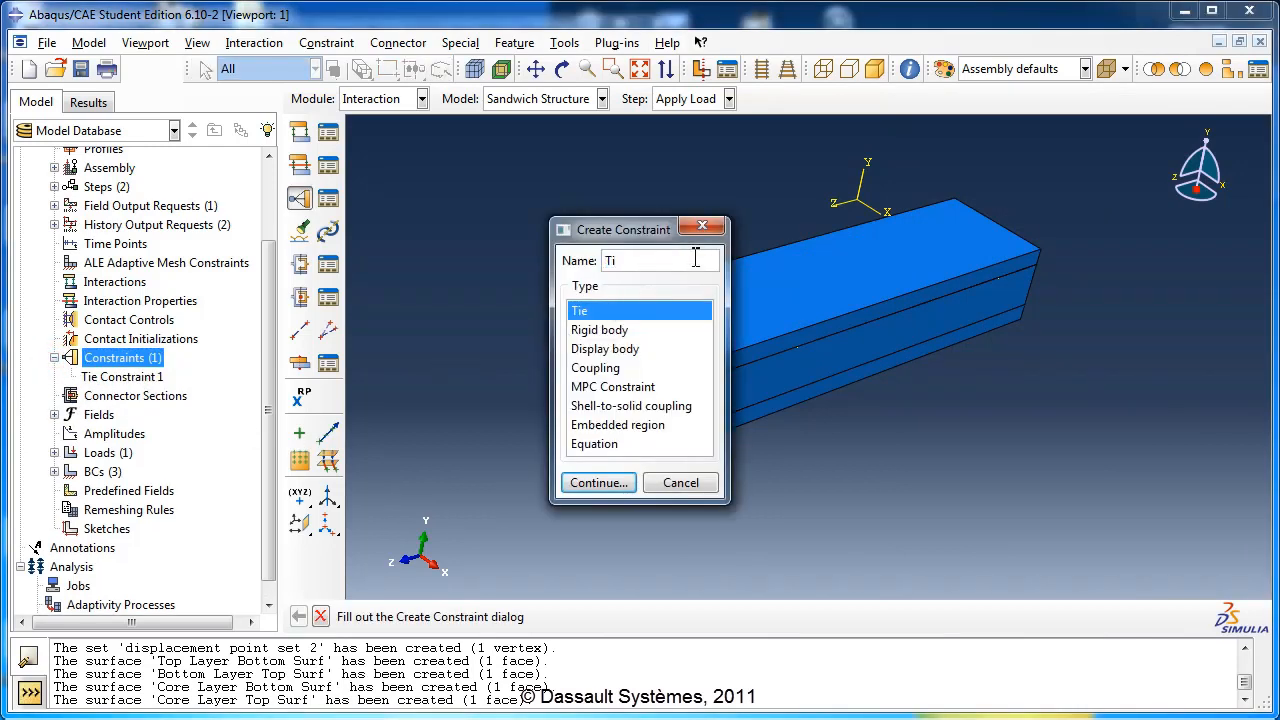
pyautogui.write('e Constraint 2')
pyautogui.click(596, 483)
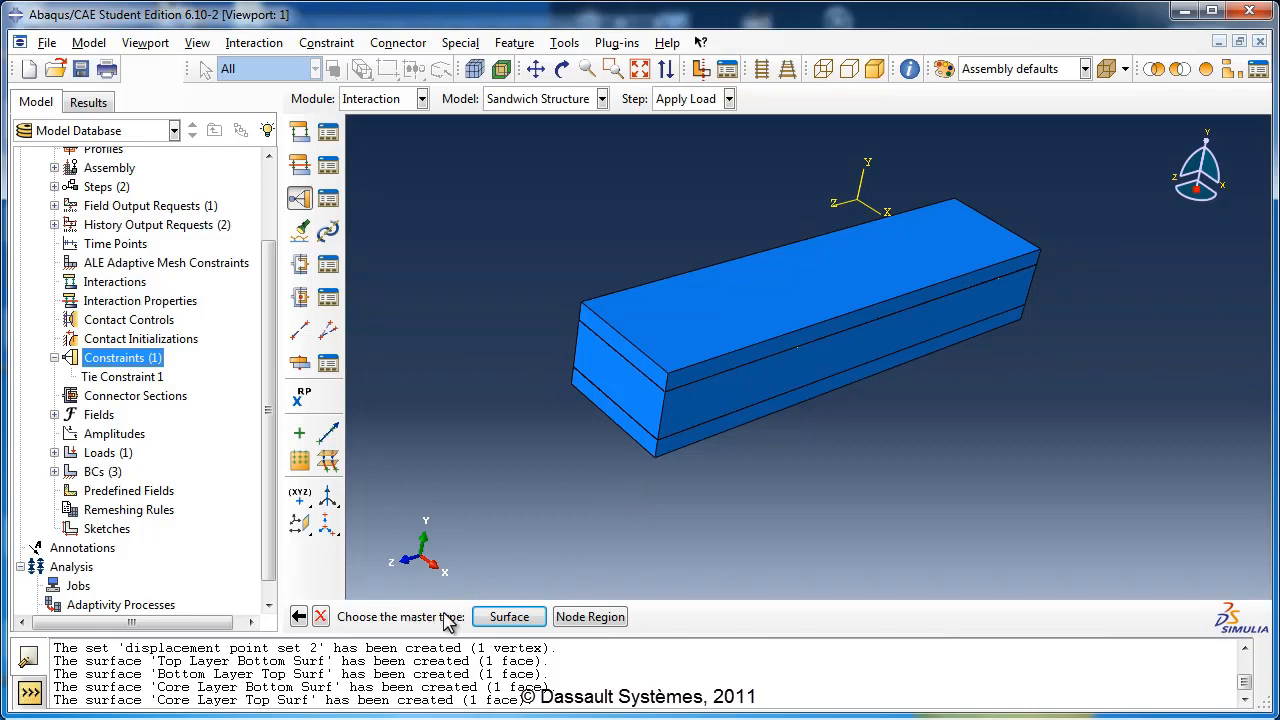
# Step: Use the named surface Core Layer Bottom Surf as the master surface of Tie Constraint 2
pyautogui.click(508, 616)
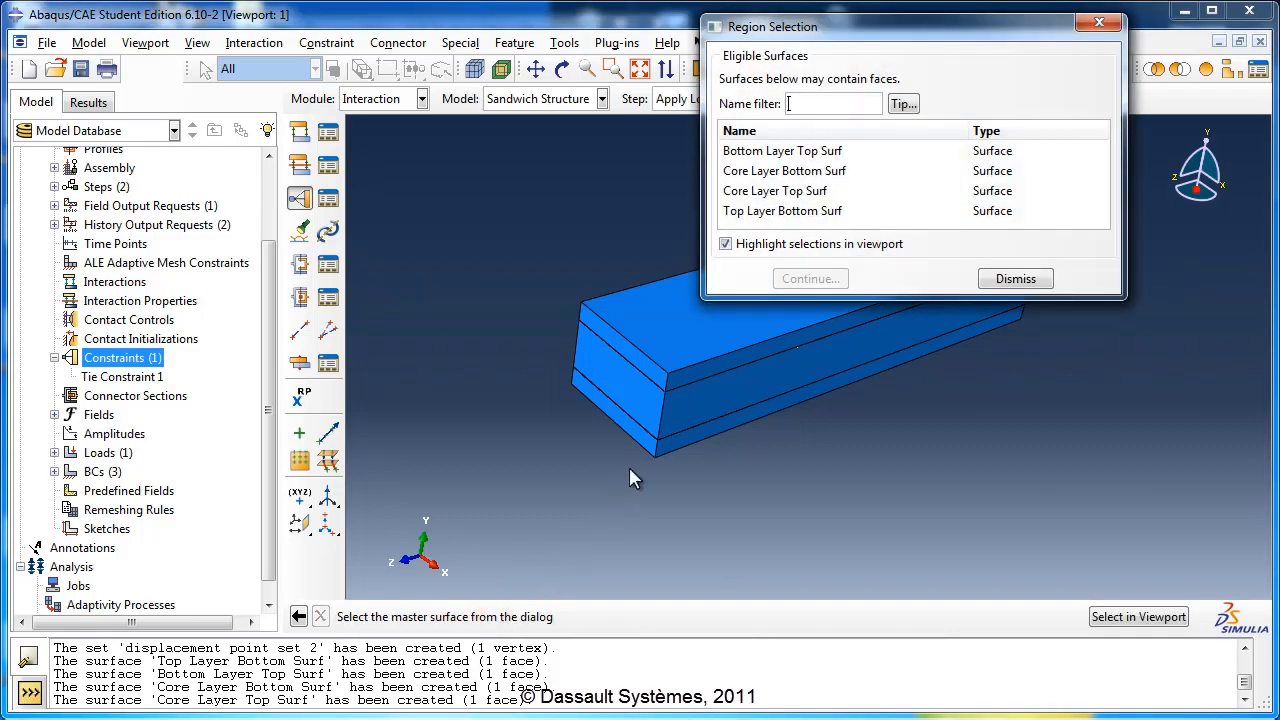
pyautogui.click(832, 171)
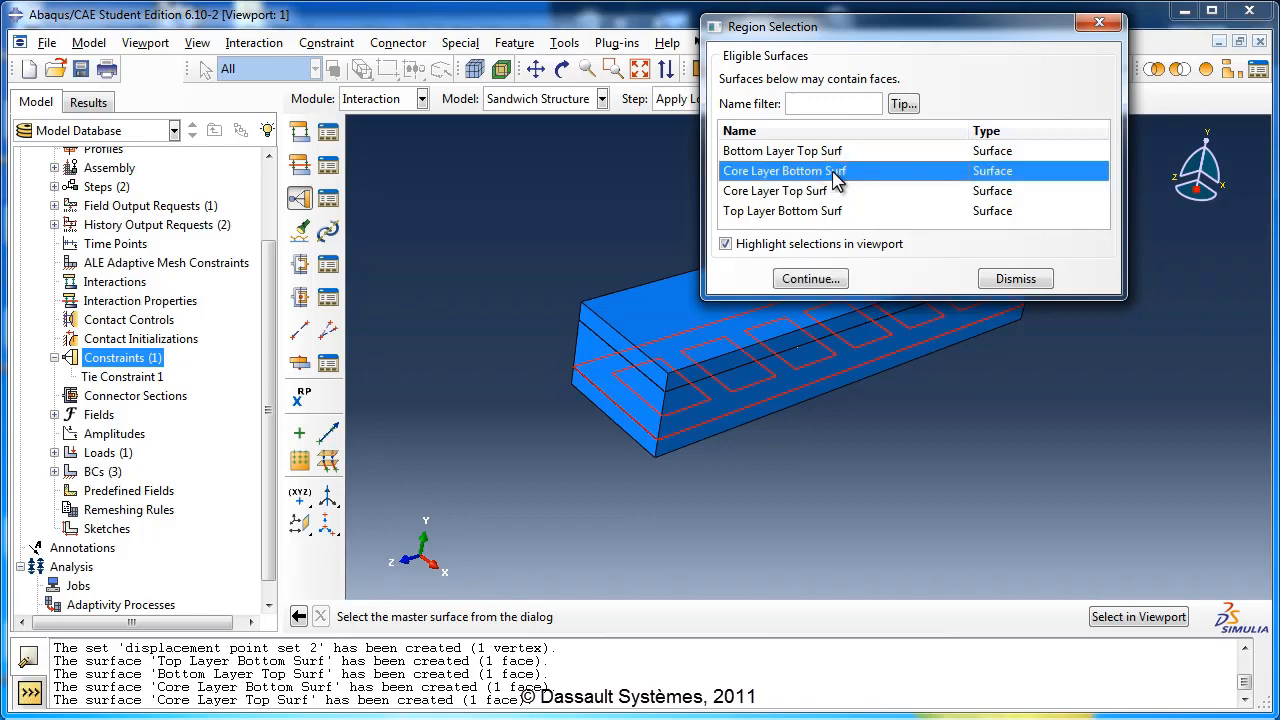
pyautogui.click(776, 246)
pyautogui.click(767, 248)
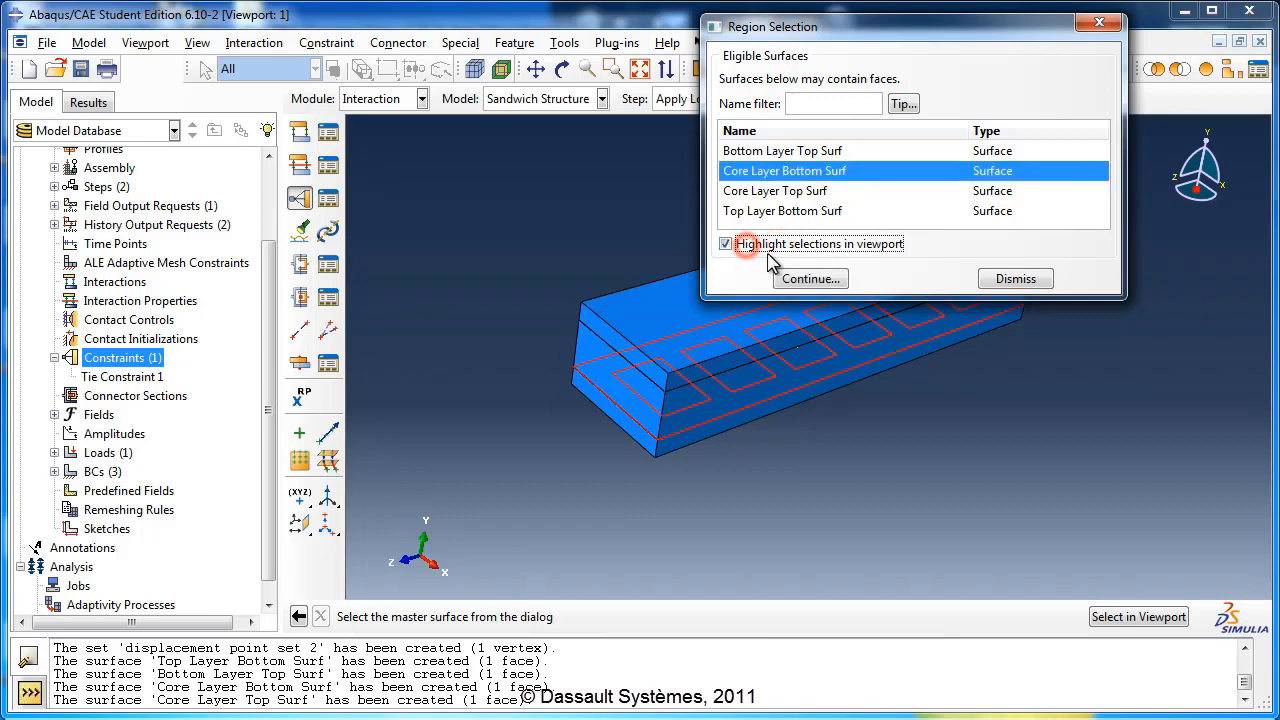
pyautogui.click(812, 279)
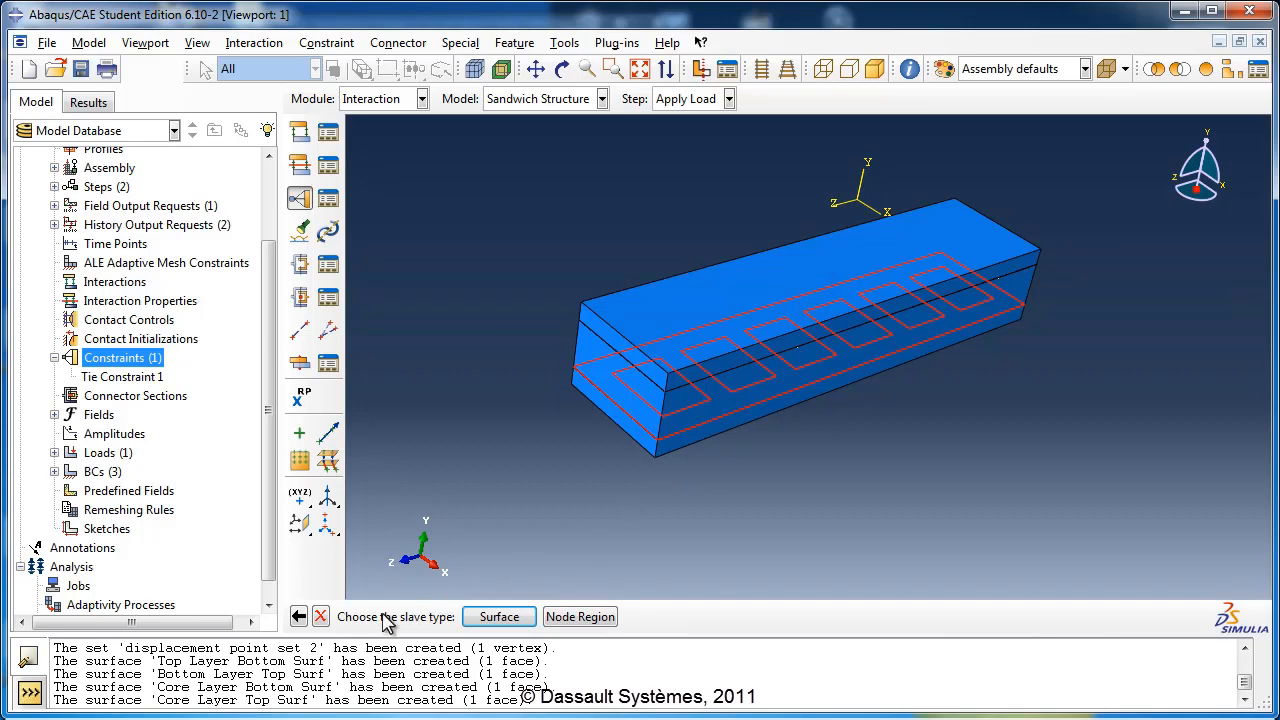
# Step: Assign Bottom Layer Top Surf as the slave surface of Tie Constraint 2 and accept the constraint with its default settings
pyautogui.click(499, 617)
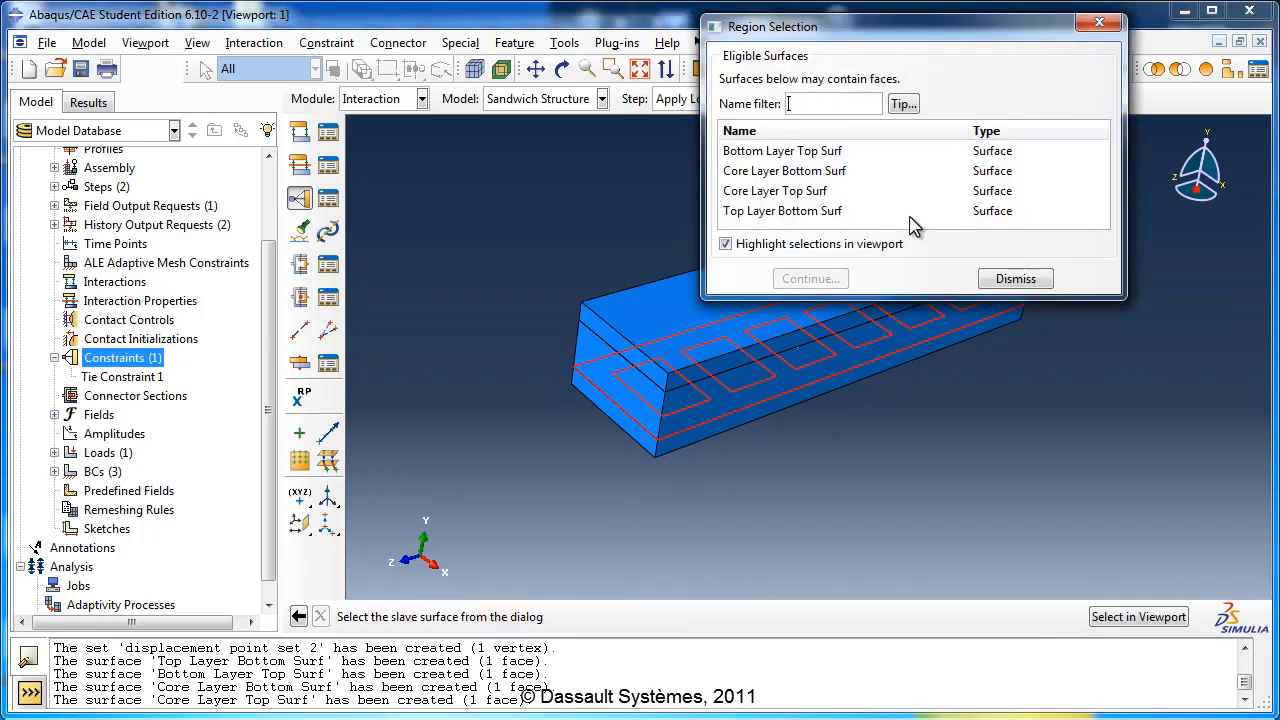
pyautogui.click(852, 150)
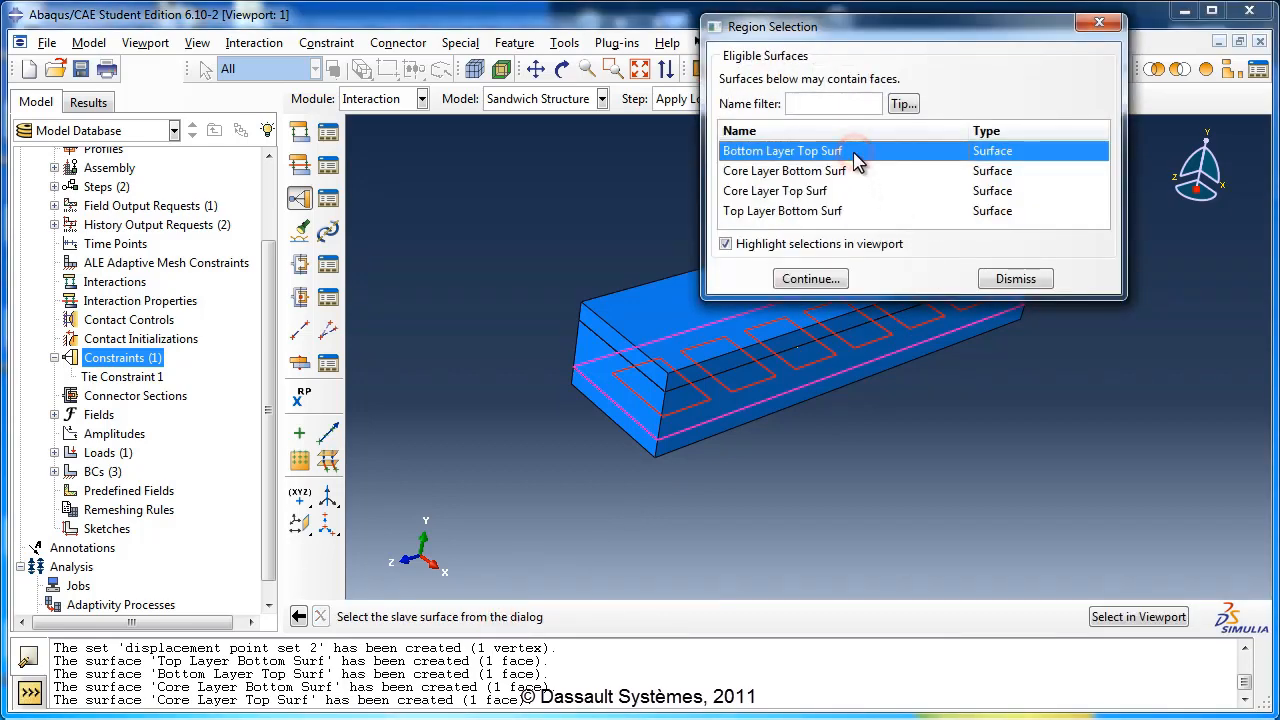
pyautogui.click(820, 280)
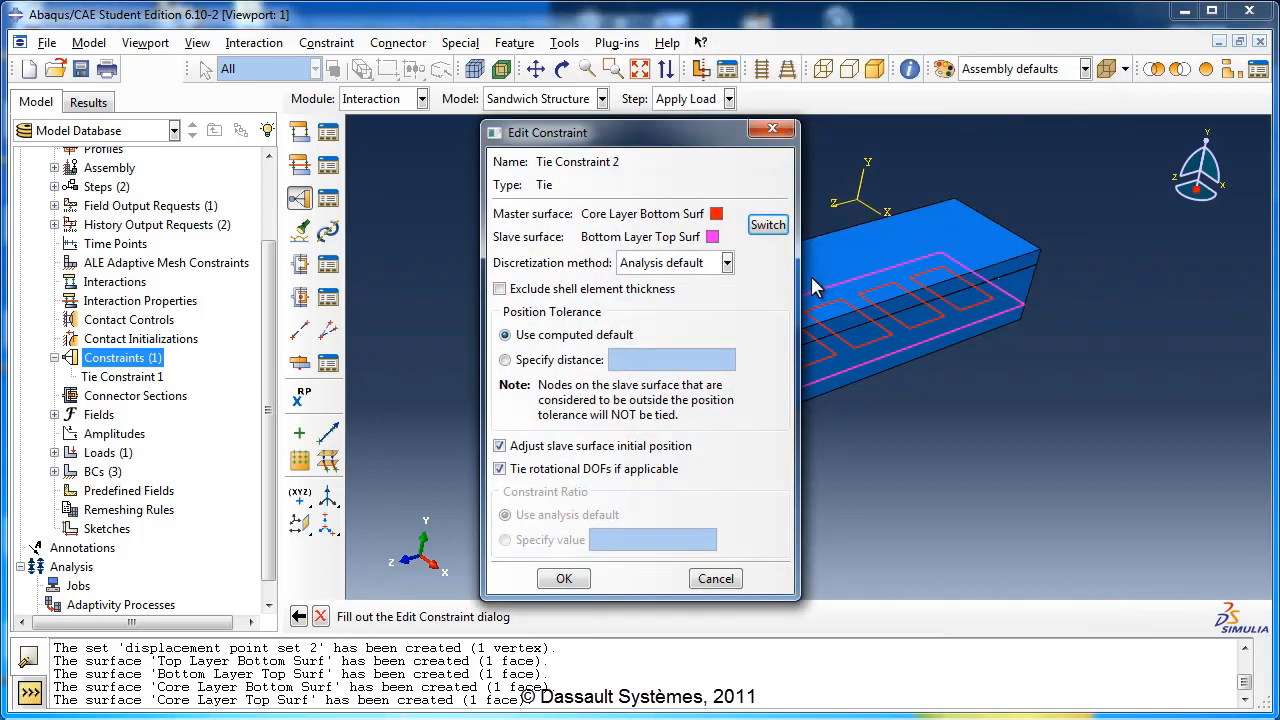
pyautogui.moveTo(712, 132); pyautogui.dragTo(805, 101)
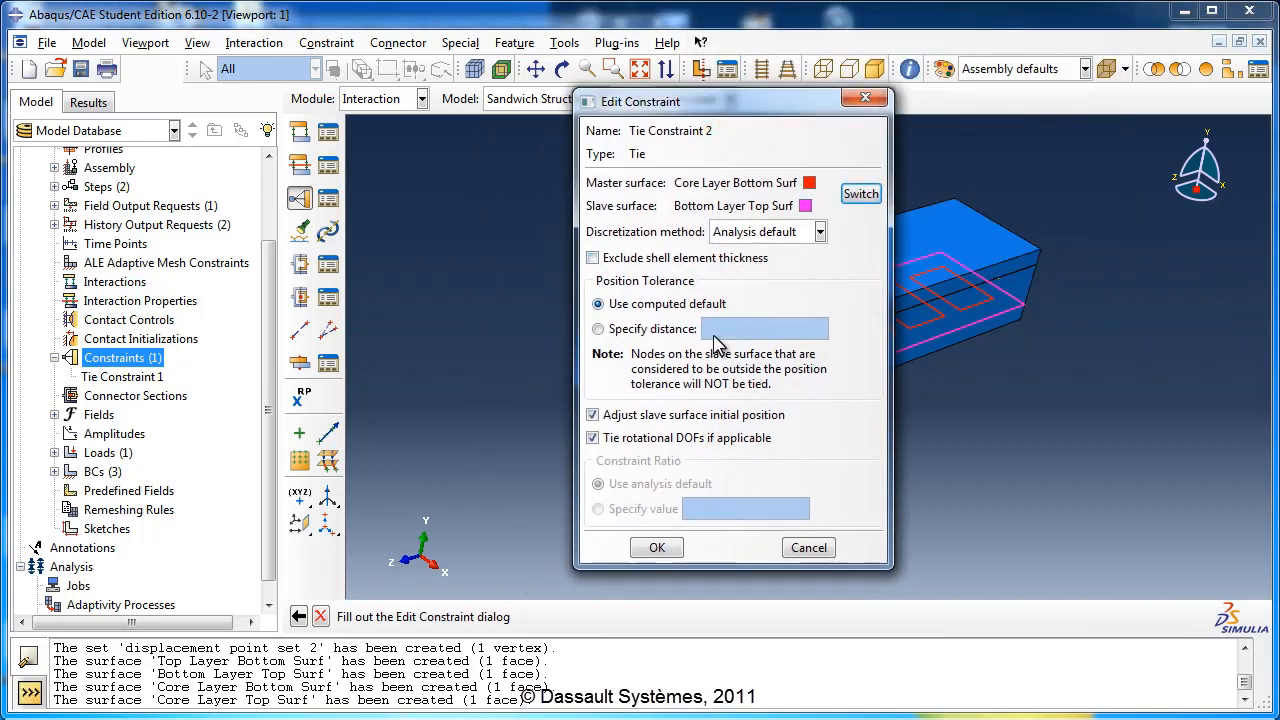
pyautogui.click(656, 548)
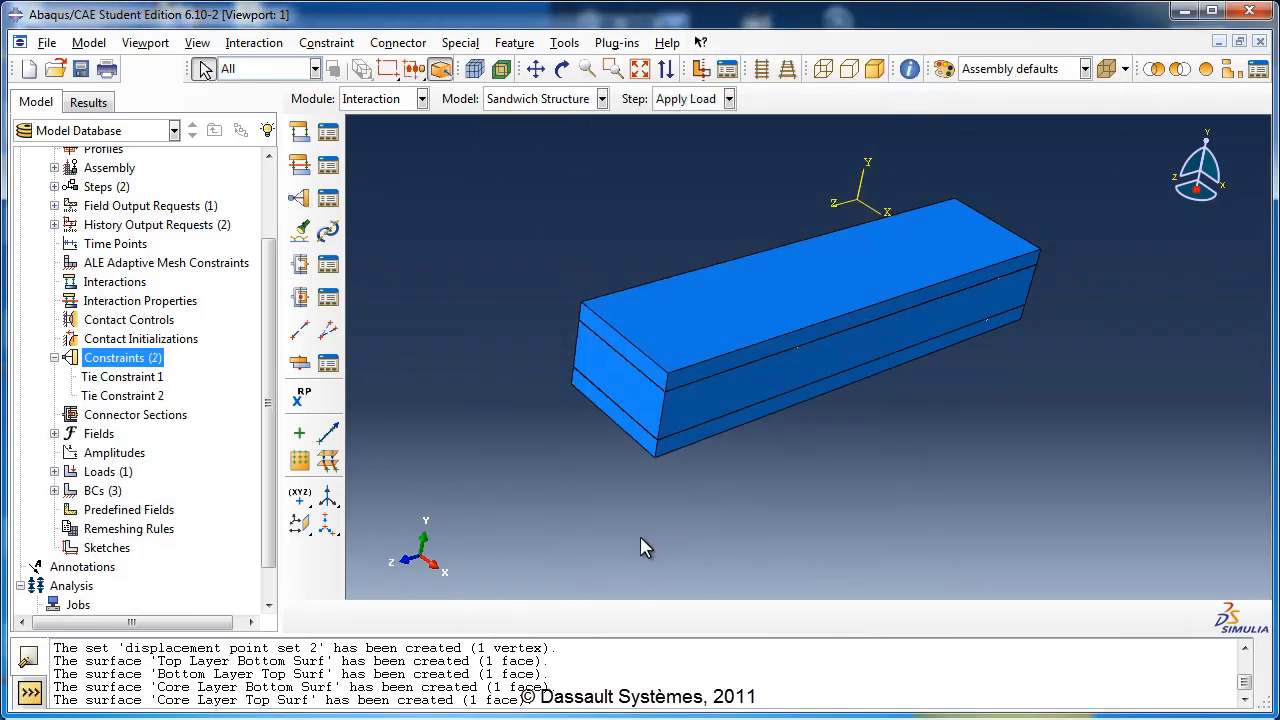
# Step: Review the surfaces highlighted for Tie Constraint 1 and Tie Constraint 2, and collapse the Constraints branch
pyautogui.click(145, 377)
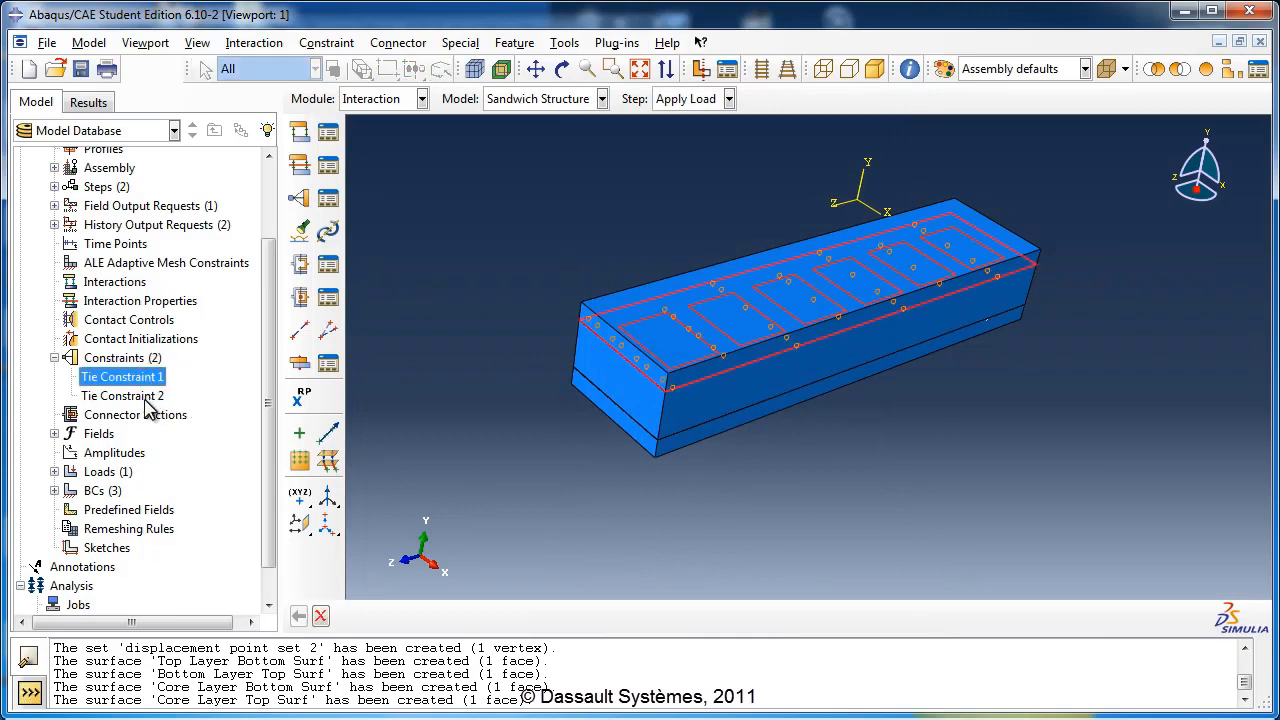
pyautogui.click(145, 396)
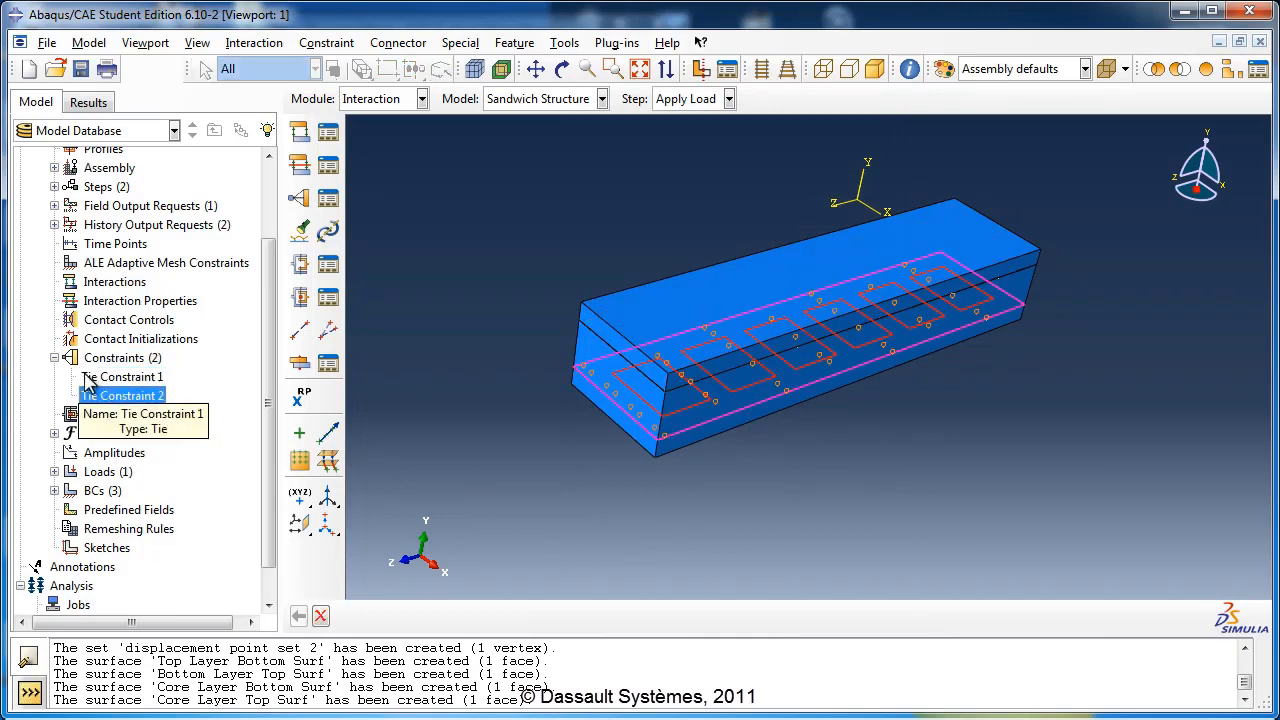
pyautogui.click(54, 357)
# Step: Open the Bottom Layer part for meshing and assign it the Standard, linear 3D Stress element type C3D8R with reduced integration
pyautogui.scroll(2, 138, 398)
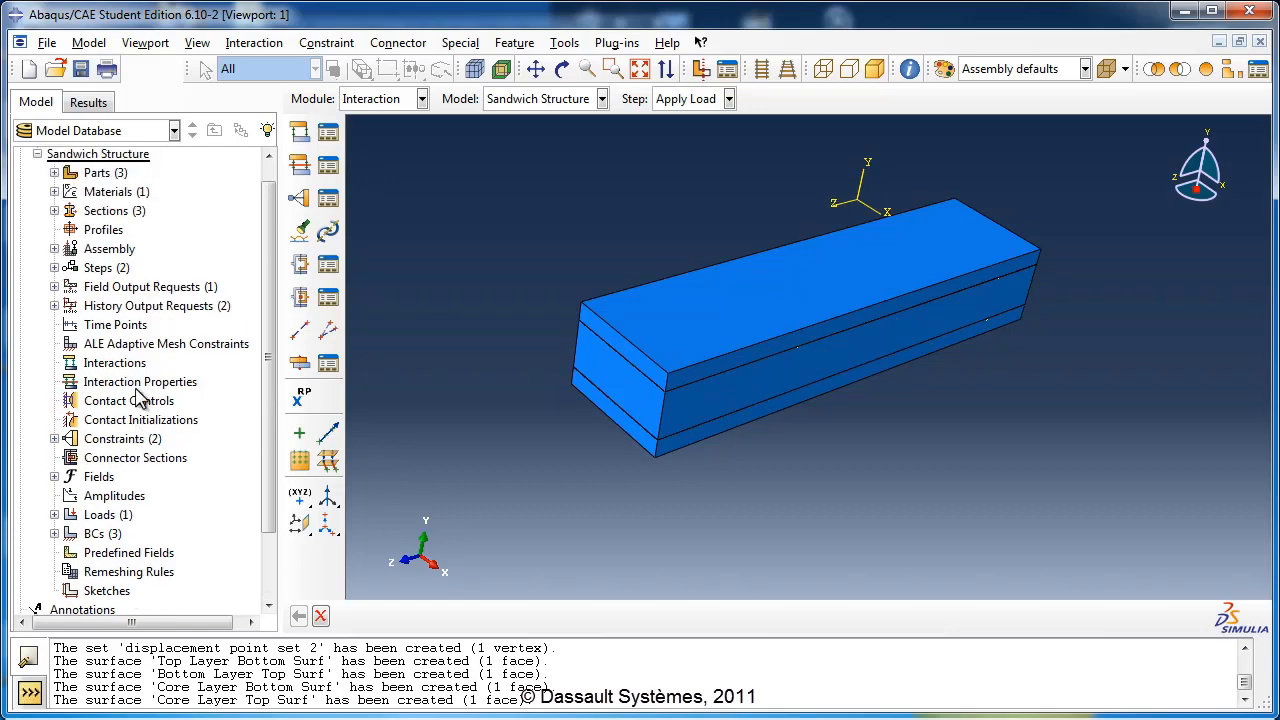
pyautogui.scroll(1, 138, 398)
pyautogui.click(54, 195)
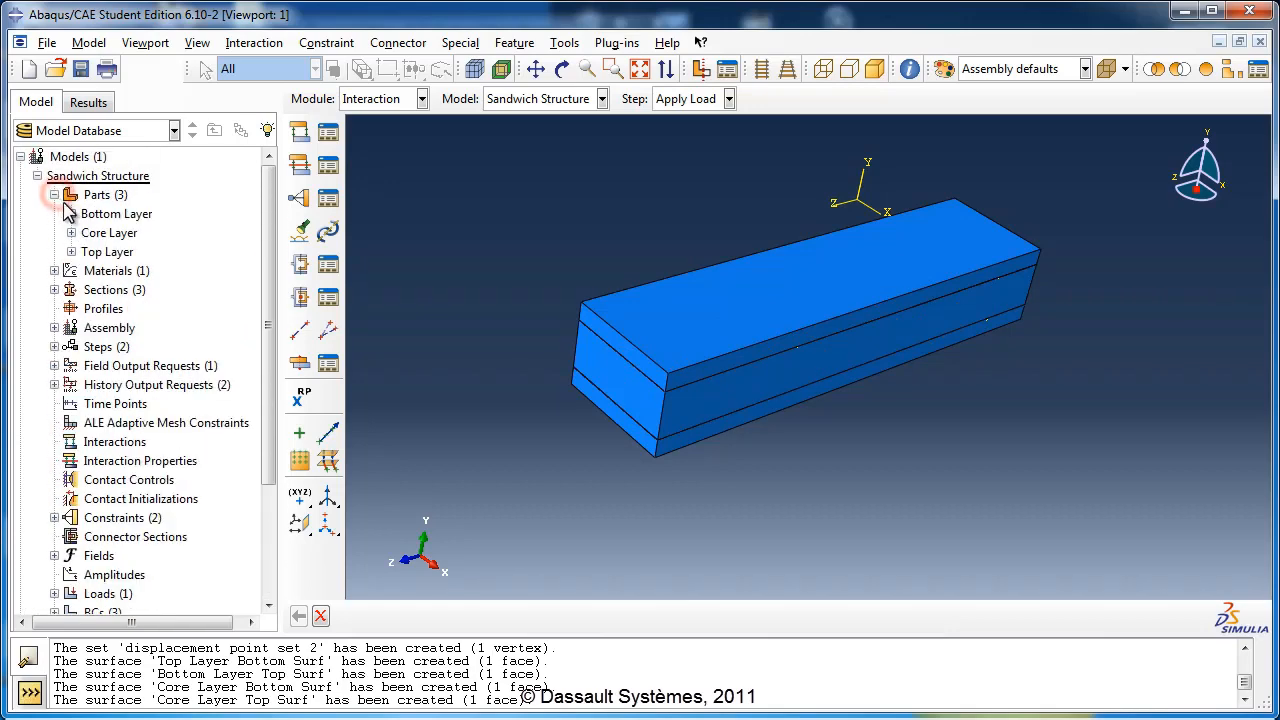
pyautogui.click(70, 213)
pyautogui.click(165, 409)
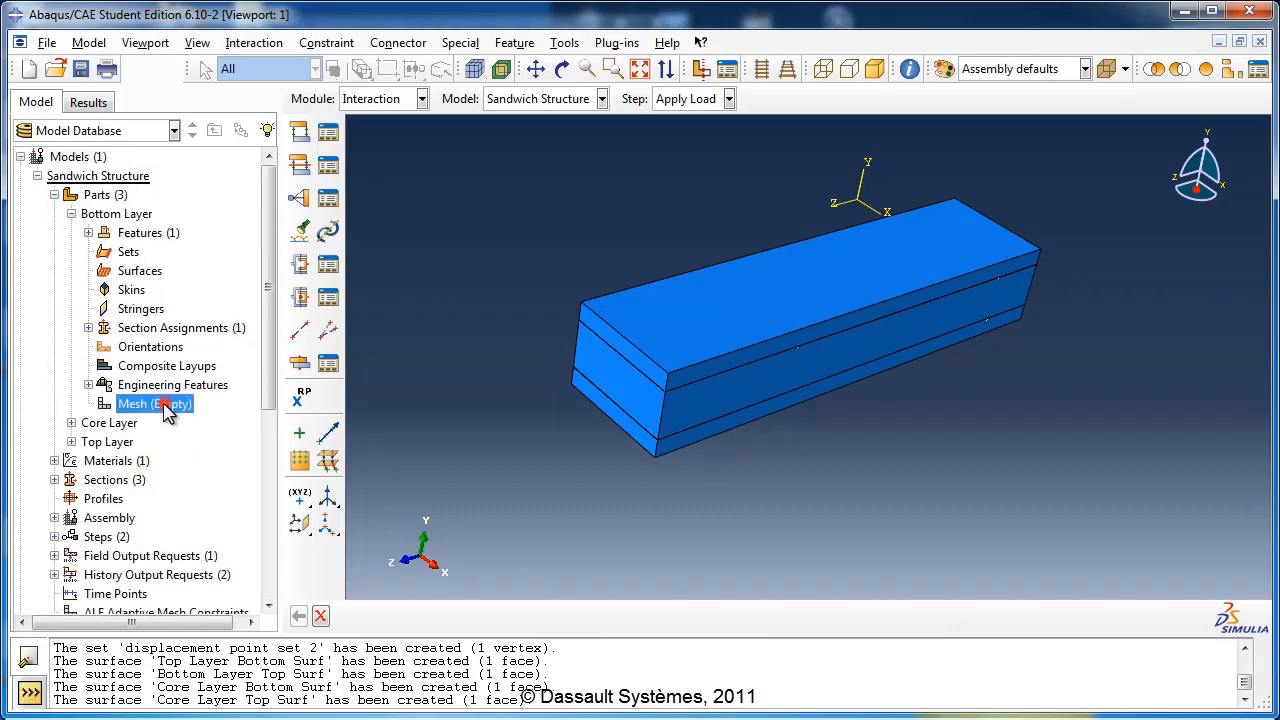
pyautogui.doubleClick(165, 409)
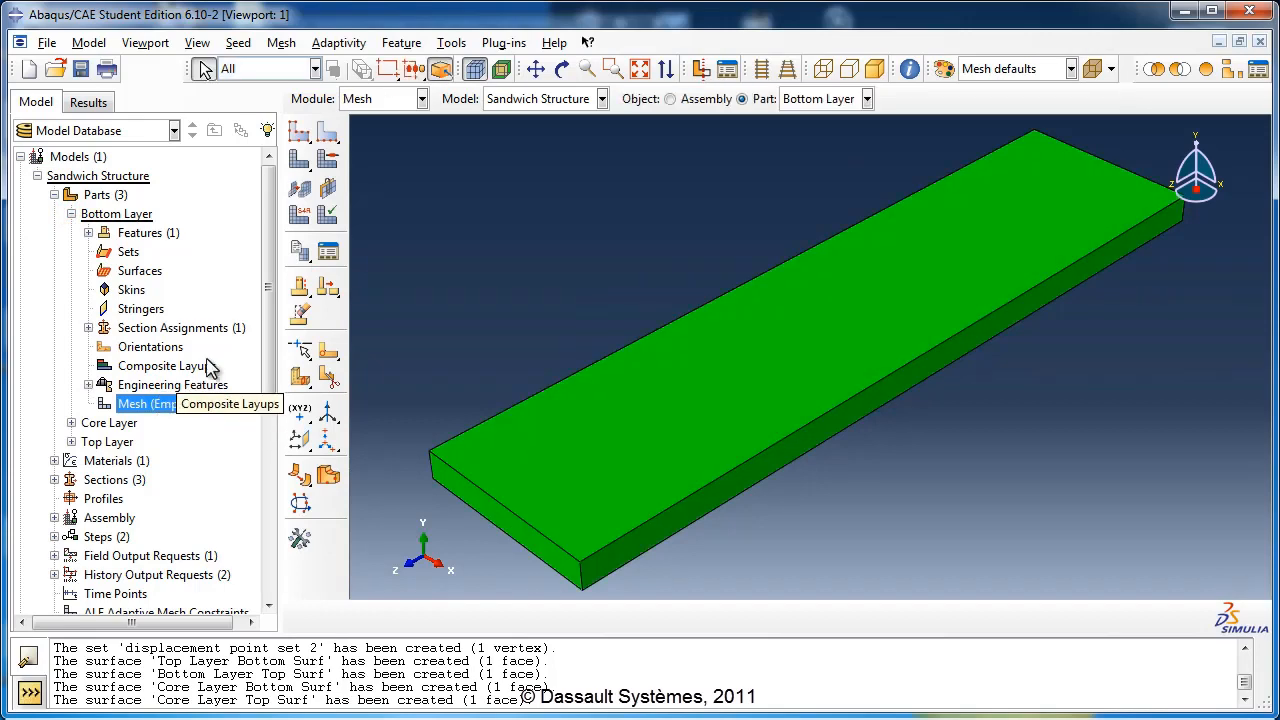
pyautogui.click(302, 222)
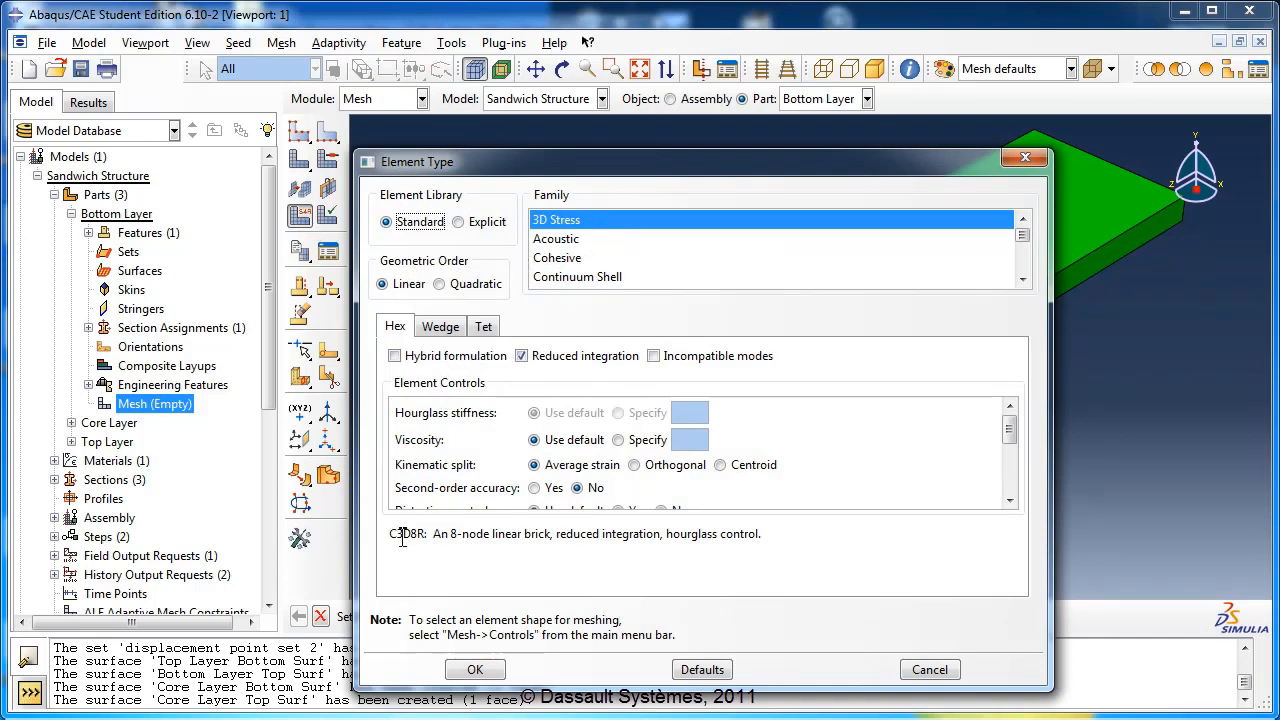
pyautogui.click(488, 668)
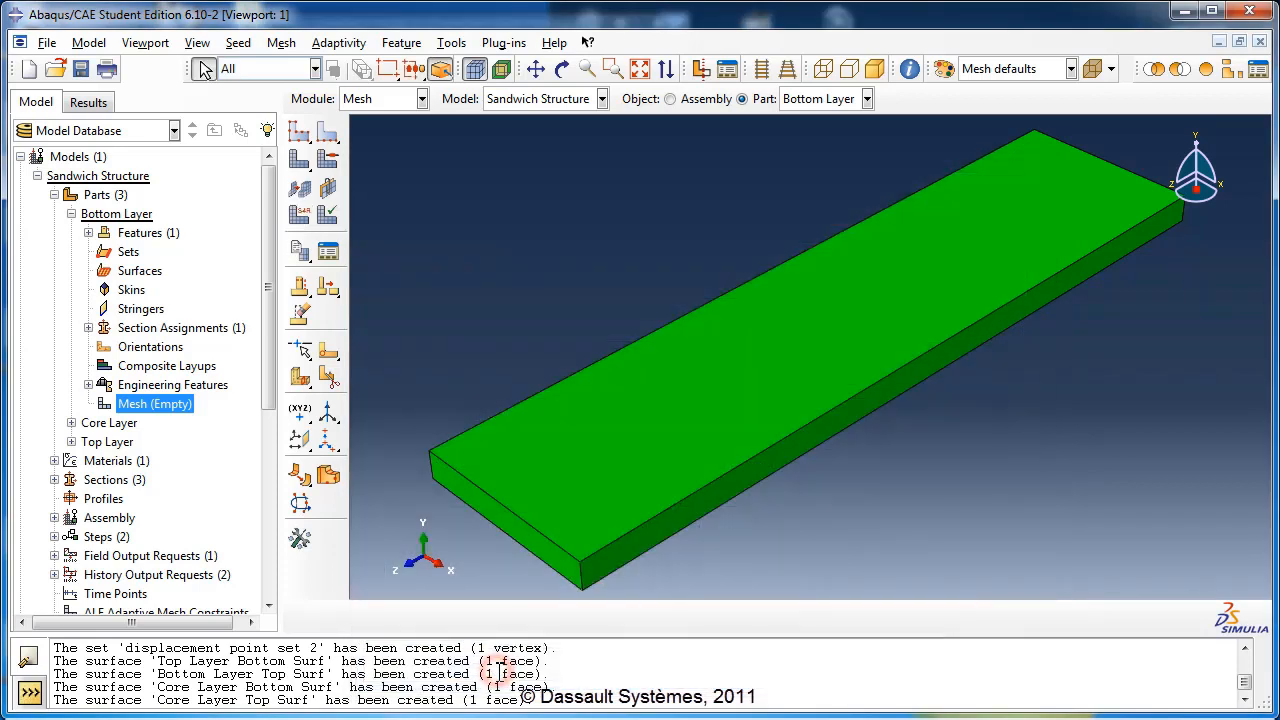
# Step: Seed the Bottom Layer with an approximate global size of 0.04 and mesh the part
pyautogui.click(303, 145)
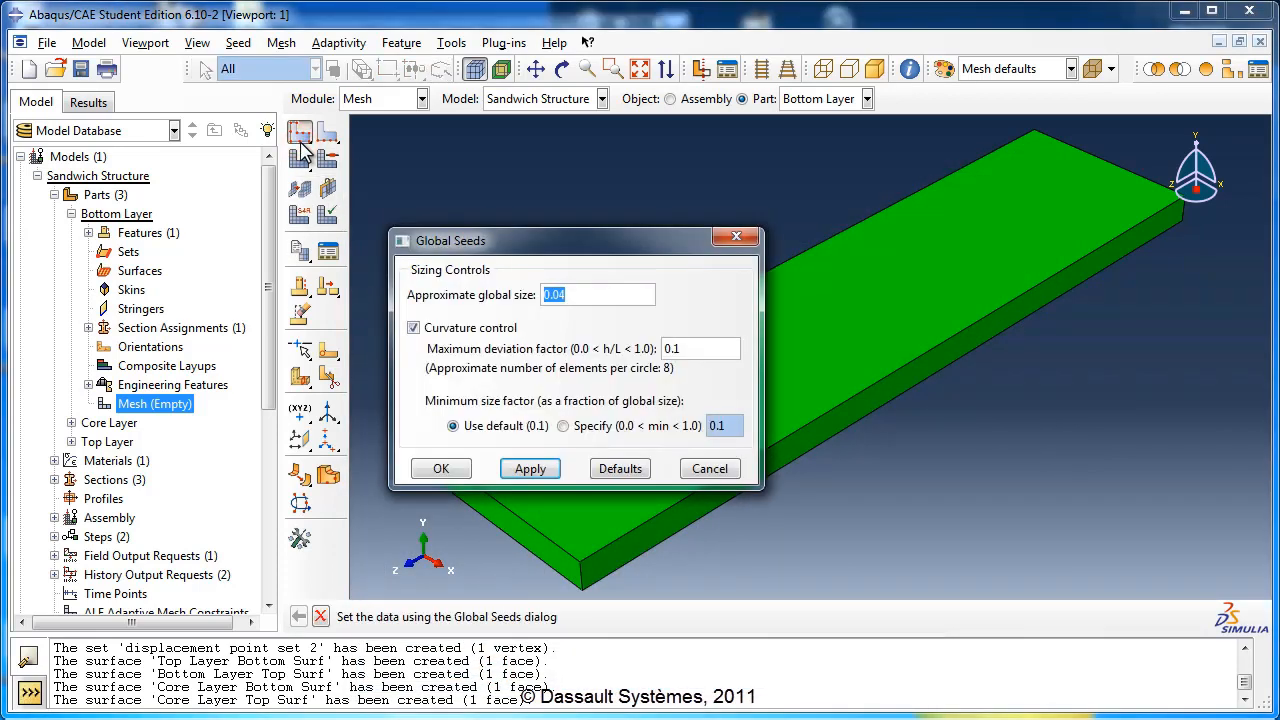
pyautogui.click(569, 292)
pyautogui.click(445, 470)
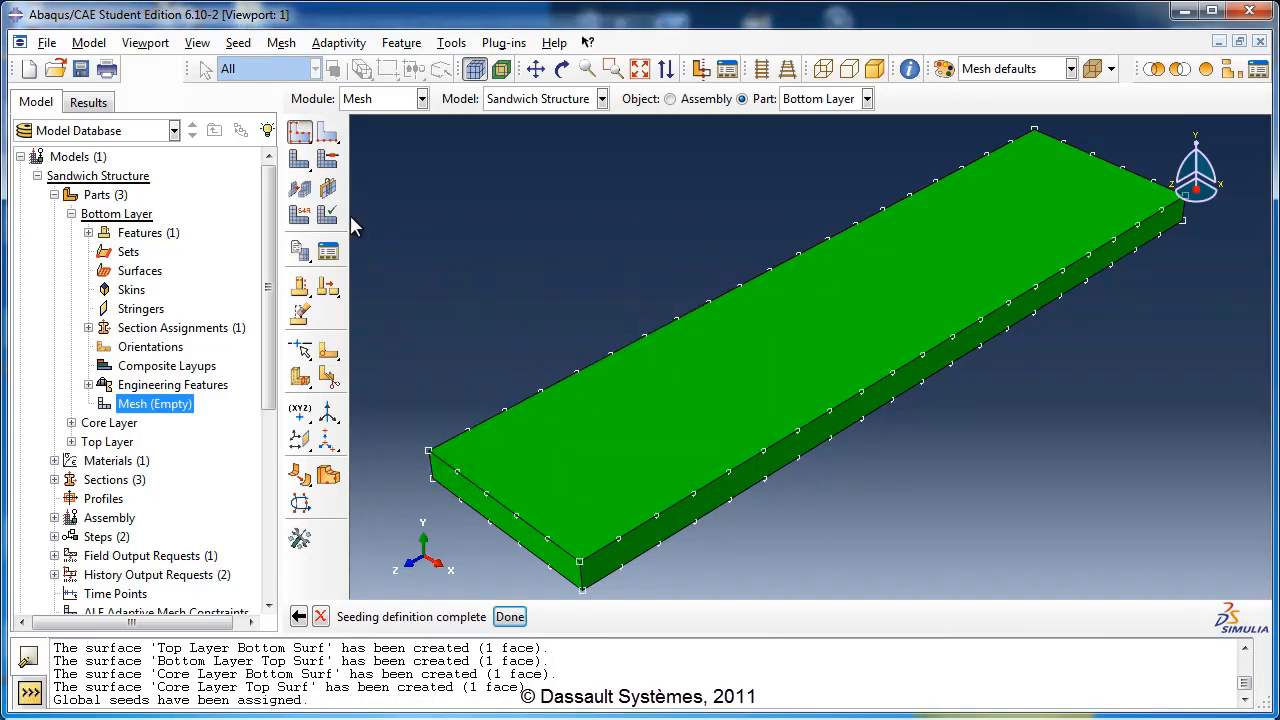
pyautogui.click(299, 158)
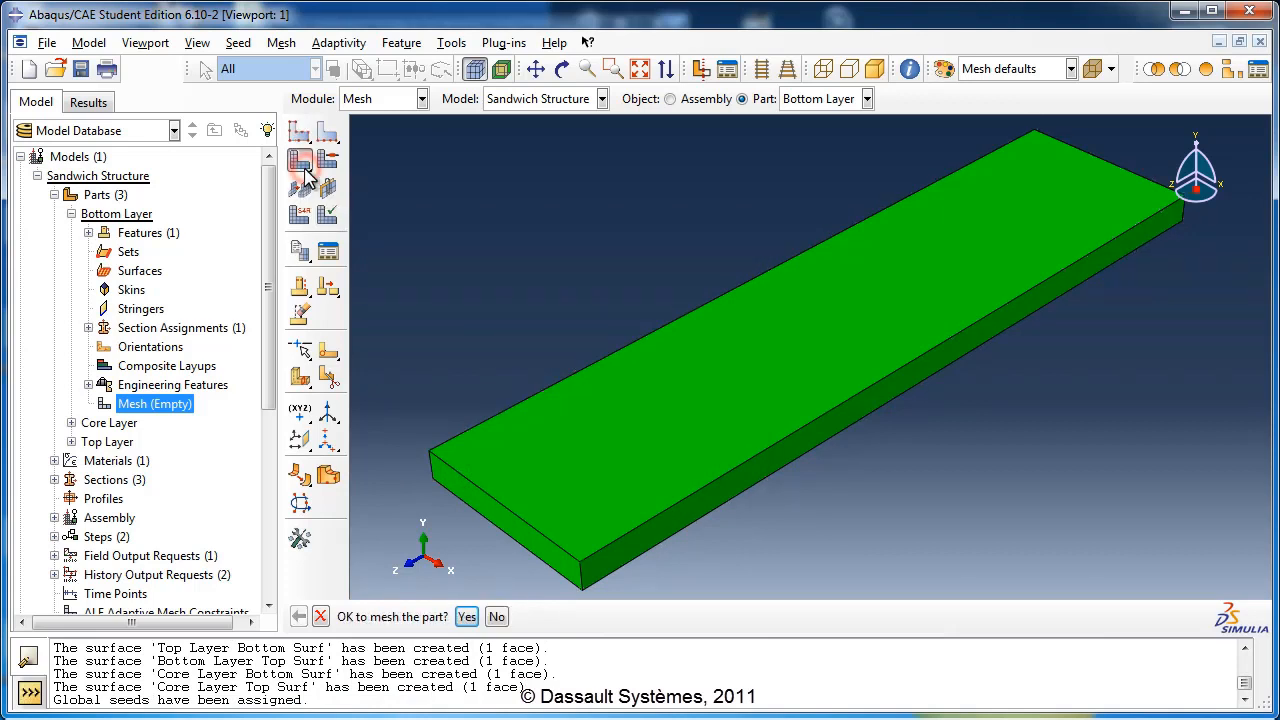
pyautogui.click(467, 617)
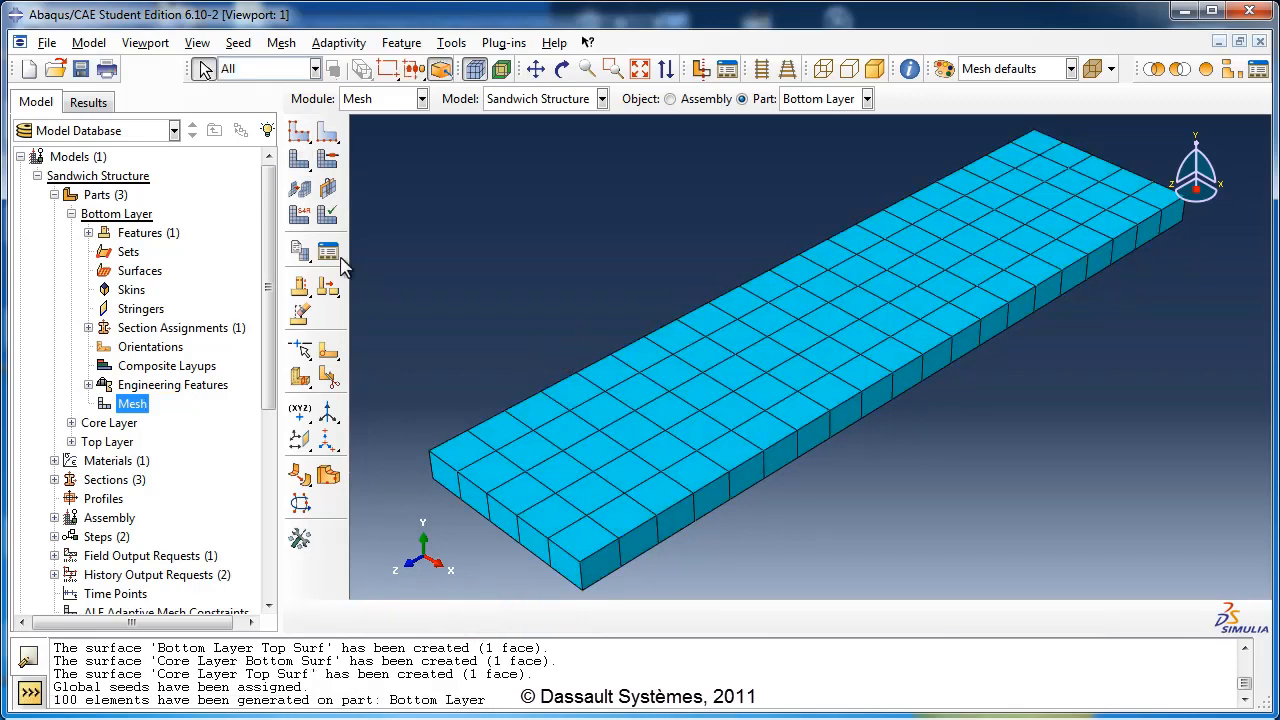
# Step: Open the Core Layer part for meshing and assign it the Standard, linear 3D Stress element type C3D8R
pyautogui.click(71, 213)
pyautogui.click(71, 232)
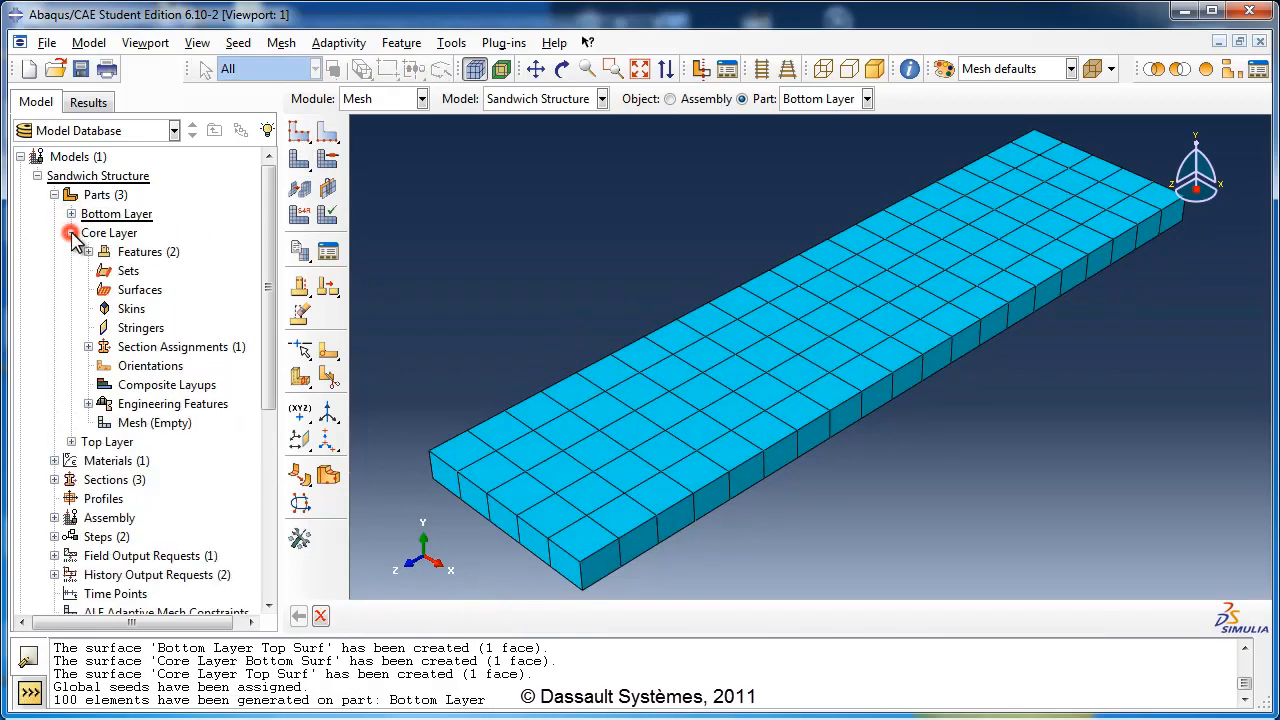
pyautogui.doubleClick(178, 423)
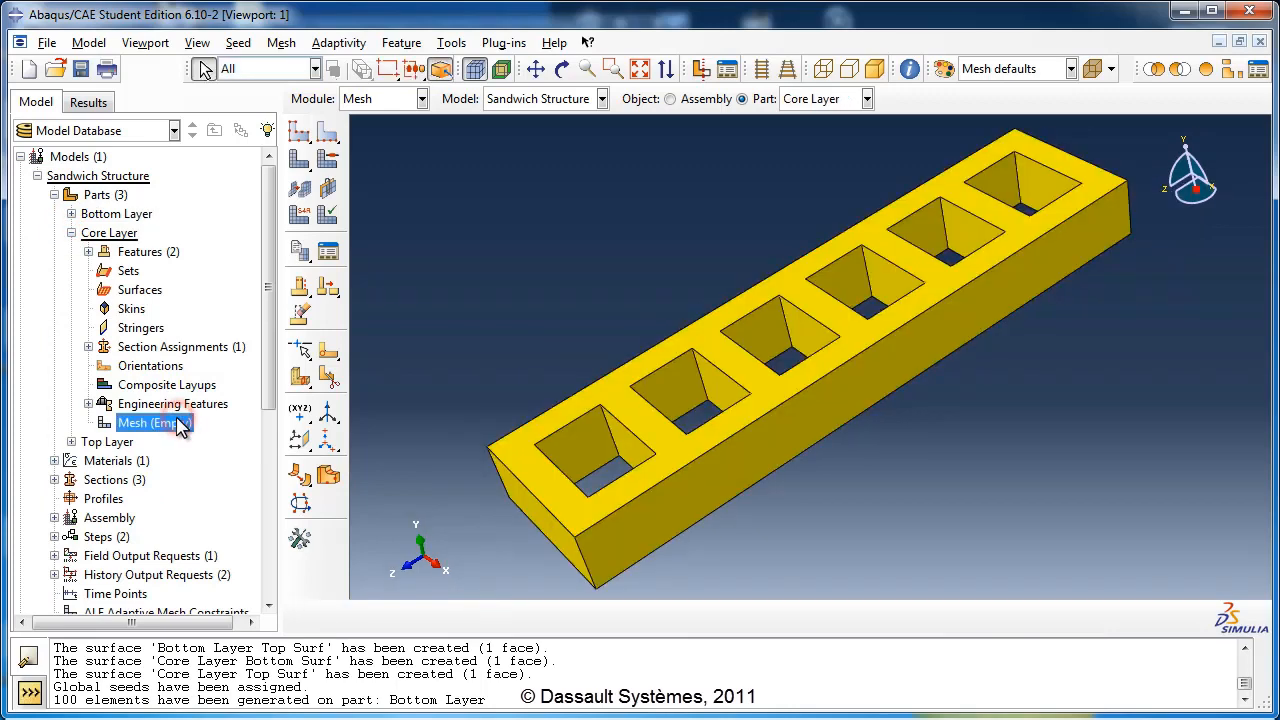
pyautogui.click(299, 216)
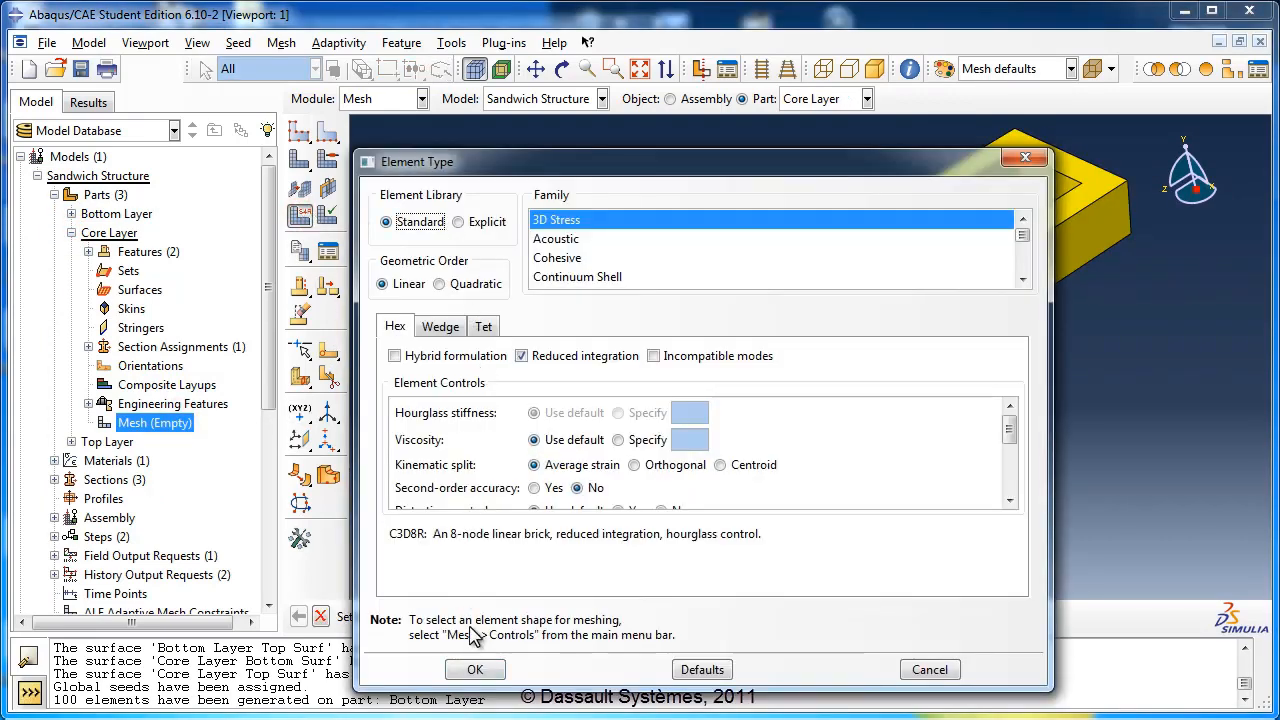
pyautogui.click(495, 666)
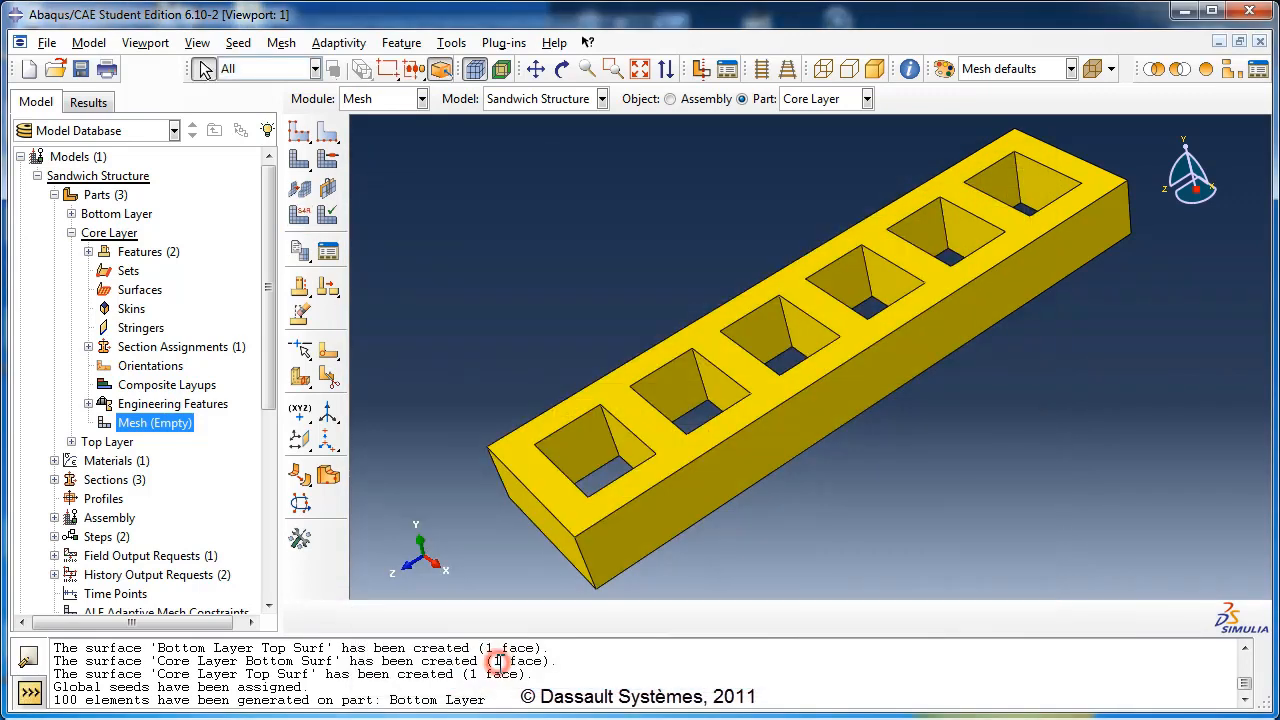
# Step: Seed the Core Layer with an approximate global size of 0.04 and mesh the part
pyautogui.click(300, 143)
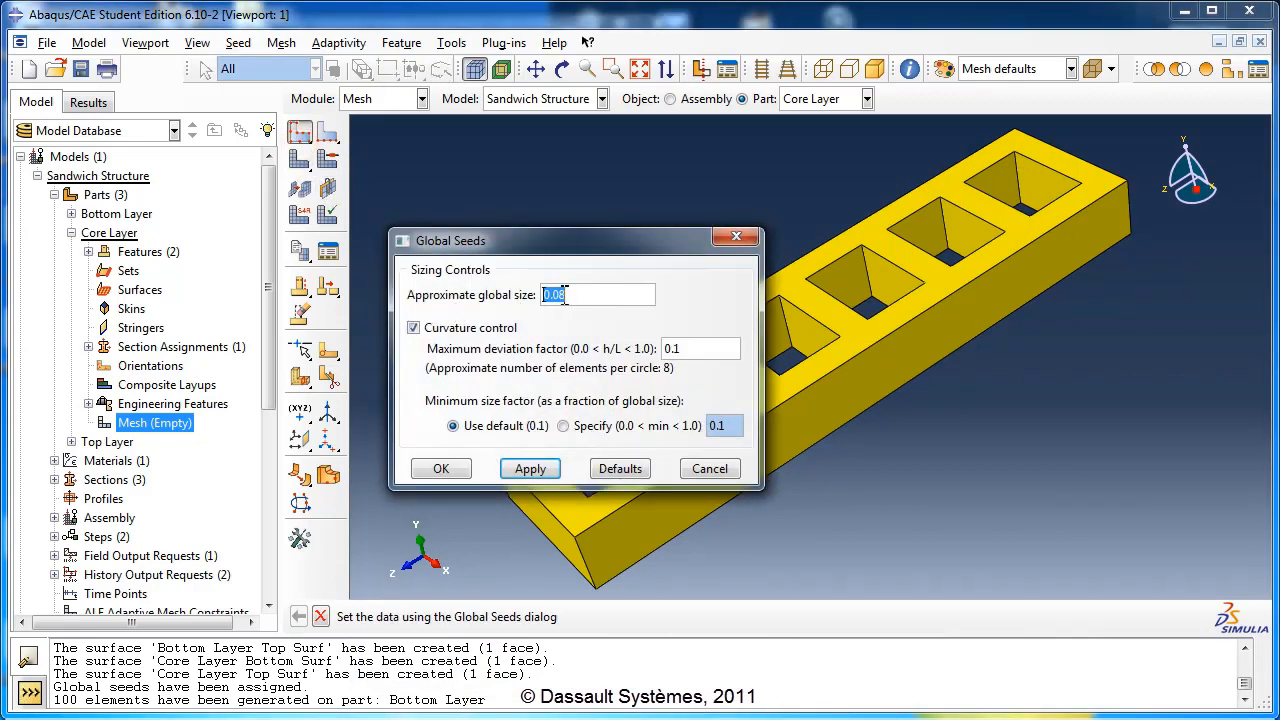
pyautogui.moveTo(558, 294); pyautogui.dragTo(592, 294)
pyautogui.write('4')
pyautogui.click(455, 474)
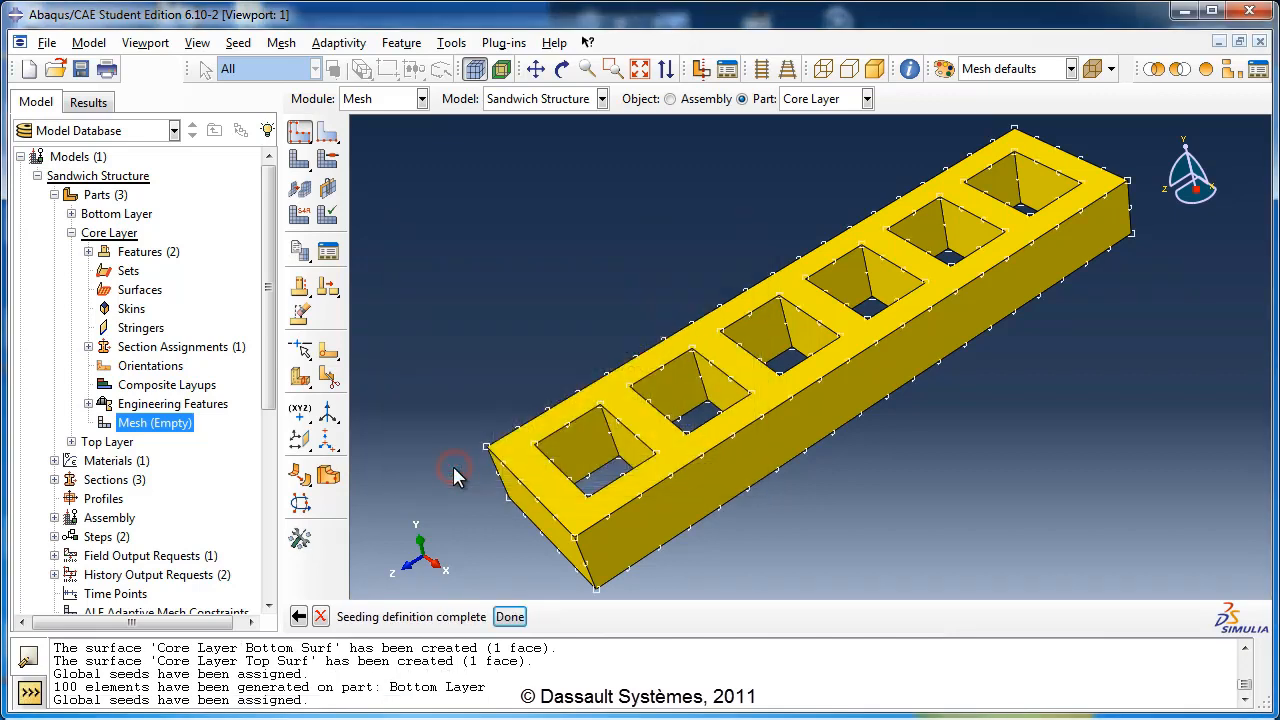
pyautogui.click(302, 164)
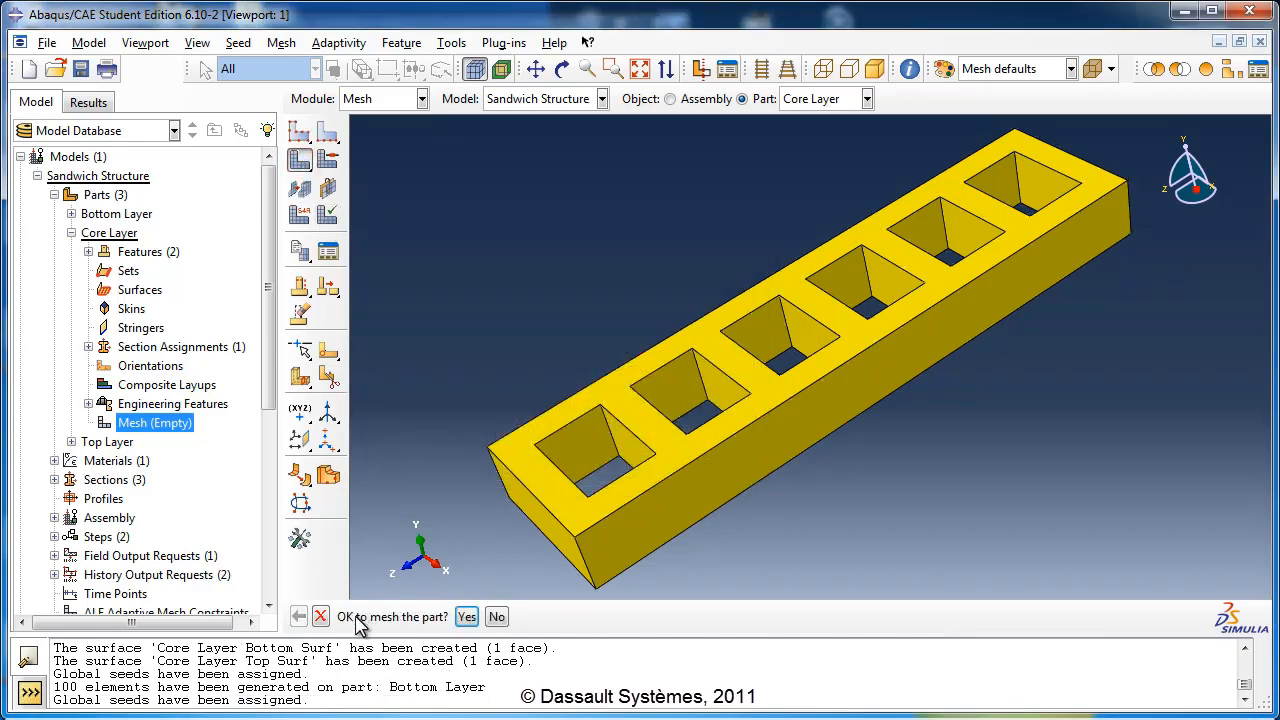
pyautogui.click(467, 617)
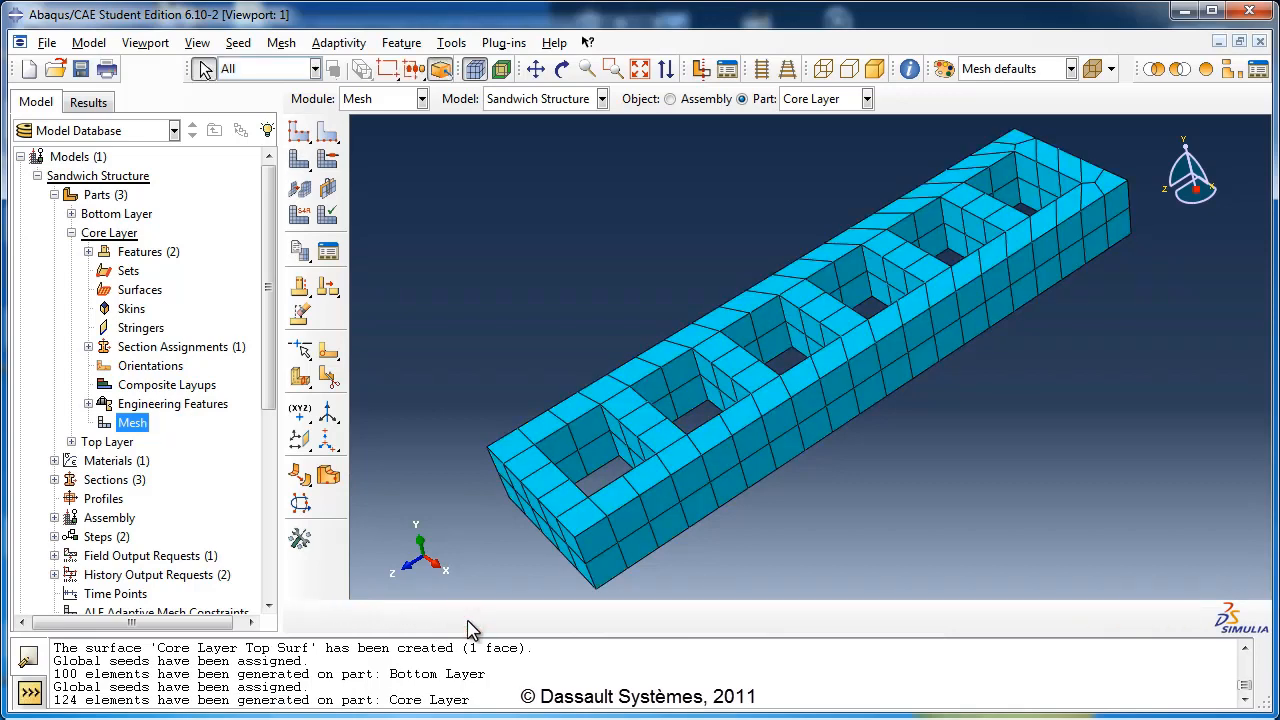
# Step: Open the Top Layer part for meshing and assign it the Standard, linear 3D Stress element type C3D8R
pyautogui.click(71, 233)
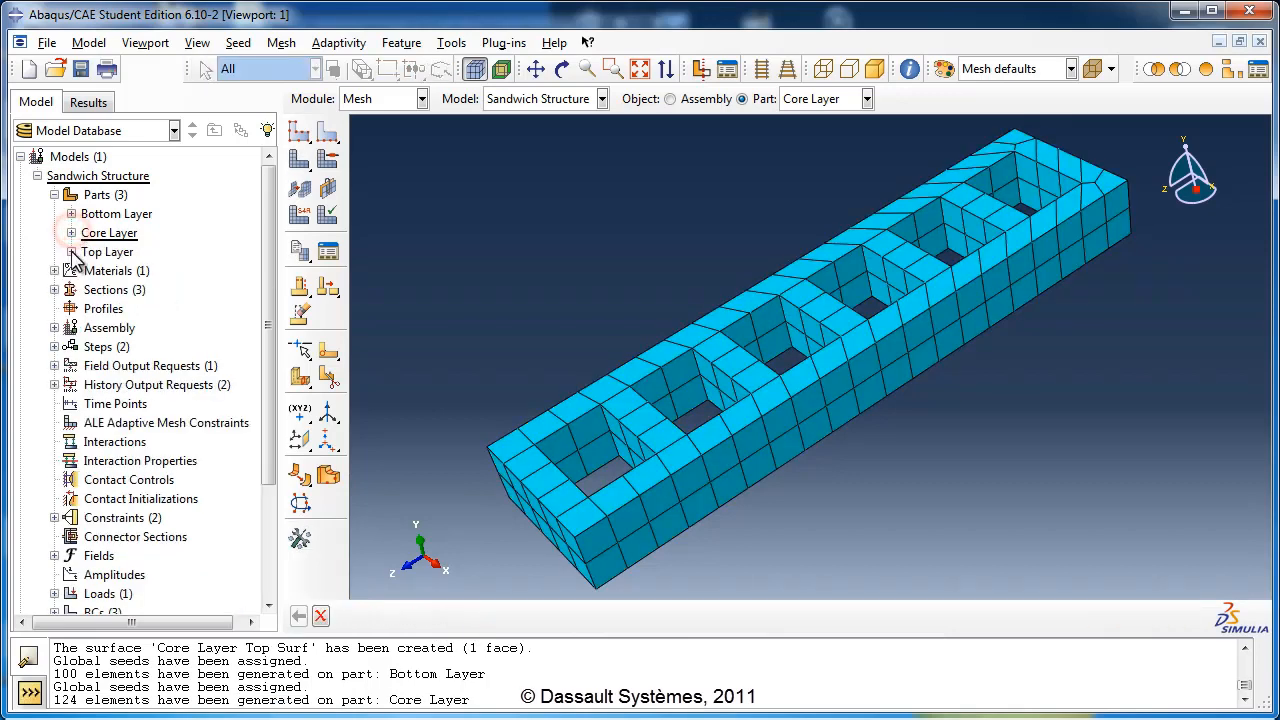
pyautogui.click(71, 252)
pyautogui.doubleClick(155, 442)
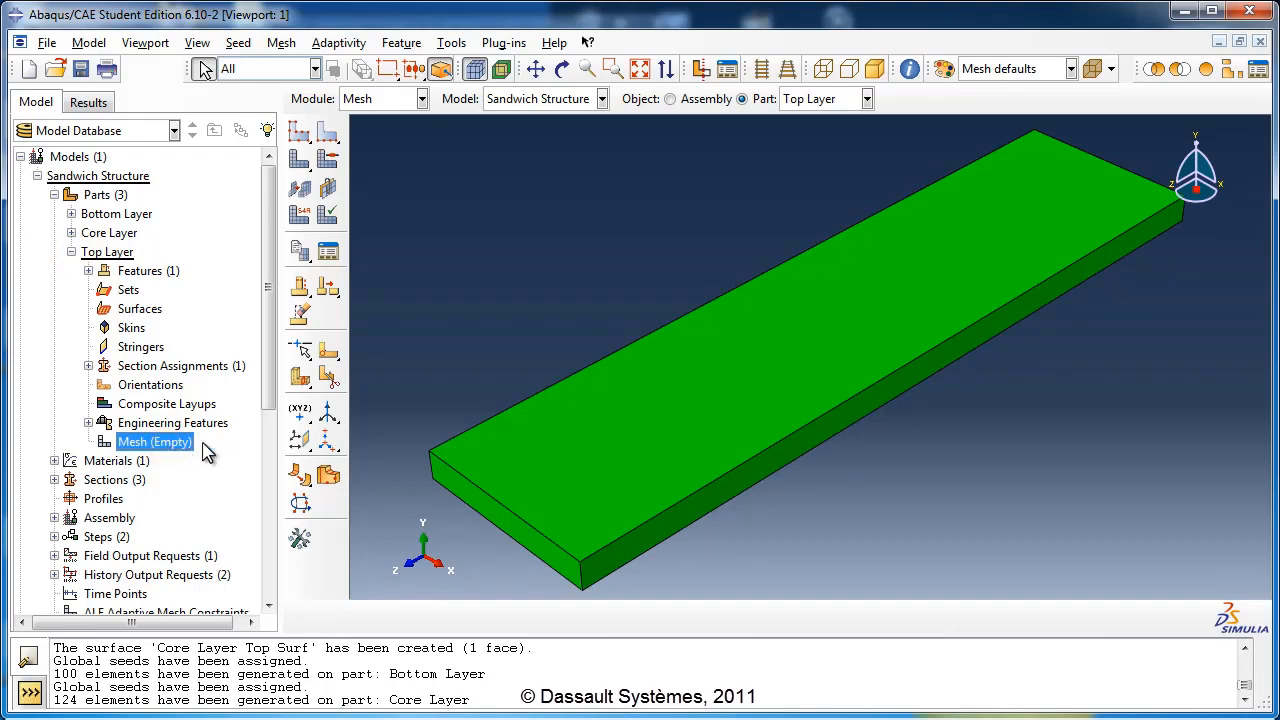
pyautogui.click(298, 215)
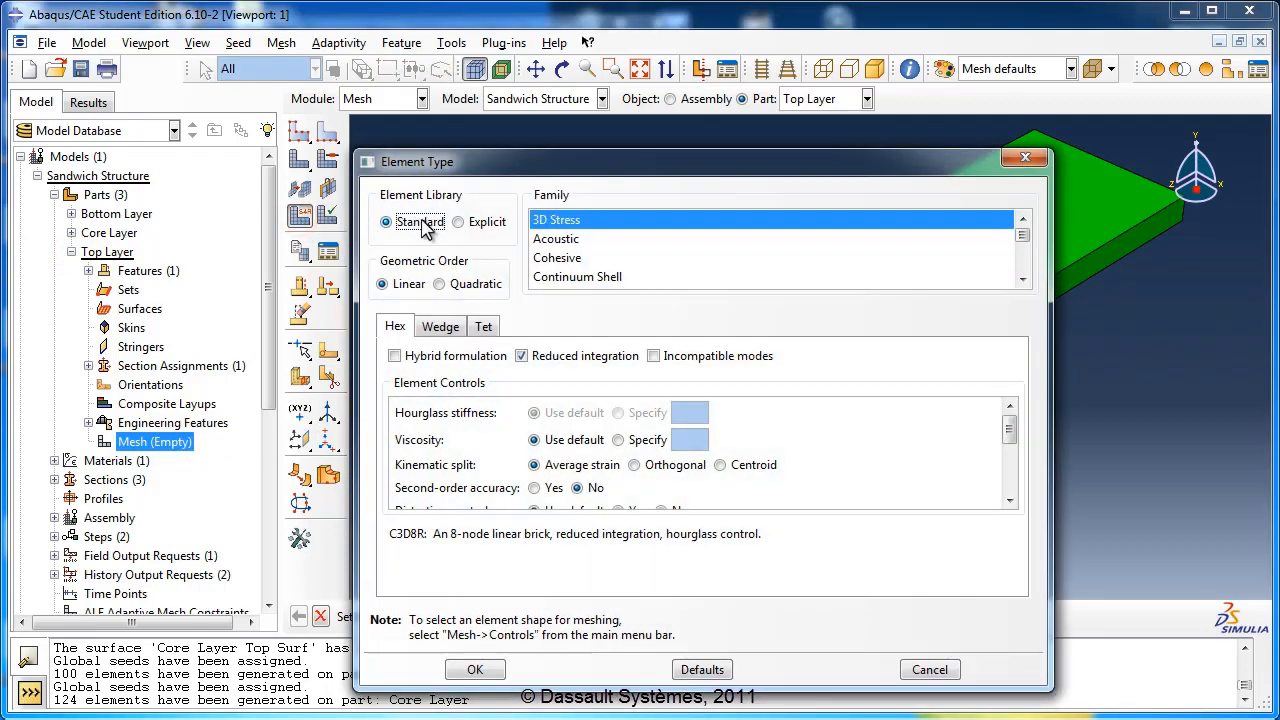
pyautogui.click(475, 669)
# Step: Seed the Top Layer with an approximate global size of 0.04, mesh the part, and collapse the Parts branch
pyautogui.click(298, 134)
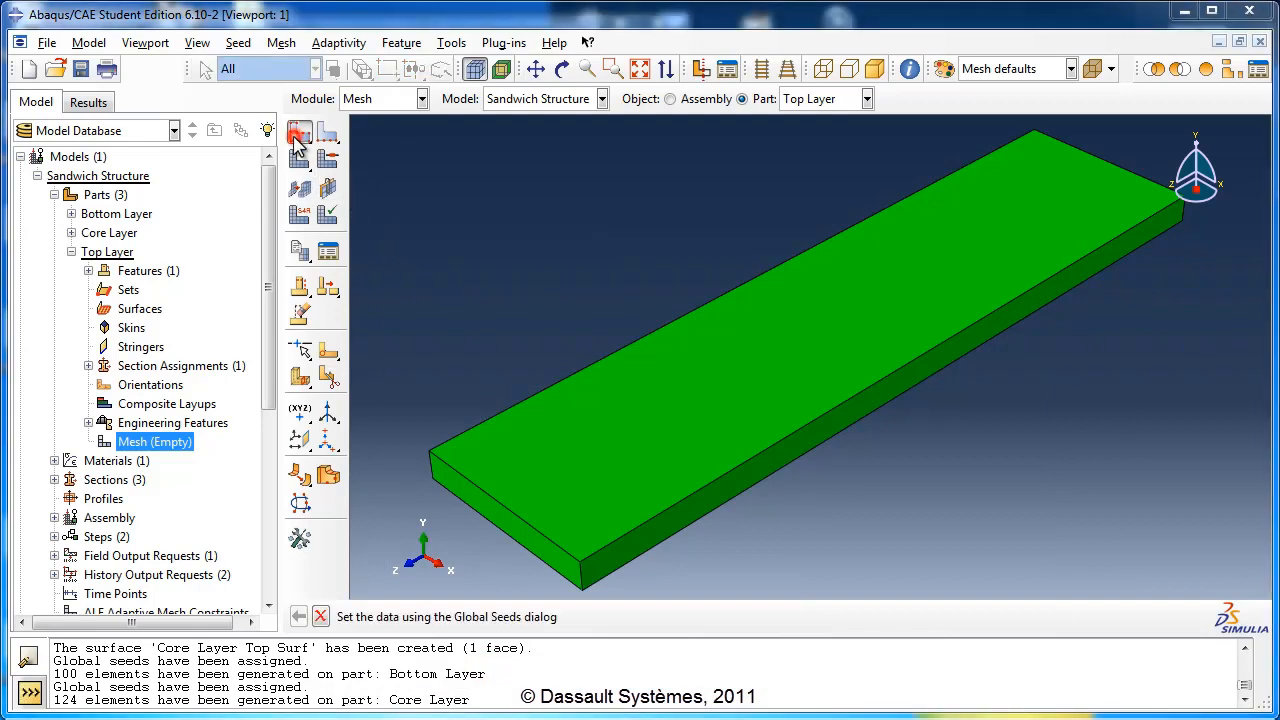
pyautogui.click(443, 469)
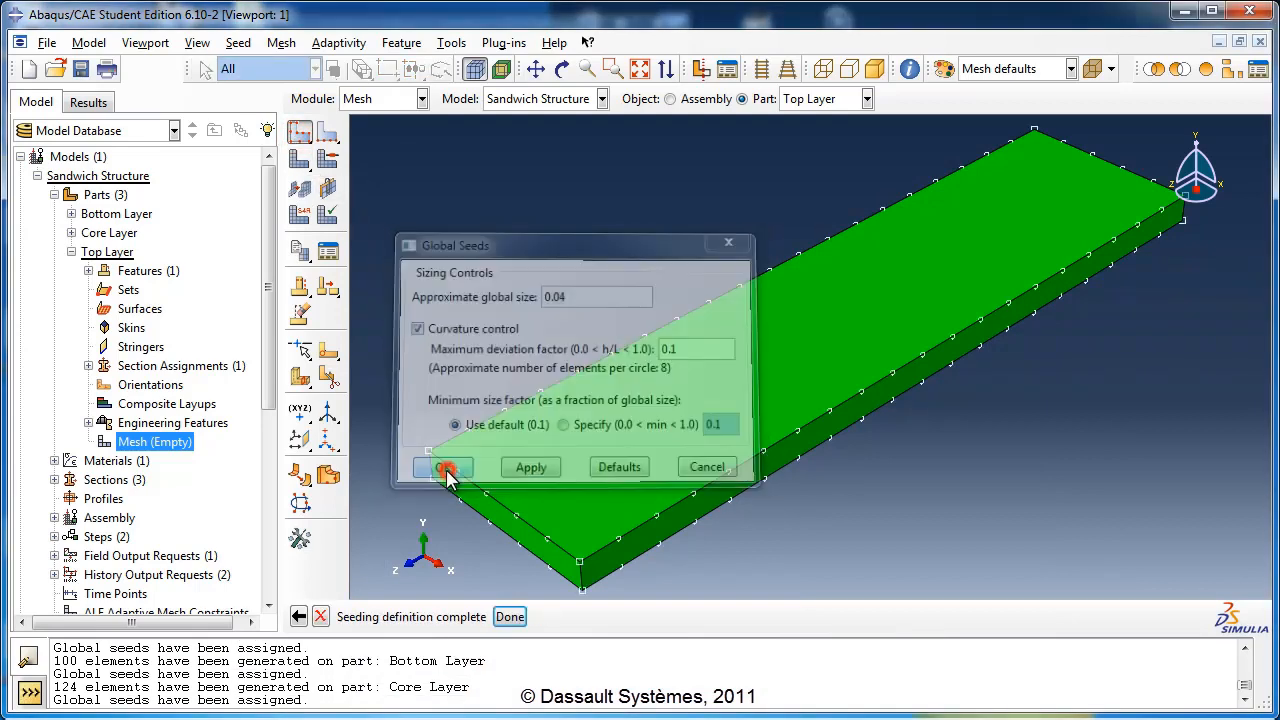
pyautogui.click(299, 162)
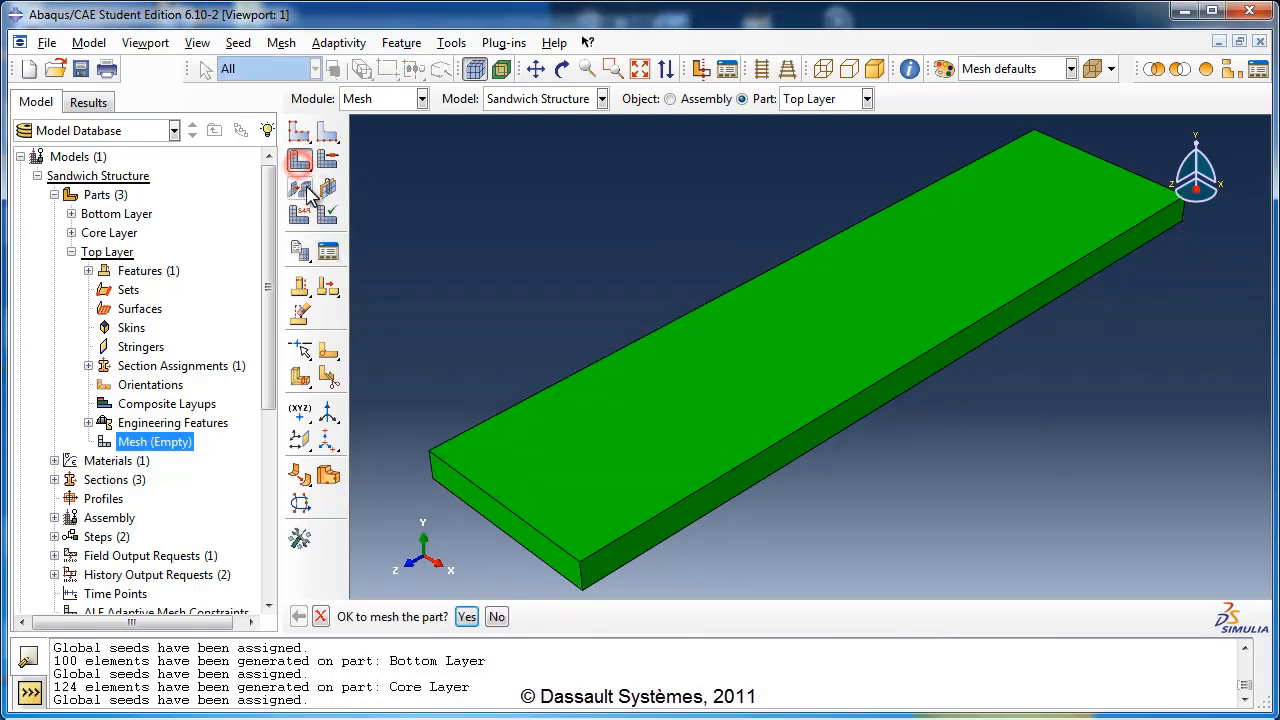
pyautogui.click(466, 616)
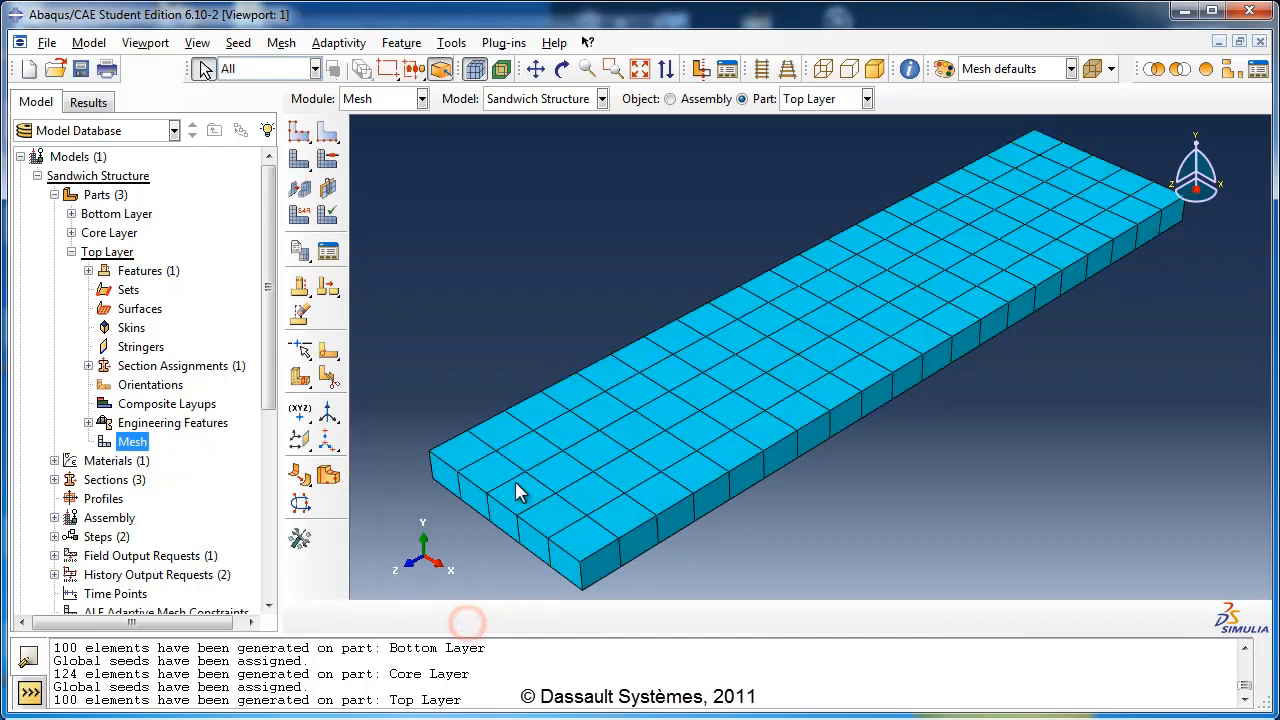
pyautogui.scroll(-1, 482, 372)
pyautogui.click(71, 252)
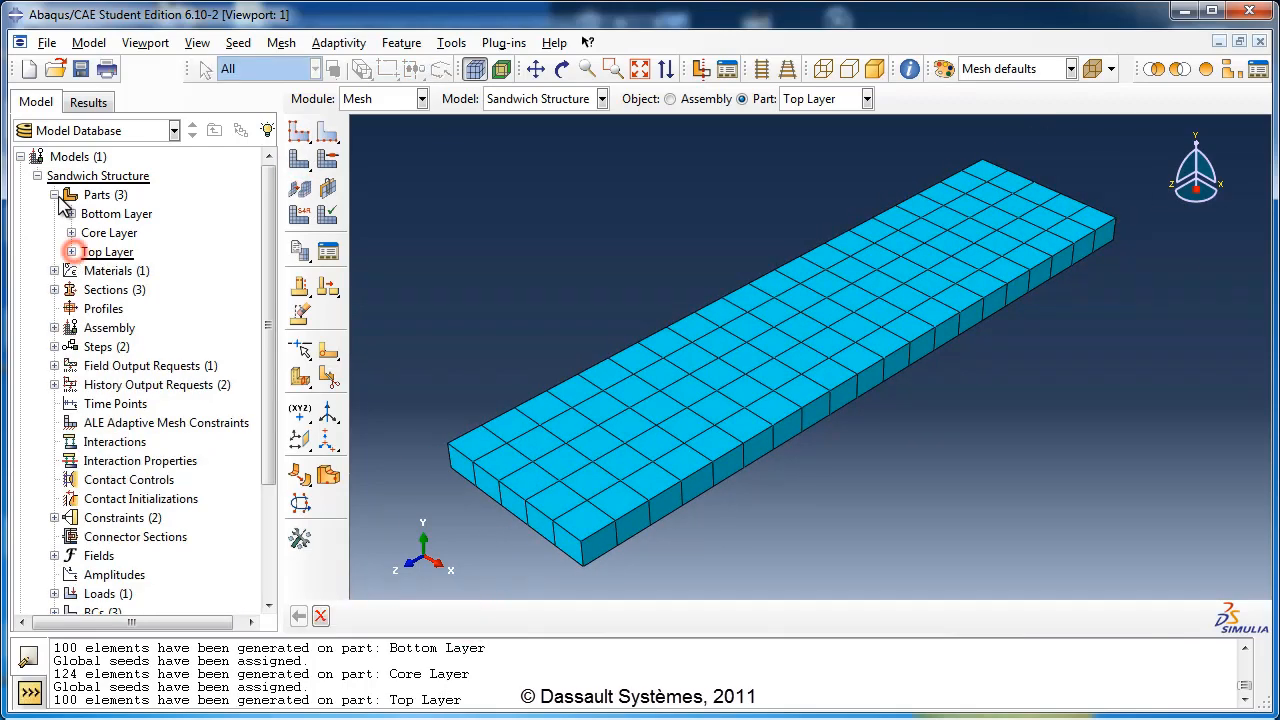
pyautogui.click(54, 195)
# Step: Create an analysis job named SandwichStructureJob from the Sandwich Structure model
pyautogui.scroll(-2, 128, 330)
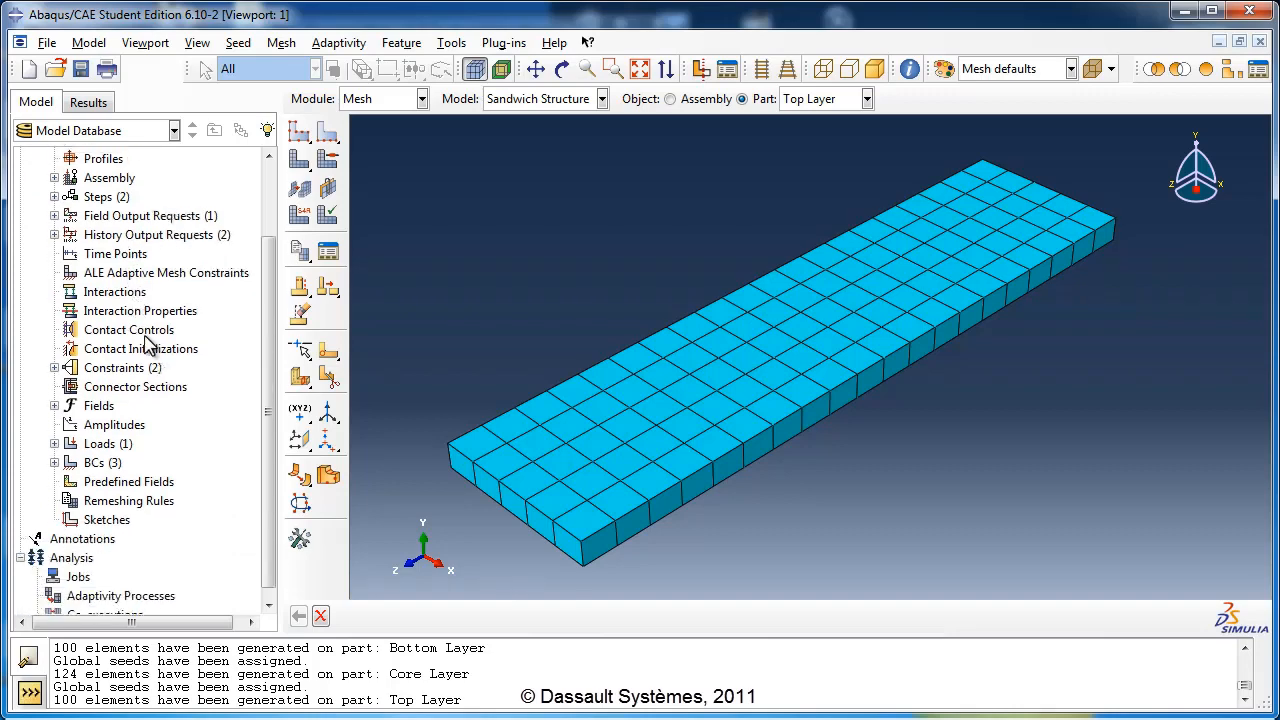
pyautogui.click(80, 567)
pyautogui.doubleClick(81, 567)
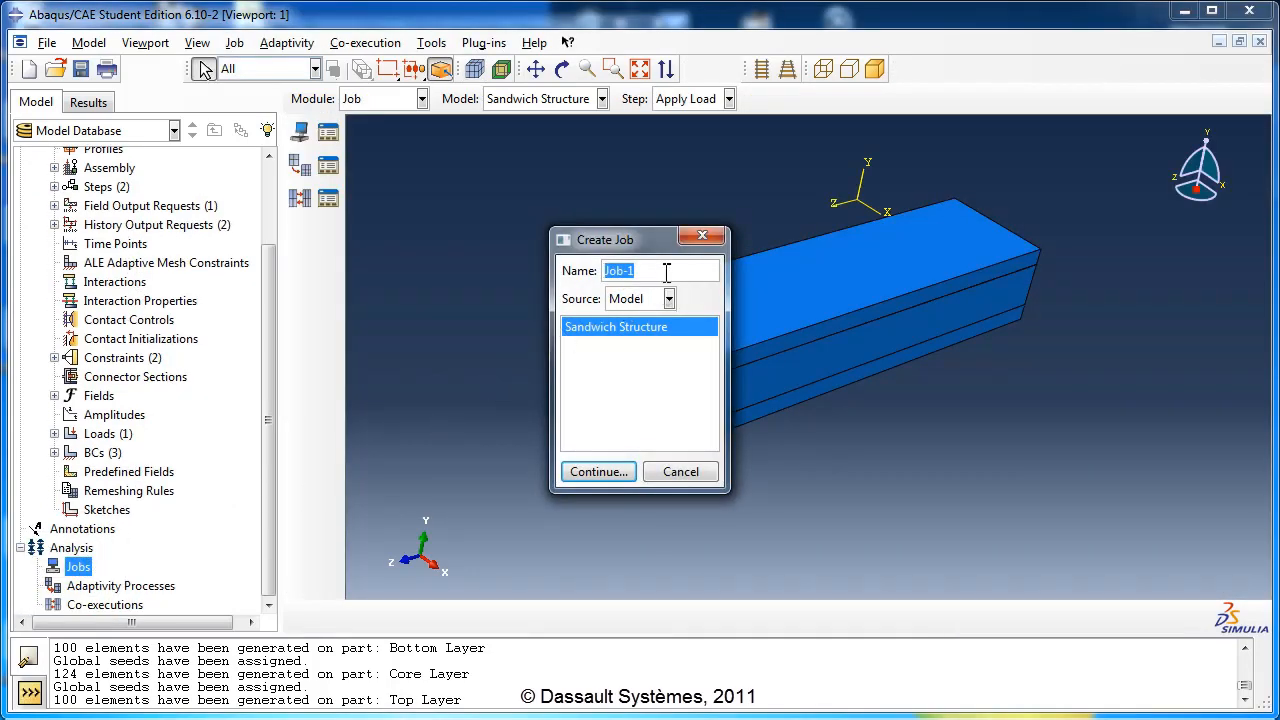
pyautogui.write('SandwichStructureJob')
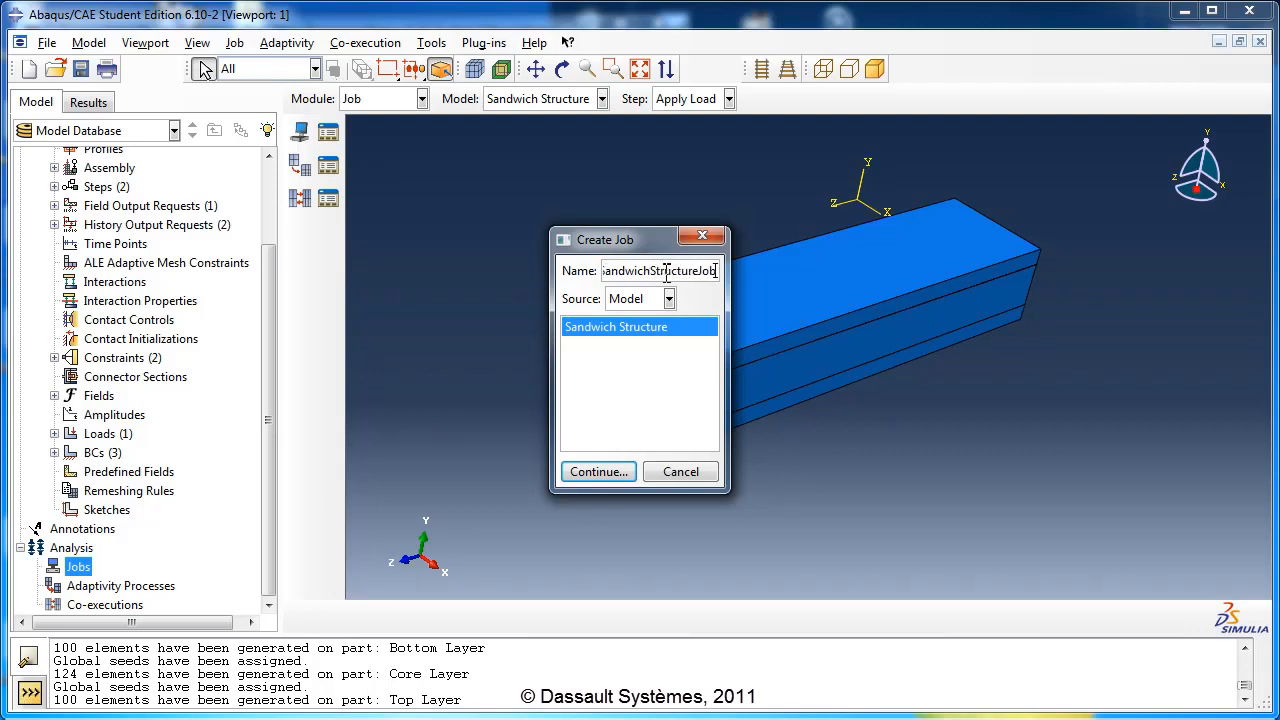
pyautogui.click(600, 473)
# Step: Describe the job as "Run the sandwich structure simulation" and accept it as a full analysis with the default settings
pyautogui.click(619, 243)
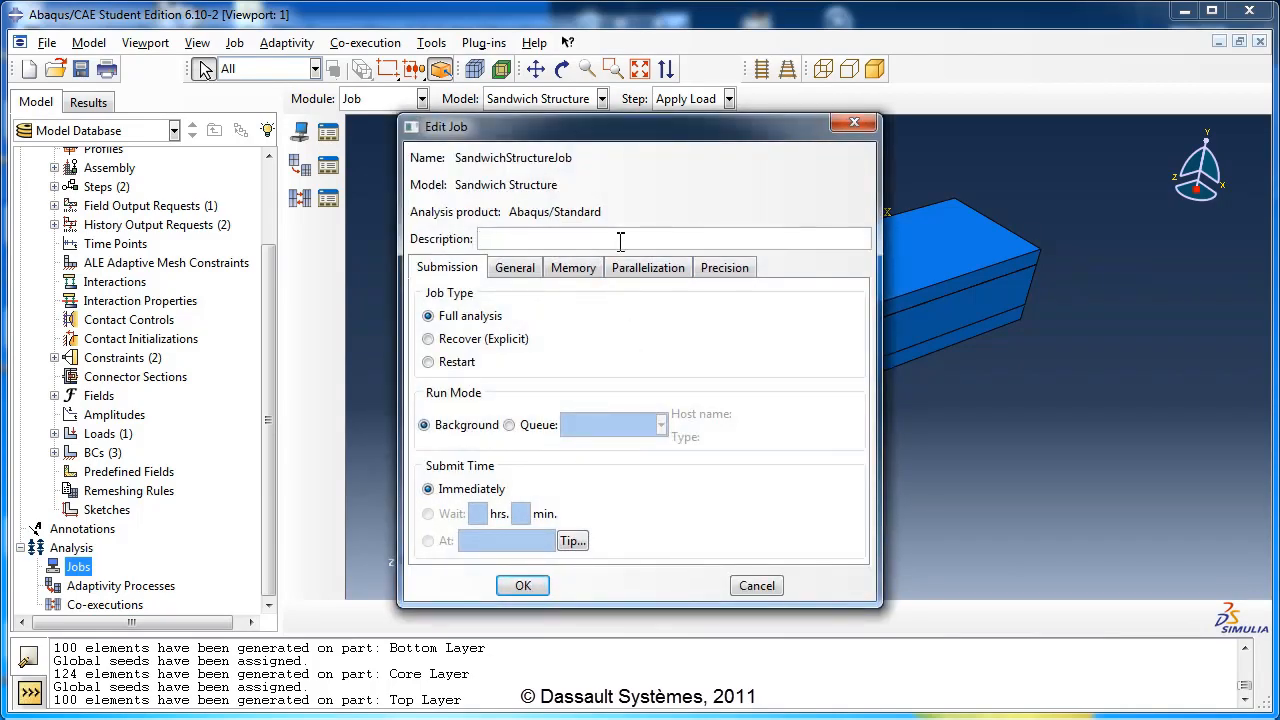
pyautogui.write('R')
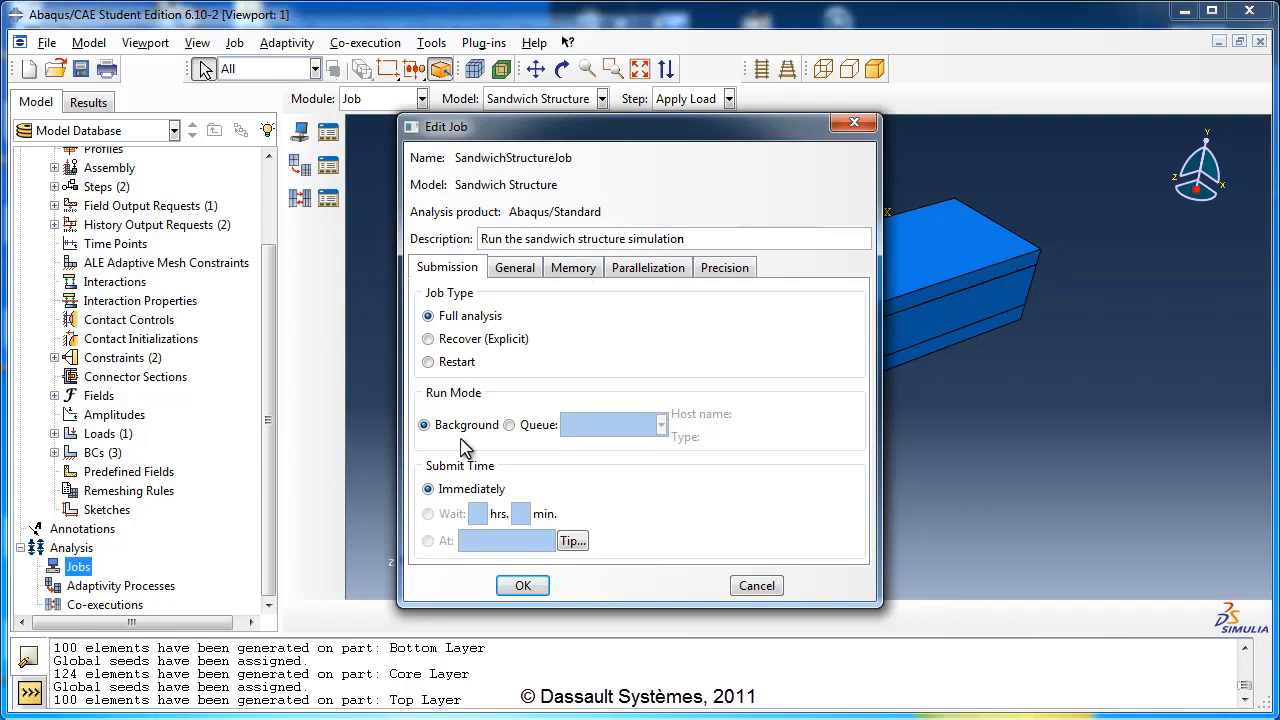
pyautogui.click(522, 585)
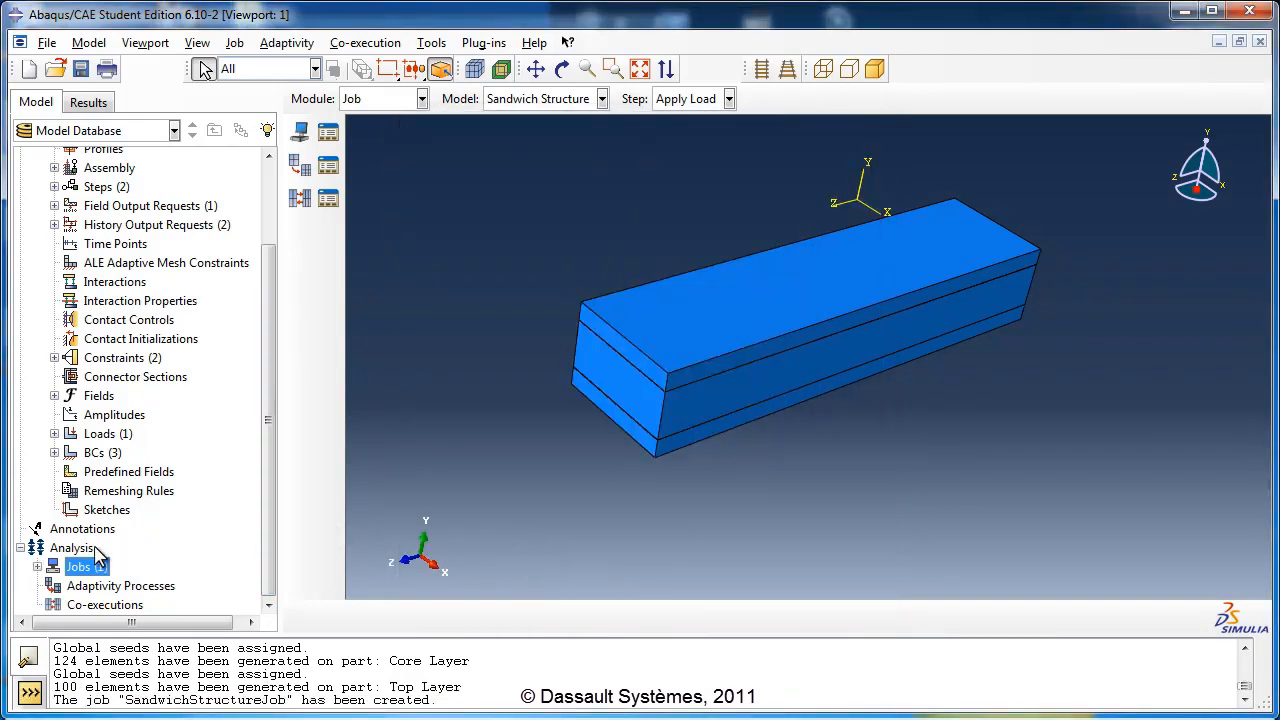
# Step: Submit SandwichStructureJob for analysis
pyautogui.click(37, 566)
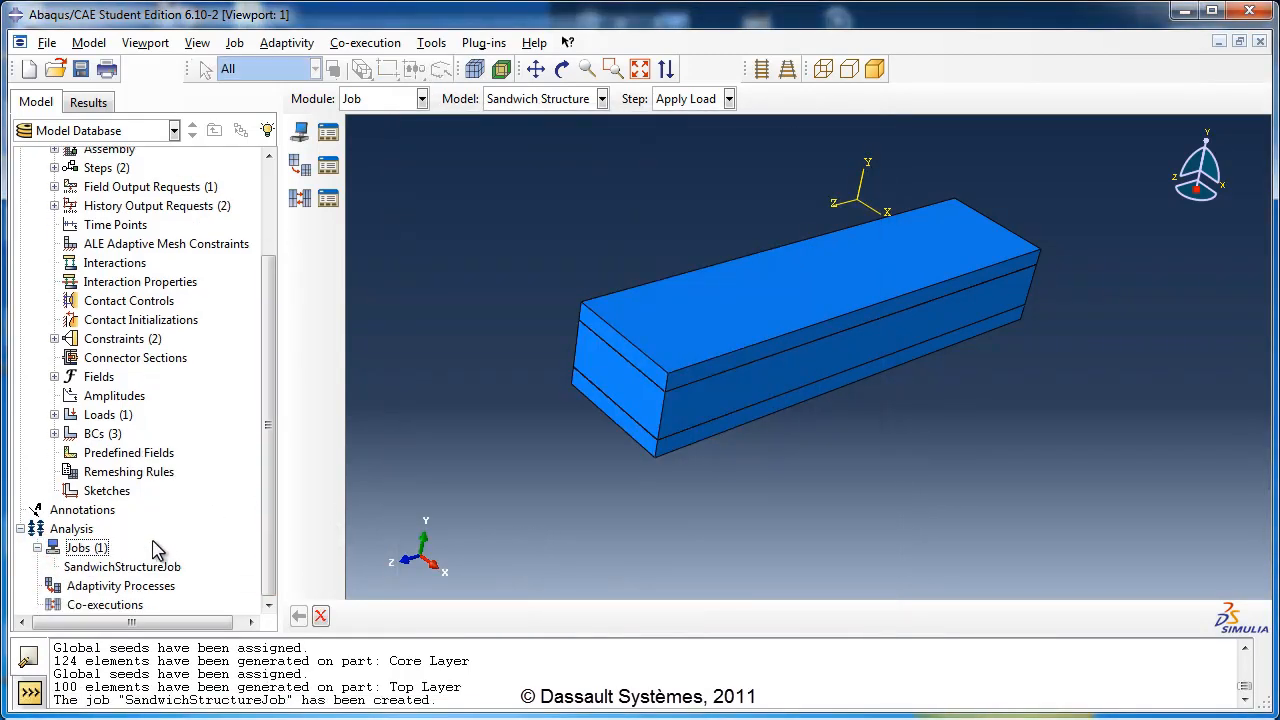
pyautogui.rightClick(136, 566)
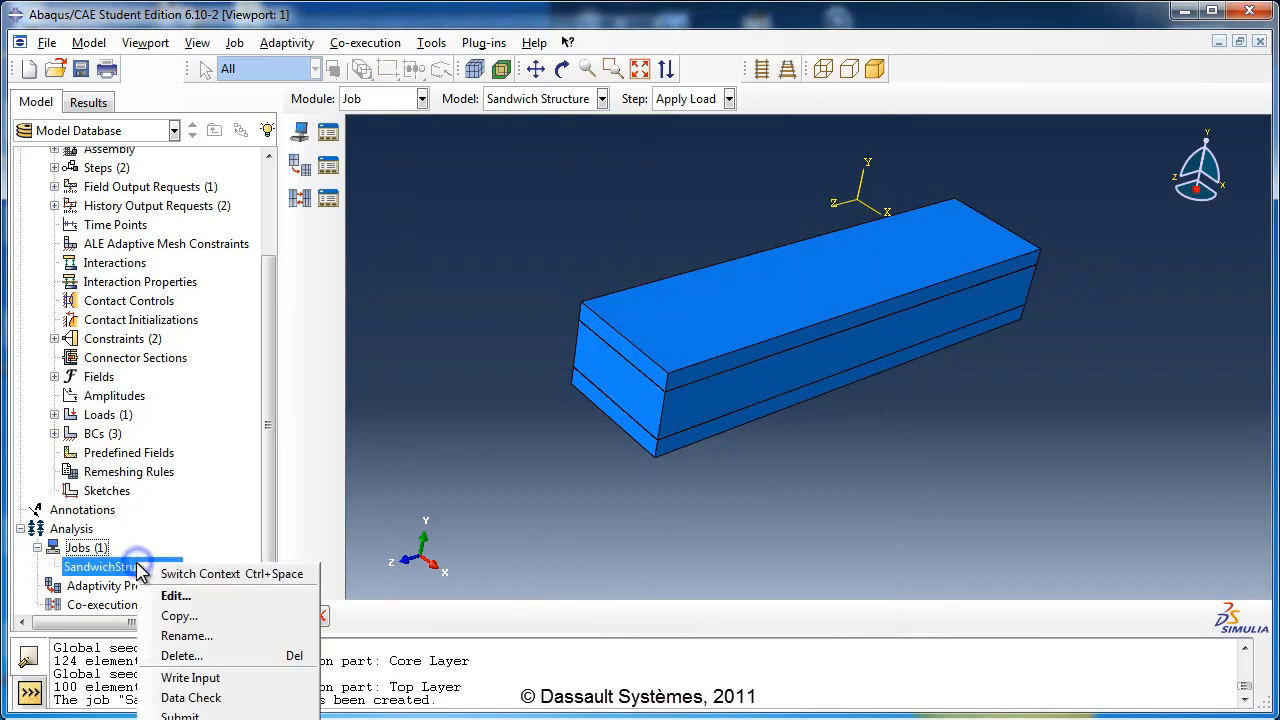
pyautogui.click(203, 712)
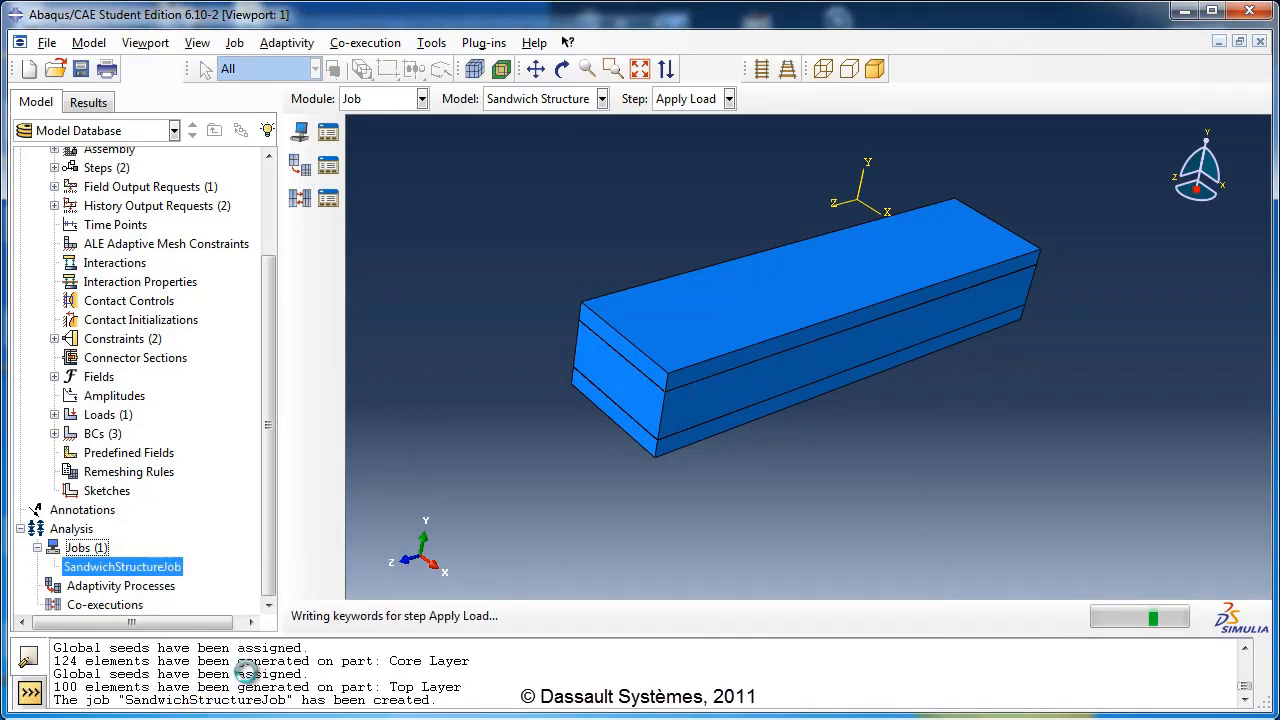
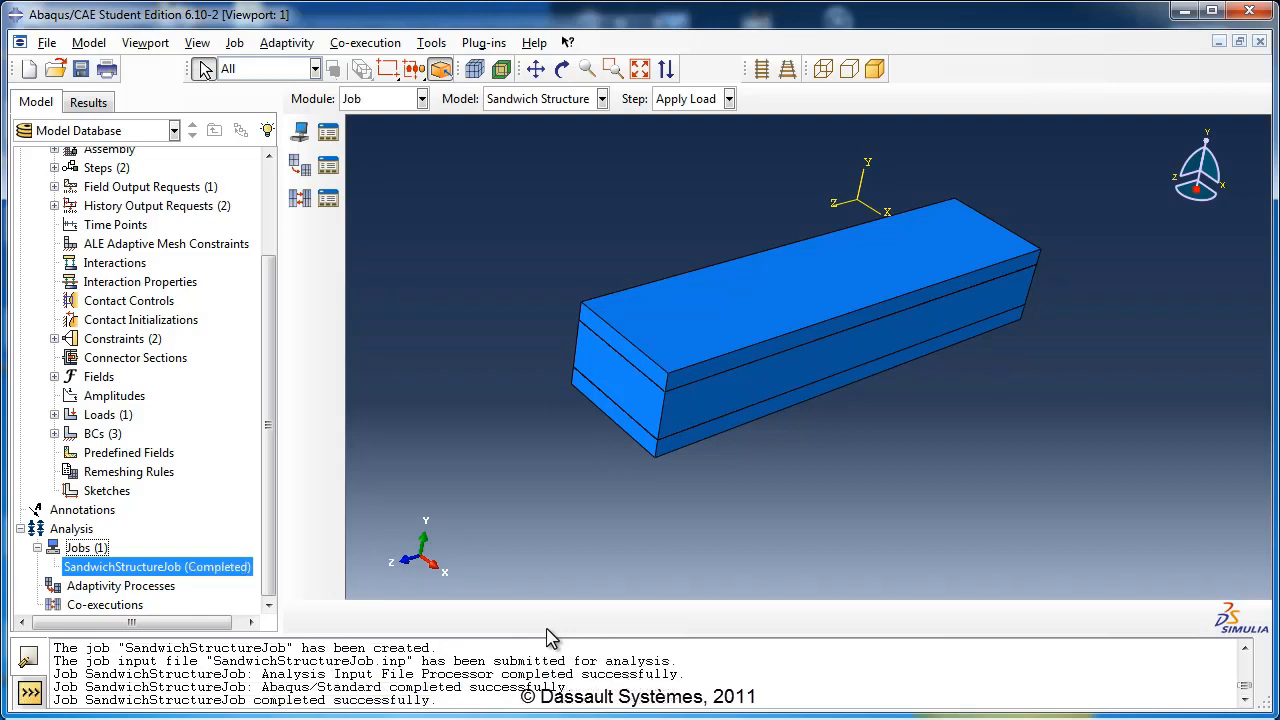
# Step: Open the results of SandwichStructureJob and compare the undeformed and deformed shapes of the sandwich structure
pyautogui.rightClick(197, 567)
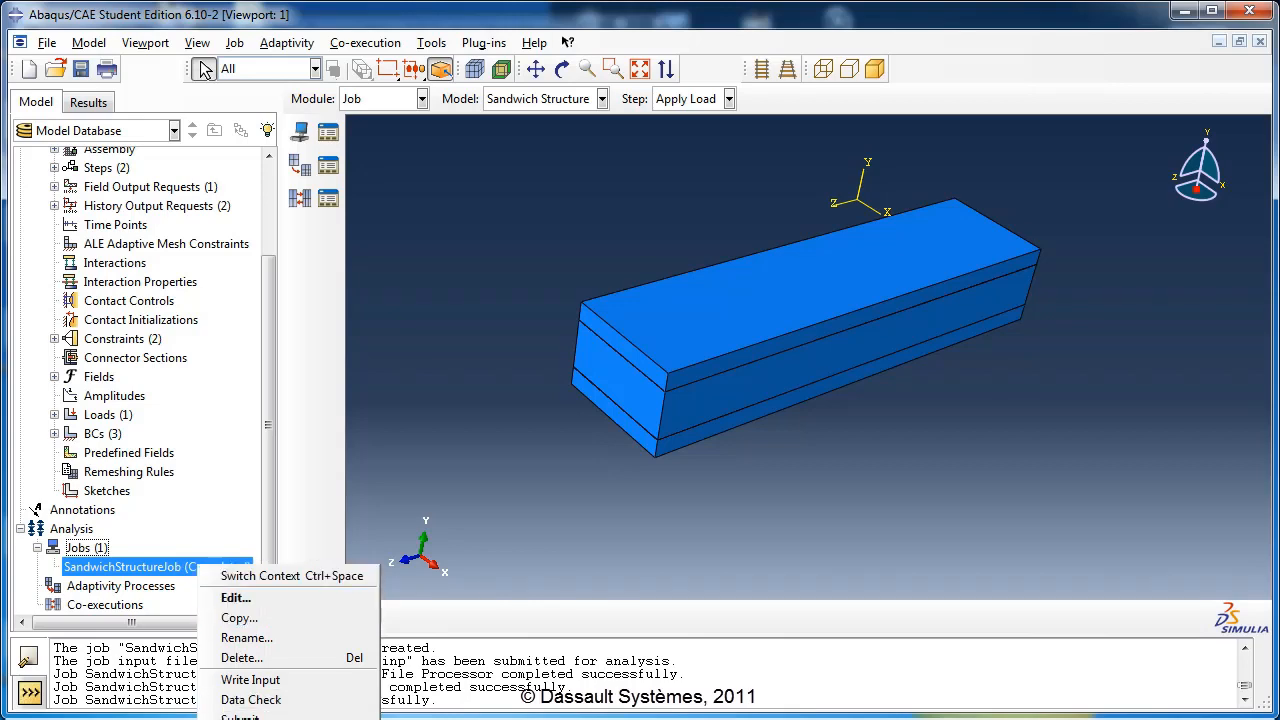
pyautogui.click(243, 719)
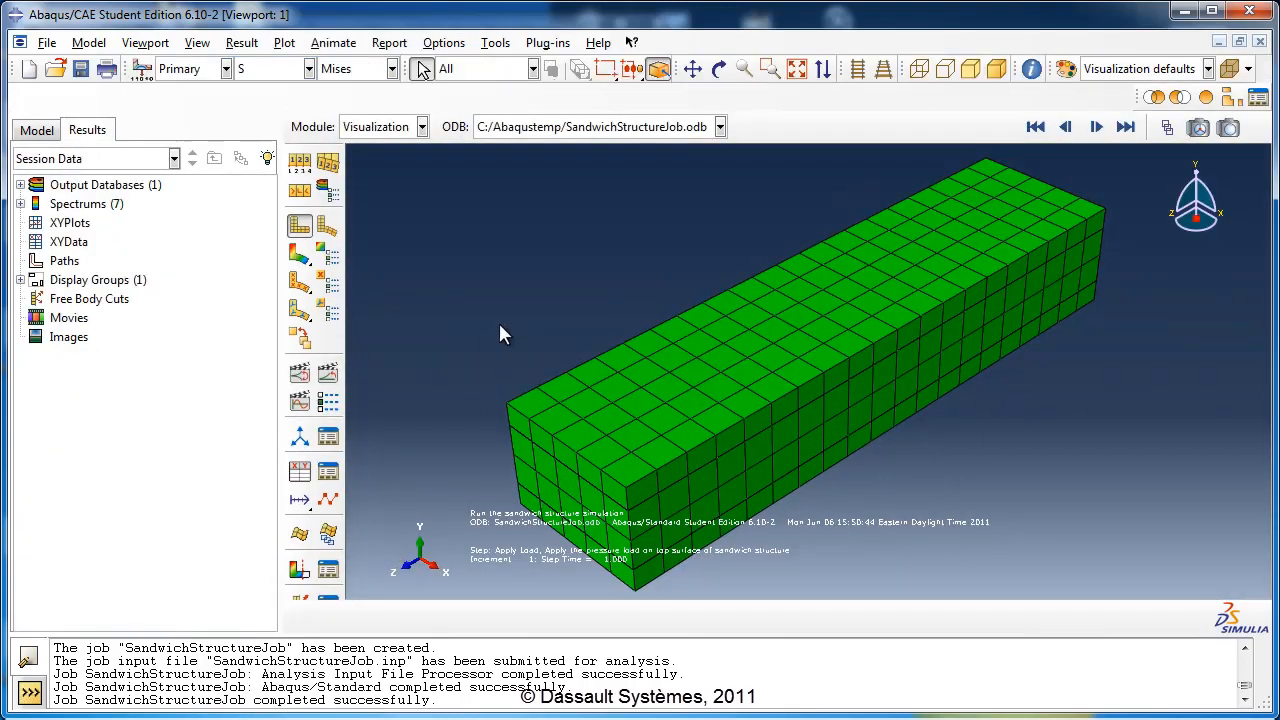
pyautogui.click(327, 226)
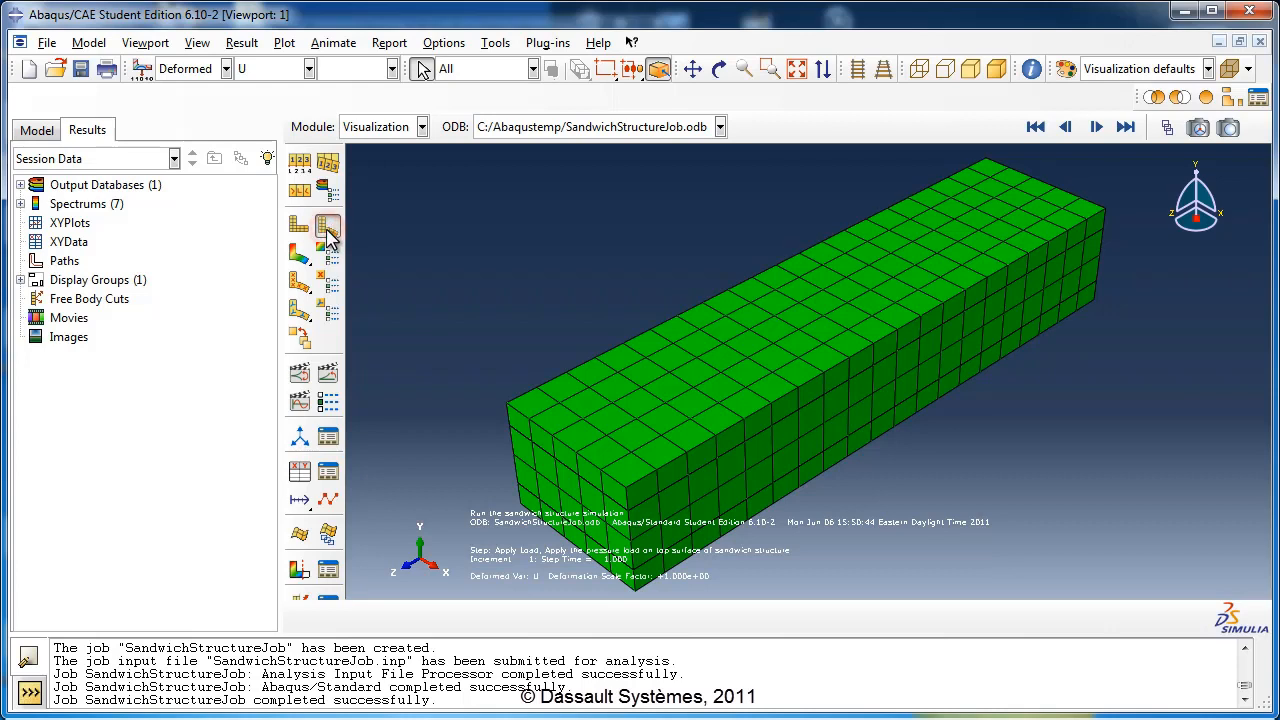
pyautogui.click(304, 229)
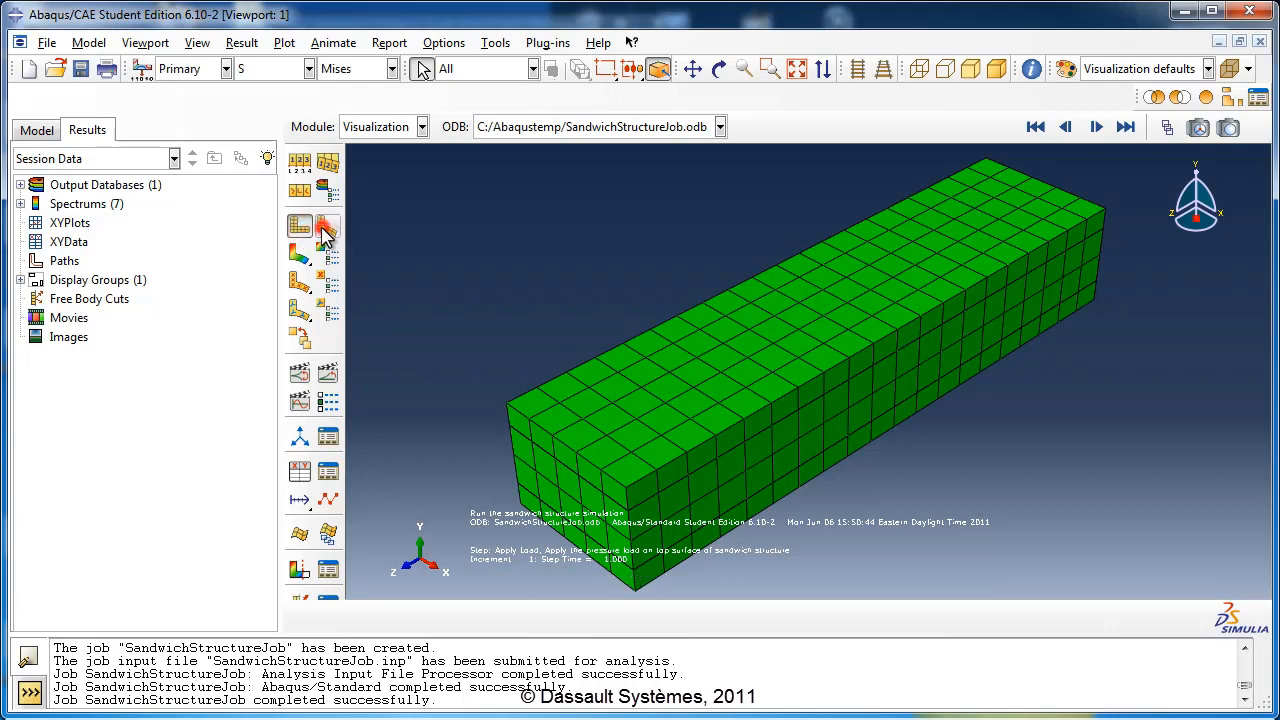
pyautogui.click(324, 228)
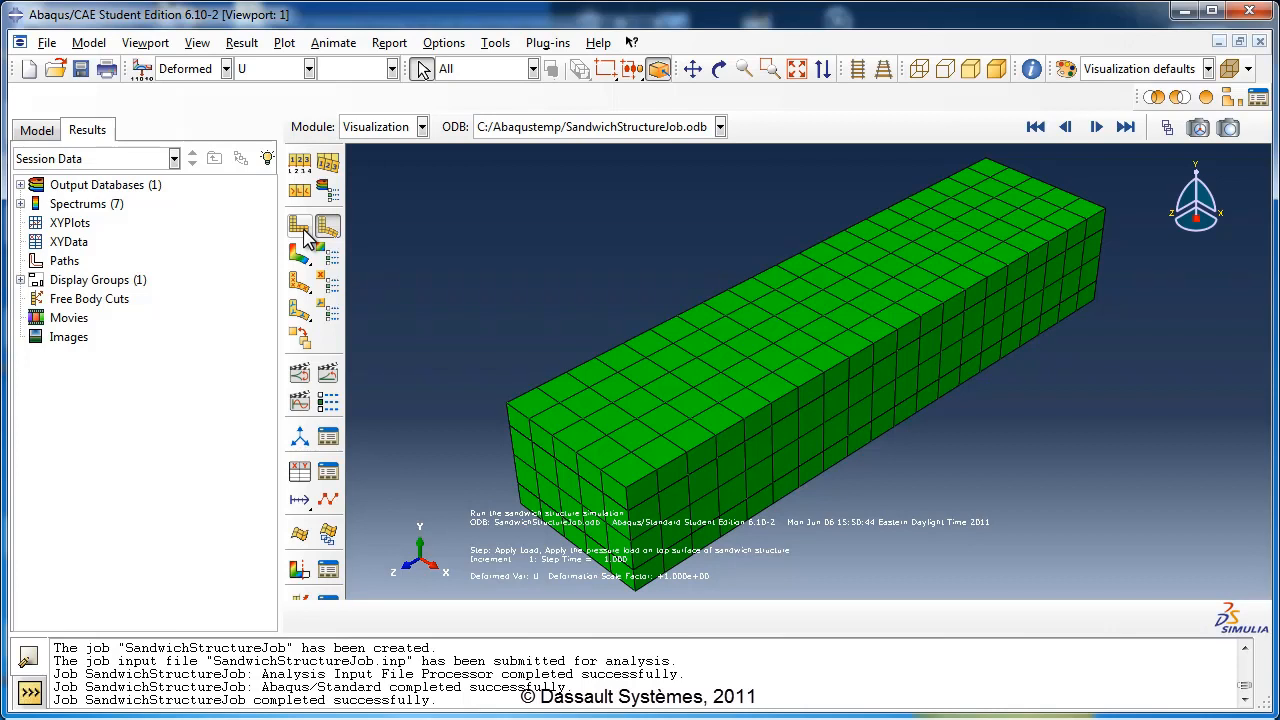
pyautogui.click(302, 232)
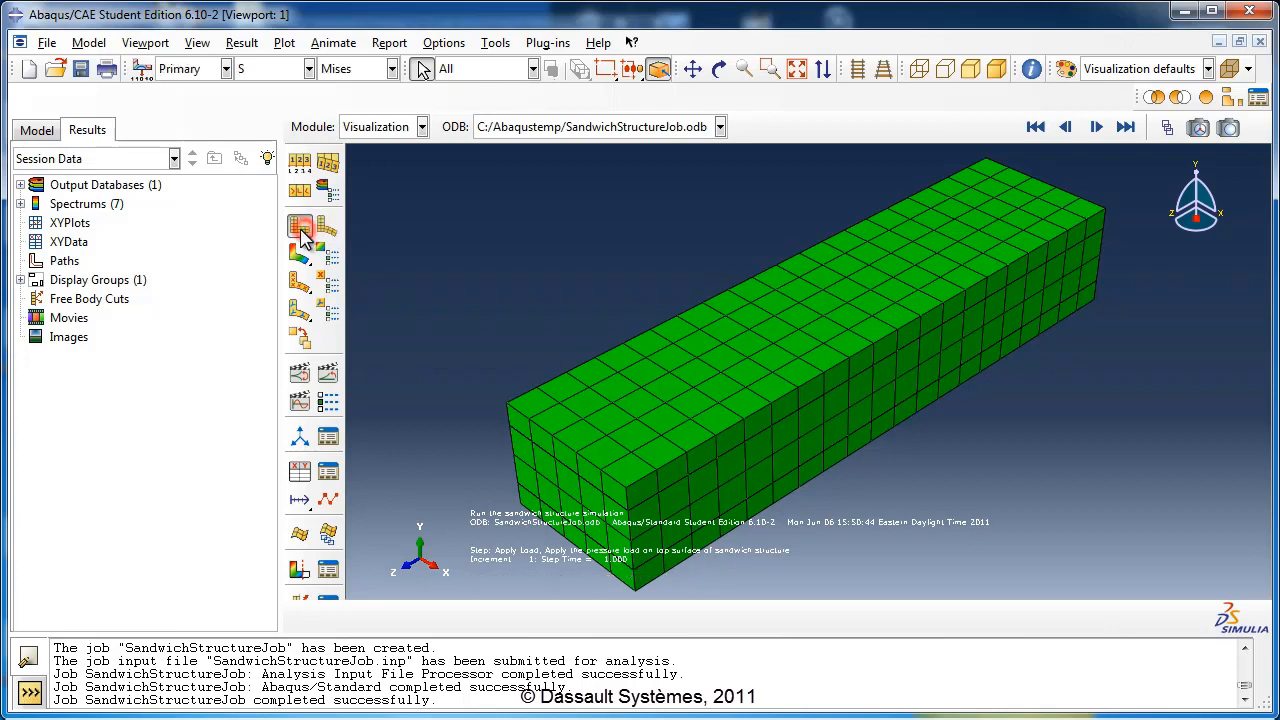
# Step: Set a uniform deformation scale factor of 1000000 in the common plot options
pyautogui.click(300, 165)
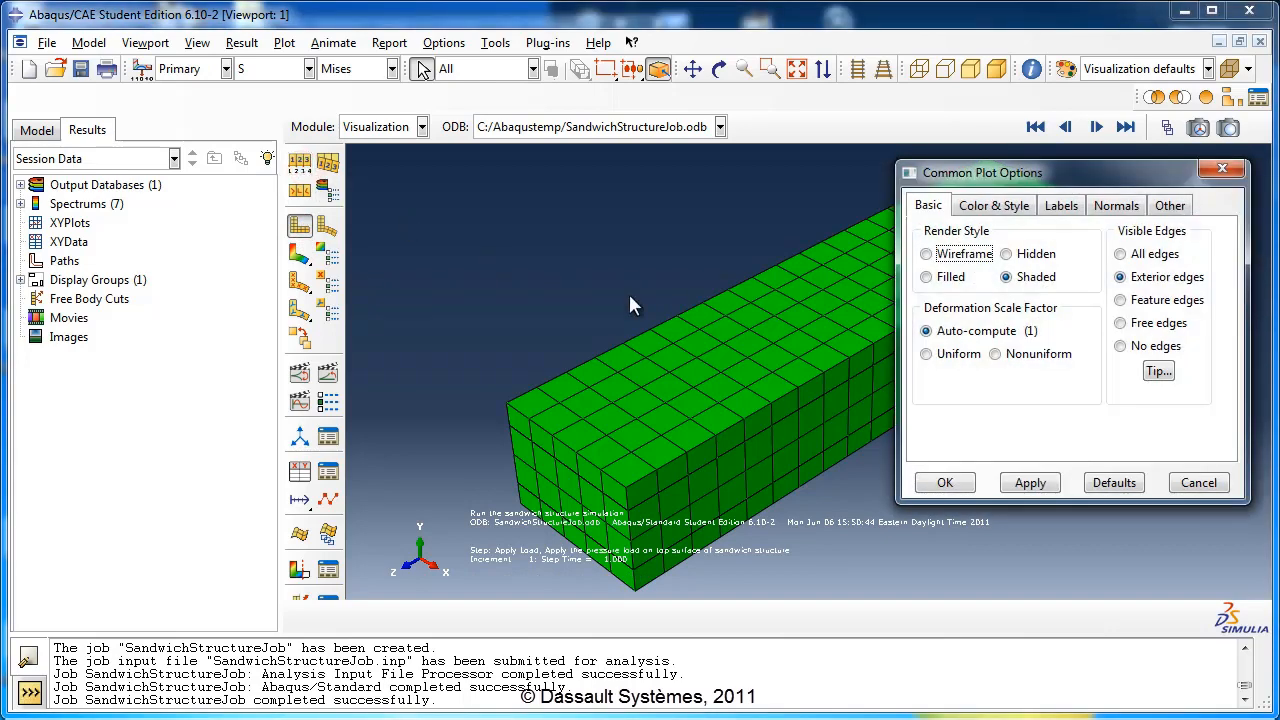
pyautogui.click(955, 360)
pyautogui.click(1000, 383)
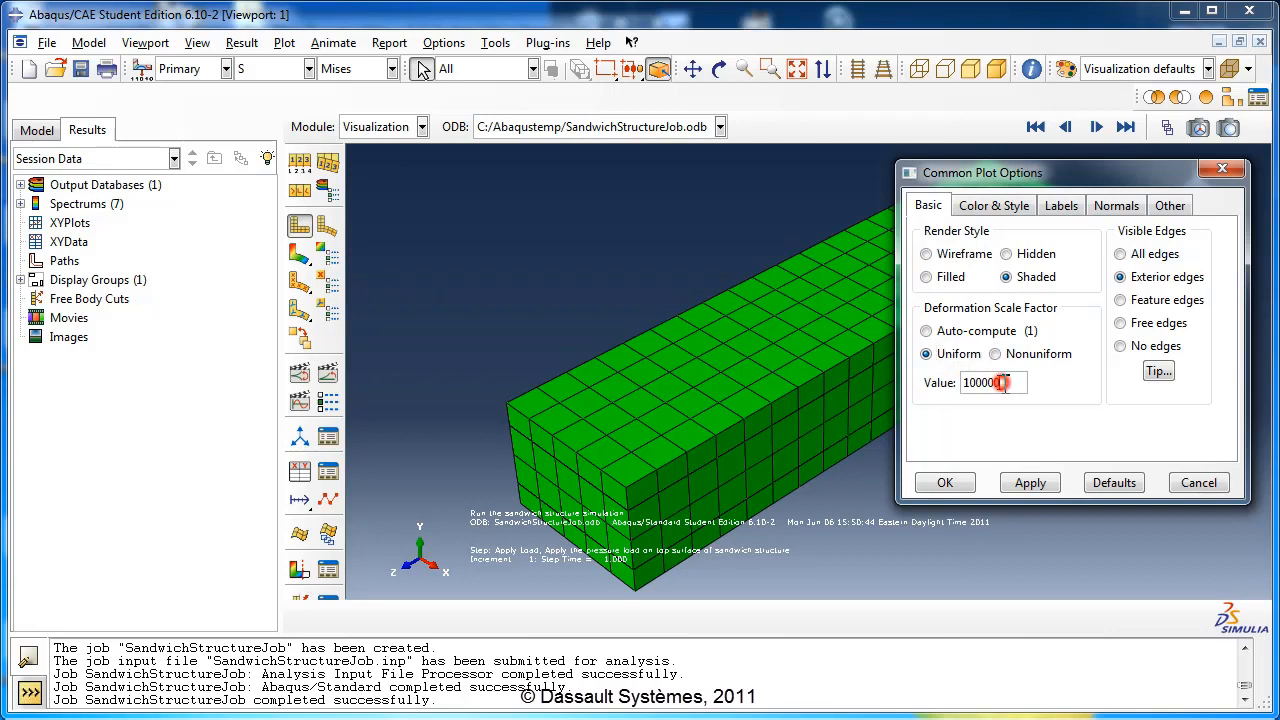
pyautogui.write('00')
pyautogui.click(1015, 383)
pyautogui.click(959, 488)
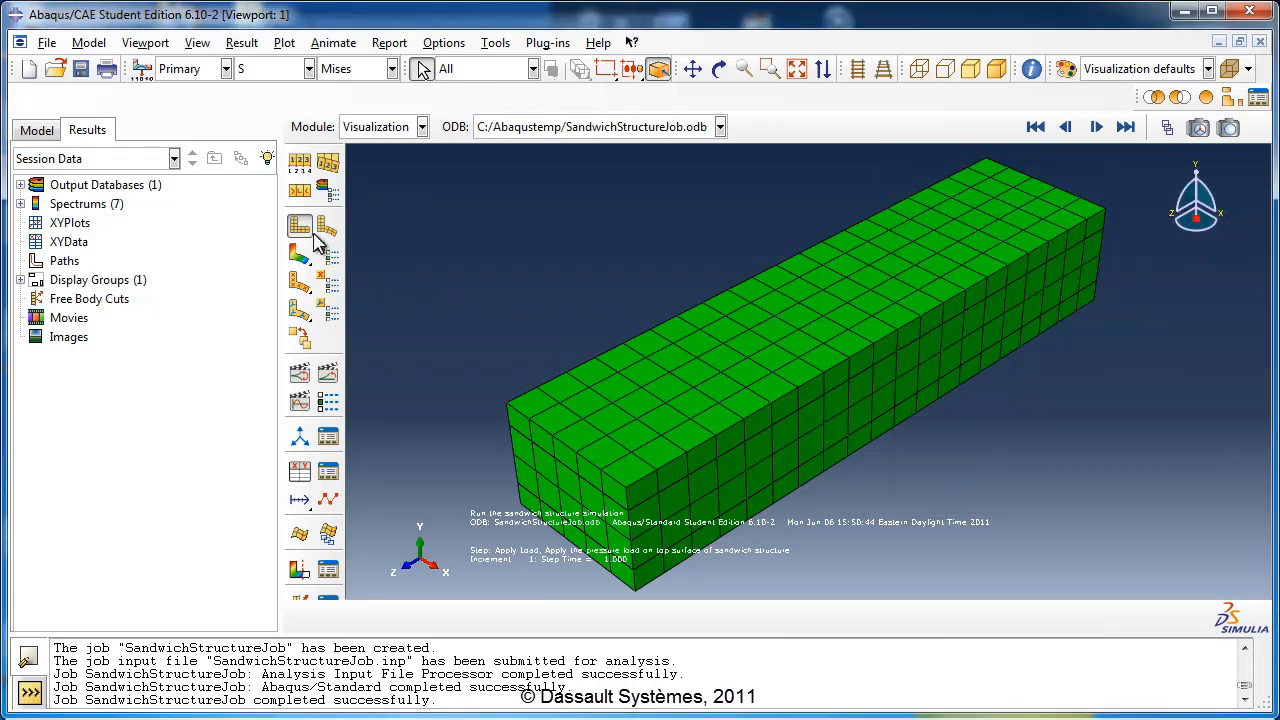
# Step: Compare the scaled deformed shape with the undeformed shape, ending on the undeformed plot
pyautogui.click(322, 236)
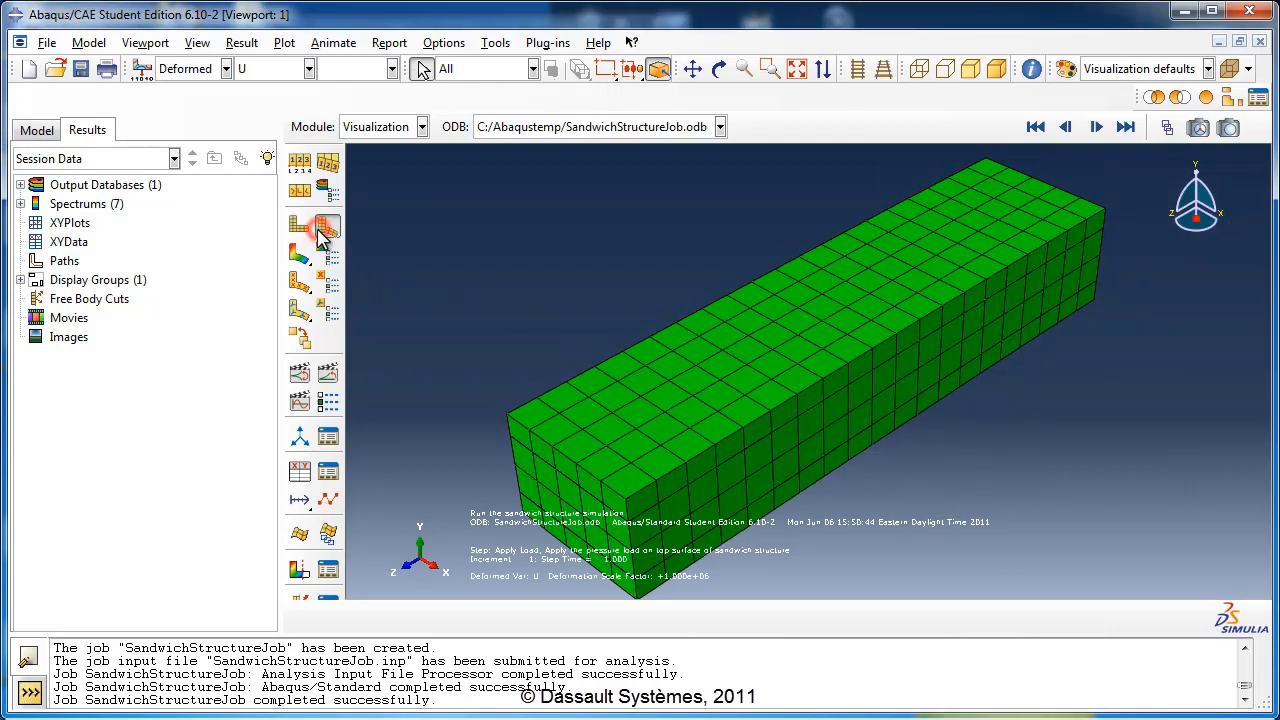
pyautogui.click(300, 226)
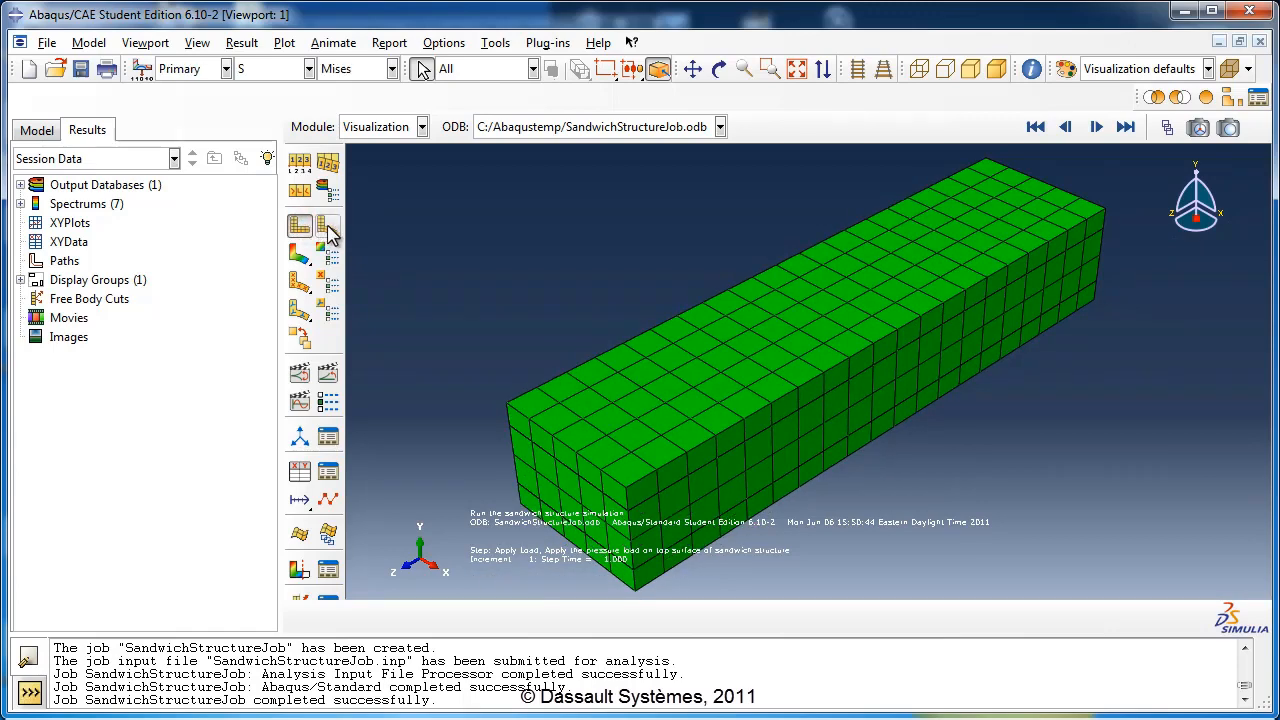
pyautogui.click(329, 229)
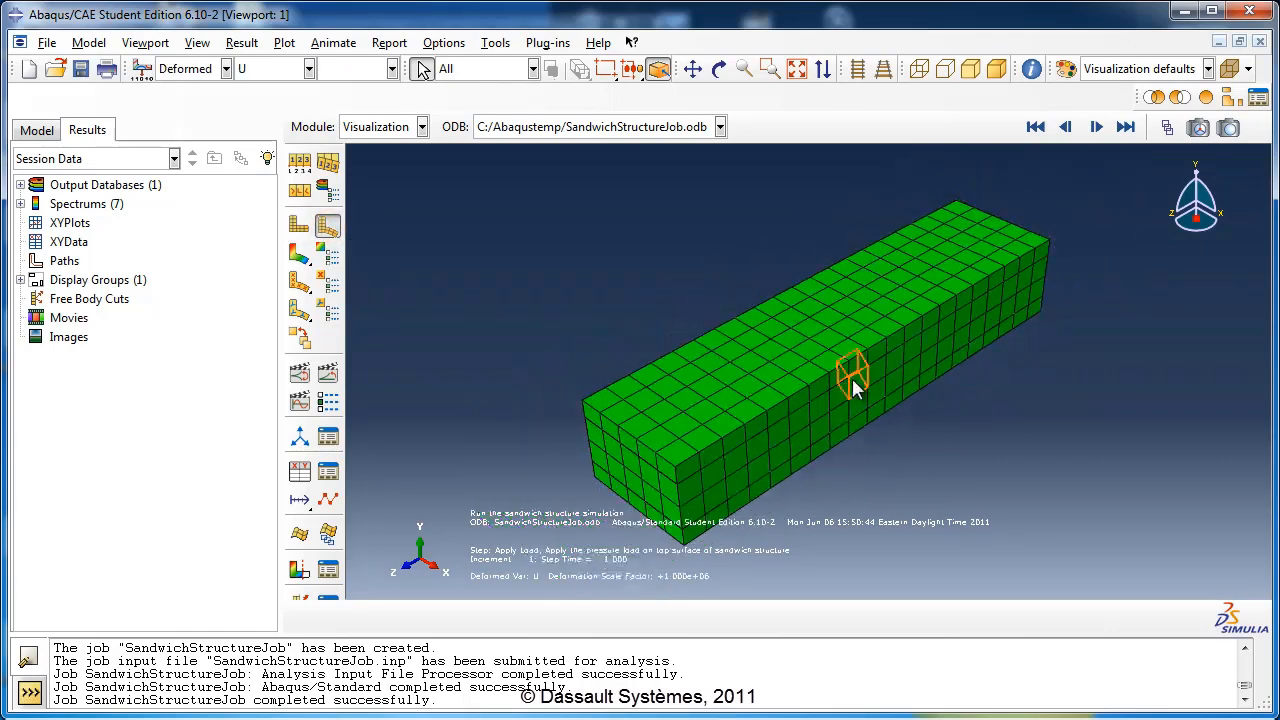
pyautogui.scroll(2, 852, 388)
pyautogui.click(300, 226)
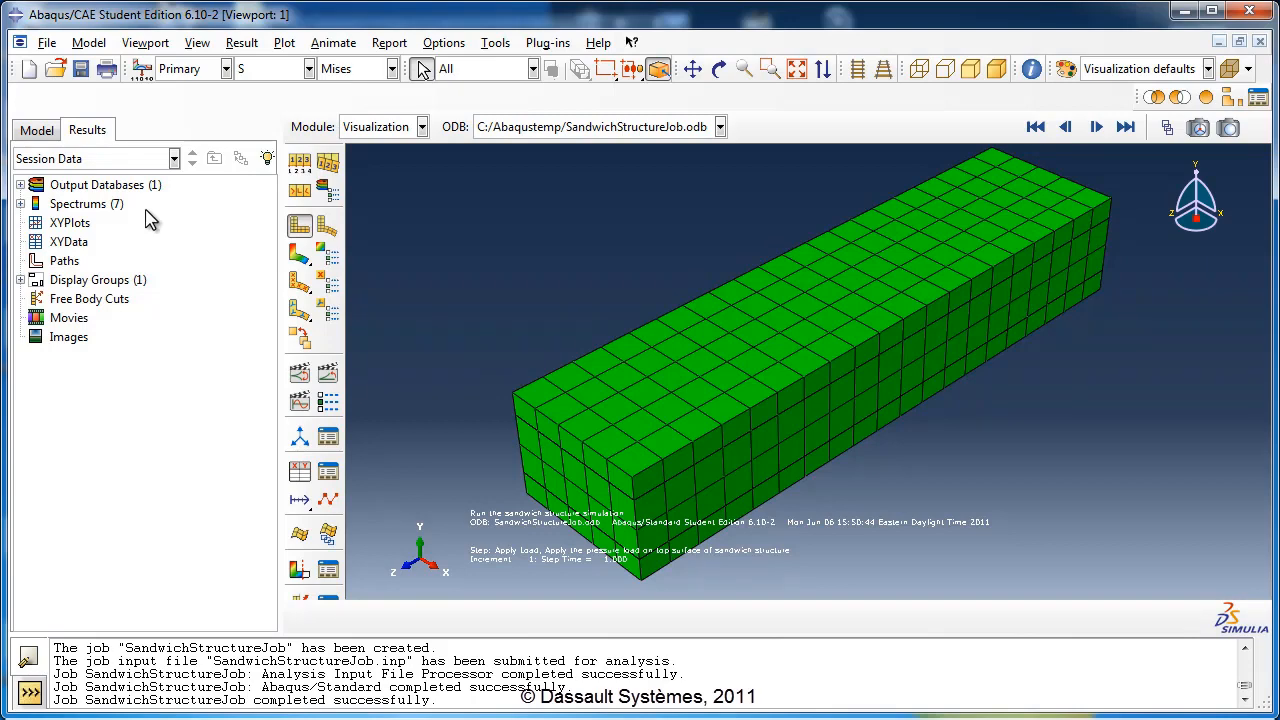
# Step: Expand the History Output of SandwichStructureJob.odb and widen the results tree to read the full displacement entries
pyautogui.click(20, 185)
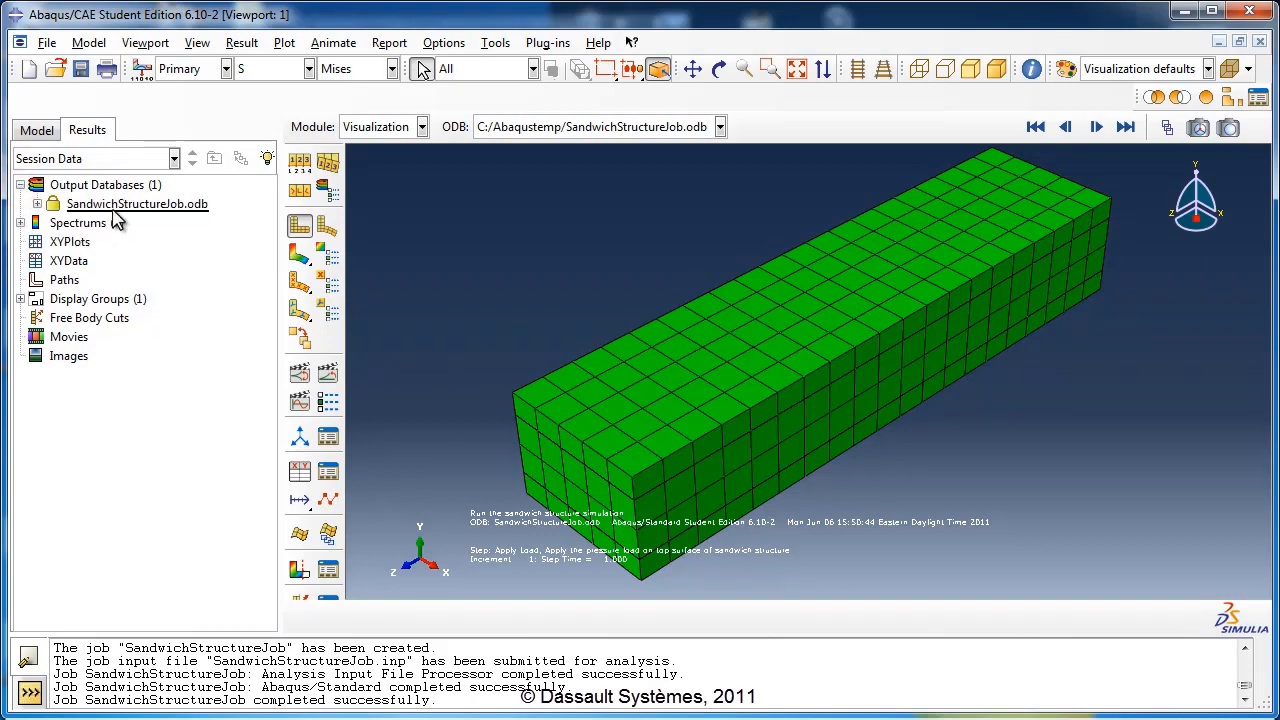
pyautogui.click(38, 204)
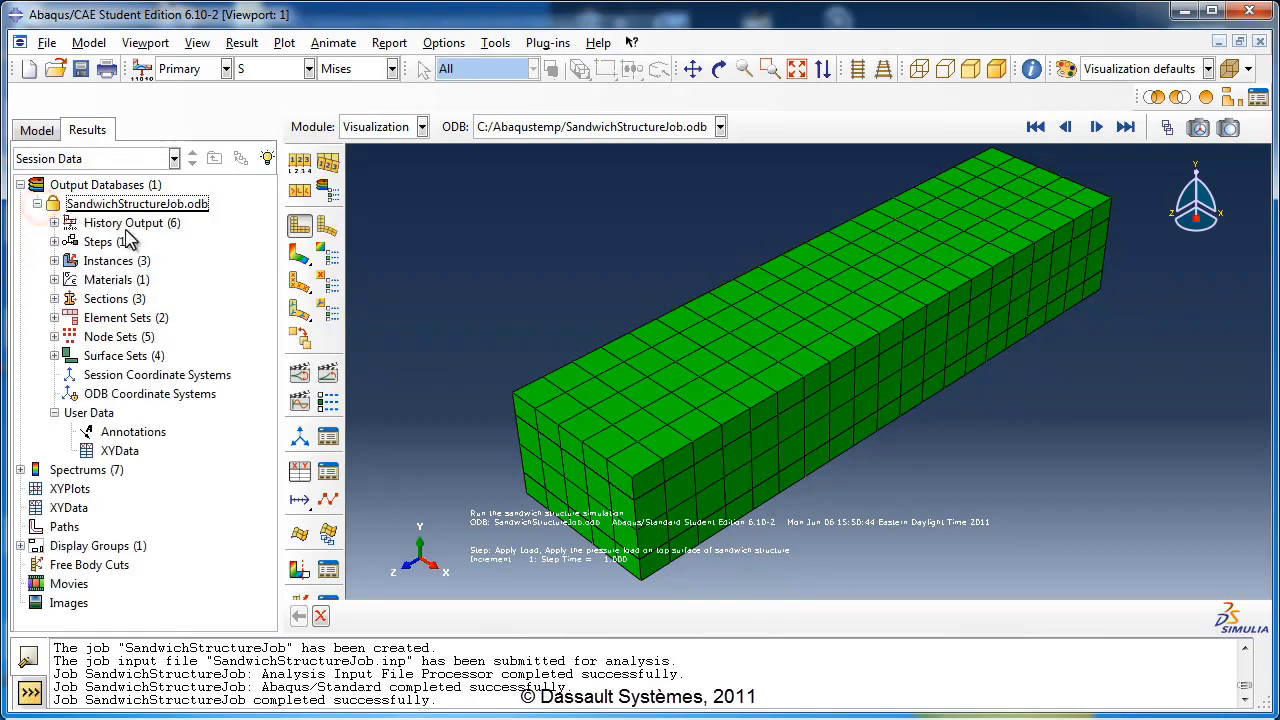
pyautogui.click(132, 226)
pyautogui.click(54, 223)
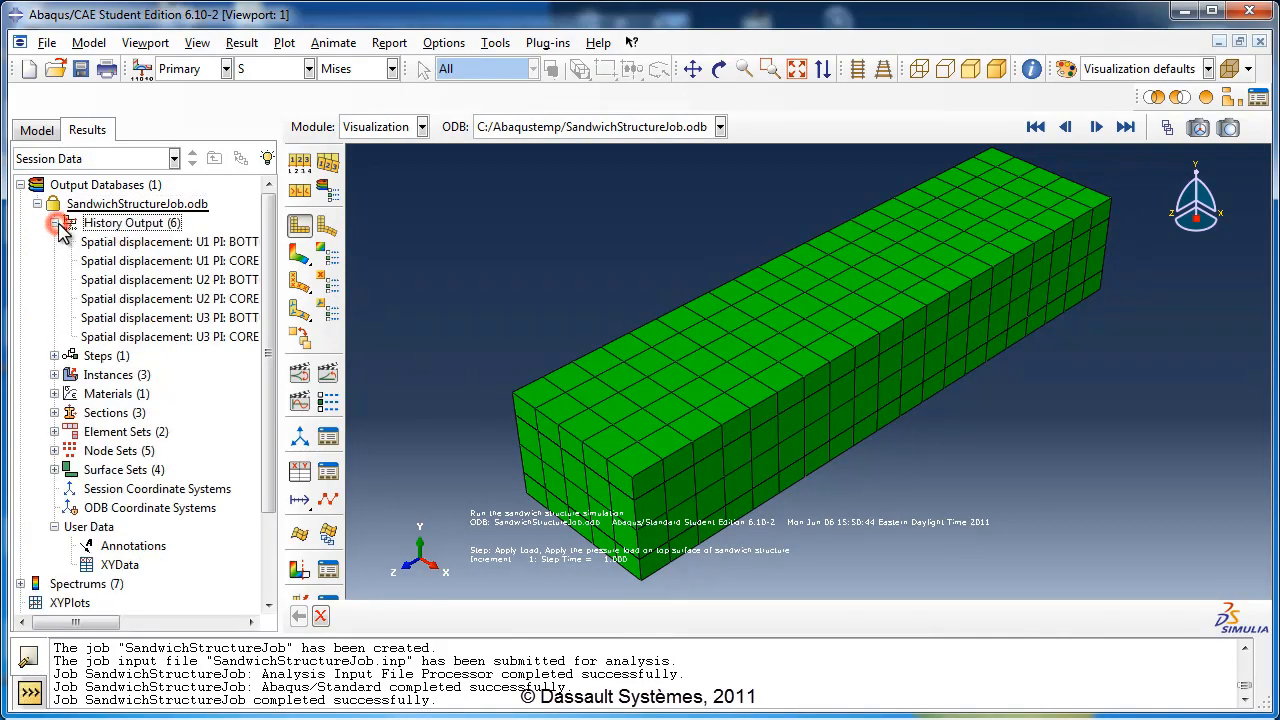
pyautogui.moveTo(279, 286); pyautogui.dragTo(341, 288)
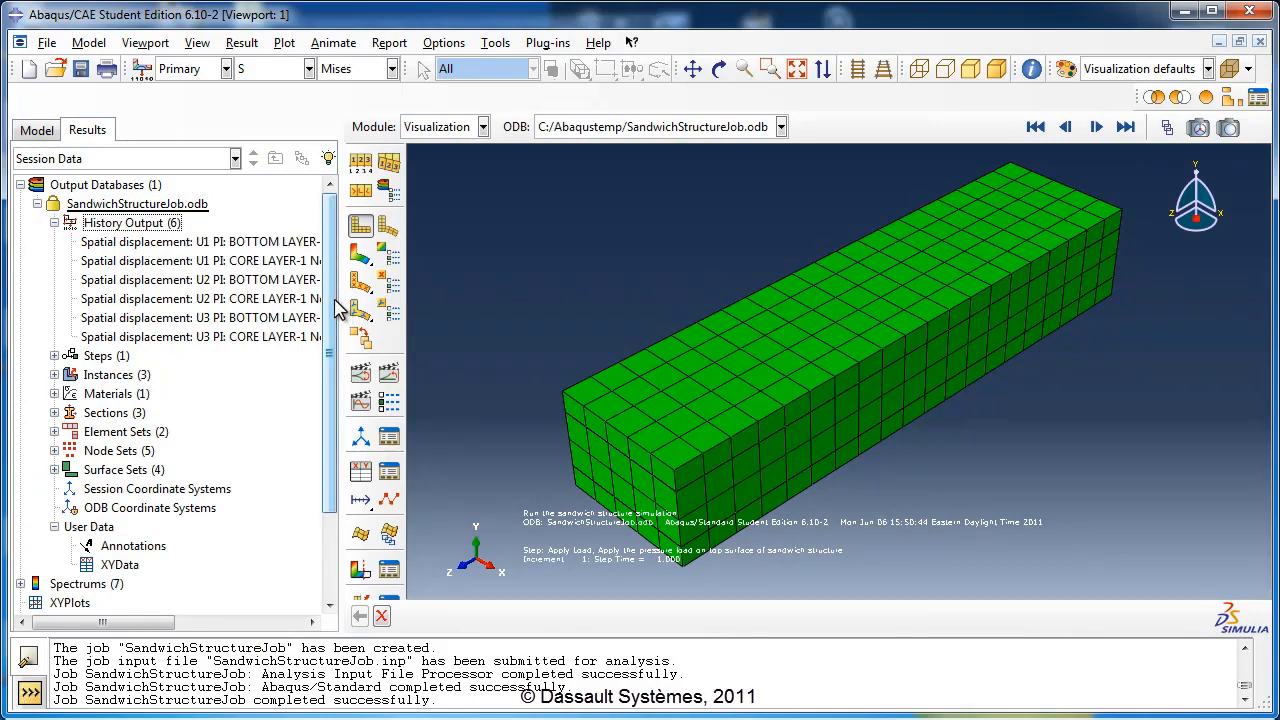
pyautogui.moveTo(341, 298); pyautogui.dragTo(390, 298)
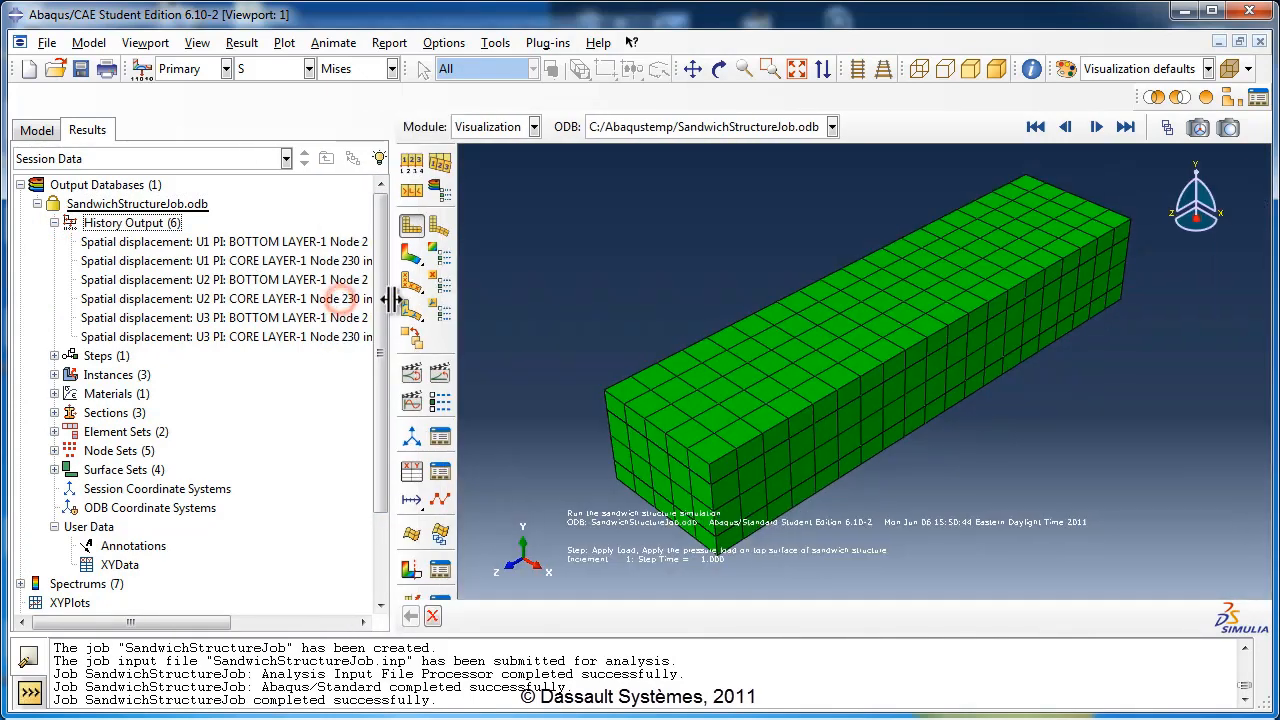
# Step: Save the U2 spatial displacement history of BOTTOM LAYER-1 Node 2 as XY data named SandwichXYData-1
pyautogui.click(266, 284)
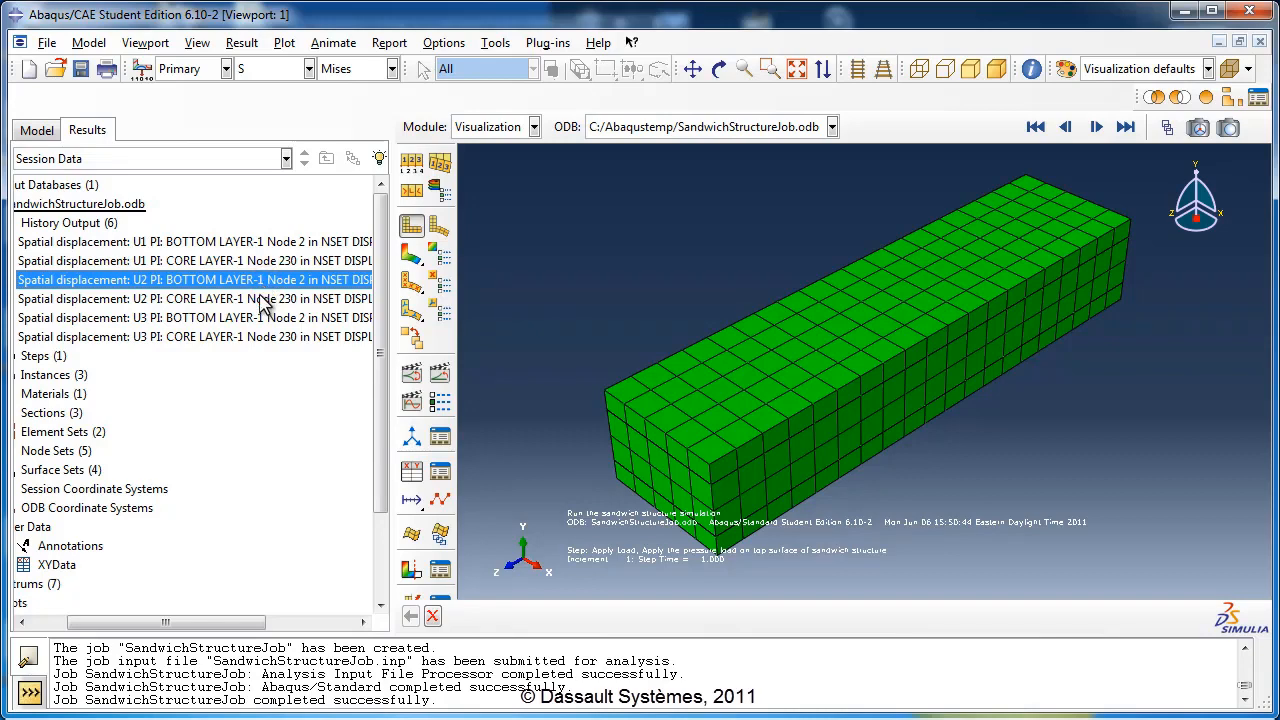
pyautogui.click(262, 298)
pyautogui.click(228, 283)
pyautogui.rightClick(238, 282)
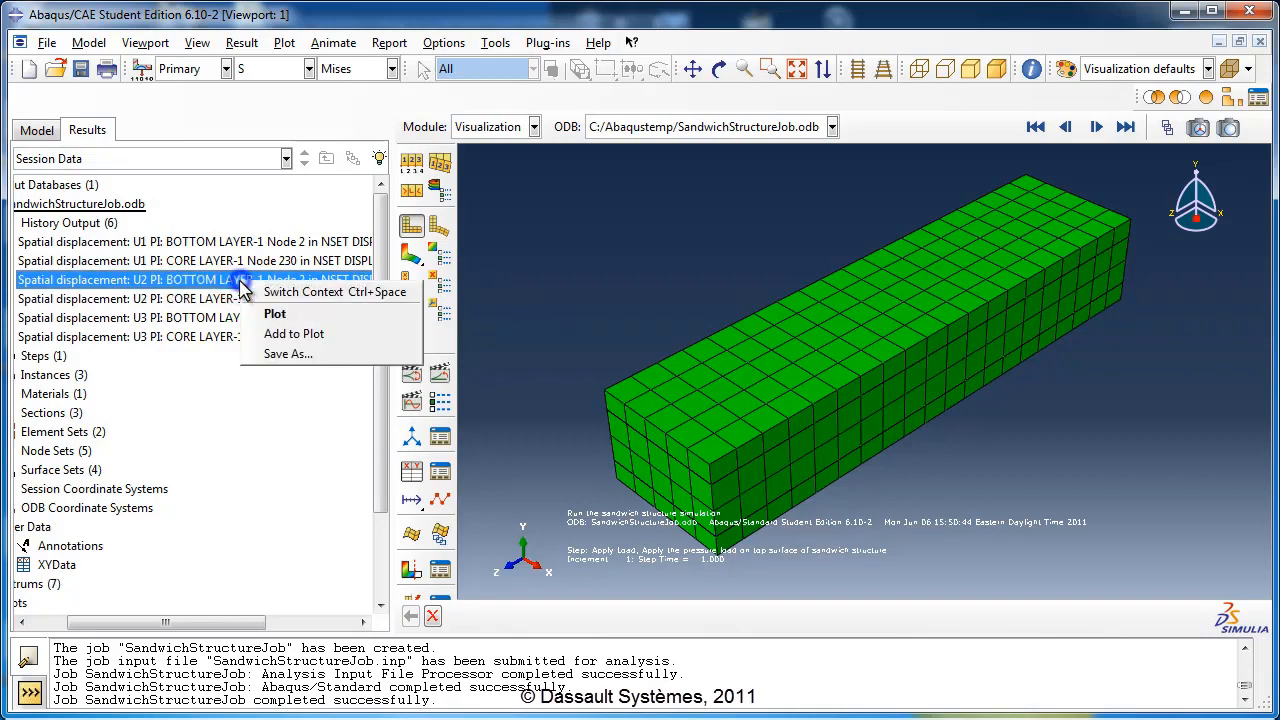
pyautogui.click(306, 355)
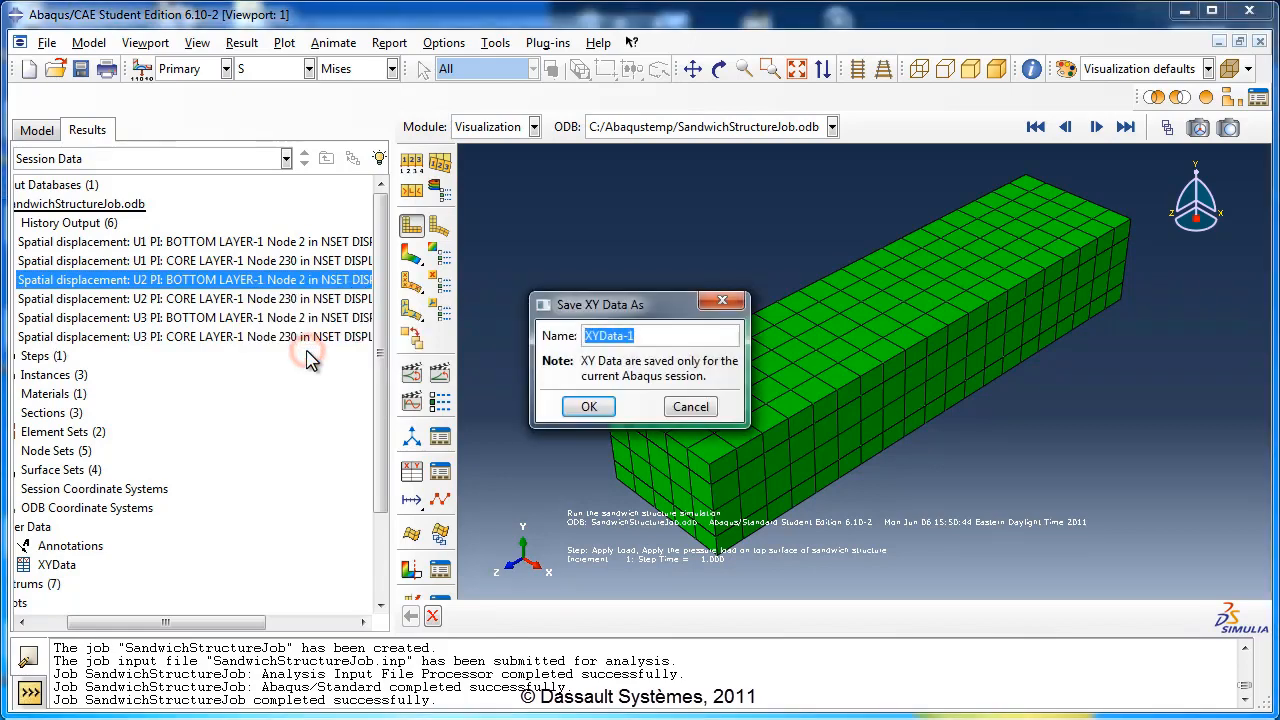
pyautogui.click(584, 336)
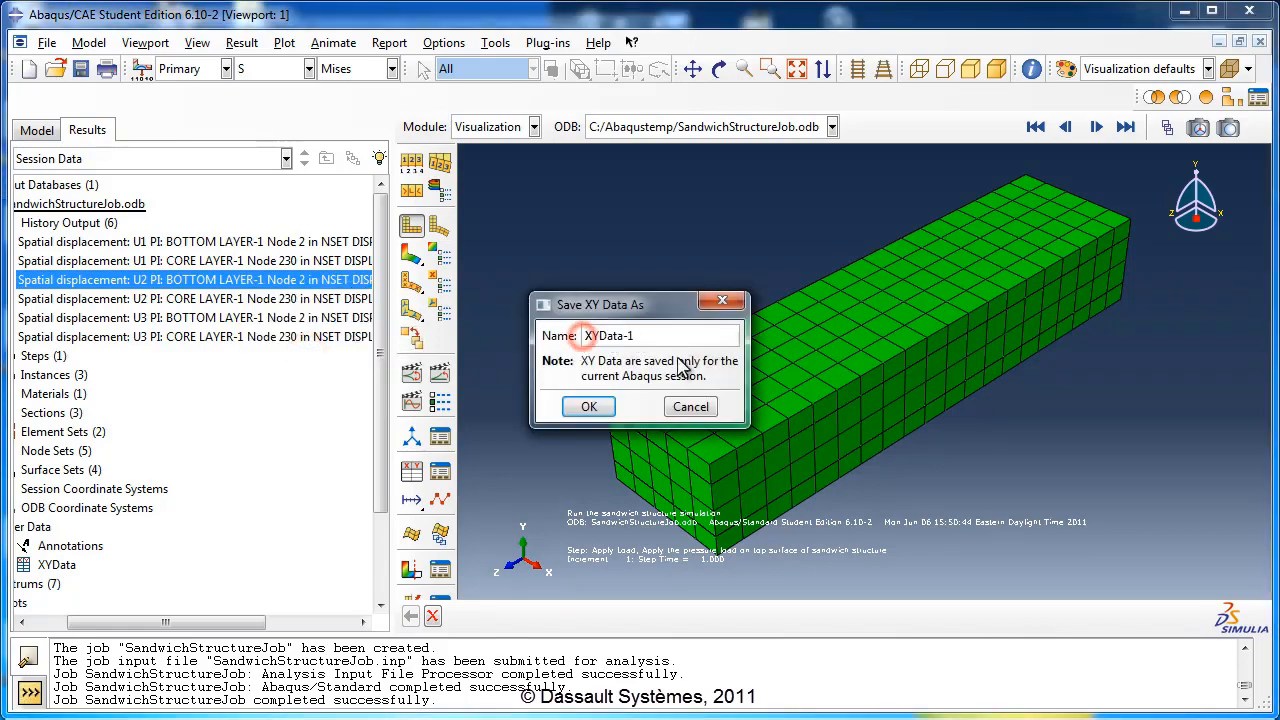
pyautogui.write('Sandwich')
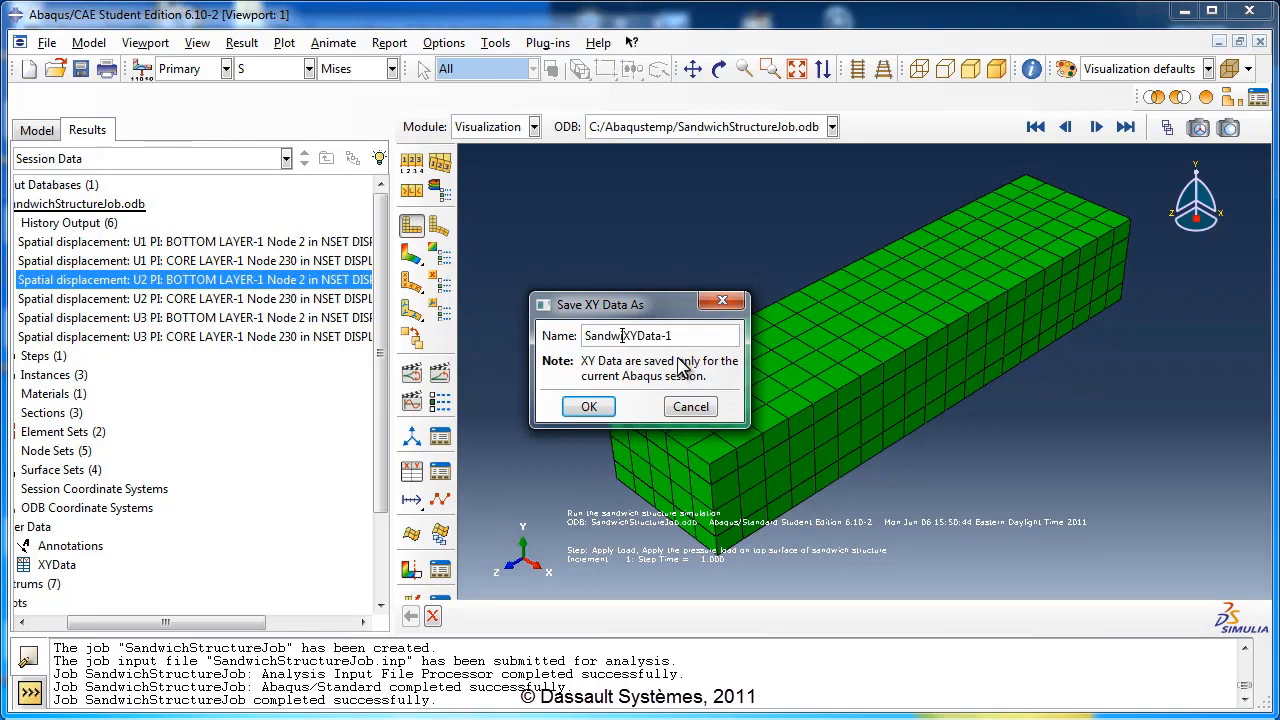
pyautogui.click(589, 406)
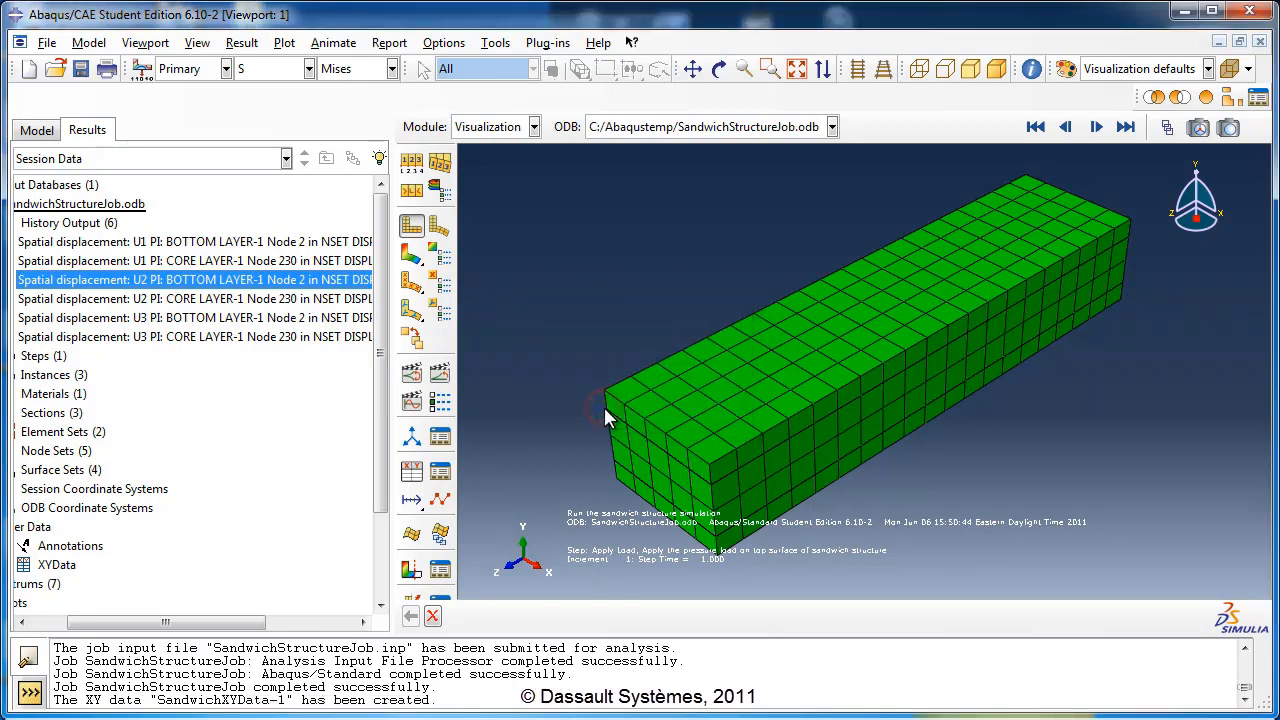
# Step: Save the U2 spatial displacement history of CORE LAYER-1 Node 230 as XY data named SandwichXYData-2
pyautogui.click(182, 298)
pyautogui.rightClick(182, 300)
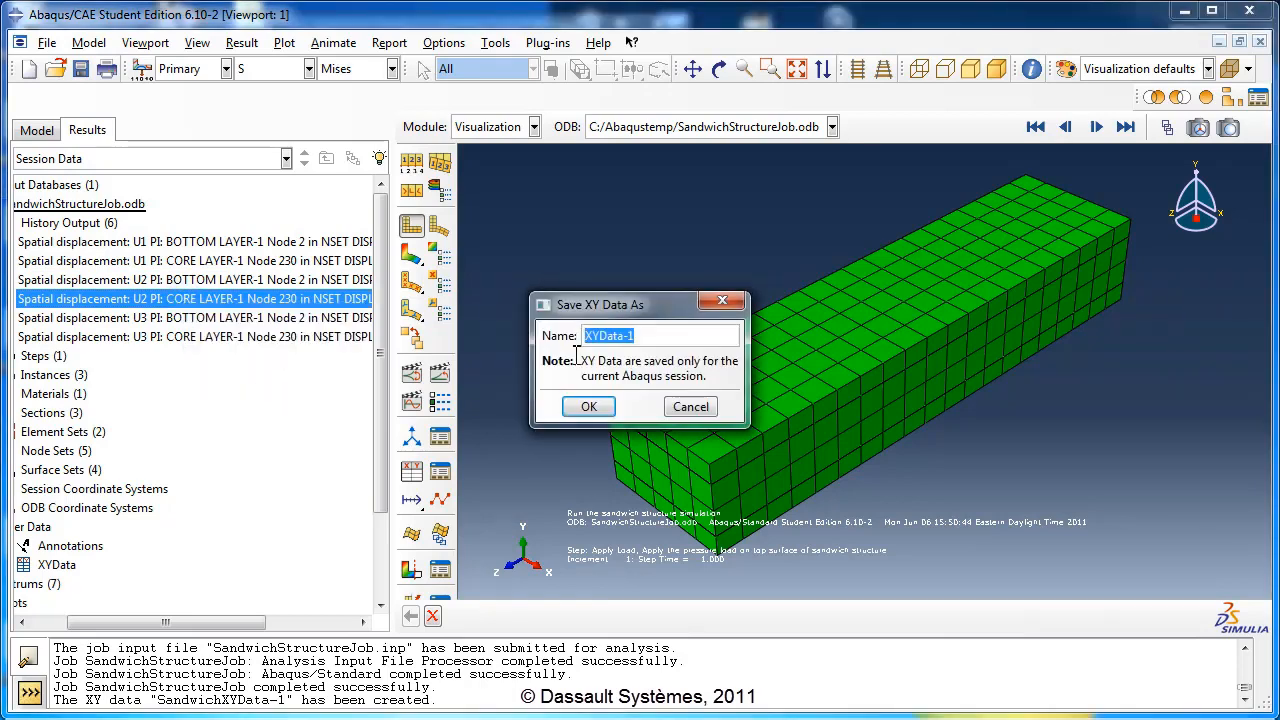
pyautogui.click(586, 336)
pyautogui.write('San')
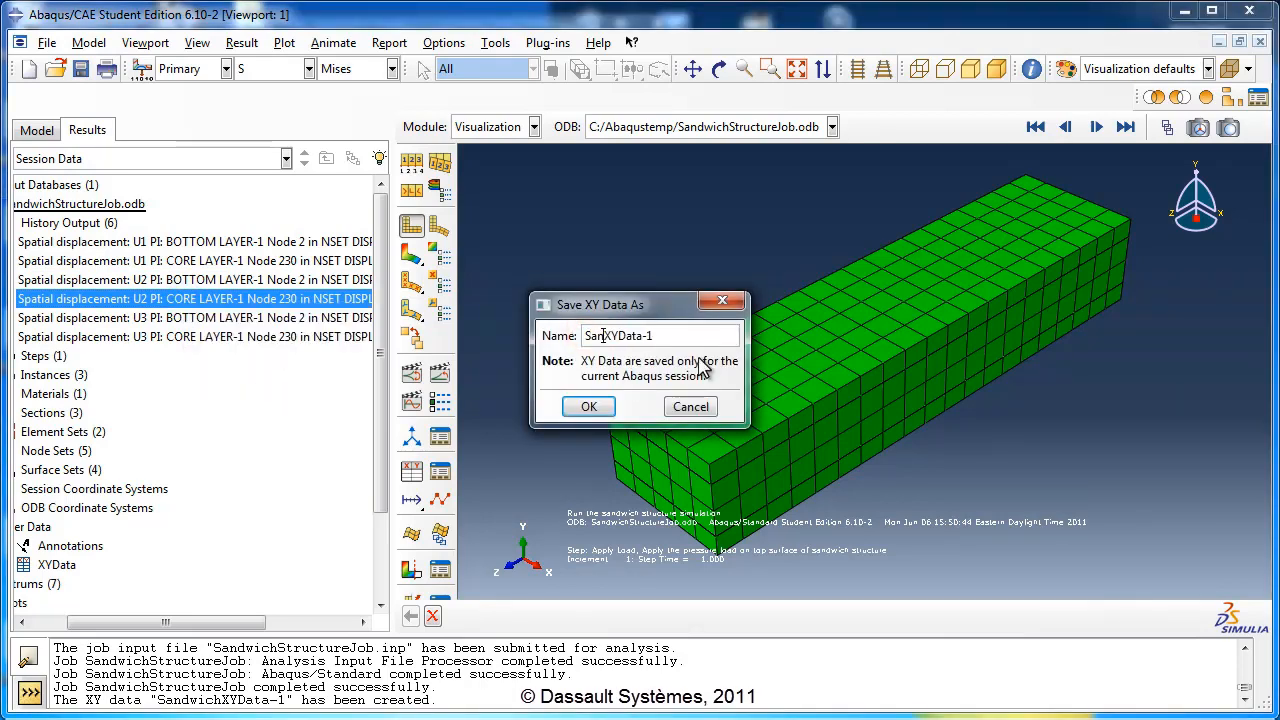
pyautogui.write('dwic')
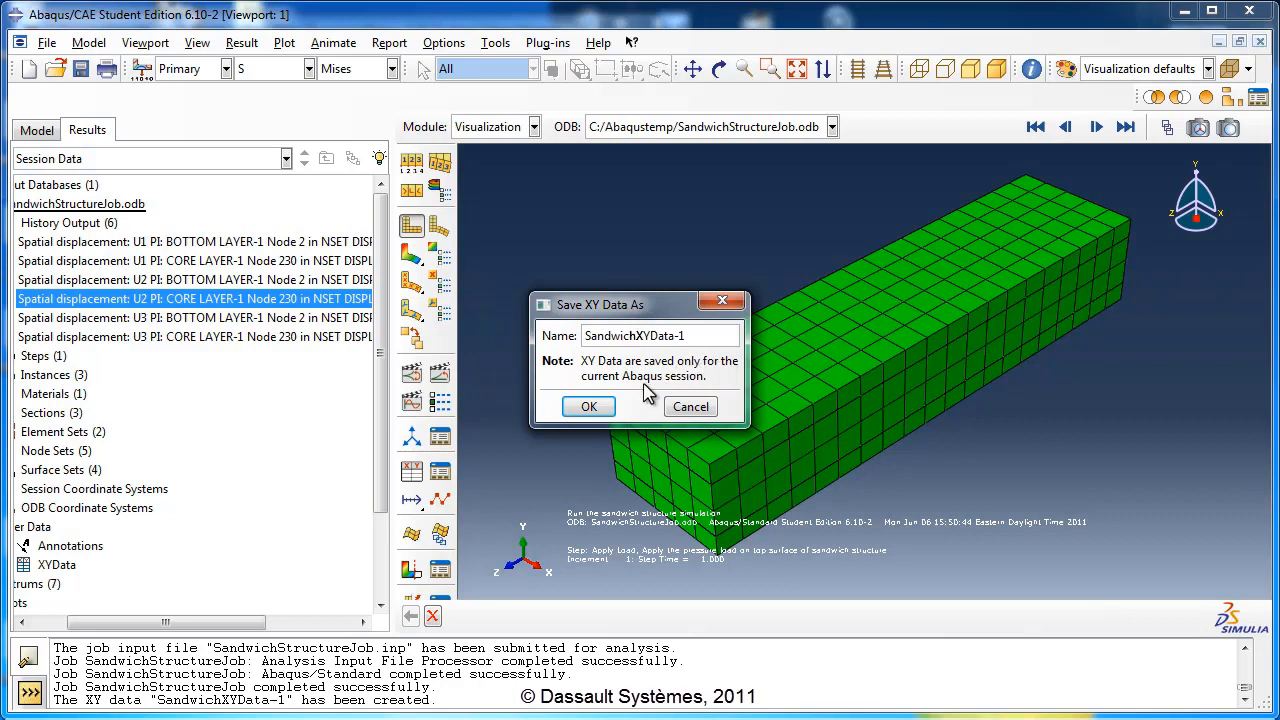
pyautogui.write('h')
pyautogui.doubleClick(681, 336)
pyautogui.write('2')
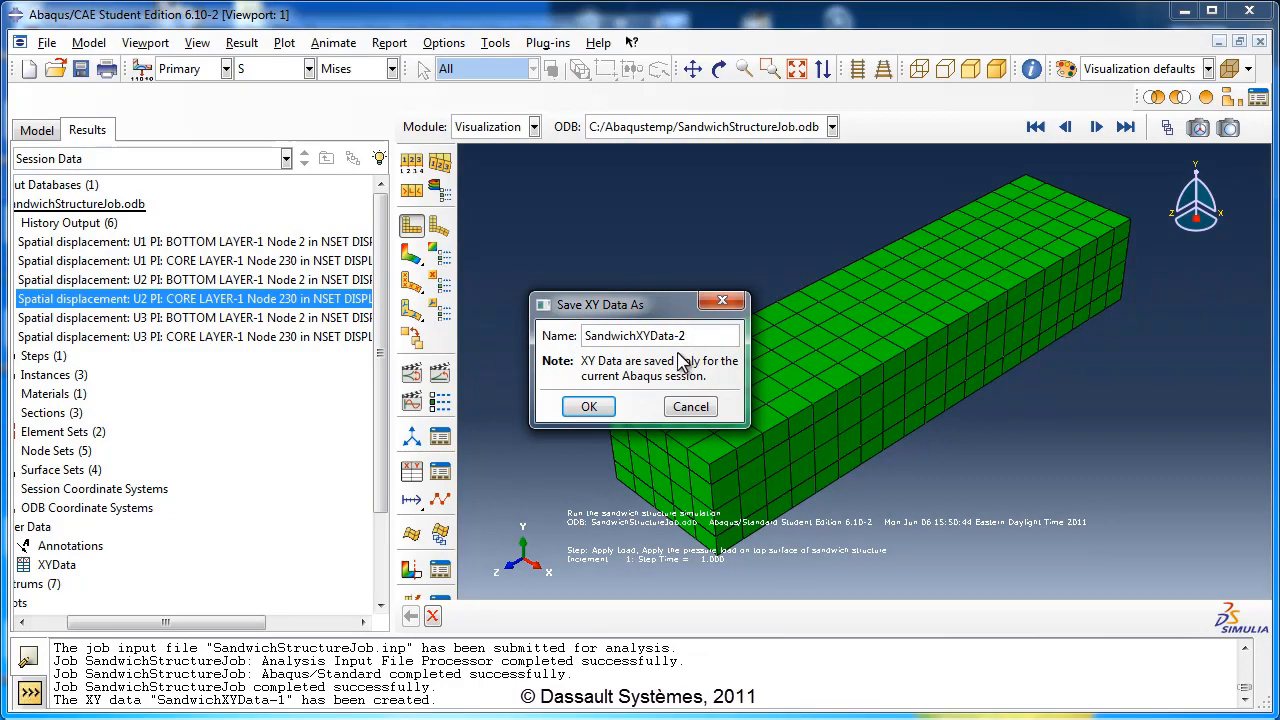
pyautogui.click(589, 407)
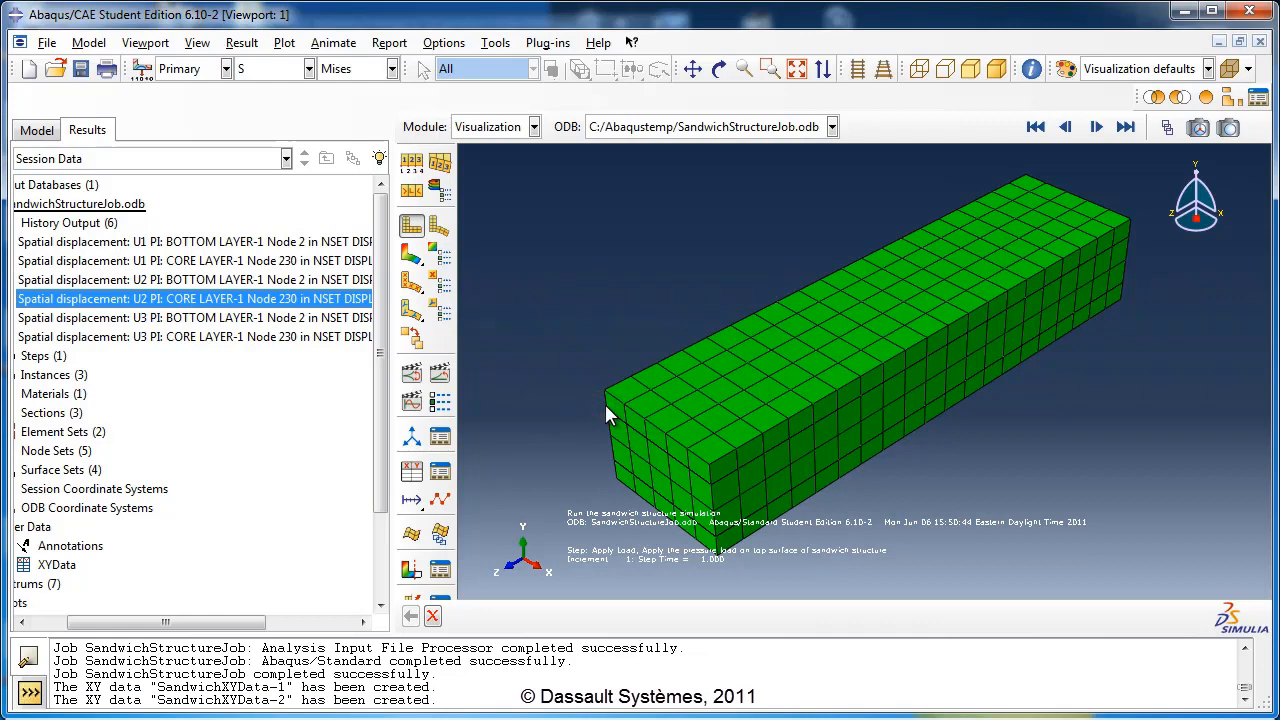
# Step: Start an XY data report and select SandwichXYData-1 as the data to write
pyautogui.click(390, 43)
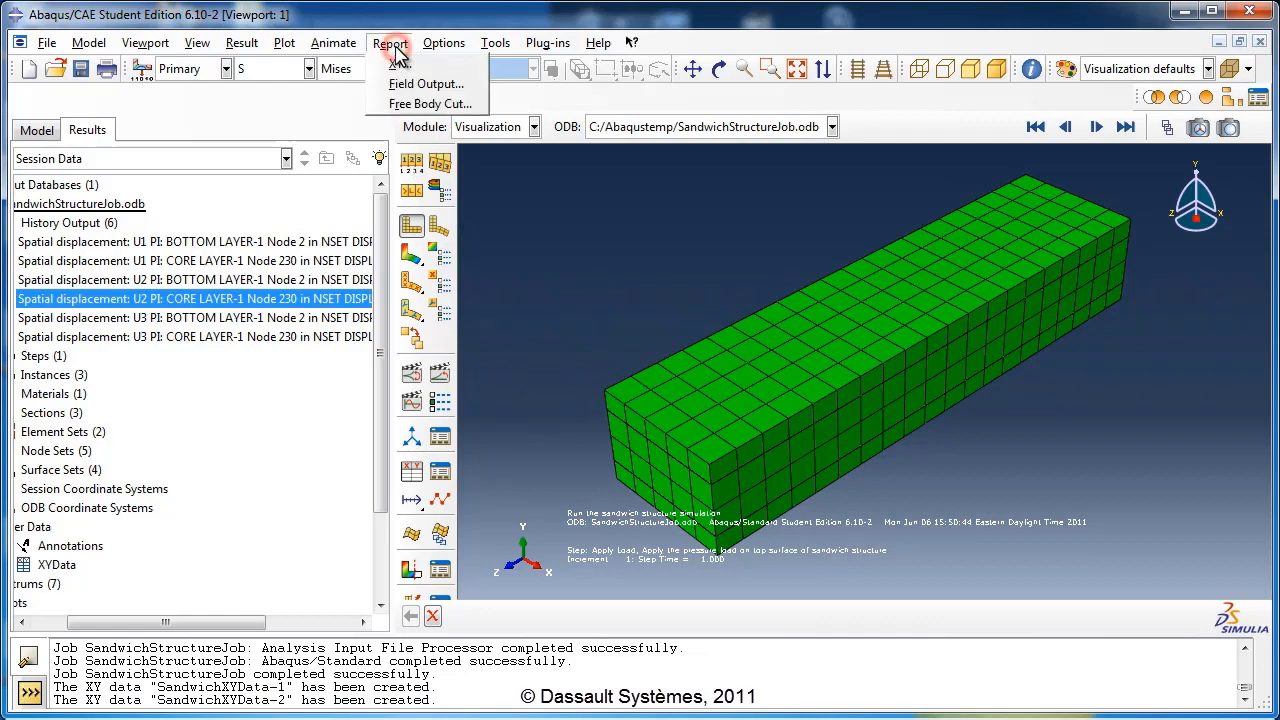
pyautogui.click(416, 68)
pyautogui.click(555, 289)
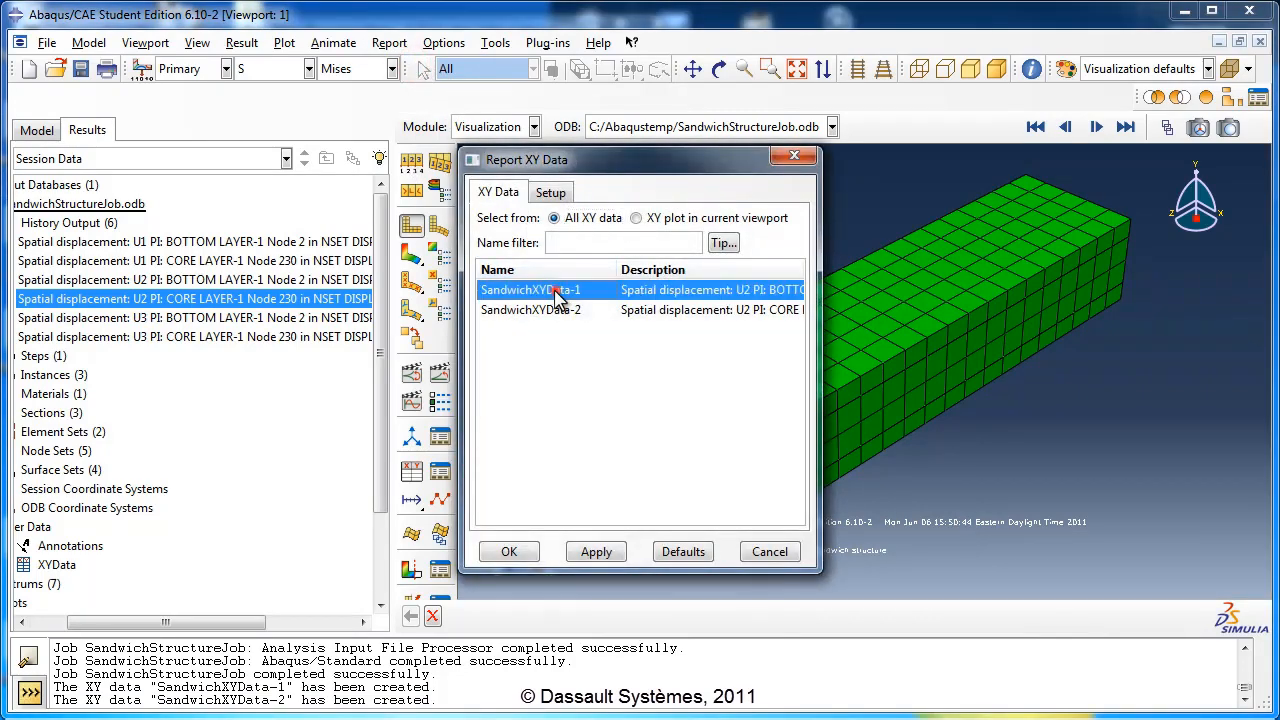
pyautogui.click(560, 310)
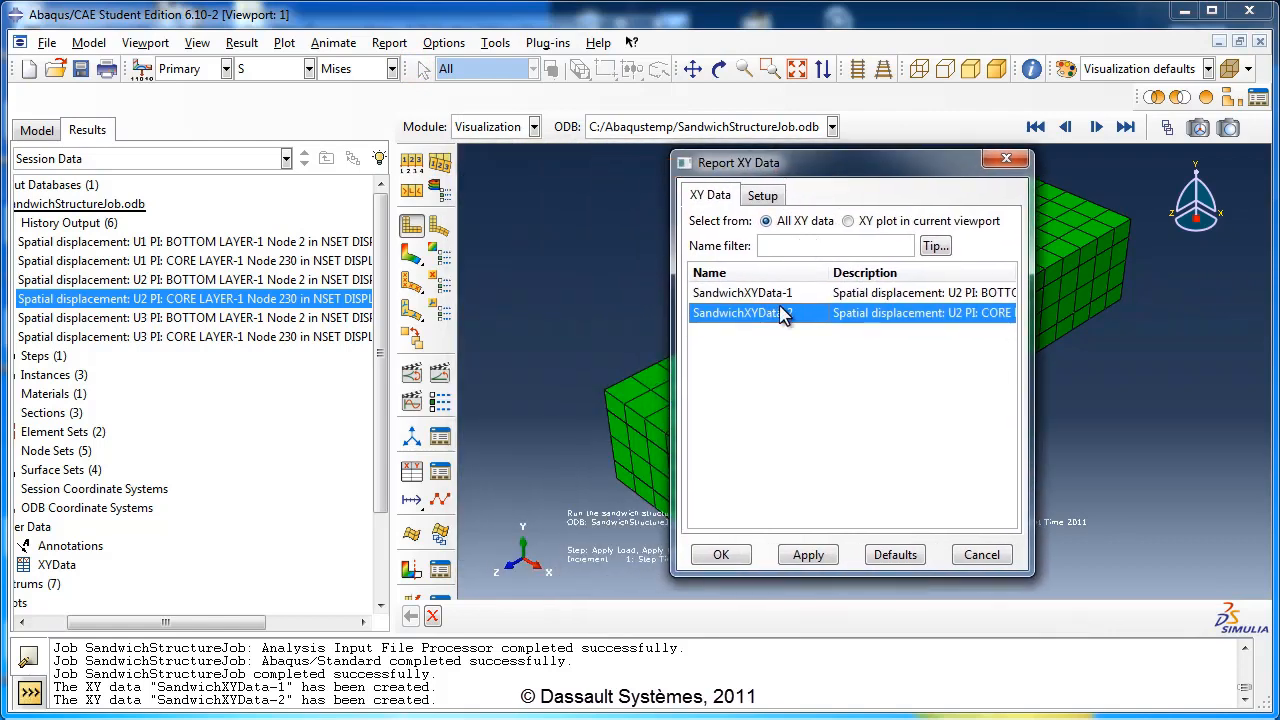
pyautogui.click(770, 293)
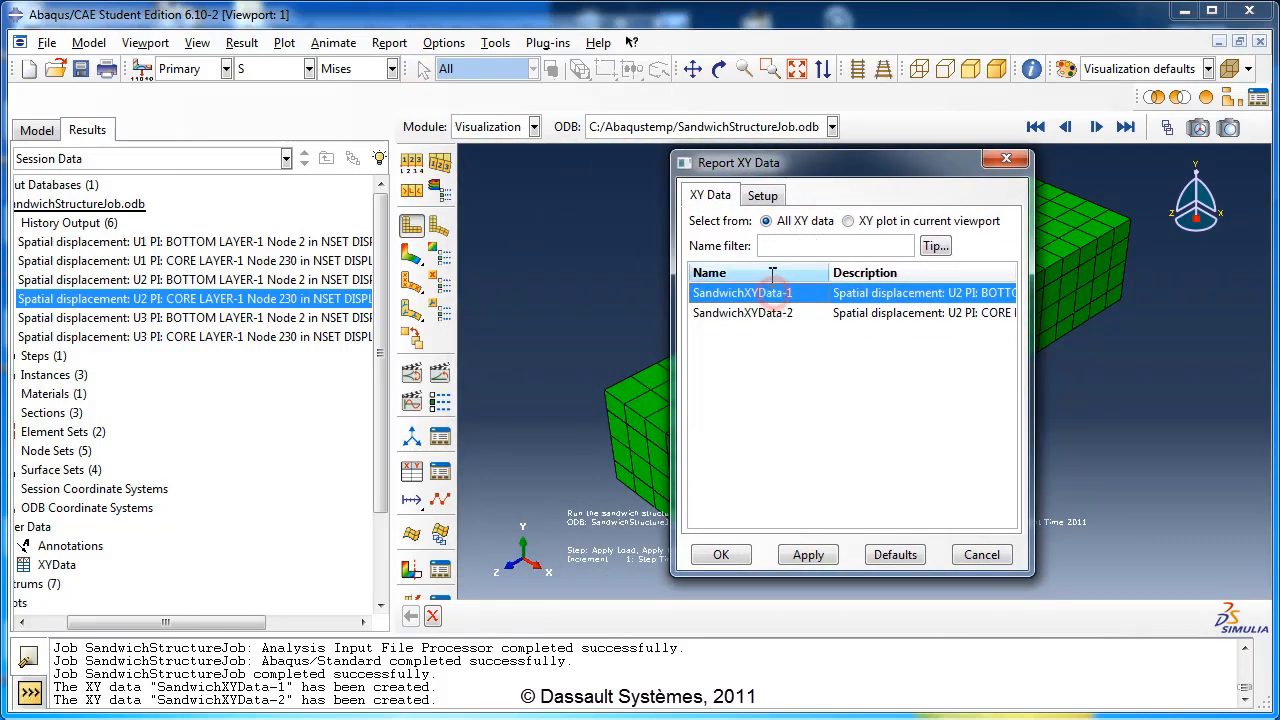
# Step: In the report's file selection, create a new directory named SandwichFolder in C:\ and open it
pyautogui.click(765, 197)
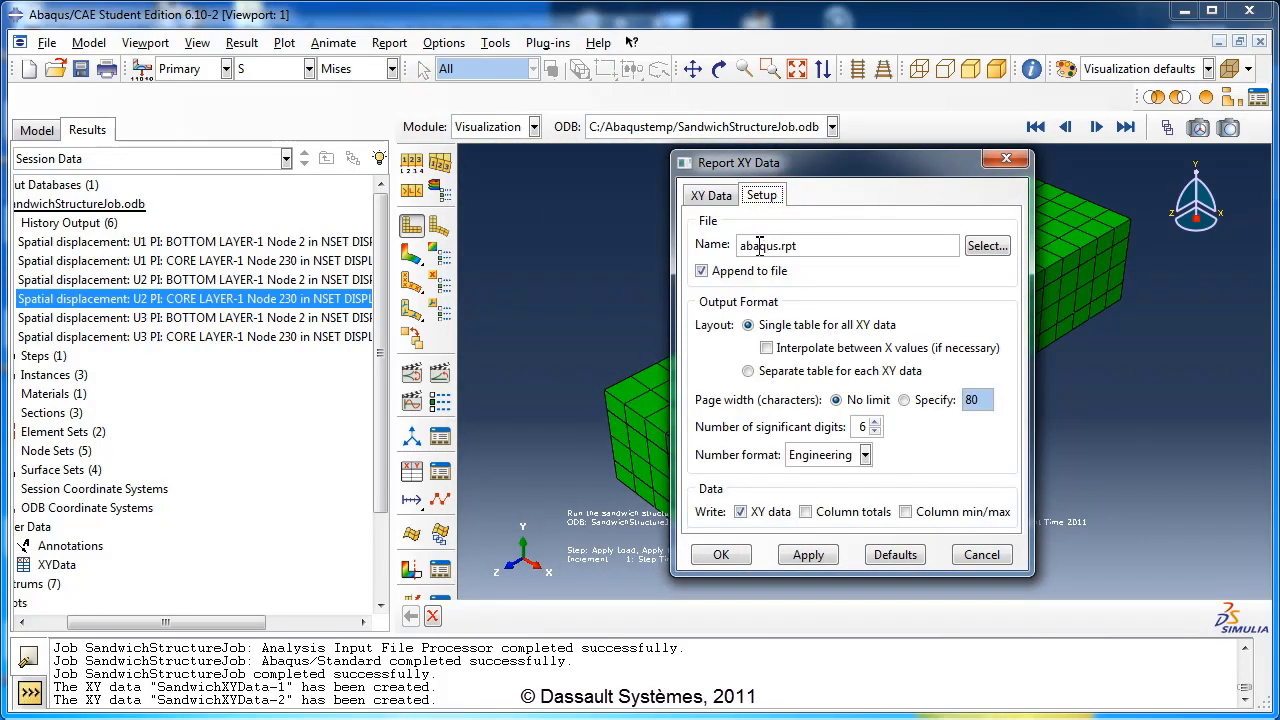
pyautogui.click(987, 247)
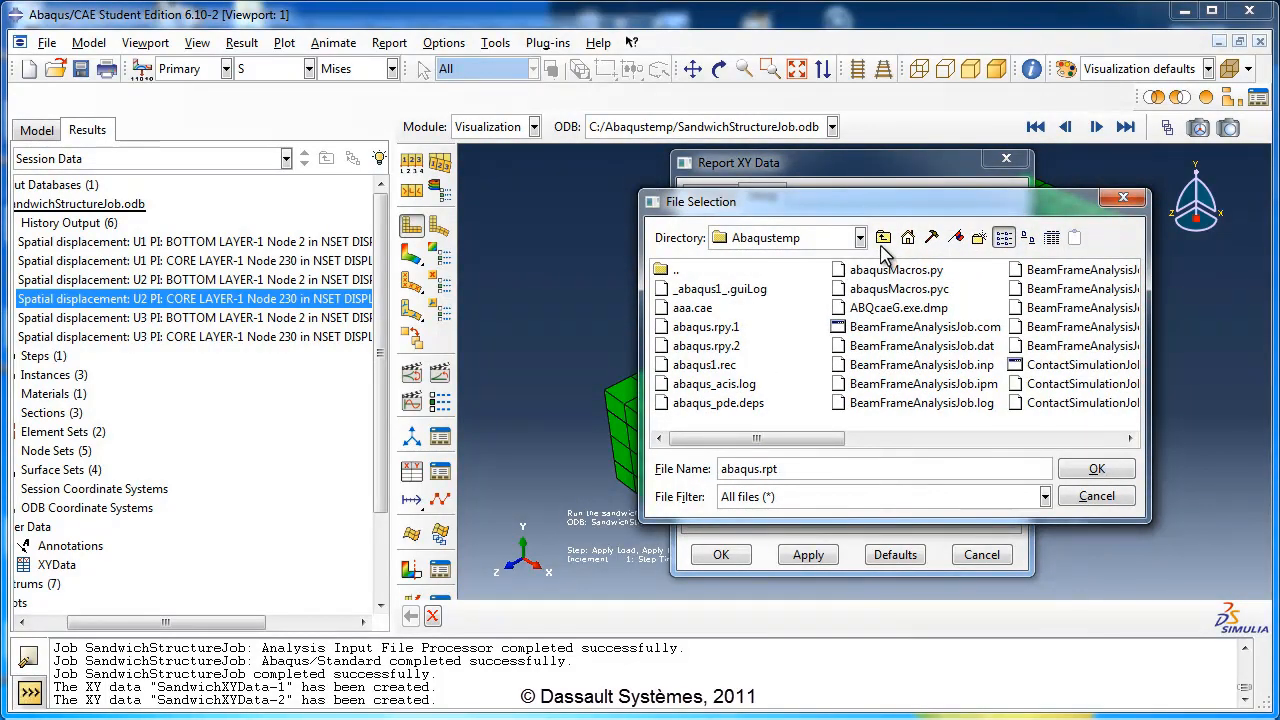
pyautogui.click(883, 240)
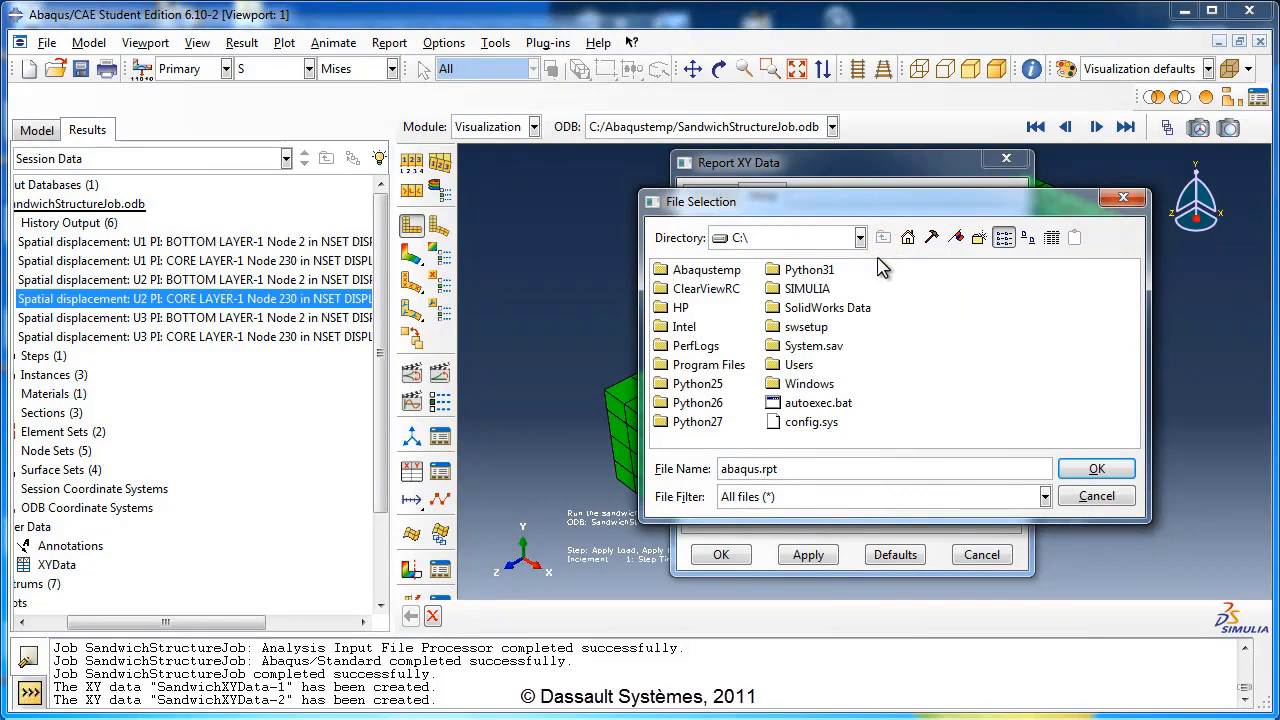
pyautogui.click(978, 238)
pyautogui.write('SandwichFolder')
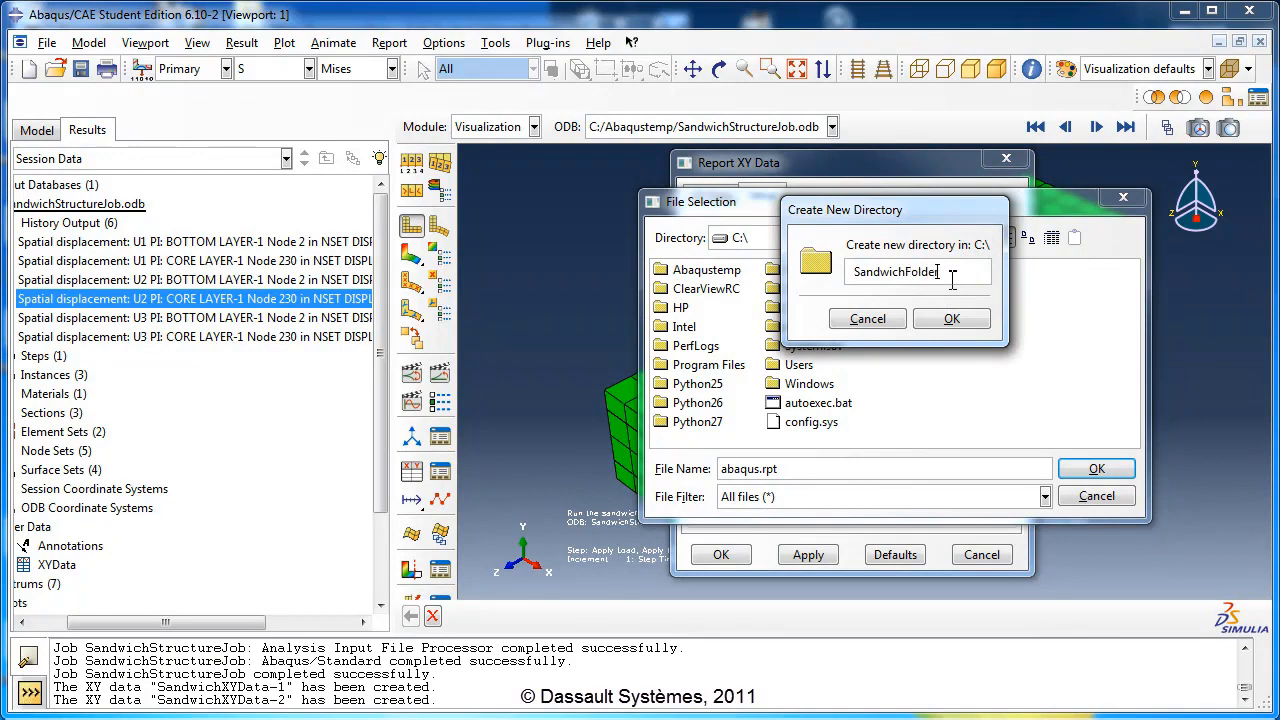
pyautogui.click(950, 318)
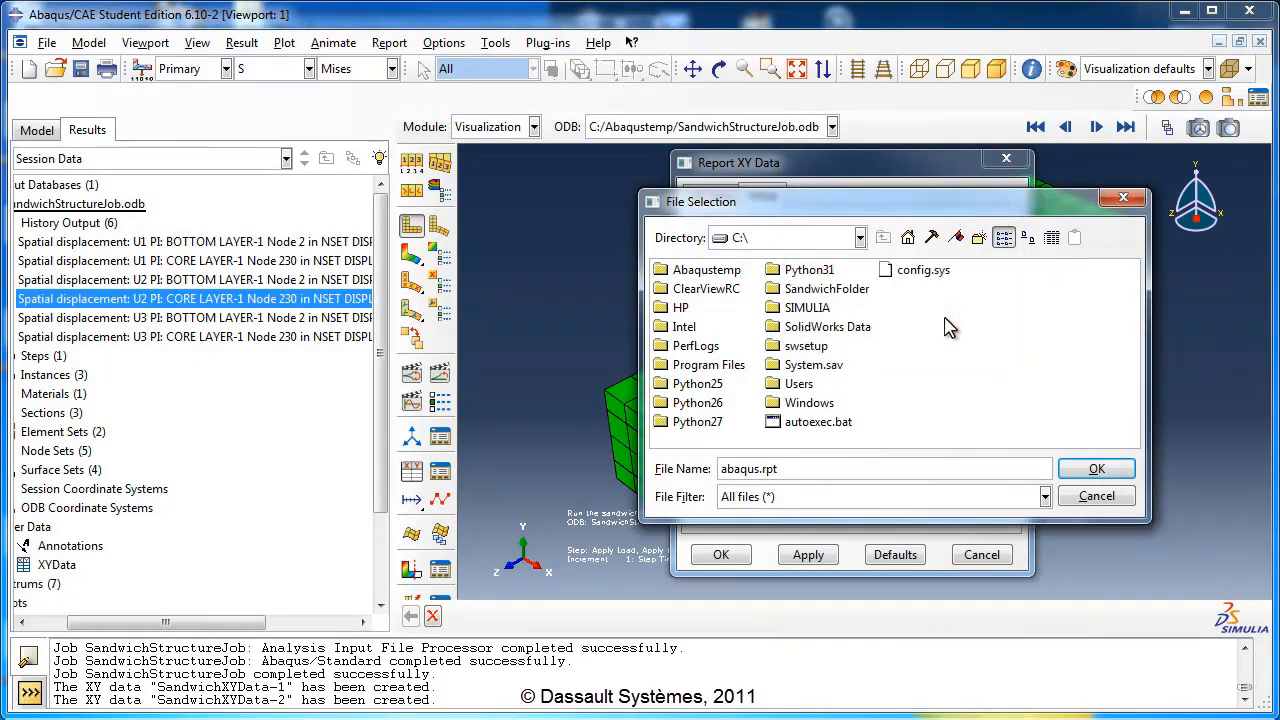
pyautogui.doubleClick(839, 290)
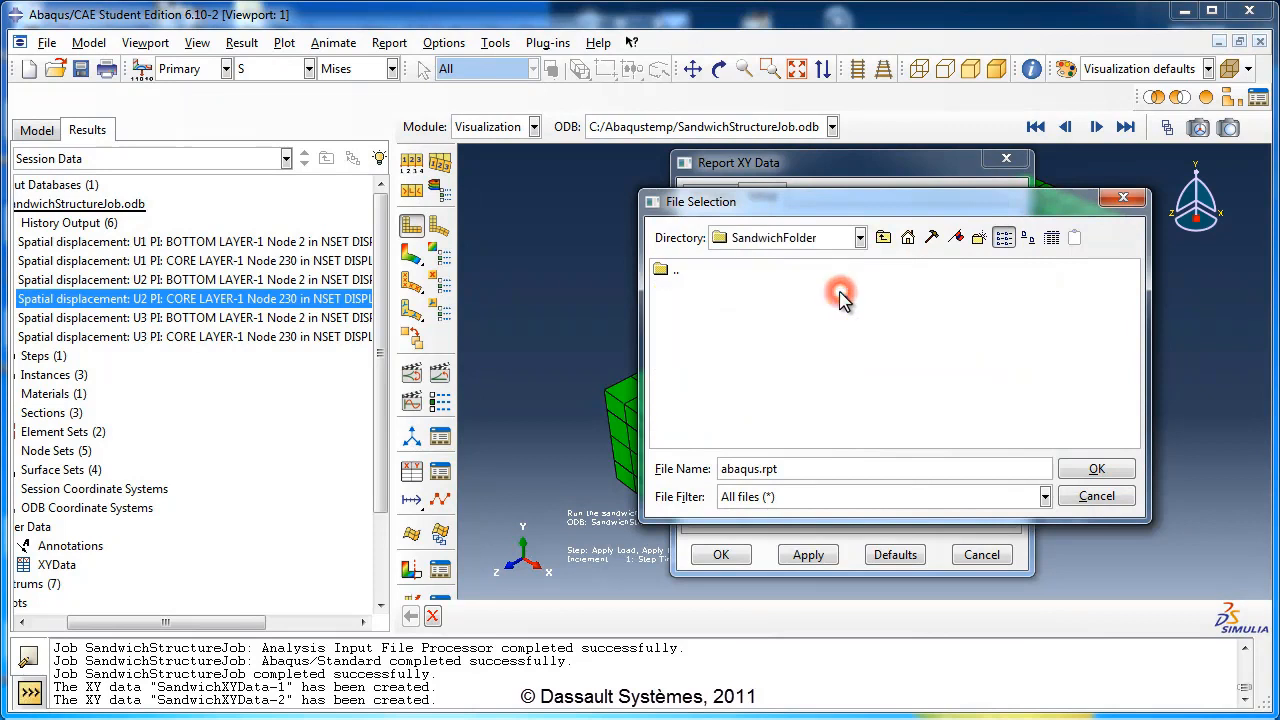
# Step: Set the report's file name to SandwichXYData.txt inside SandwichFolder
pyautogui.tripleClick(772, 469)
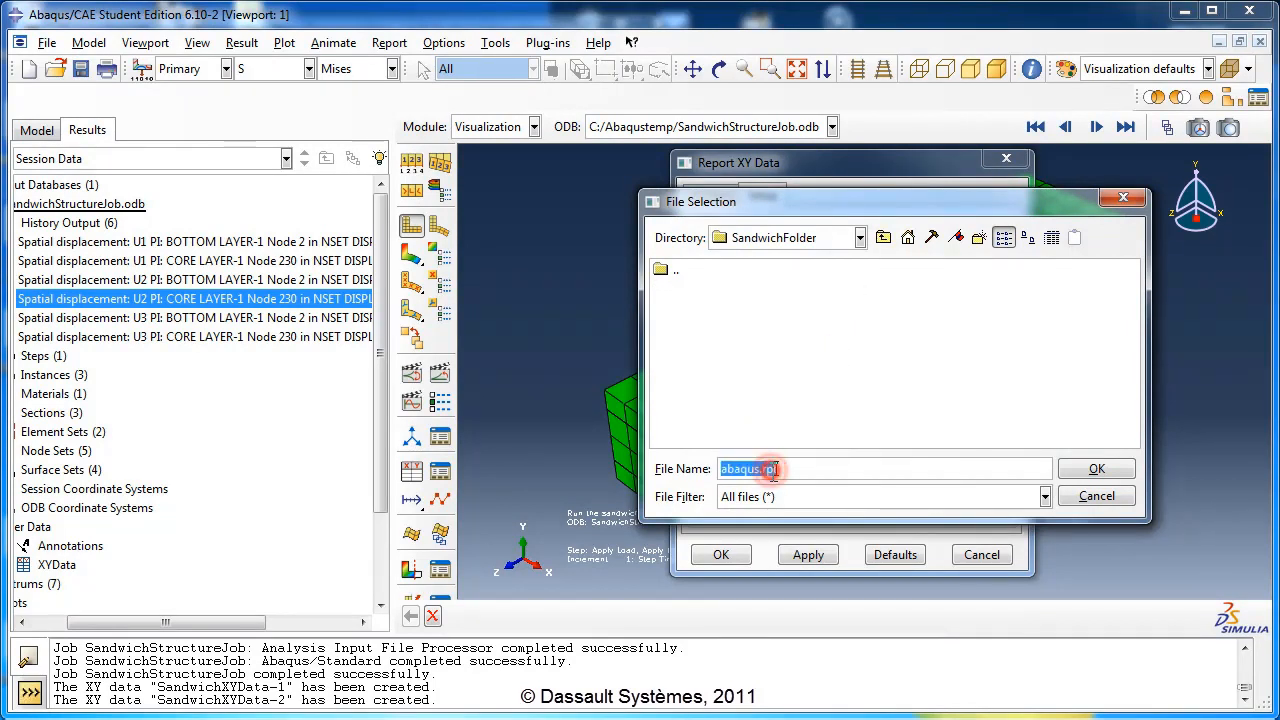
pyautogui.write('Sandwich')
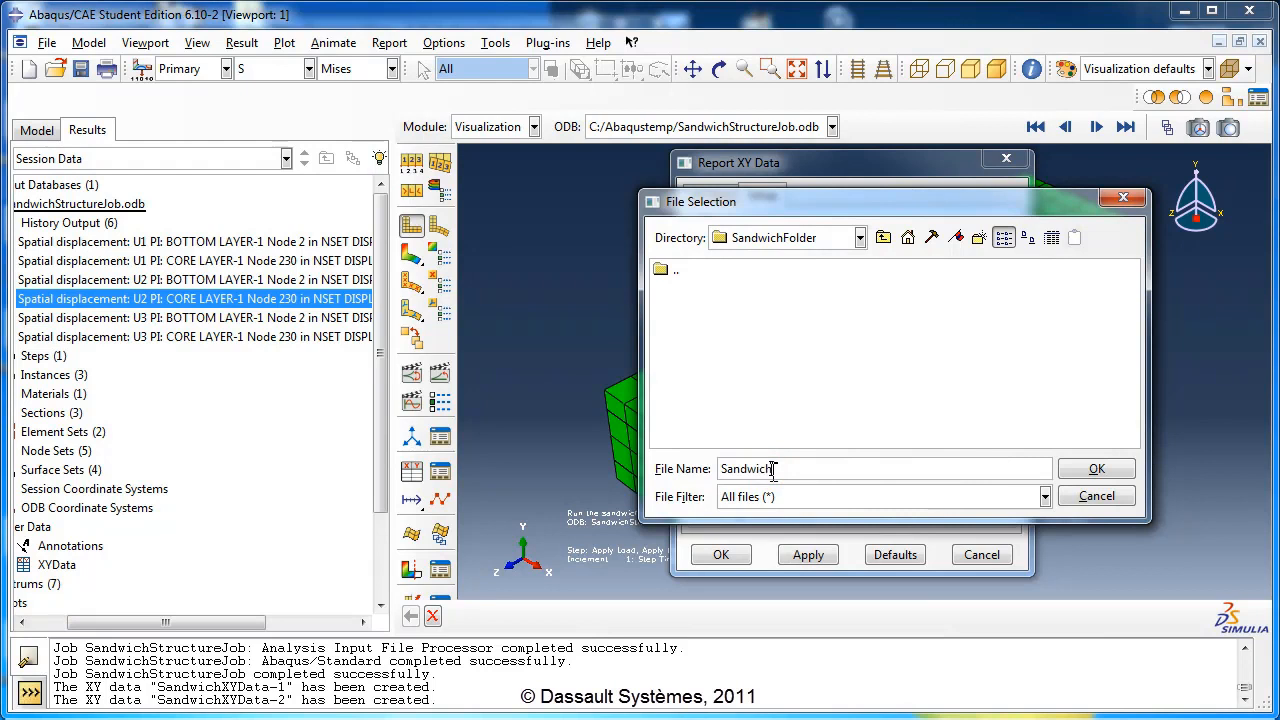
pyautogui.write('XYData.txt')
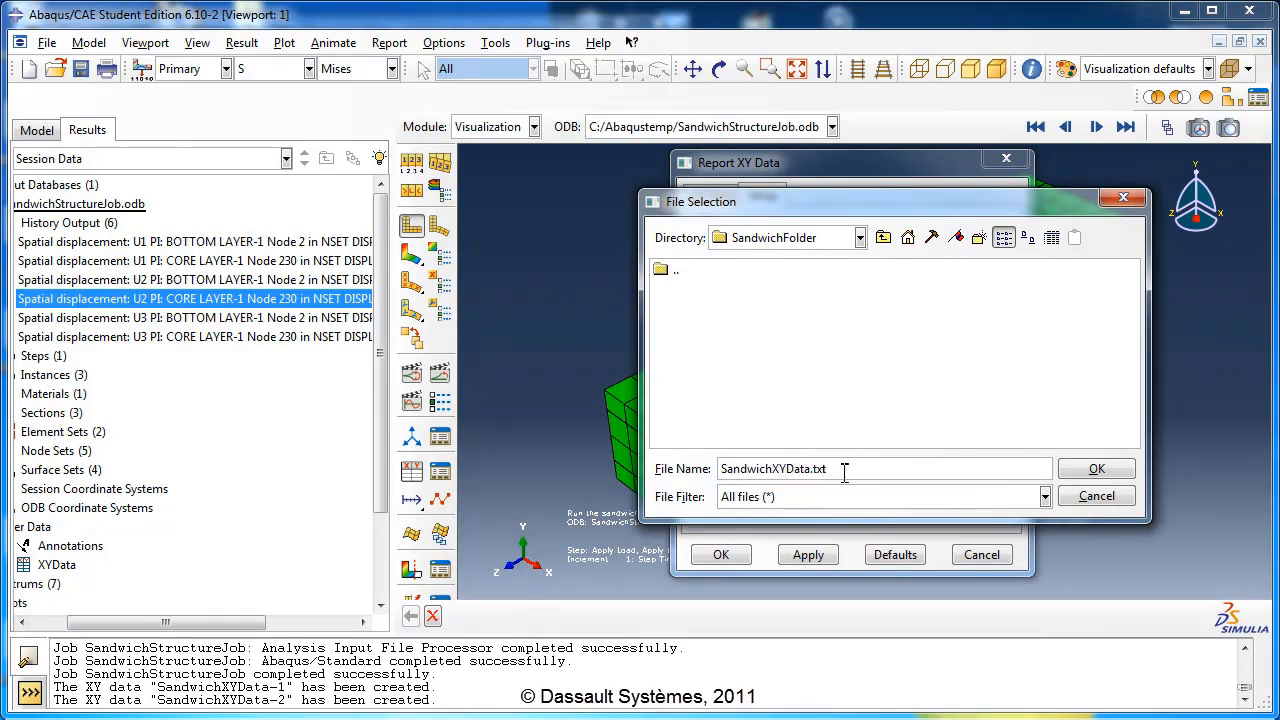
pyautogui.click(1097, 469)
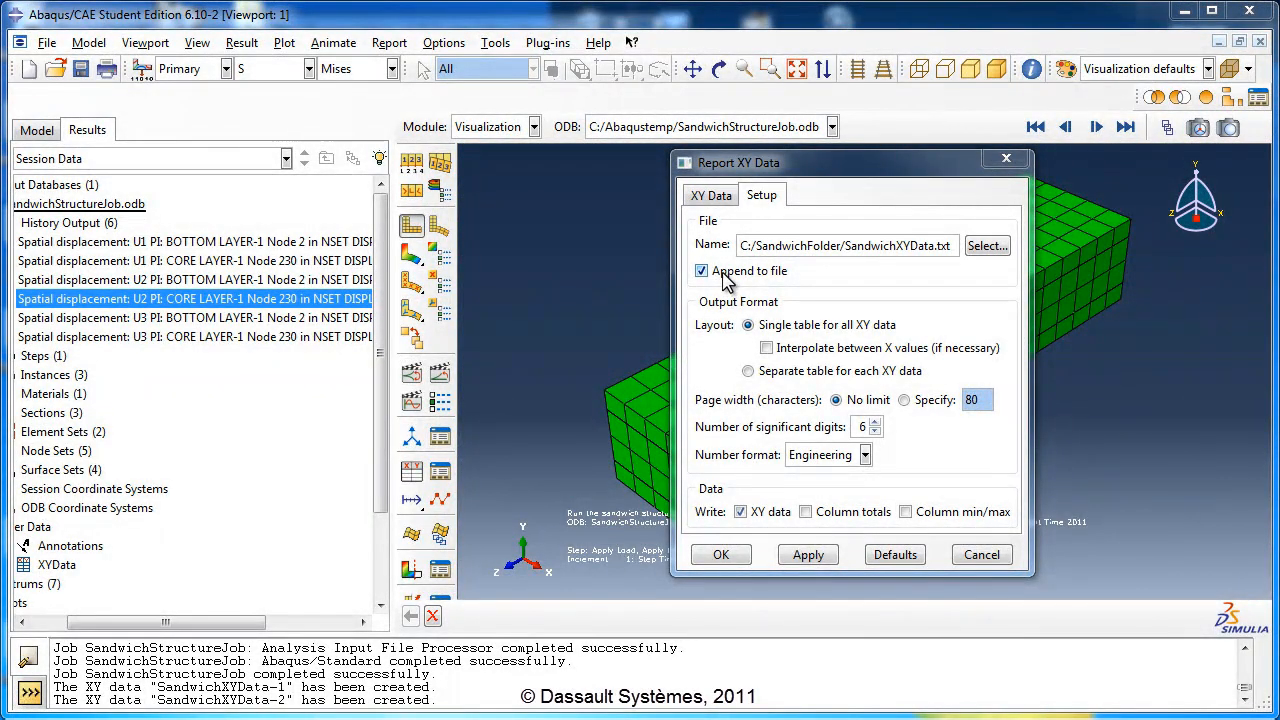
# Step: Turn off appending to file, include column totals and column min/max, and write the SandwichXYData-1 report
pyautogui.click(726, 276)
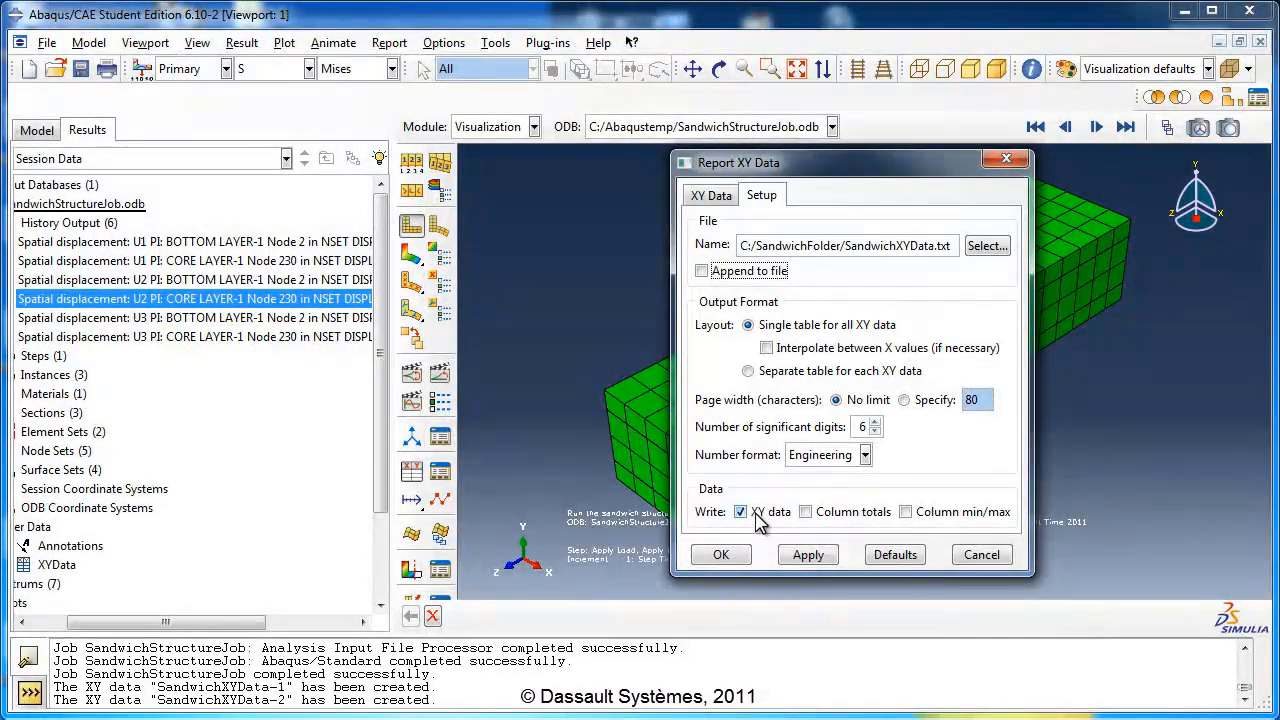
pyautogui.click(816, 516)
pyautogui.click(938, 516)
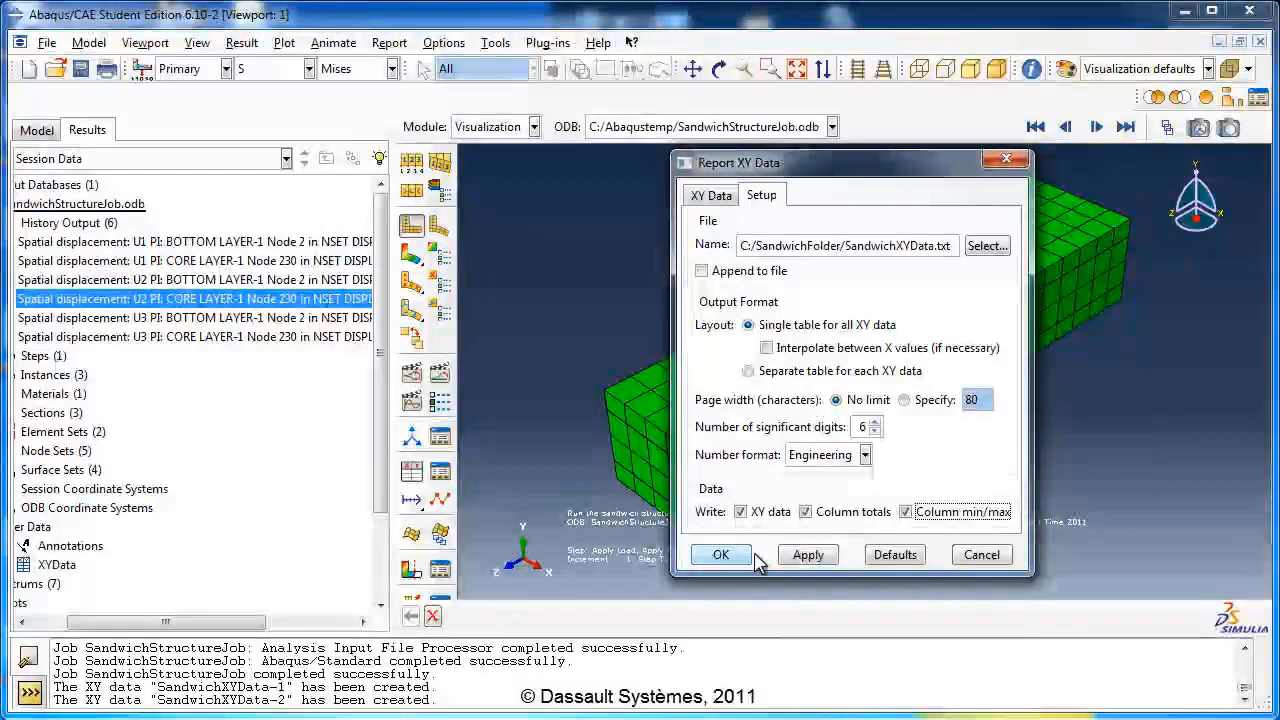
pyautogui.click(806, 556)
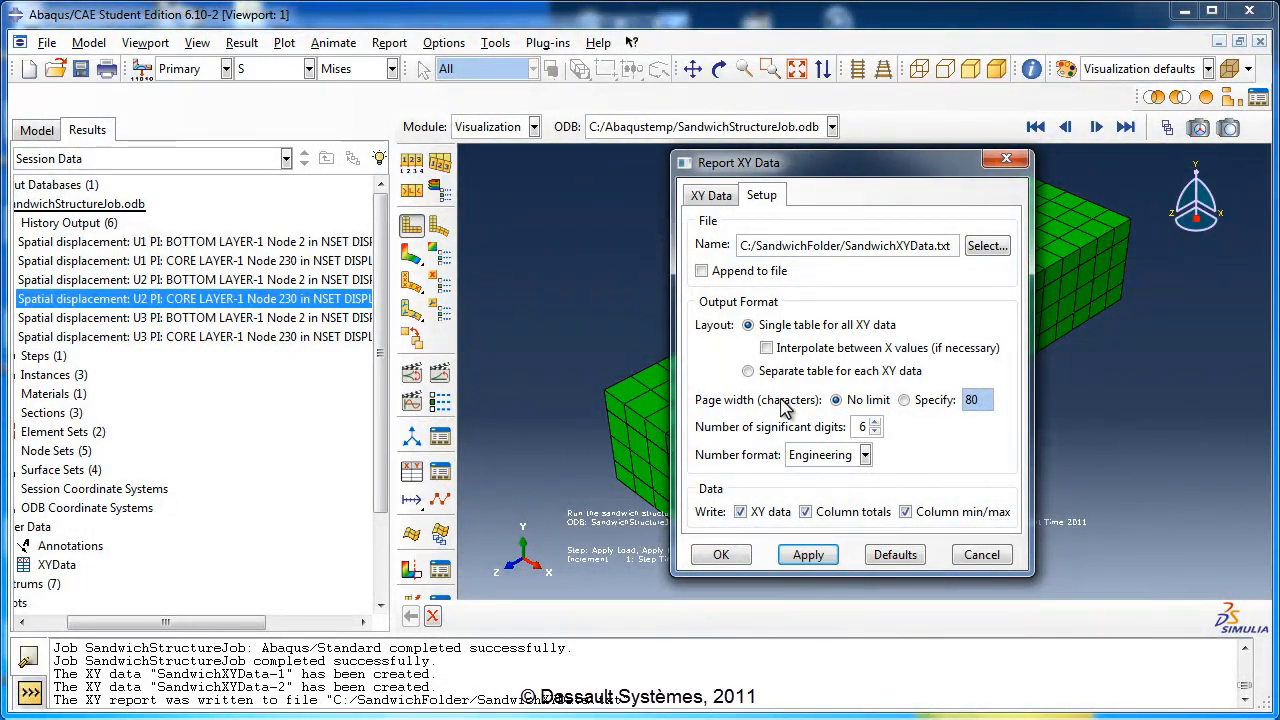
# Step: Append the SandwichXYData-2 report to the same SandwichXYData.txt file with Append to file enabled, and close the report dialog
pyautogui.click(714, 198)
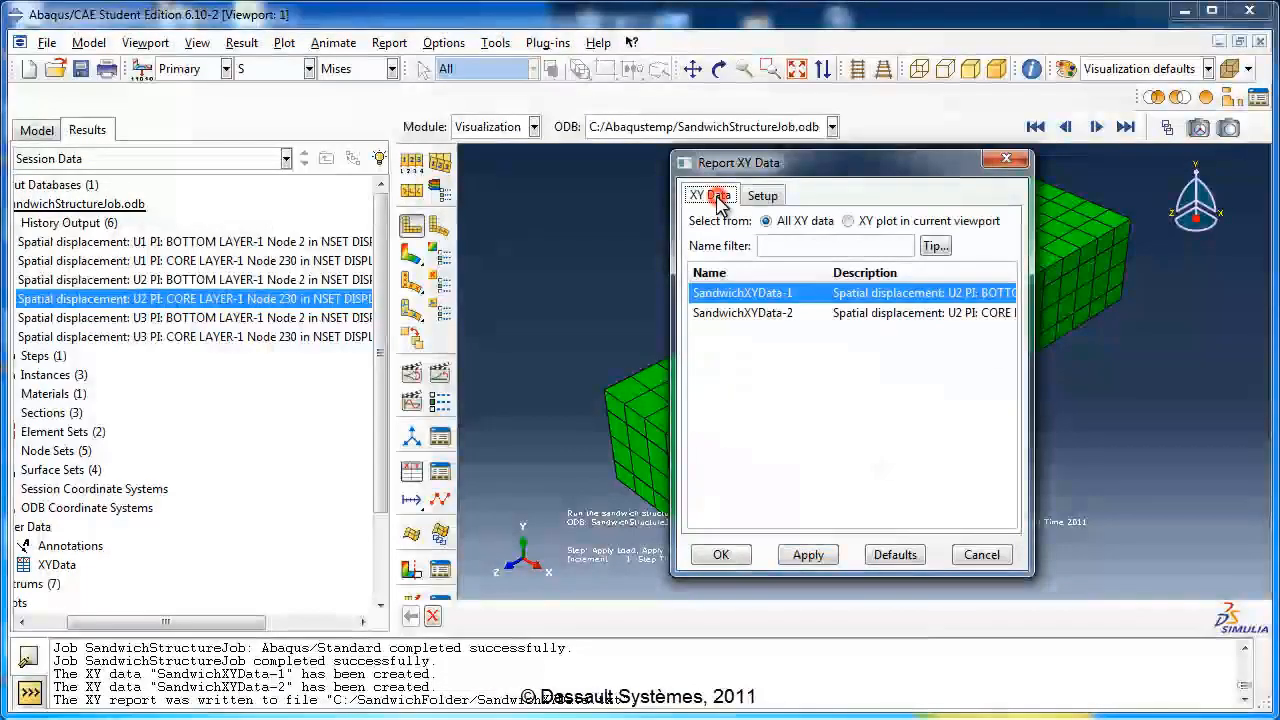
pyautogui.click(750, 313)
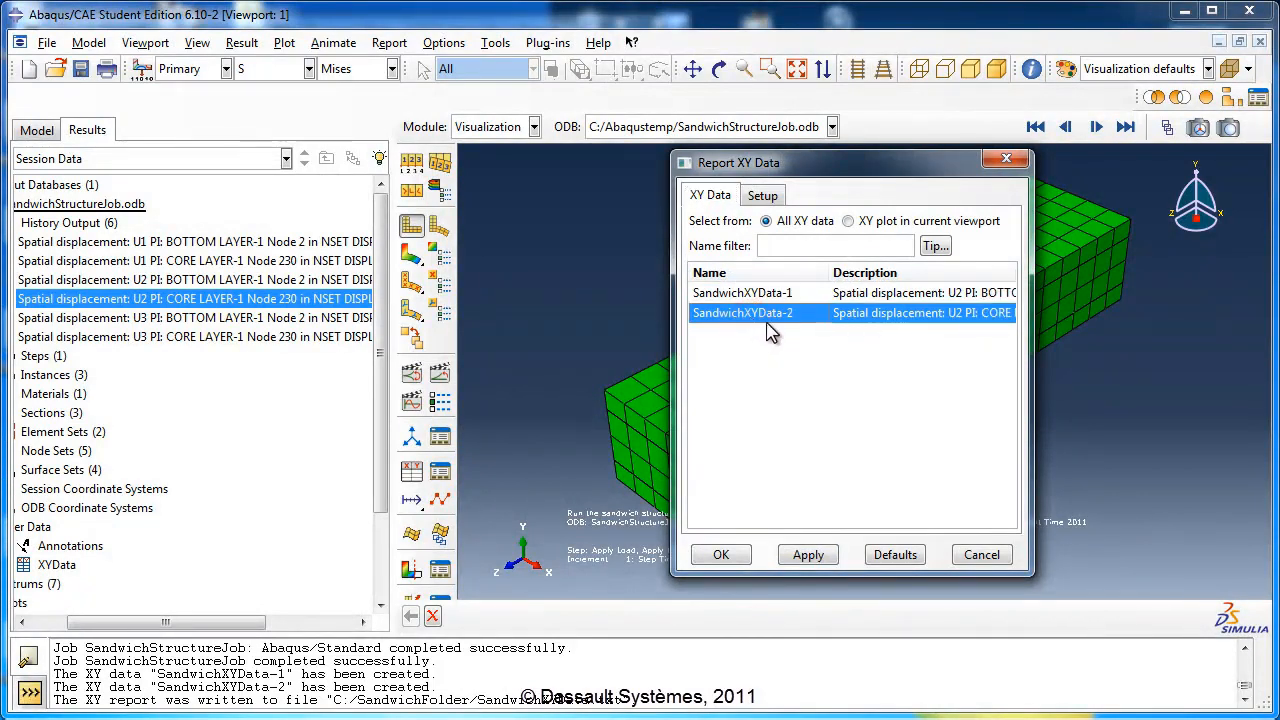
pyautogui.click(762, 197)
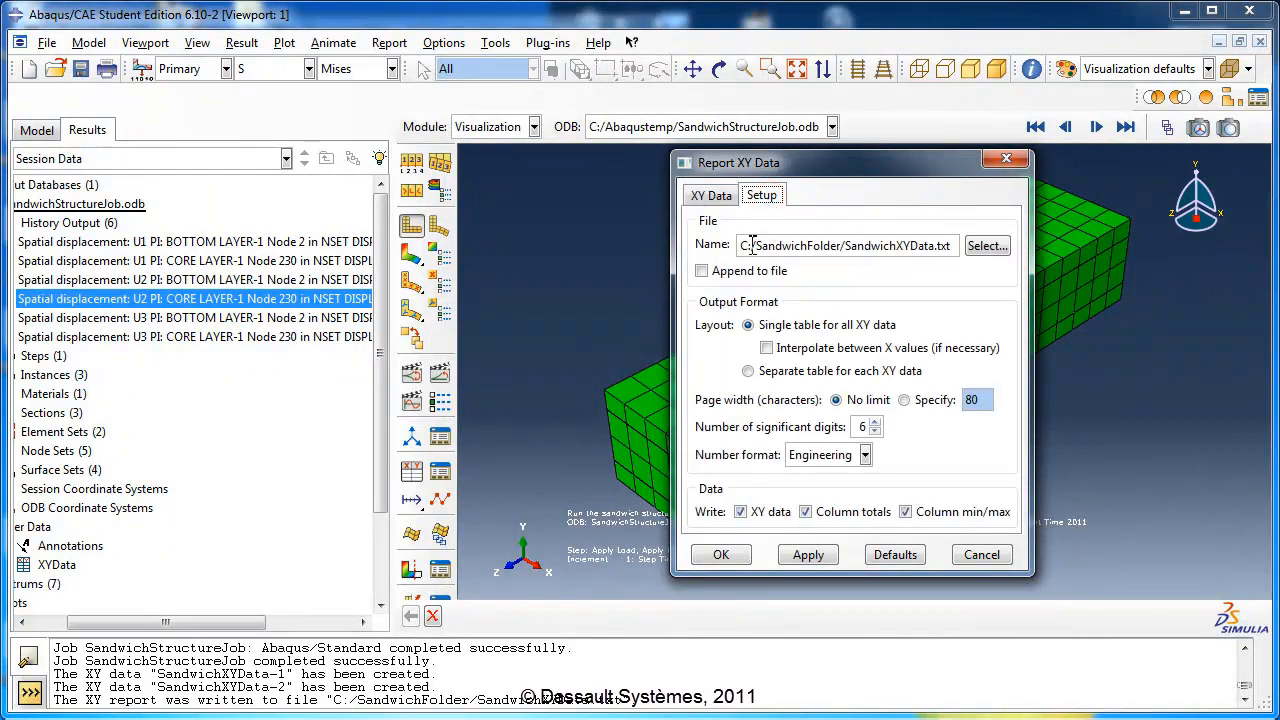
pyautogui.click(776, 272)
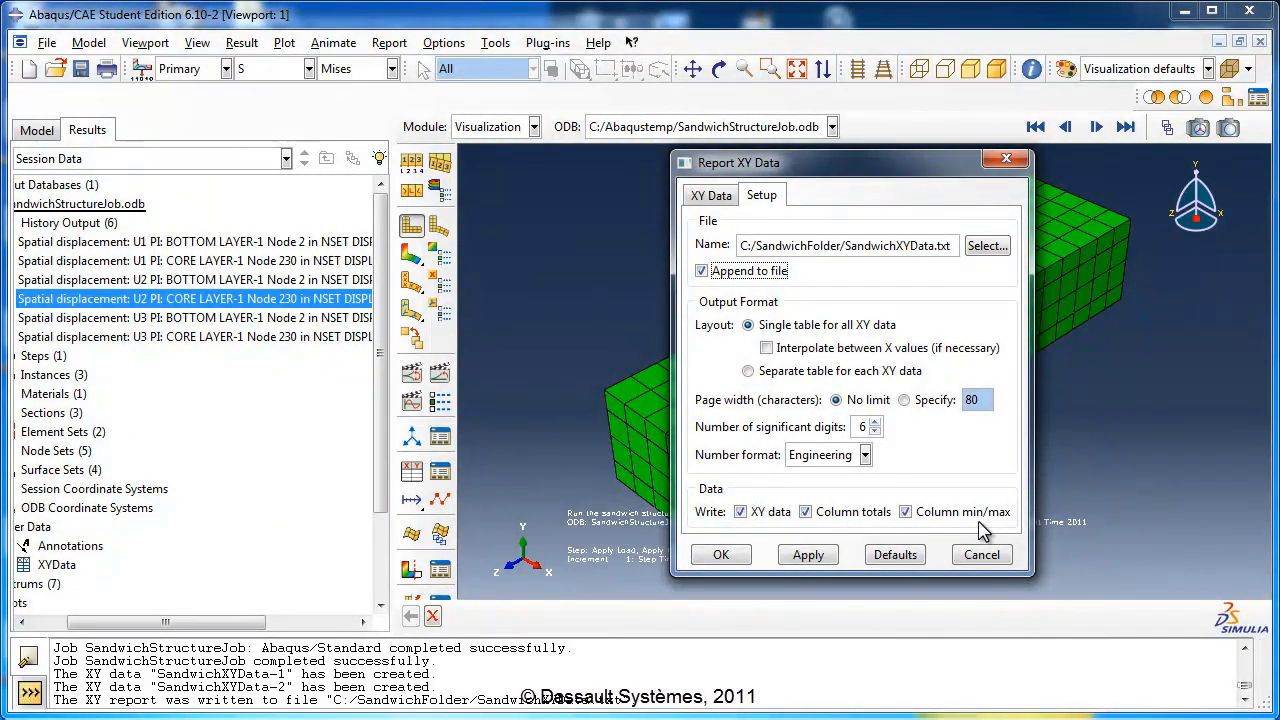
pyautogui.click(713, 196)
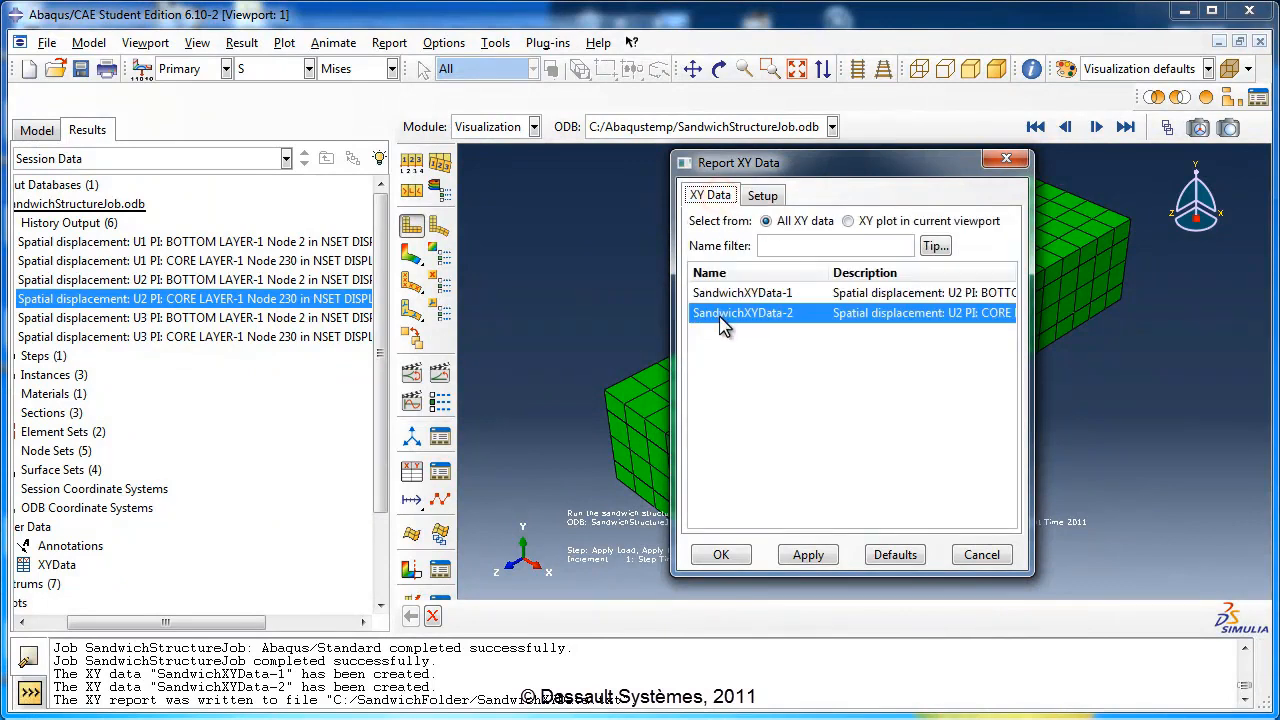
pyautogui.click(737, 559)
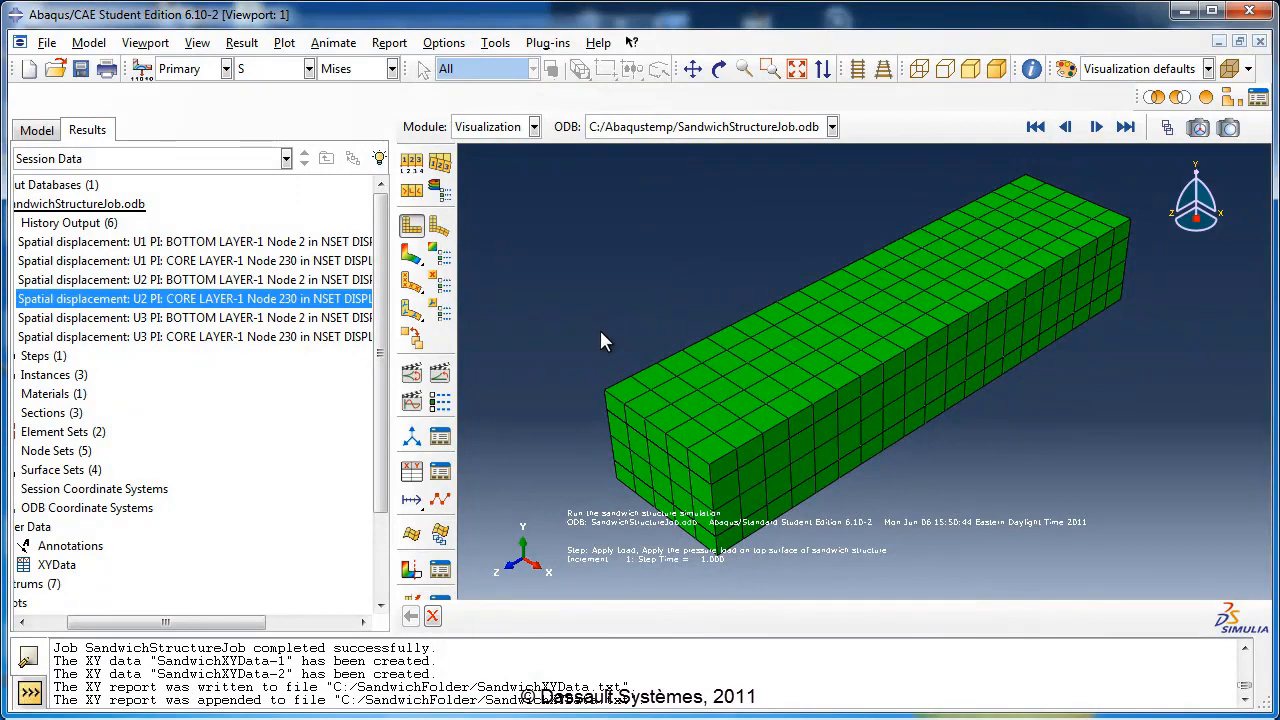
# Step: Switch to Windows Explorer and open SandwichXYData.txt from SandwichFolder on the C: drive
pyautogui.click(600, 718)
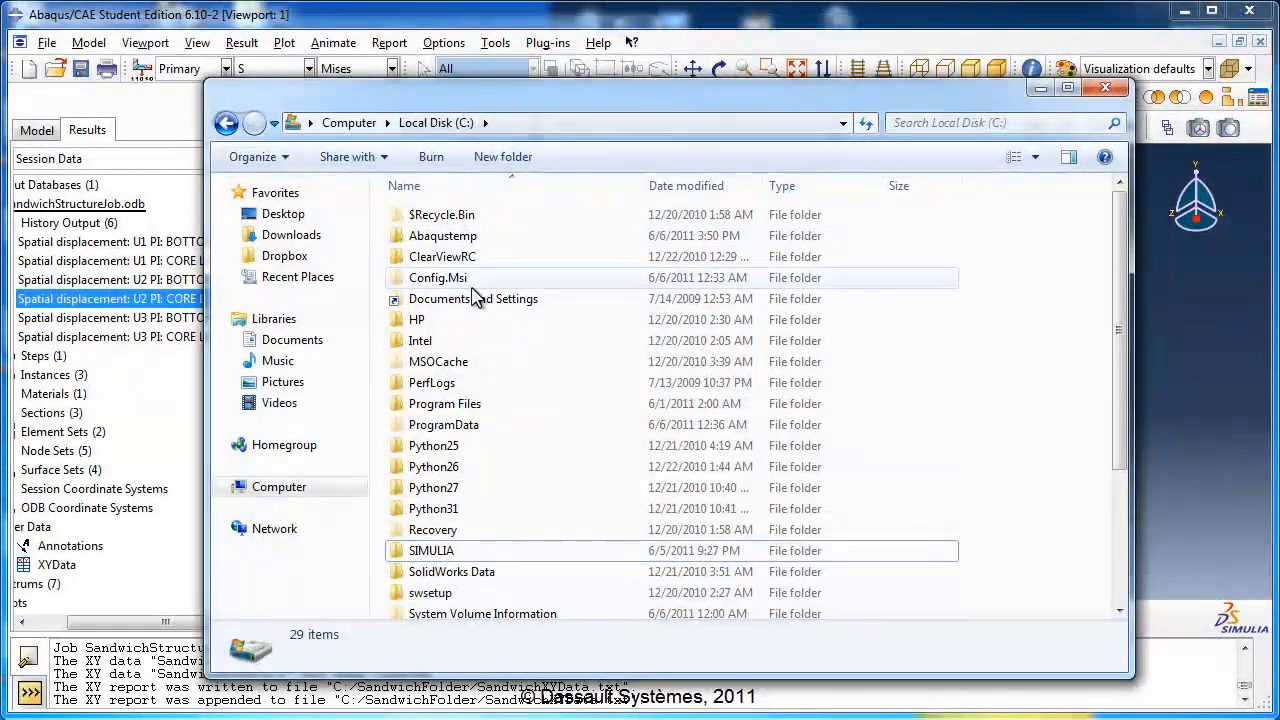
pyautogui.click(477, 487)
pyautogui.scroll(-1, 486, 585)
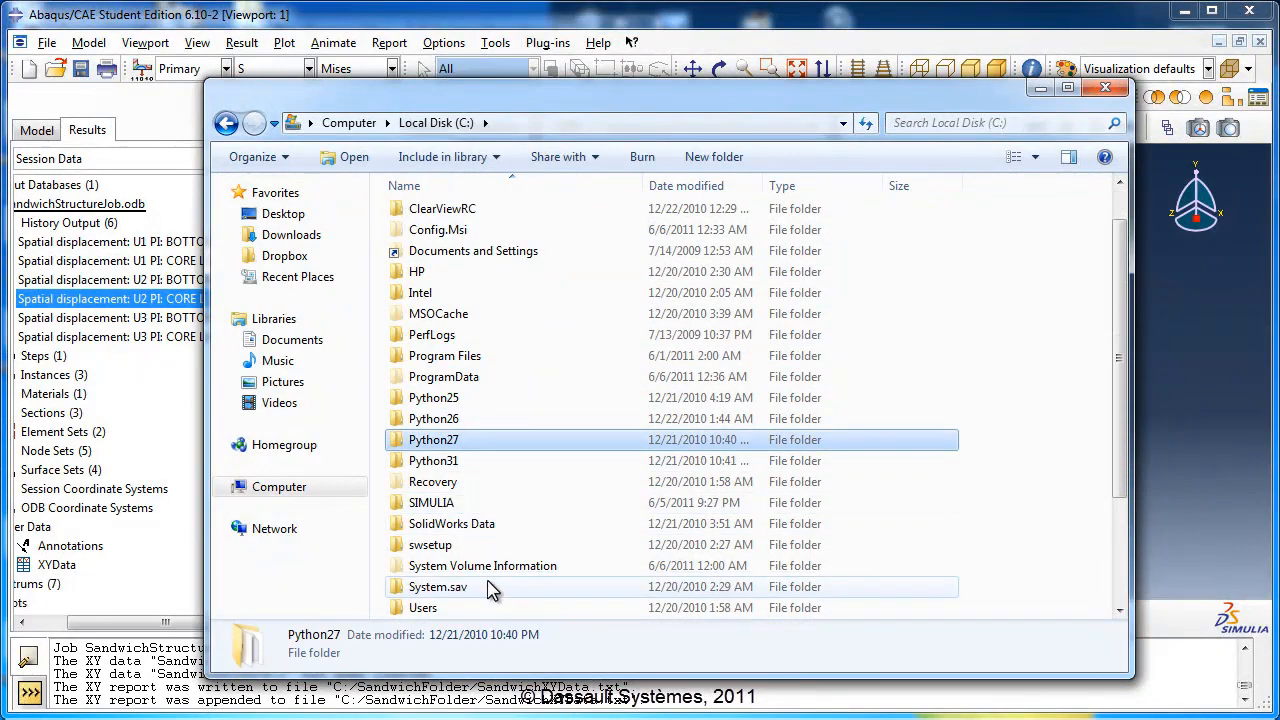
pyautogui.scroll(-1, 490, 605)
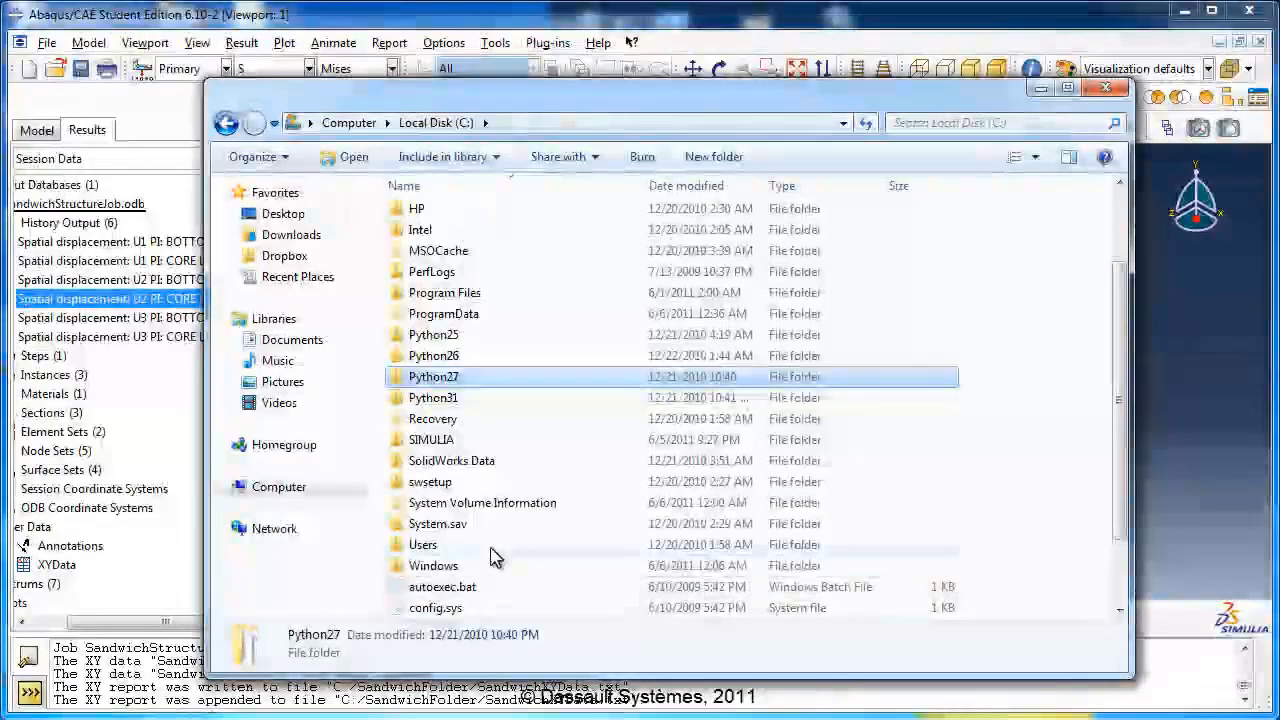
pyautogui.scroll(-2, 497, 535)
pyautogui.doubleClick(490, 607)
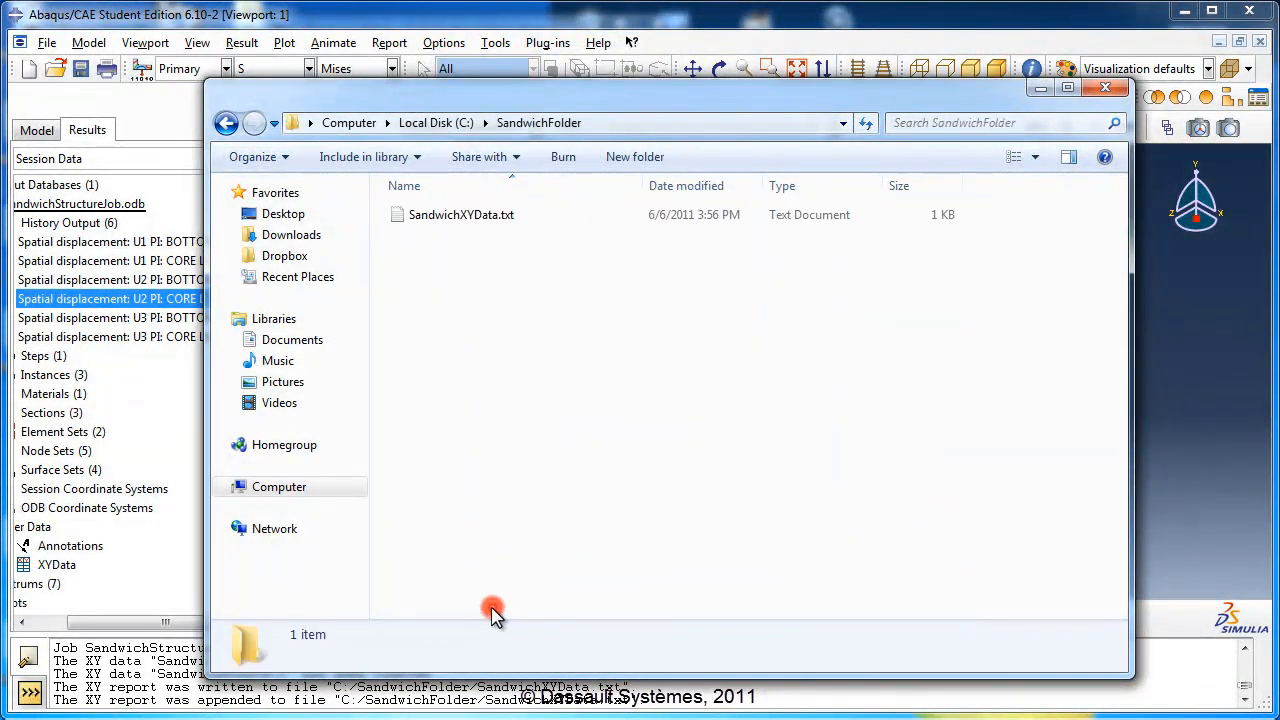
pyautogui.click(490, 355)
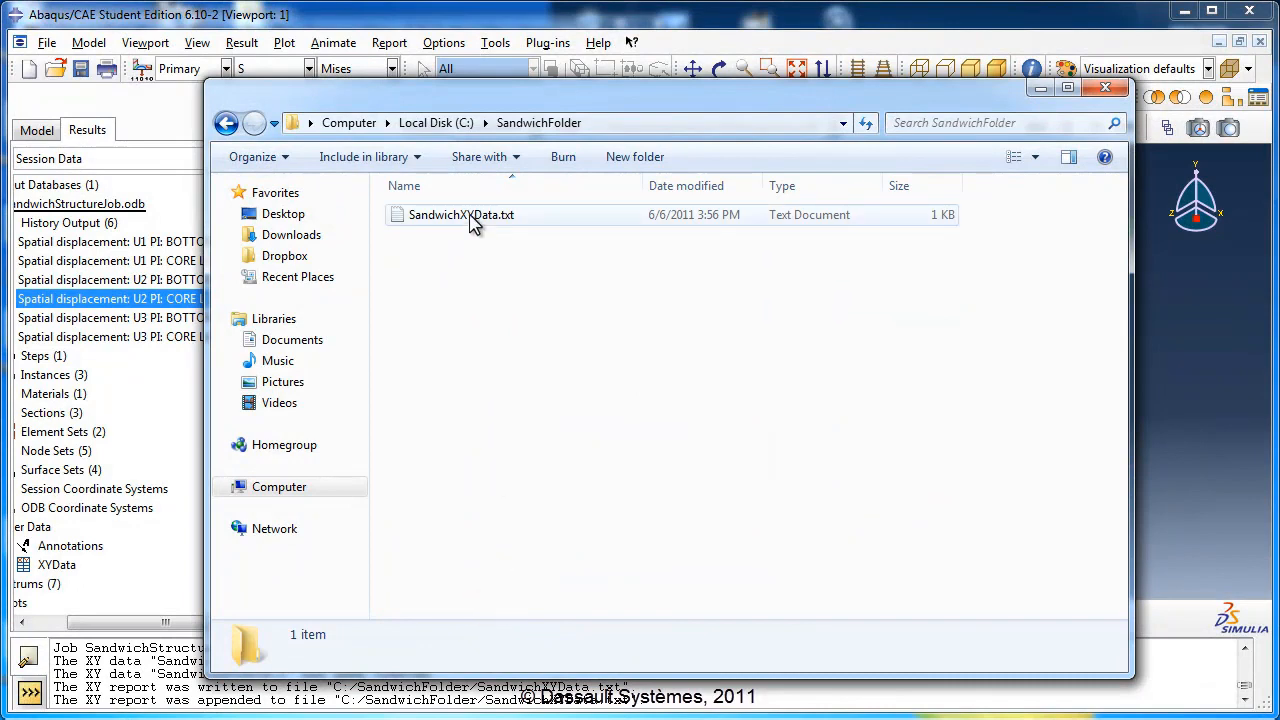
pyautogui.doubleClick(470, 219)
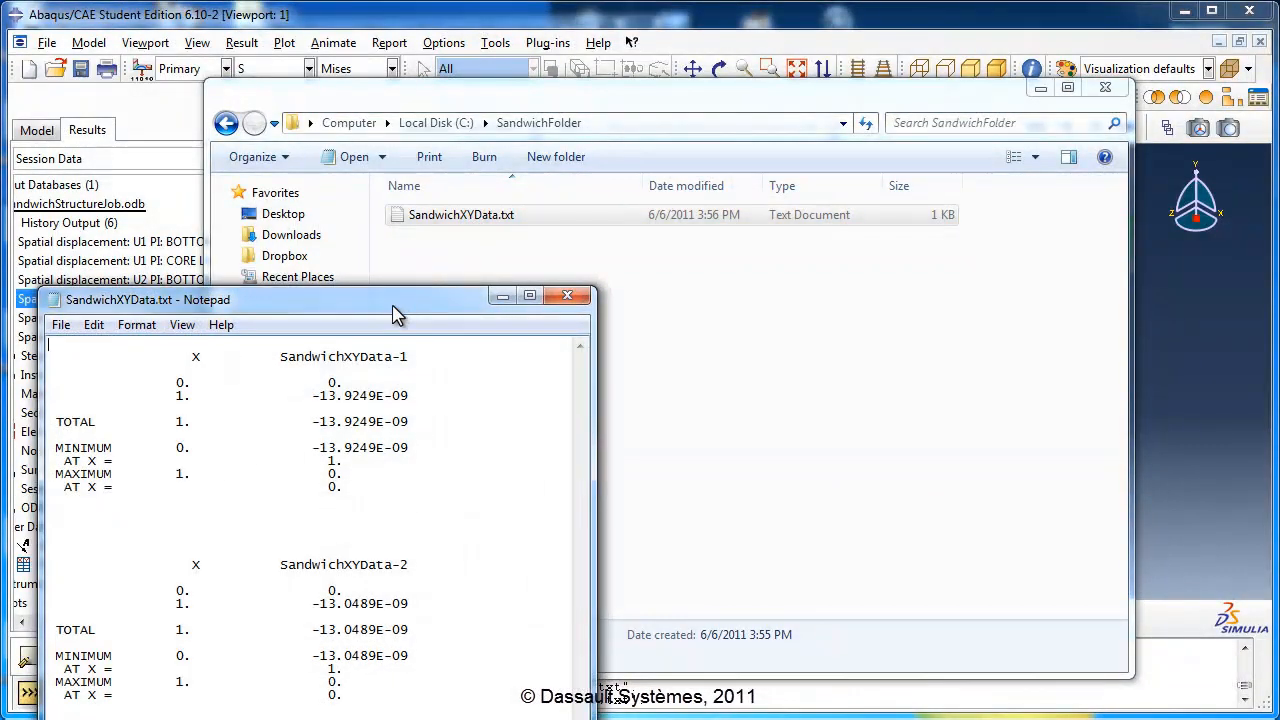
# Step: Examine the SandwichXYData-1 and SandwichXYData-2 tables in Notepad, close the file and return to Abaqus/CAE
pyautogui.moveTo(398, 302); pyautogui.dragTo(702, 133)
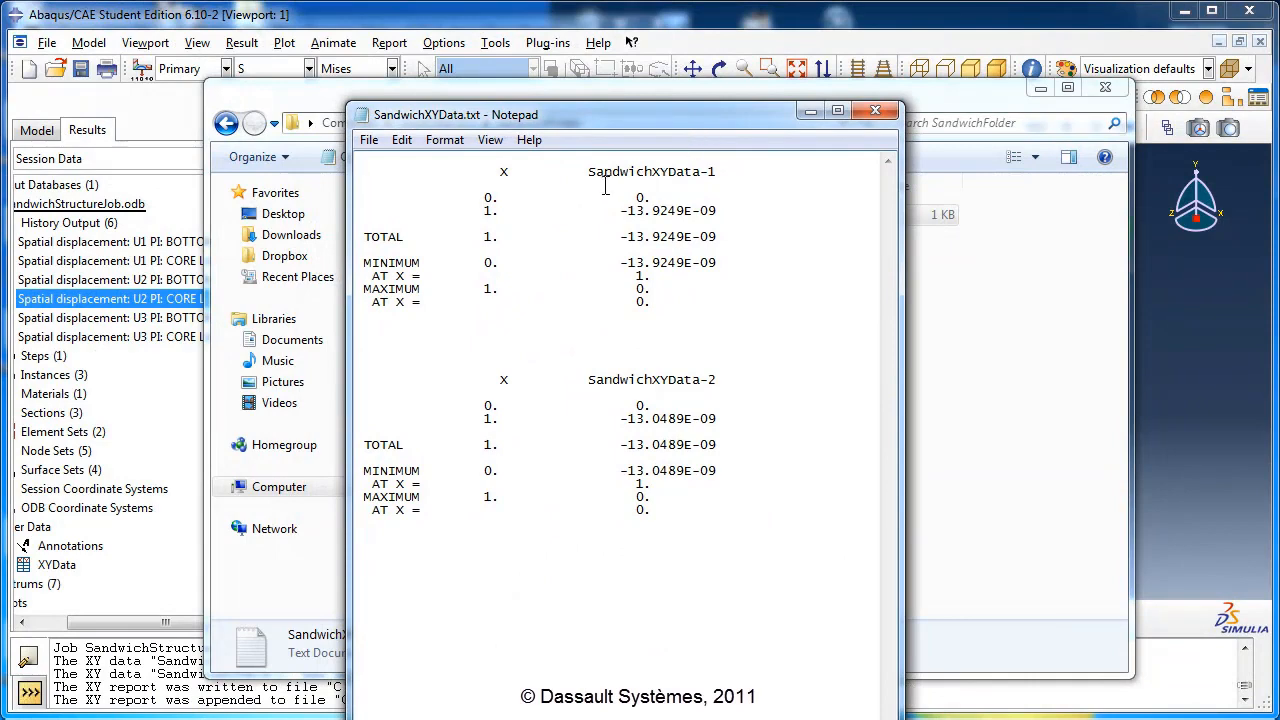
pyautogui.moveTo(586, 174); pyautogui.dragTo(720, 171)
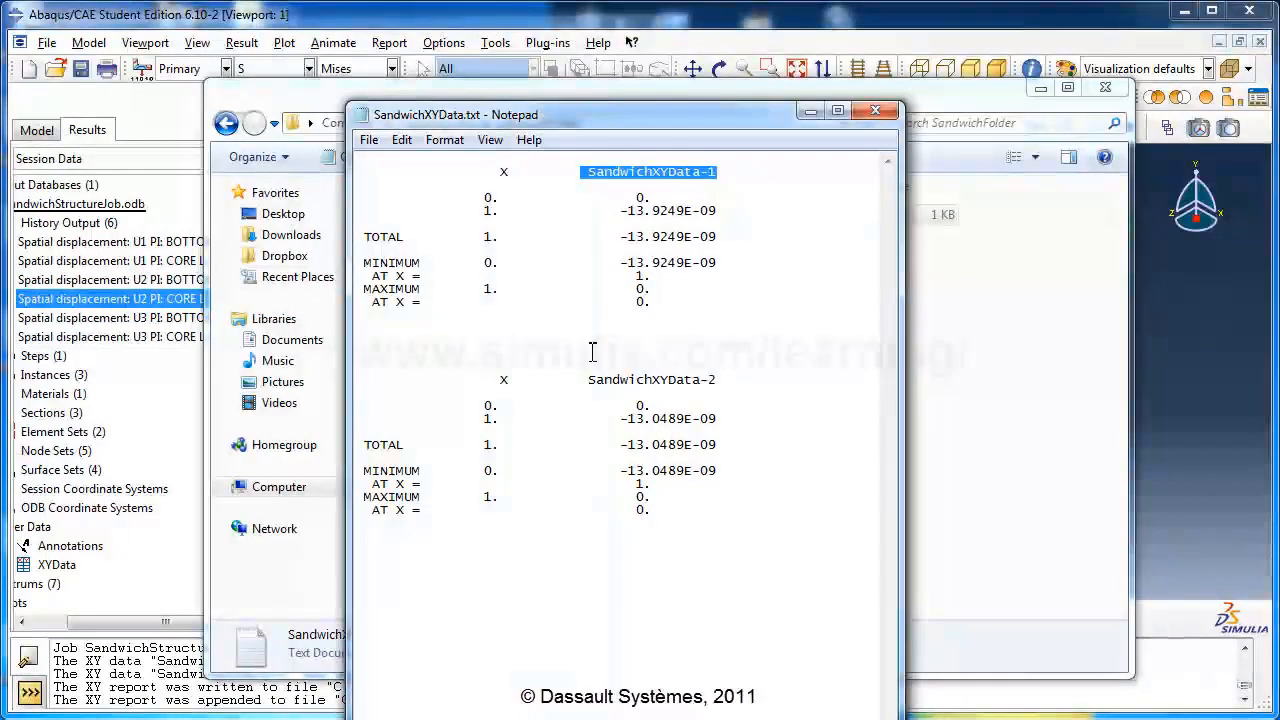
pyautogui.moveTo(588, 379); pyautogui.dragTo(731, 380)
pyautogui.click(757, 386)
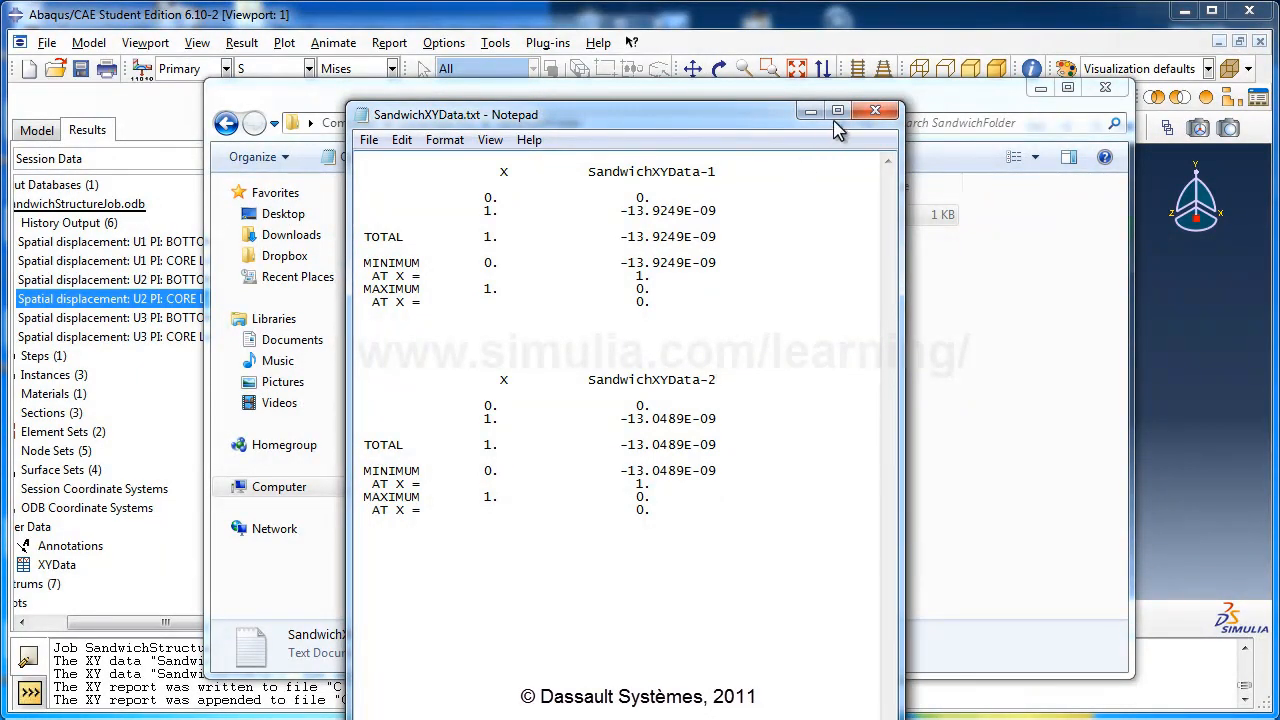
pyautogui.click(875, 111)
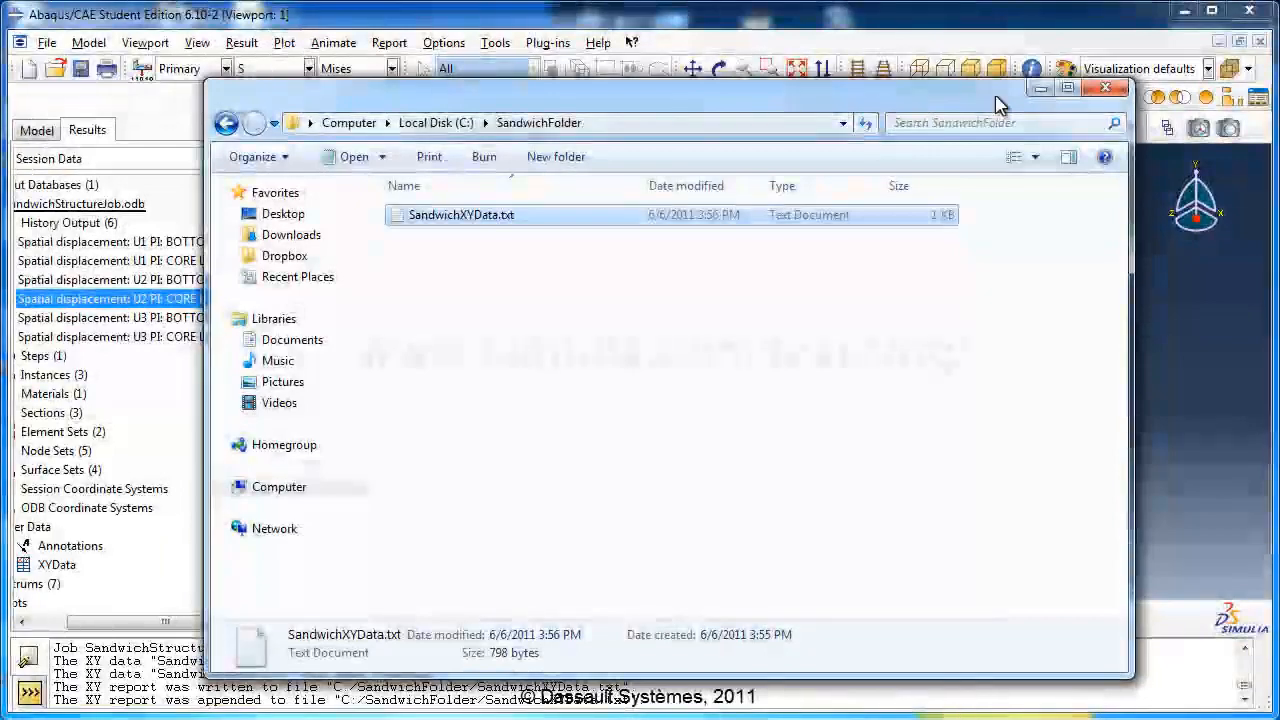
pyautogui.click(1040, 88)
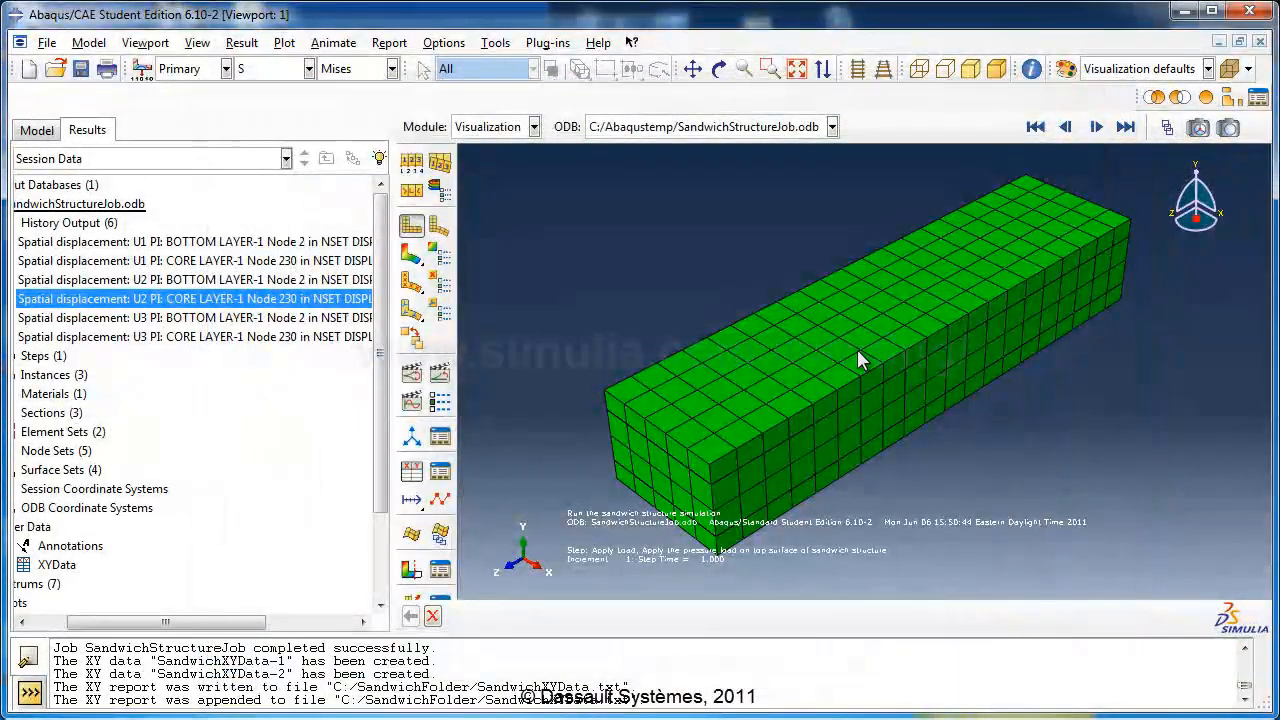